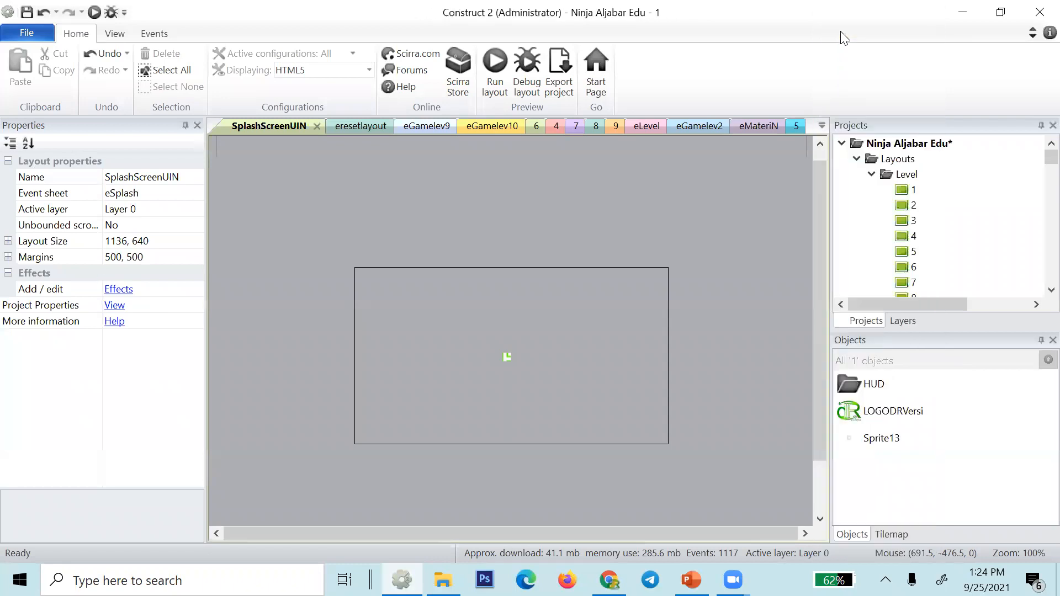
- Open the Menu layout and hide its resetlayer layer
left_click(821, 127)
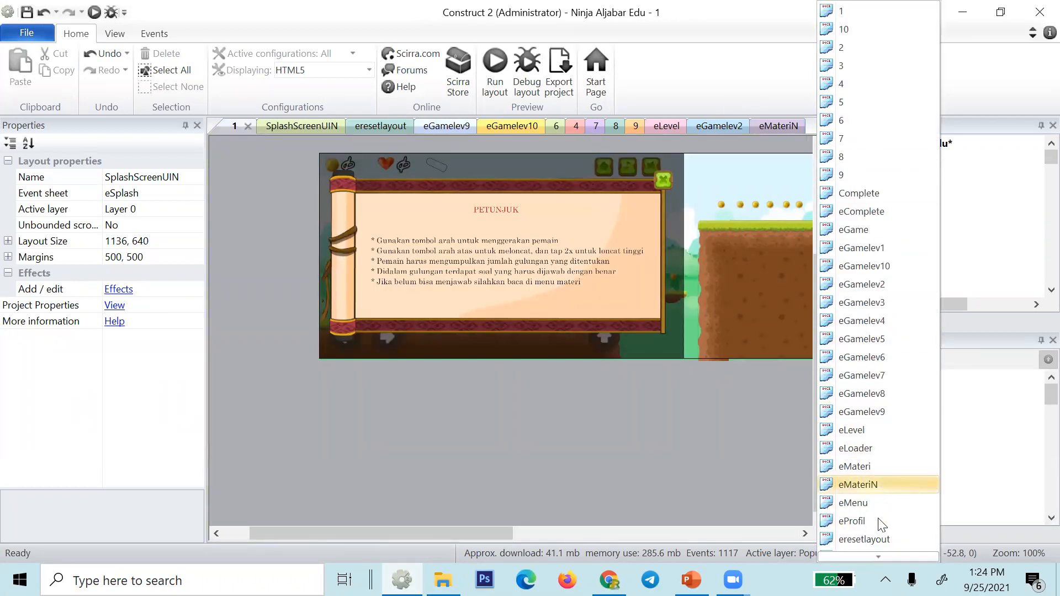
mouse_move(875, 559)
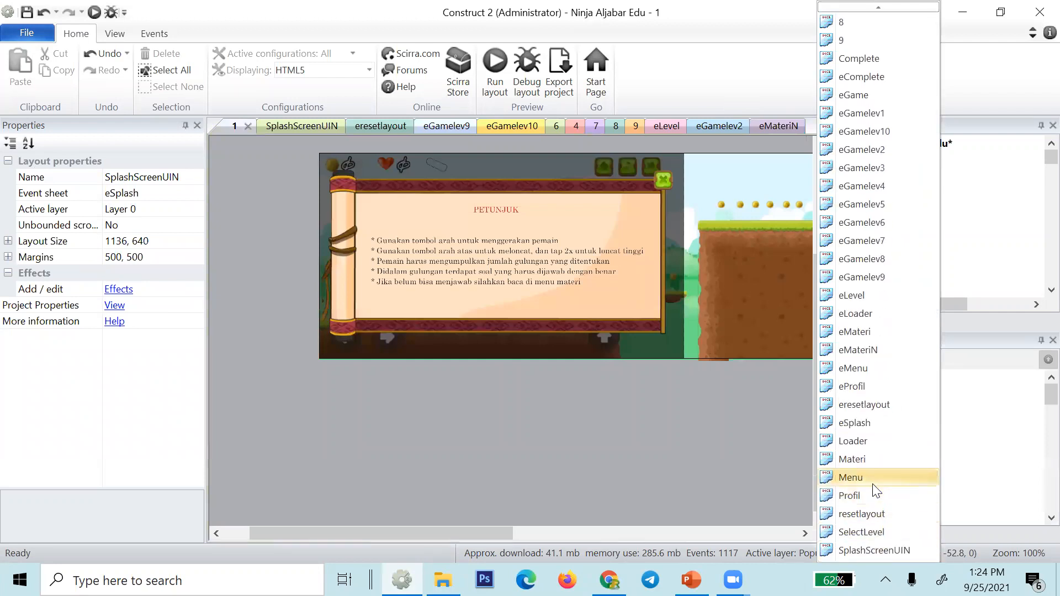
left_click(861, 478)
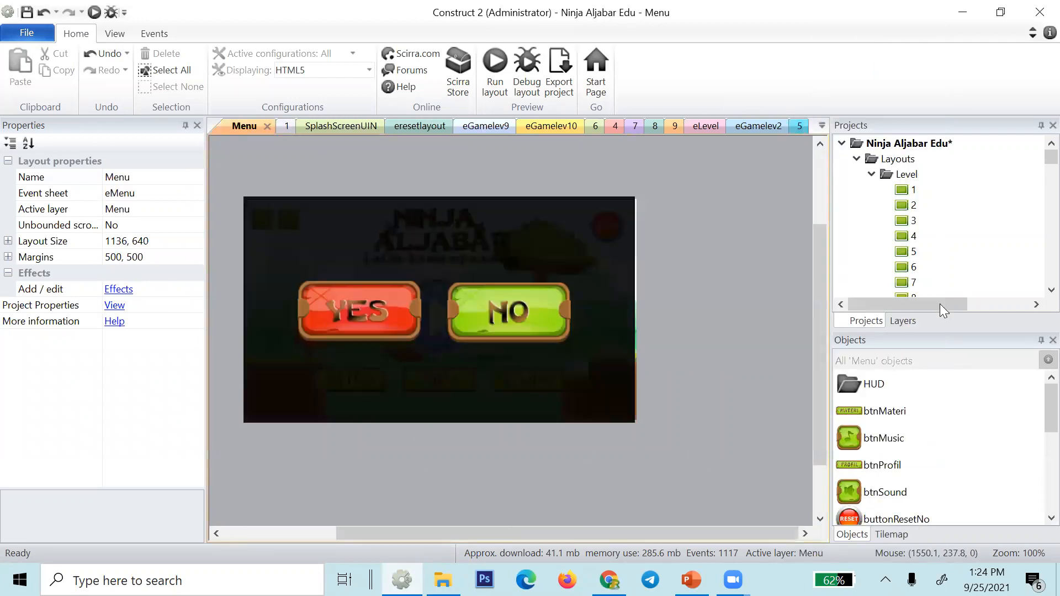
left_click(902, 321)
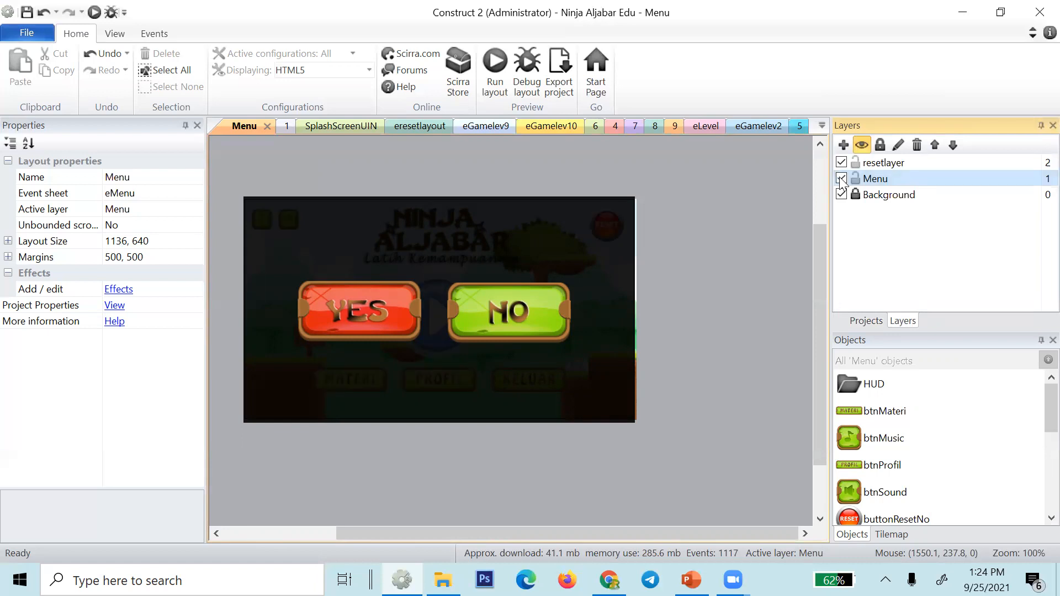
left_click(840, 162)
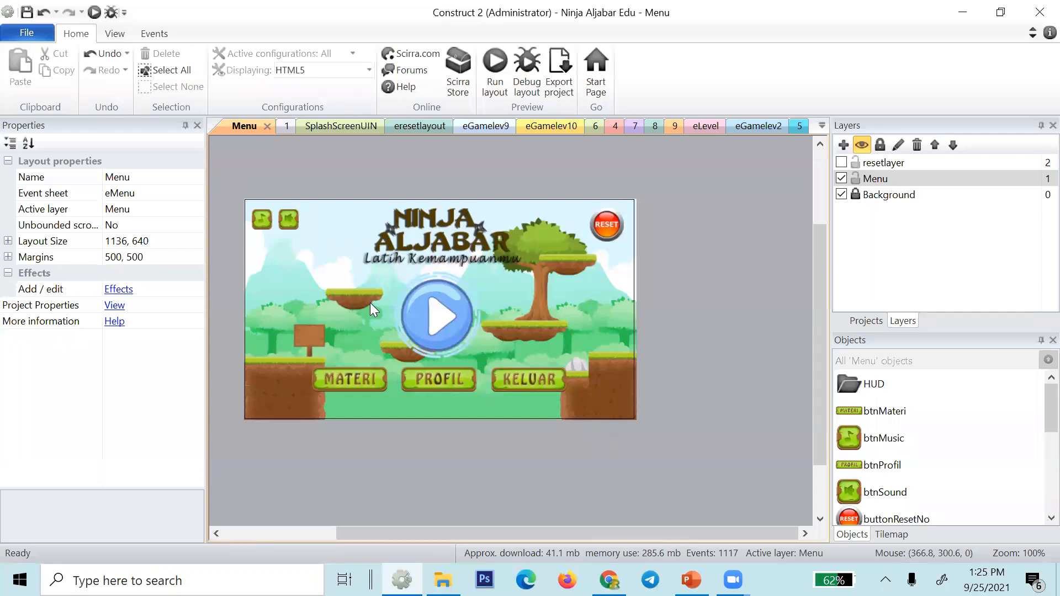
- Open layout 1 and hide its PopupO layer to reveal the game scene
left_click(285, 128)
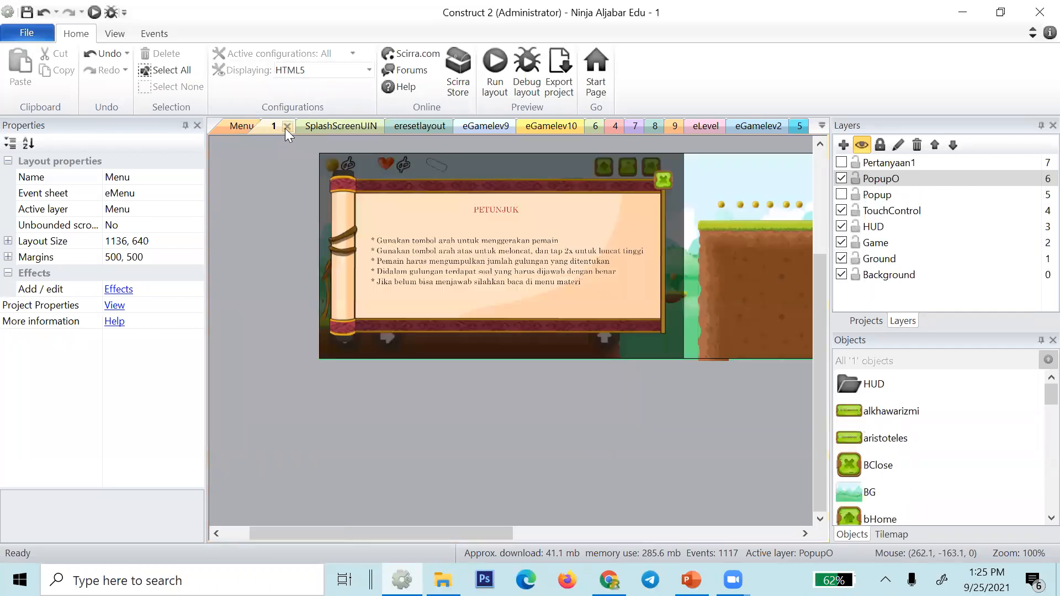
scroll(462, 356, "up", 2)
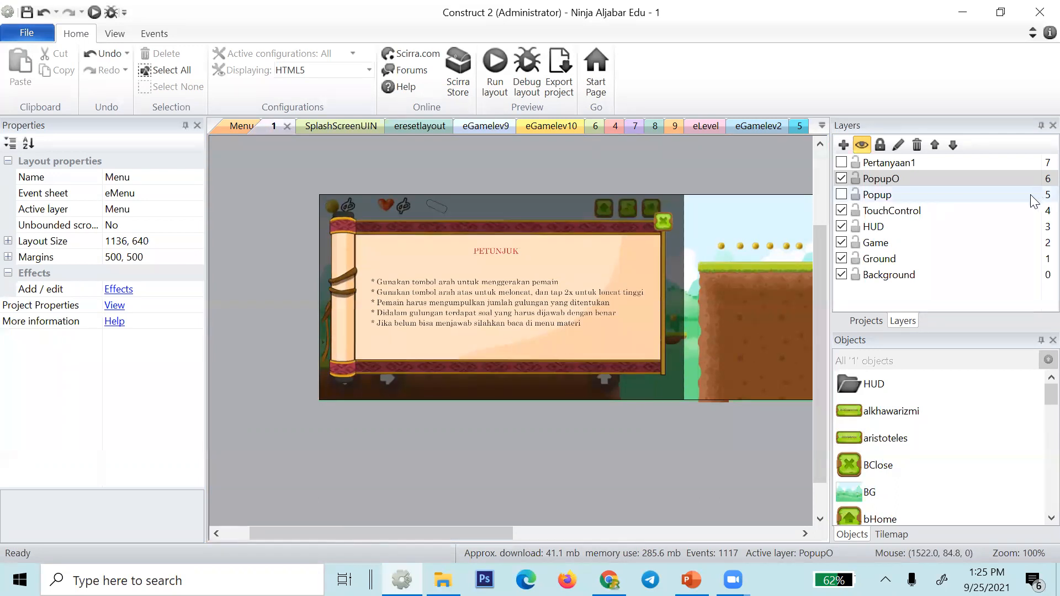
left_click(841, 178)
left_click(621, 488)
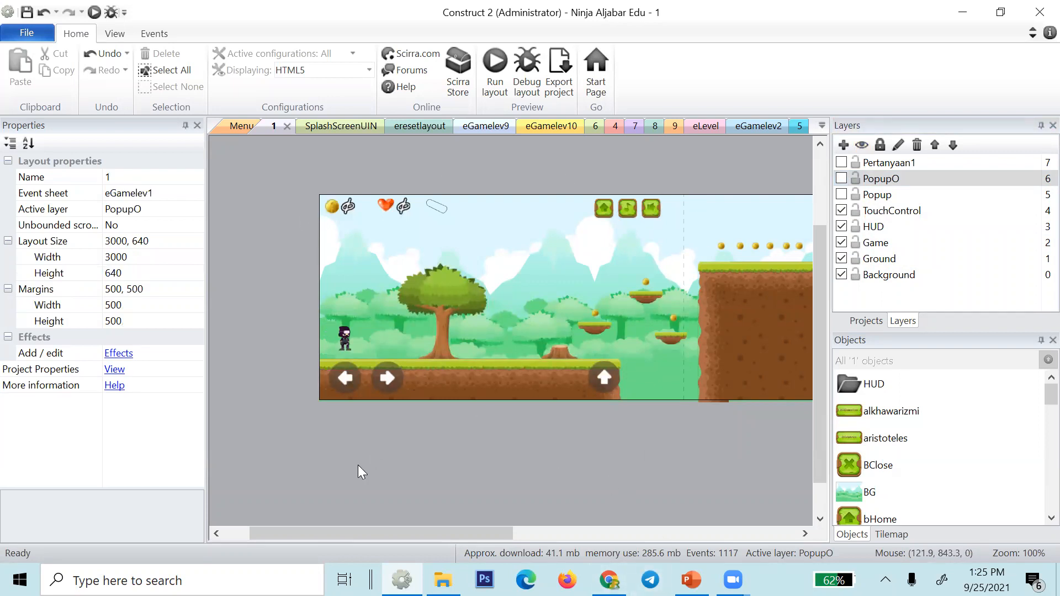
- Switch to PowerPoint to read the tutorial topic list and return to Construct 2
key("alt+Tab")
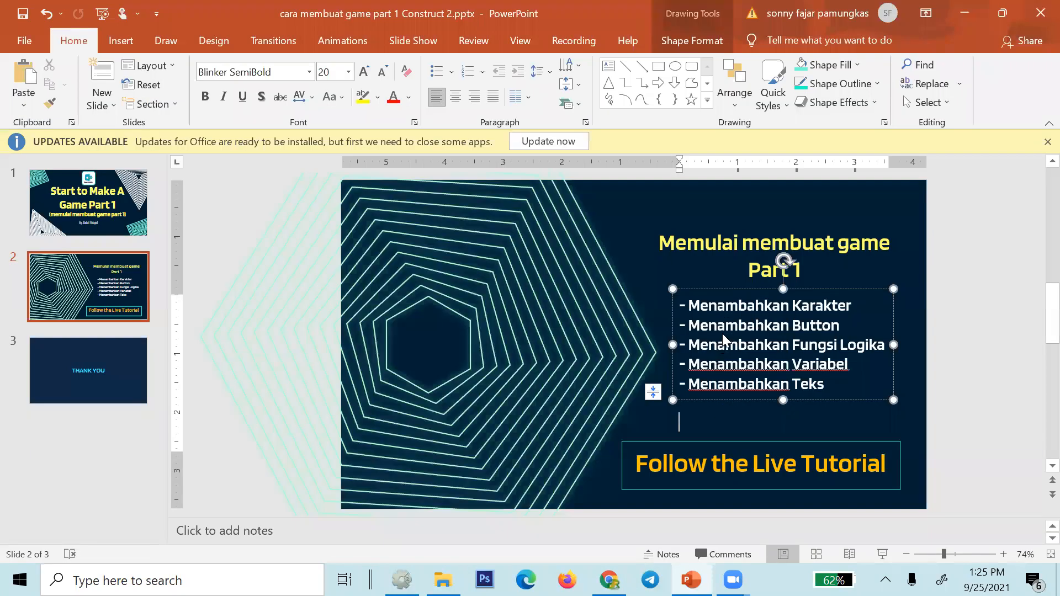
key("alt+Tab")
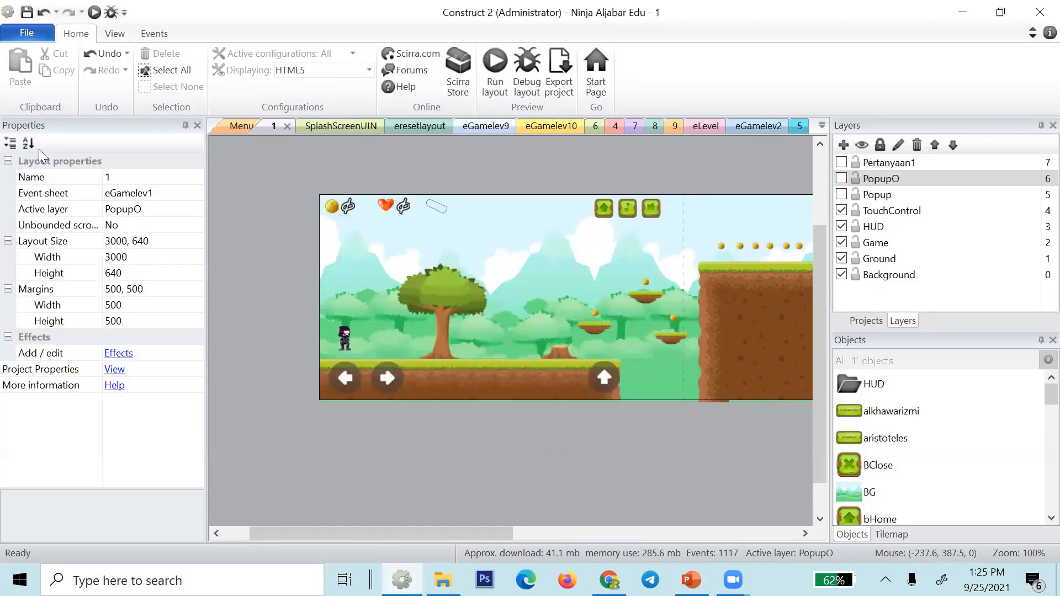
left_click(40, 31)
left_click(52, 61)
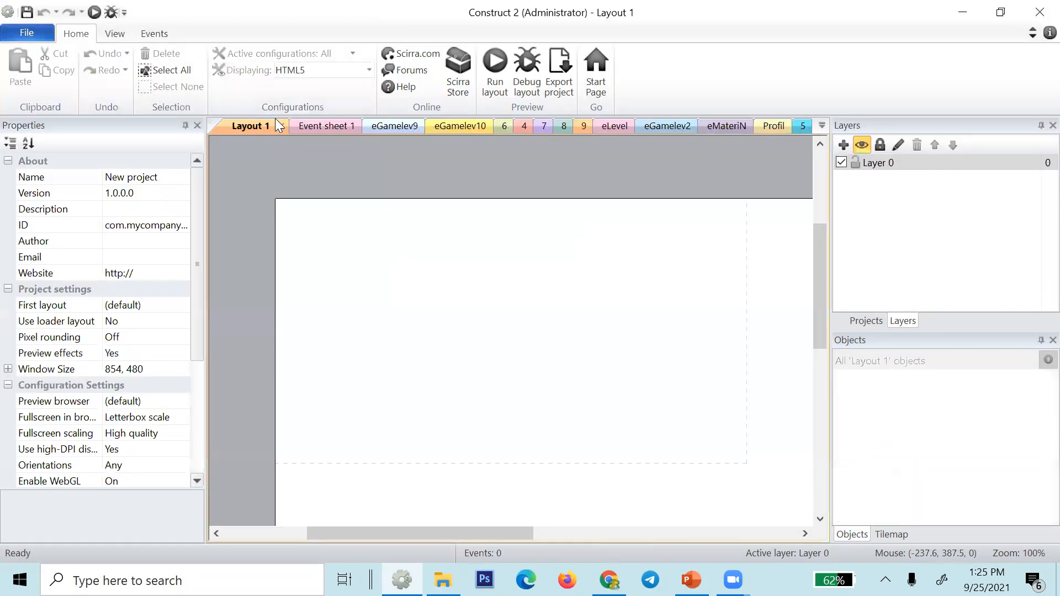
left_click(280, 127)
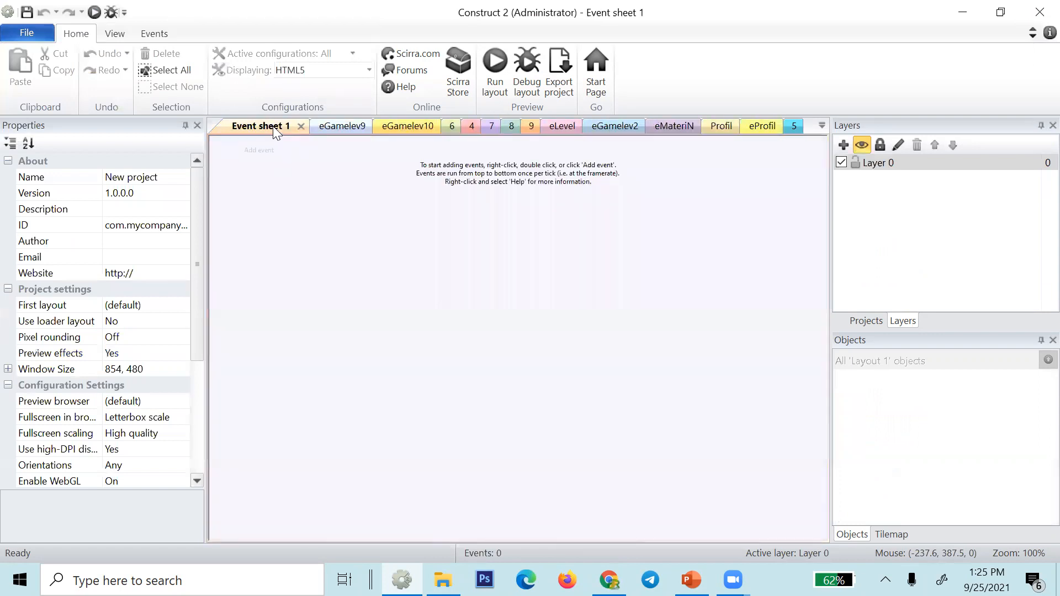
left_click(302, 127)
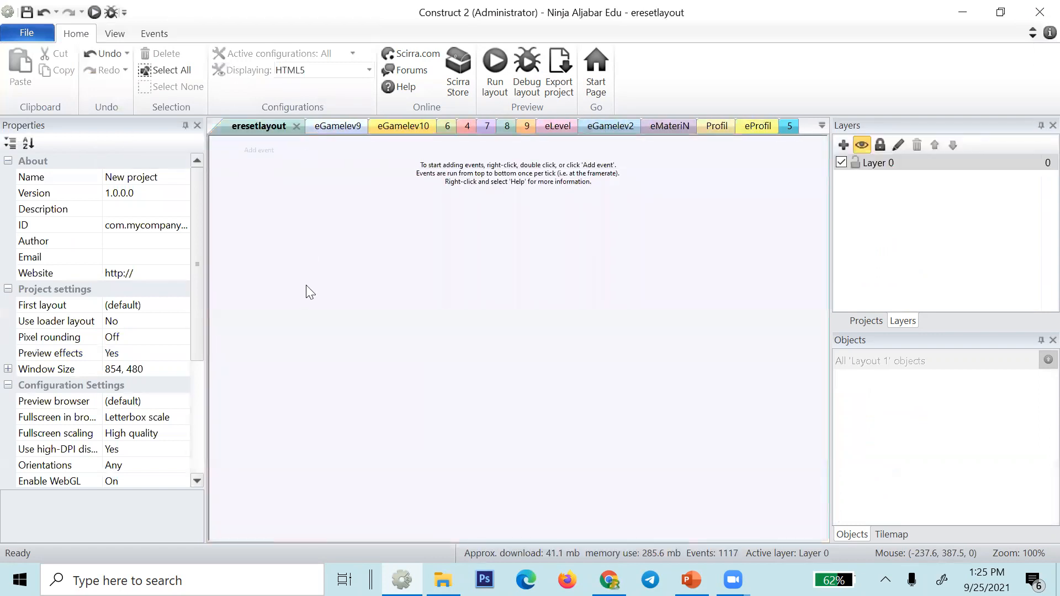
left_click(820, 126)
left_click(838, 28)
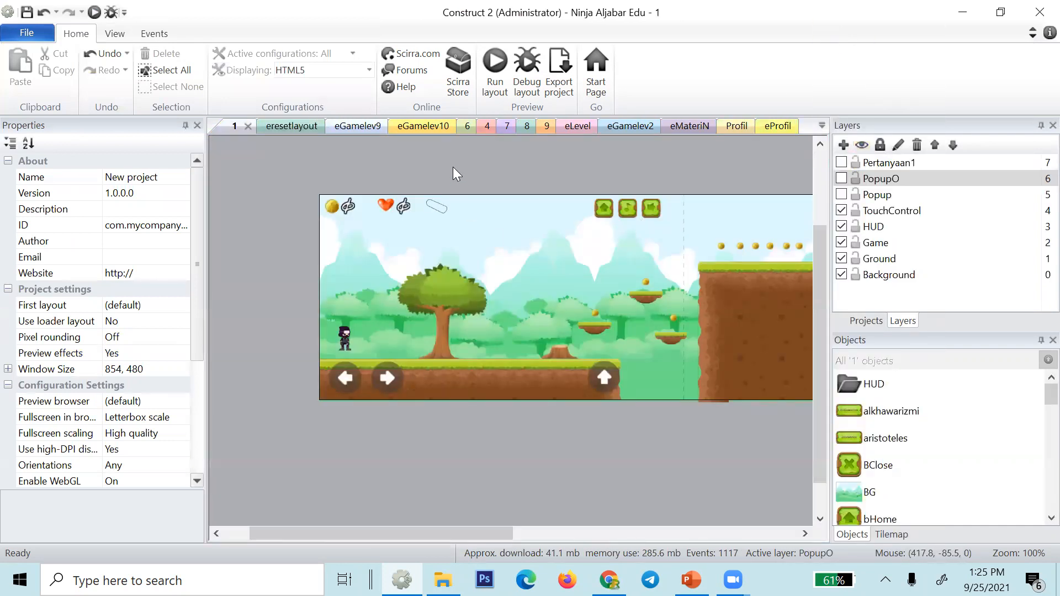
left_click(453, 166)
- Switch to File Explorer, search Downloads for "pelatihan" and open the project Pelatihan Construct 2 Part 1.capx
key("alt+Tab")
key("alt+Tab")
key("alt+Tab")
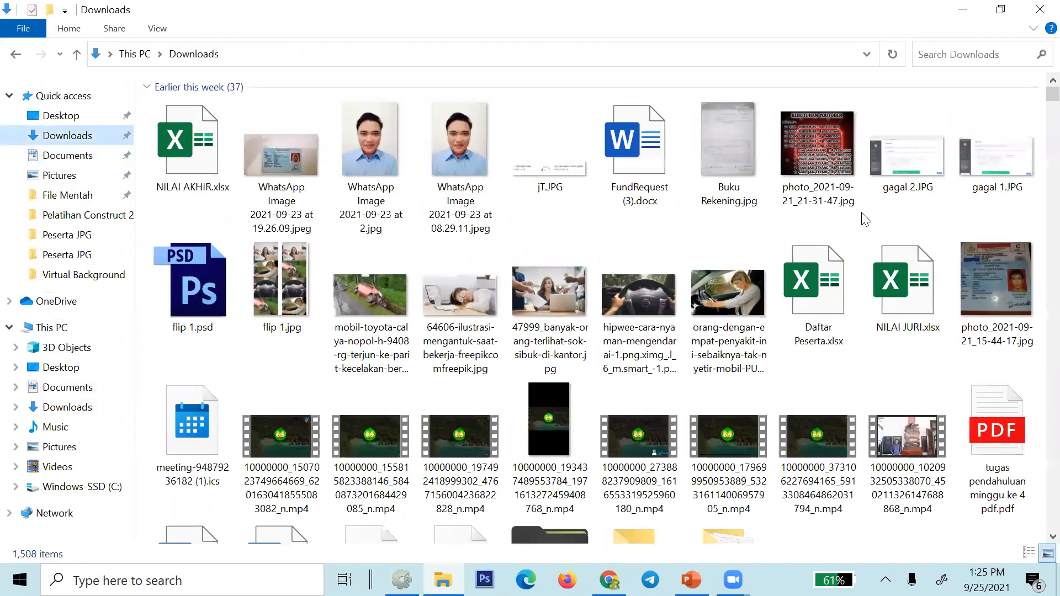
scroll(877, 166, "down", 2)
scroll(936, 88, "down", 8)
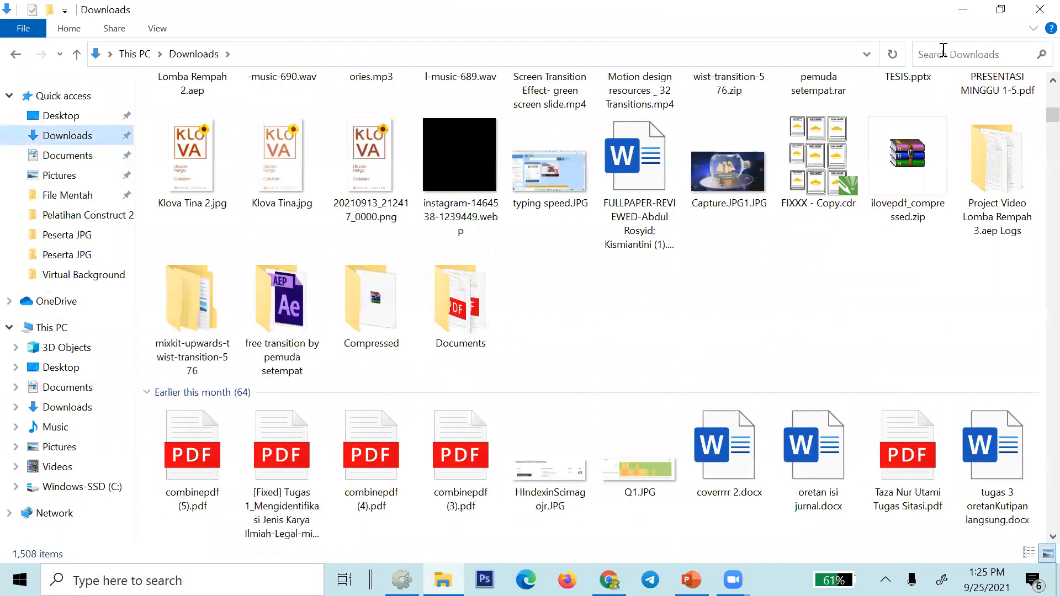
left_click(944, 51)
type("ple")
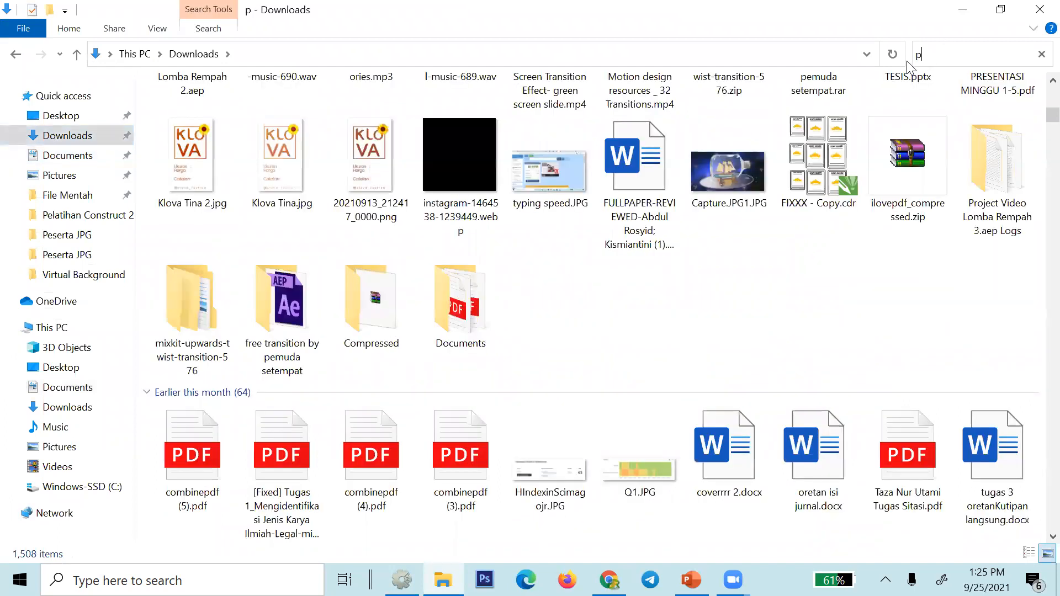
key("BackSpace")
key("BackSpace")
type("elatihan")
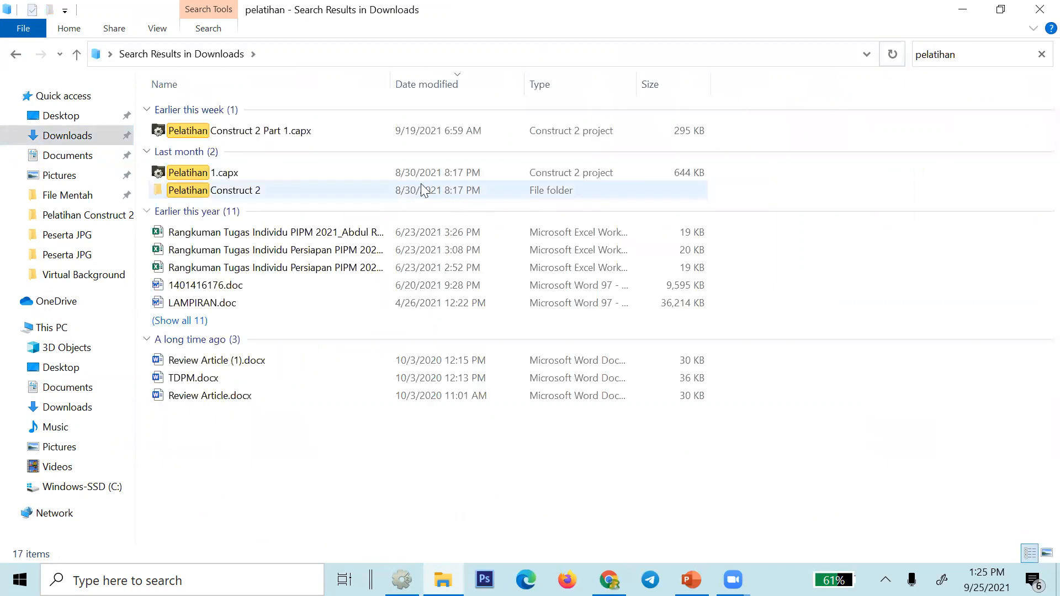
left_click(340, 129)
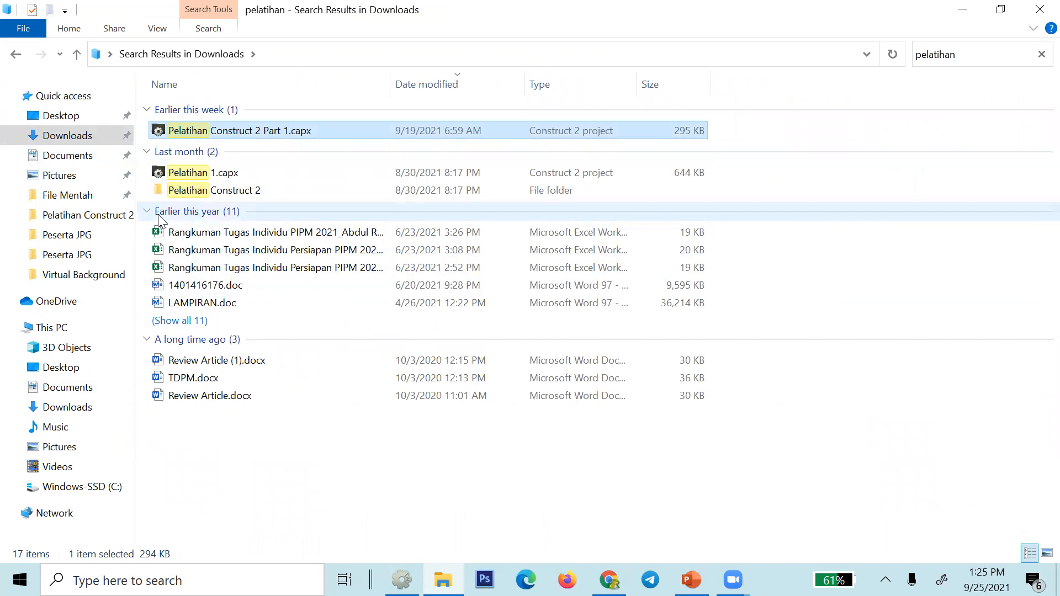
double_click(516, 132)
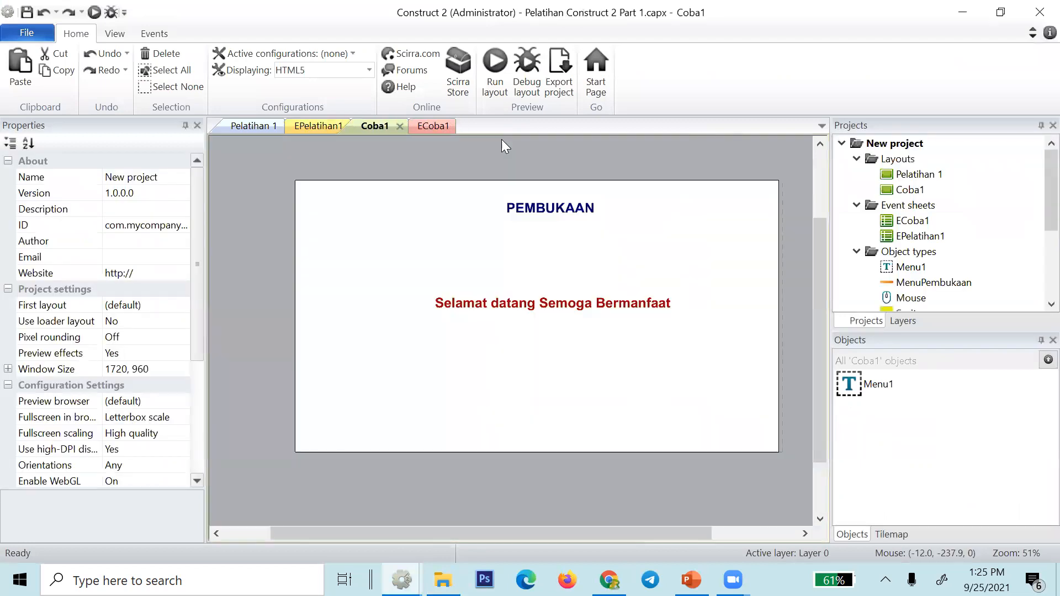
- Examine the Pelatihan 1 and Coba1 layouts together with their event sheets EPelatihan1 and ECoba1
left_click(243, 126)
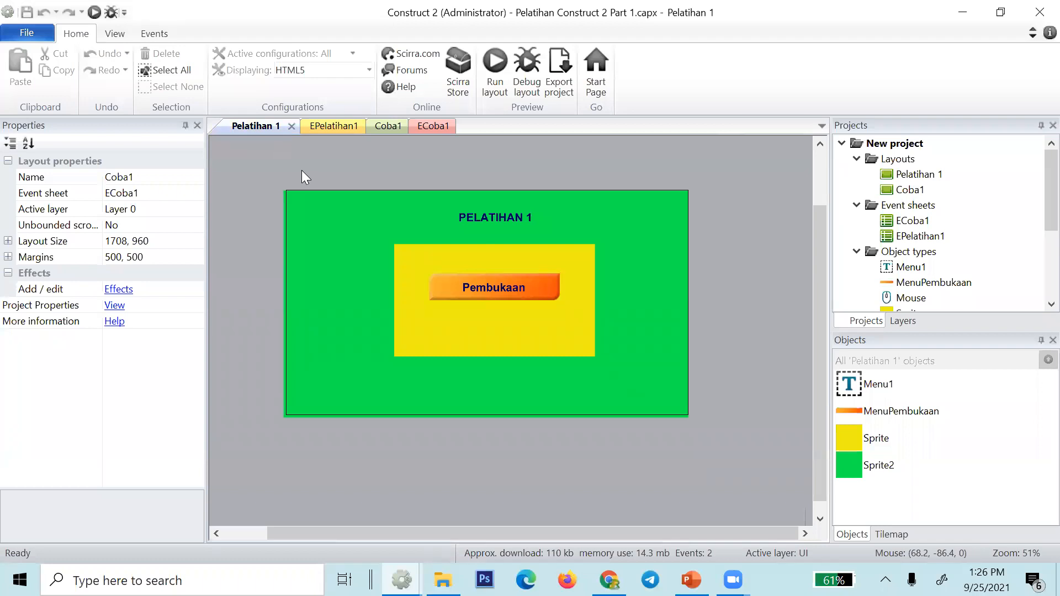
left_click_drag(278, 170, 711, 453)
left_click(711, 454)
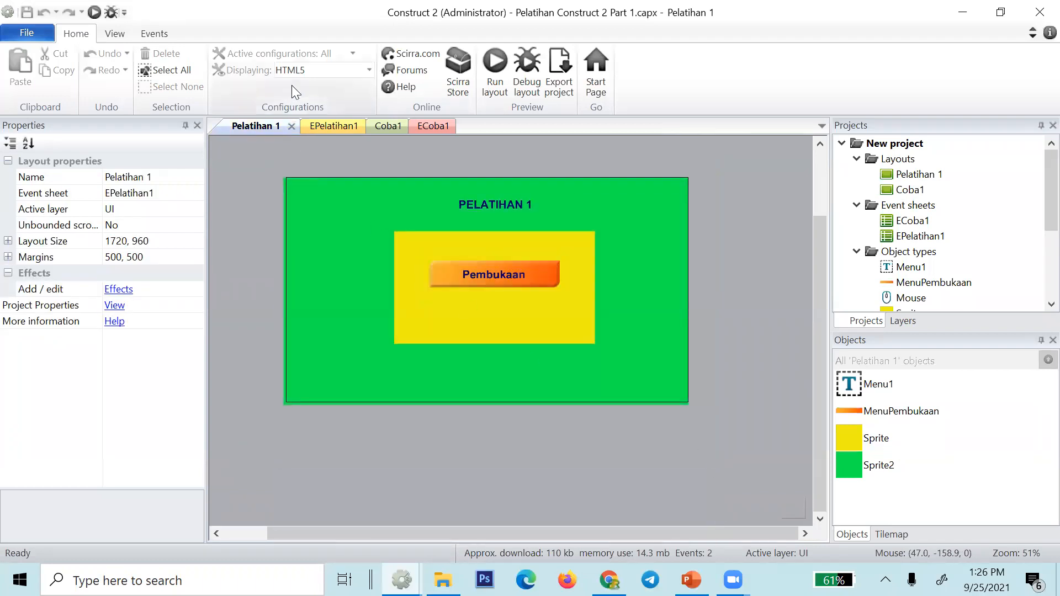
left_click(401, 125)
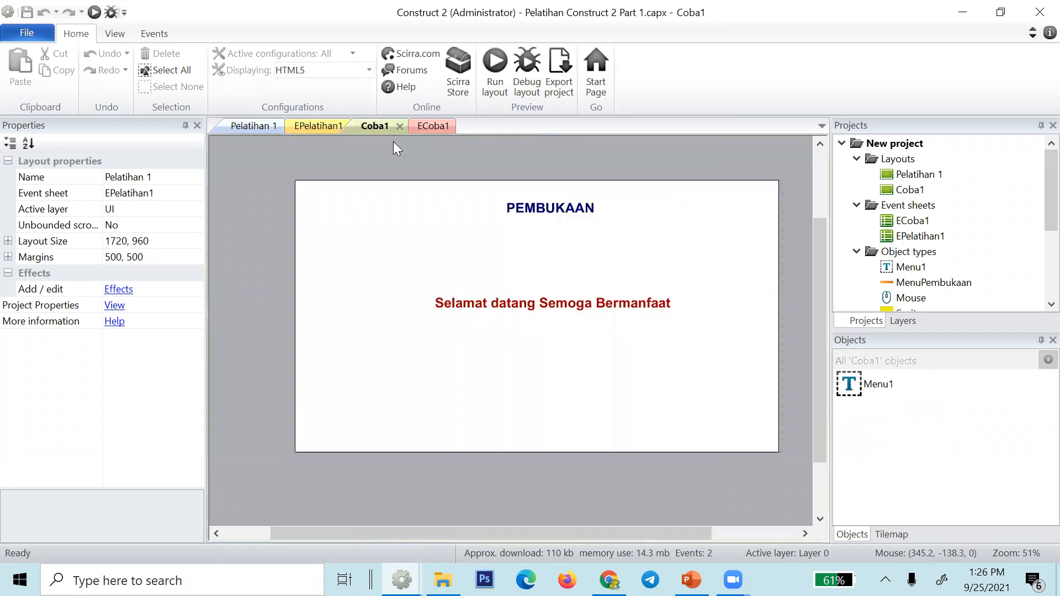
left_click(289, 126)
left_click(419, 128)
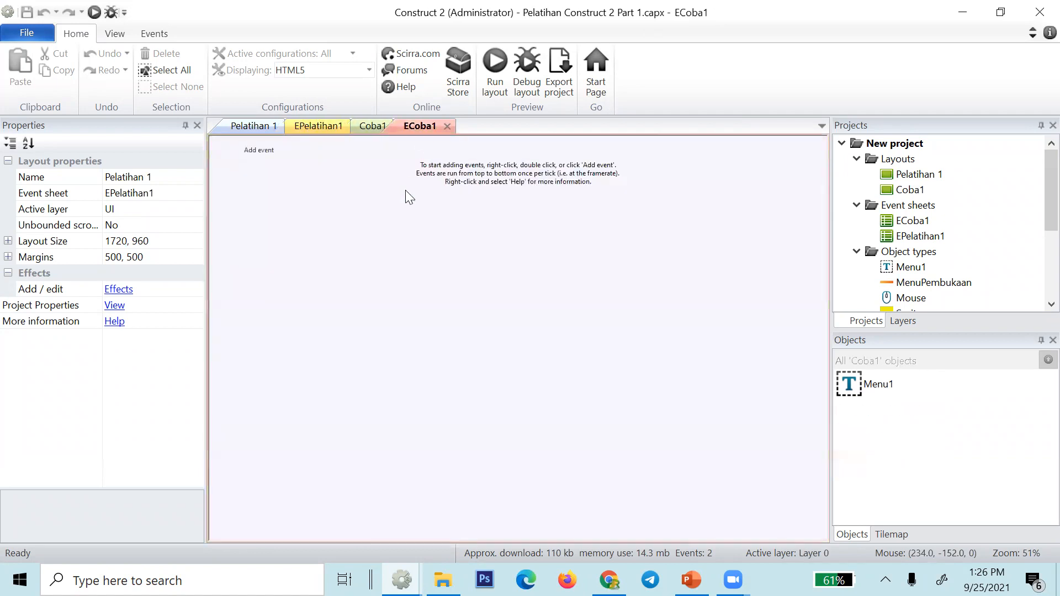
left_click(365, 126)
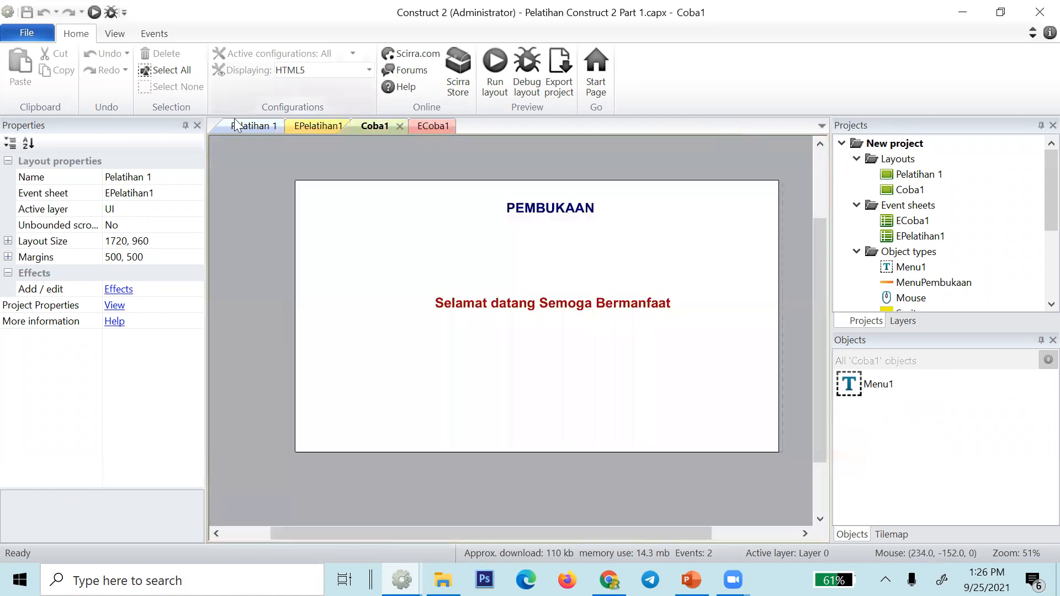
left_click(289, 126)
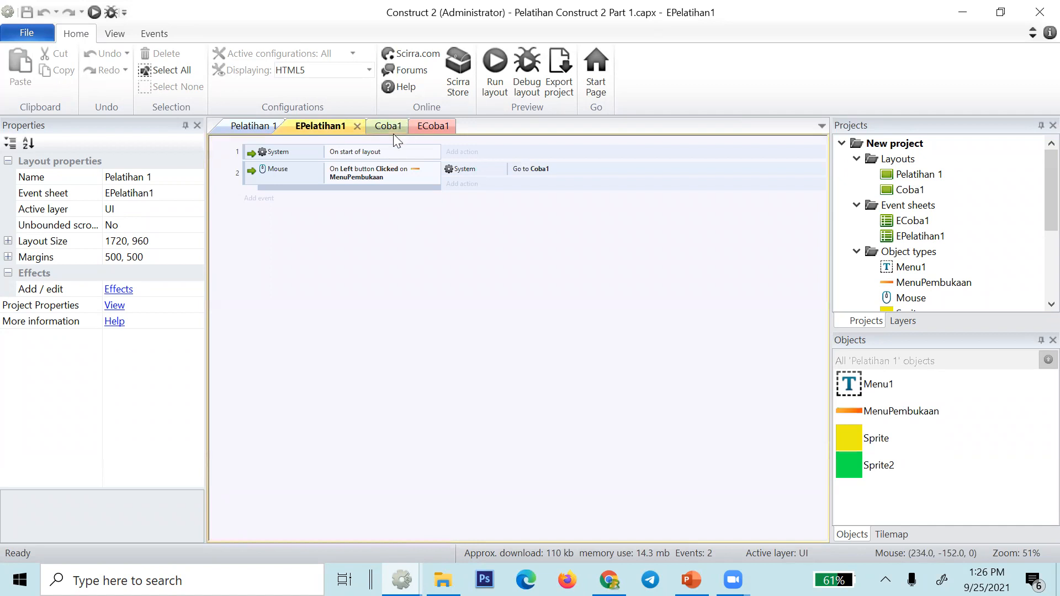
left_click(392, 129)
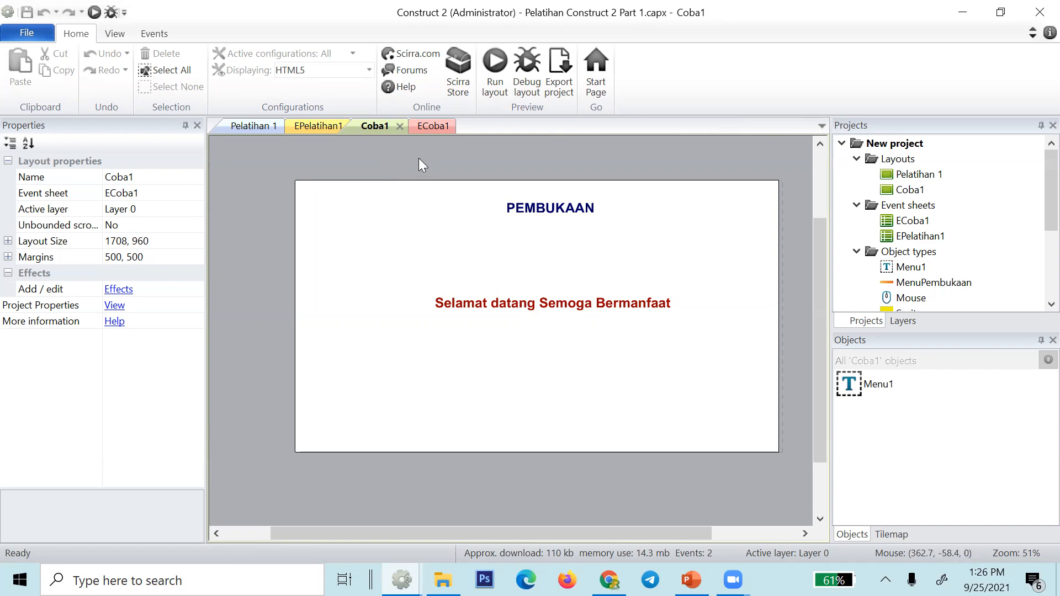
left_click(434, 127)
left_click(292, 126)
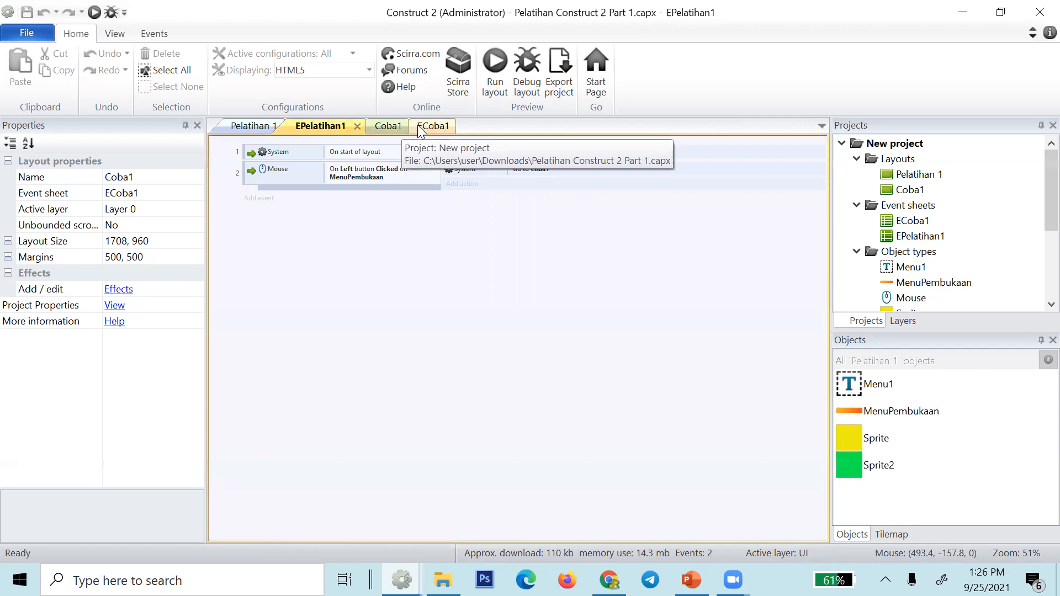
right_click(898, 162)
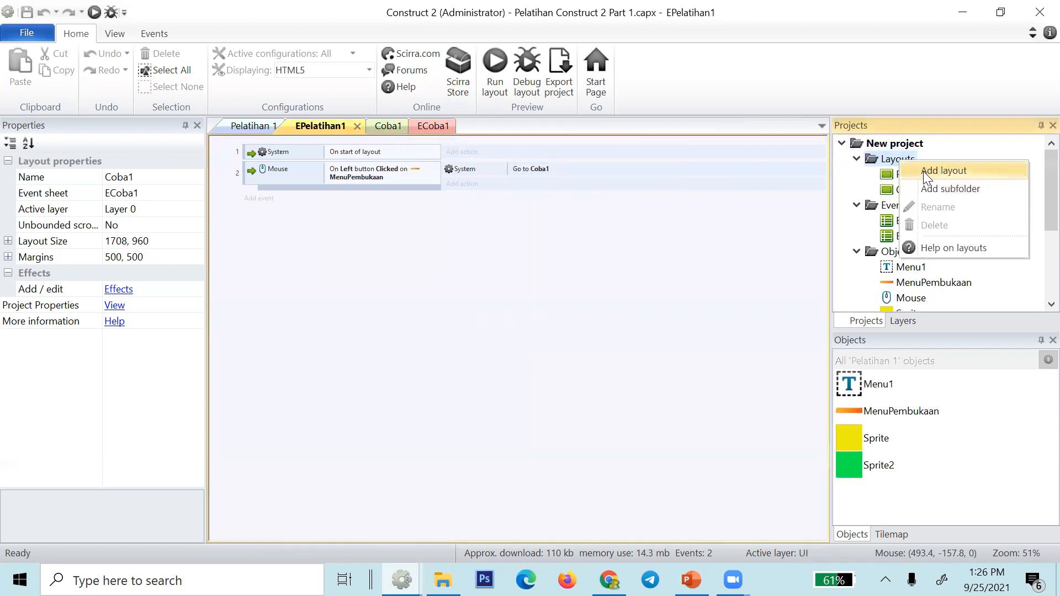
left_click(923, 171)
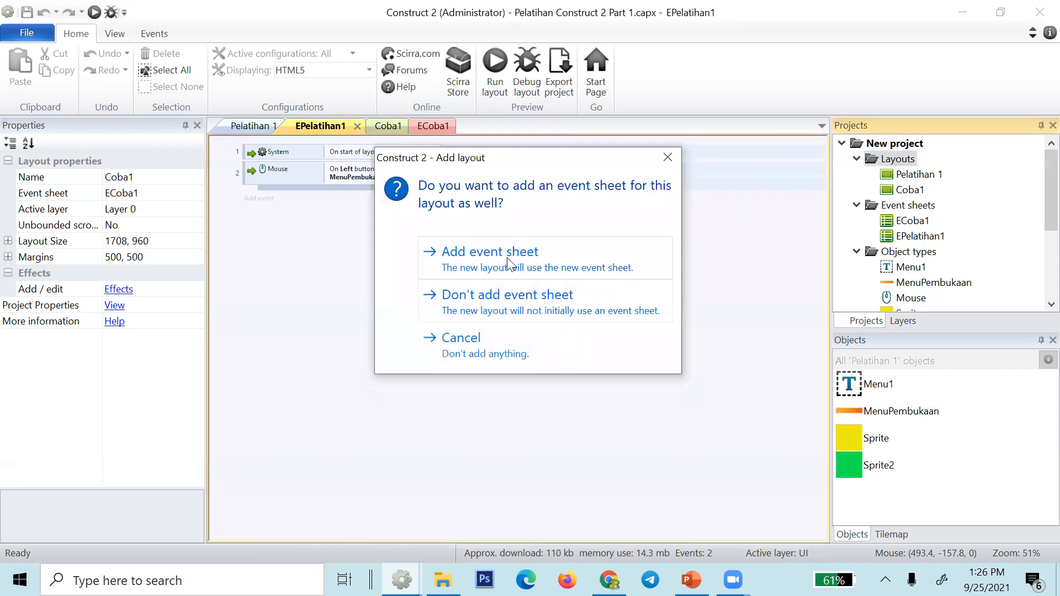
left_click(670, 159)
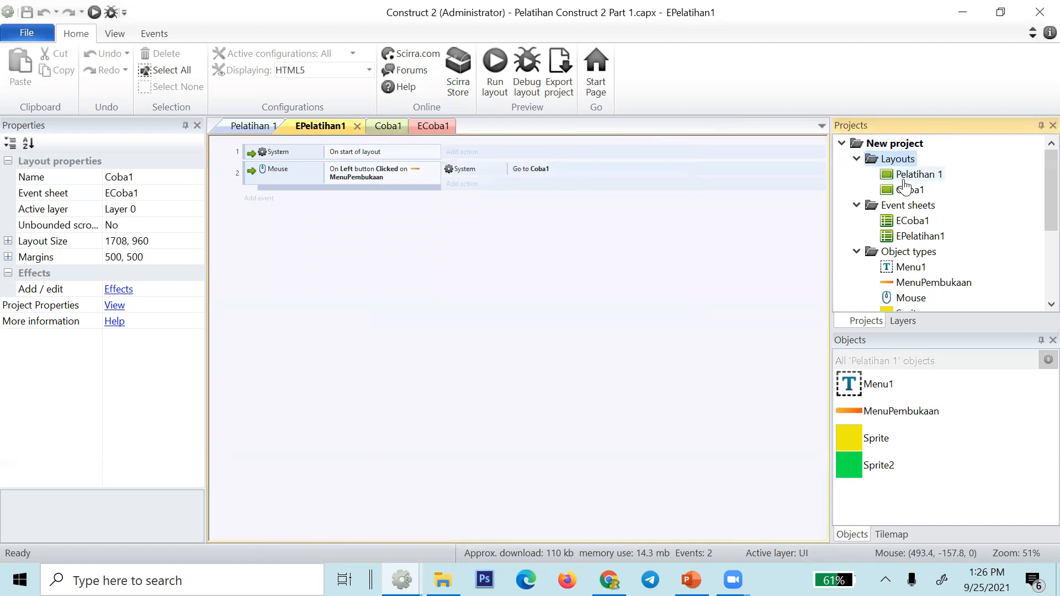
- Add a new layout with its own event sheet to the project and name the layout Game1
right_click(899, 159)
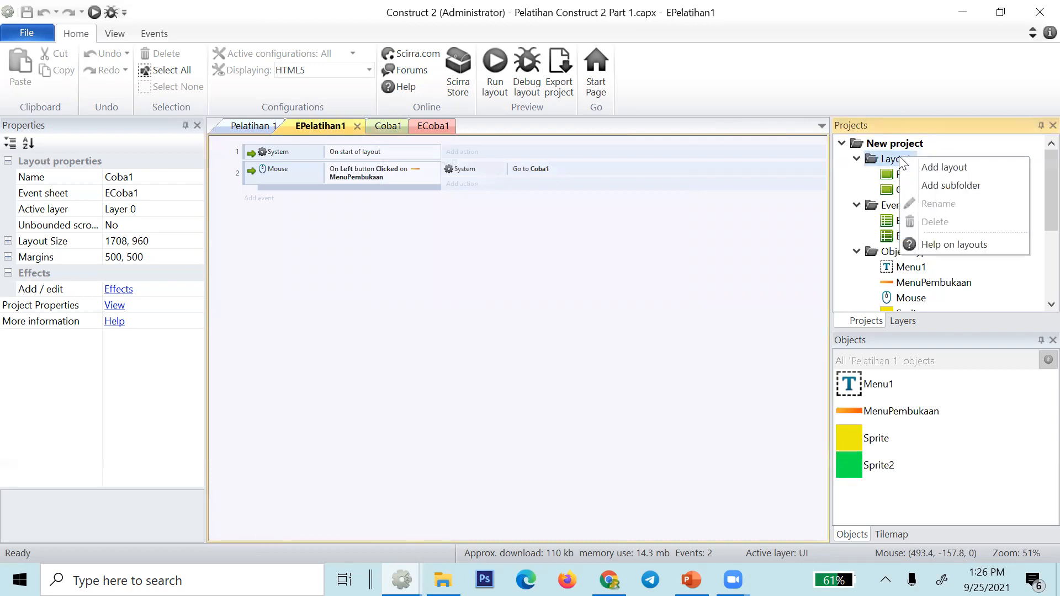
left_click(917, 167)
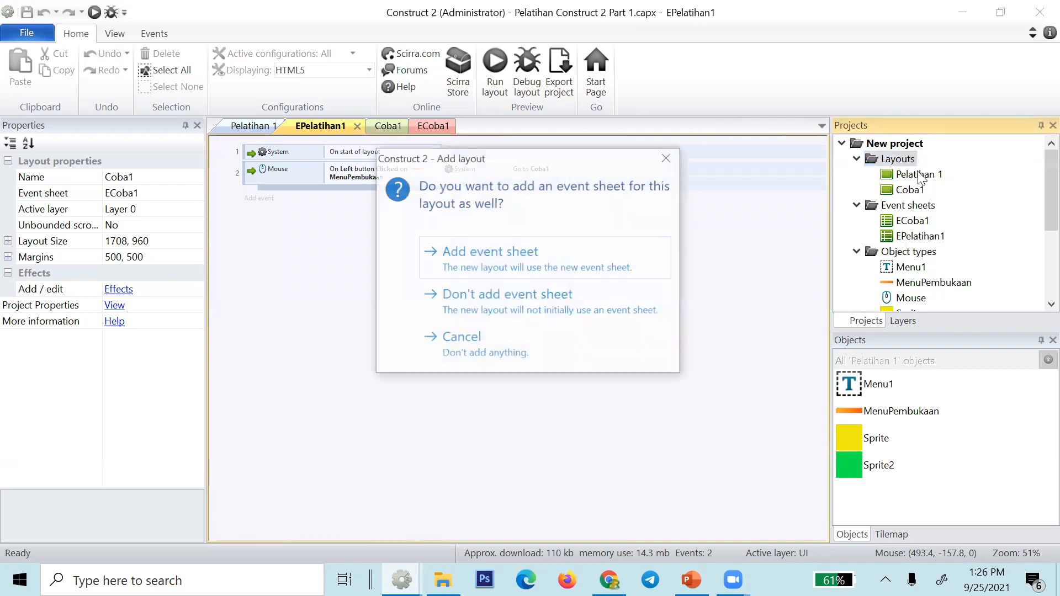
left_click(517, 262)
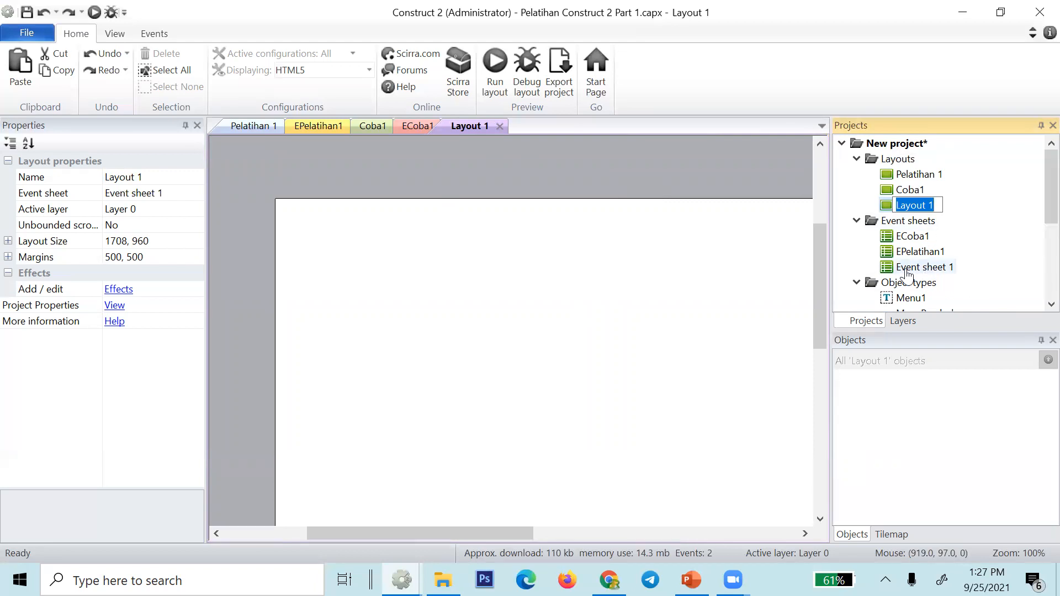
type("Game1")
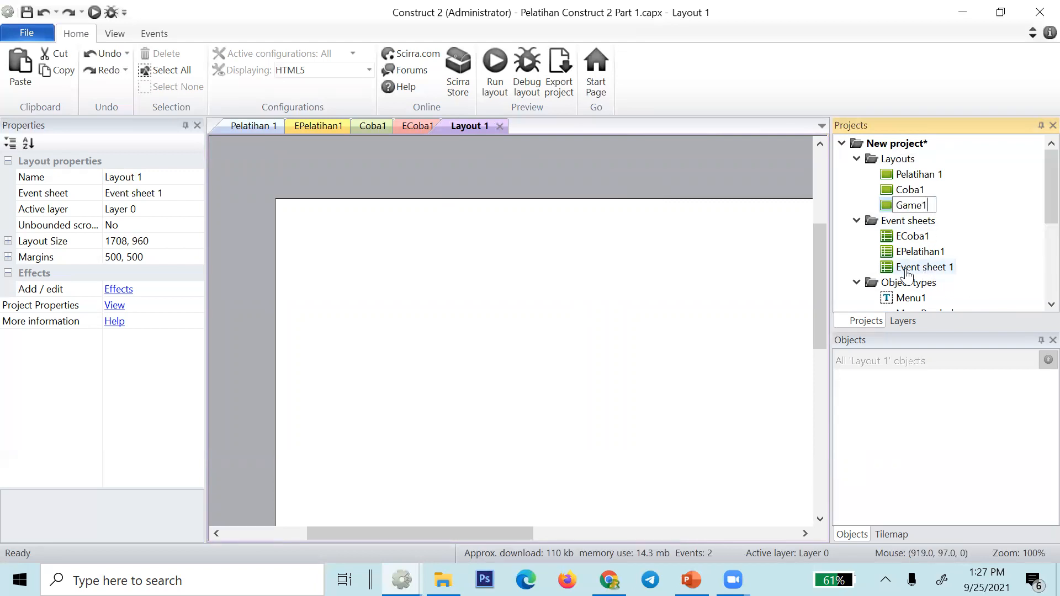
key("Return")
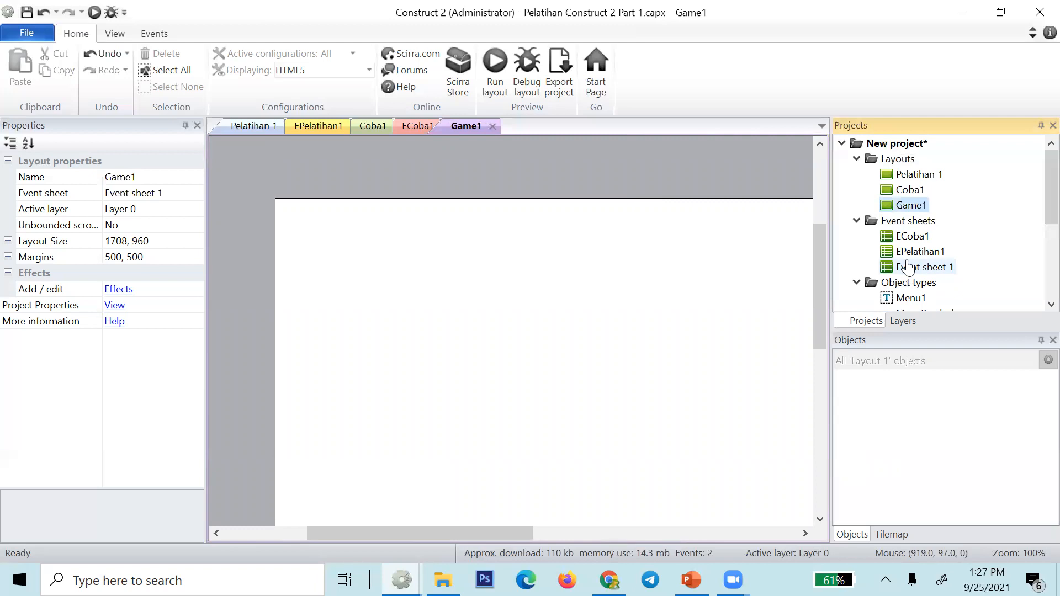
- Rename the new layout's event sheet, Event sheet 1, as EGame1
left_click(910, 271)
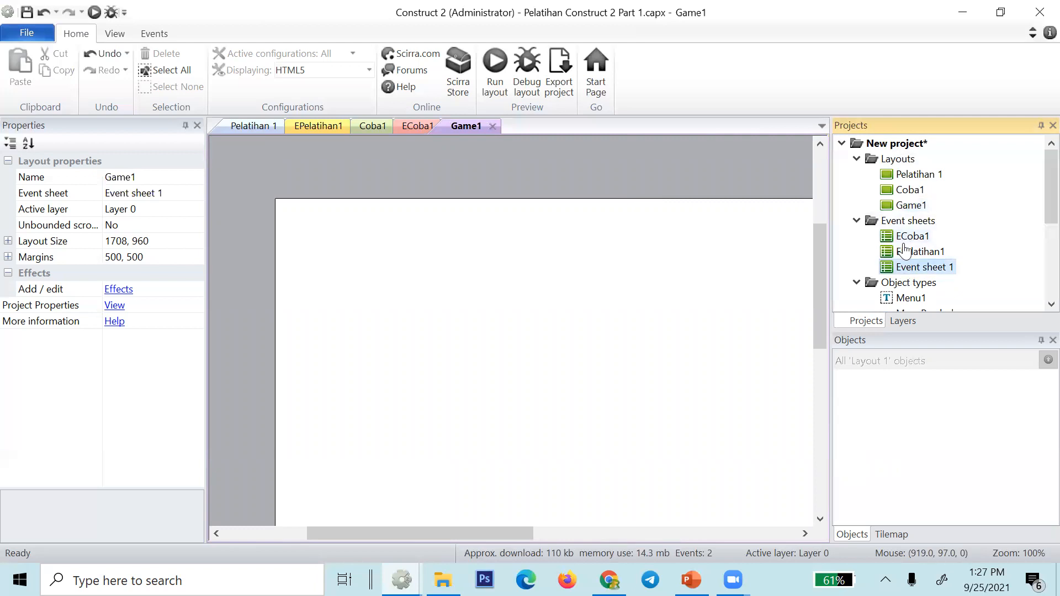
right_click(905, 270)
left_click(913, 299)
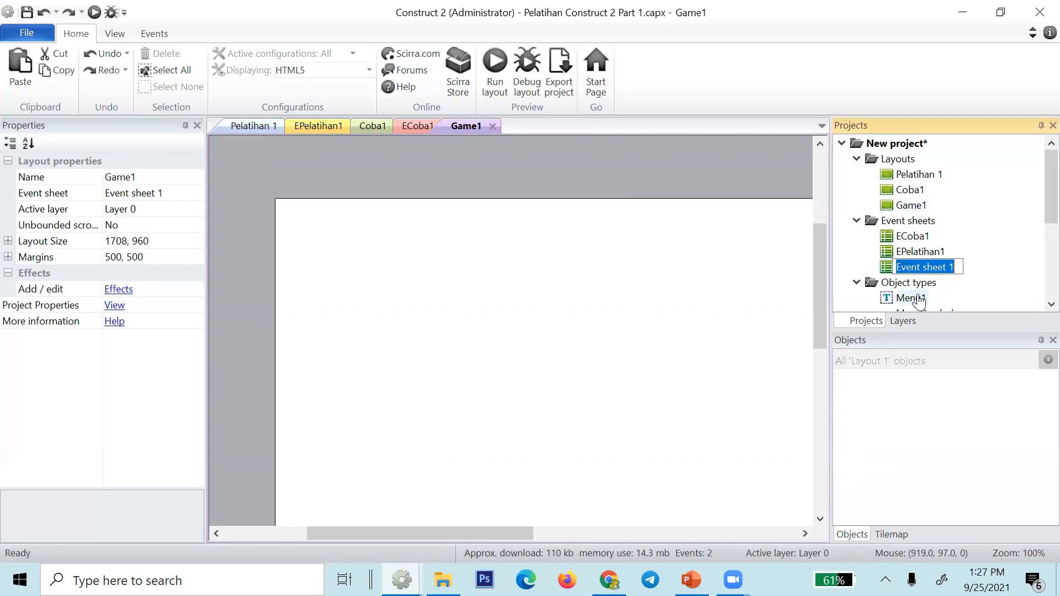
type("EGame")
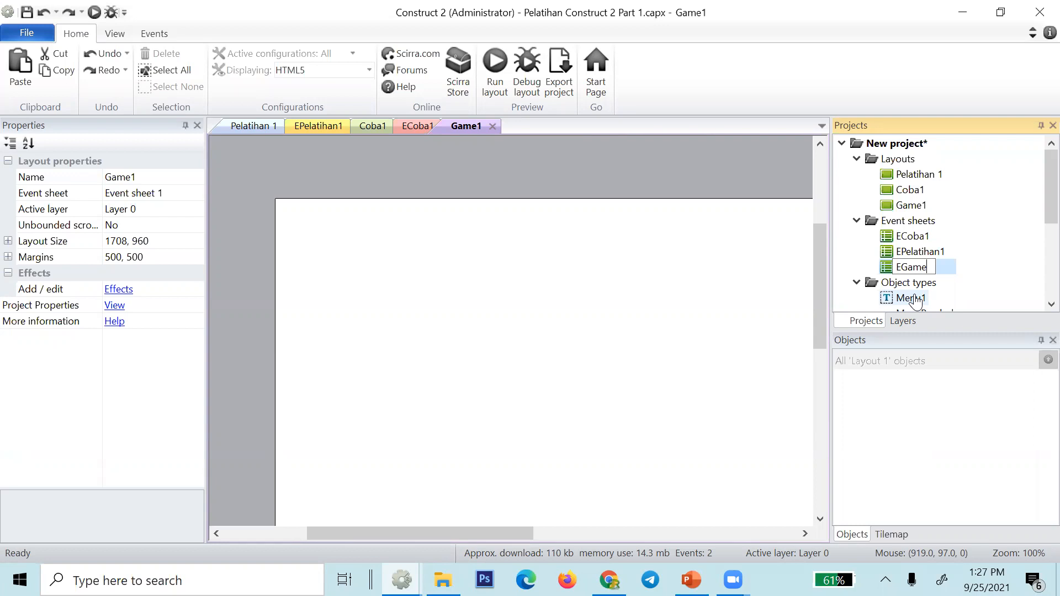
type("1")
key("Return")
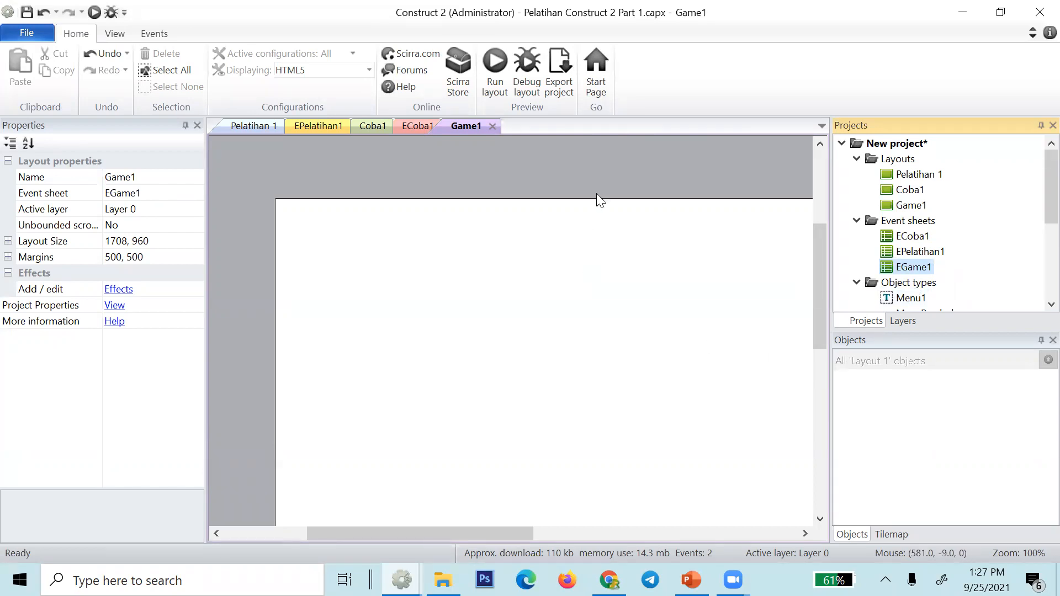
- Check the Pelatihan 1 layout size and the project's window size for comparison with the Game1 layout
scroll(596, 193, "down", 3, "ctrl")
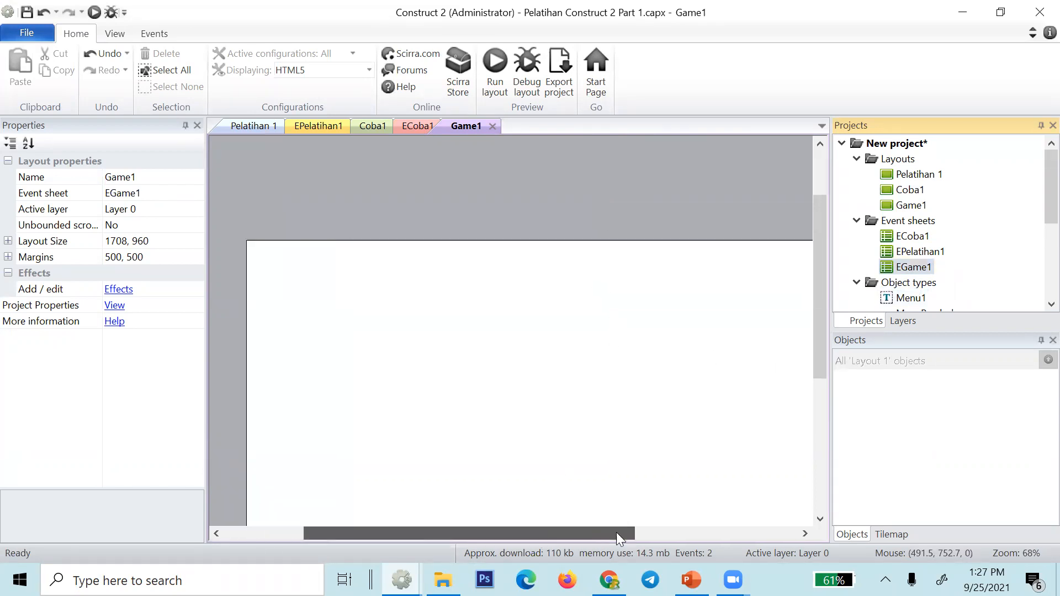
scroll(620, 319, "down", 2, "ctrl")
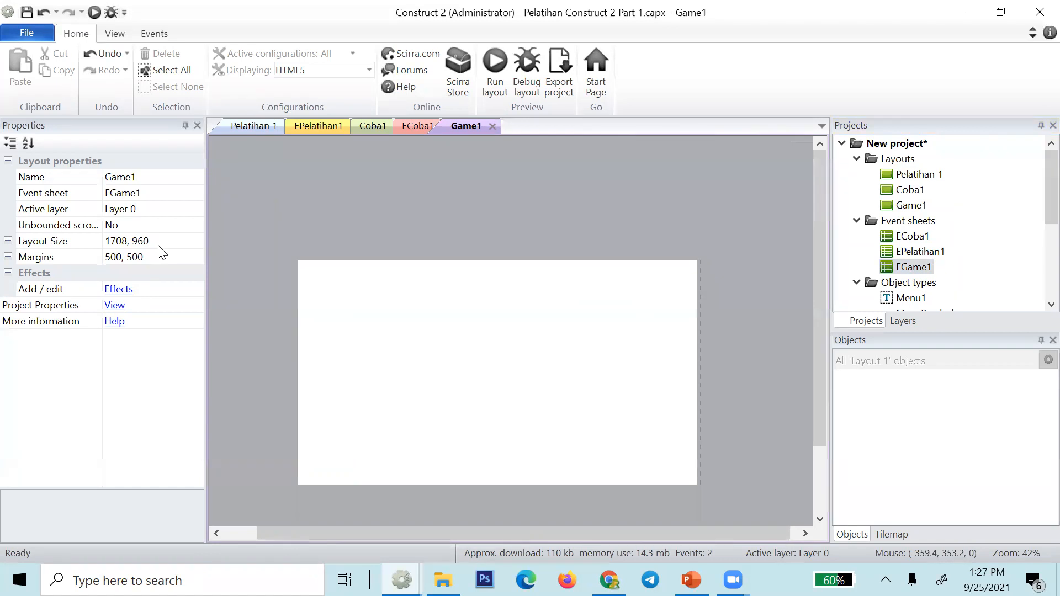
left_click(229, 127)
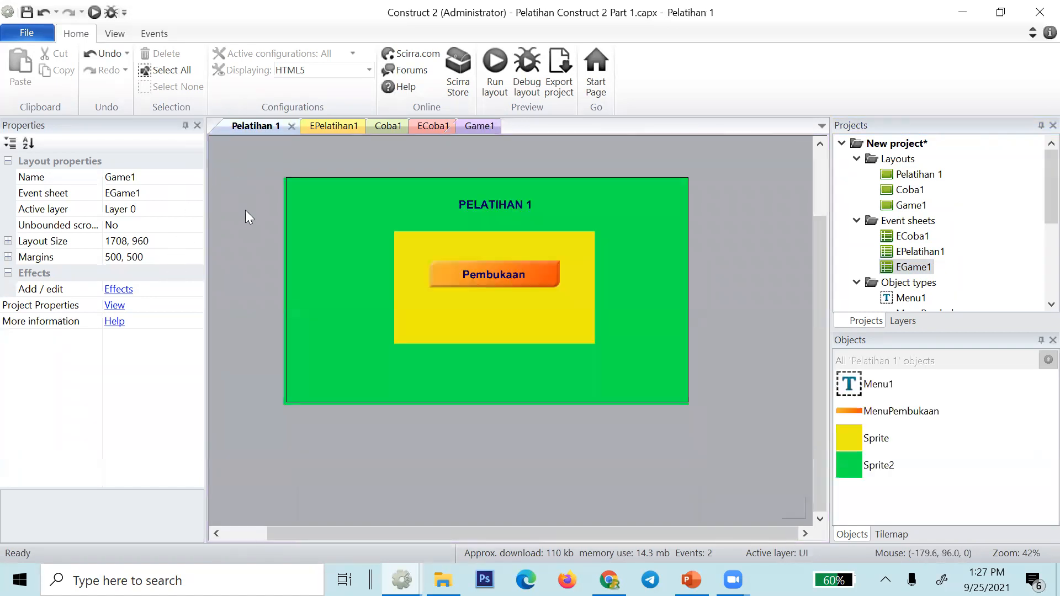
left_click(156, 243)
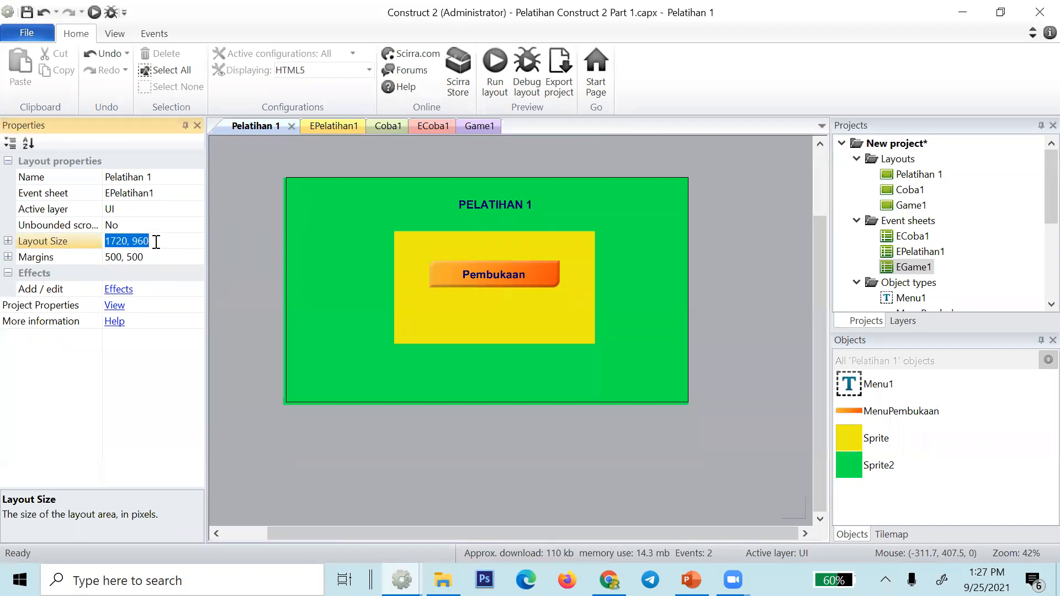
left_click(461, 126)
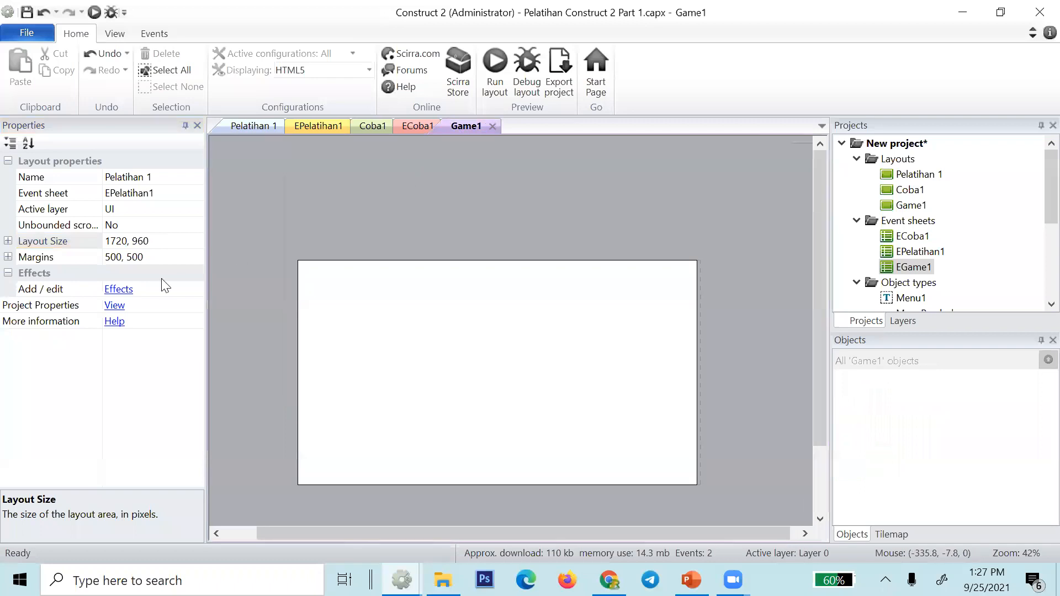
left_click(154, 241)
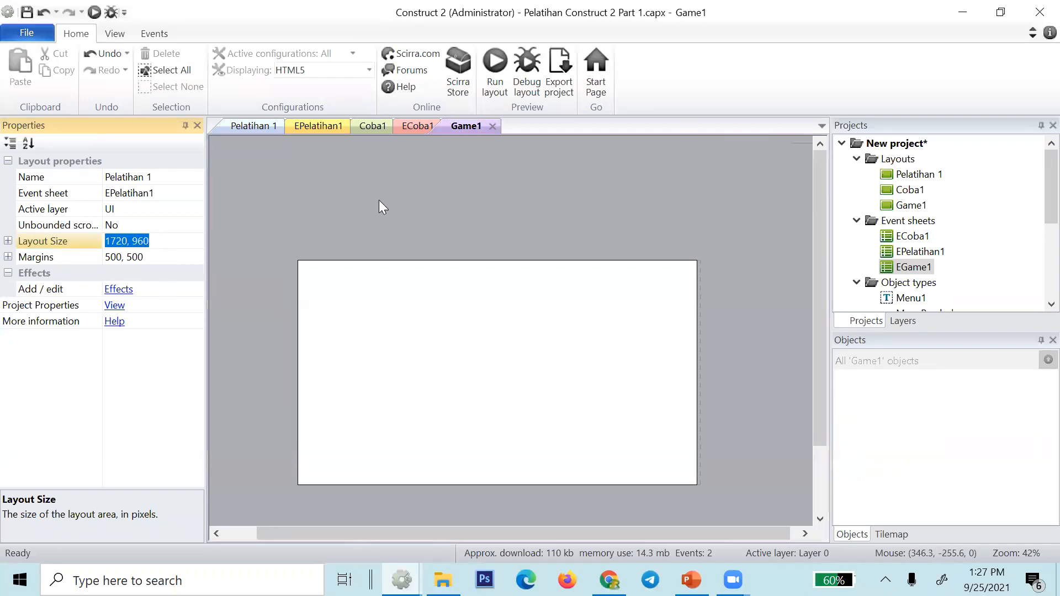
key("End")
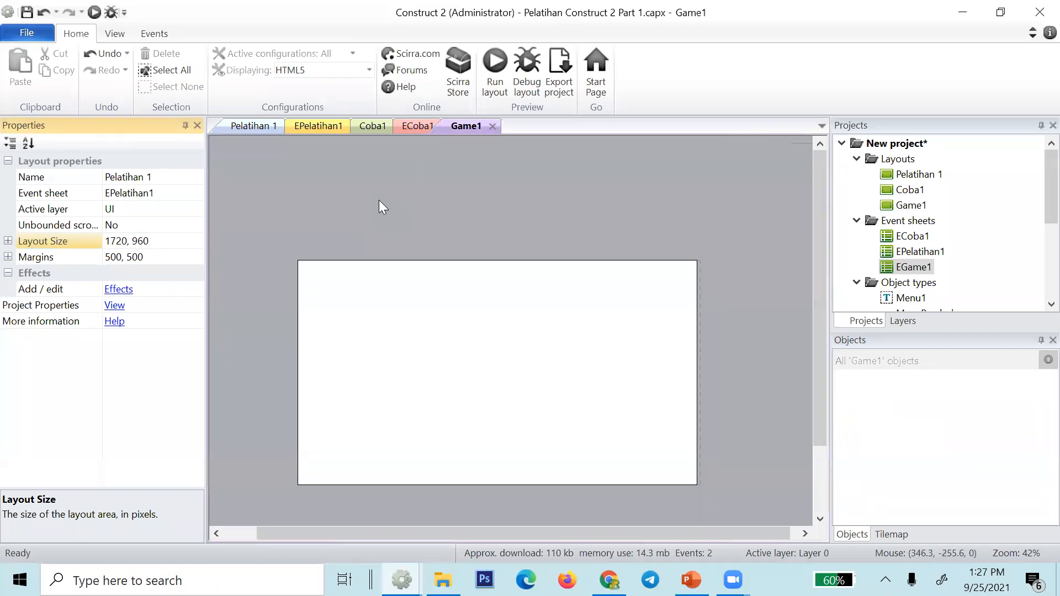
left_click(123, 309)
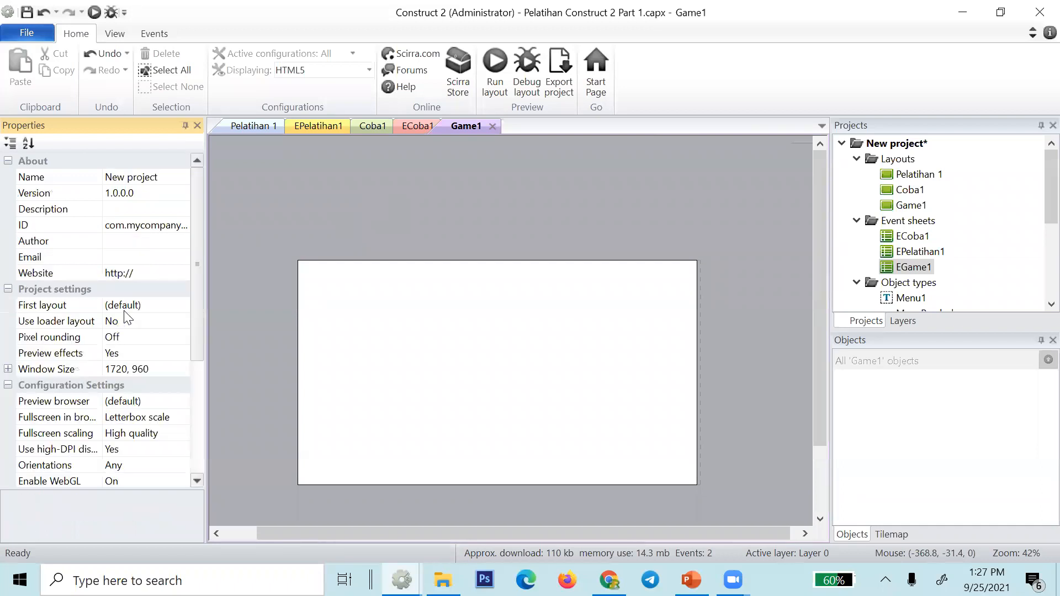
left_click(164, 371)
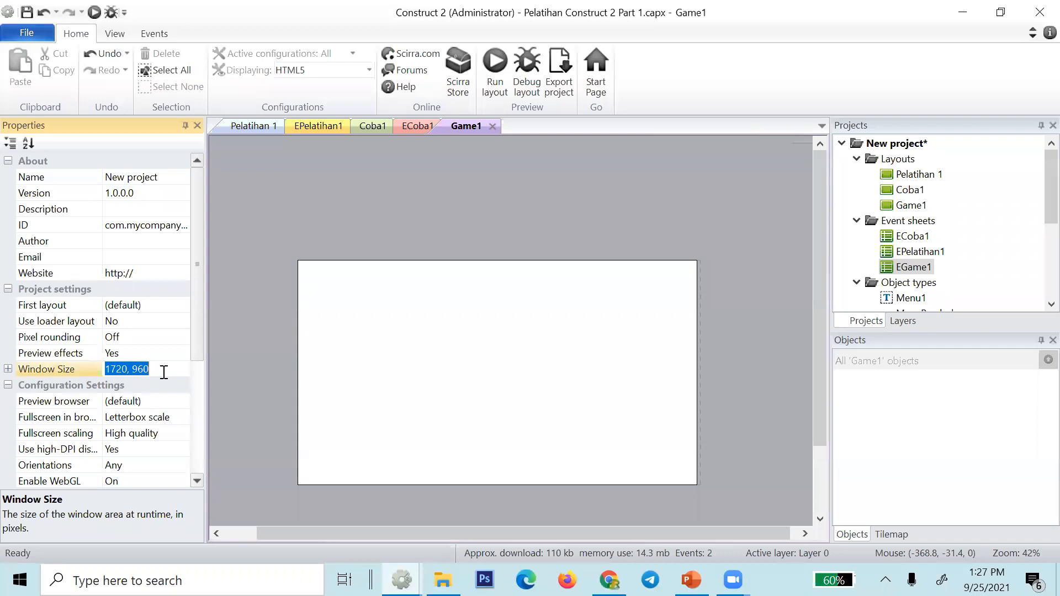
left_click(164, 372)
left_click(264, 330)
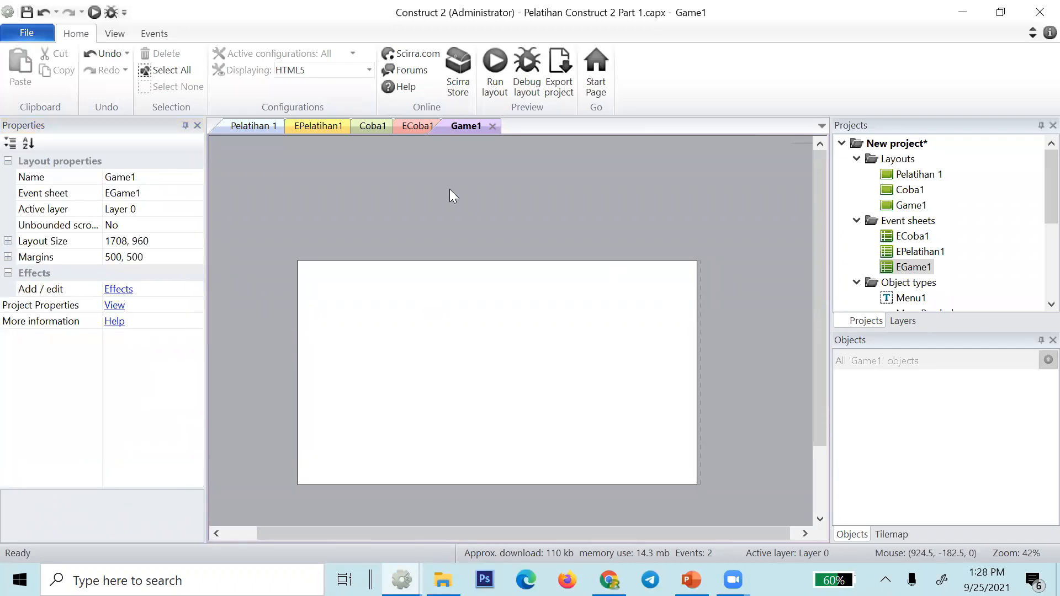
- Set the Game1 layout size to 1720, 960 and check it against the project's window size
left_click(160, 240)
type("1720, 960")
key("Return")
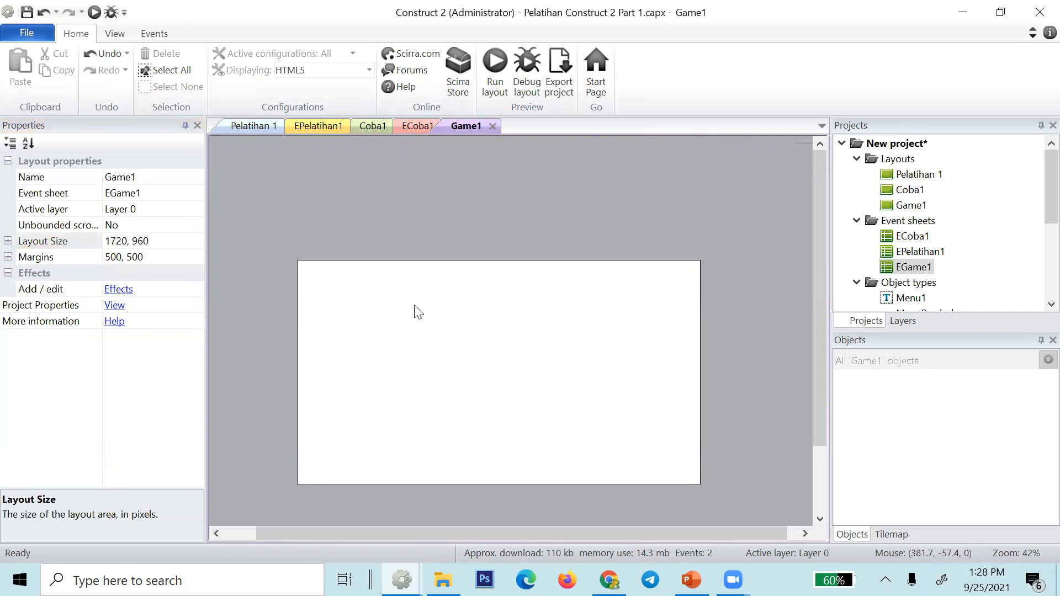
left_click(115, 306)
scroll(119, 381, "down", 1)
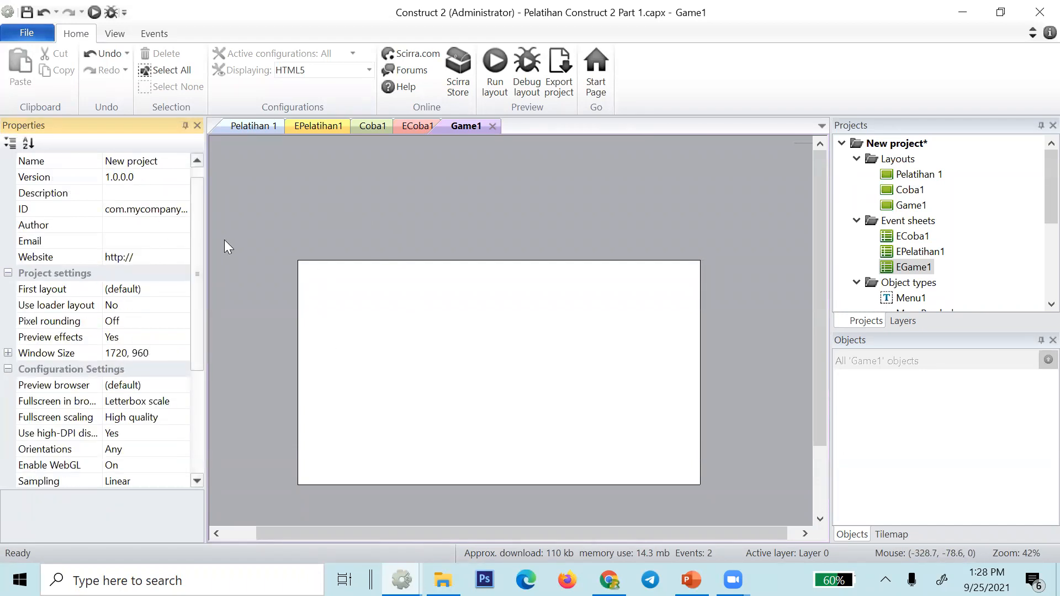
left_click(239, 235)
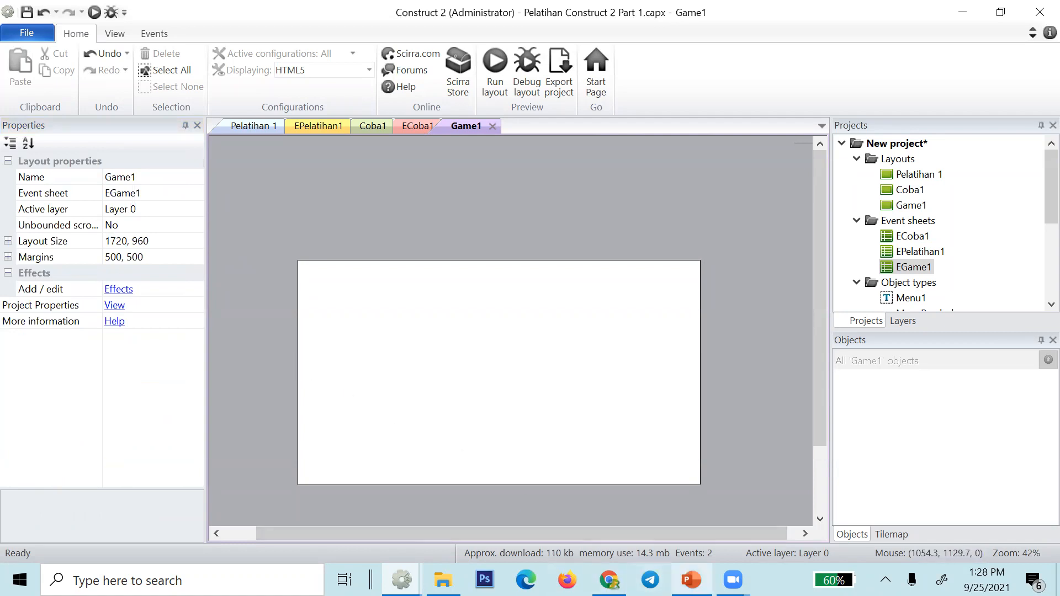
- Switch to the Ninja Aljabar Edu project and examine layout 1 from the player's starting area to the red door
mouse_move(609, 580)
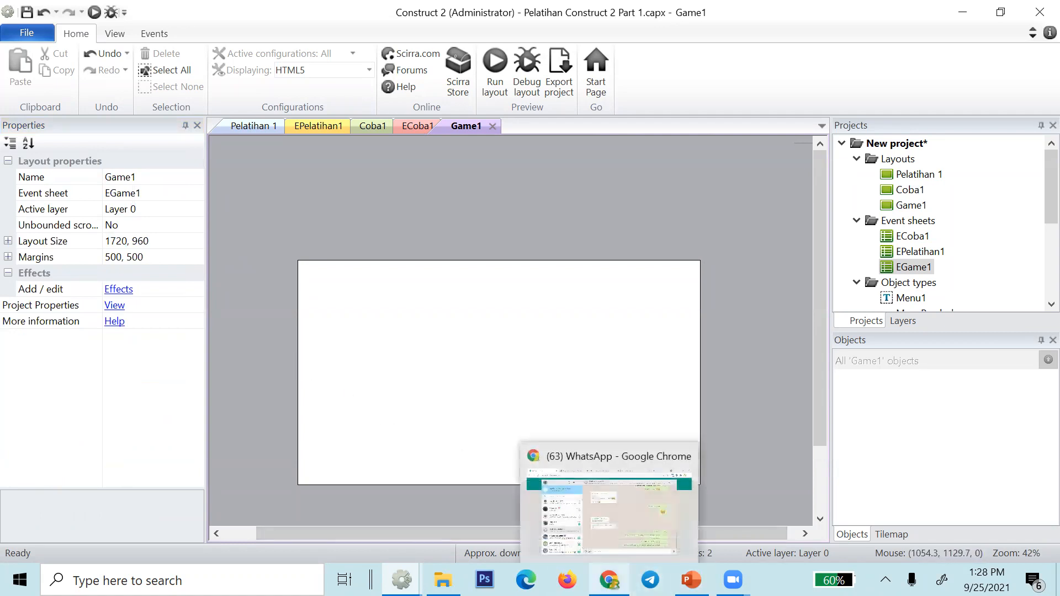
mouse_move(402, 579)
left_click(357, 510)
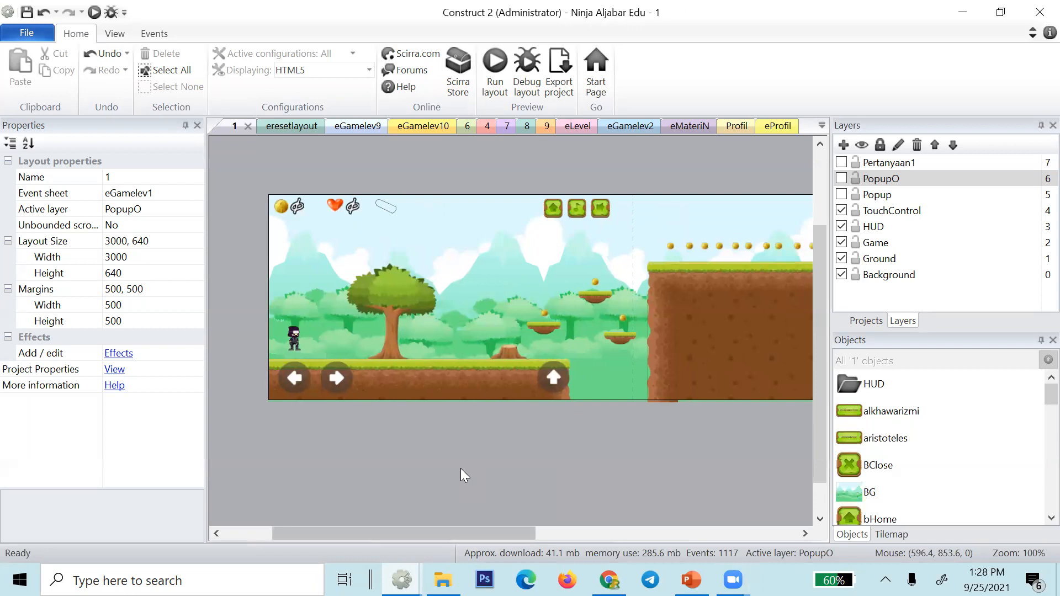
left_click_drag(488, 531, 497, 529)
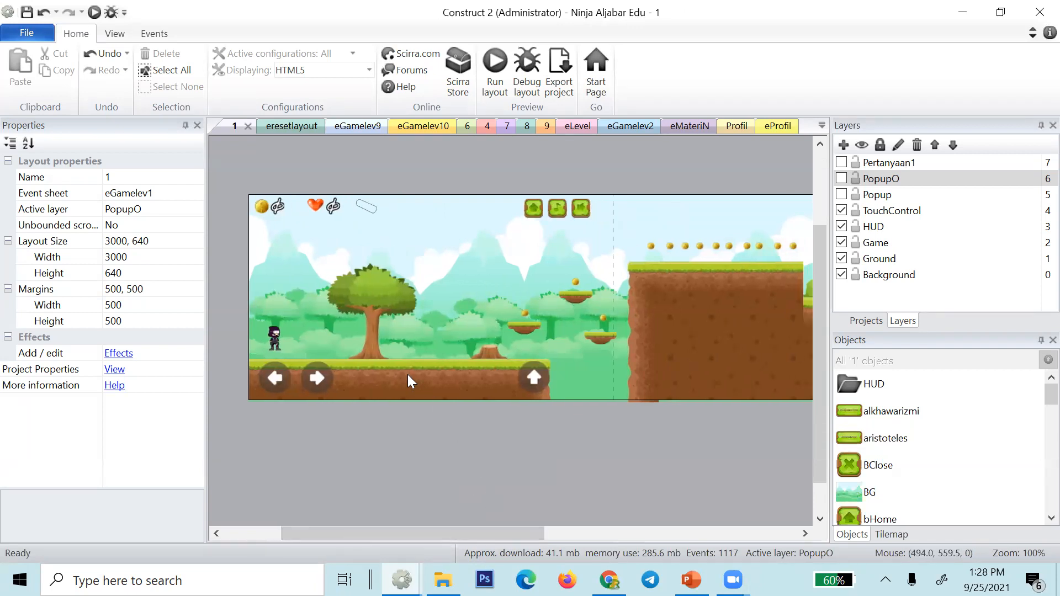
left_click_drag(247, 182, 618, 406)
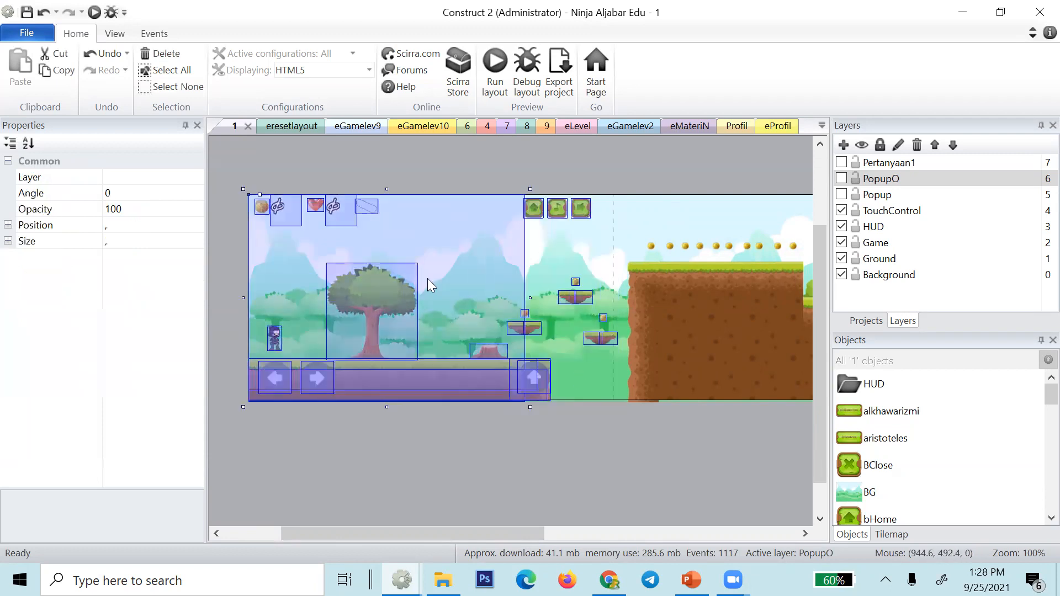
left_click(234, 174)
left_click_drag(234, 176, 618, 406)
left_click_drag(229, 192, 679, 420)
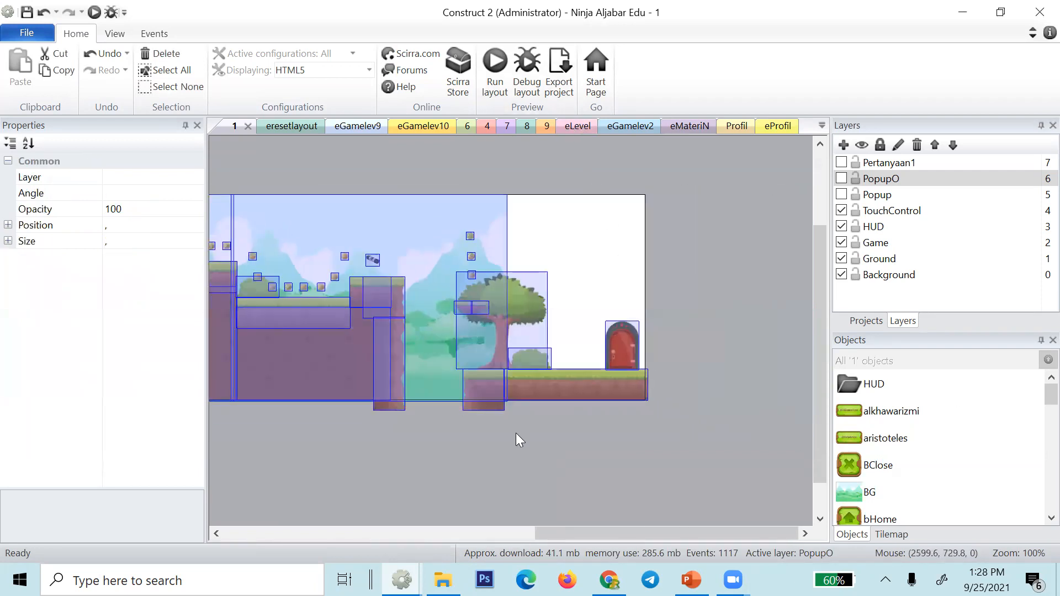
left_click(511, 470)
left_click_drag(581, 537, 450, 520)
scroll(529, 508, "down", 5, "ctrl")
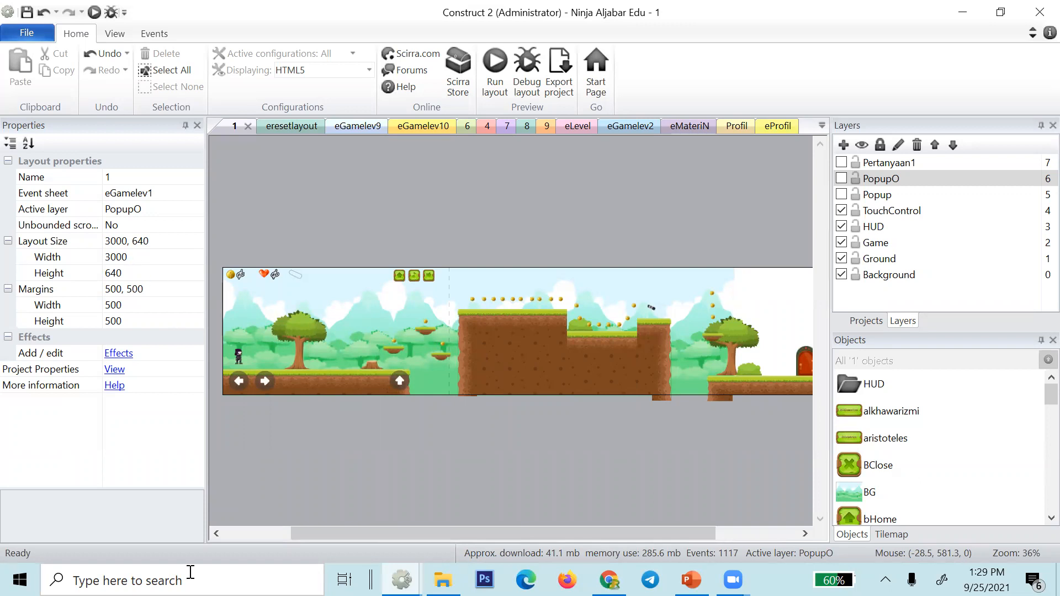
- Review the window size in the Ninja Aljabar Edu project properties against the size of layout 1
left_click(114, 369)
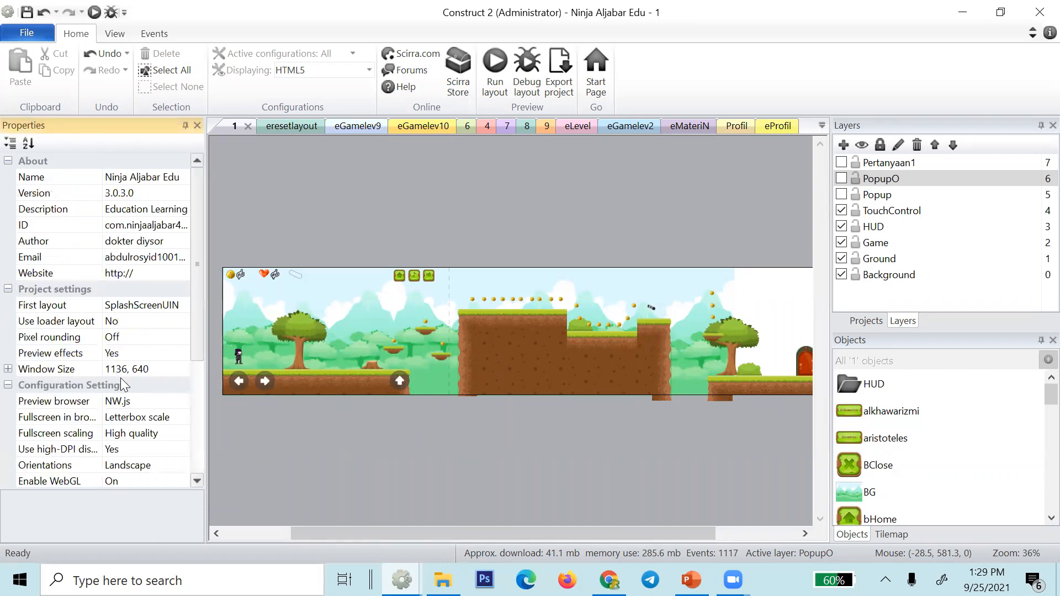
left_click(269, 451)
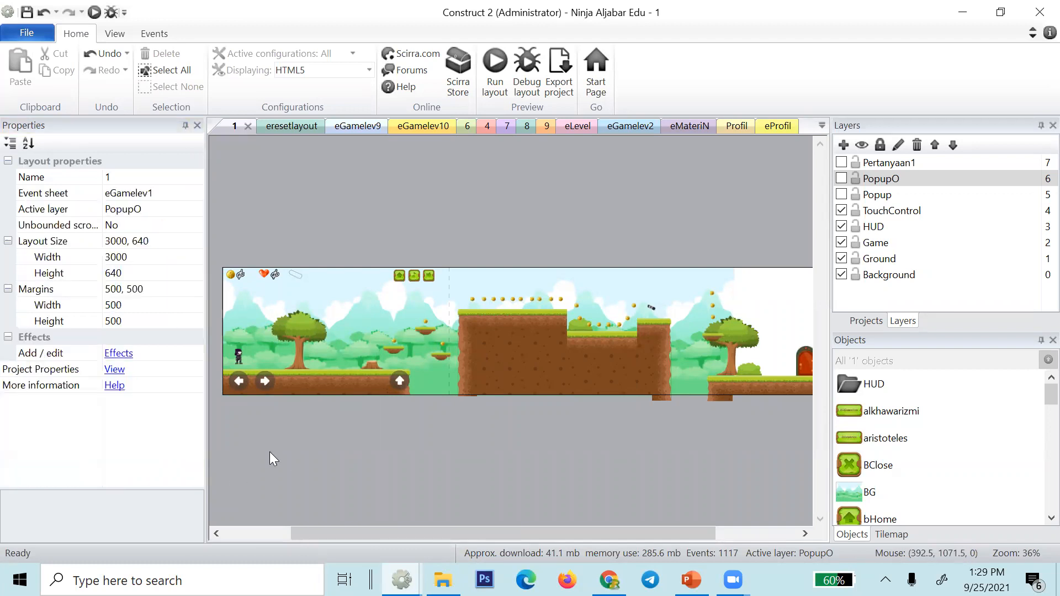
left_click(115, 369)
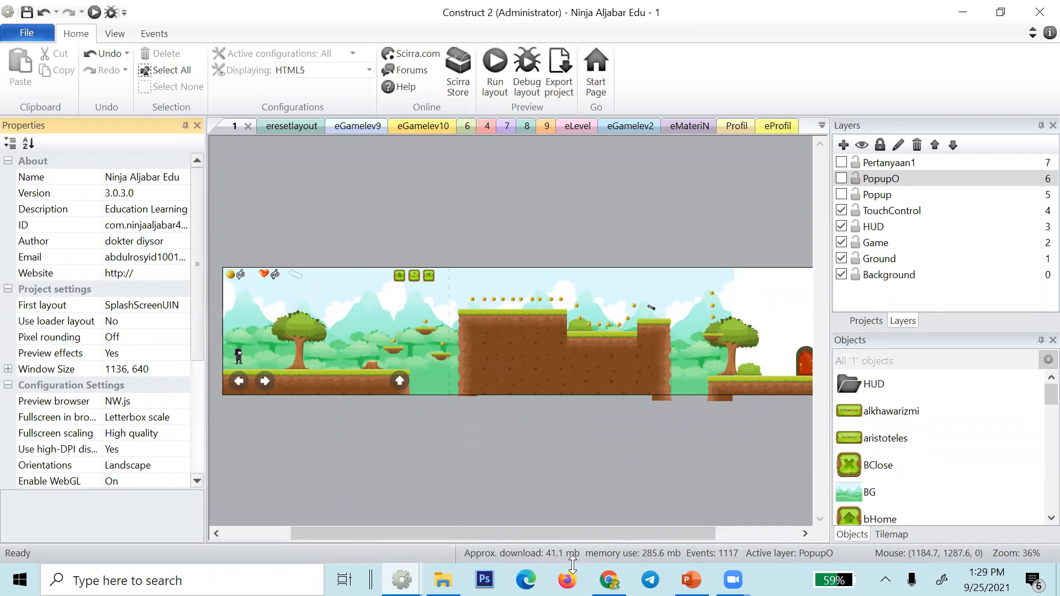
- Switch to Chrome, search Google for "ukuran layout smartphone" in a new tab and skim the results
left_click(608, 580)
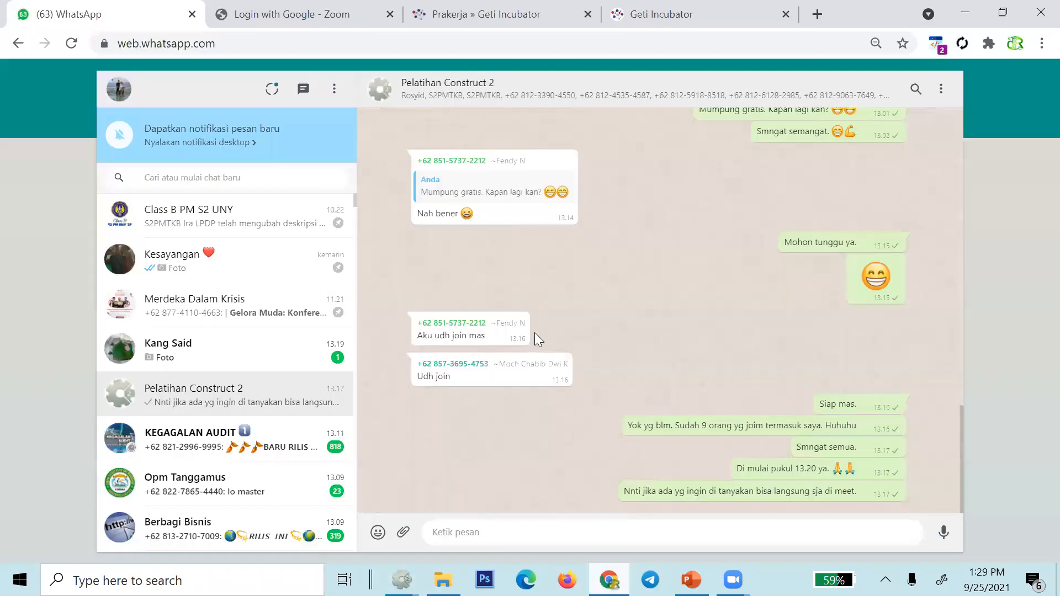
left_click(690, 14)
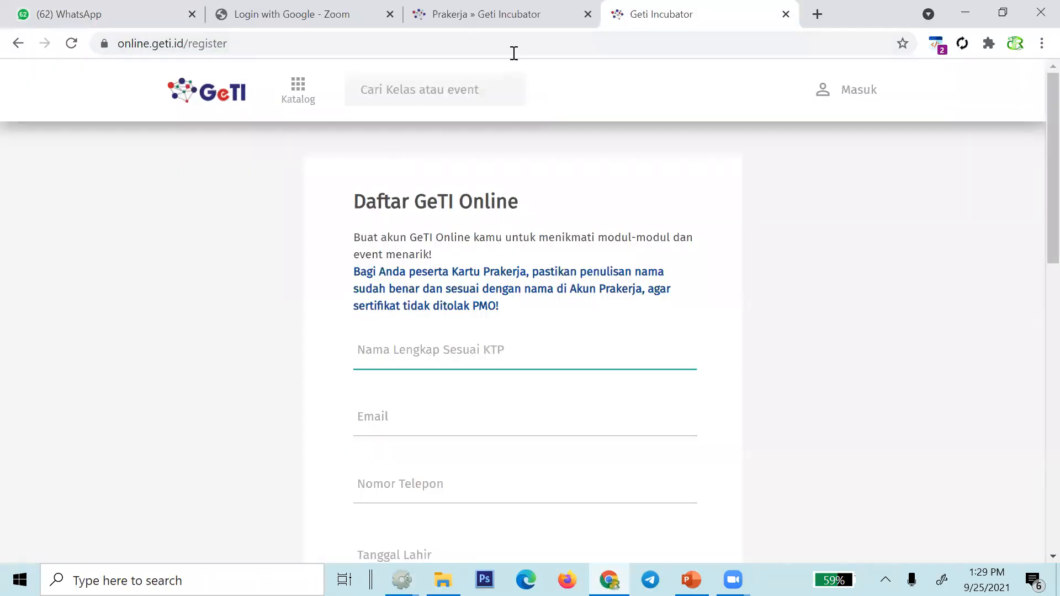
left_click(816, 16)
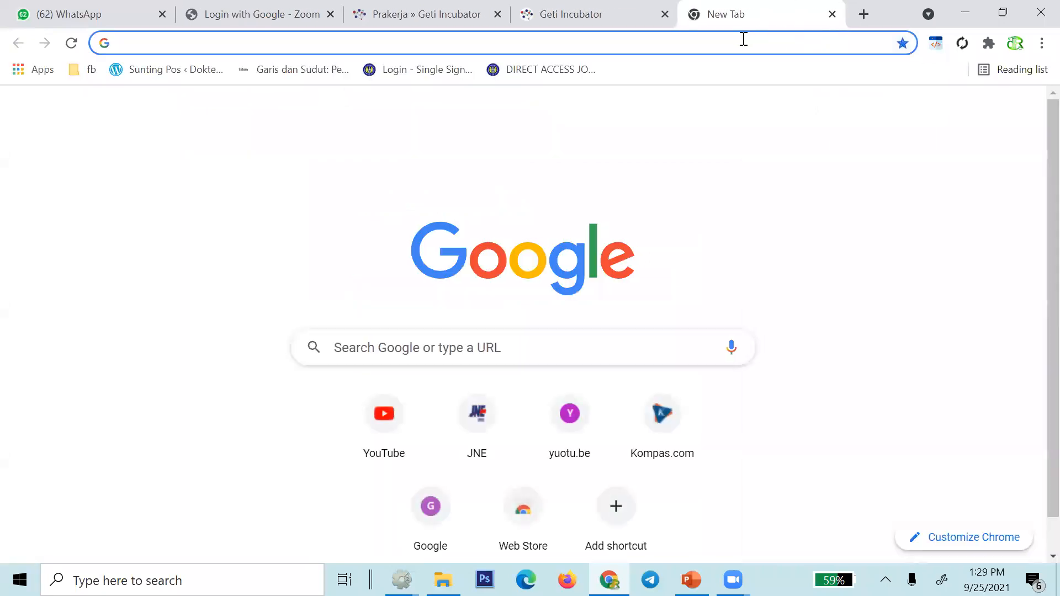
type("ukuran lay")
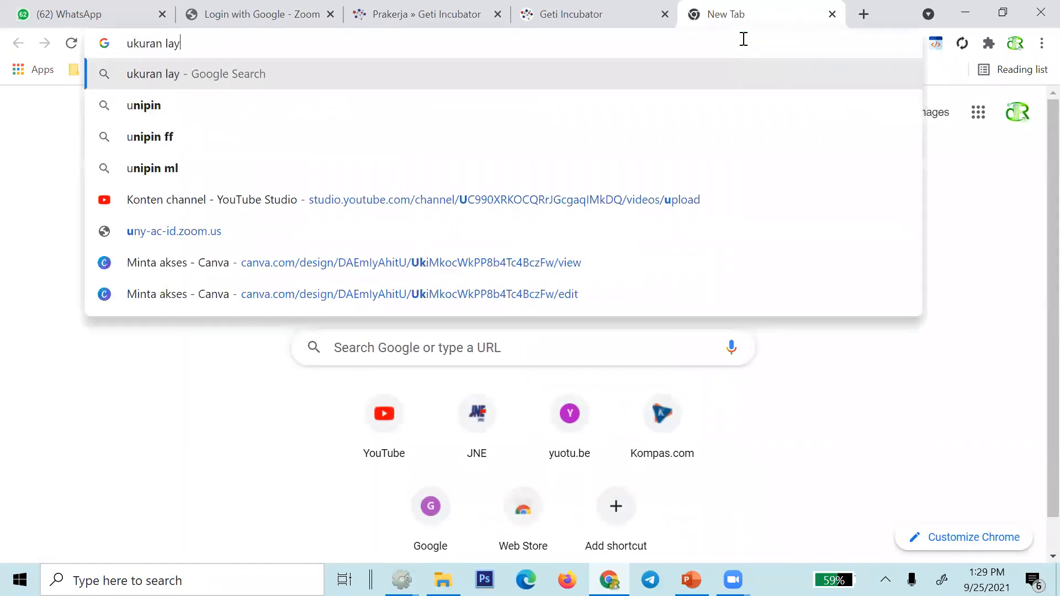
type("out smart")
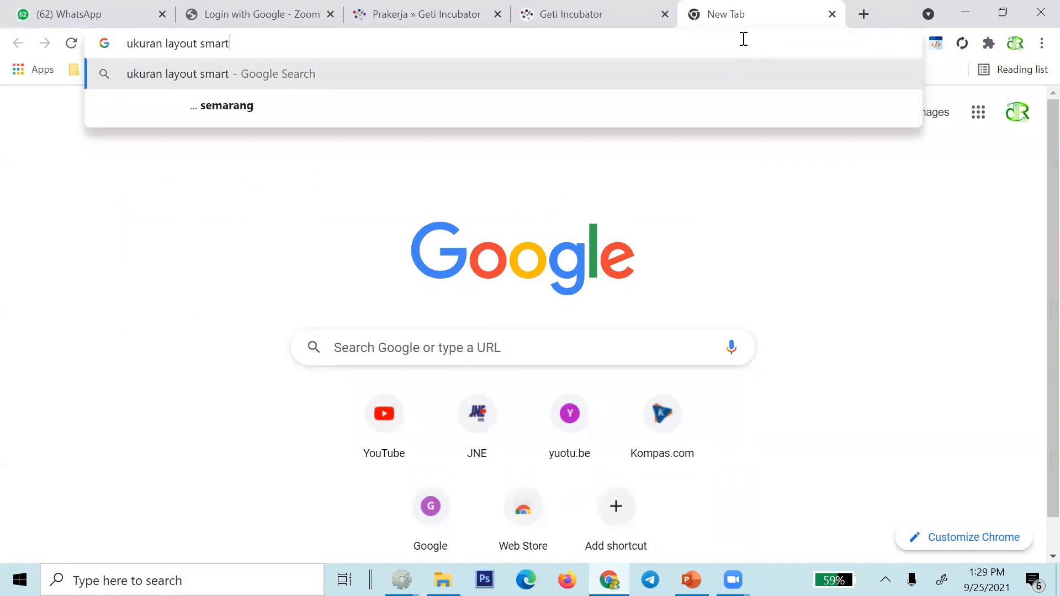
type("phone")
key("Return")
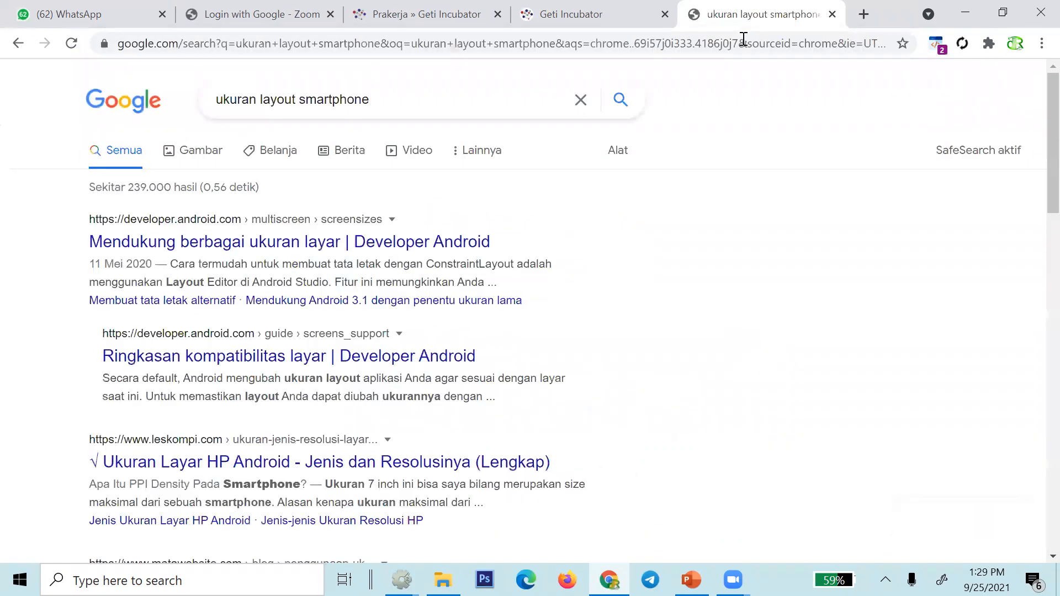
scroll(386, 282, "down", 5)
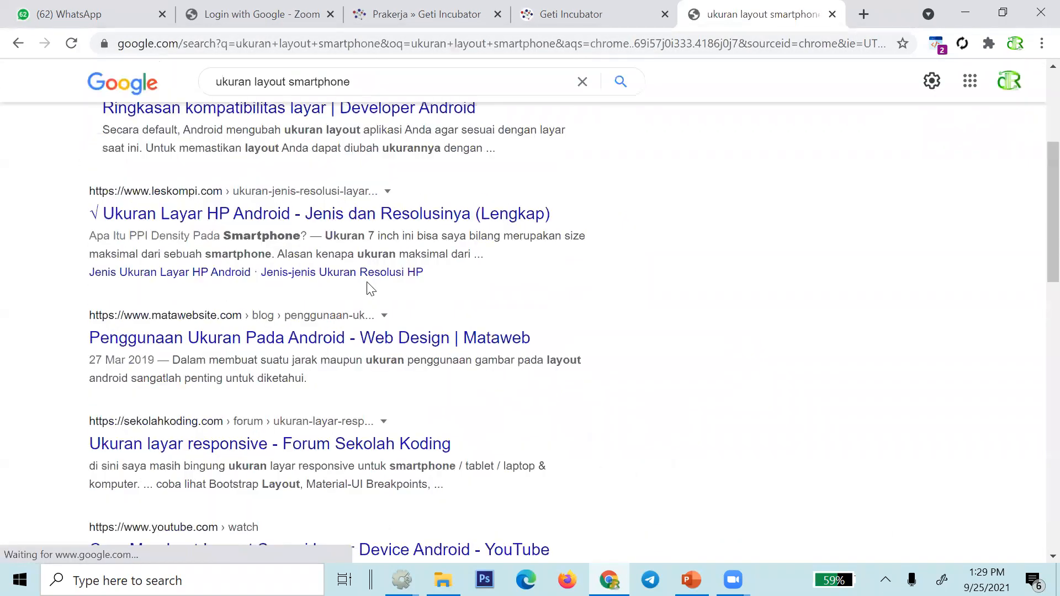
scroll(362, 309, "down", 4)
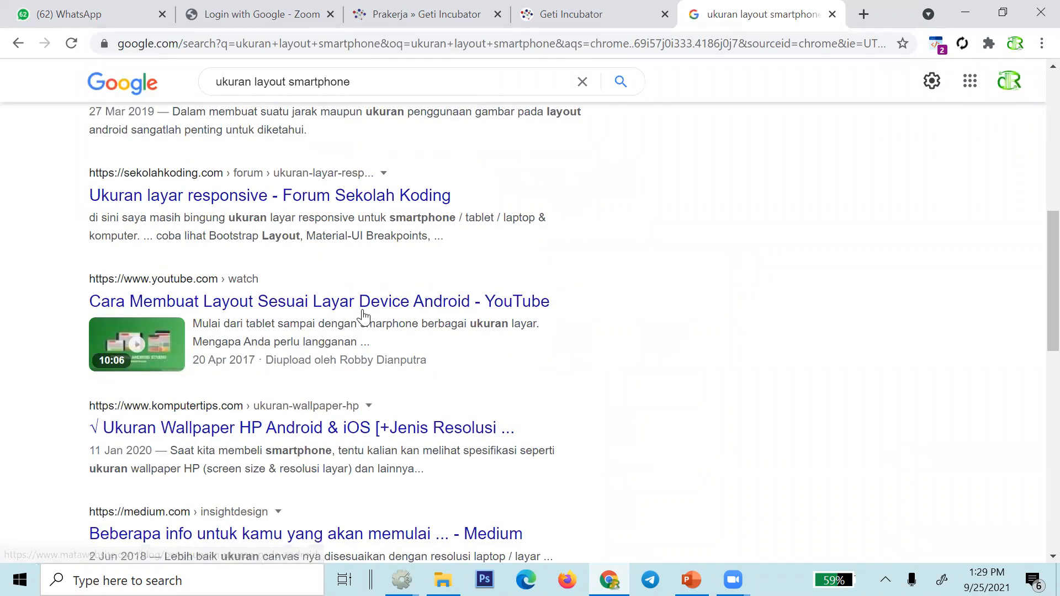
scroll(362, 309, "up", 1)
scroll(362, 309, "up", 8)
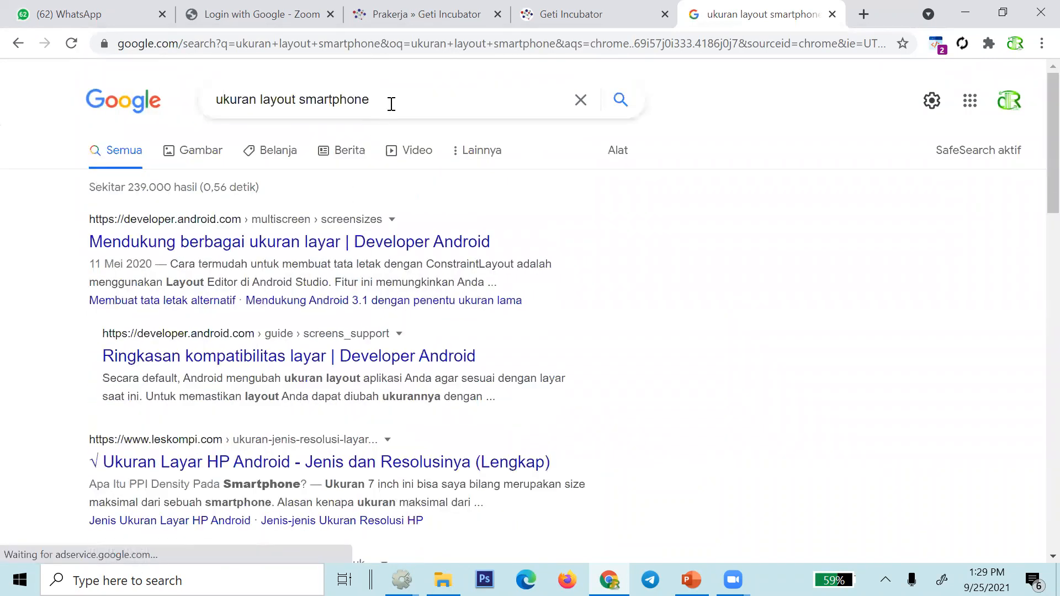
- Change the Google search to "ukuran layar smartphone" and review the HD and qHD entries in the list of screen resolutions
left_click_drag(371, 100, 280, 103)
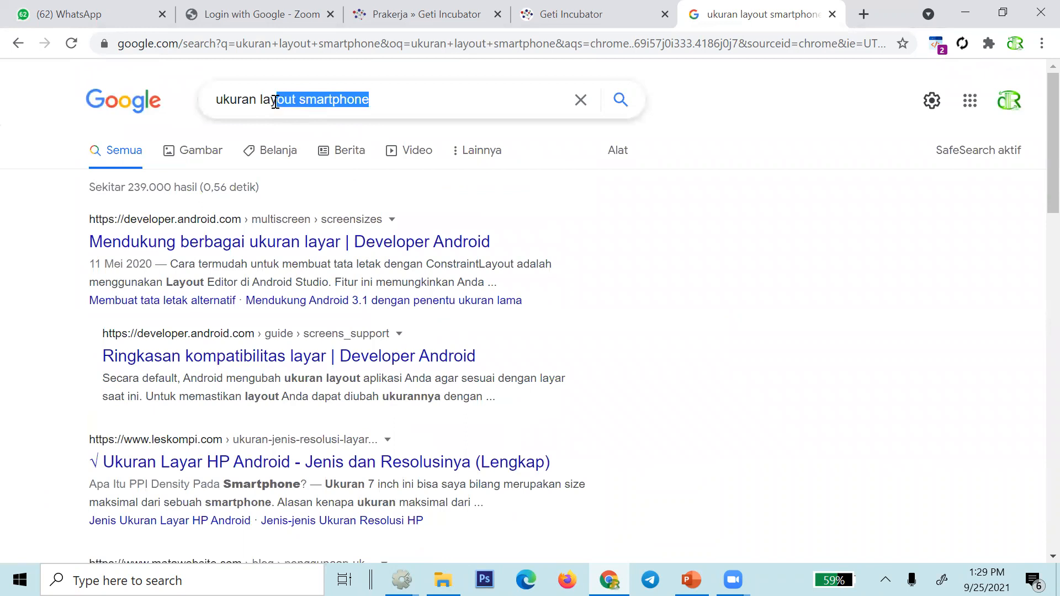
left_click(299, 99)
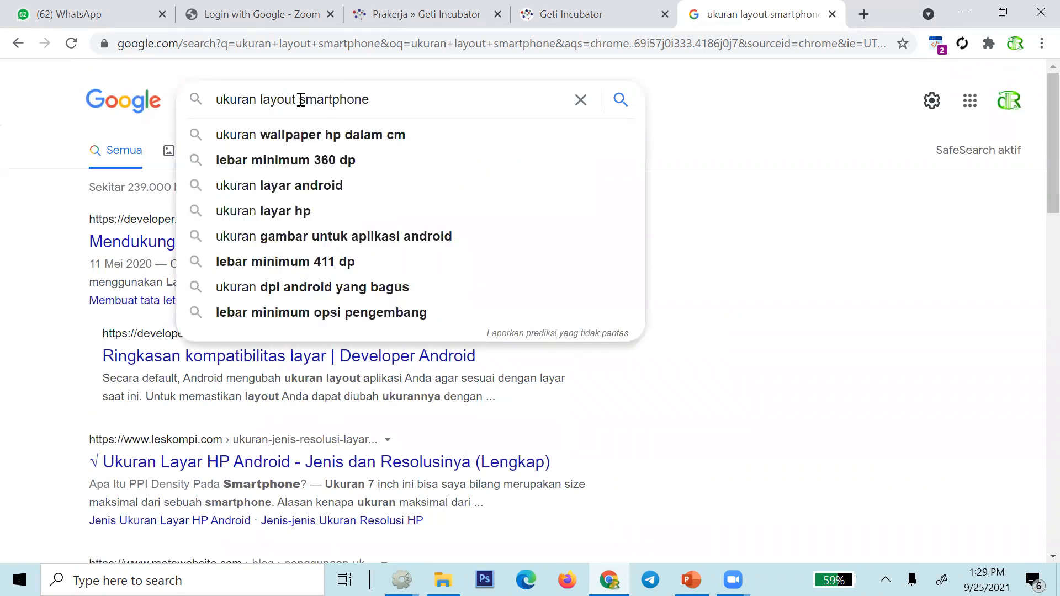
key("BackSpace")
key("BackSpace")
key("BackSpace")
type("ar")
key("Return")
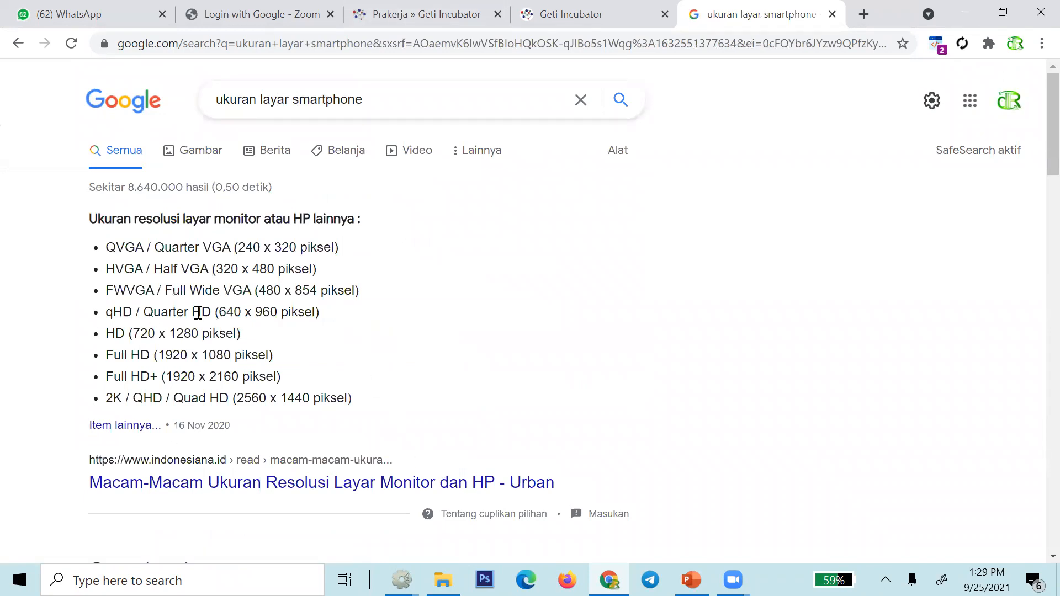
left_click_drag(133, 333, 202, 333)
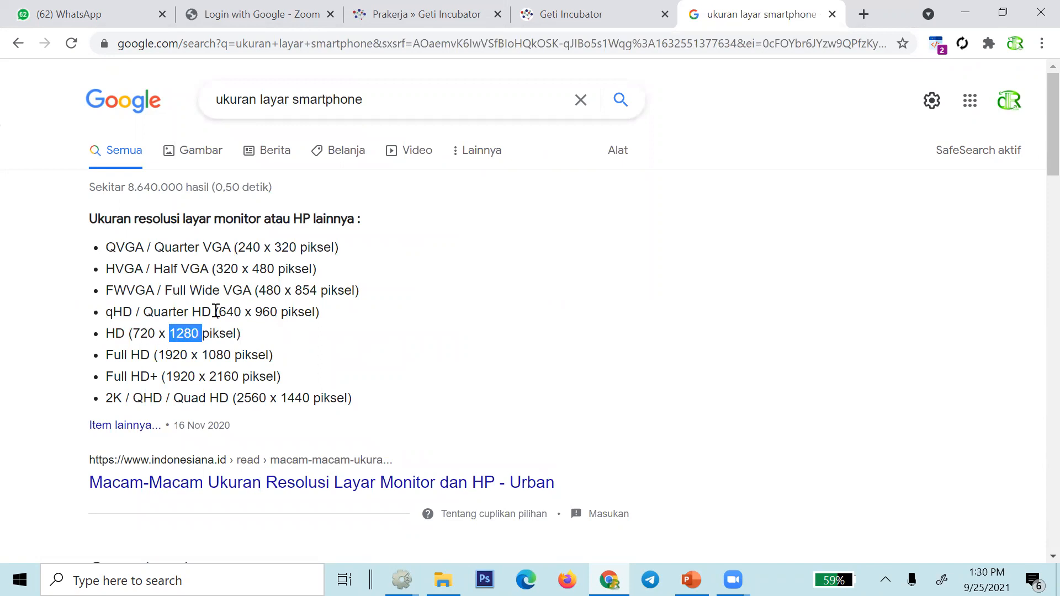
left_click(220, 312)
- Switch back to Construct 2 and compare layout 1 of the Ninja Aljabar Edu project with the Game1 layout
key("alt+Tab")
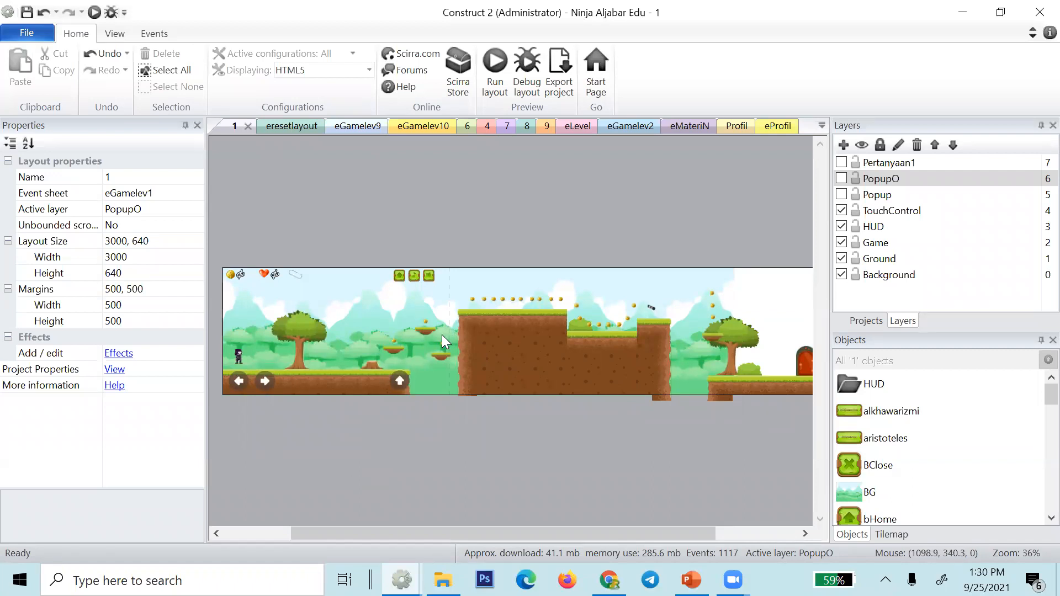
key("alt+Tab")
key("alt+Tab")
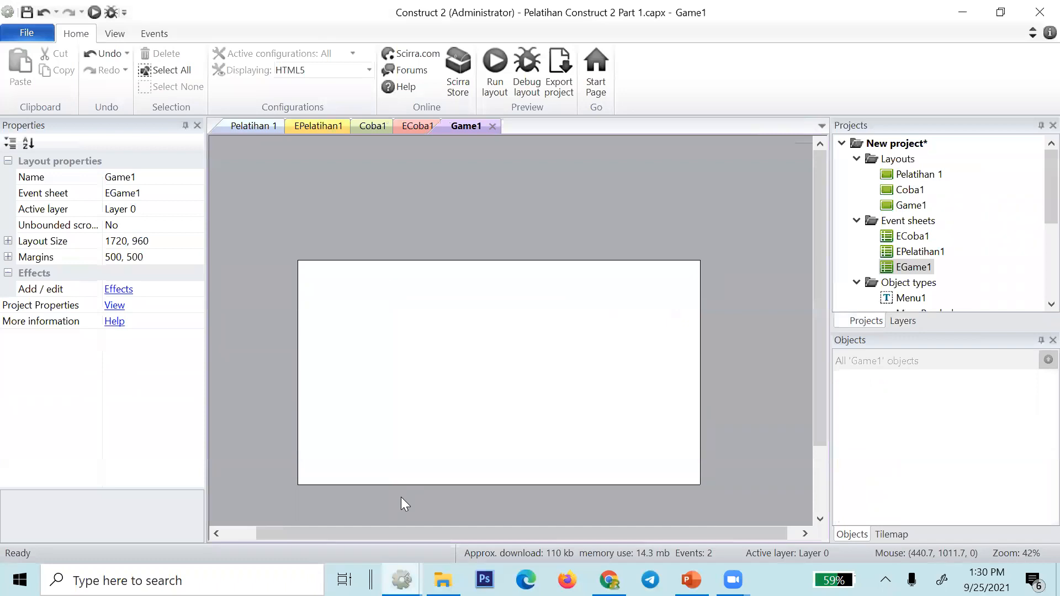
scroll(406, 503, "down", 1)
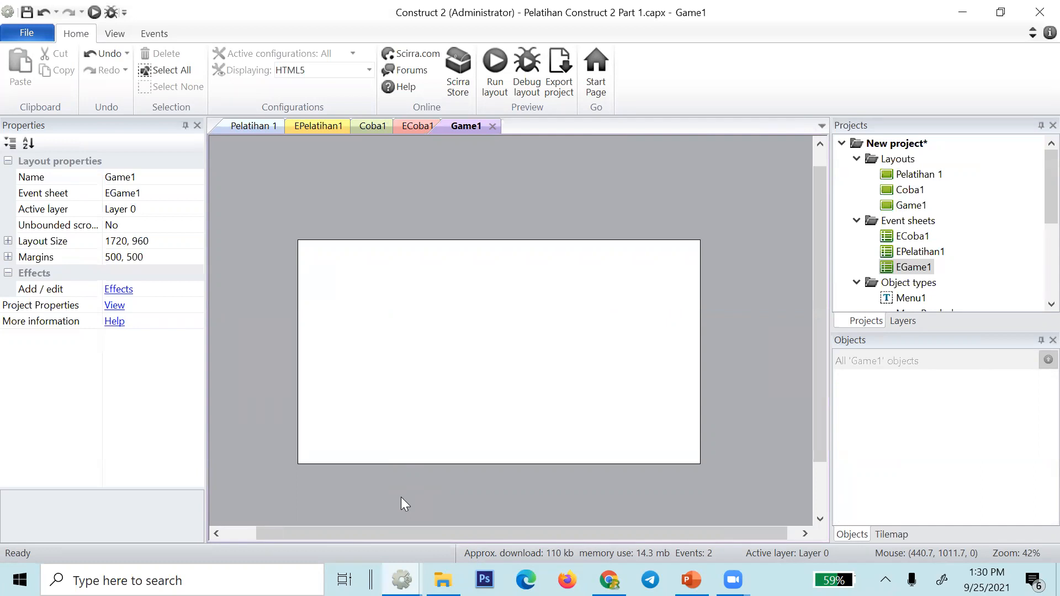
- Move the Playern sprite on Ninja Aljabar Edu's layout 1 to position 96, 448, and return to the Game1 layout
key("alt+Tab")
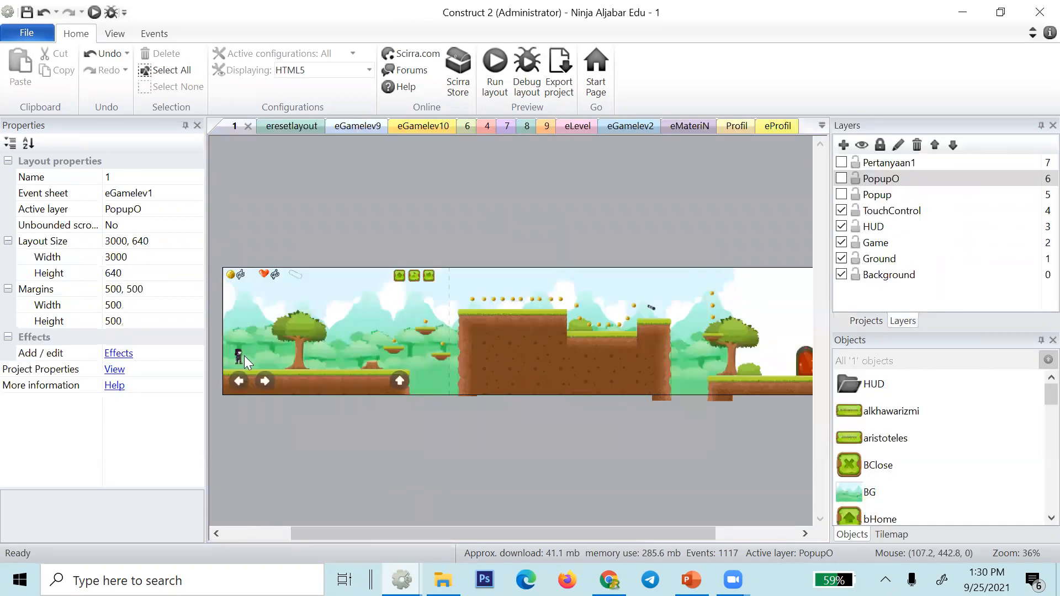
left_click(242, 356)
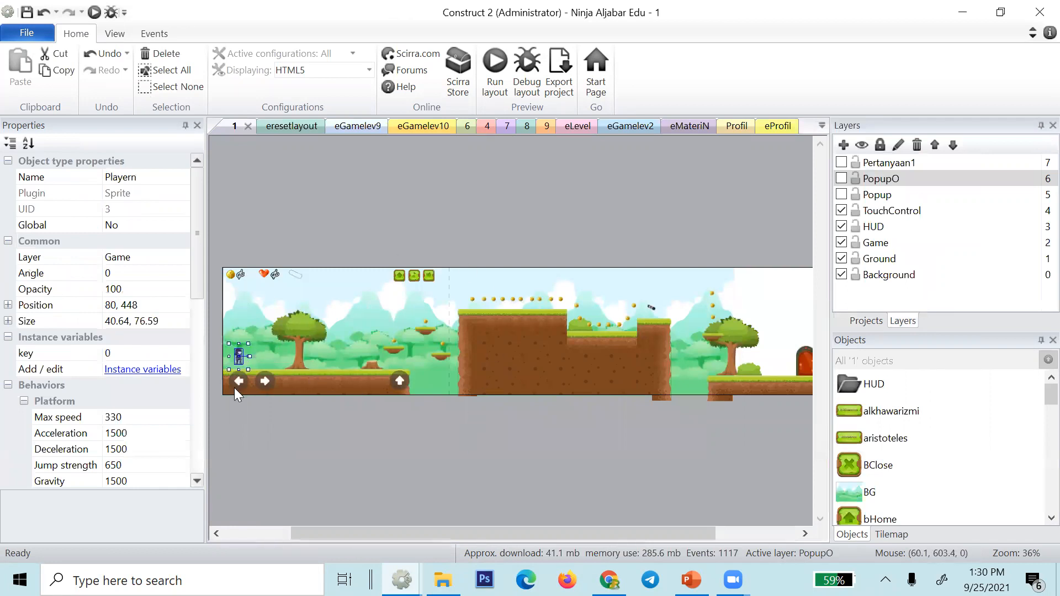
mouse_move(237, 353)
left_mouse_down()
mouse_move(506, 346)
mouse_move(446, 334)
mouse_move(276, 362)
mouse_move(241, 356)
left_mouse_up()
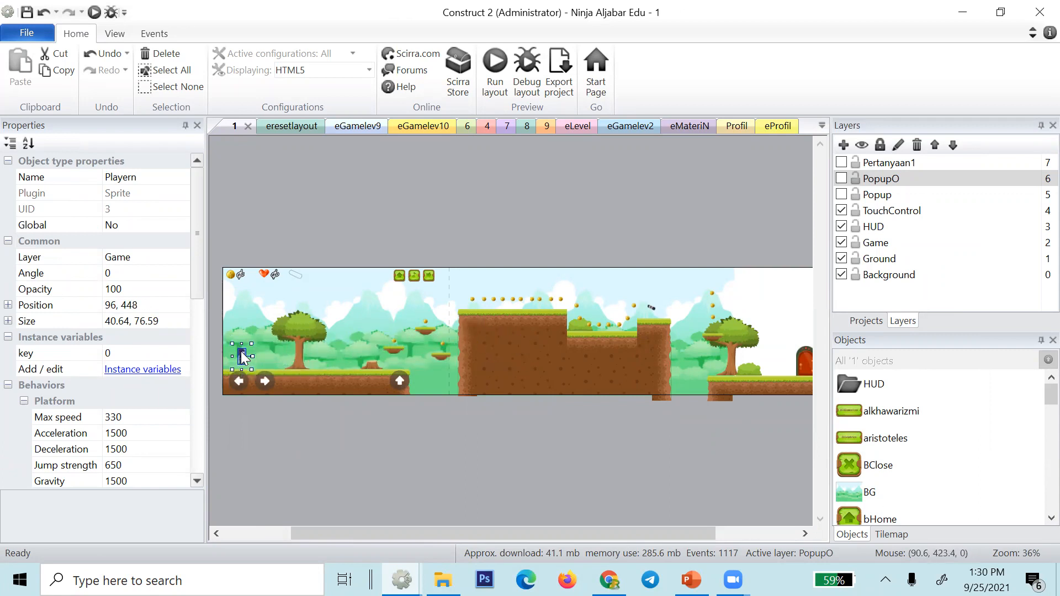
left_click(267, 459)
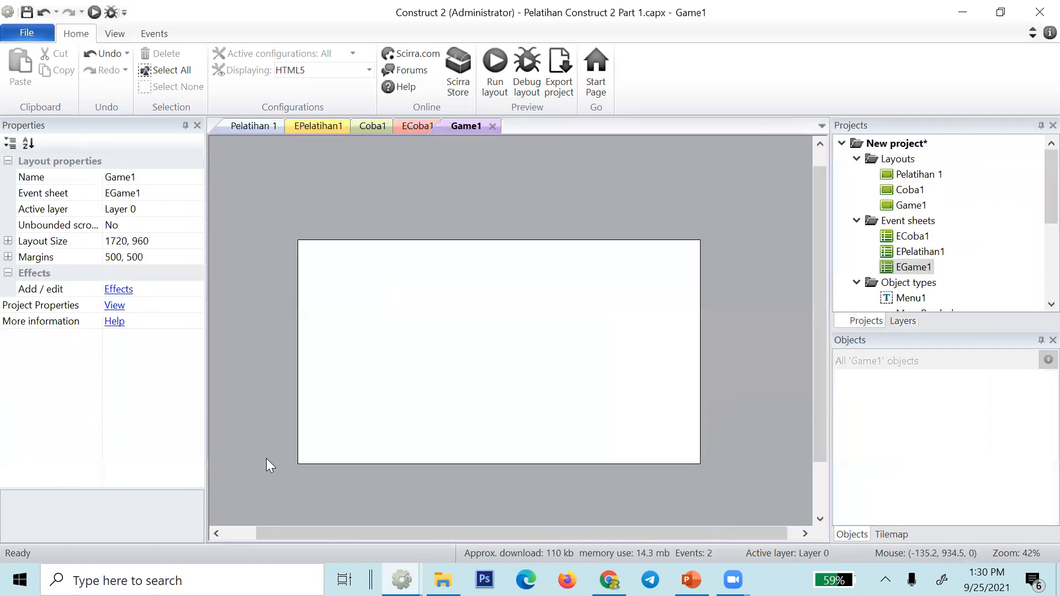
- Try a Game1 layout size of 3000, 960 and inspect the widened layout up to its far edge
left_click(144, 243)
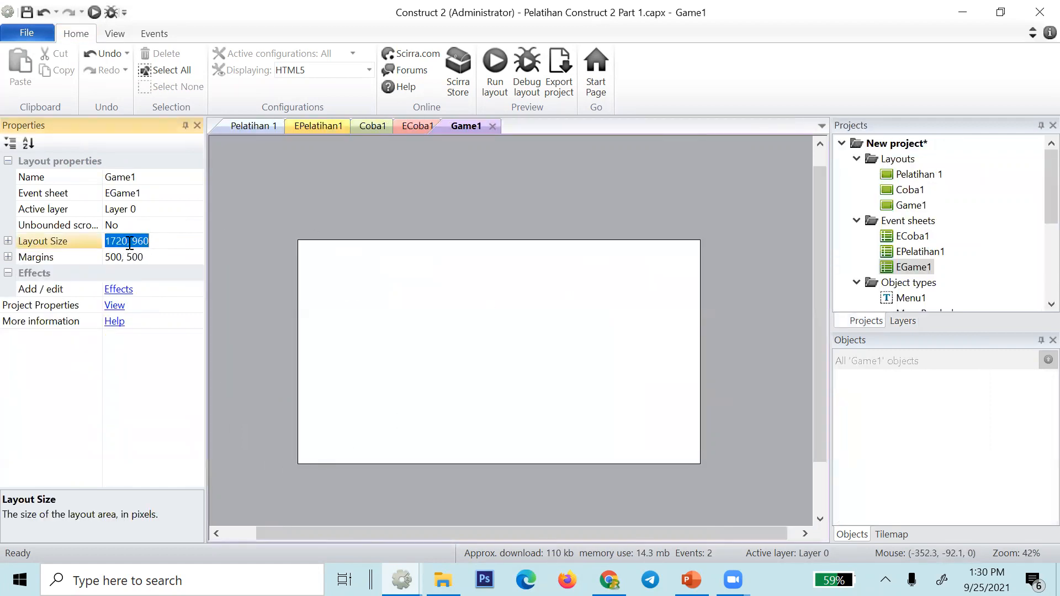
left_click(129, 242)
left_click_drag(123, 243, 64, 243)
type("3000")
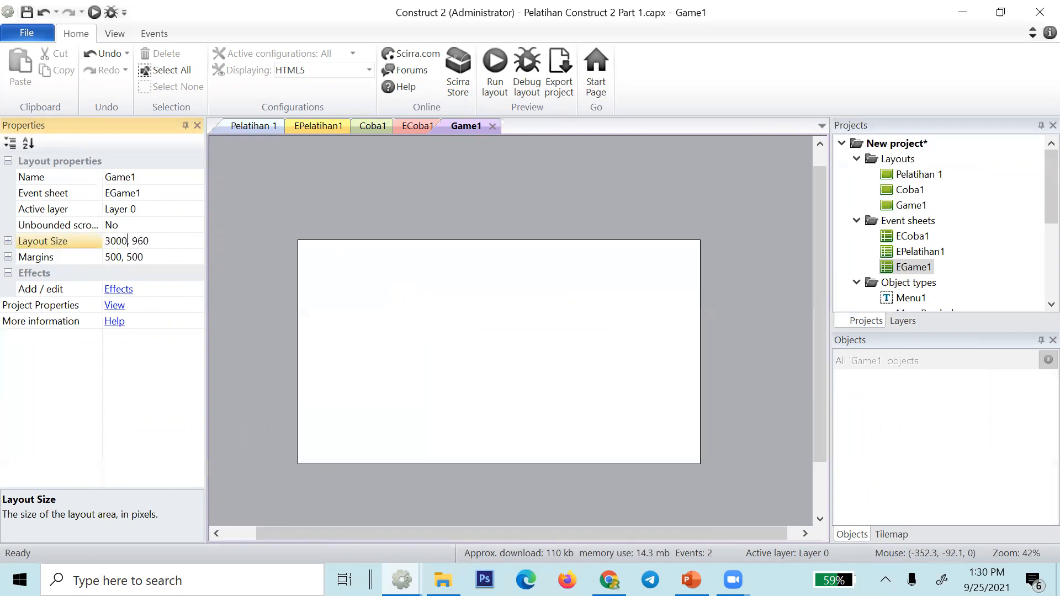
key("Return")
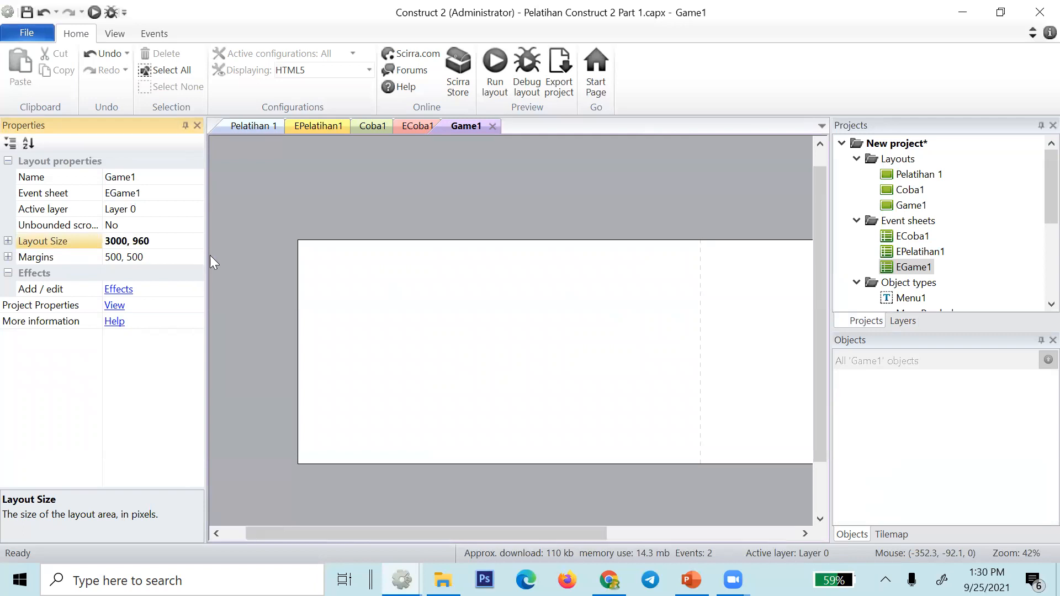
left_click_drag(443, 528, 562, 529)
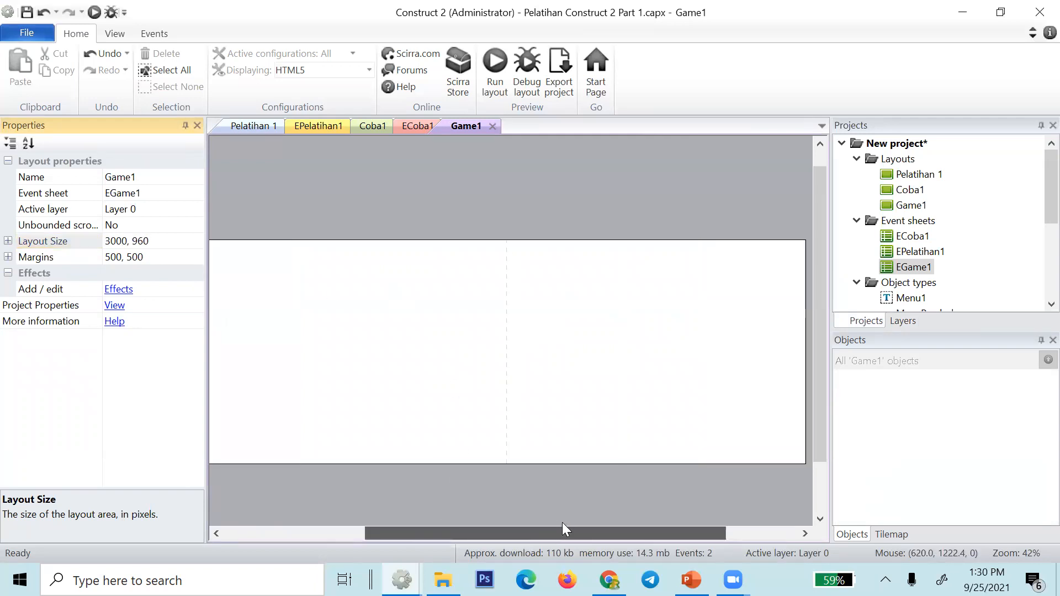
- Try a Game1 layout size of 10000, 960 and inspect the whole length of the layout
left_click(129, 240)
left_click_drag(127, 242, 76, 242)
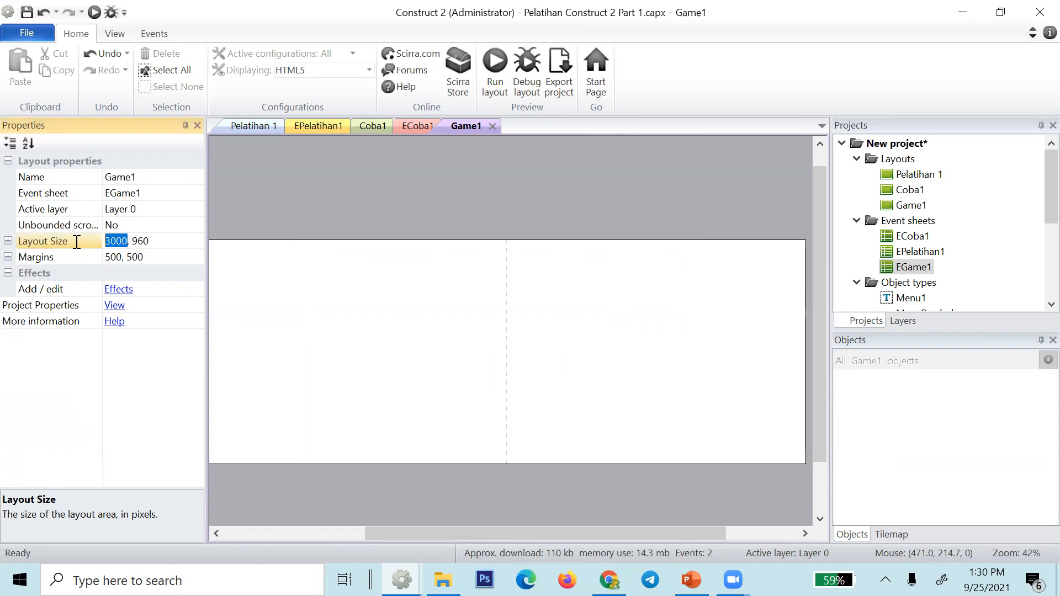
type("10000")
key("Return")
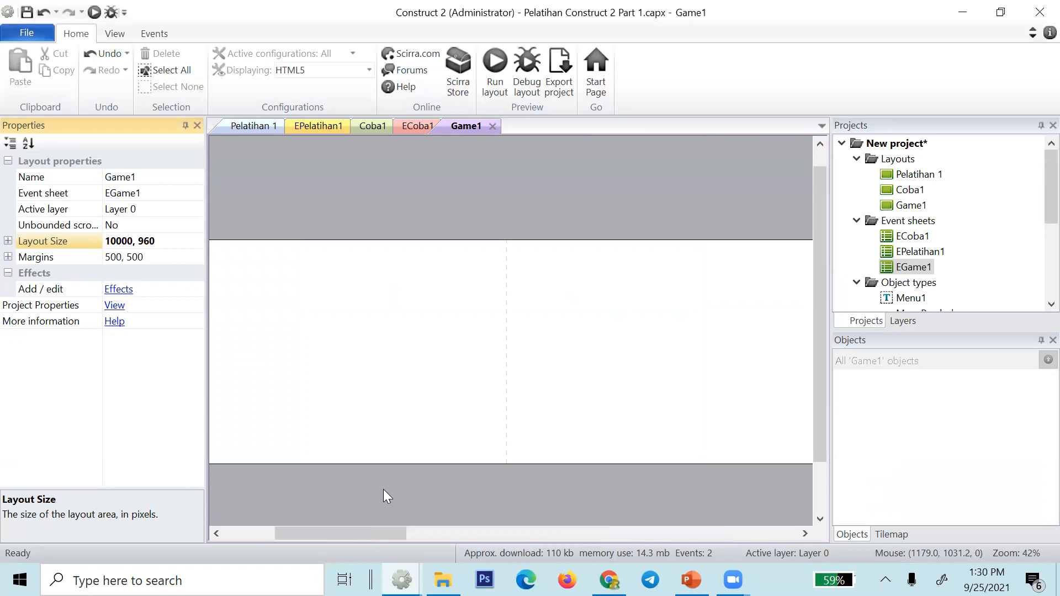
left_click_drag(395, 537, 319, 513)
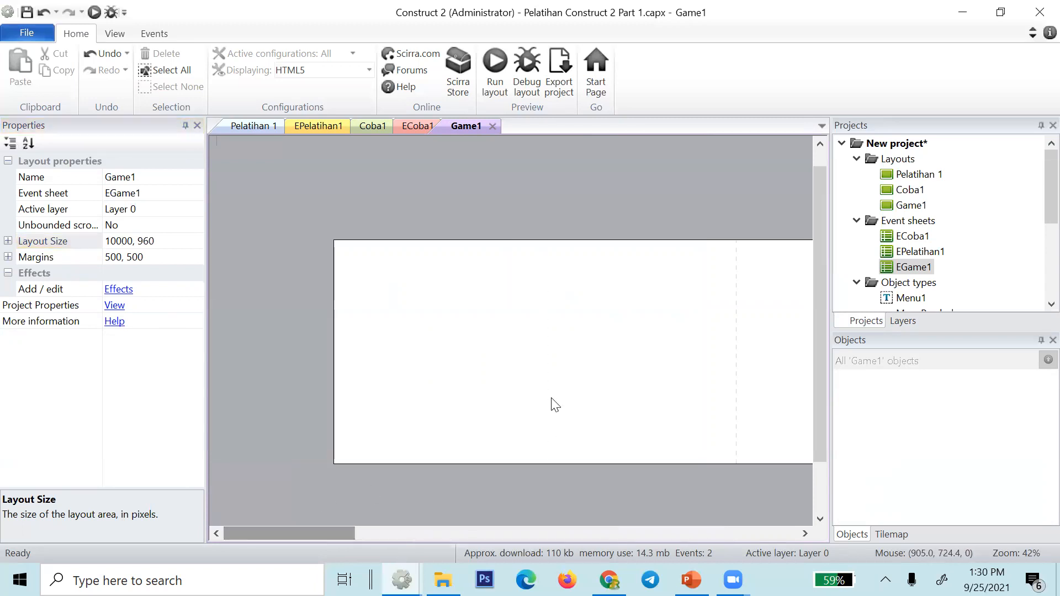
scroll(551, 396, "down", 4, "ctrl")
scroll(551, 396, "down", 2, "ctrl")
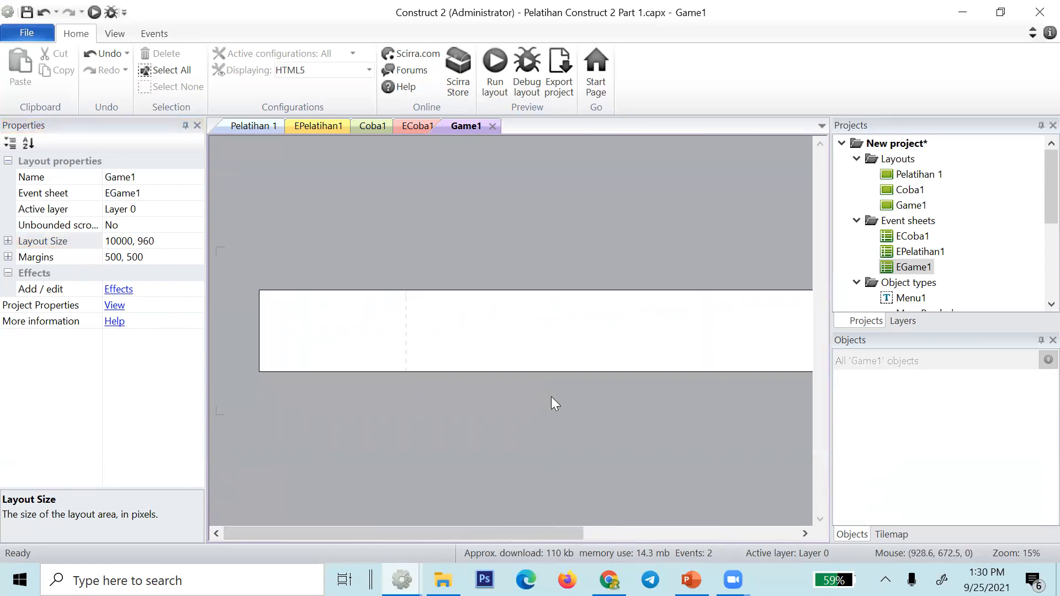
scroll(484, 359, "up", 1, "ctrl")
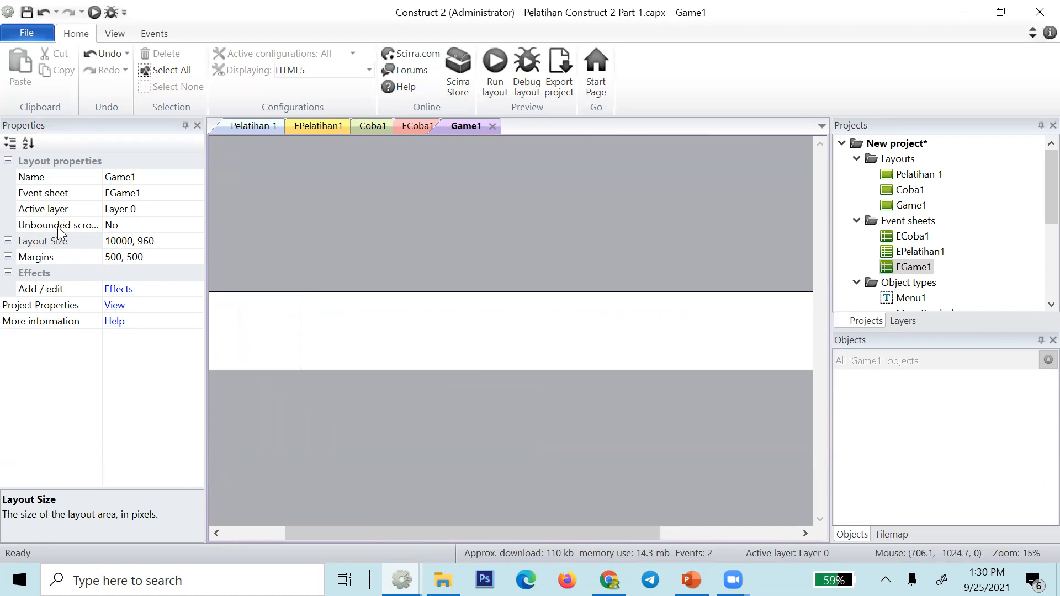
- Set the Game1 layout size to 6000, 960
left_click(134, 244)
left_click_drag(135, 244, 82, 244)
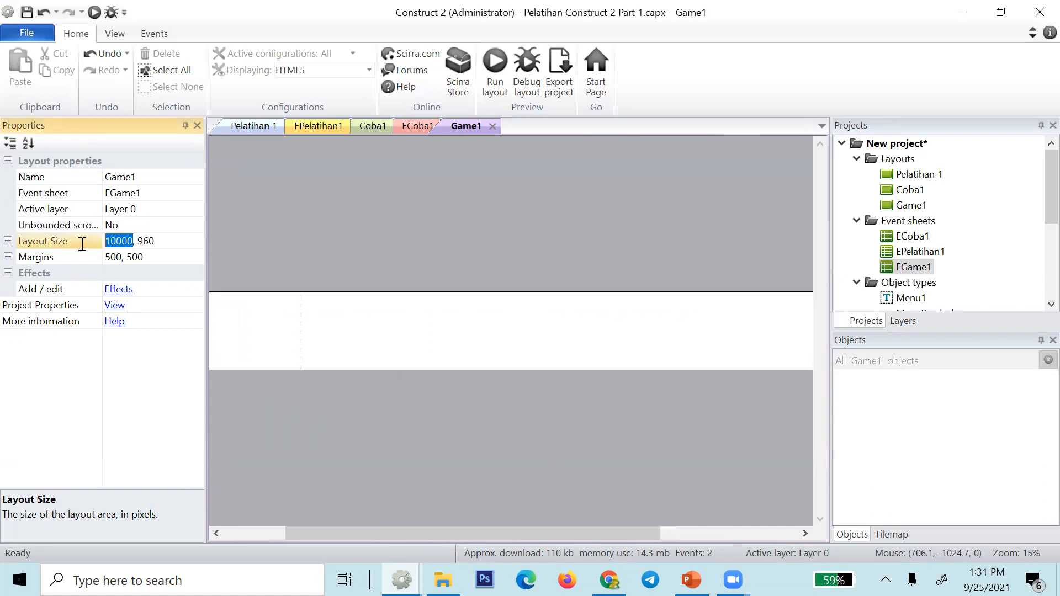
type("6000")
key("Return")
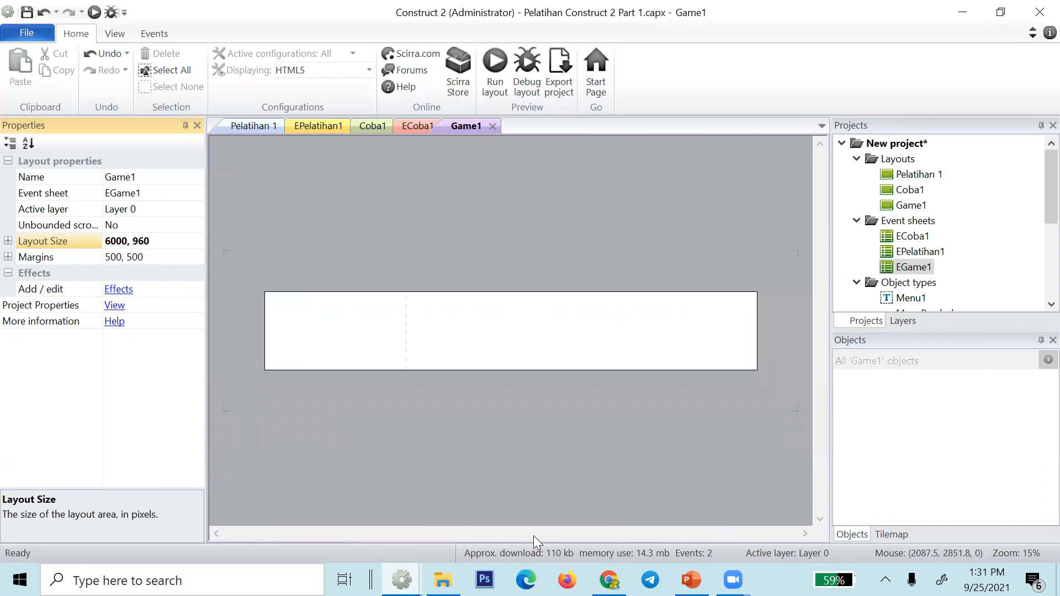
left_click(441, 396)
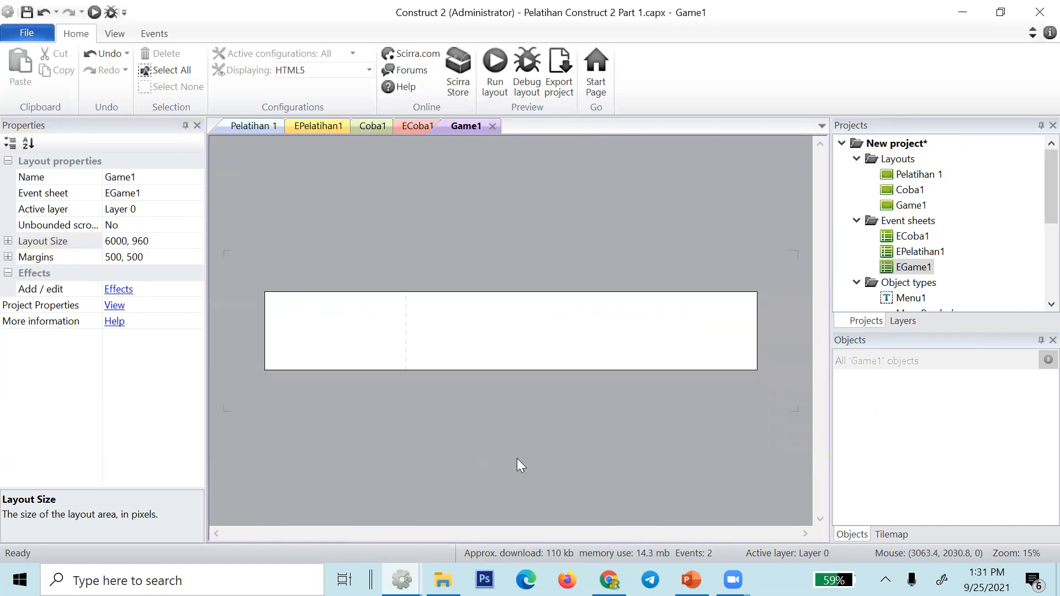
- Check the topic list on the tutorial slide in PowerPoint, and return to the Game1 layout in Construct 2
left_click(691, 580)
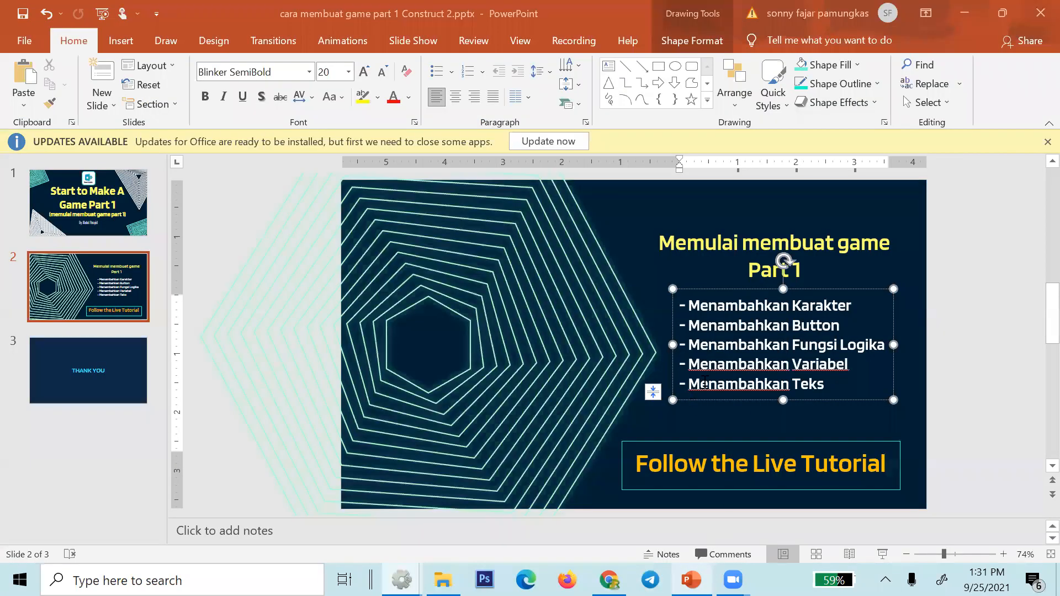
key("alt+Tab")
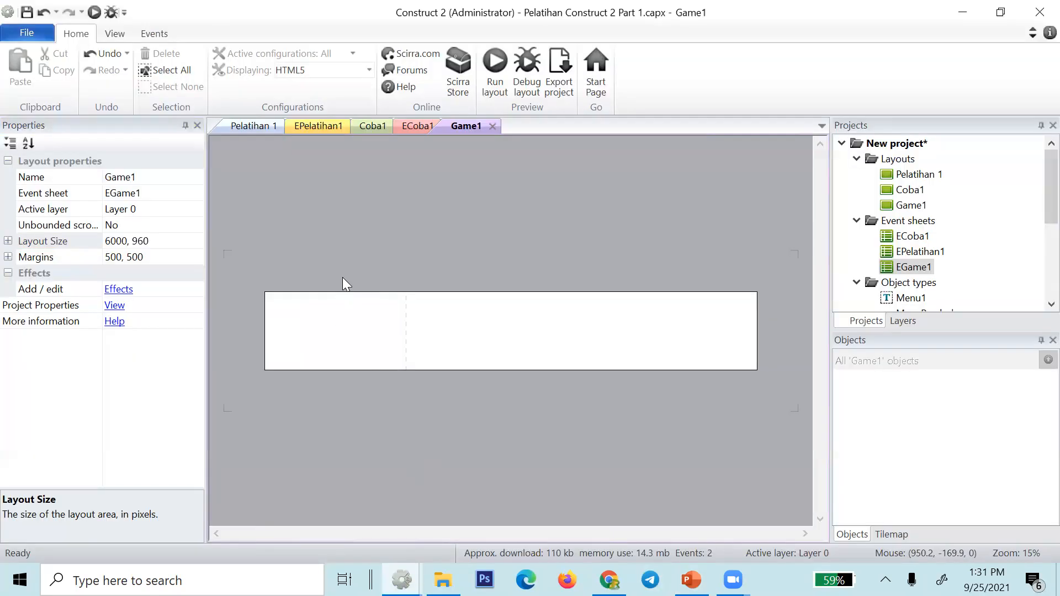
- Insert a new Sprite object near the left end of the Game1 layout
right_click(343, 308)
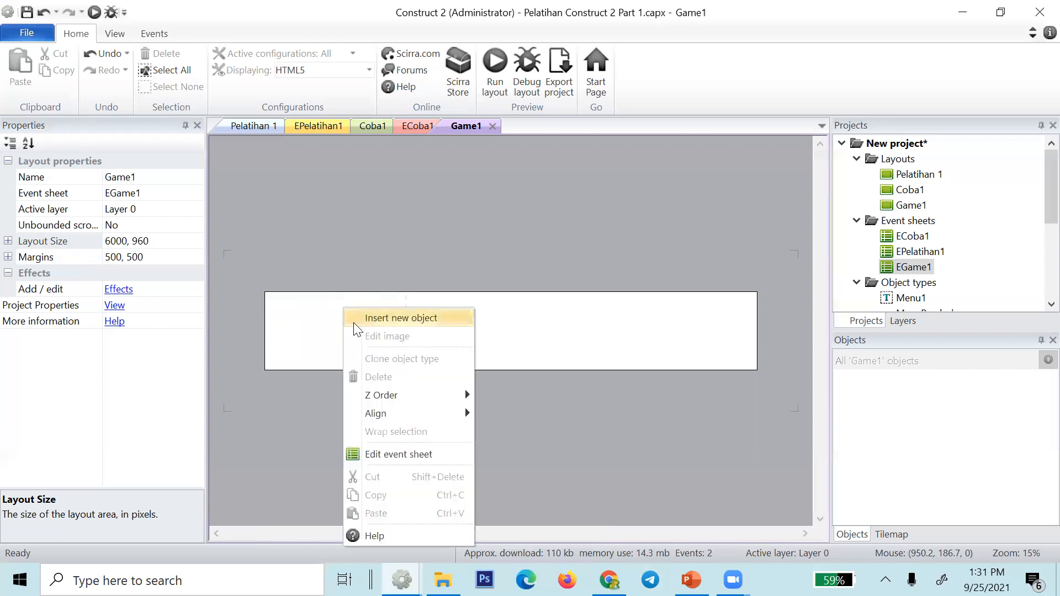
left_click(319, 381)
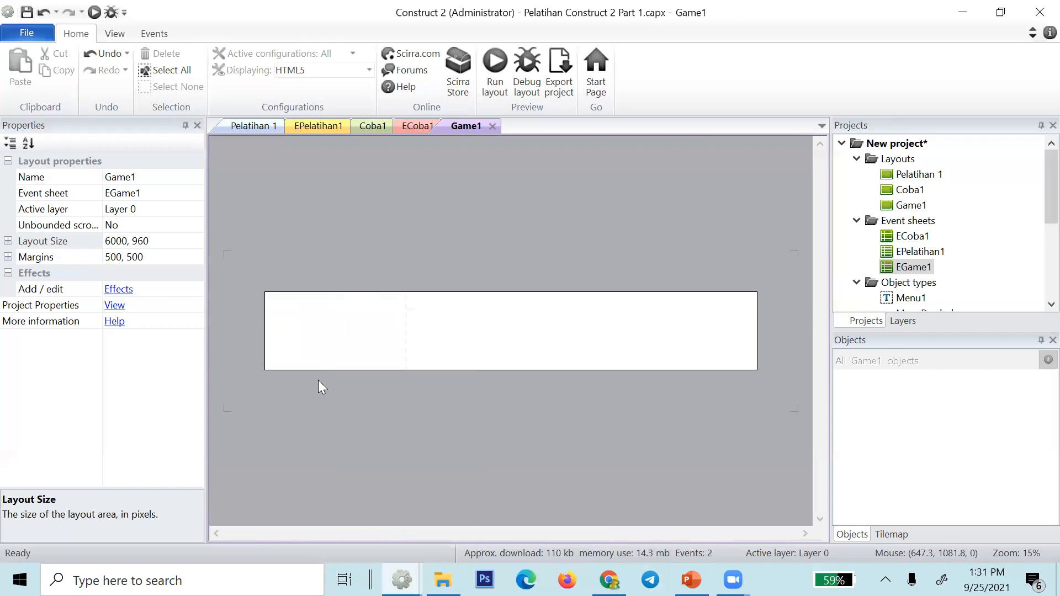
double_click(319, 381)
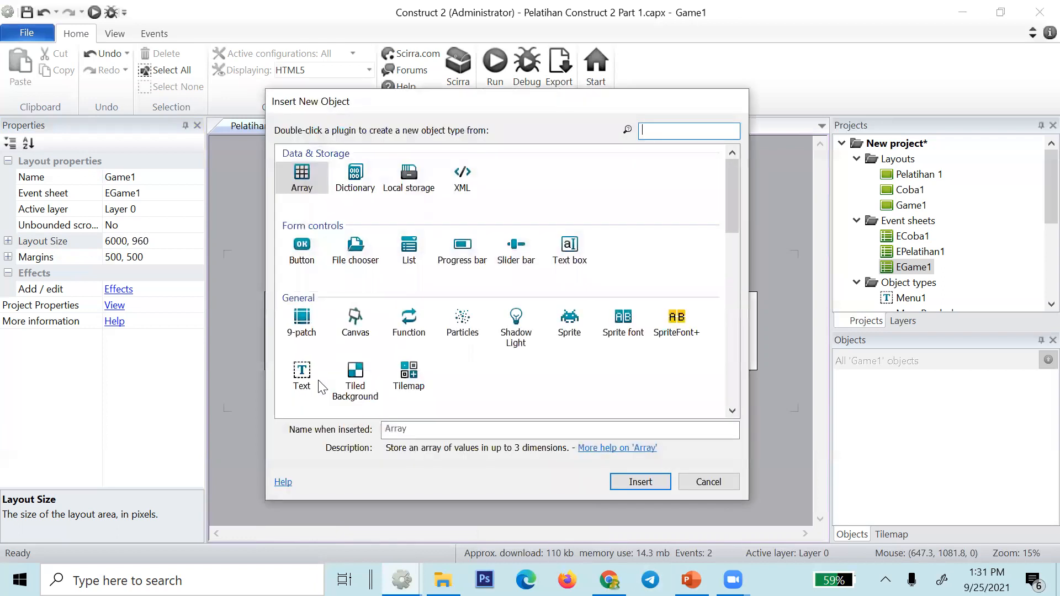
double_click(569, 320)
left_click(346, 330)
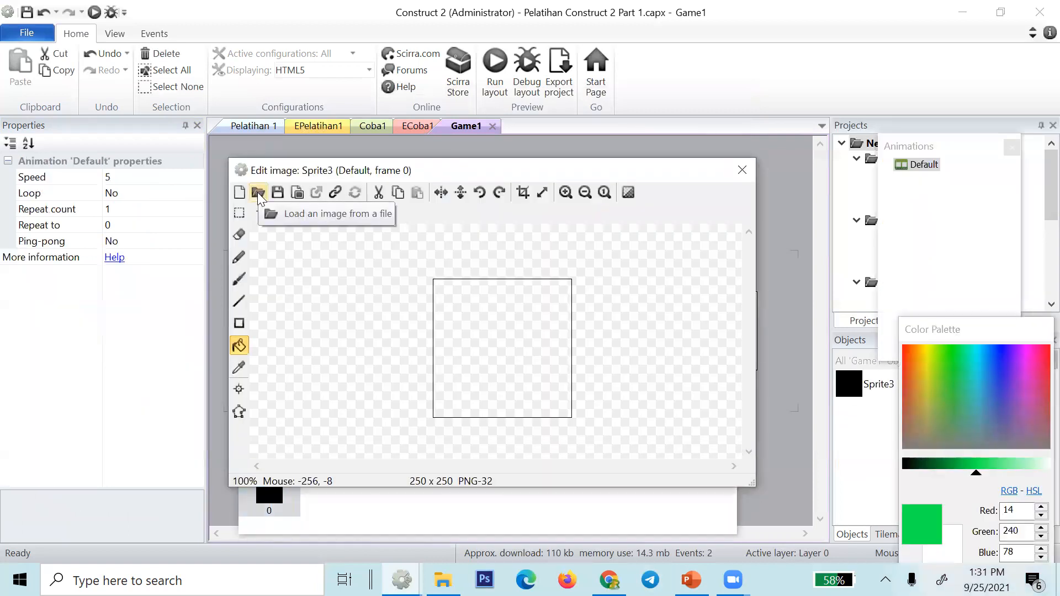
- Start loading an image file for the new sprite and look through the Boy and Player character folders
left_click(259, 193)
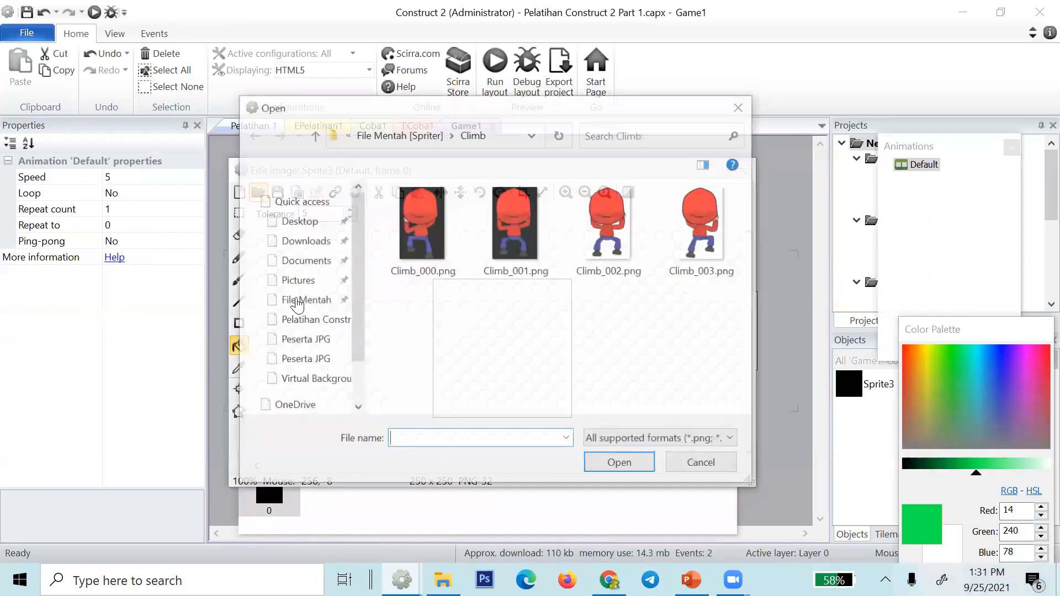
left_click(413, 136)
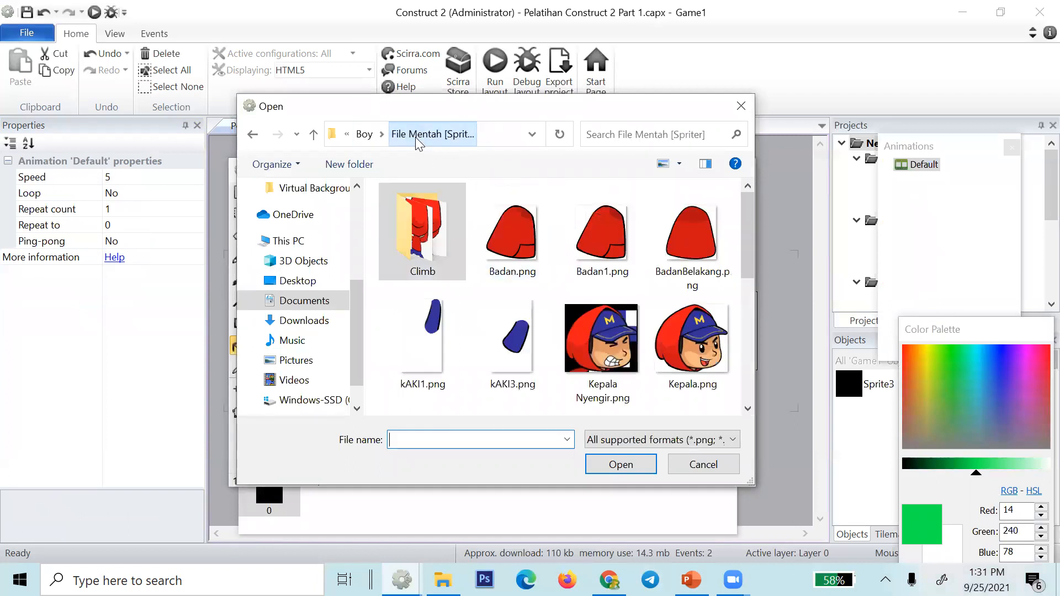
left_click(371, 138)
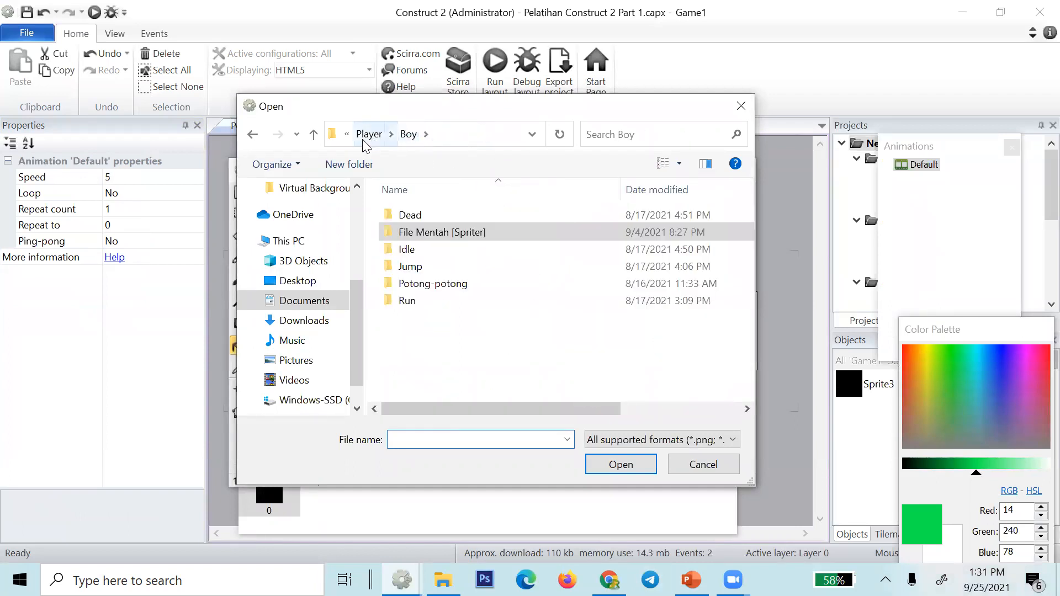
left_click(368, 136)
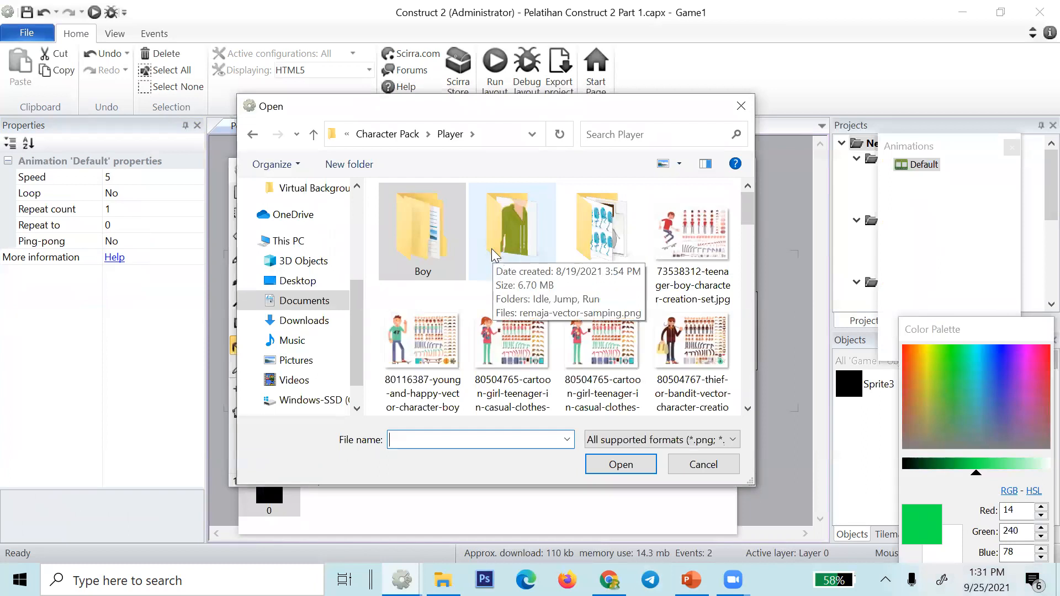
scroll(577, 251, "down", 1)
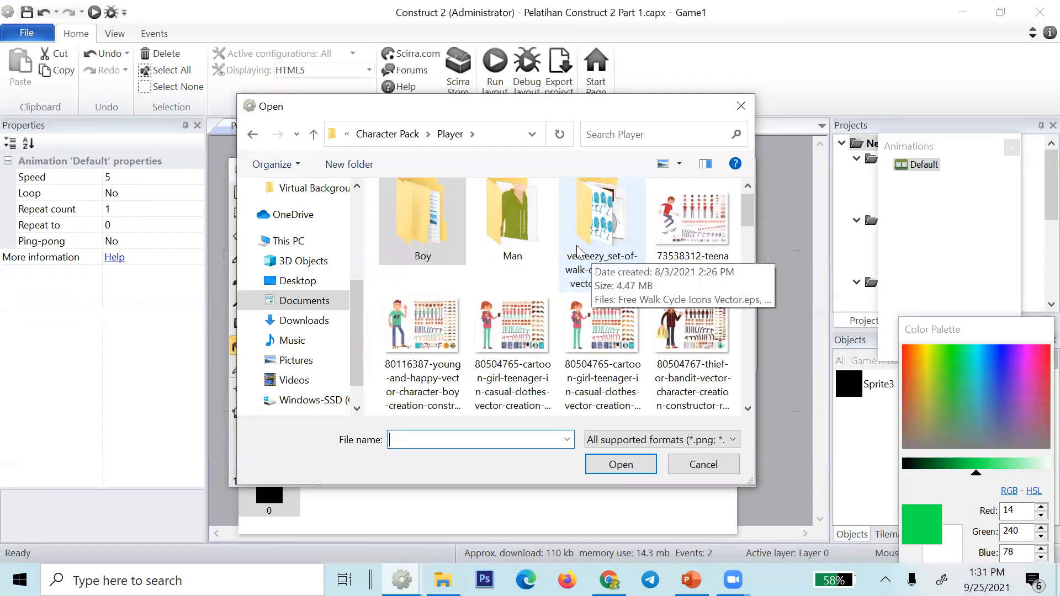
scroll(578, 251, "down", 10)
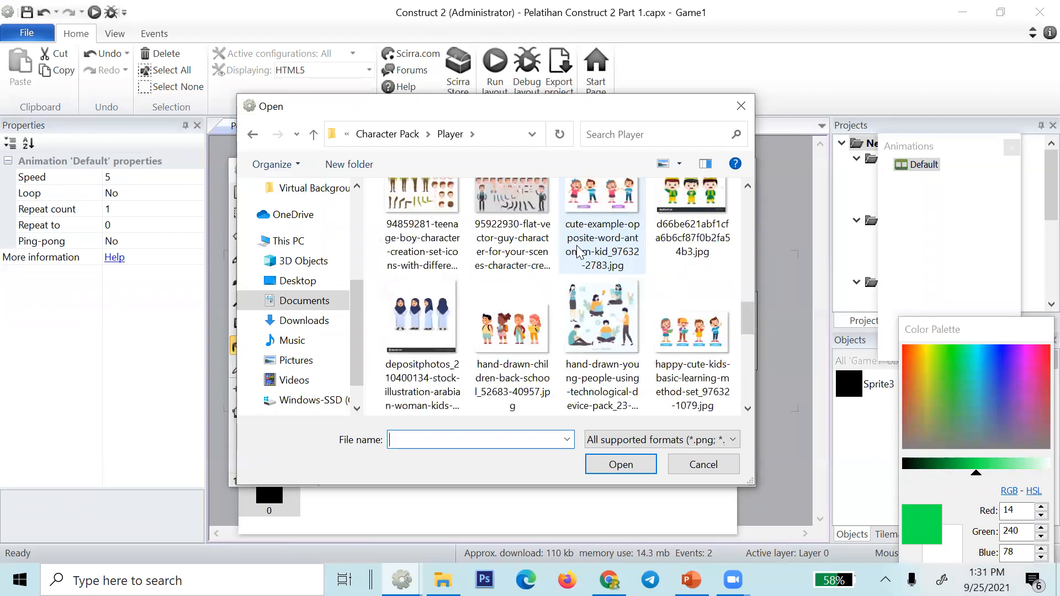
scroll(577, 251, "down", 2)
scroll(577, 251, "down", 5)
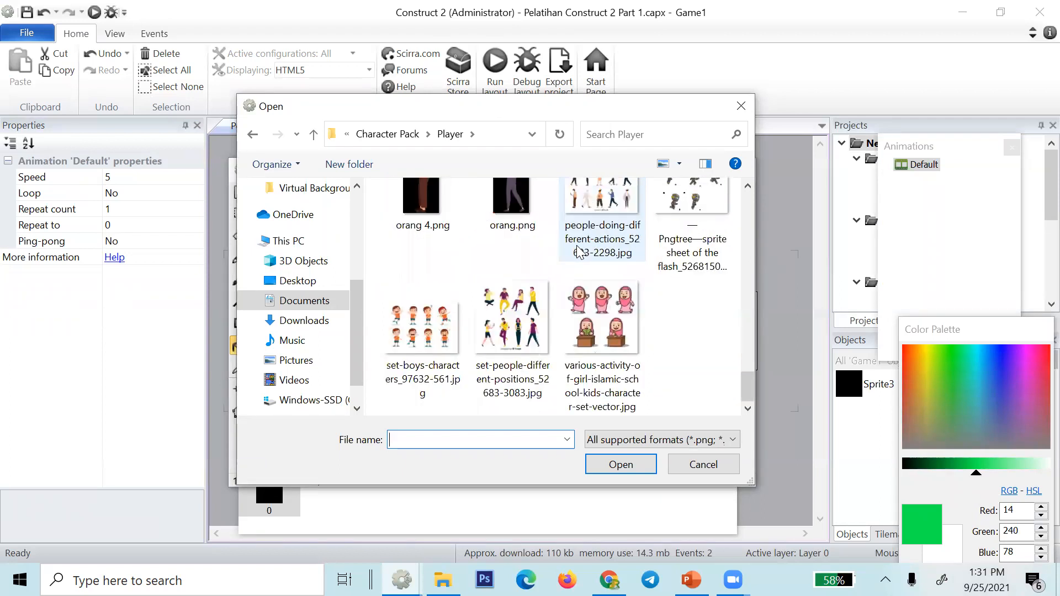
scroll(578, 252, "up", 2)
scroll(577, 251, "up", 6)
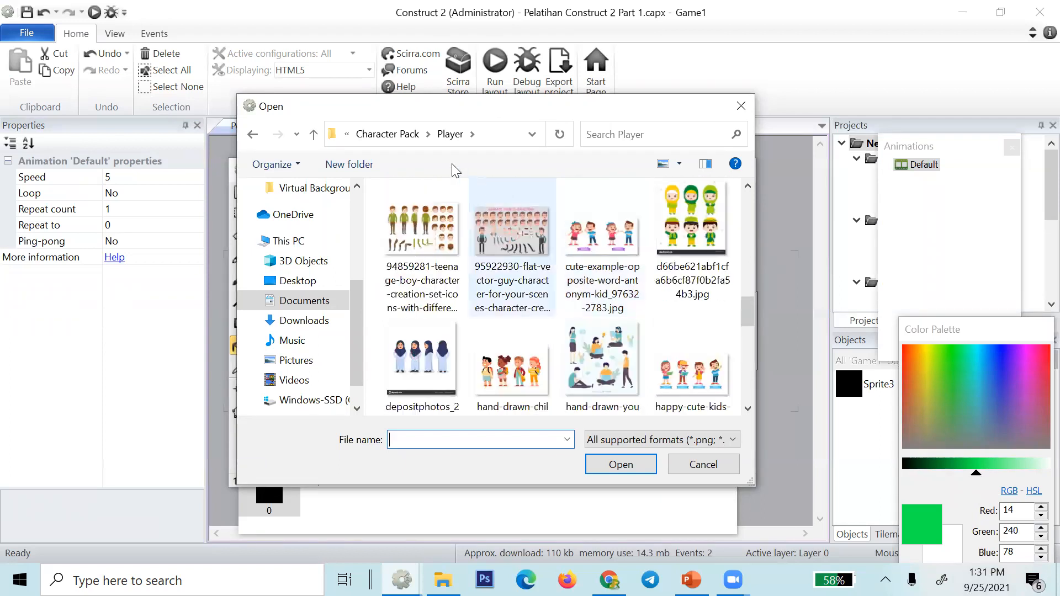
- Look through the Character Pack's Character Licensed, Player and Boy folders for a suitable character image
left_click(387, 135)
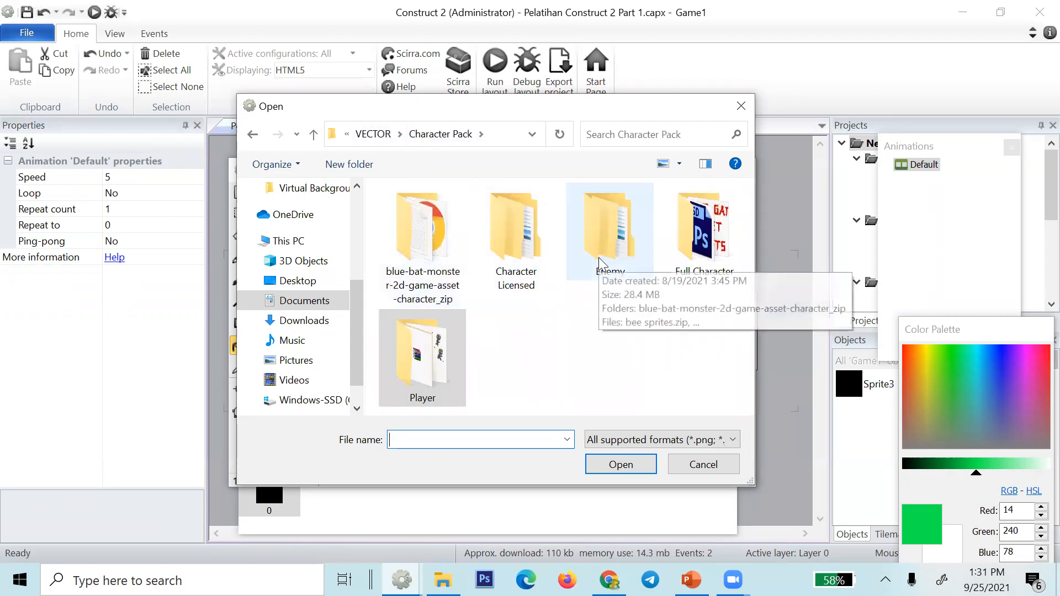
double_click(508, 243)
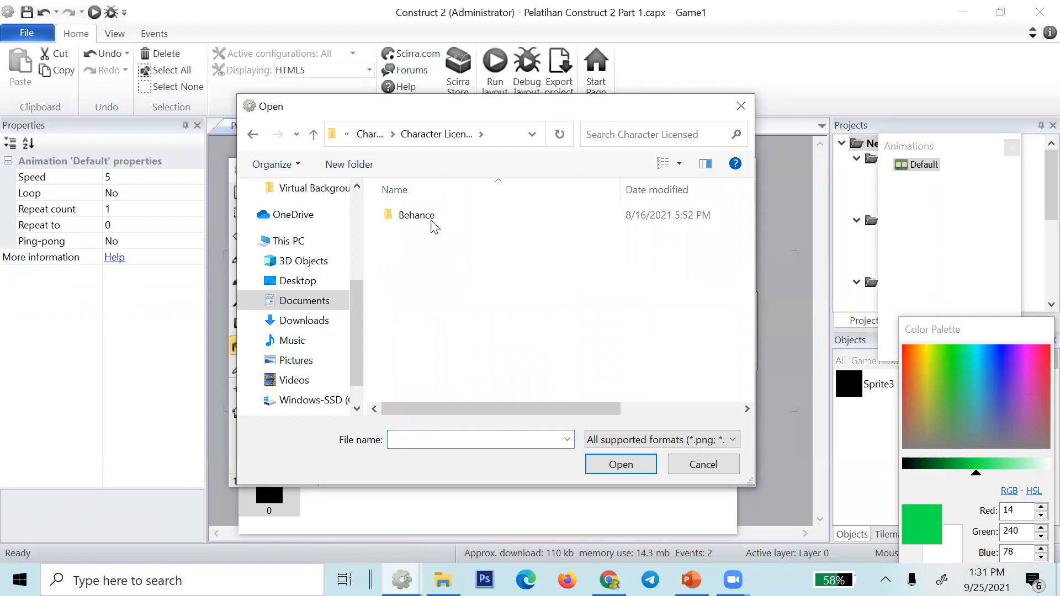
left_click(369, 134)
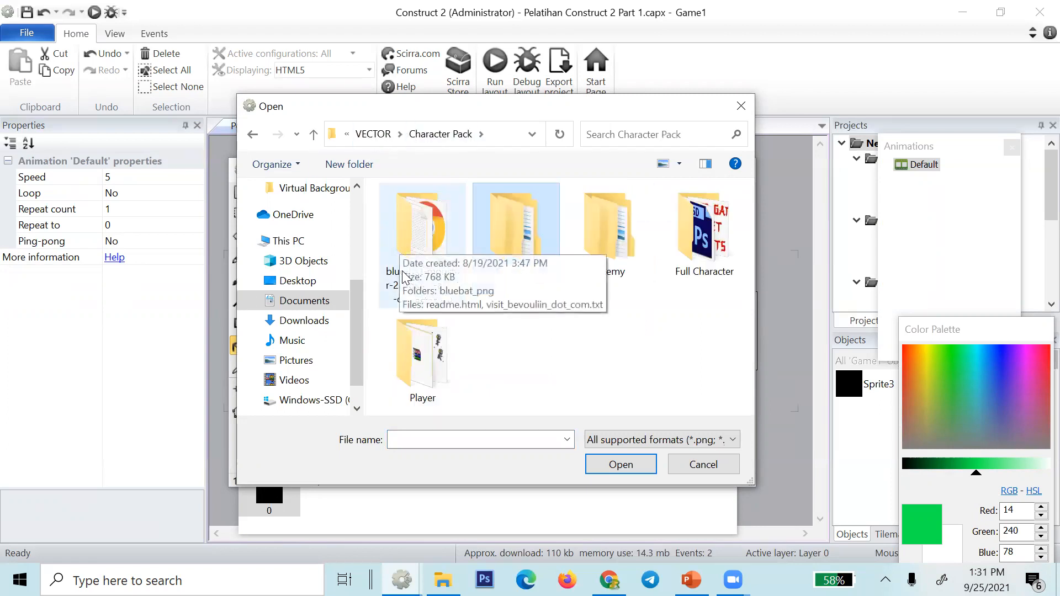
double_click(425, 367)
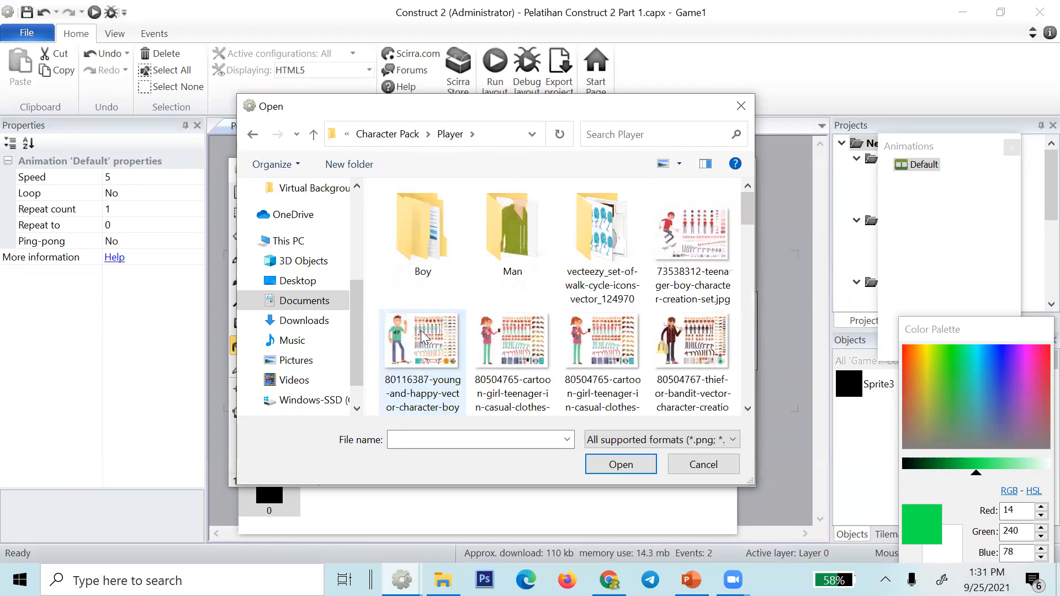
double_click(428, 282)
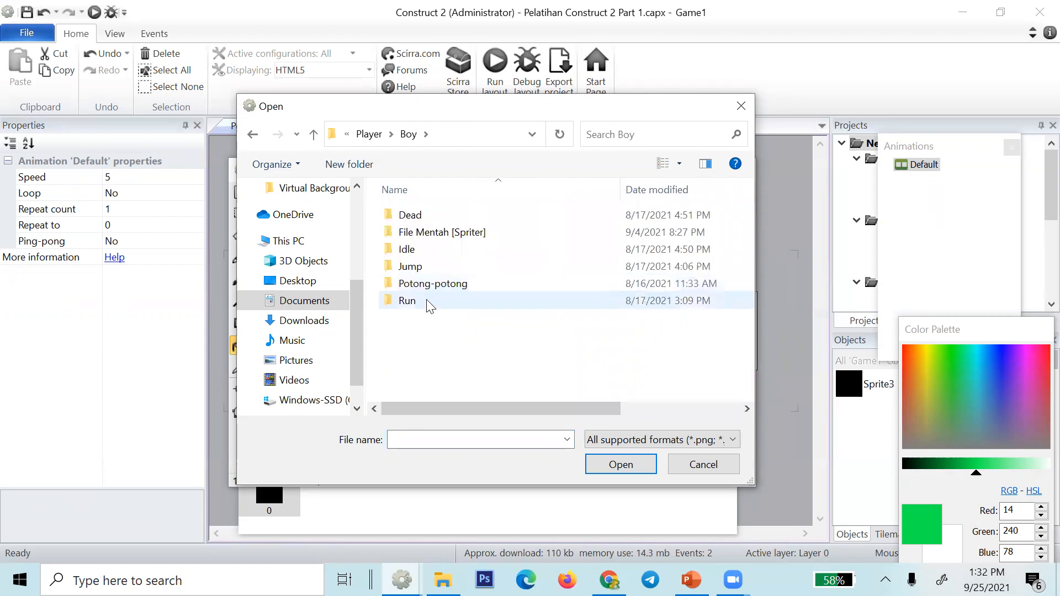
left_click(253, 135)
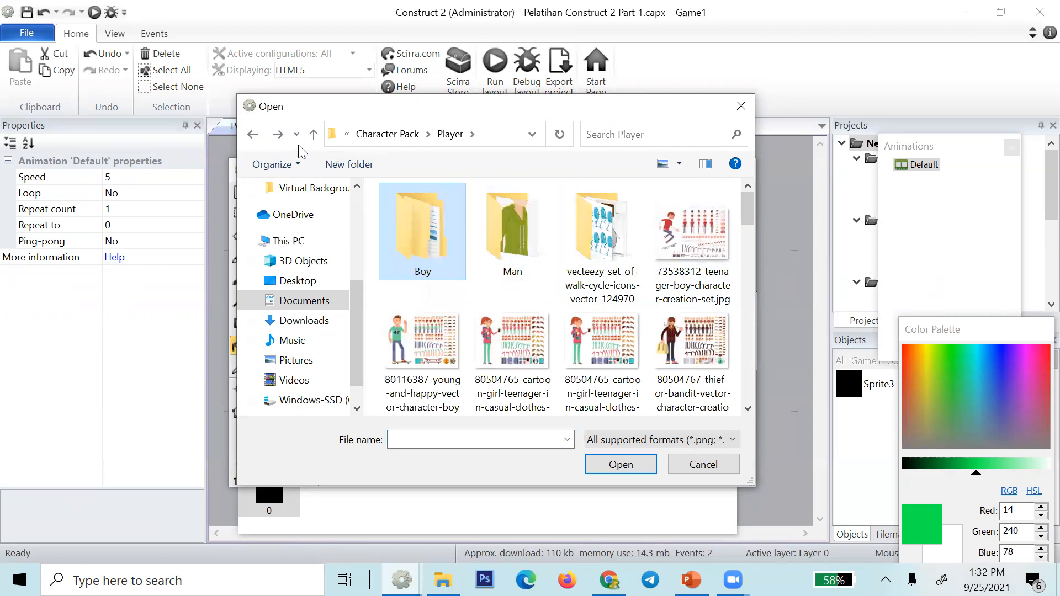
left_click(253, 138)
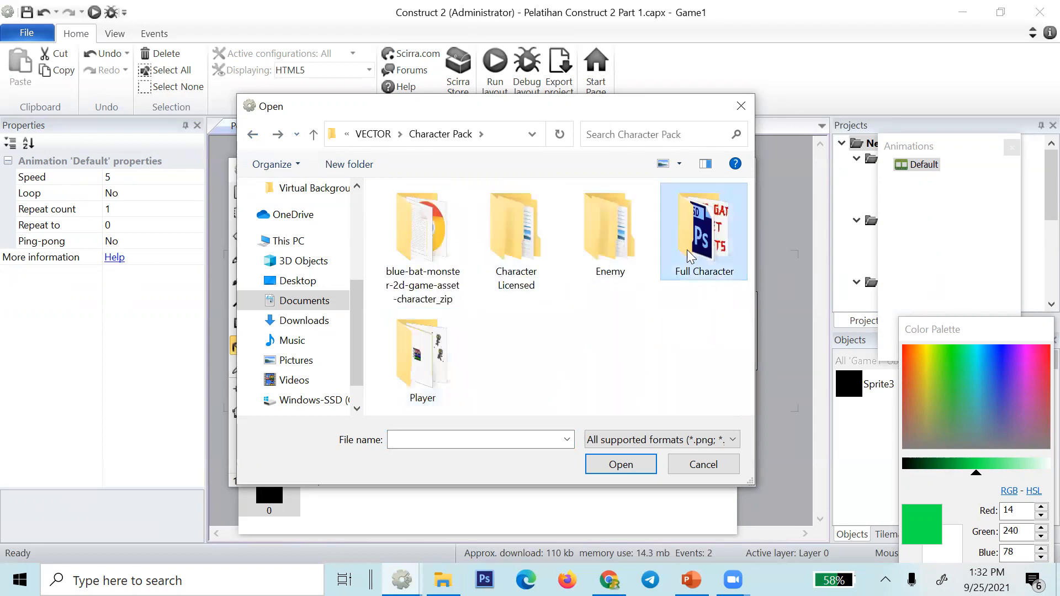
- Open the png folder of ninjaadventurenew inside the Full Character folder
double_click(693, 229)
scroll(439, 259, "down", 1)
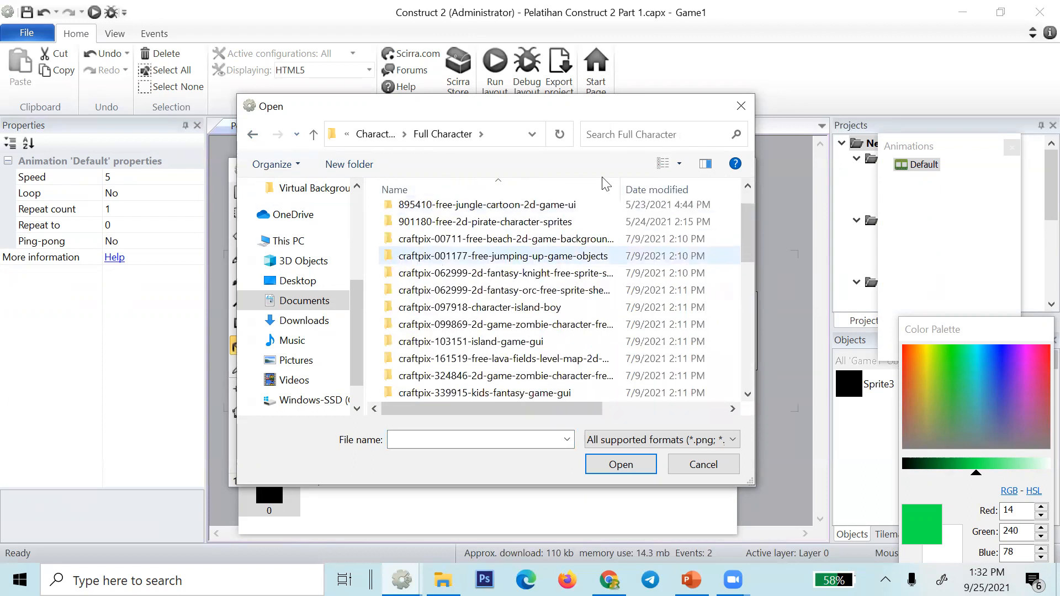
scroll(574, 295, "down", 2)
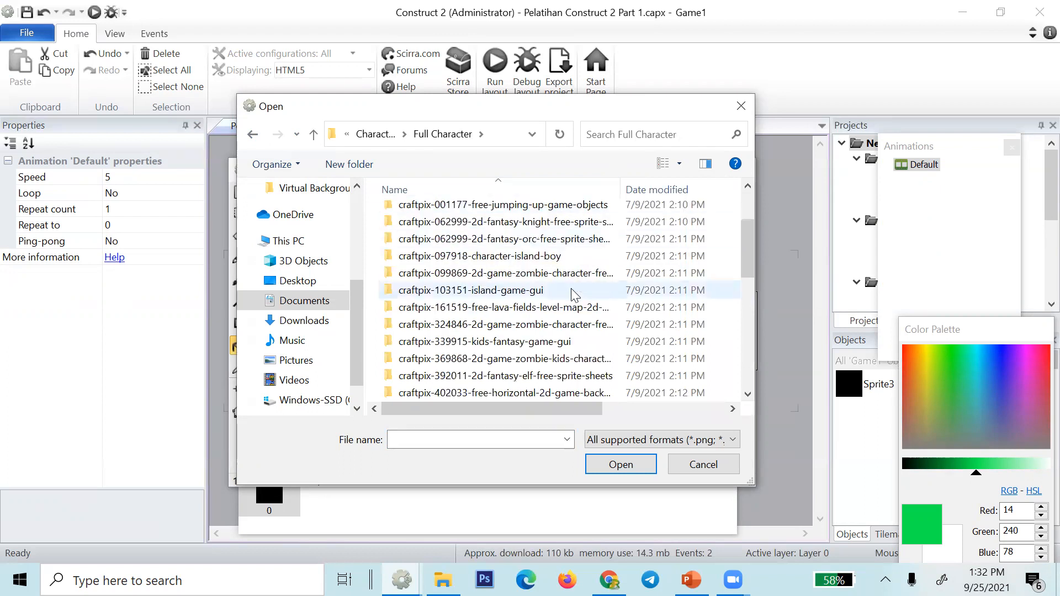
scroll(574, 295, "down", 2)
scroll(574, 296, "down", 2)
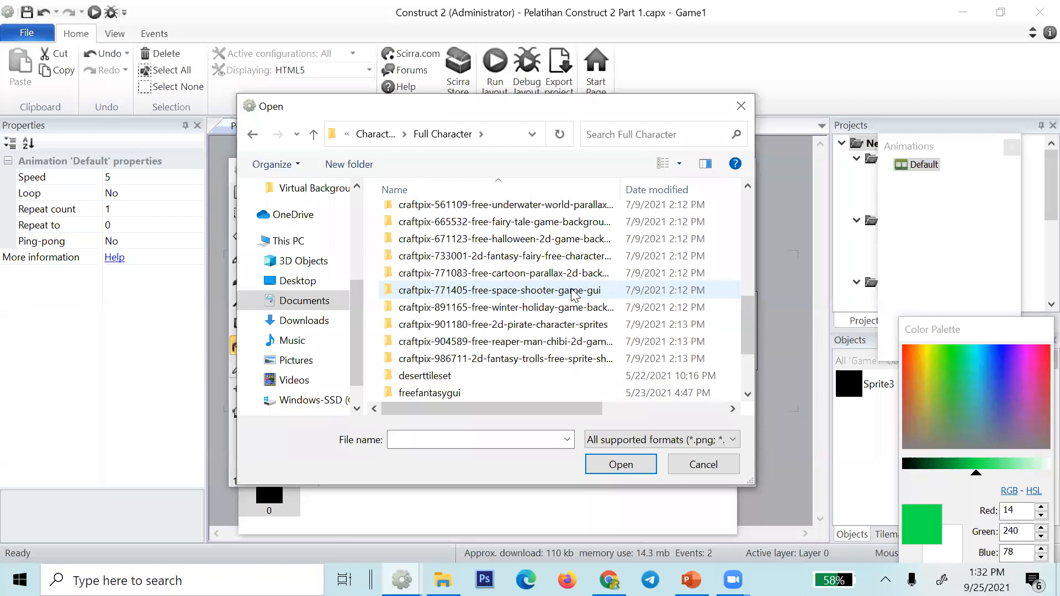
scroll(574, 310, "down", 1)
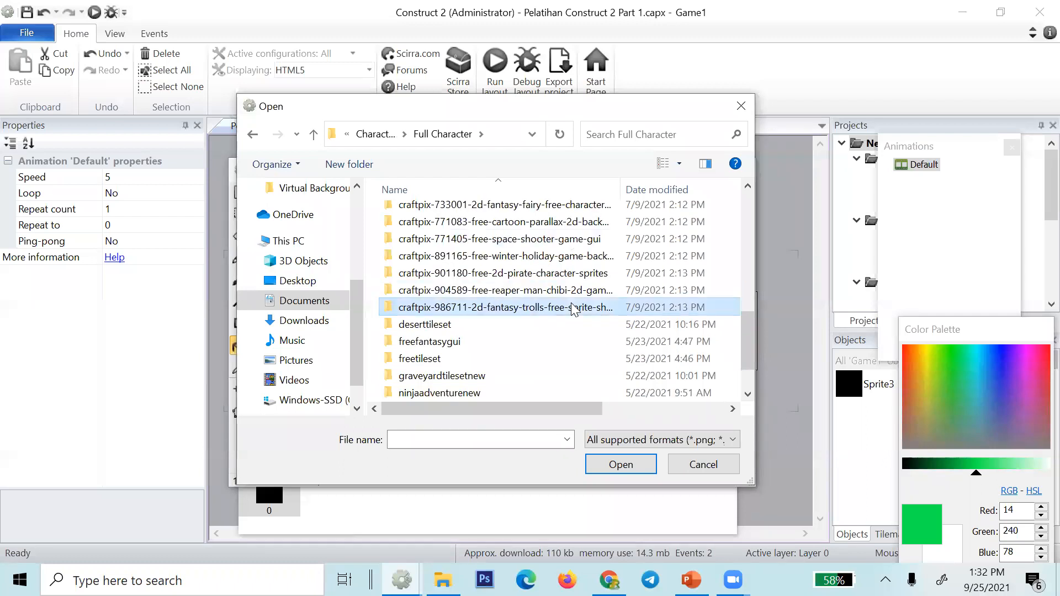
double_click(472, 393)
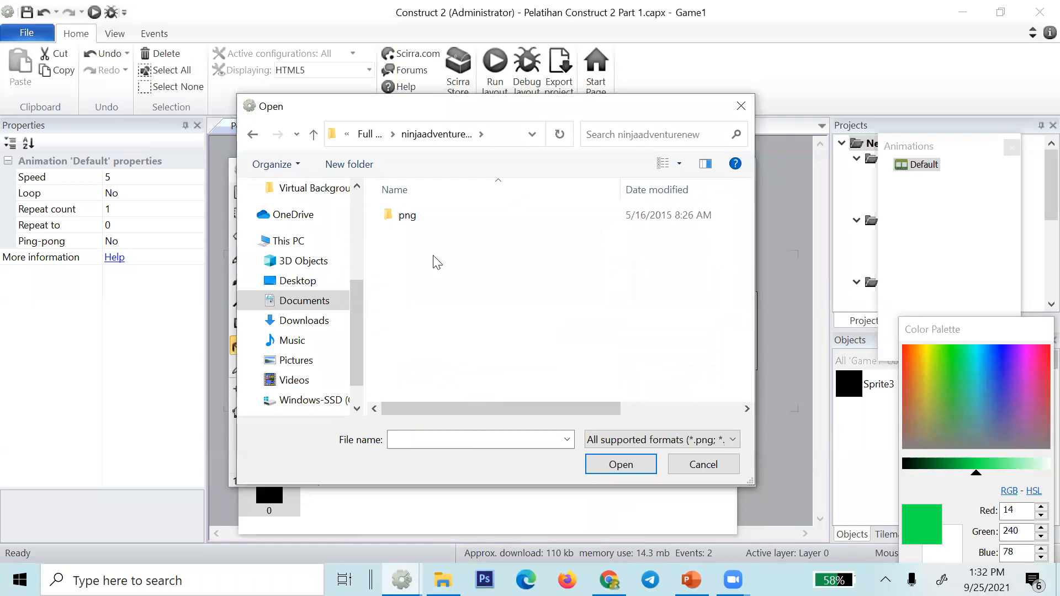
double_click(436, 217)
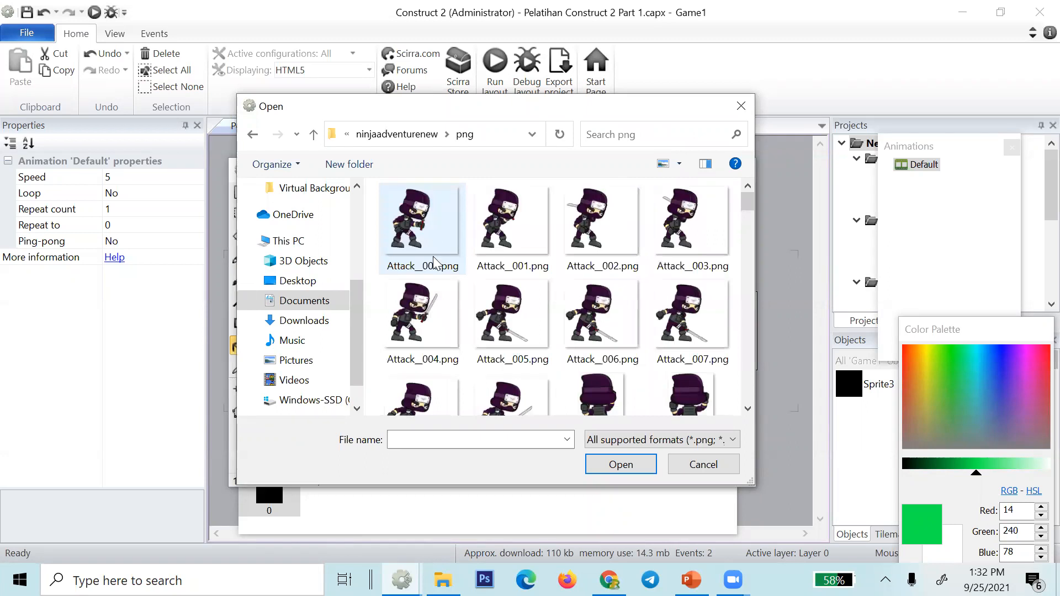
- Load Idle__000.png from the ninjaadventurenew png folder as the sprite's frame image
scroll(475, 309, "down", 3)
scroll(476, 309, "down", 3)
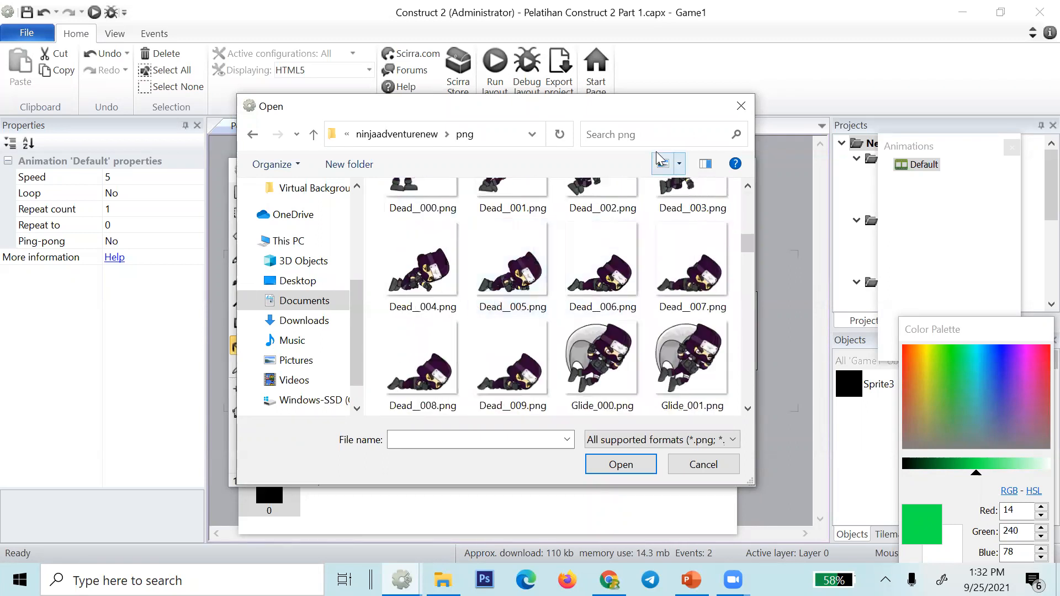
scroll(564, 278, "down", 3)
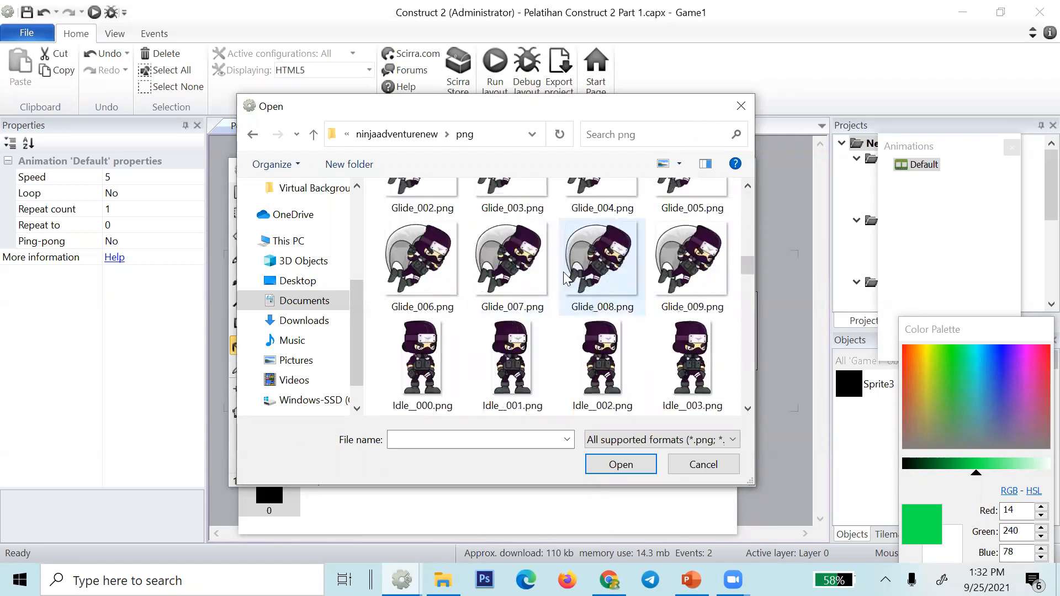
scroll(564, 278, "down", 2)
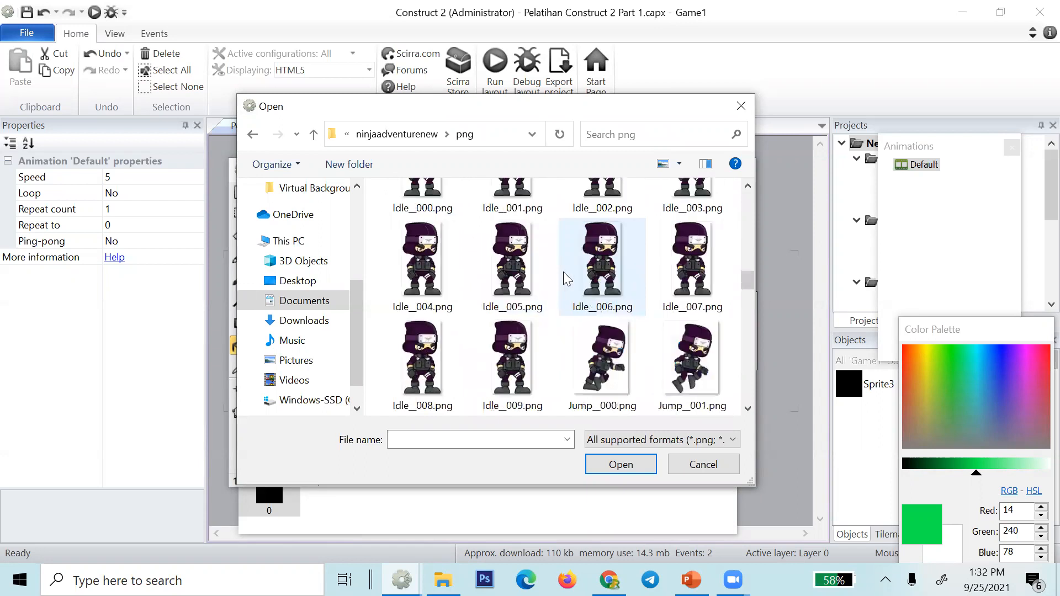
scroll(564, 273, "up", 1)
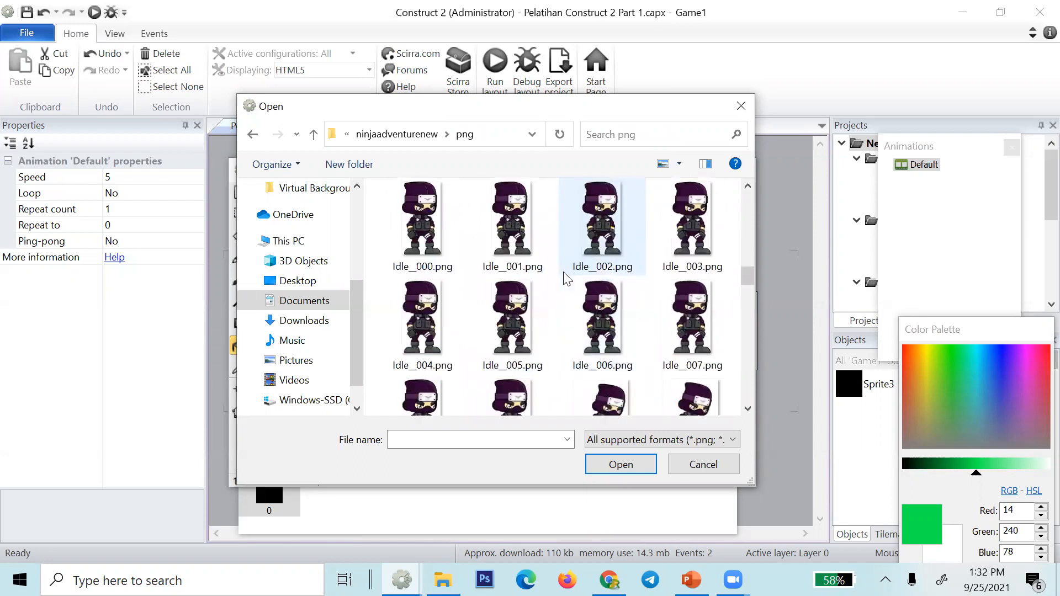
scroll(564, 278, "up", 2)
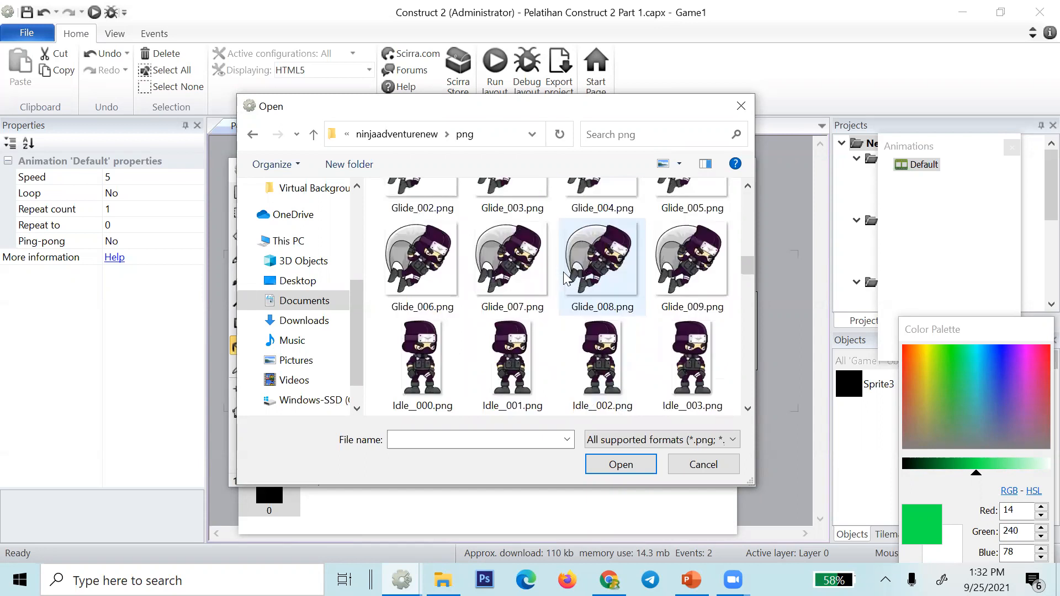
scroll(564, 277, "down", 1)
left_click(422, 284)
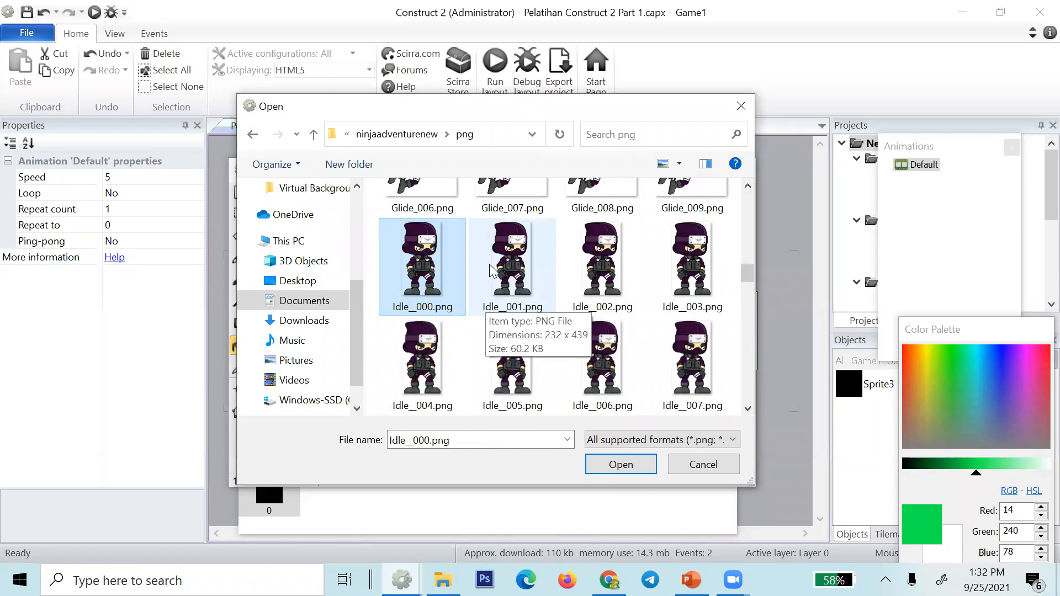
left_click(503, 270)
left_click(436, 268)
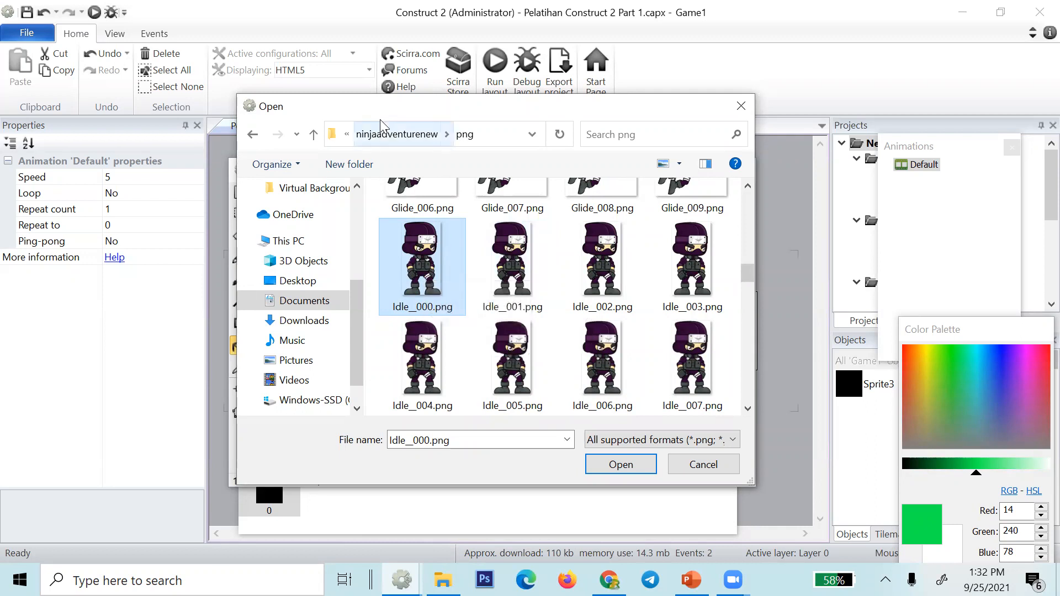
left_click_drag(416, 117, 388, 145)
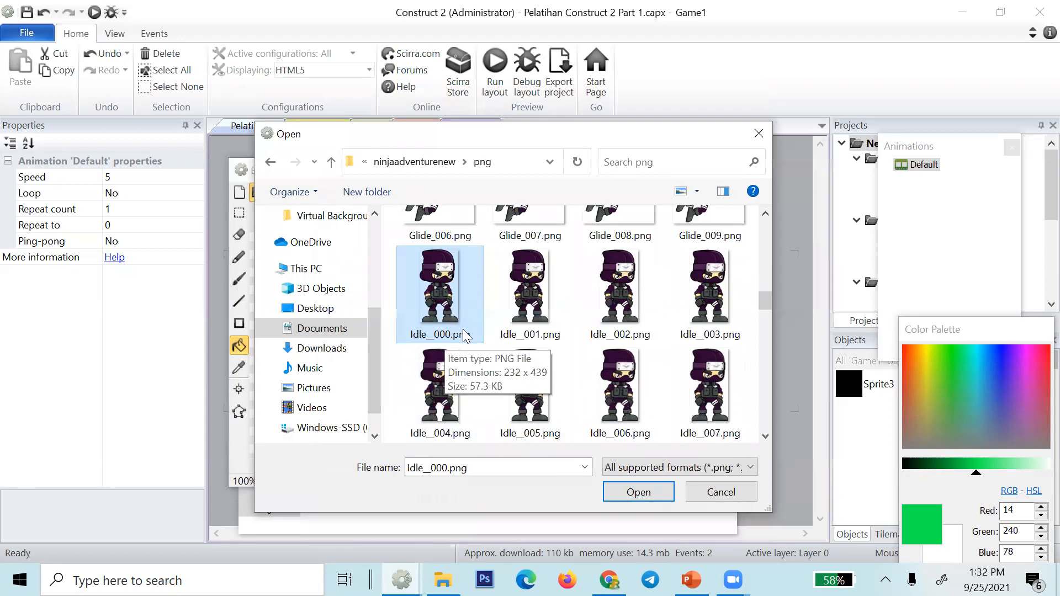
scroll(464, 335, "down", 1)
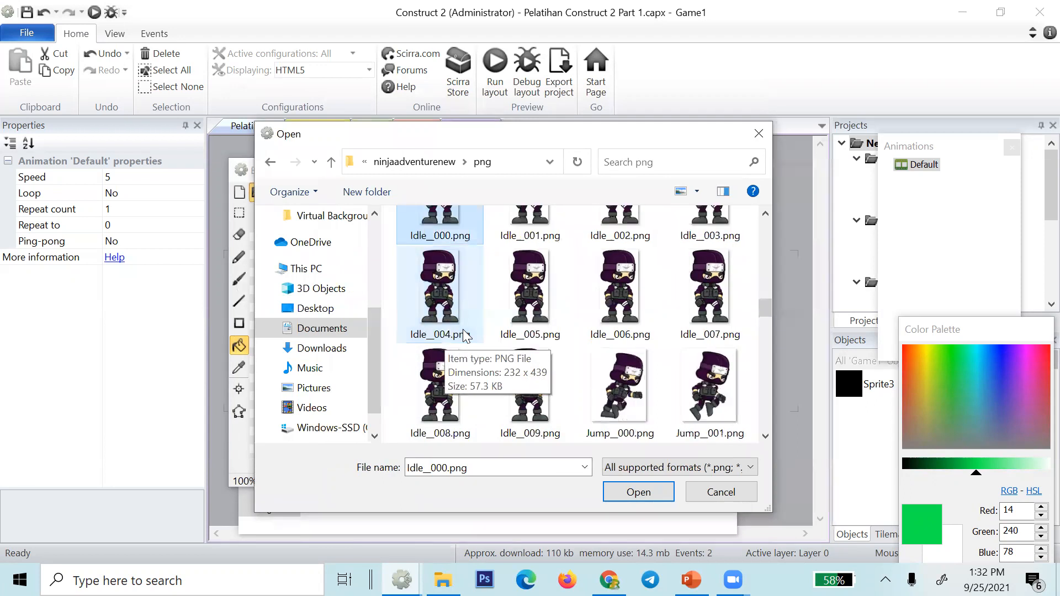
scroll(464, 335, "up", 1)
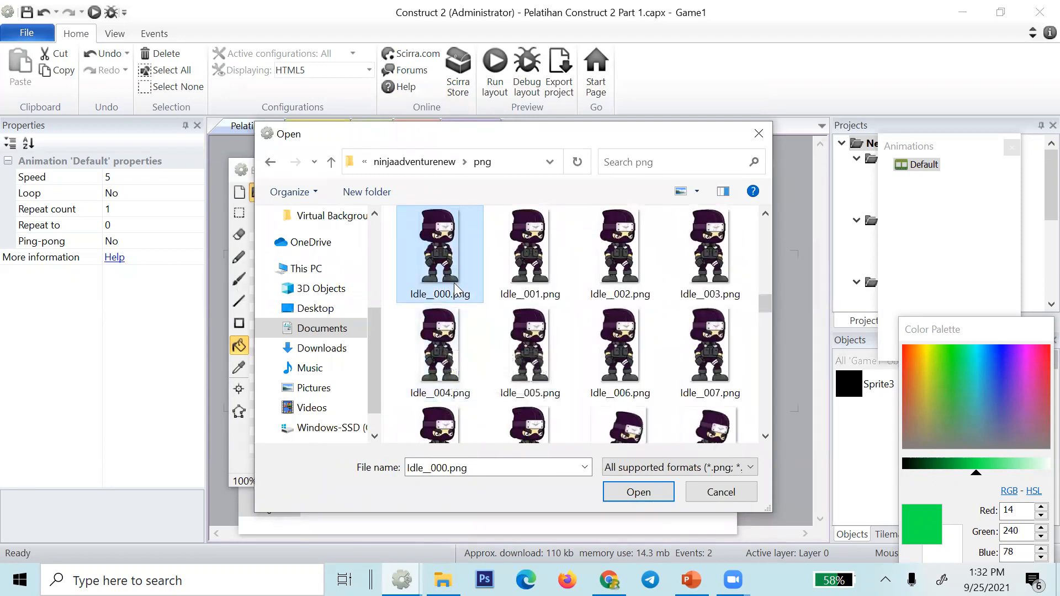
left_click(620, 493)
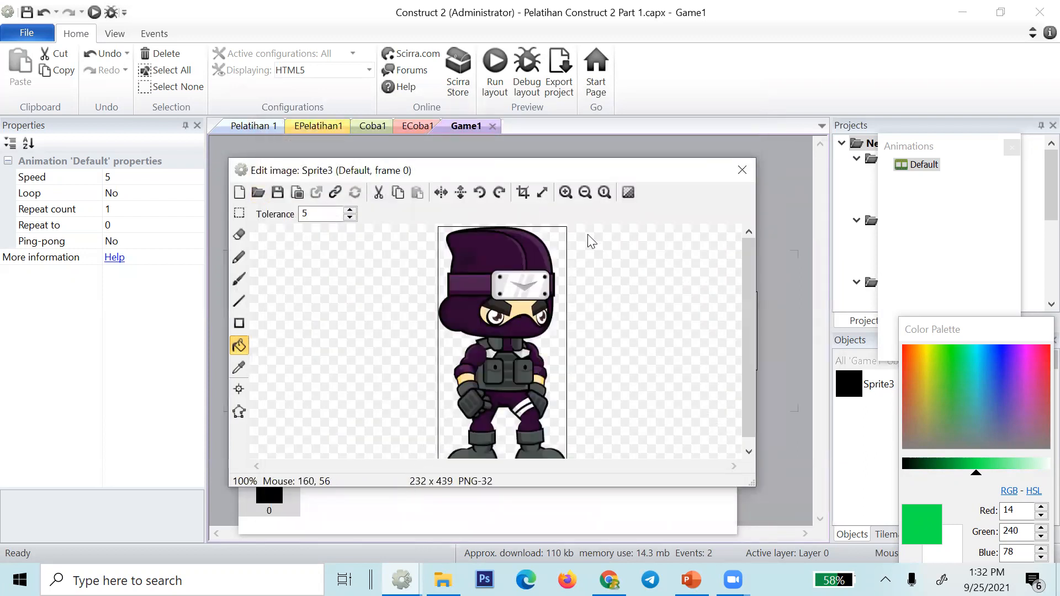
- Examine the loaded ninja image at 50% and 100% zoom and switch to the rectangle selection tool
left_click_drag(702, 175, 704, 148)
scroll(580, 320, "down", 1, "ctrl")
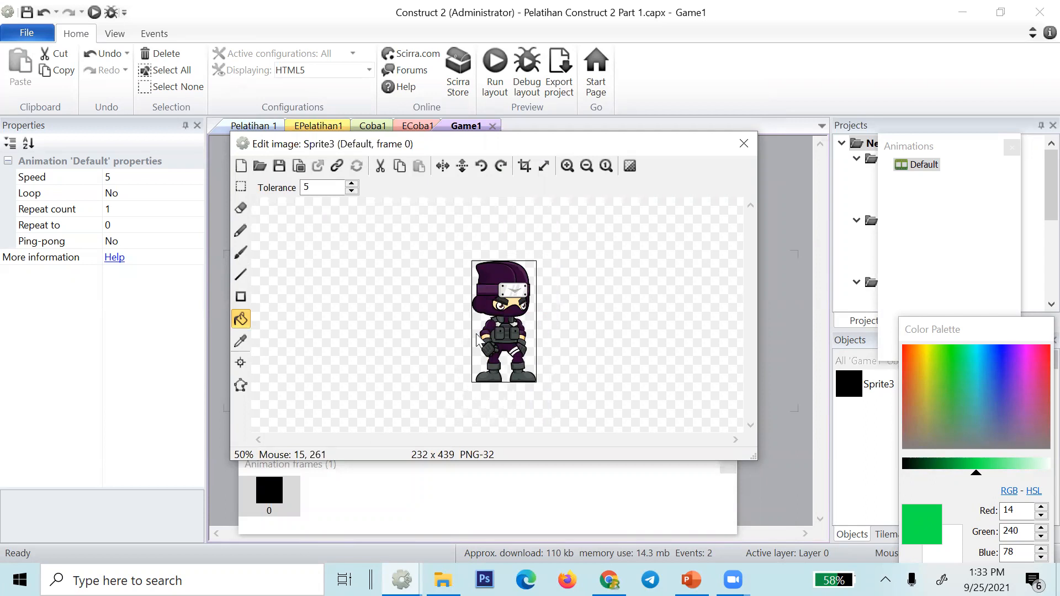
scroll(477, 338, "up", 1, "ctrl")
scroll(477, 338, "down", 1, "ctrl")
scroll(477, 338, "up", 1, "ctrl")
scroll(477, 338, "down", 1, "ctrl")
scroll(477, 338, "up", 1, "ctrl")
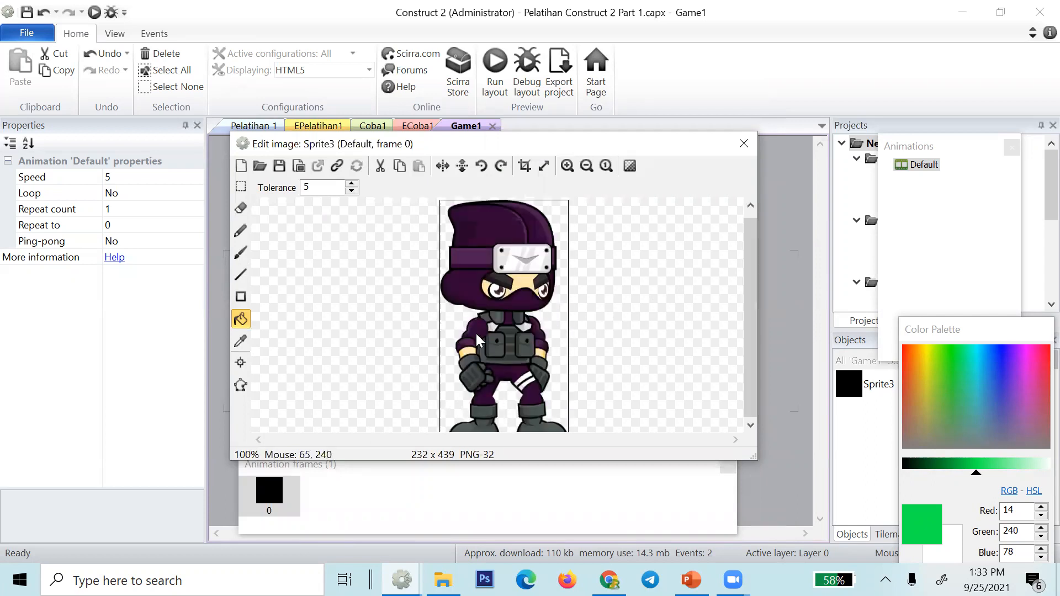
scroll(469, 287, "down", 1, "ctrl")
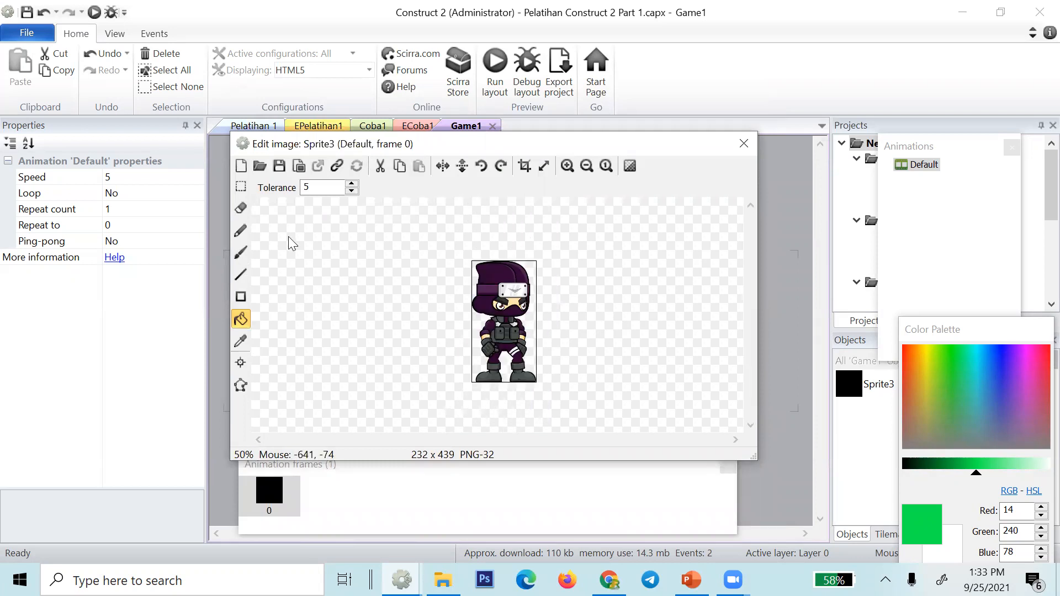
left_click(237, 189)
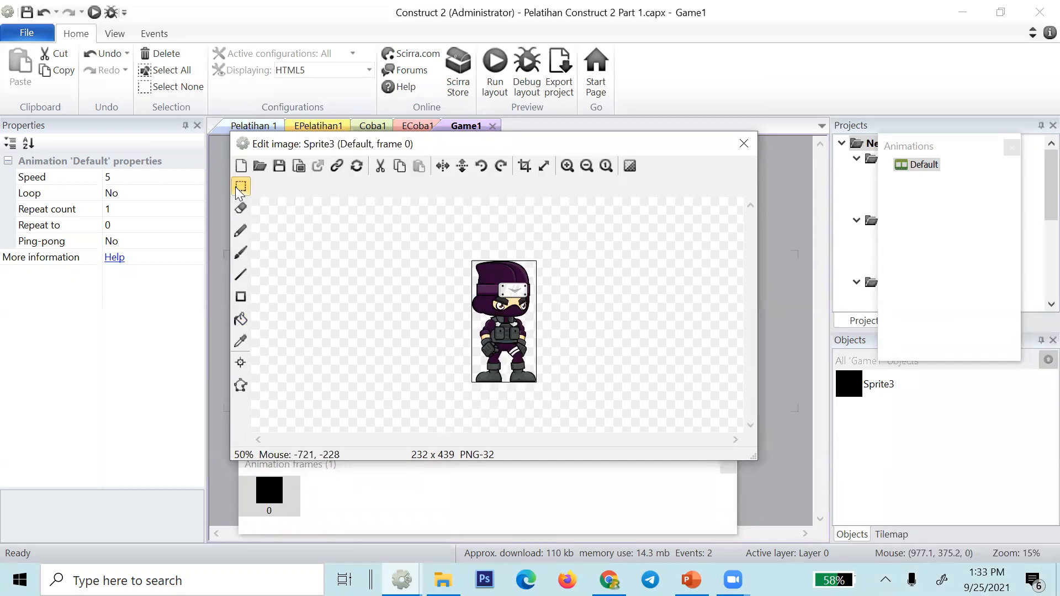
left_click(269, 491)
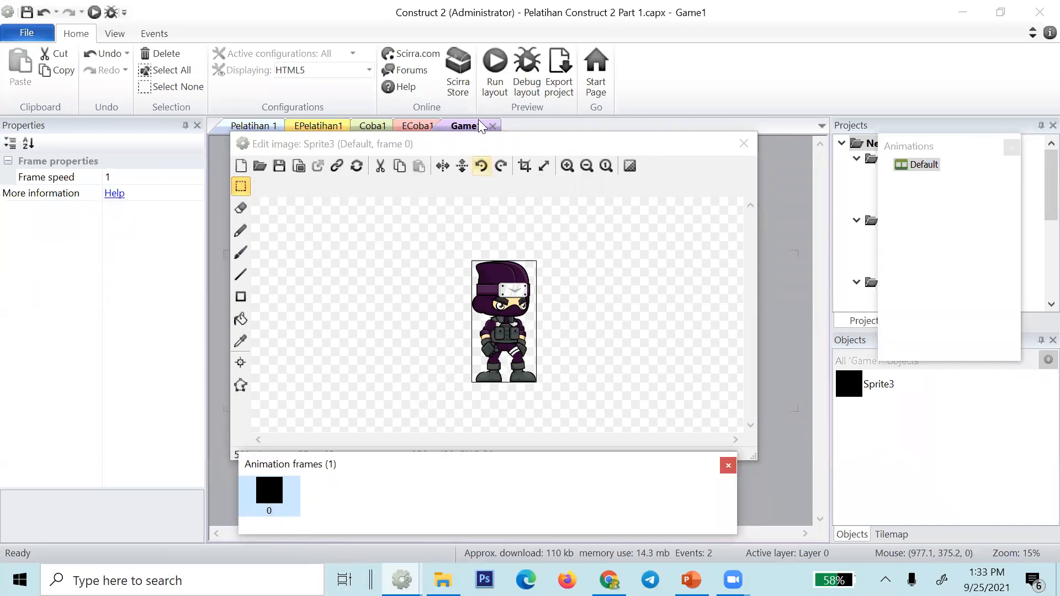
left_click(309, 512)
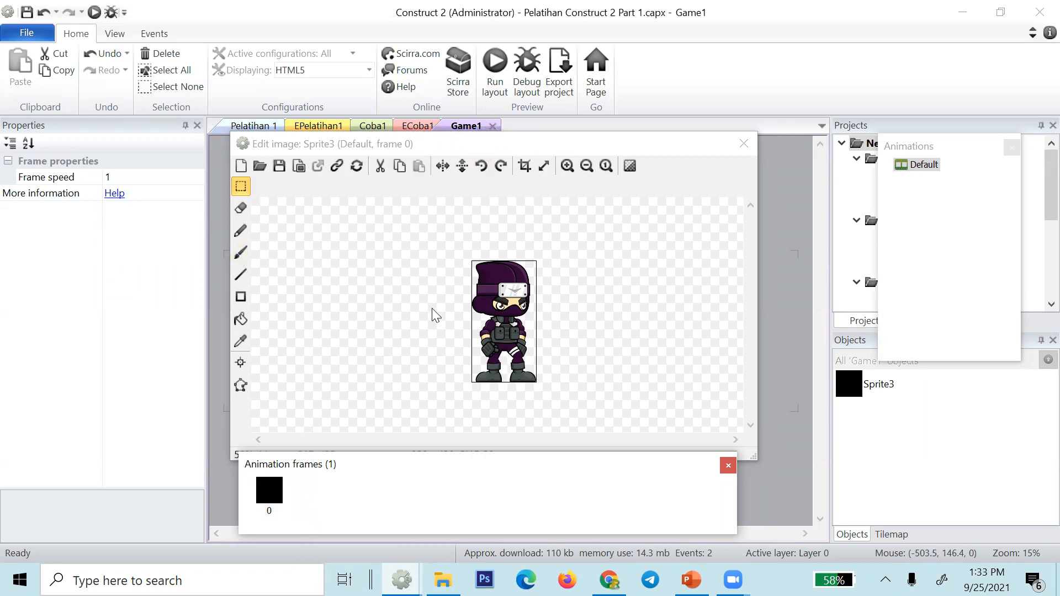
right_click(319, 489)
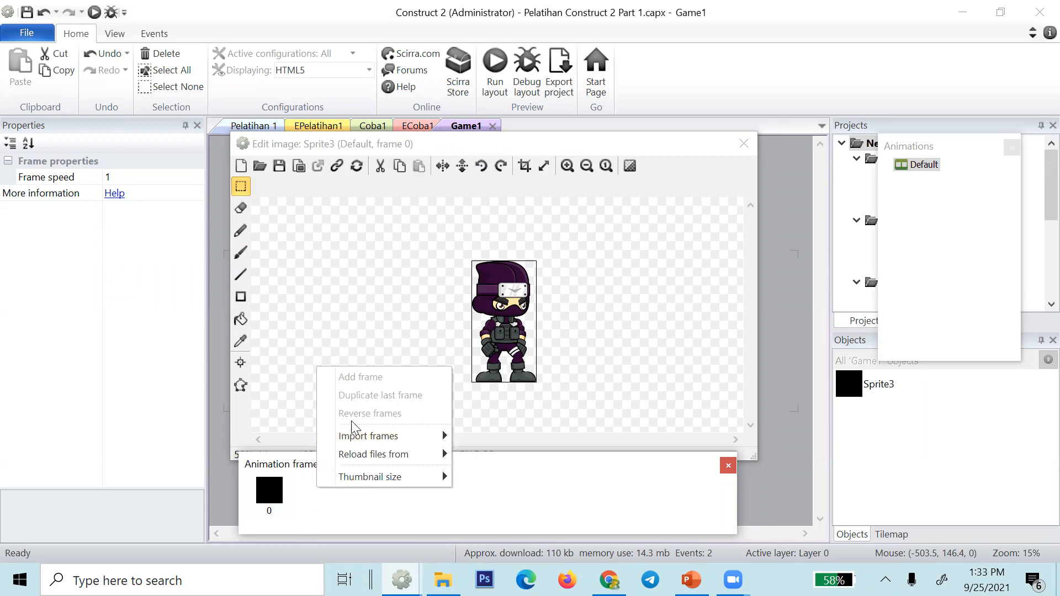
left_click(361, 501)
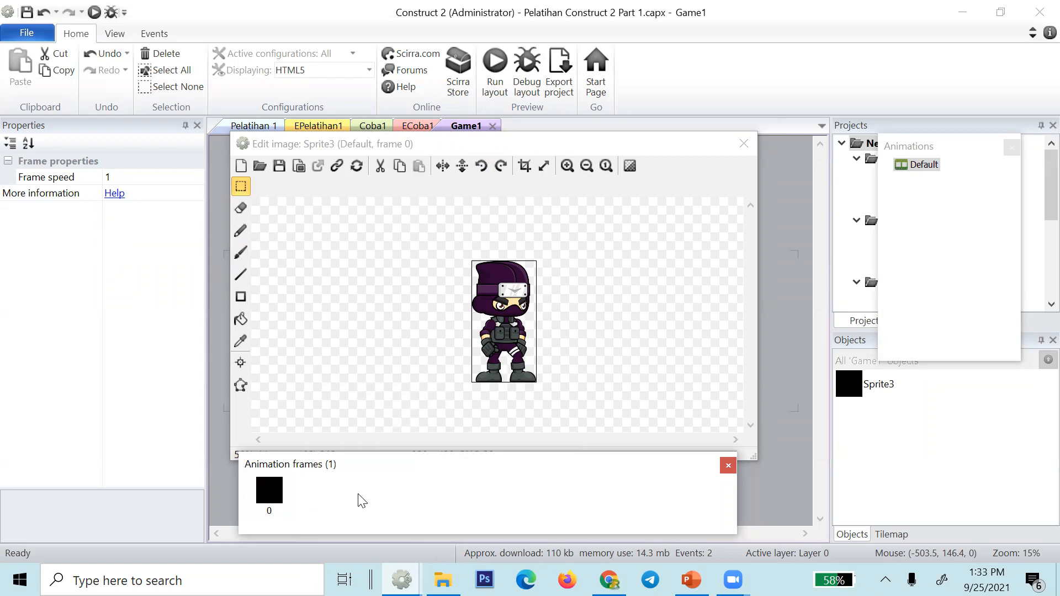
right_click(360, 498)
mouse_move(379, 444)
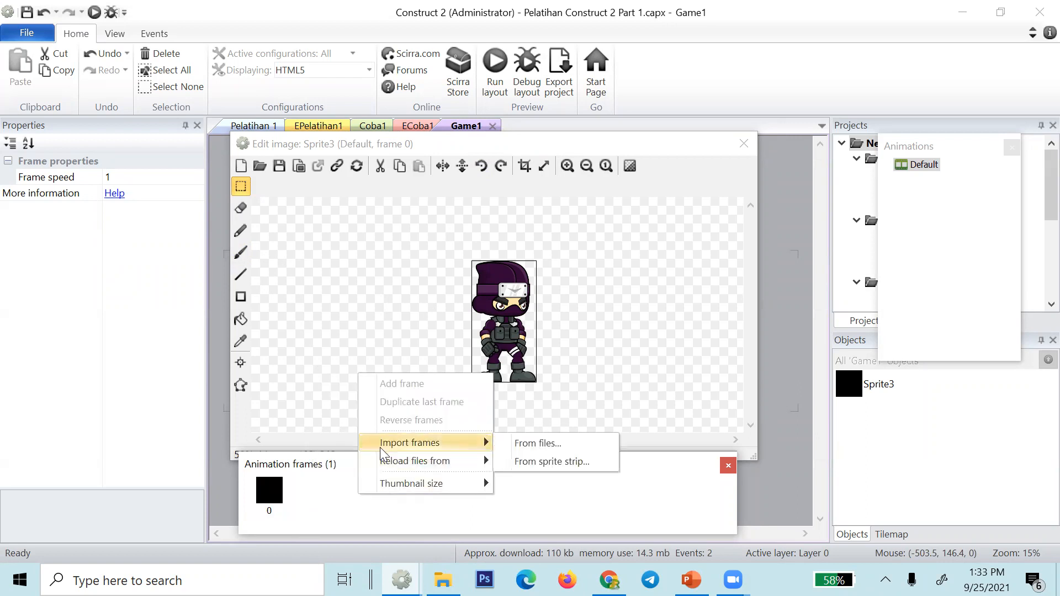
left_click(369, 516)
- Import the files Idle__000.png through Idle__009.png as frames of the sprite's Default animation
right_click(366, 510)
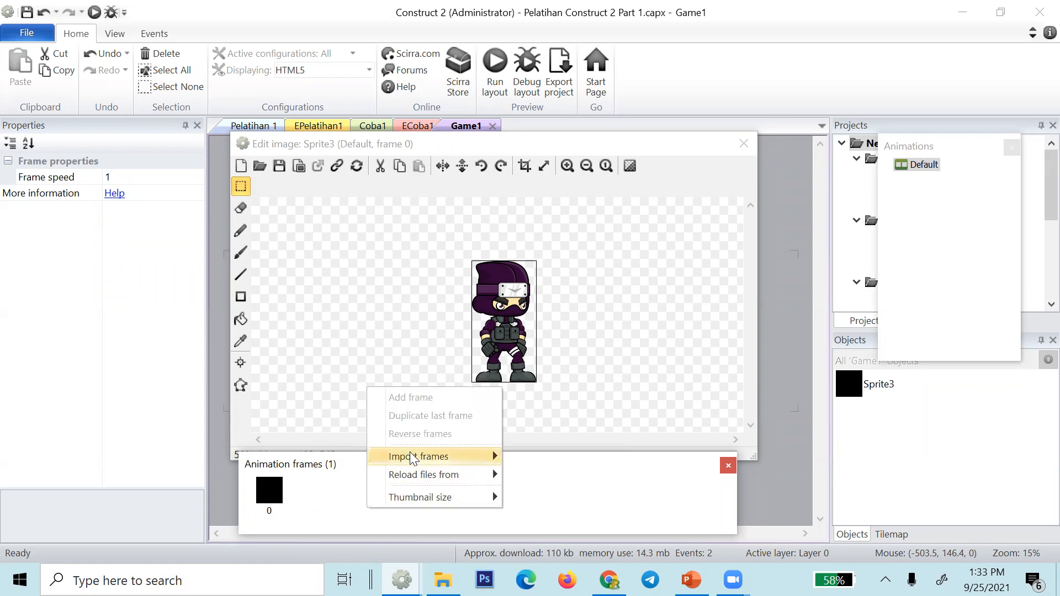
mouse_move(418, 458)
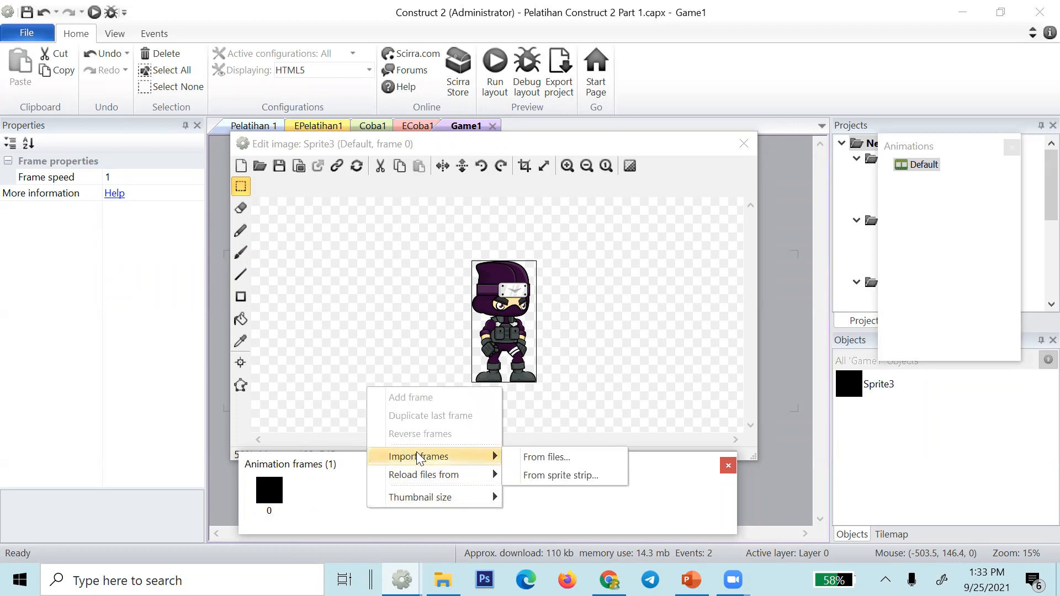
left_click(528, 458)
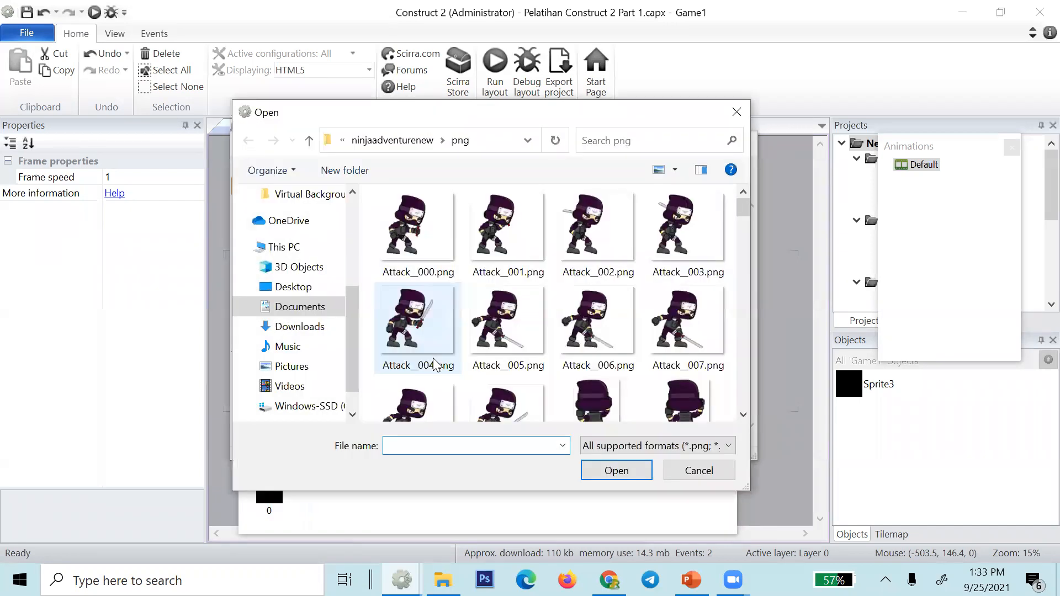
scroll(435, 364, "down", 6)
scroll(436, 364, "down", 5)
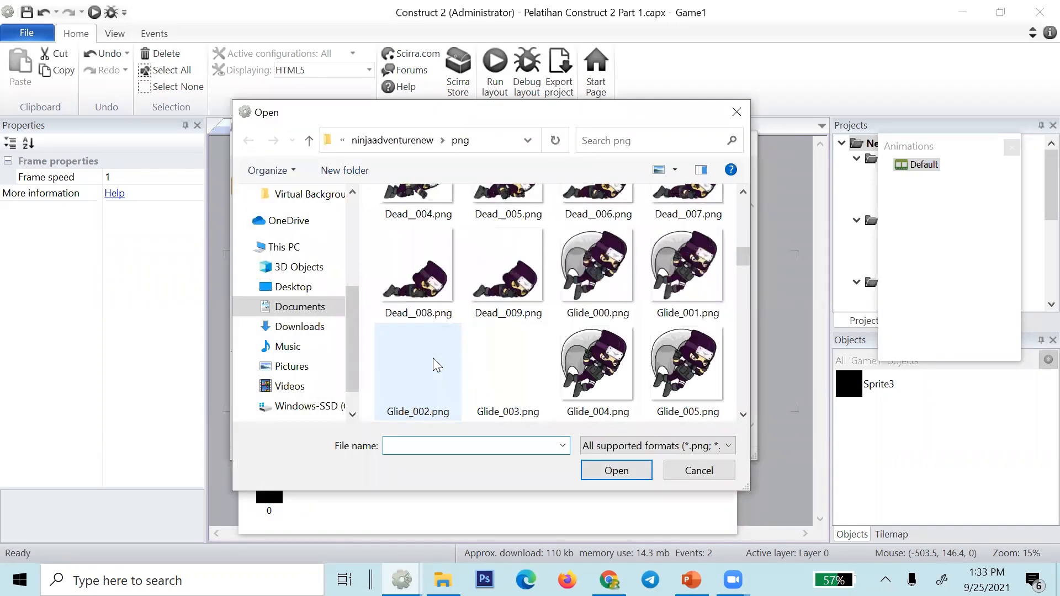
scroll(436, 364, "down", 1)
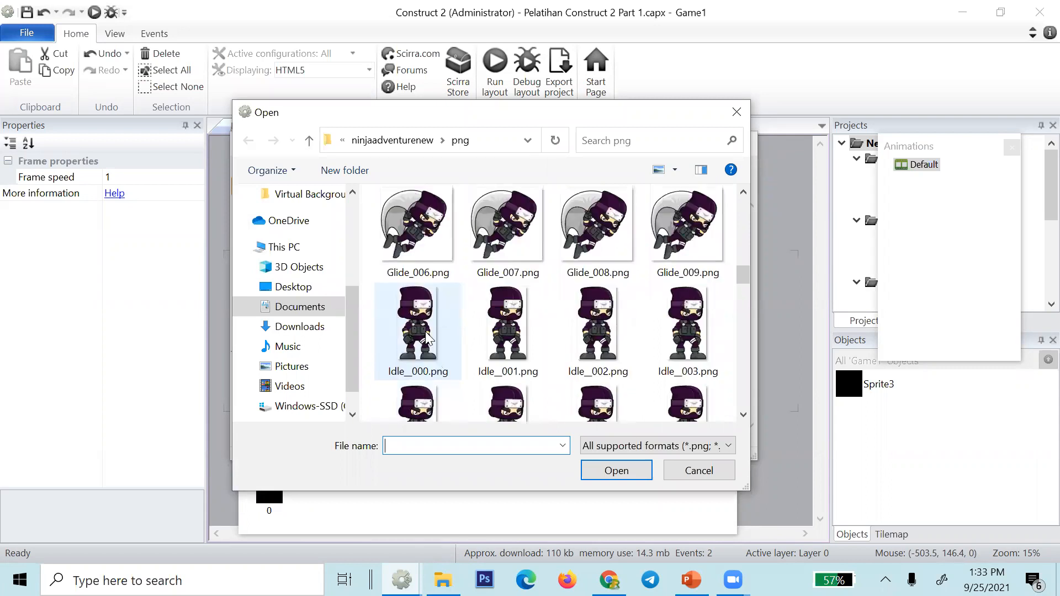
left_click(444, 359)
scroll(475, 375, "down", 1)
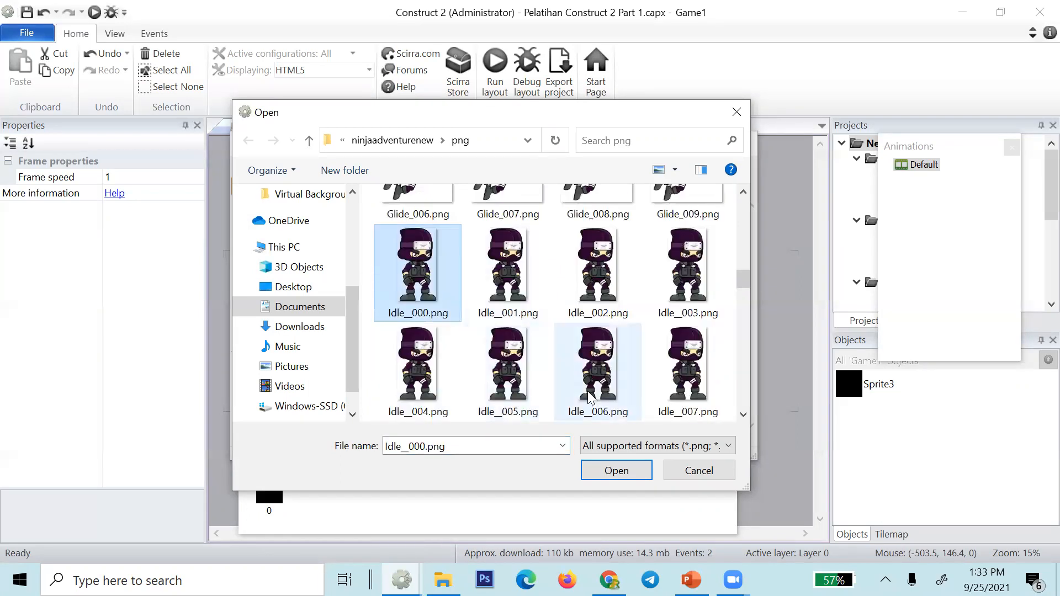
scroll(589, 395, "down", 1)
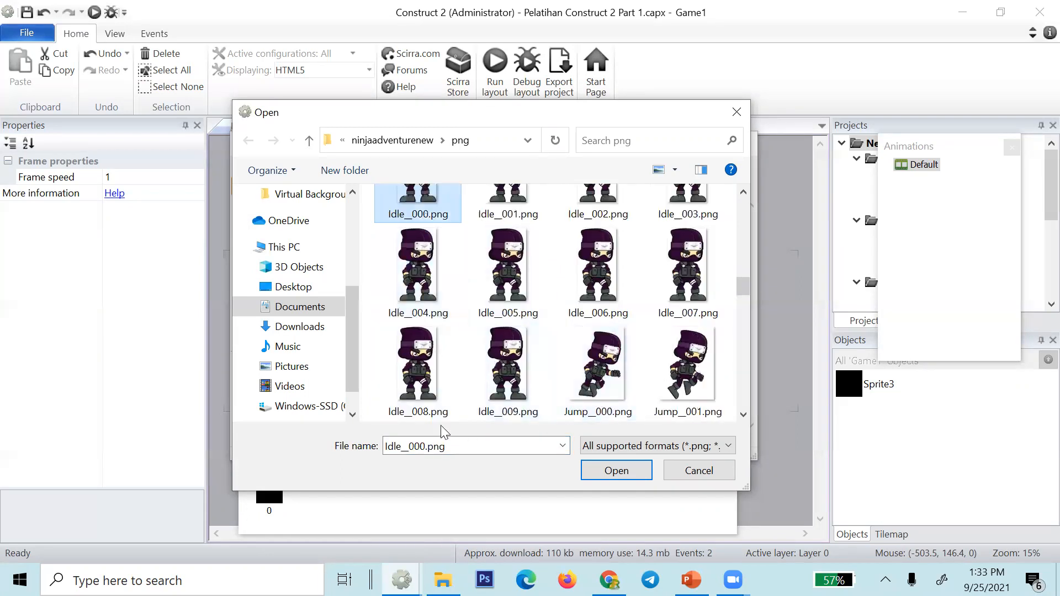
left_click(504, 387, "shift")
left_click(595, 470)
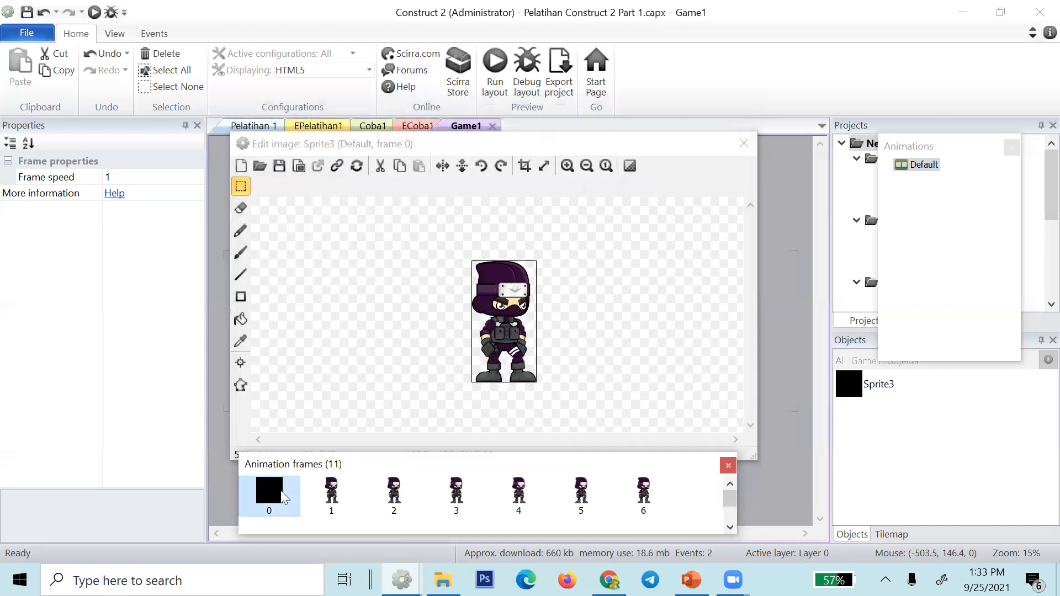
- Delete the original frame with the black thumbnail from the start of the Default animation
key("Delete")
left_click(318, 489)
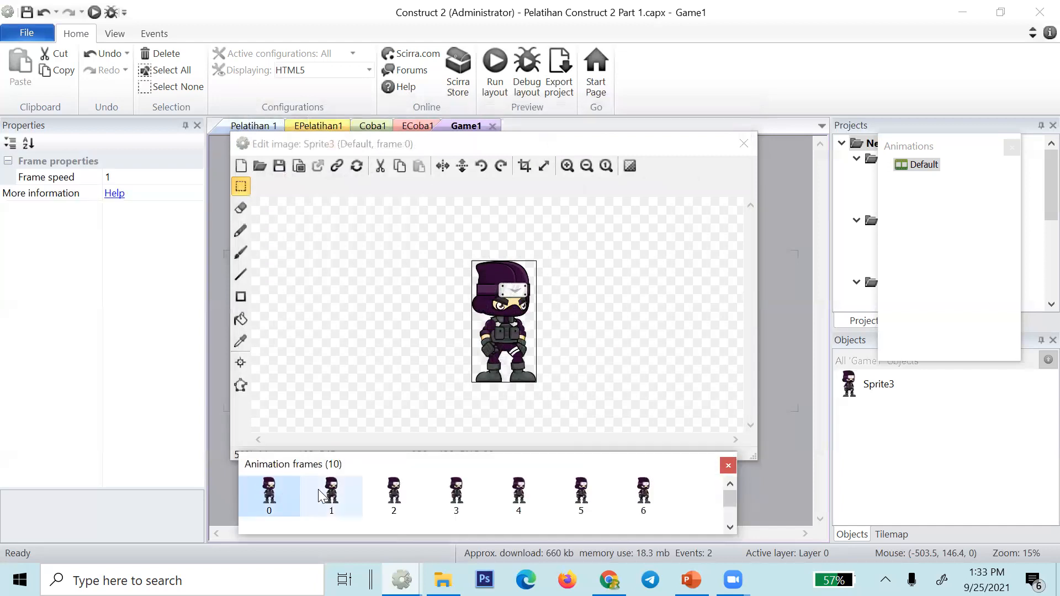
left_click(292, 490)
left_click(330, 486)
left_click(276, 490)
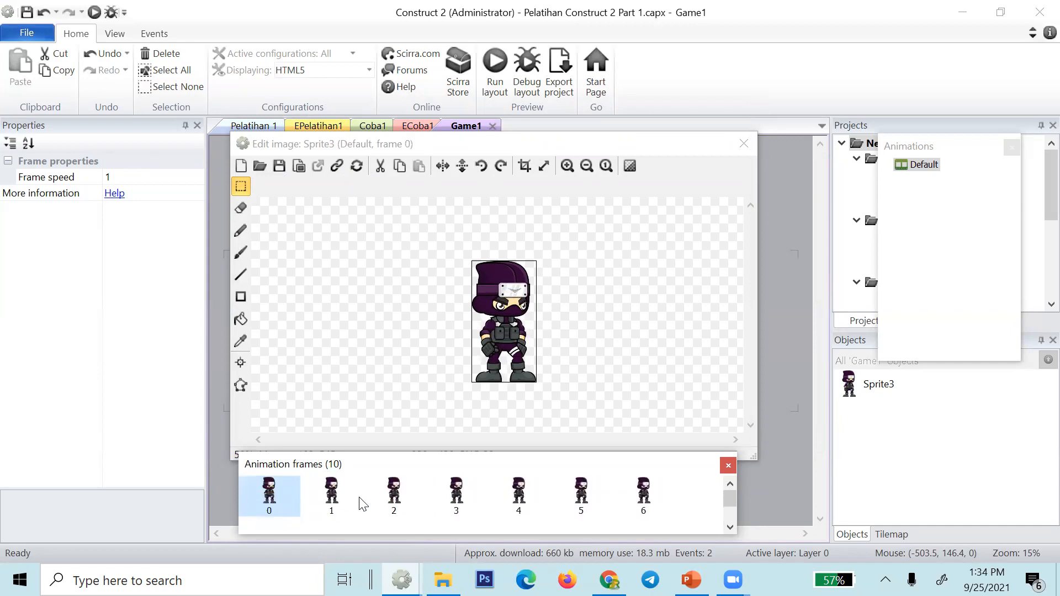
- Look through the imported idle frames from 0 to 9 to check the ninja's pose in each
scroll(363, 503, "down", 2)
scroll(362, 503, "up", 2)
scroll(362, 503, "down", 2)
scroll(359, 502, "up", 2)
left_click(356, 500)
left_click(388, 499)
left_click(466, 497)
left_click(530, 495)
left_click(652, 497)
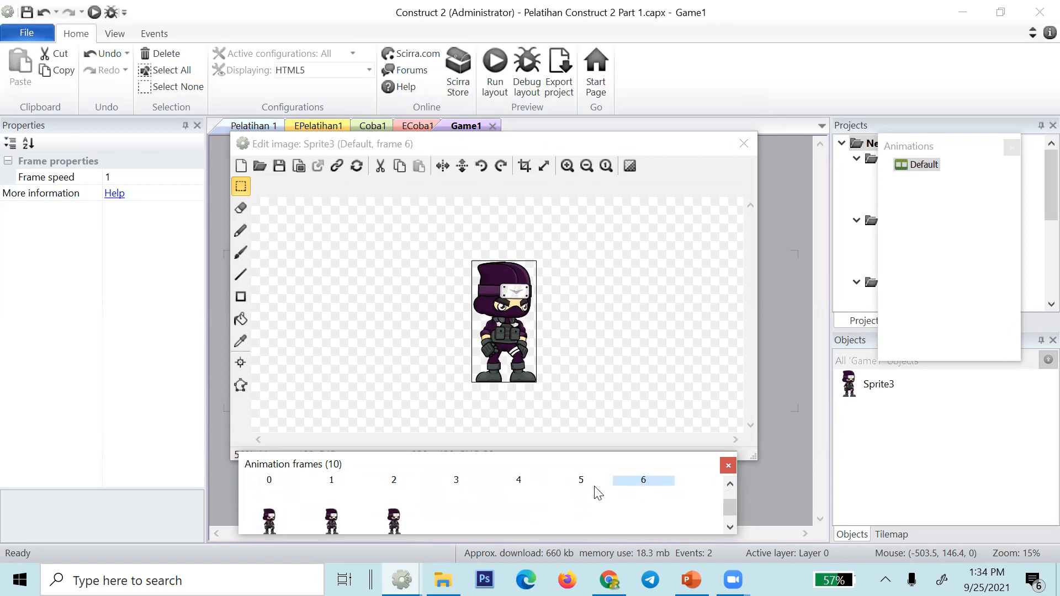
scroll(269, 500, "down", 2)
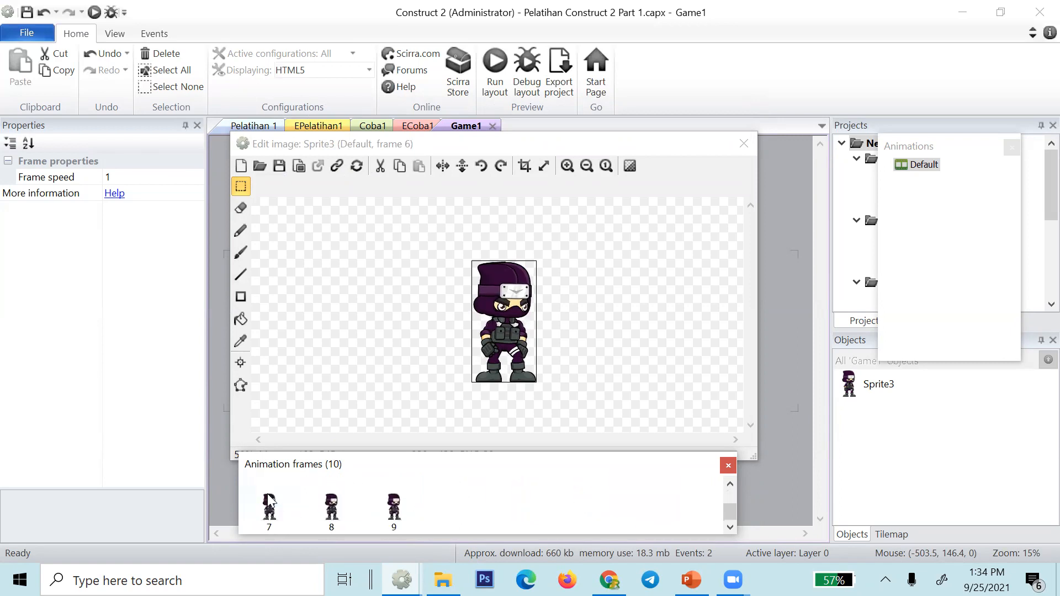
left_click(403, 514)
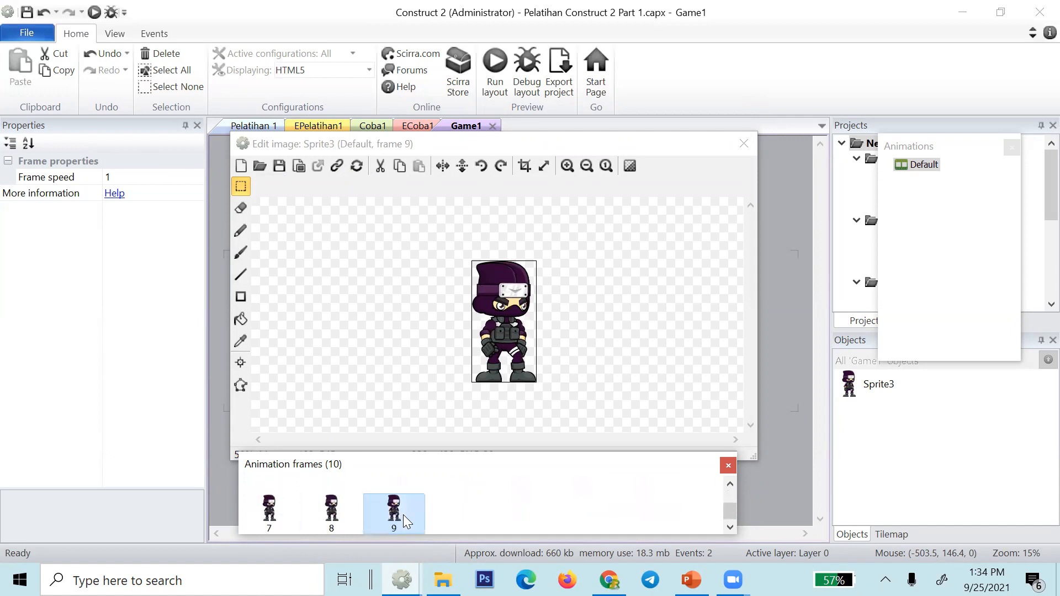
scroll(370, 513, "up", 2)
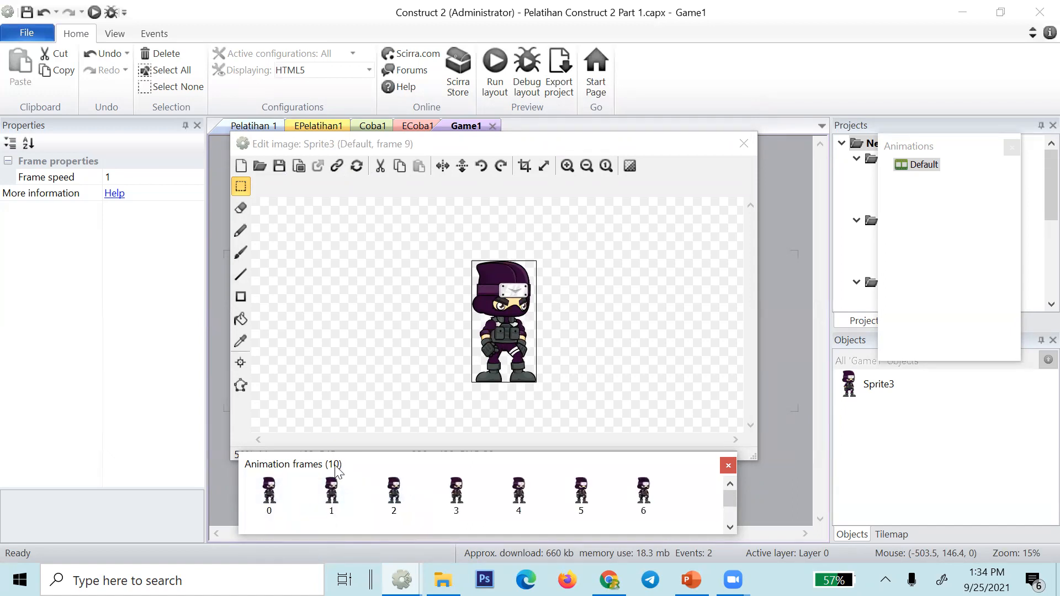
scroll(307, 501, "down", 2)
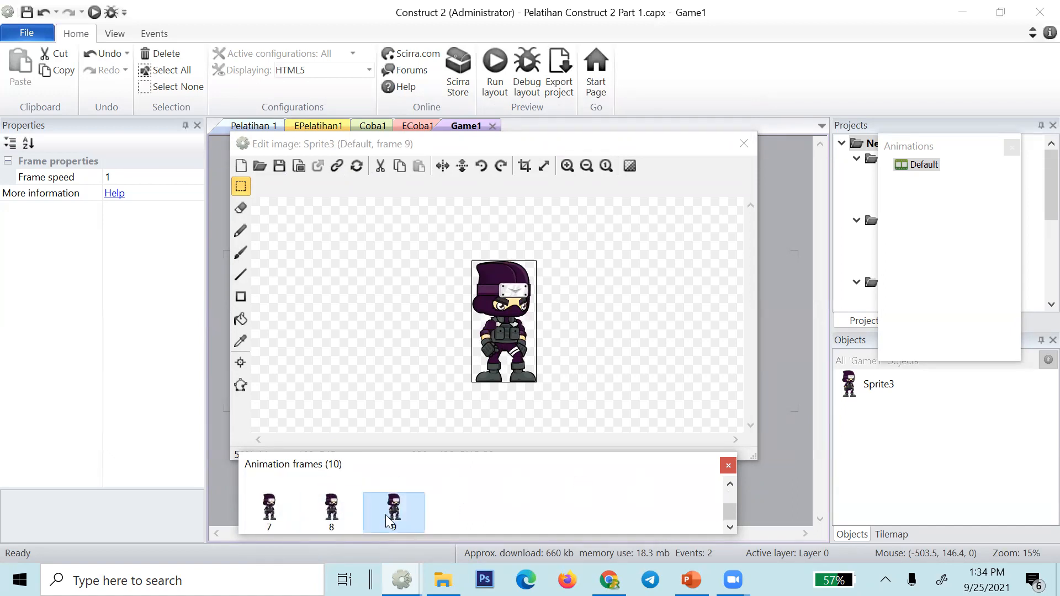
- Go back through the Default animation's frames and select frame 0
scroll(385, 515, "up", 2)
scroll(331, 505, "down", 2)
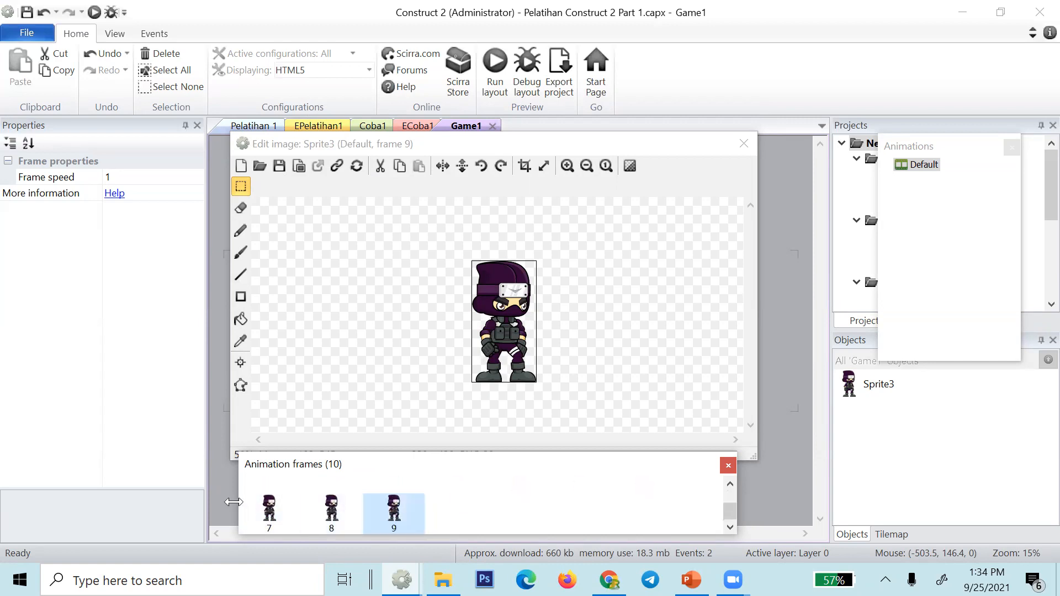
scroll(287, 506, "up", 2)
left_click(259, 500)
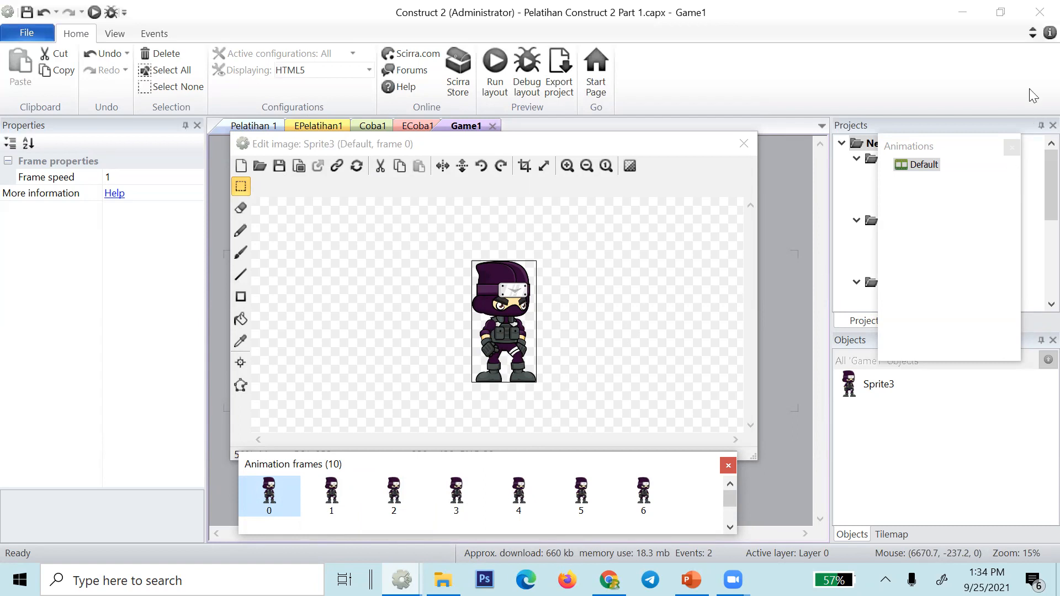
- Rename the sprite's Default animation to Idle
right_click(918, 168)
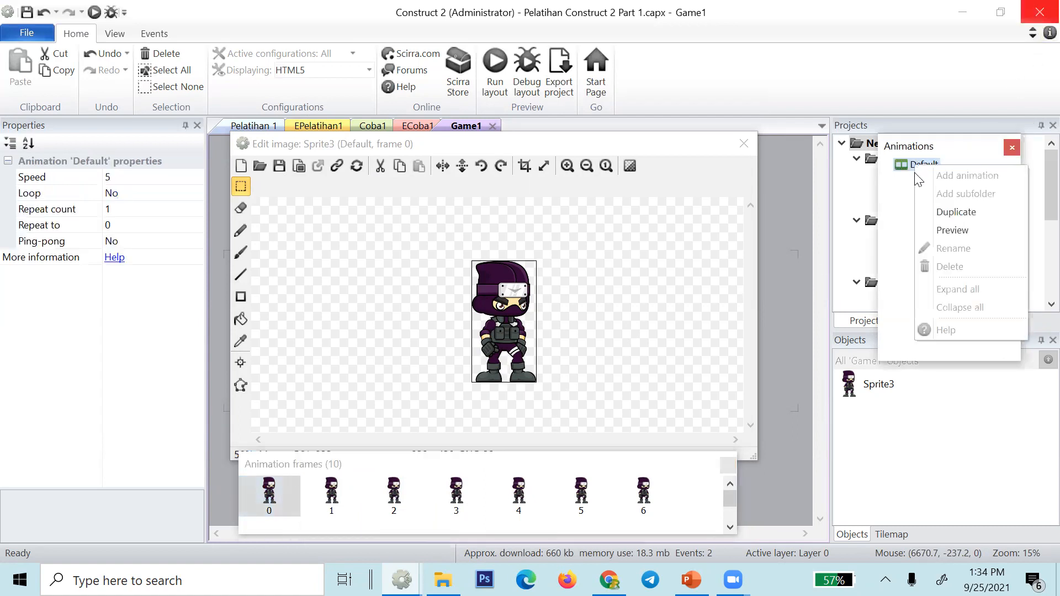
left_click(898, 207)
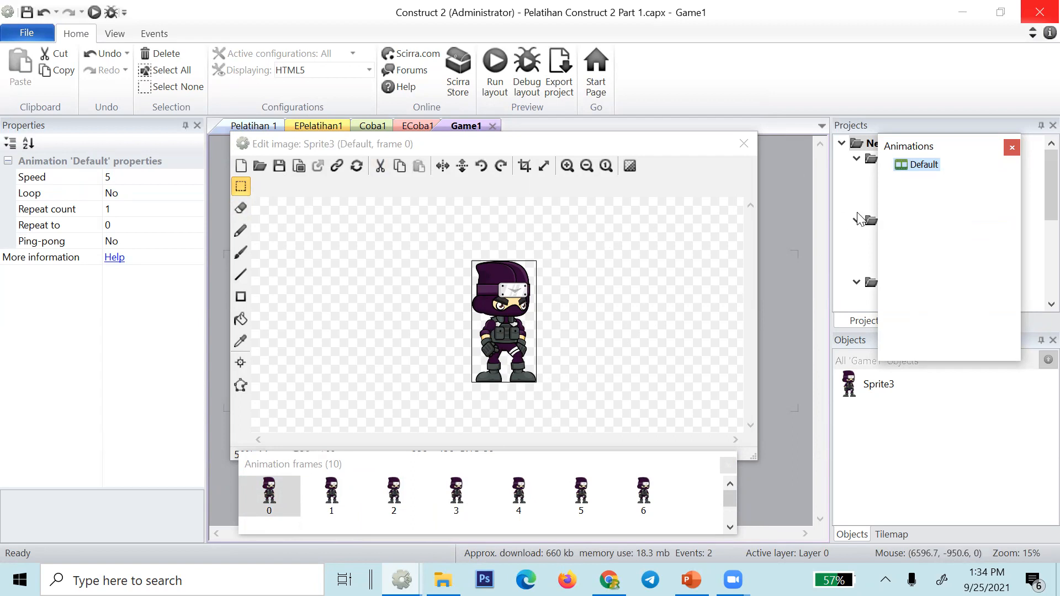
left_click(926, 167)
left_click(931, 184)
left_click(929, 166)
type("Idle")
key("Return")
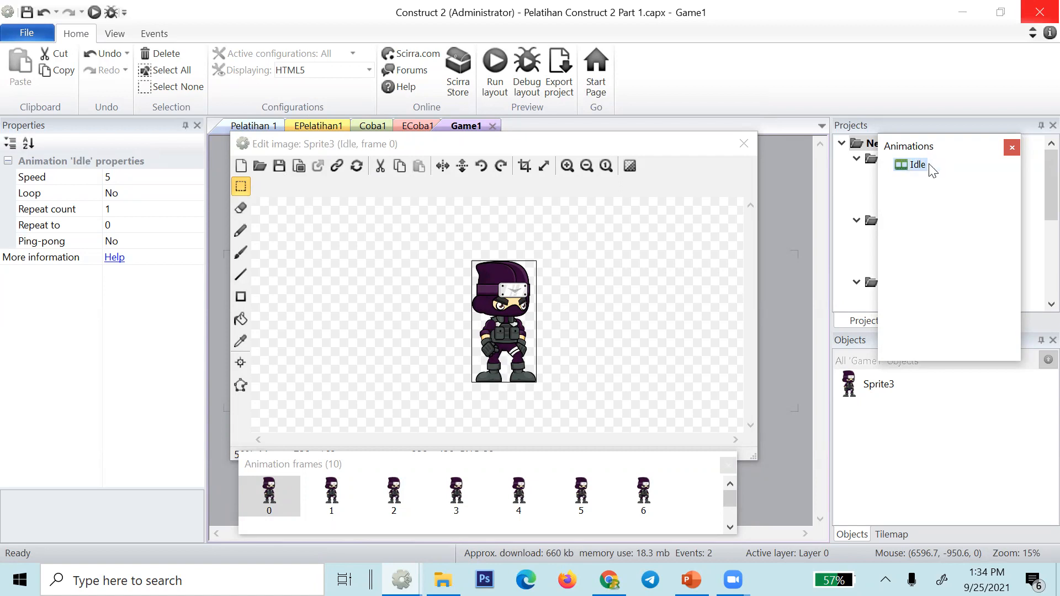
- Preview the Idle animation's playback and close the preview
right_click(913, 165)
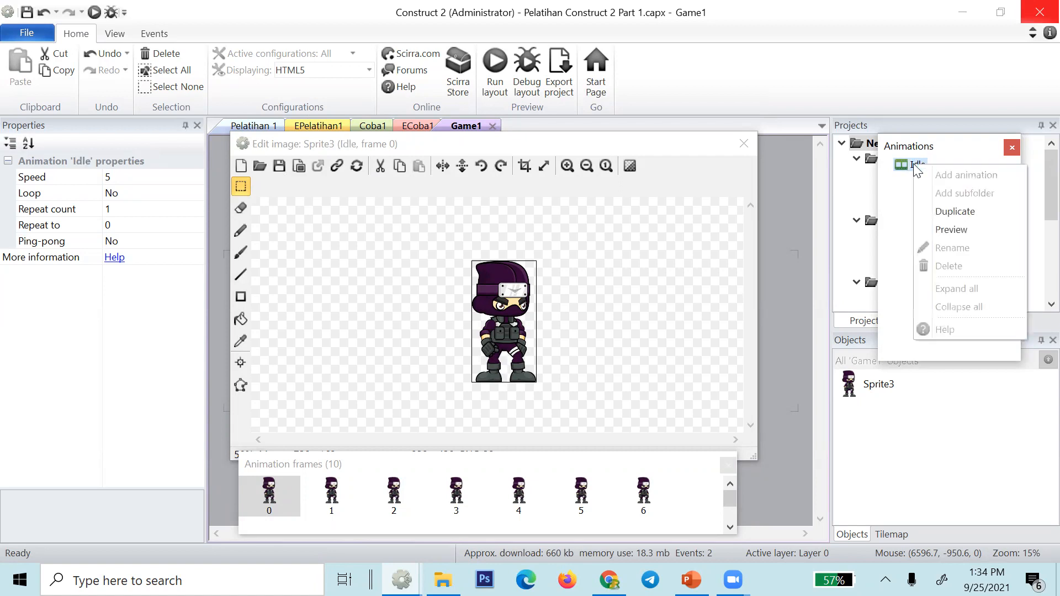
left_click(930, 230)
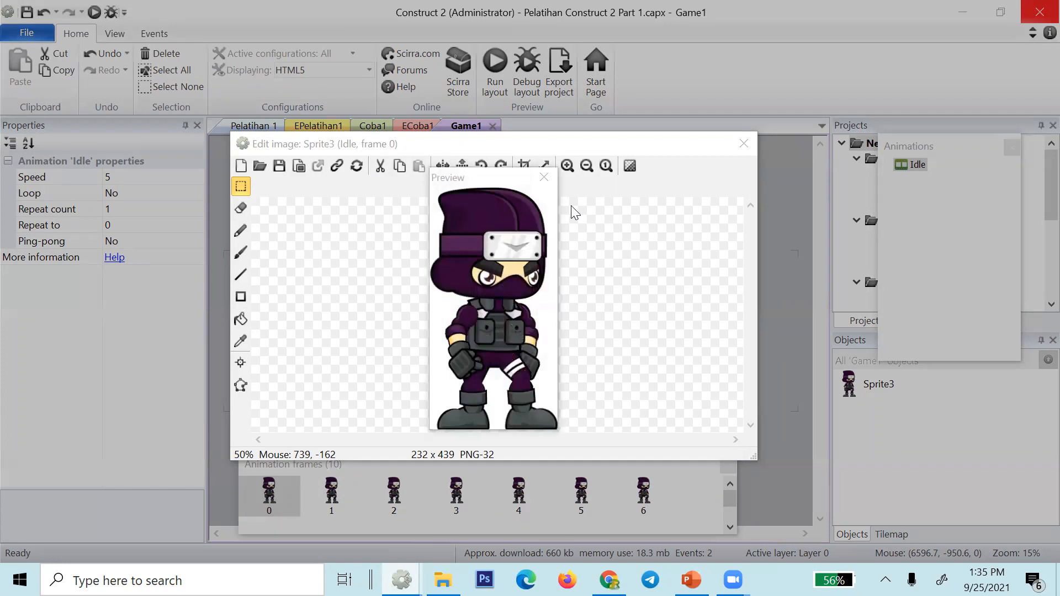
left_click(548, 181)
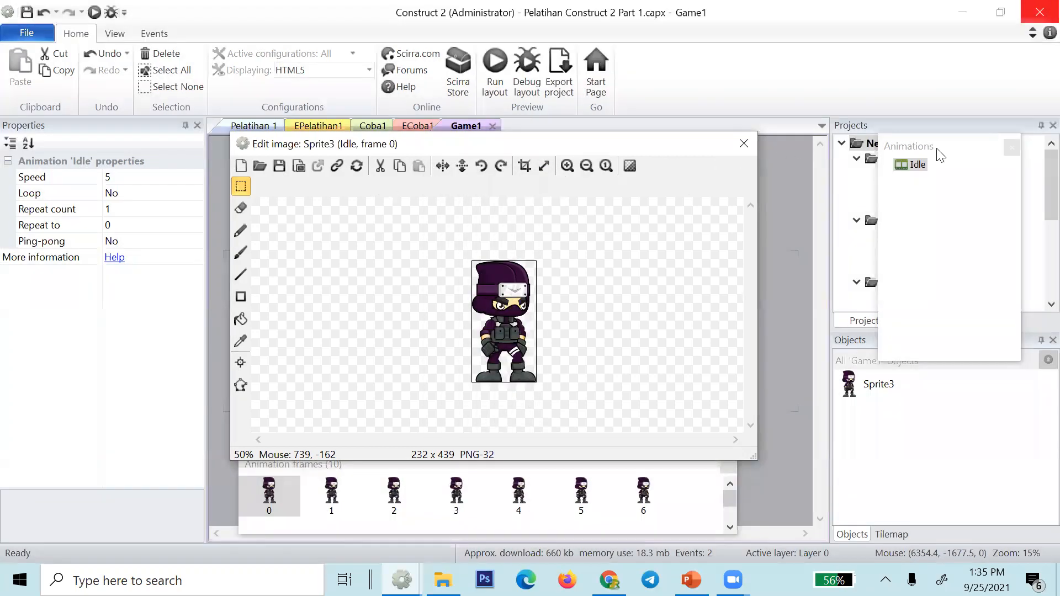
- Set the Idle animation to loop at a speed of 5
left_click(921, 159)
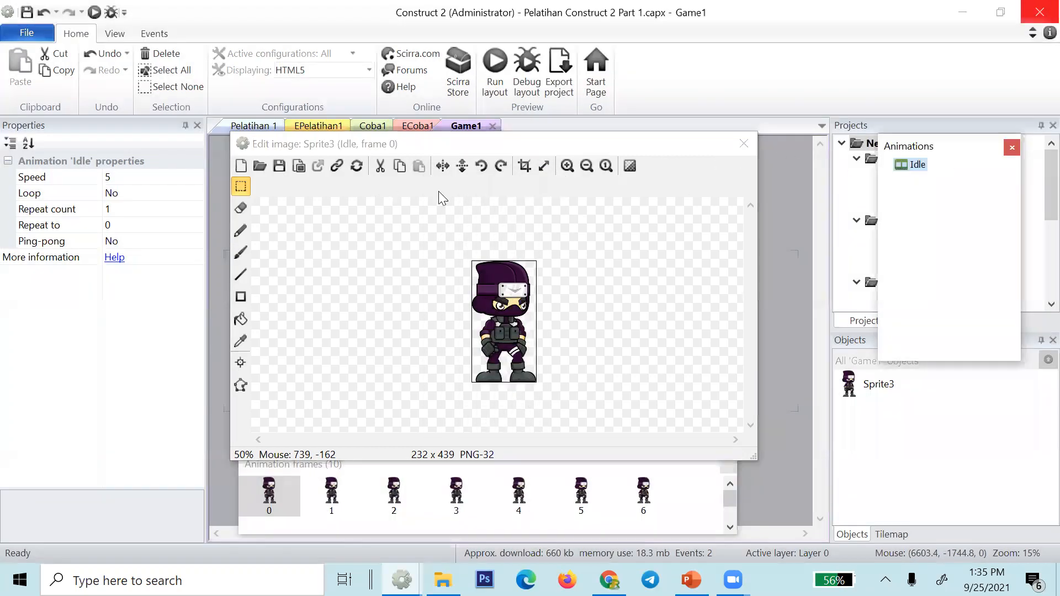
left_click(194, 194)
left_click(194, 194)
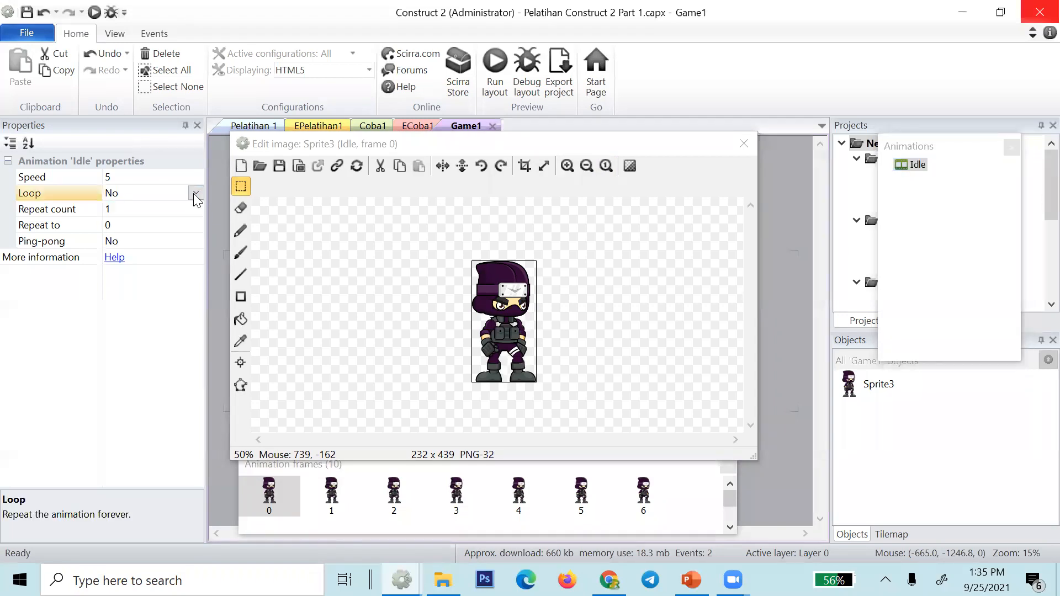
left_click(196, 193)
left_click(188, 212)
left_click(187, 177)
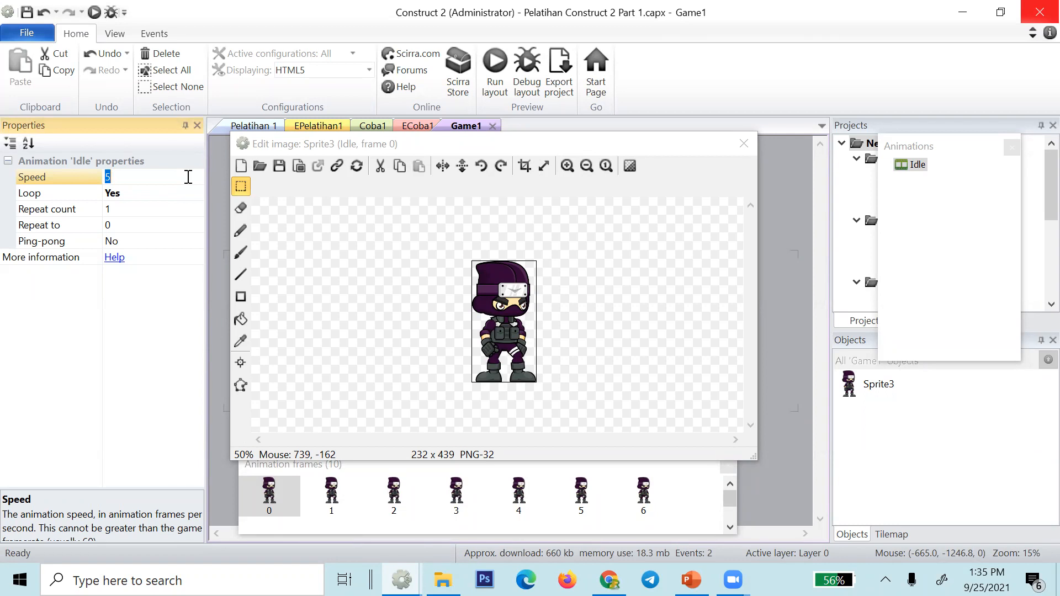
type("1")
key("BackSpace")
type("5")
left_click(128, 193)
left_click(150, 181)
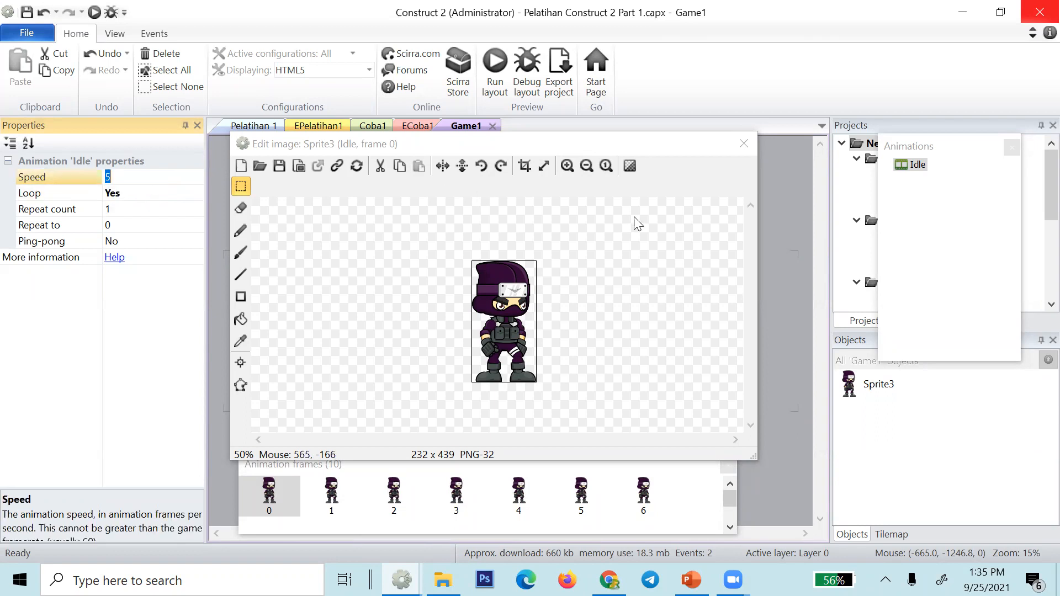
- Preview the looping Idle animation and close the sprite's image editor
right_click(923, 165)
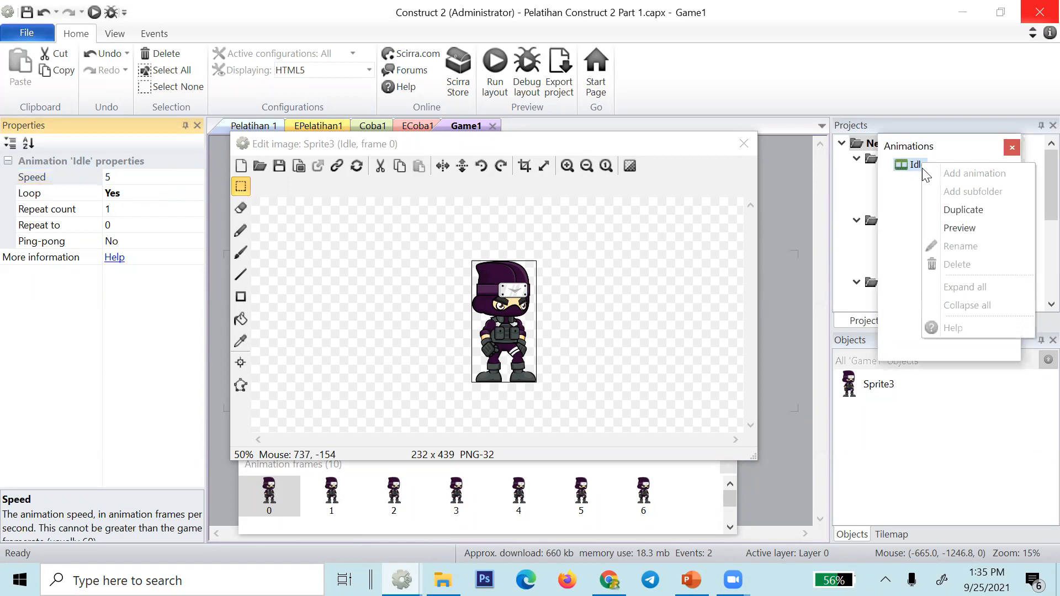
left_click(955, 228)
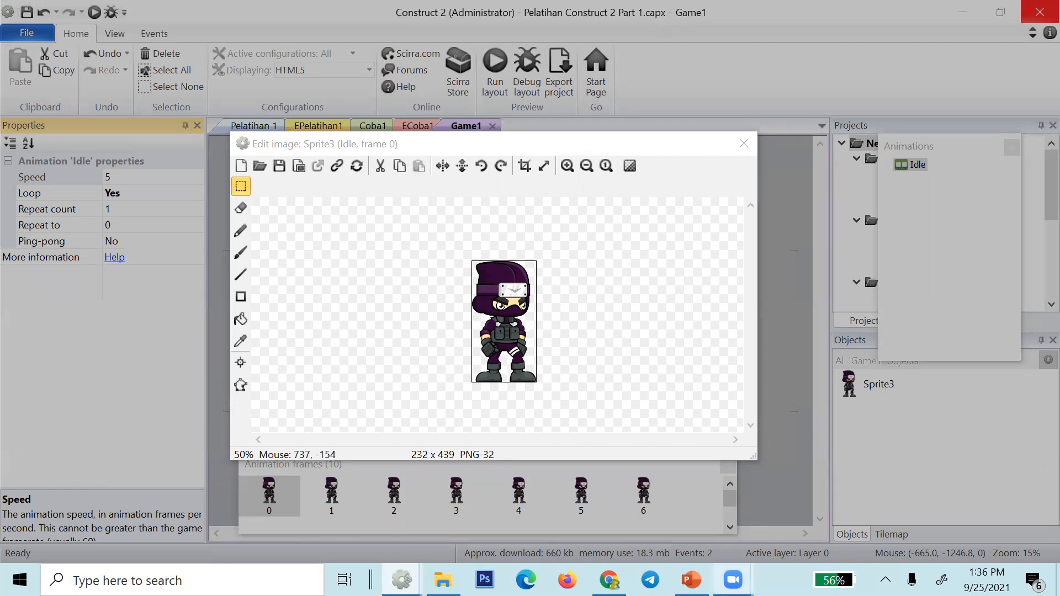
mouse_move(732, 580)
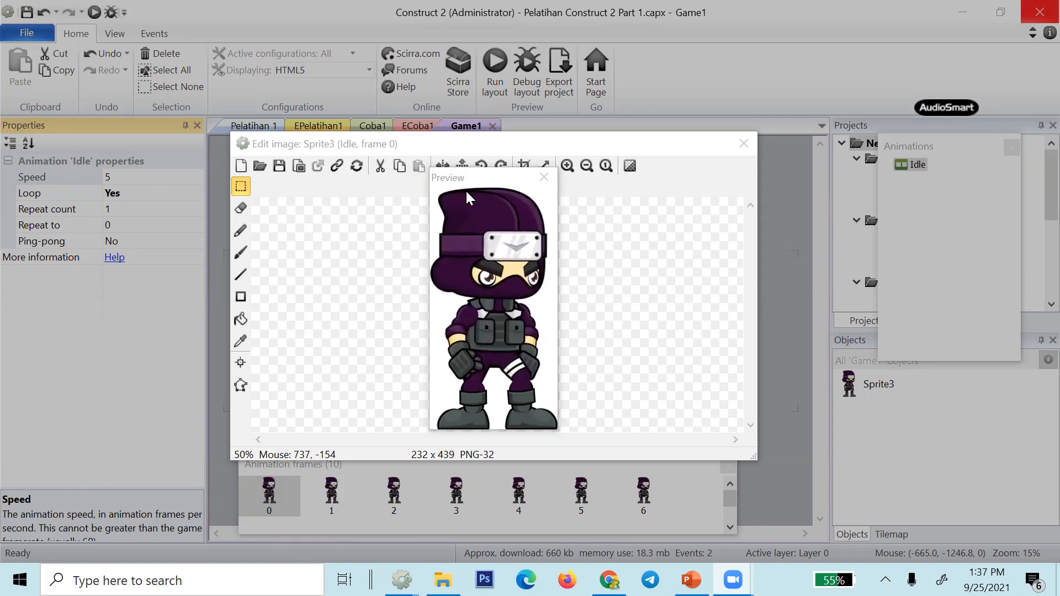
left_click(543, 179)
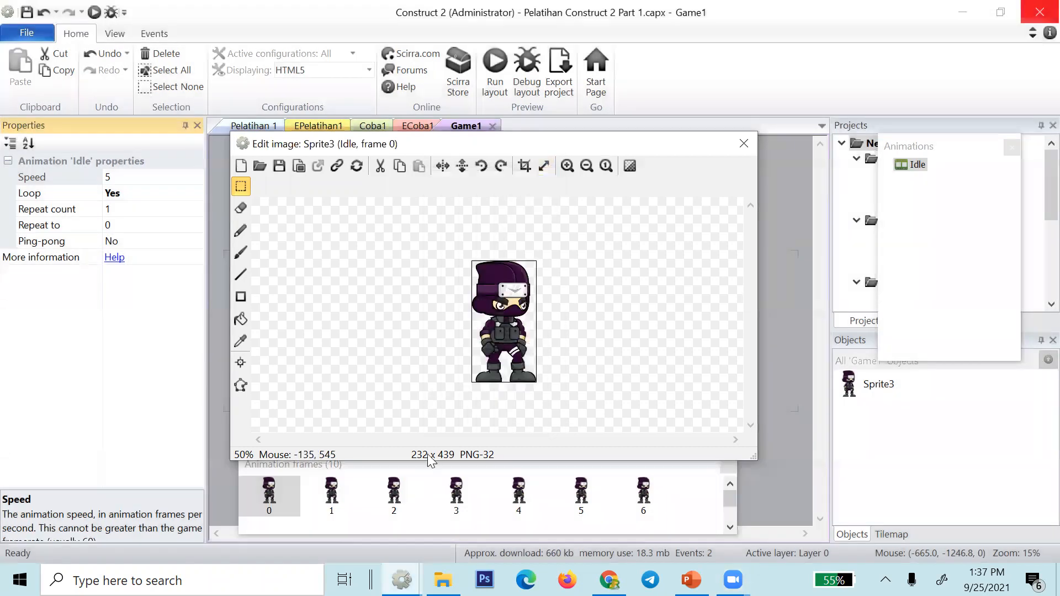
left_click(283, 492)
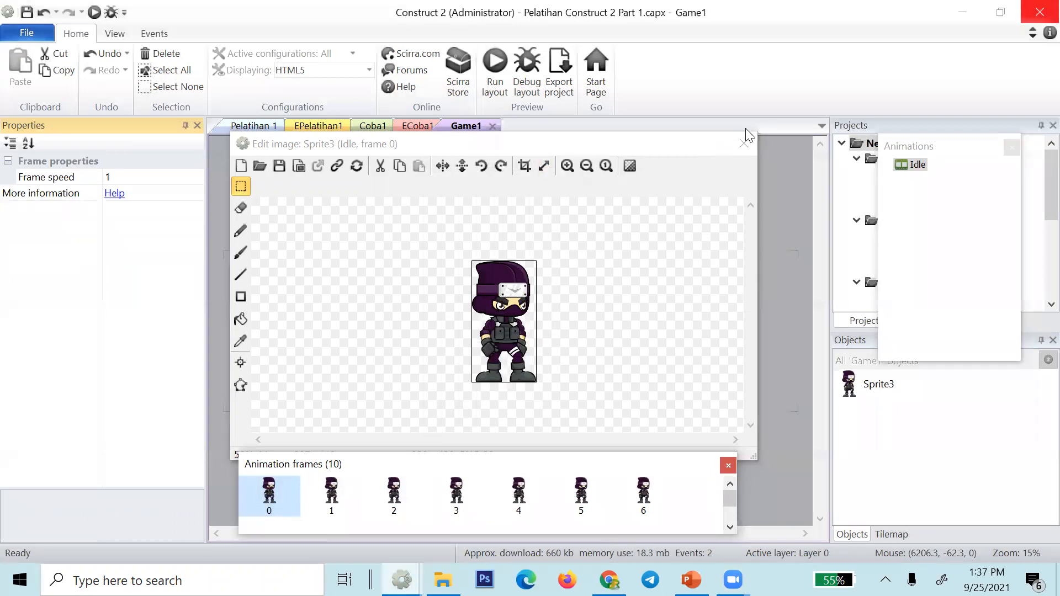
left_click(745, 144)
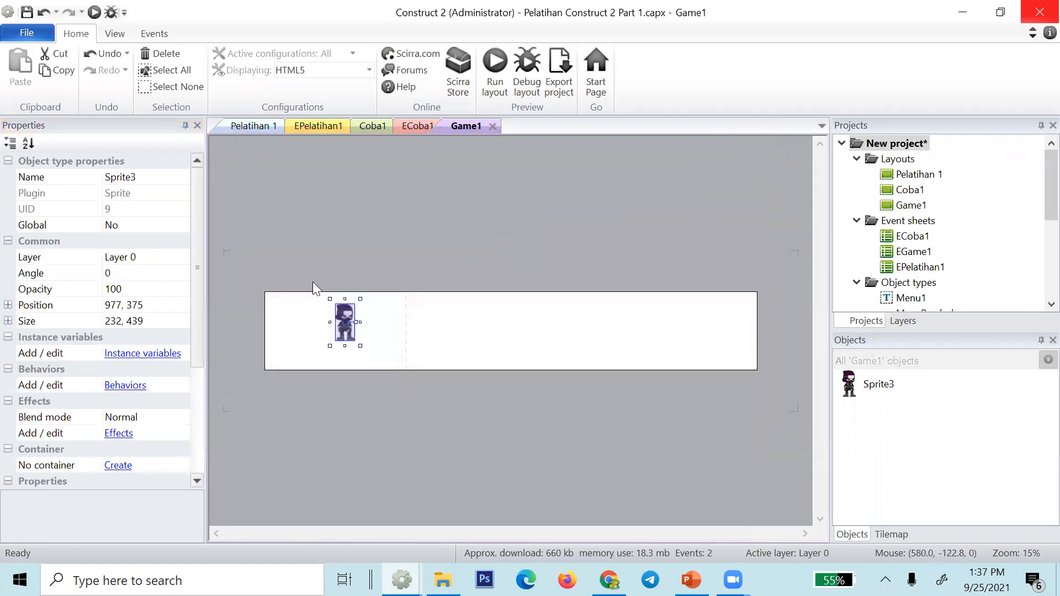
- Move the ninja sprite toward the lower left of the Game1 layout, to about 469, 634
scroll(317, 339, "up", 4, "ctrl")
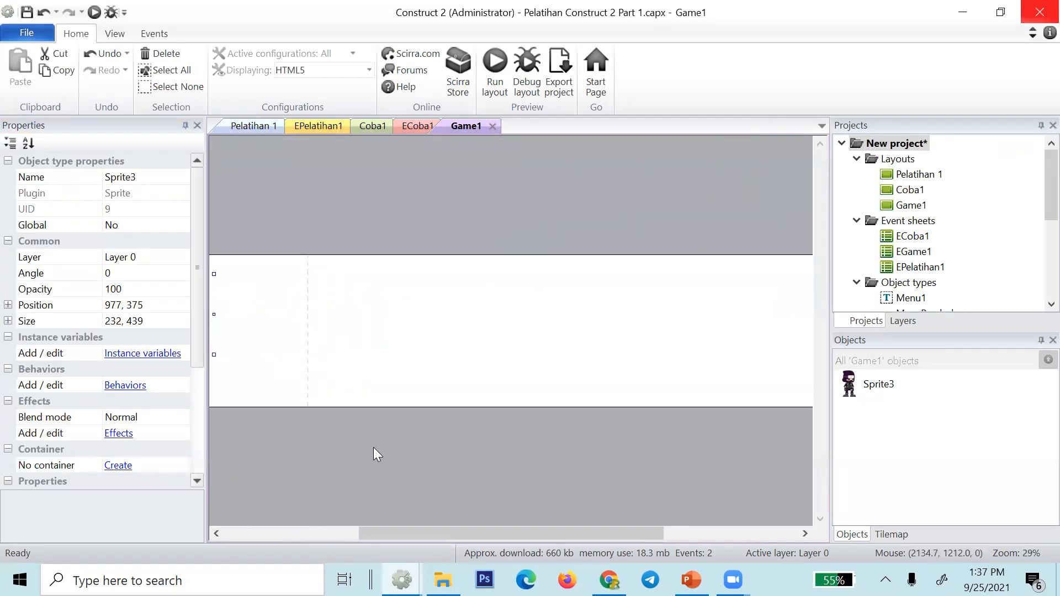
left_click_drag(437, 532, 295, 523)
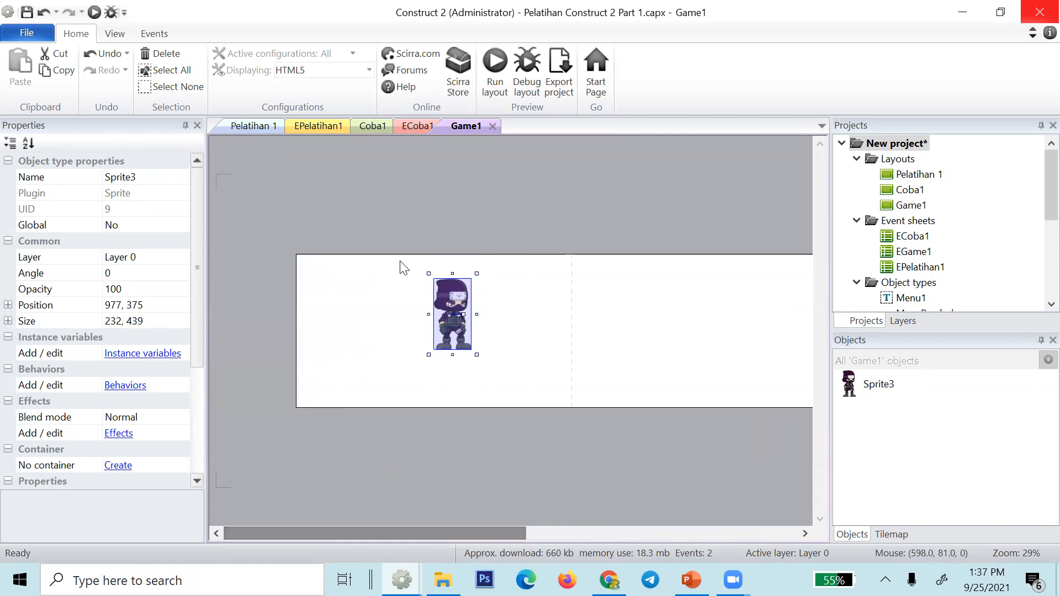
scroll(373, 338, "up", 2, "ctrl")
left_click_drag(438, 297, 332, 356)
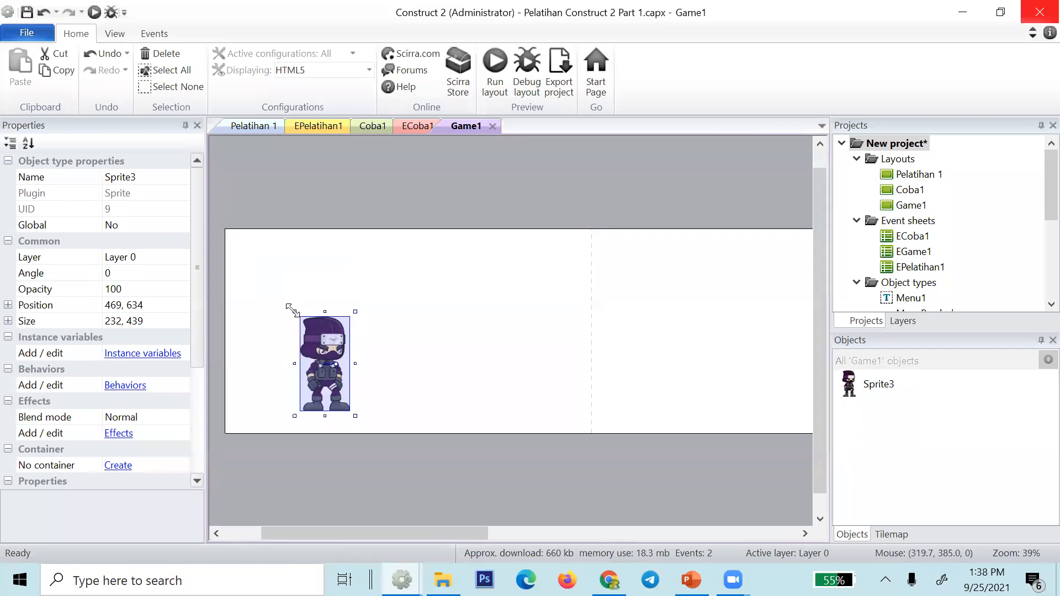
- Shrink the ninja sprite proportionally to about 71 × 135 and place it near the layout's lower-left corner at about 132, 736
left_click(298, 459)
left_click(315, 351)
left_click_drag(294, 313, 261, 389, "shift")
left_click(242, 489)
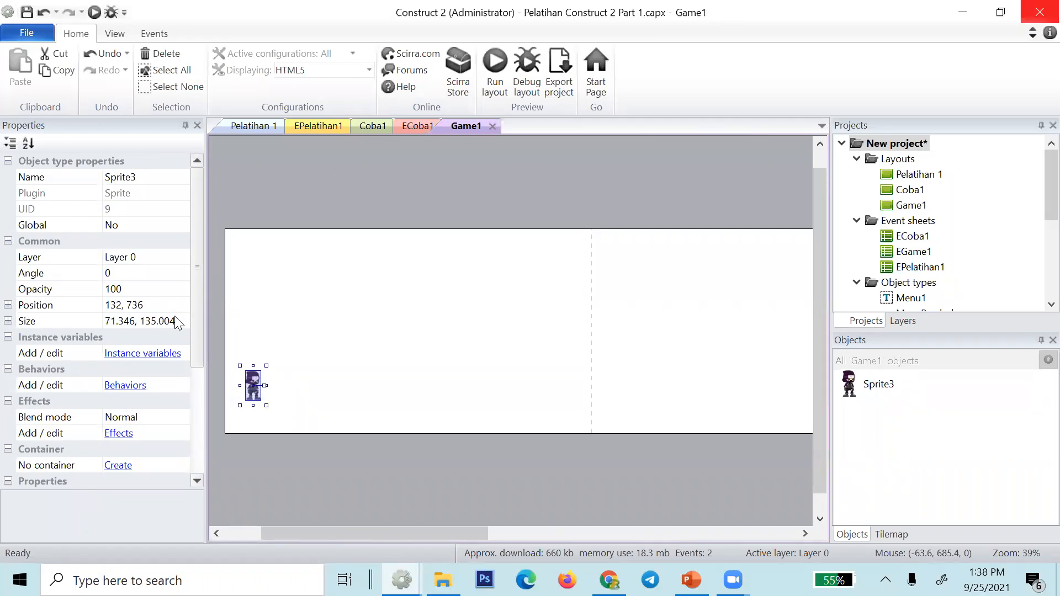
- Set the ninja sprite's size to exactly 71, 135
left_click(129, 322)
left_click(134, 322)
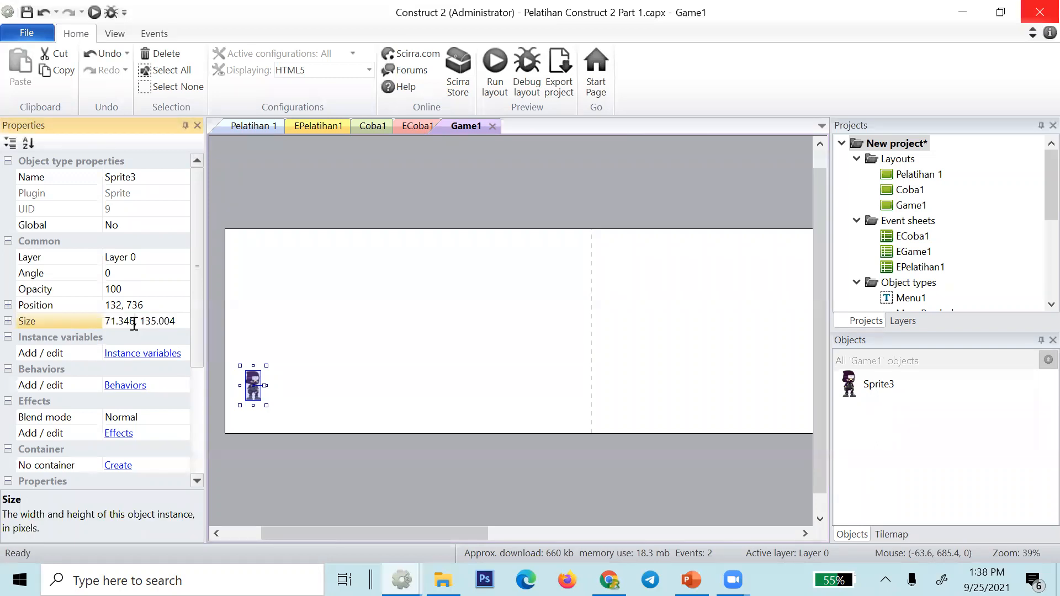
left_click_drag(134, 322, 96, 321)
type("71")
left_click(175, 320)
key("BackSpace")
key("BackSpace")
key("BackSpace")
left_click(263, 467)
left_click(254, 383)
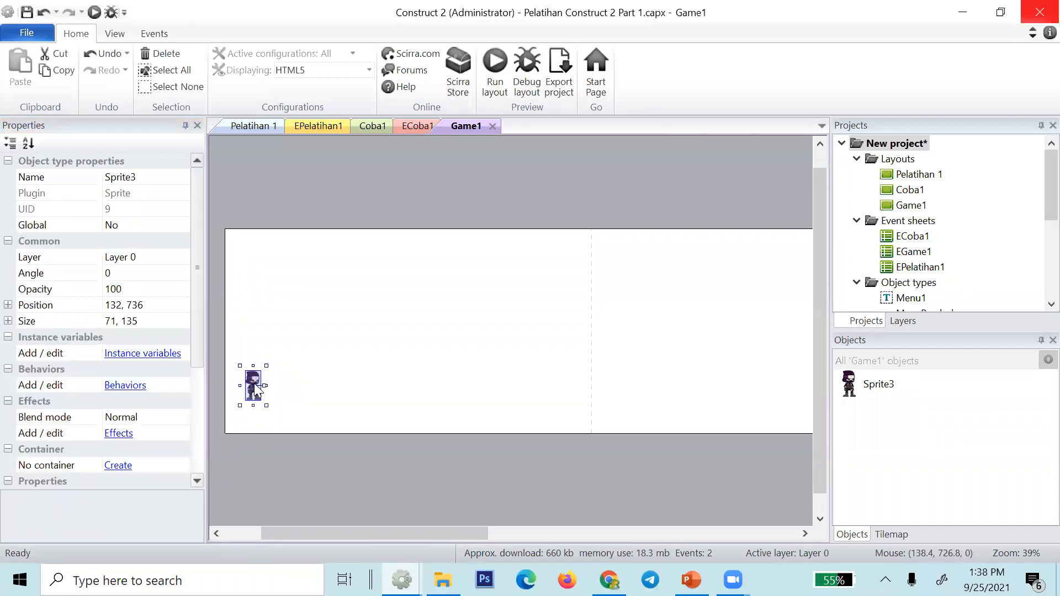
double_click(255, 387)
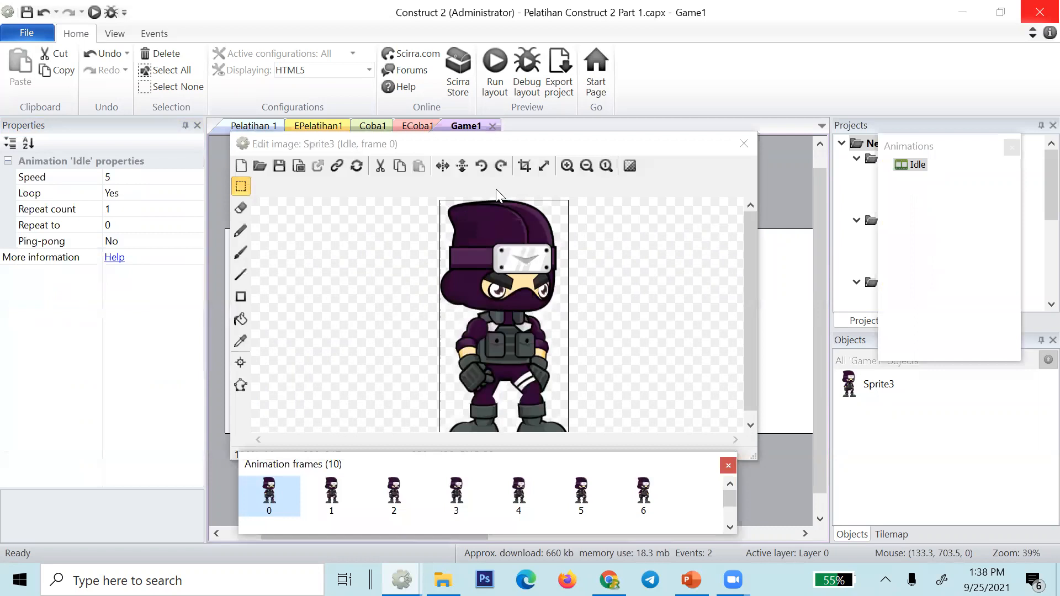
left_click(537, 172)
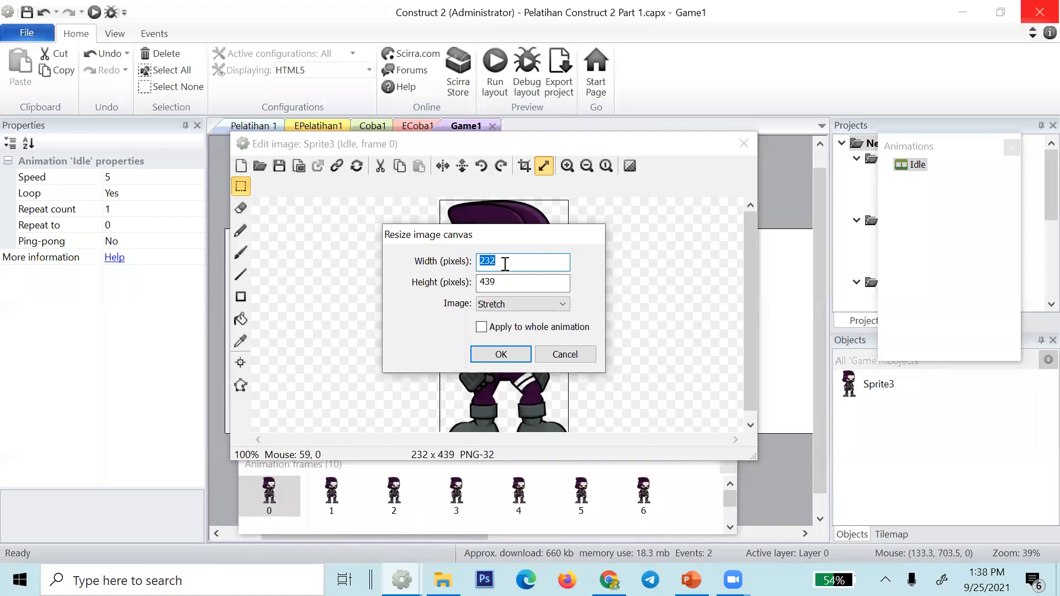
type("7")
key("Tab")
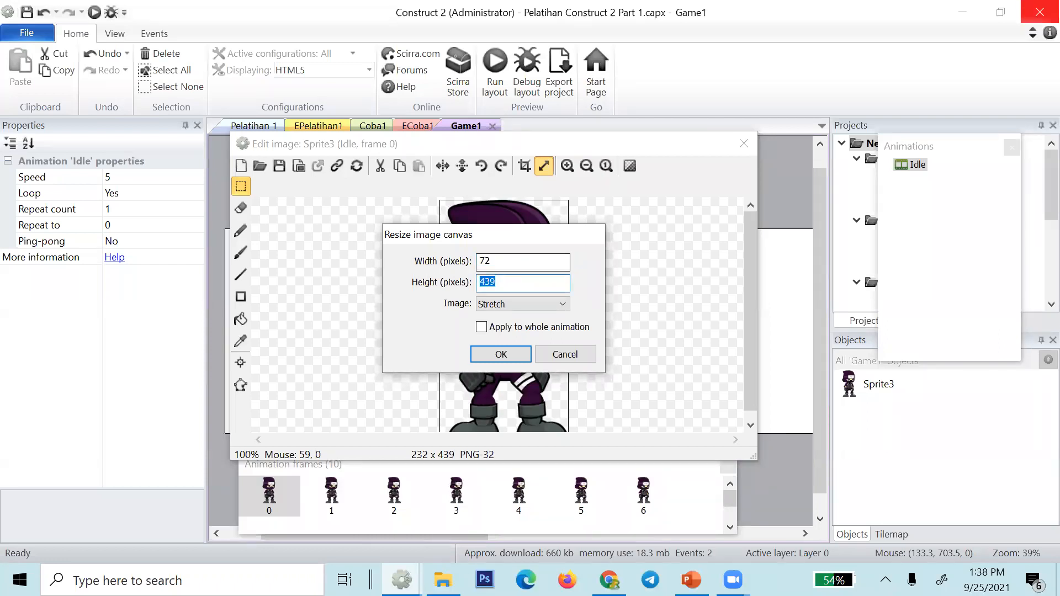
left_click(548, 358)
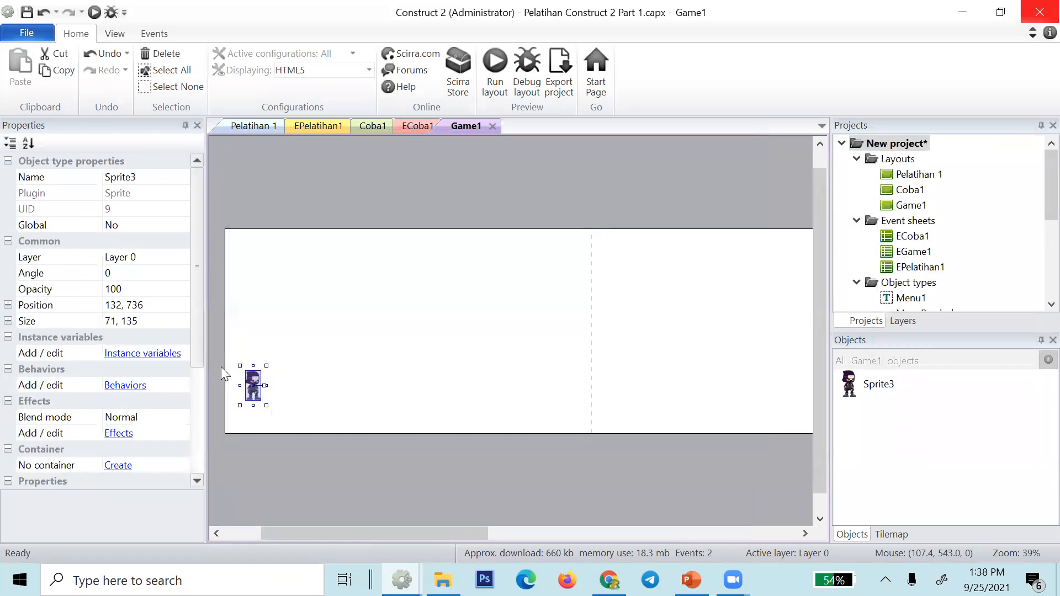
double_click(251, 372)
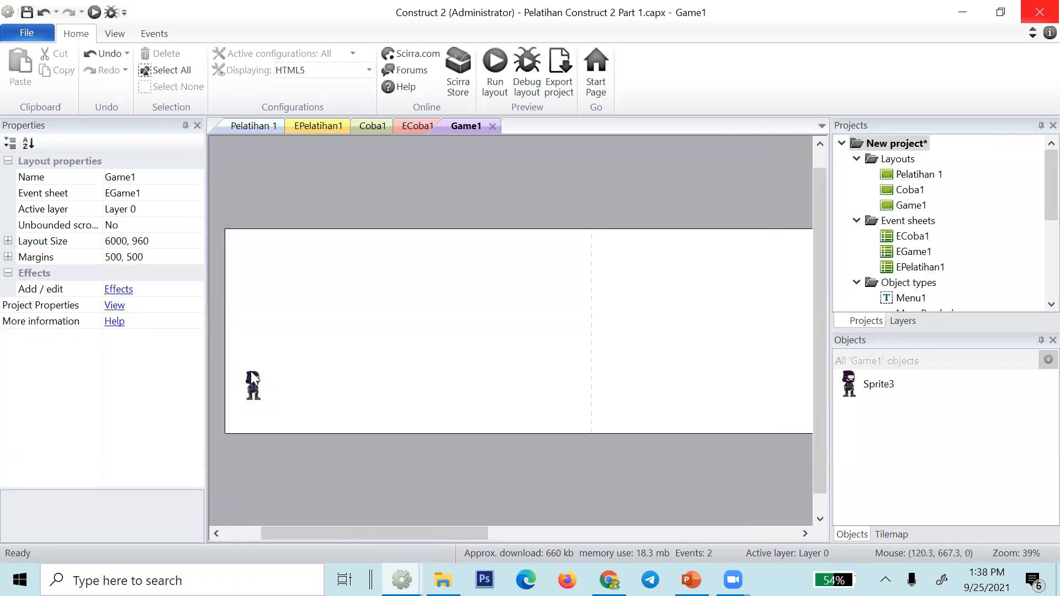
left_click(710, 481)
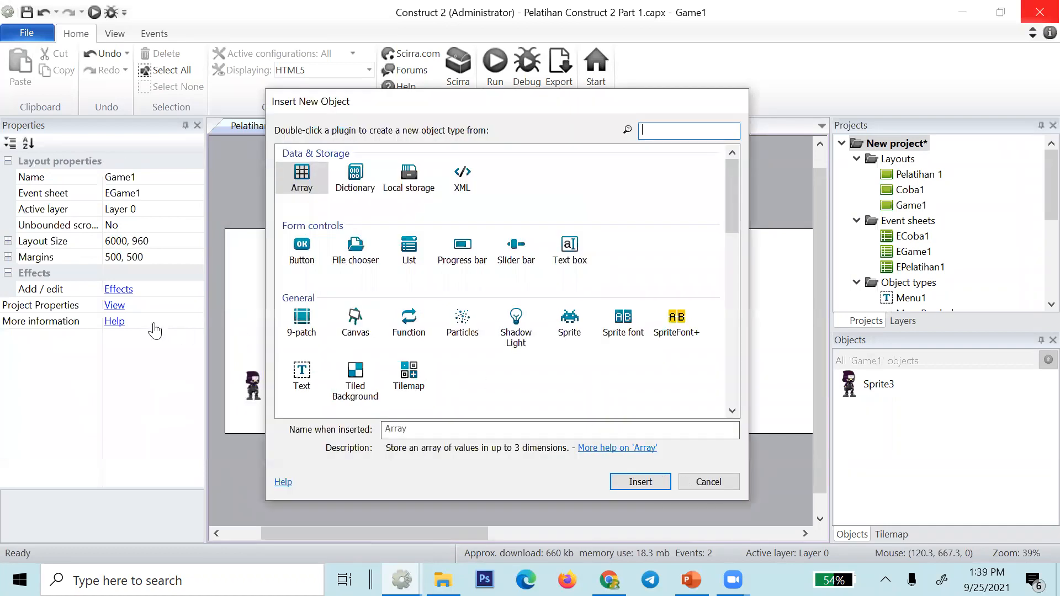
- Resize the image canvas of the ninja sprite's whole Idle animation to 71 × 135 pixels with the image stretched
left_click(253, 380)
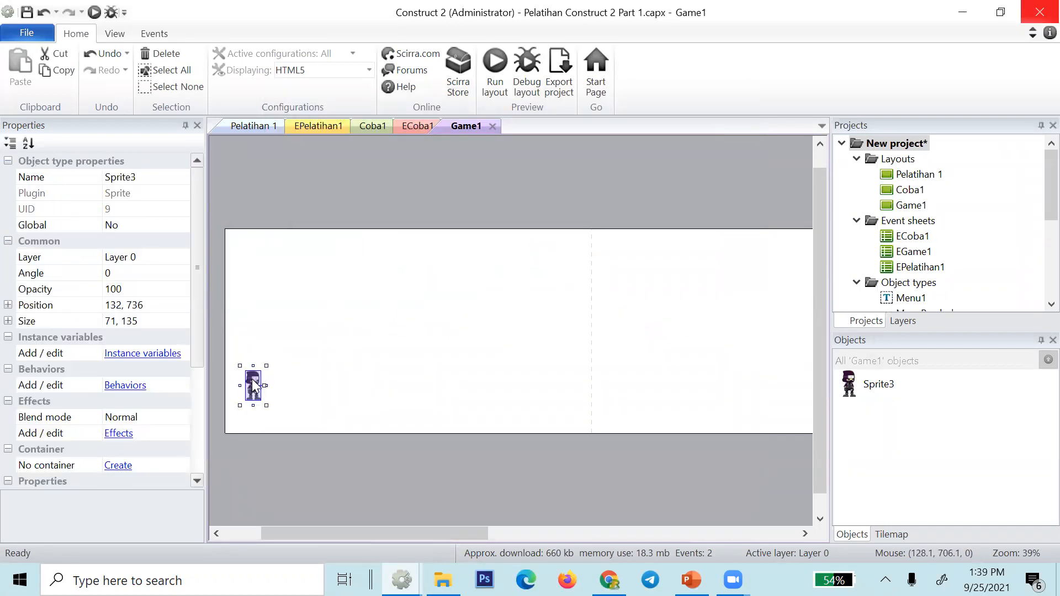
double_click(253, 382)
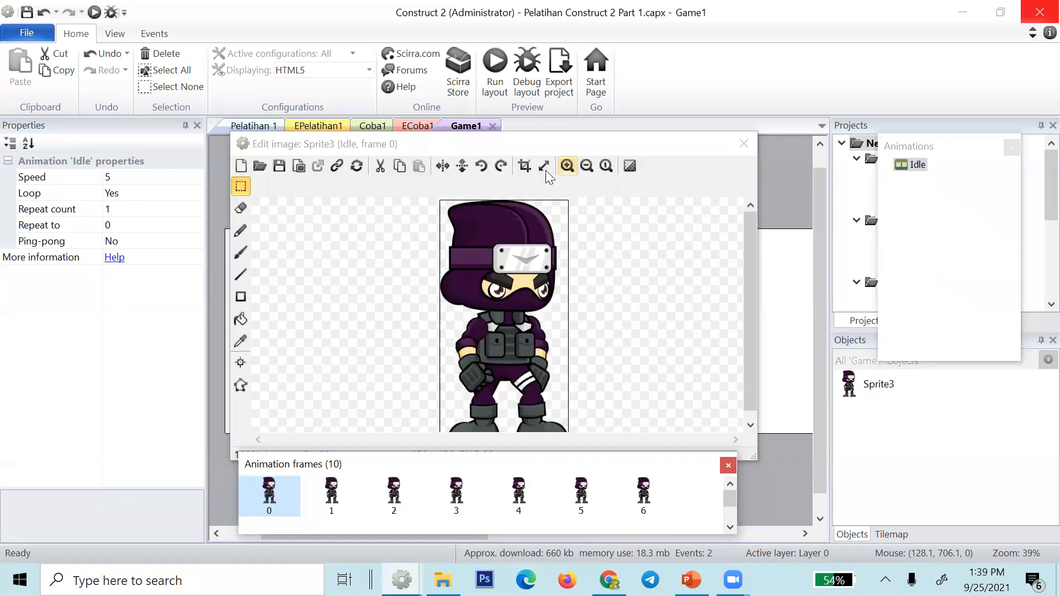
left_click(545, 167)
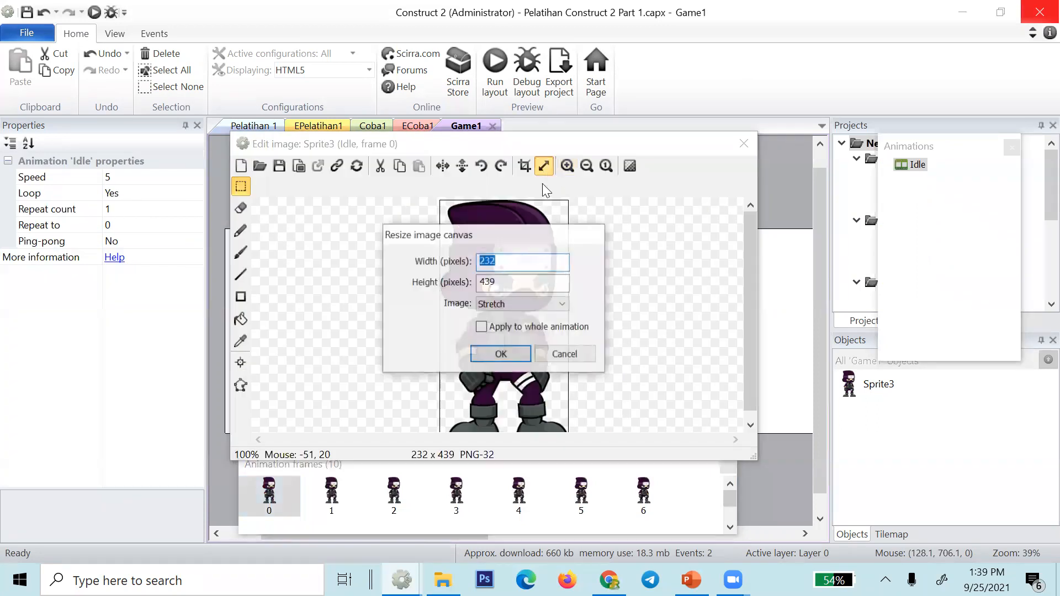
type("71")
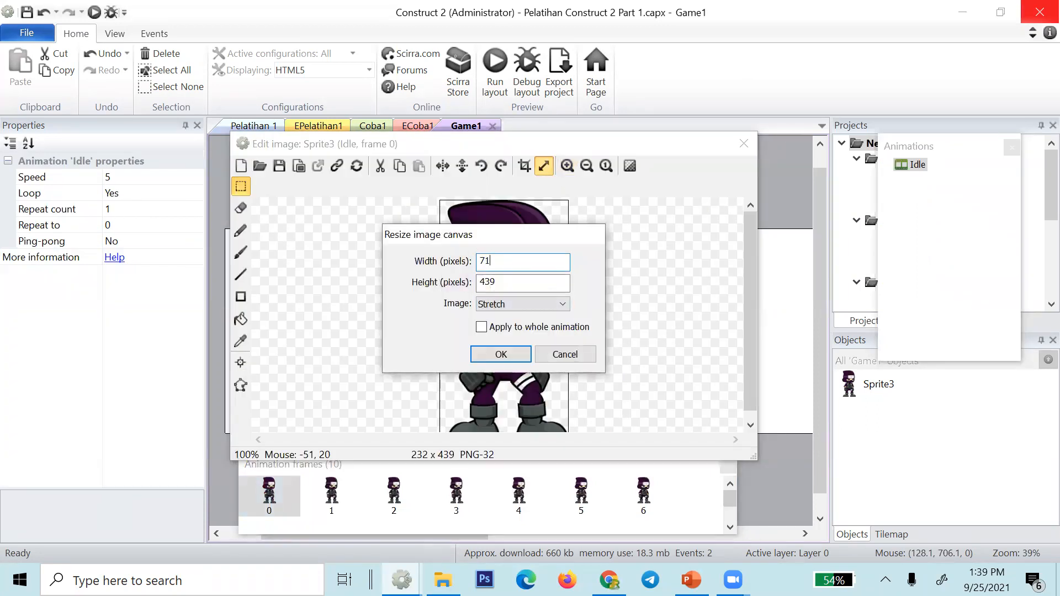
double_click(506, 280)
type("135")
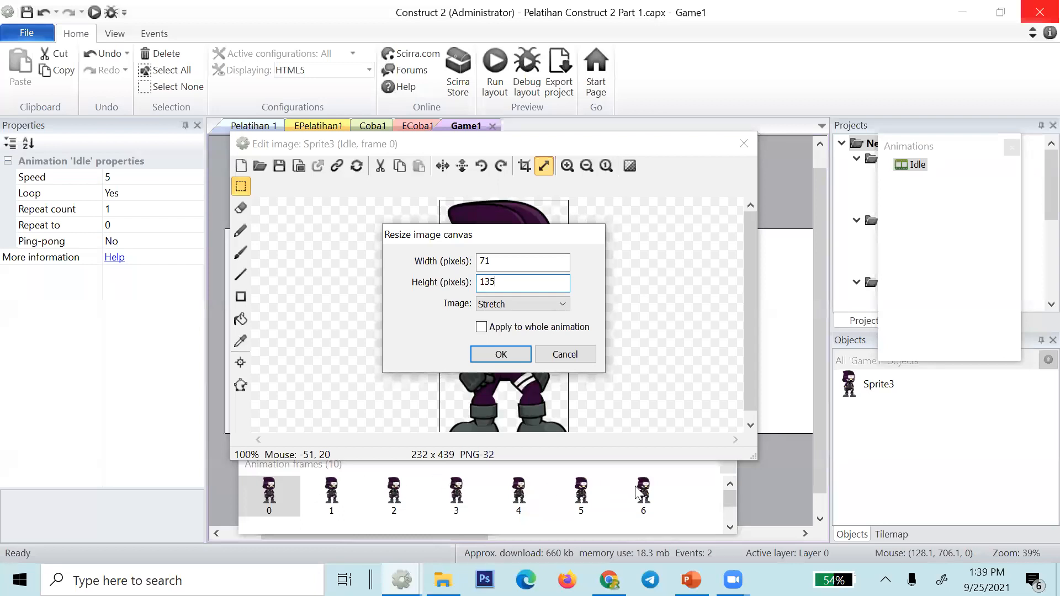
left_click(481, 327)
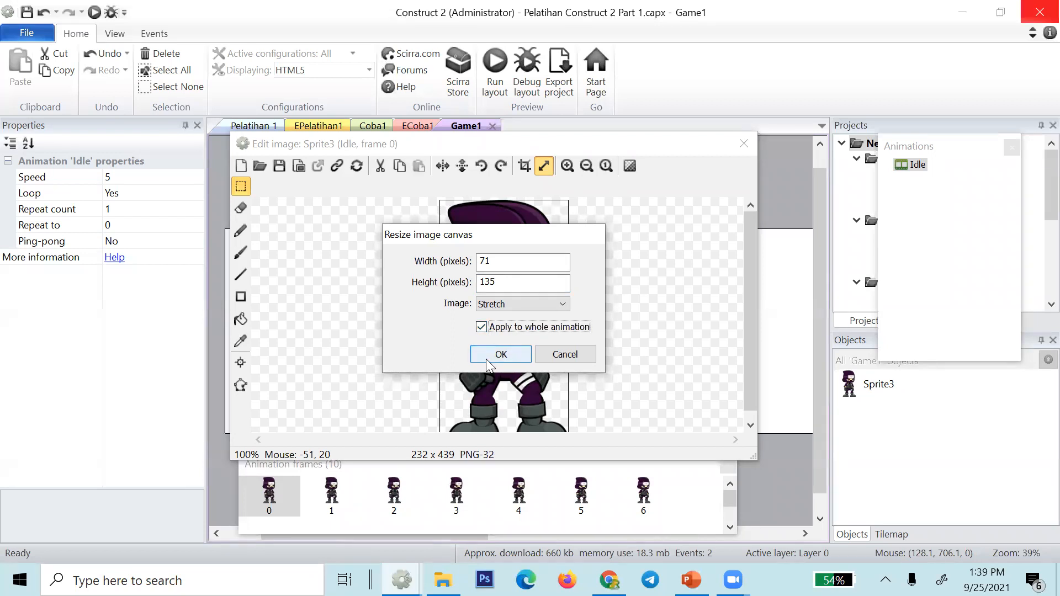
left_click(485, 356)
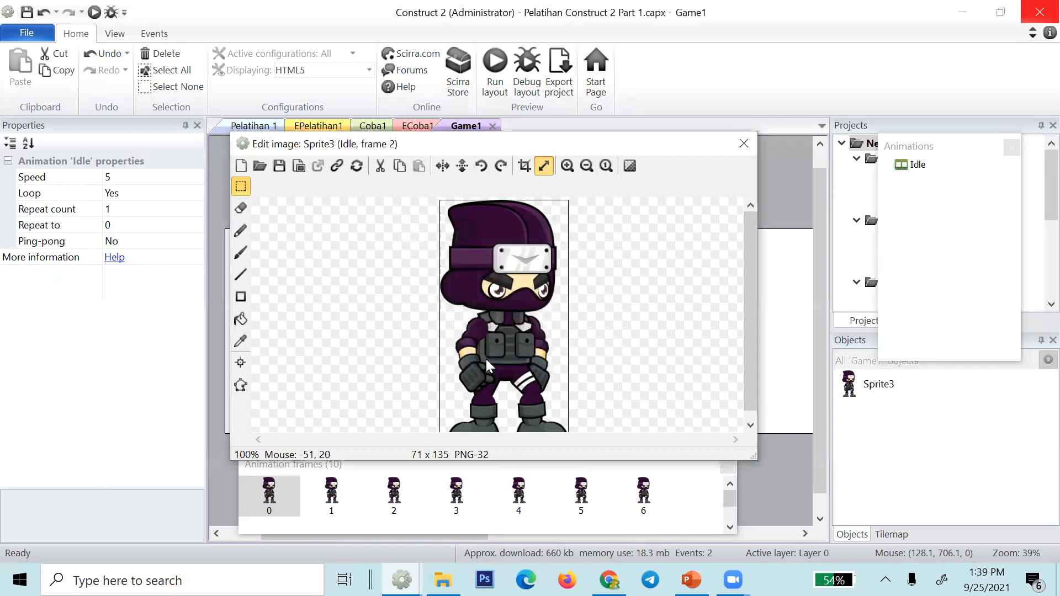
- Check the size of the Idle animation frames 0 through 9, and close the sprite's image editor
left_click(325, 492)
left_click(262, 494)
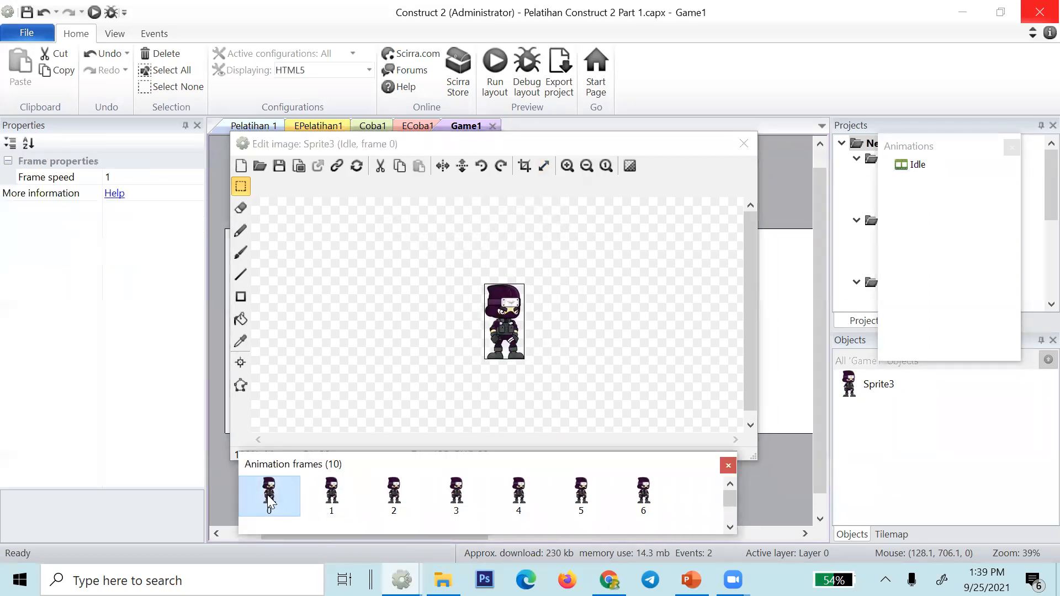
left_click(315, 495)
left_click(387, 499)
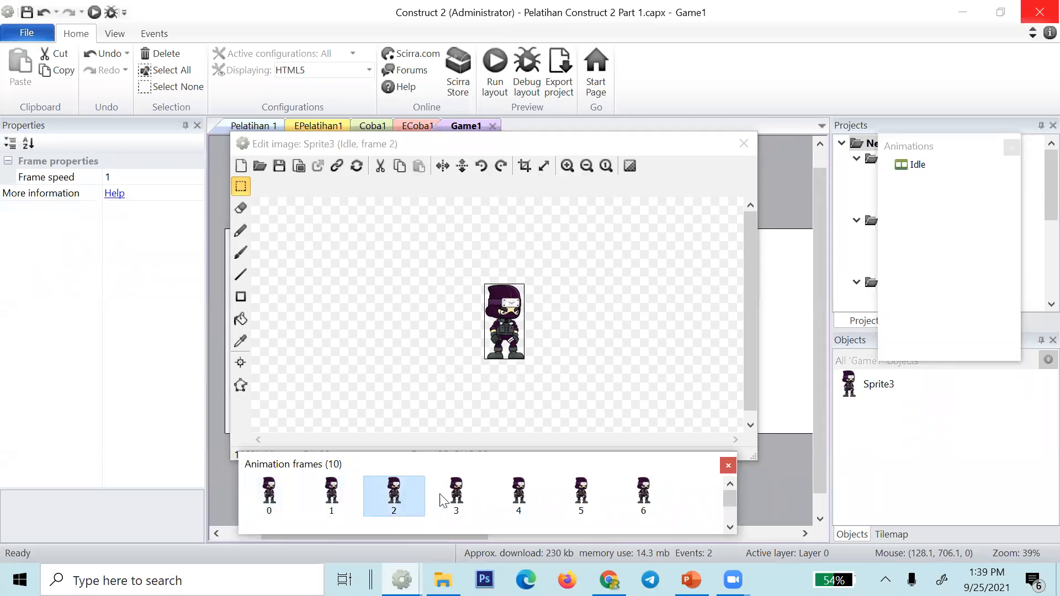
left_click(461, 497)
left_click(509, 492)
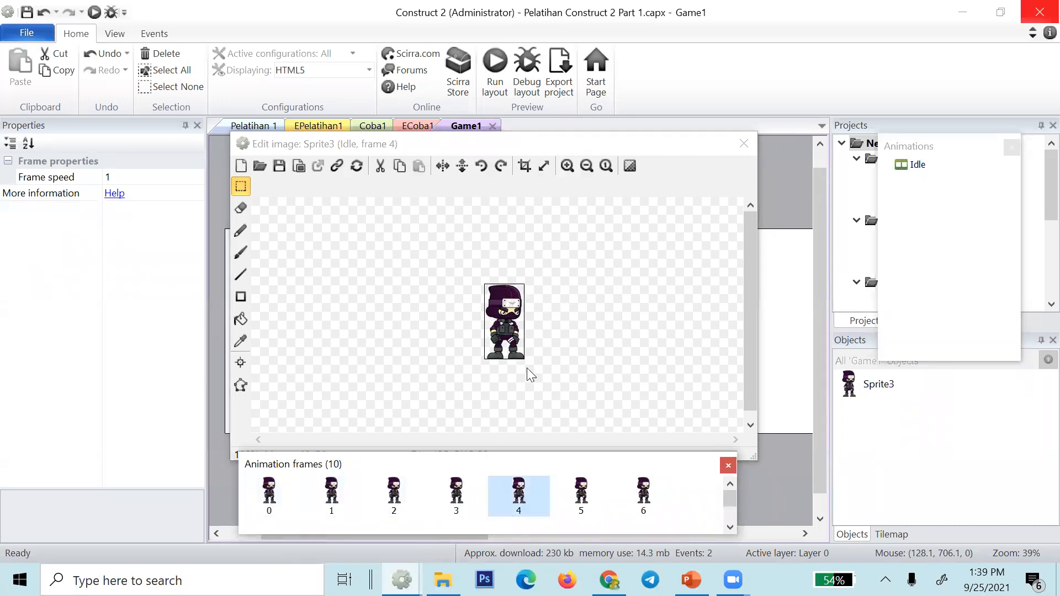
left_click(585, 493)
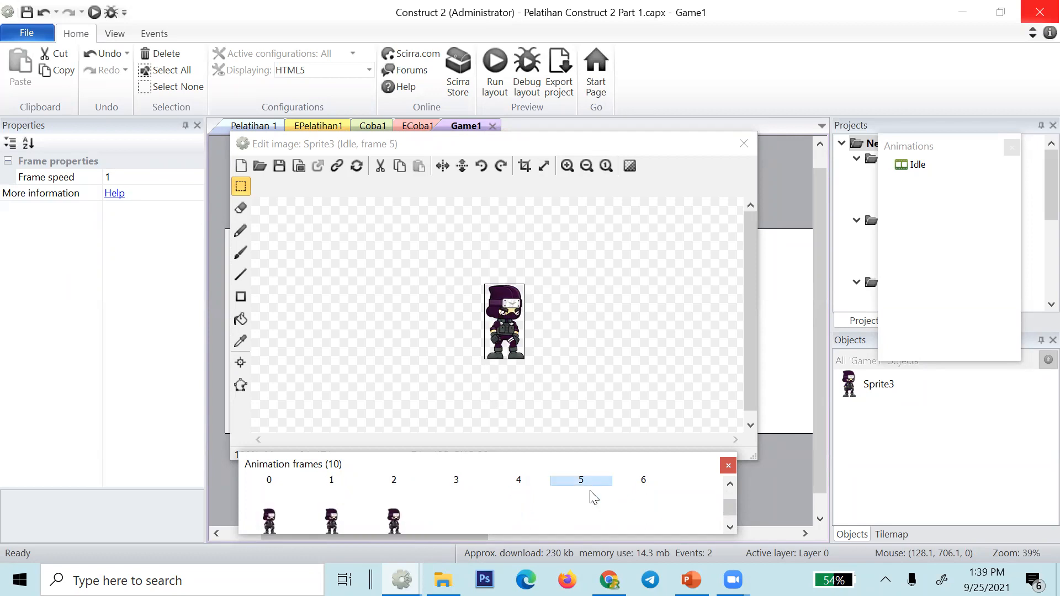
key("Right")
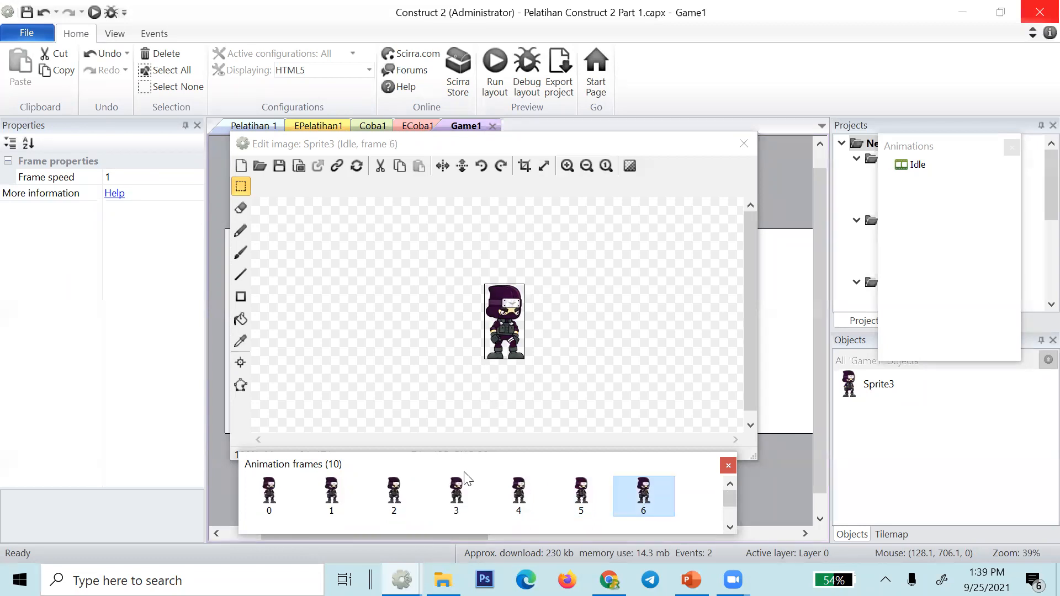
key("Right")
key("Right")
key("Right")
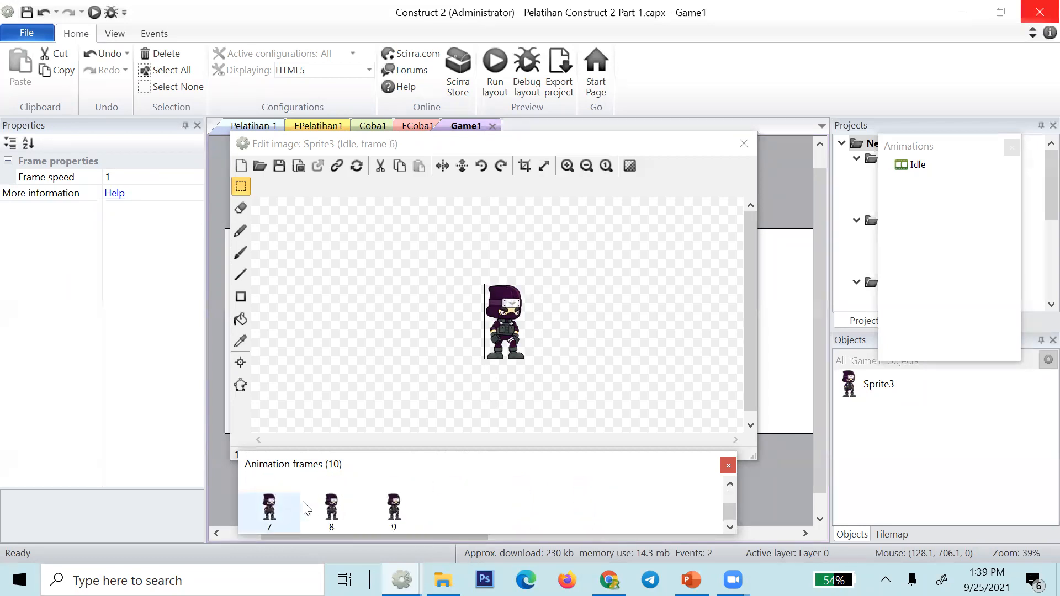
left_click(334, 508)
left_click(384, 503)
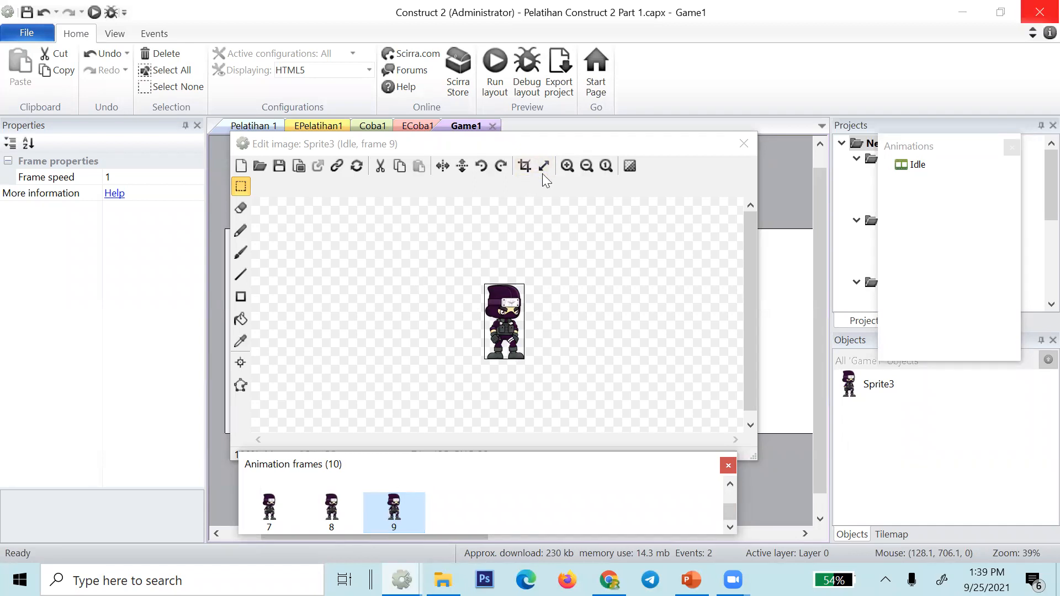
left_click(742, 145)
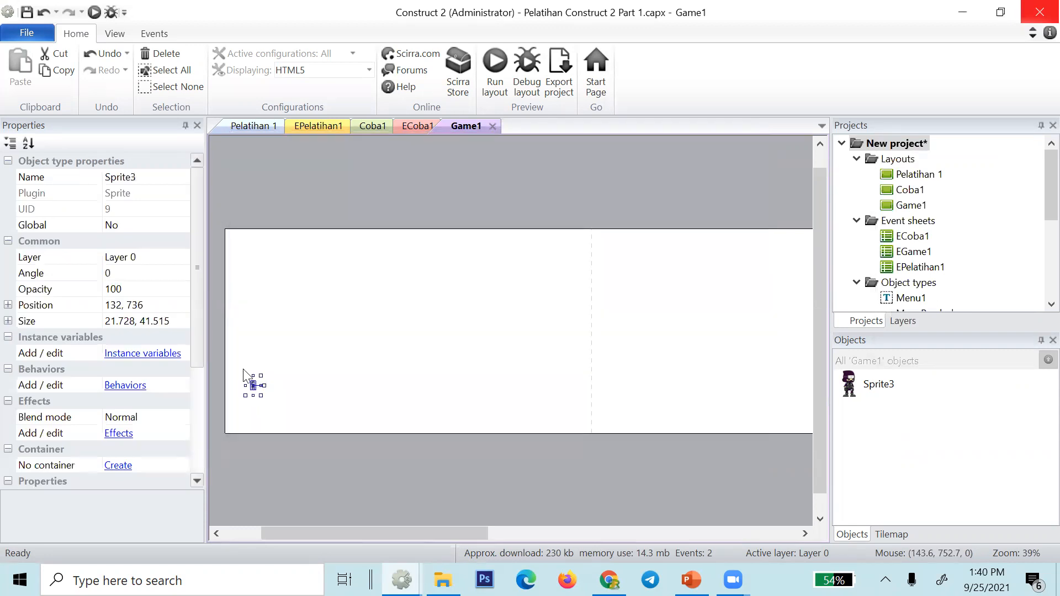
- Reset the ninja sprite on the layout to the 1:1 size of its image
scroll(237, 383, "down", 1)
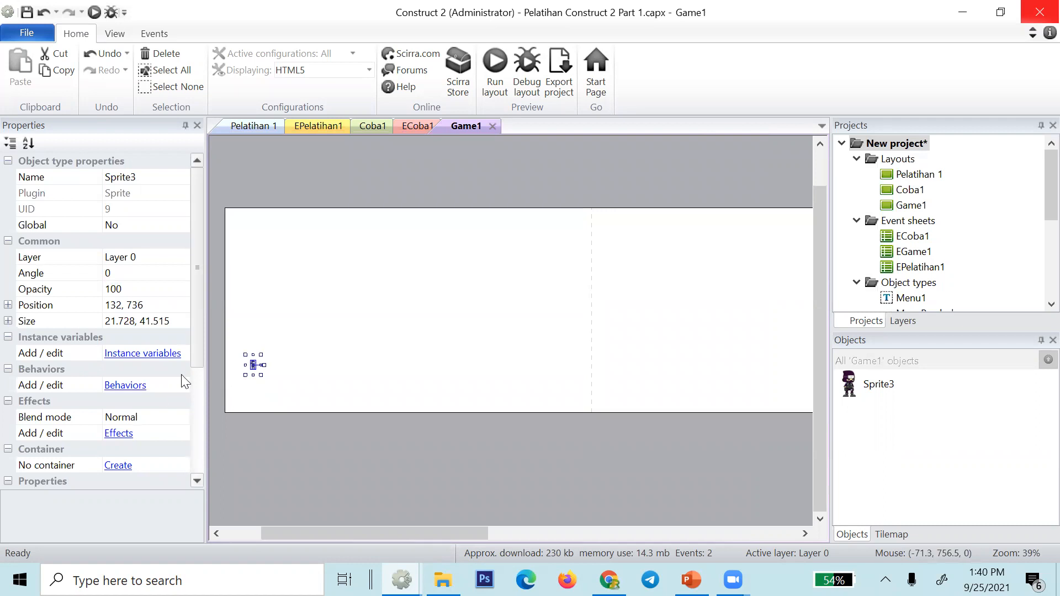
scroll(159, 389, "down", 3)
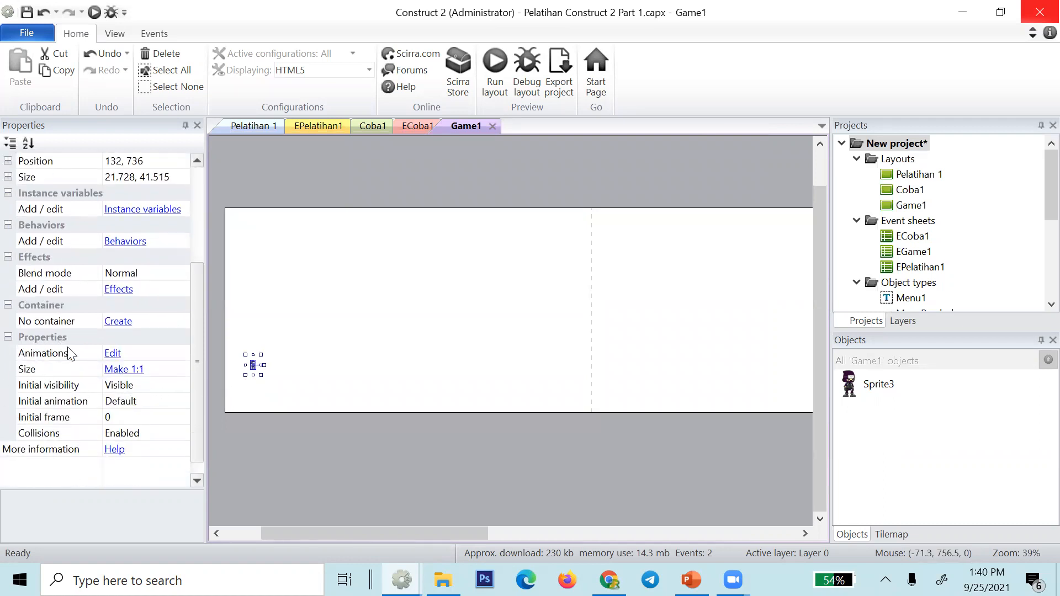
left_click(117, 377)
left_click(271, 405)
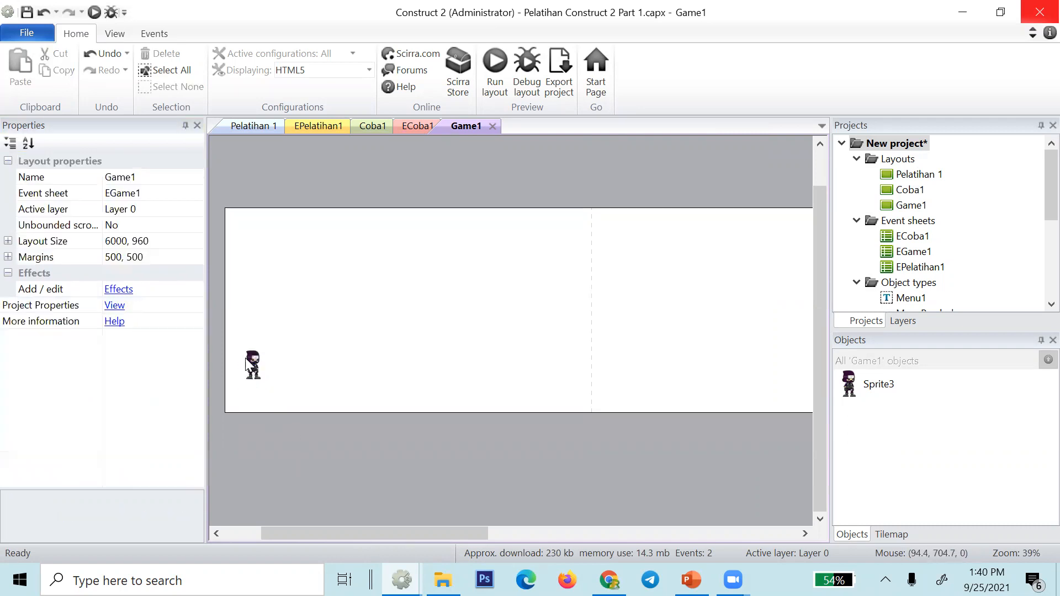
- Reposition the ninja sprite near the layout's lower-left corner, at about 158, 725
left_click_drag(248, 364, 264, 381)
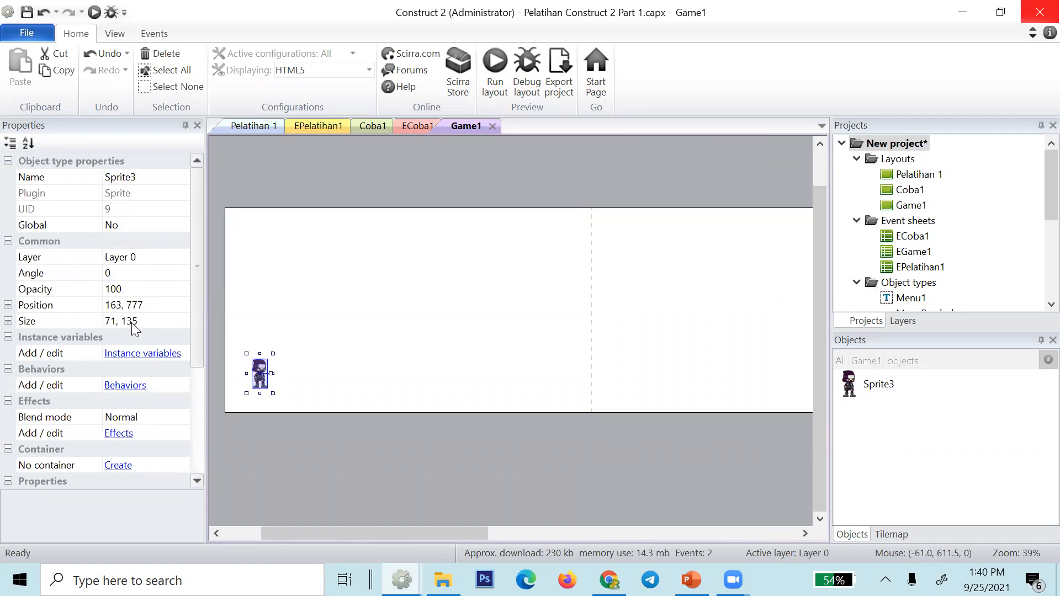
left_click(272, 438)
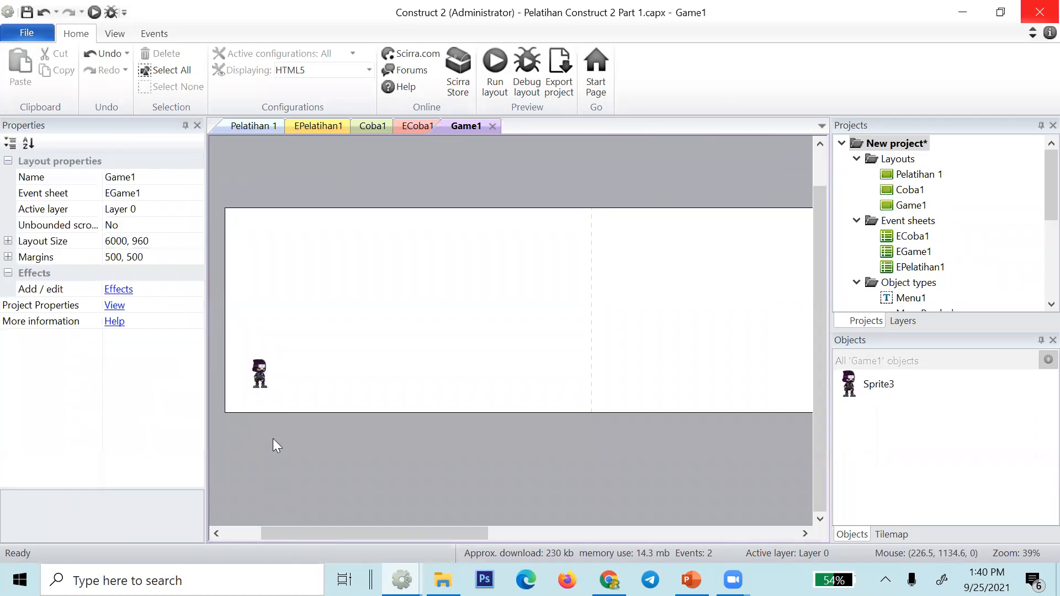
left_click_drag(257, 369, 256, 357)
left_click(293, 448)
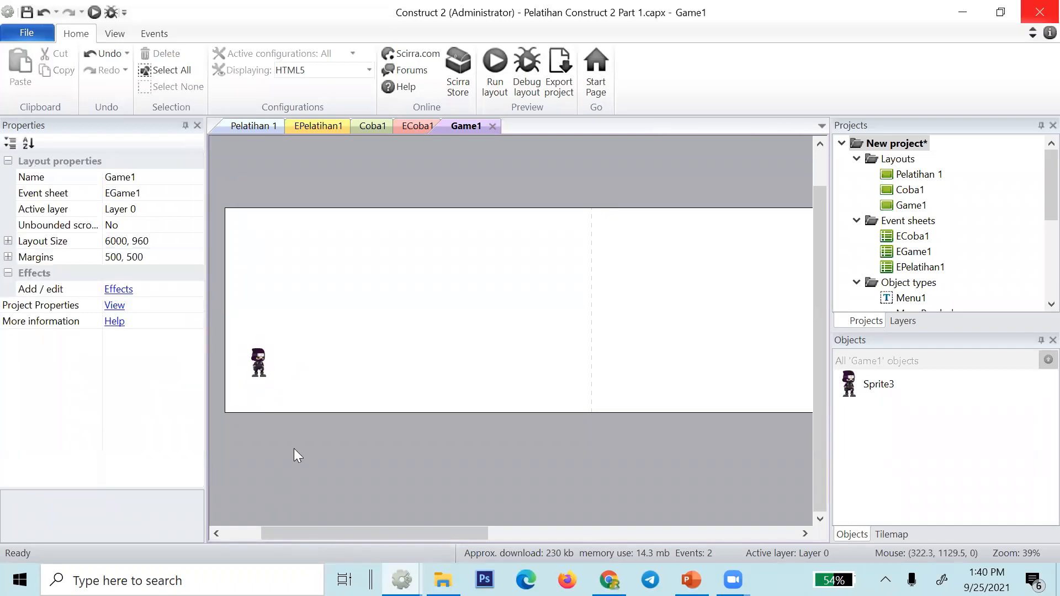
- Preview the ninja sprite's resized Idle animation, and close the preview and the image editor
double_click(257, 362)
left_click(915, 166)
right_click(914, 168)
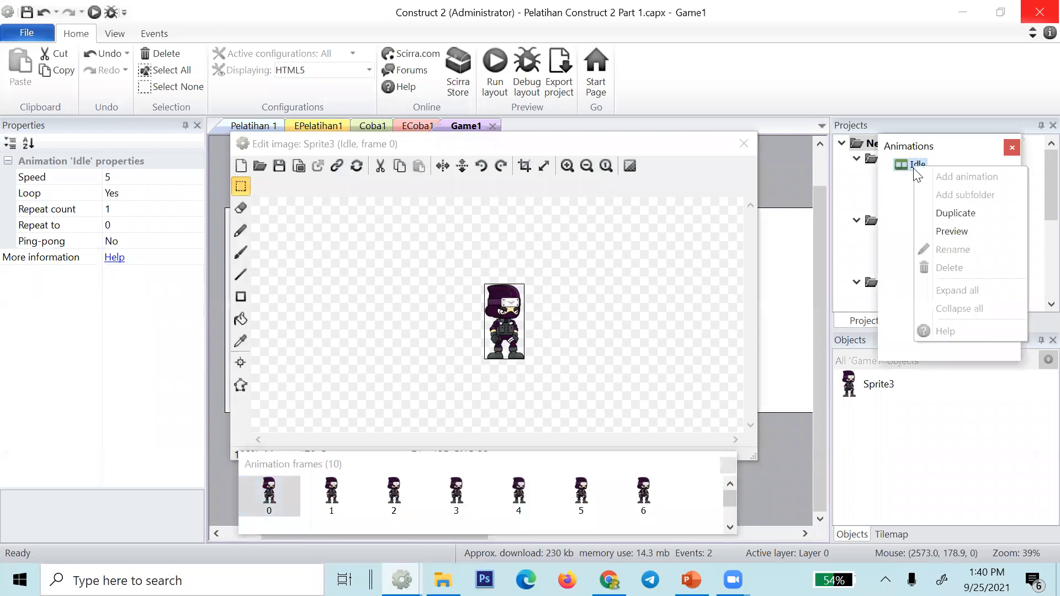
left_click(921, 232)
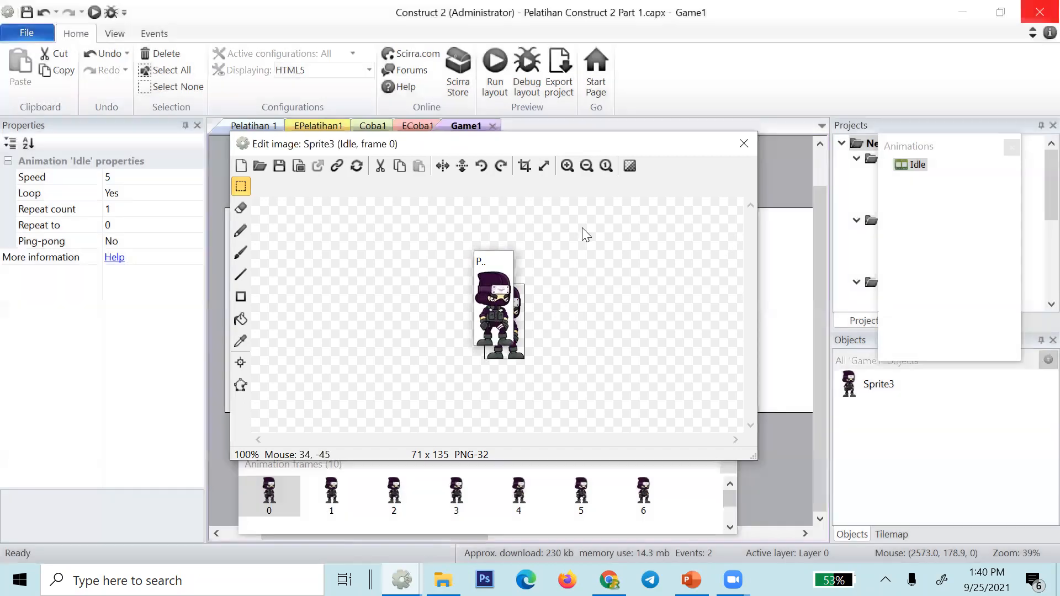
left_click(499, 261)
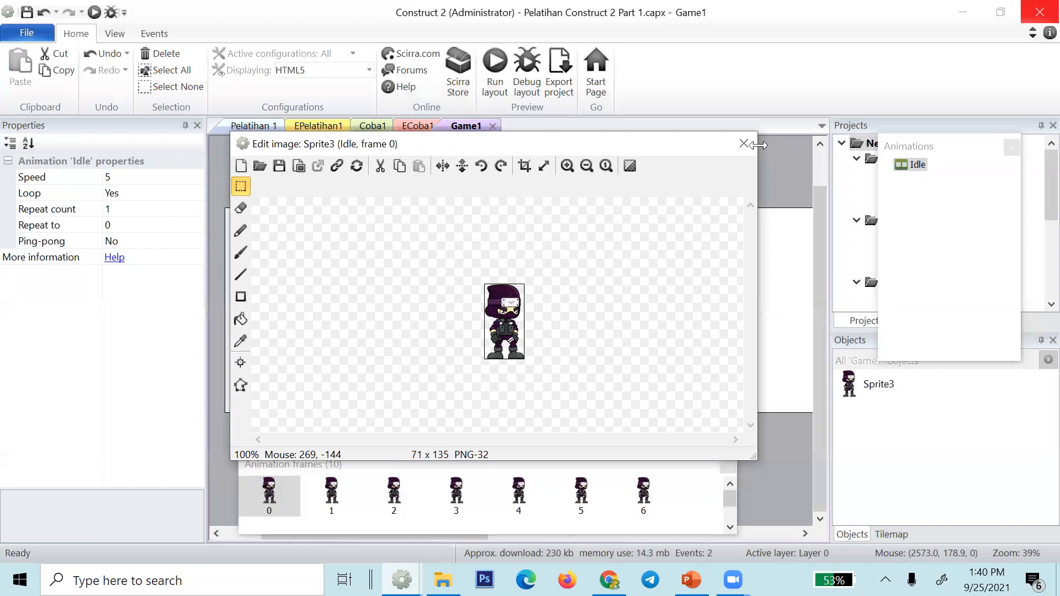
left_click(744, 143)
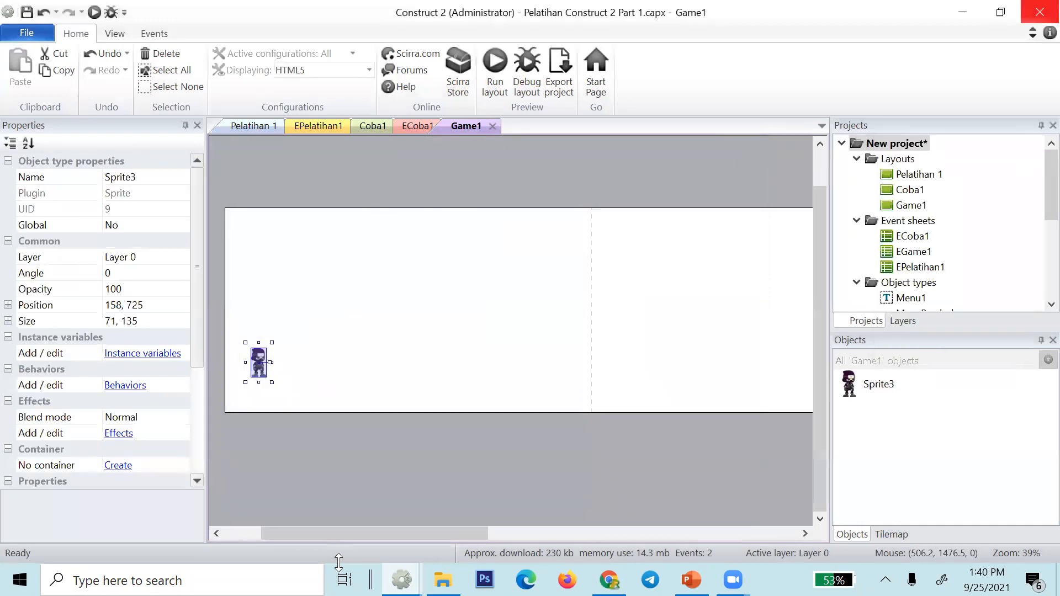
left_click(343, 461)
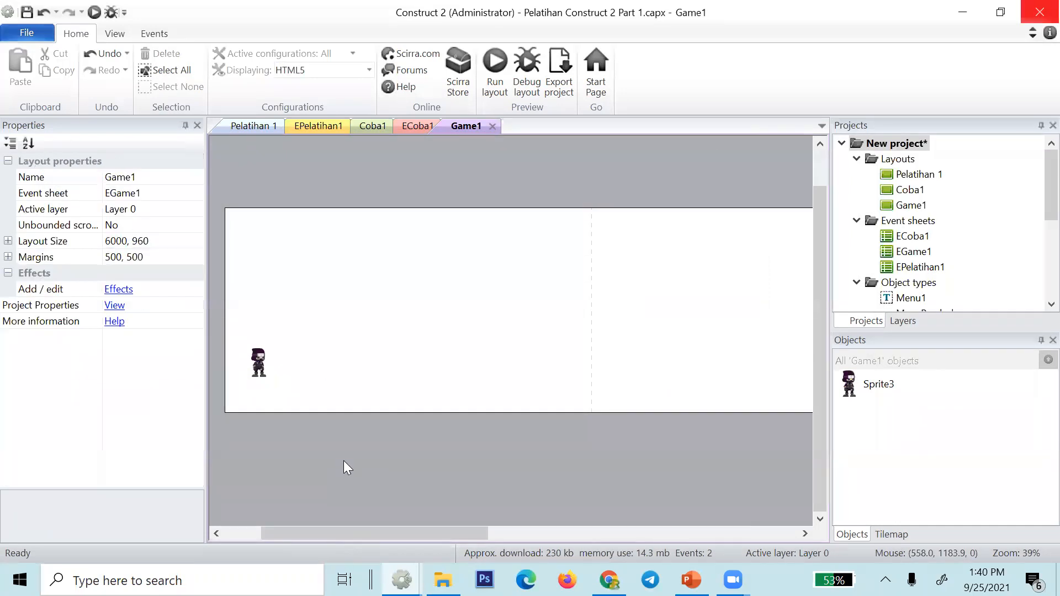
- Switch to the PowerPoint presentation to check the tutorial outline, and return to Construct 2
key("alt+Tab")
key("Tab")
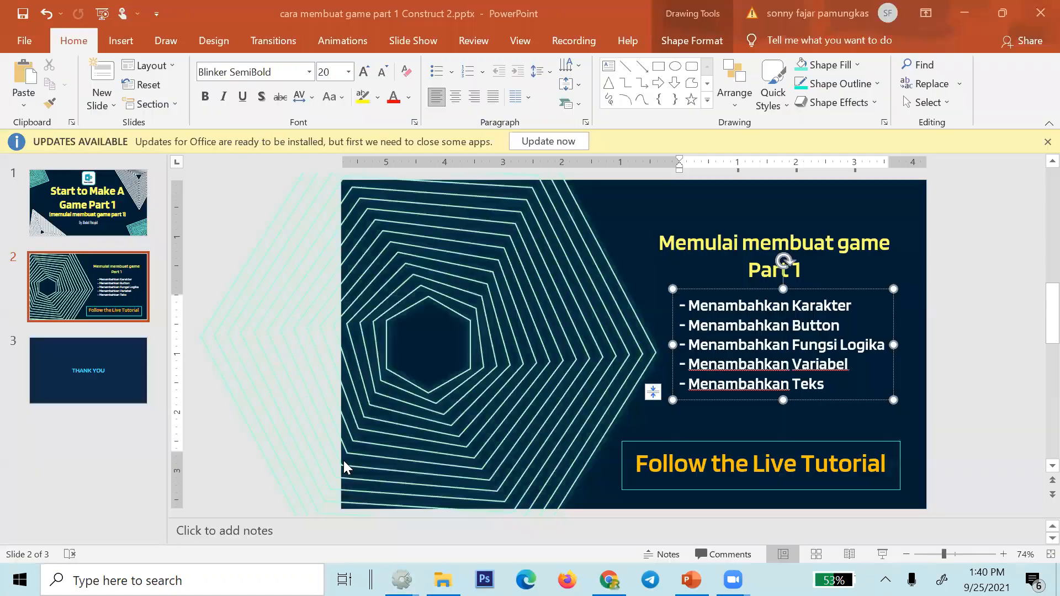
key("alt+Tab")
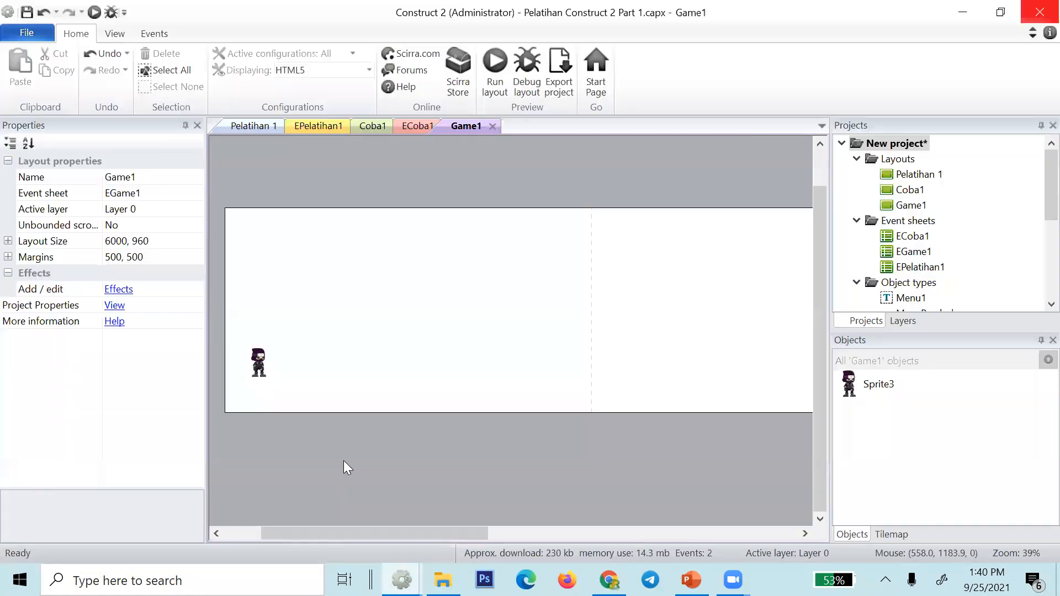
- Move the ninja sprite up to about 189, 624, leaving room for ground beneath it
left_click_drag(260, 374, 267, 354)
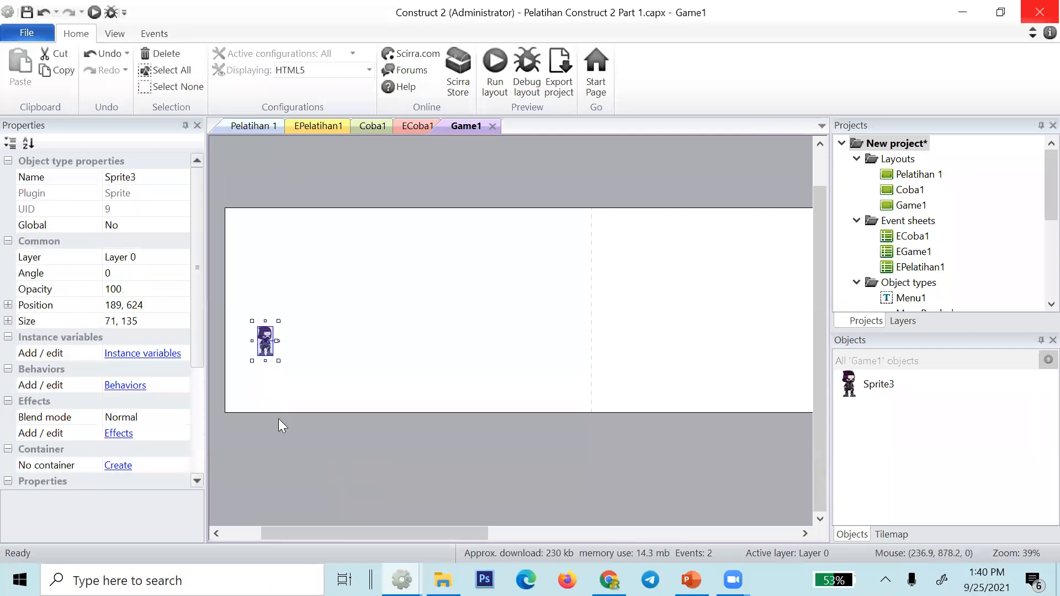
left_click(231, 401)
left_click_drag(260, 389, 601, 418)
- Examine the ground in layout 1 of the Ninja Aljabar Edu project in the other Construct 2 window, and return to the Game1 layout
mouse_move(401, 580)
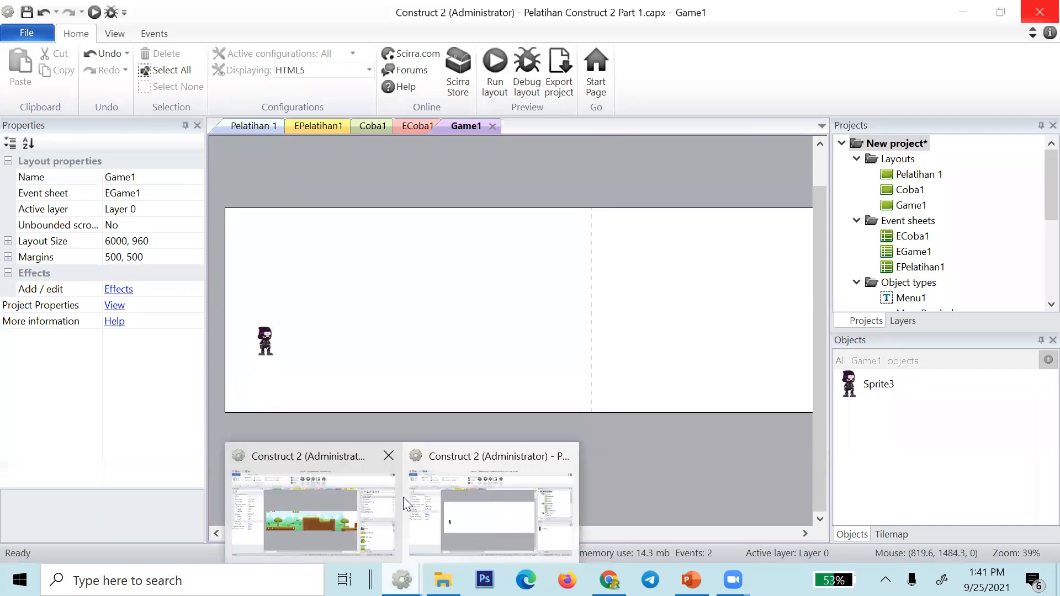
left_click(336, 504)
left_click(333, 372)
left_click(333, 393)
left_click(334, 440)
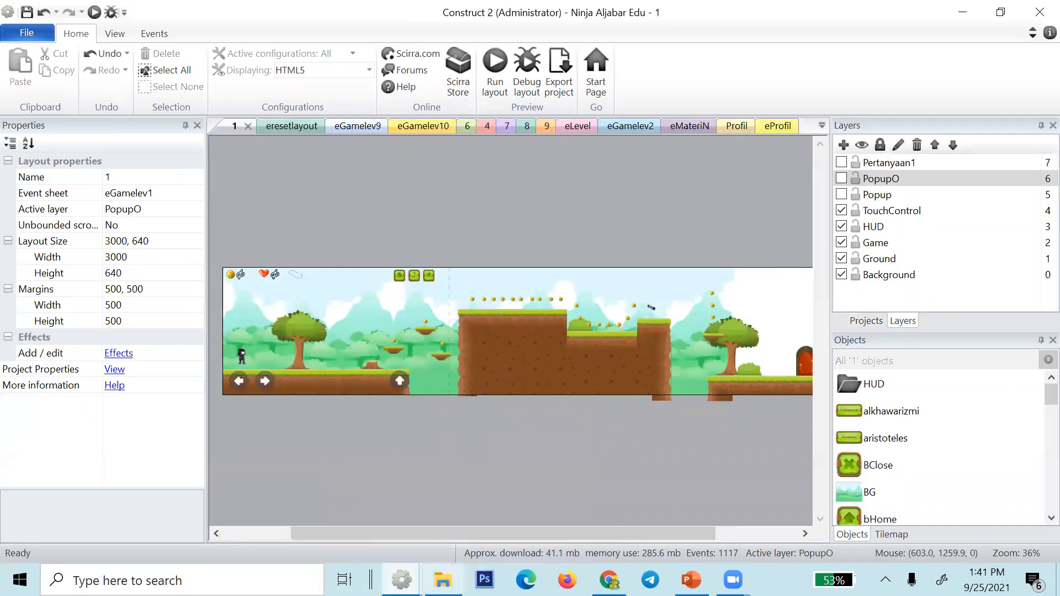
mouse_move(401, 580)
left_click(482, 530)
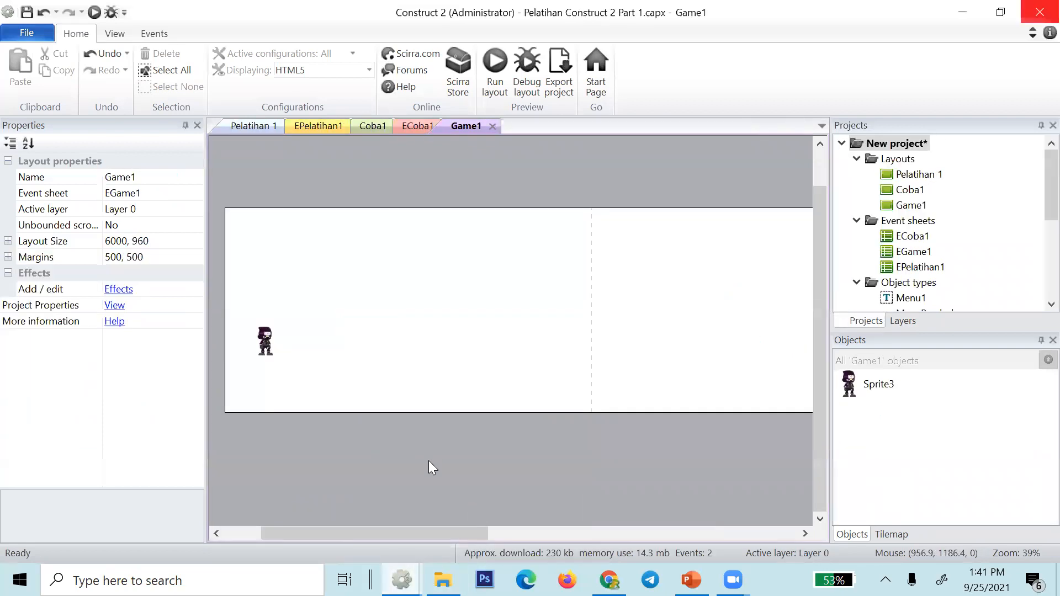
- Insert a new Sprite object on Layer 0 of the Game1 layout, to the ninja's lower right at about 690, 834
double_click(407, 175)
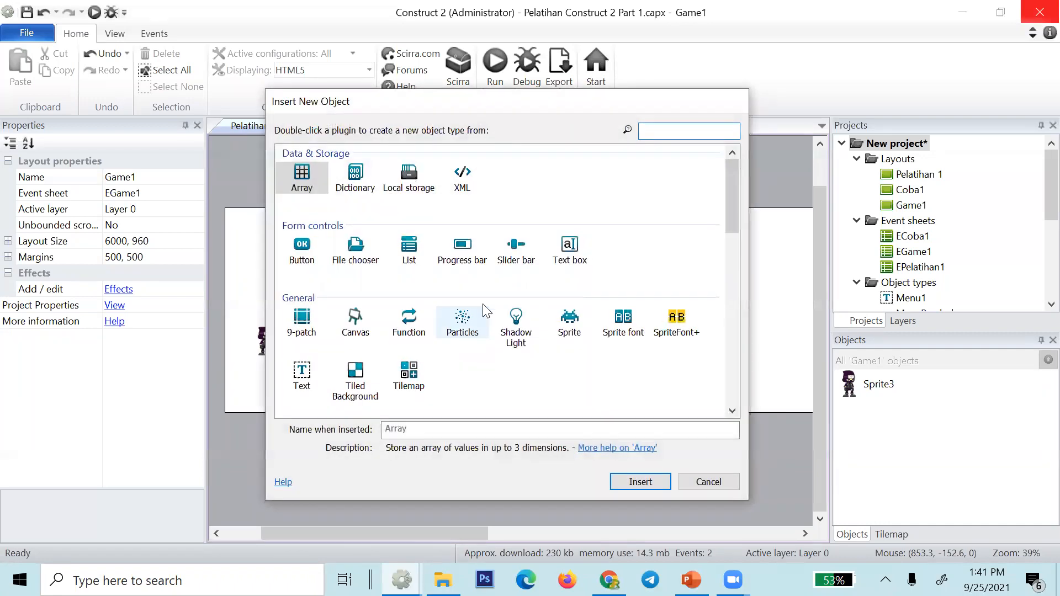
double_click(568, 318)
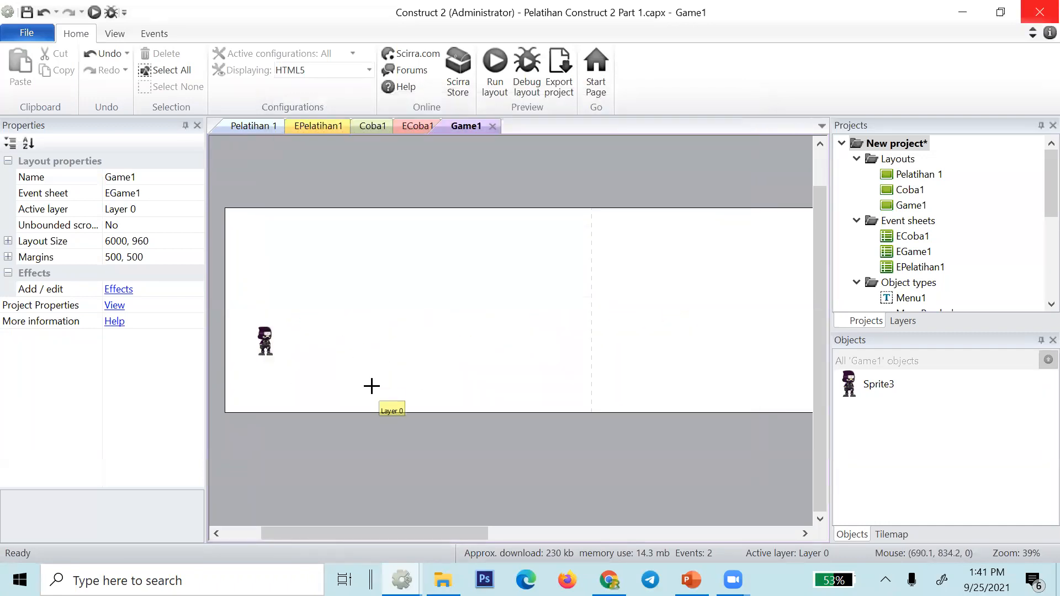
left_click(375, 390)
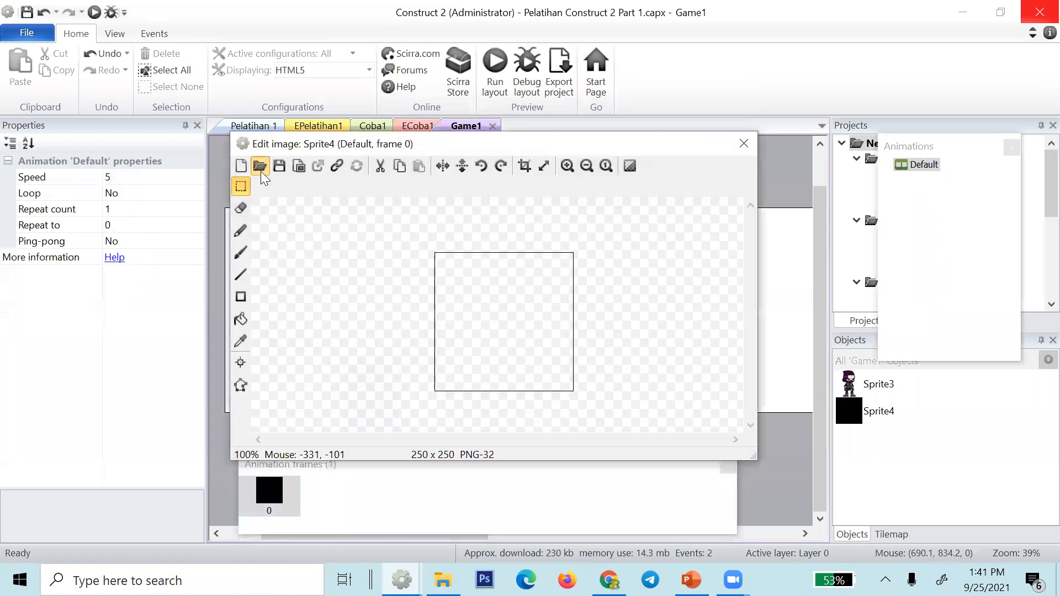
- Start loading an image for the new sprite, search Documents for "ninja", and open the game project folder inside [Master] Ninja Aljabar
left_click(262, 172)
left_click(397, 108)
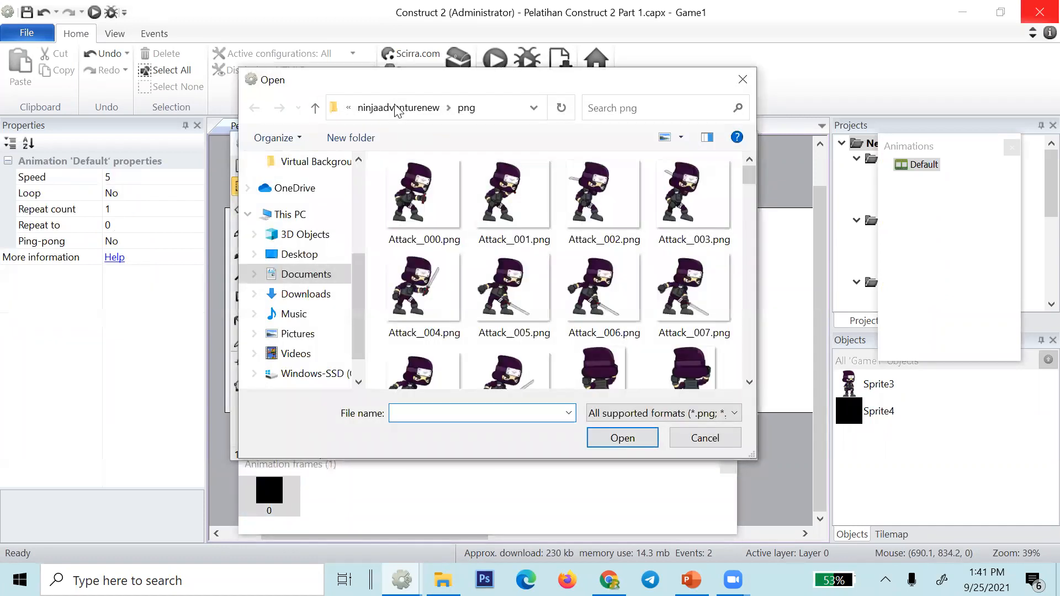
left_click(368, 108)
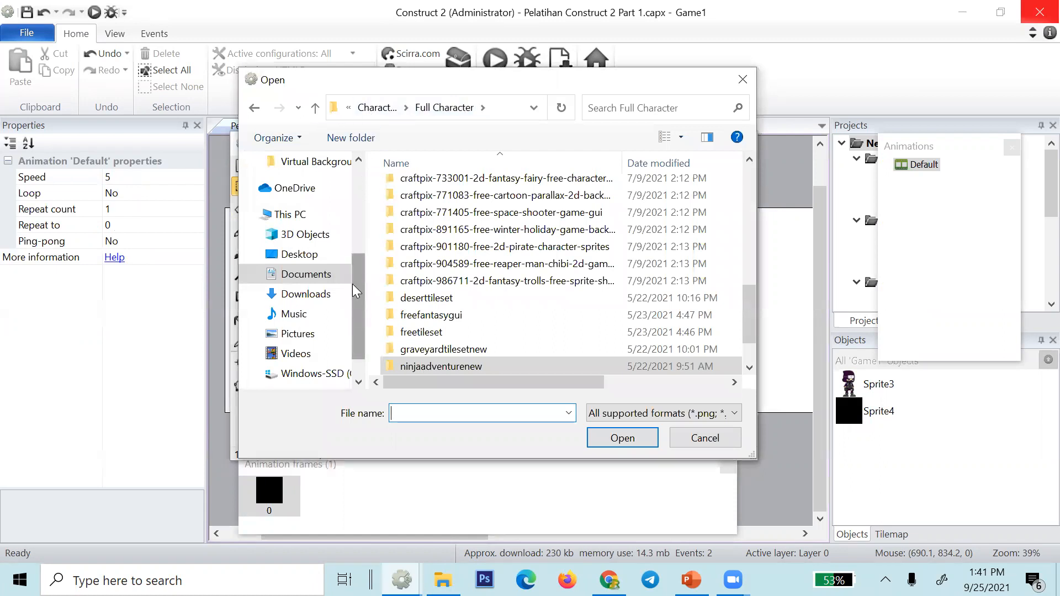
left_click(339, 292)
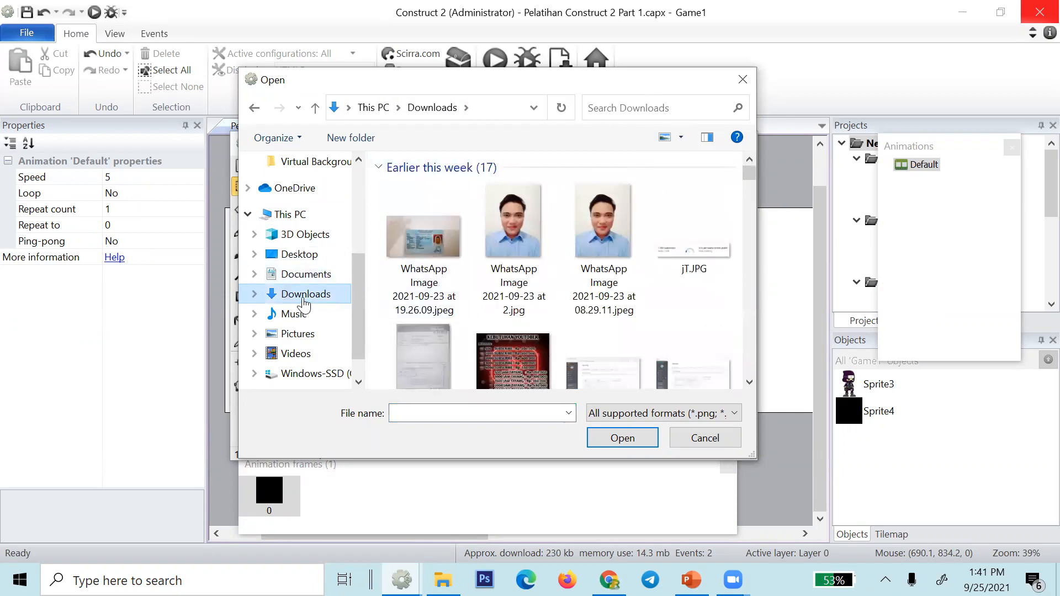
left_click(643, 112)
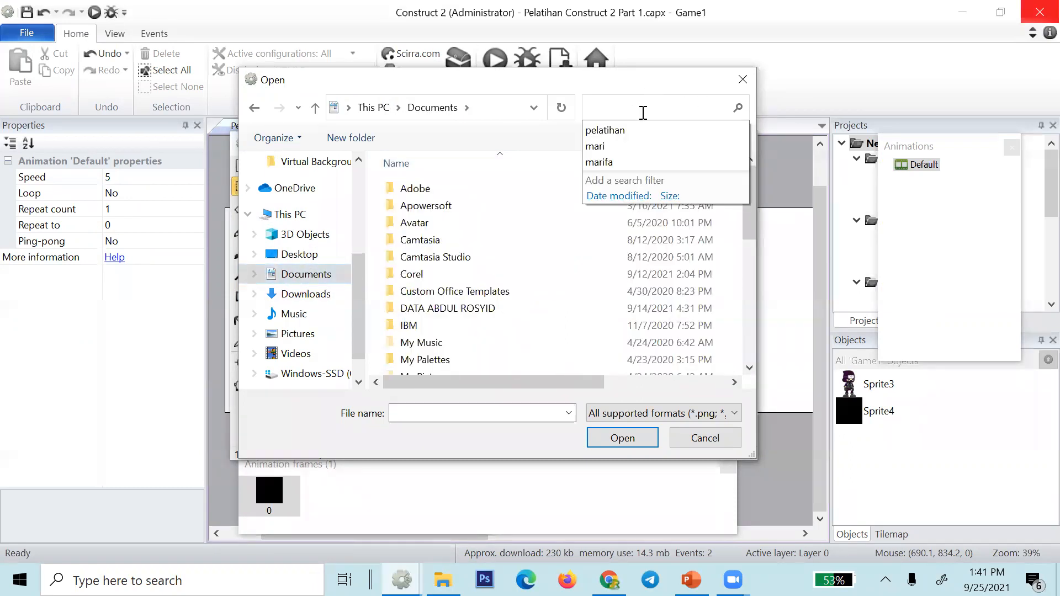
type("ninja")
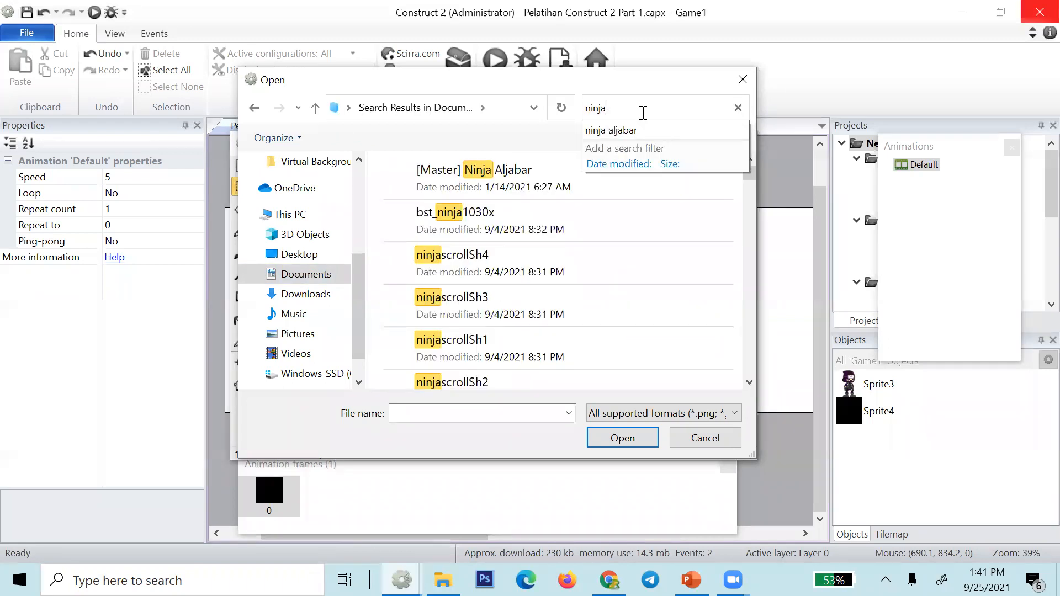
double_click(514, 152)
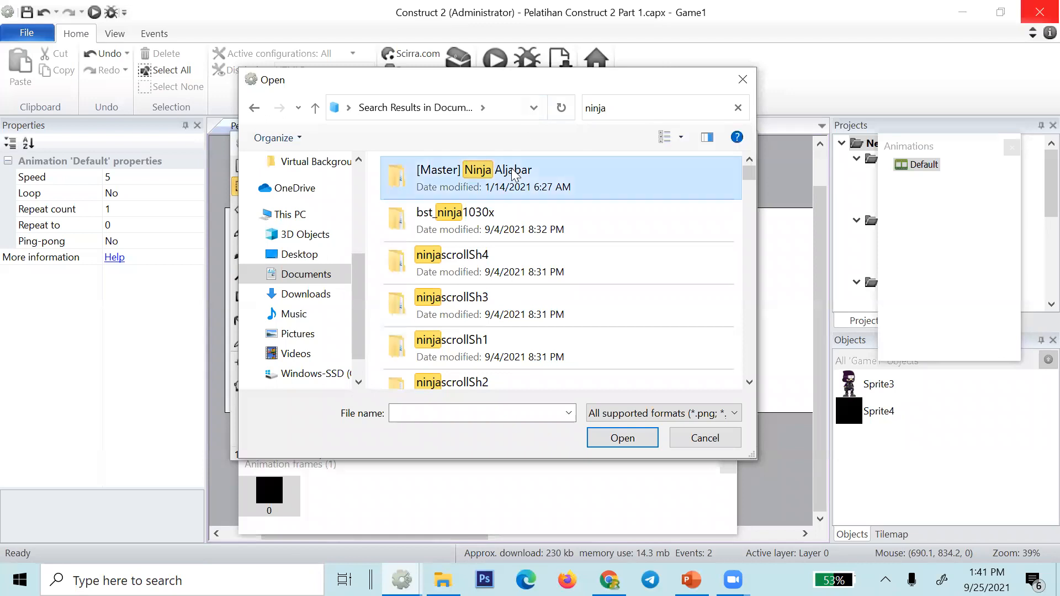
double_click(489, 205)
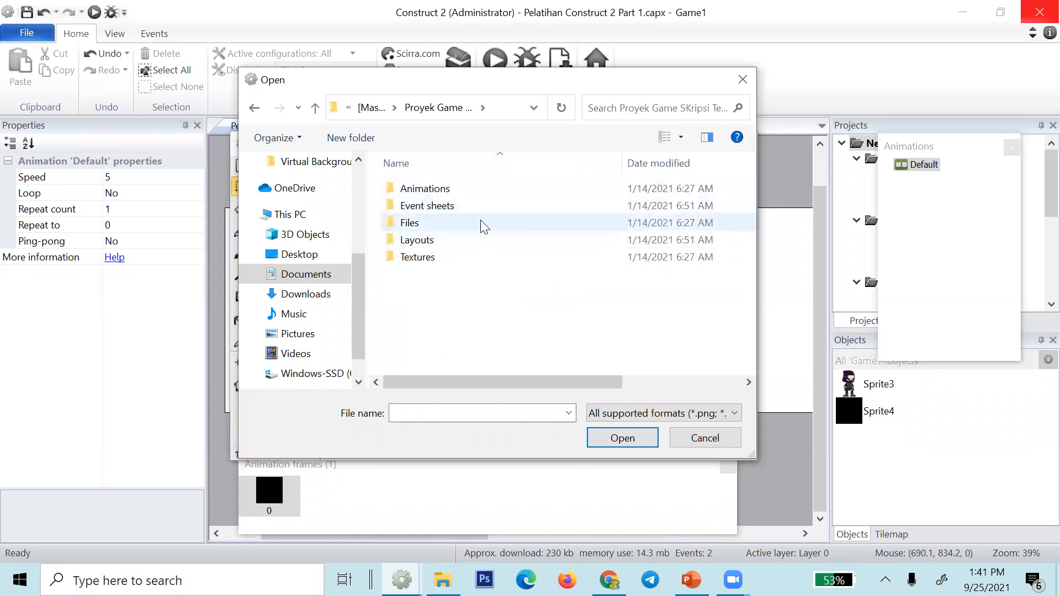
- Check the project's Event sheets and Files folders, and browse its Animations folder for the ground image
double_click(484, 206)
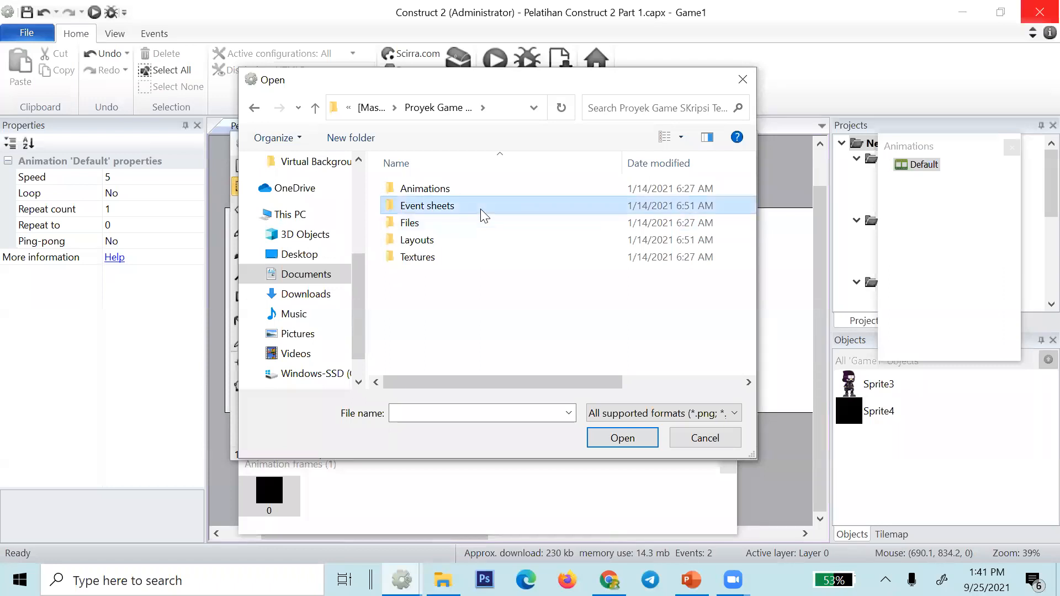
left_click(254, 107)
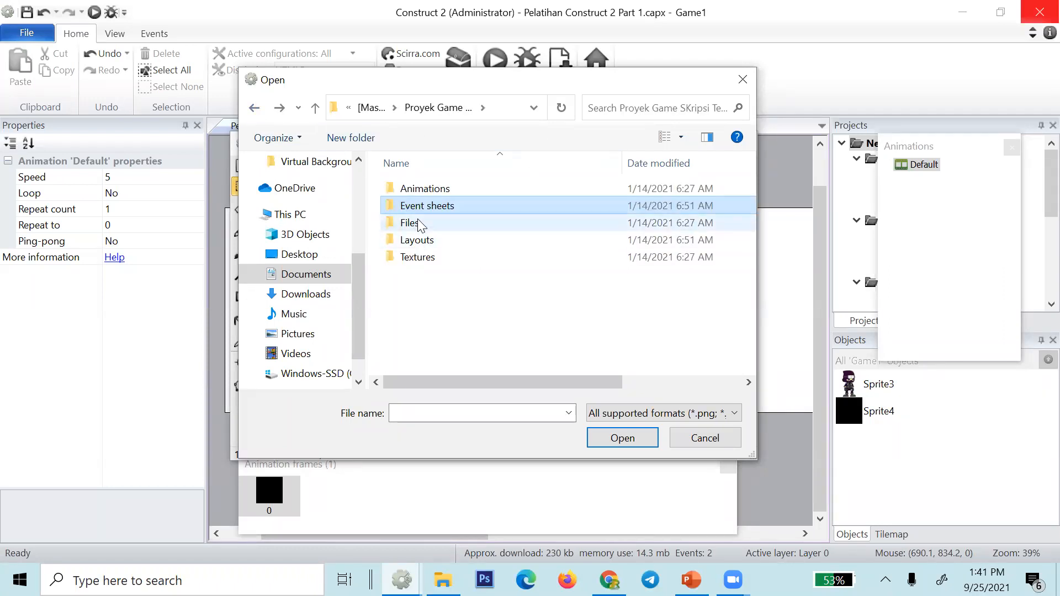
double_click(389, 223)
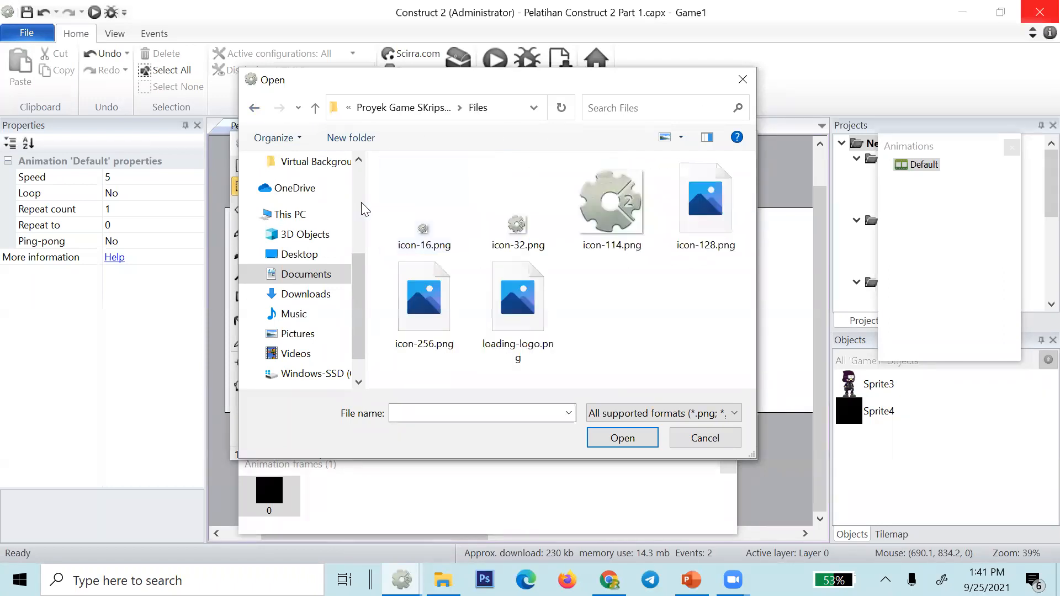
left_click(254, 108)
left_click(422, 189)
double_click(422, 189)
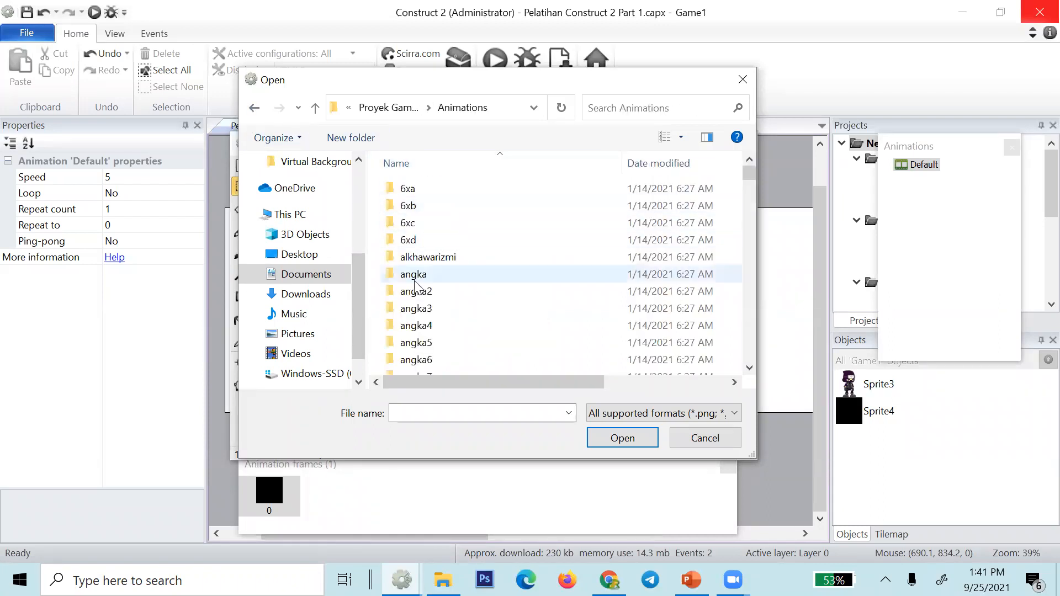
scroll(417, 283, "down", 4)
scroll(416, 282, "down", 5)
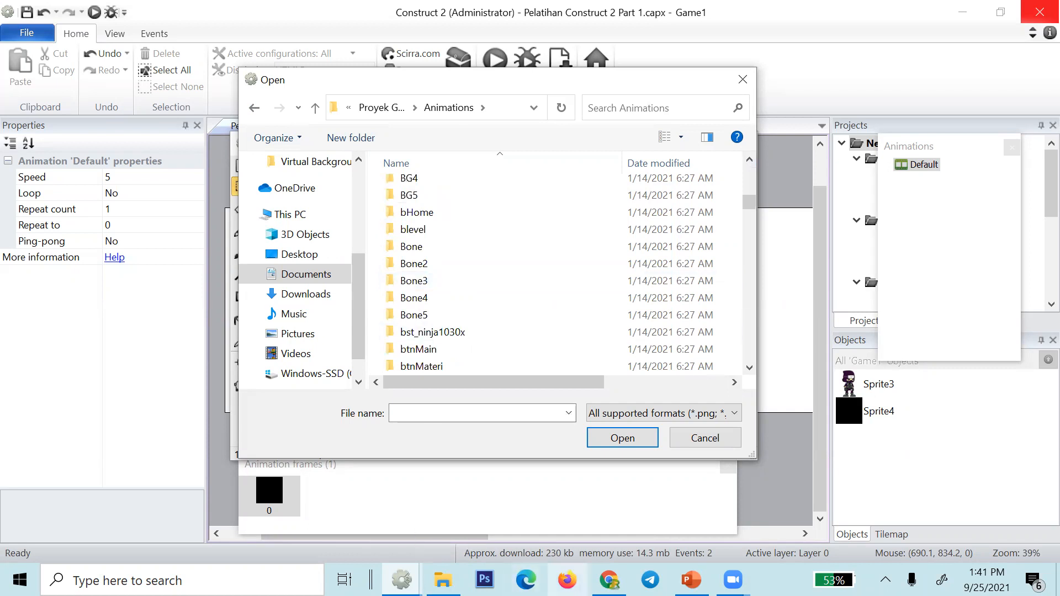
- Identify the ground sprite's name in layout 1 of the Ninja Aljabar Edu project, and return to the image selection for Game1
mouse_move(402, 580)
left_click(355, 525)
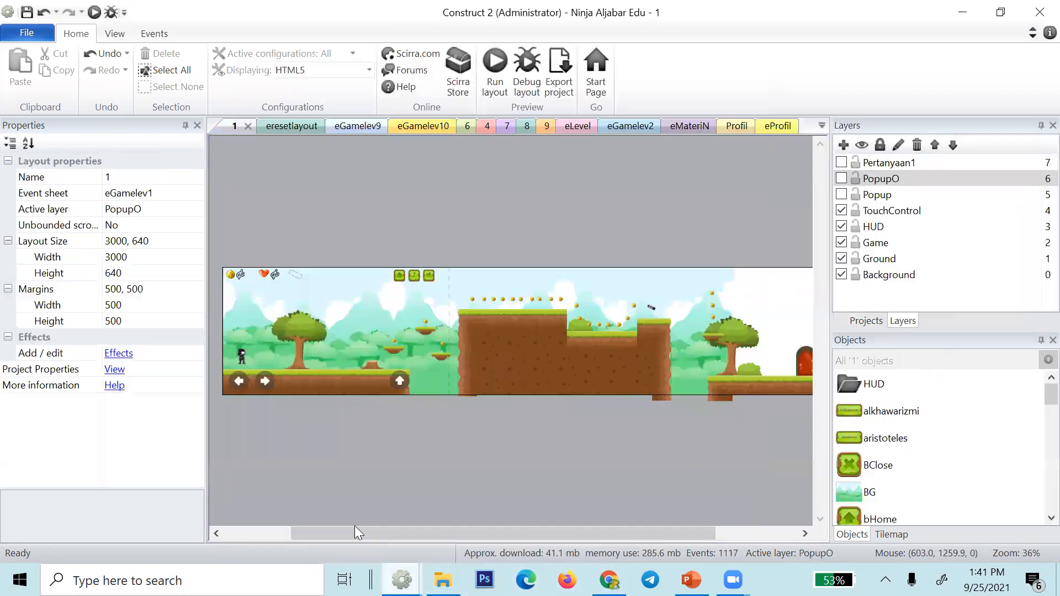
left_click(309, 373)
left_click(307, 511)
key("alt+Tab")
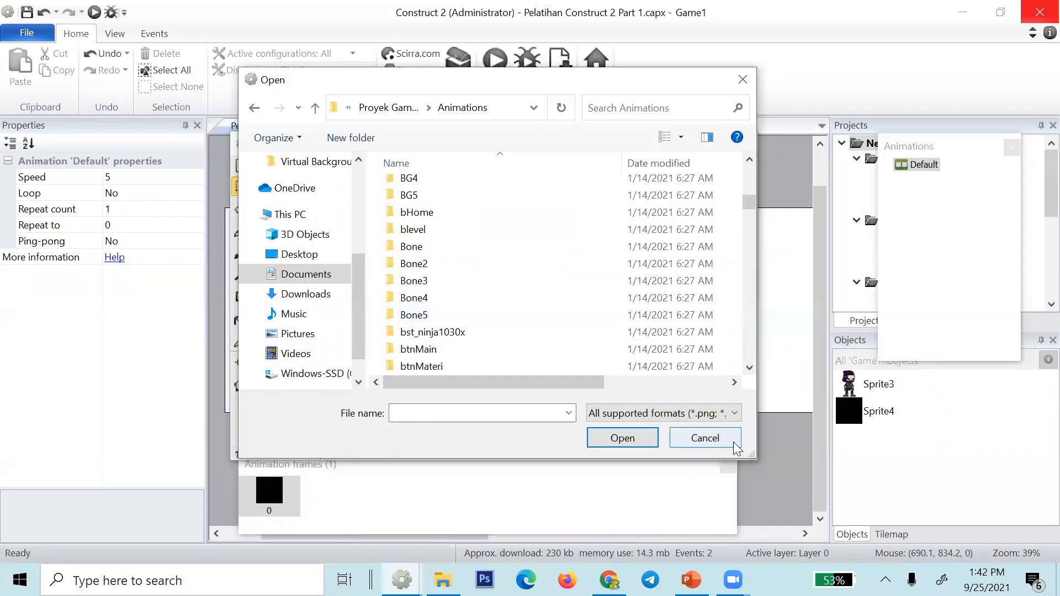
key("alt+Tab")
left_click(435, 380)
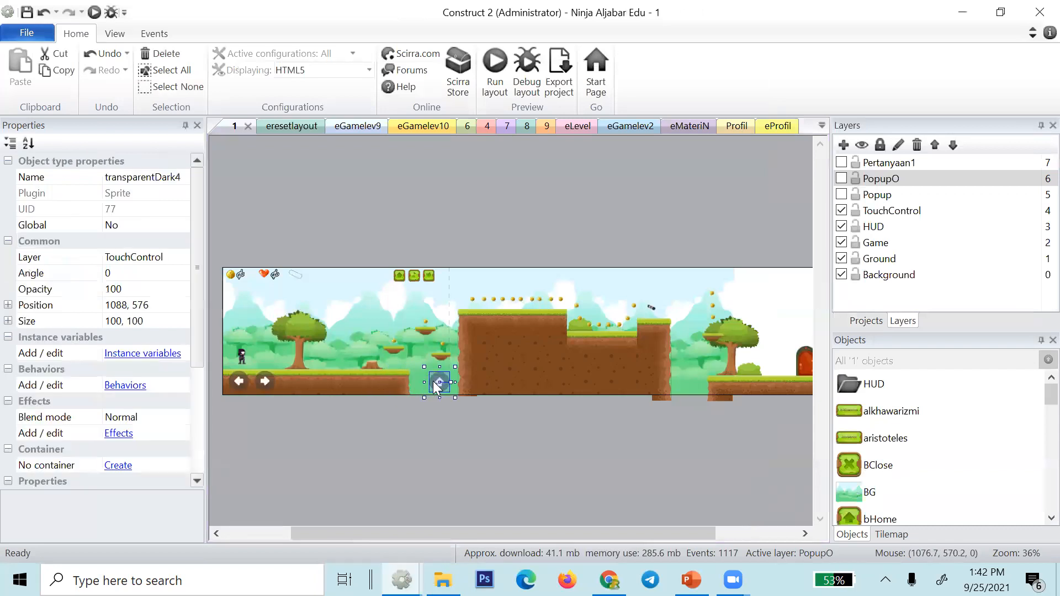
left_click(401, 377)
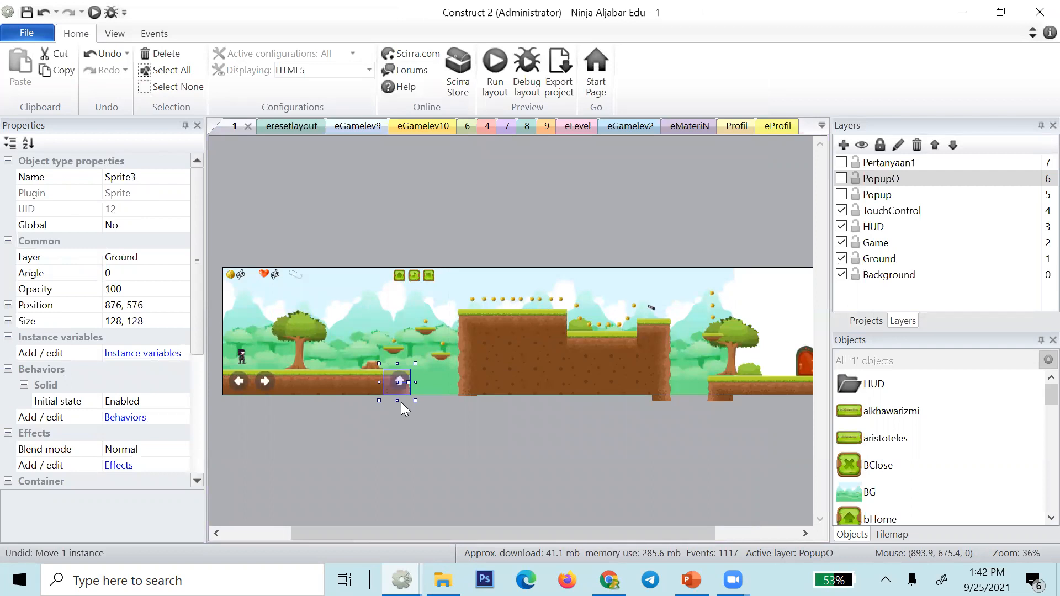
key("alt+Tab")
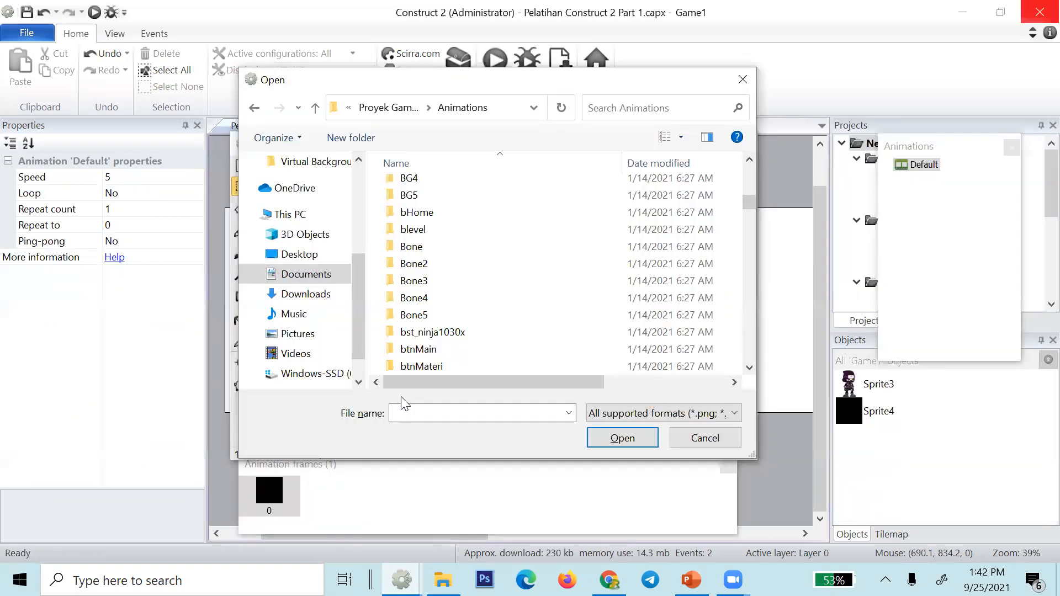
- Find the Sprite3 folder among the project's animations and open its Default subfolder
left_click(409, 329)
key("s")
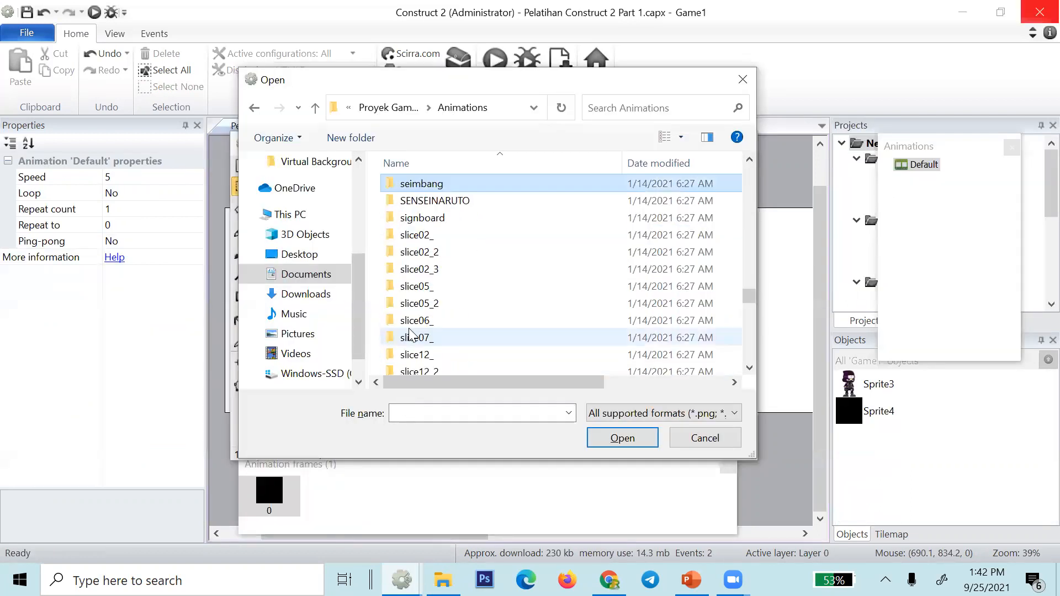
key("p")
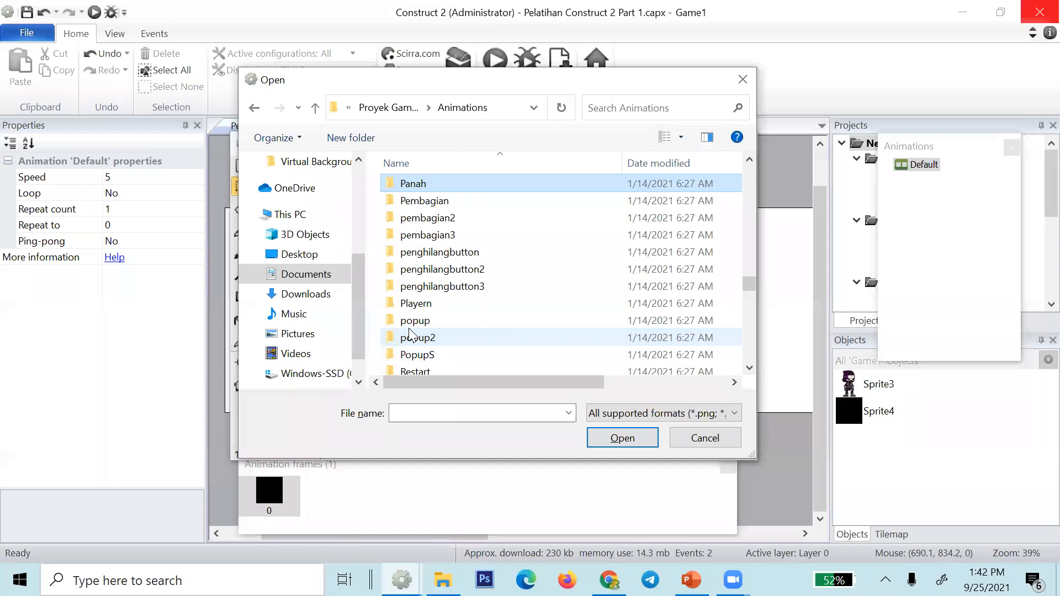
key("s")
key("p")
key("Down")
key("Down")
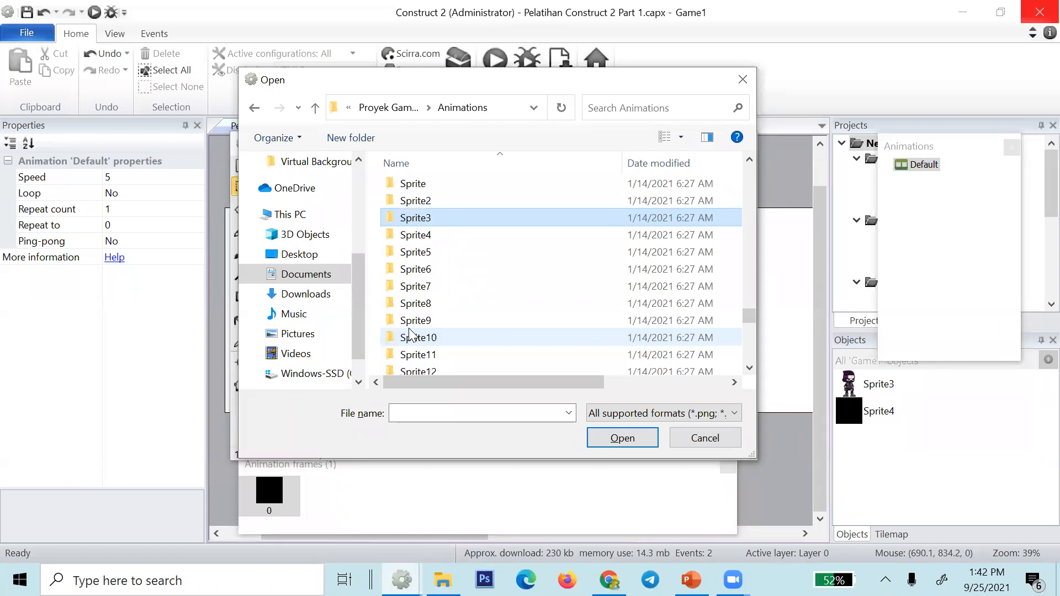
key("Return")
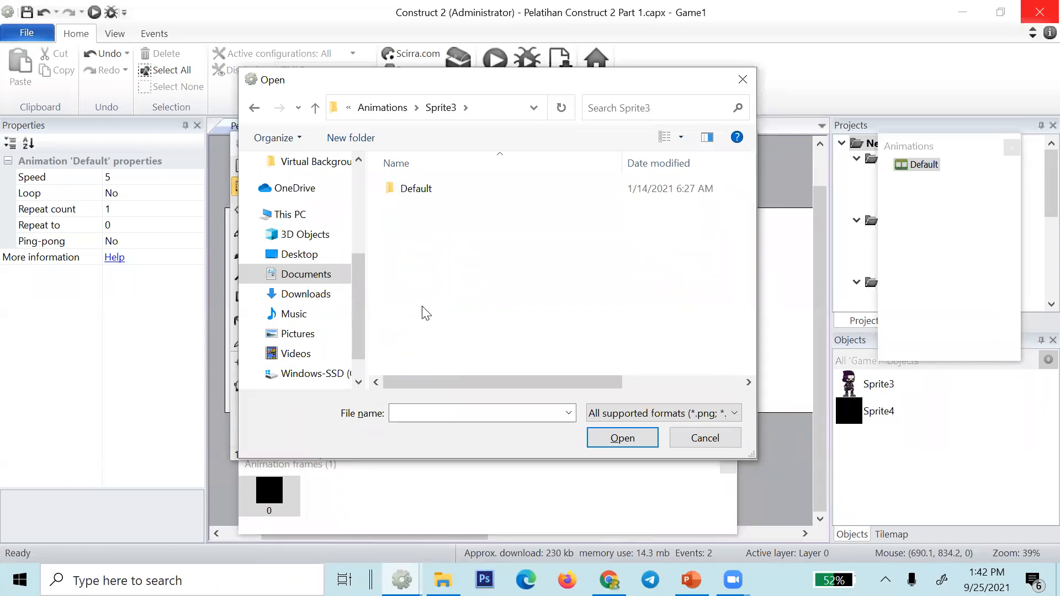
double_click(500, 191)
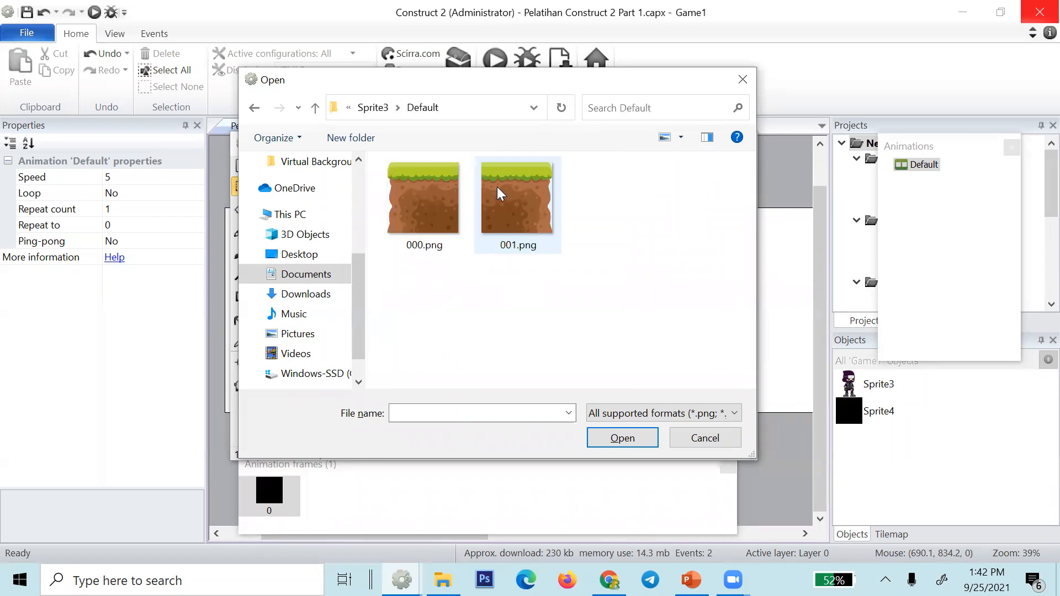
- Compare the two ground images and load 000.png into frame 0 of the new sprite
left_click(455, 214)
left_click(504, 208)
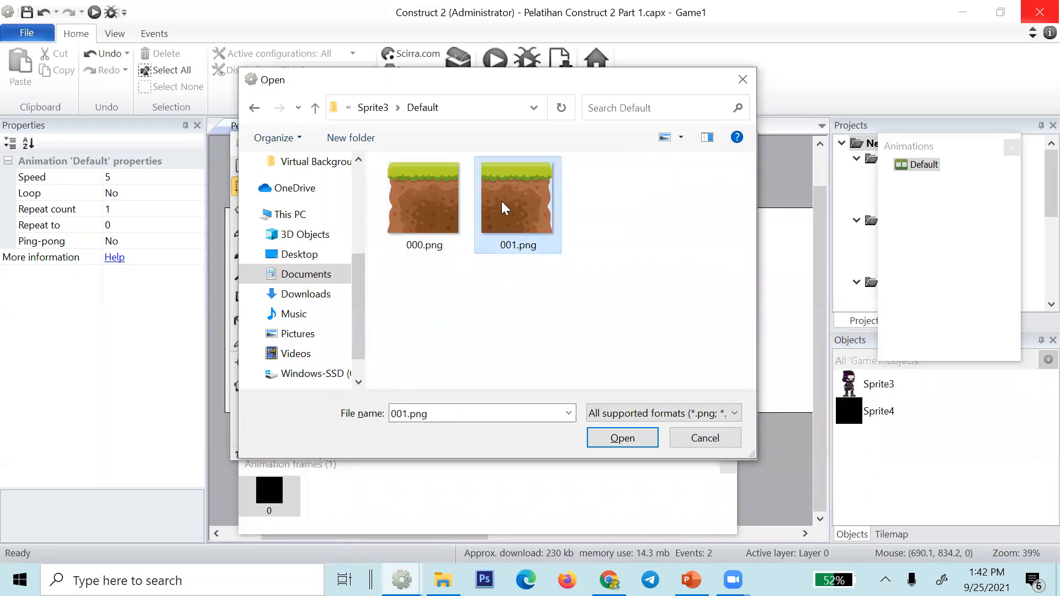
left_click(454, 222)
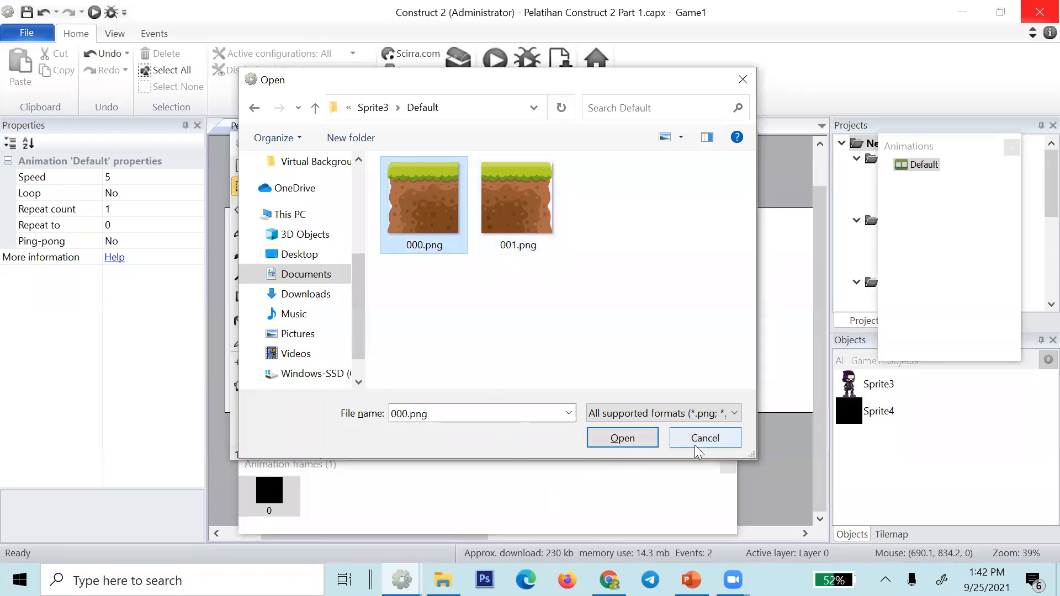
left_click(654, 443)
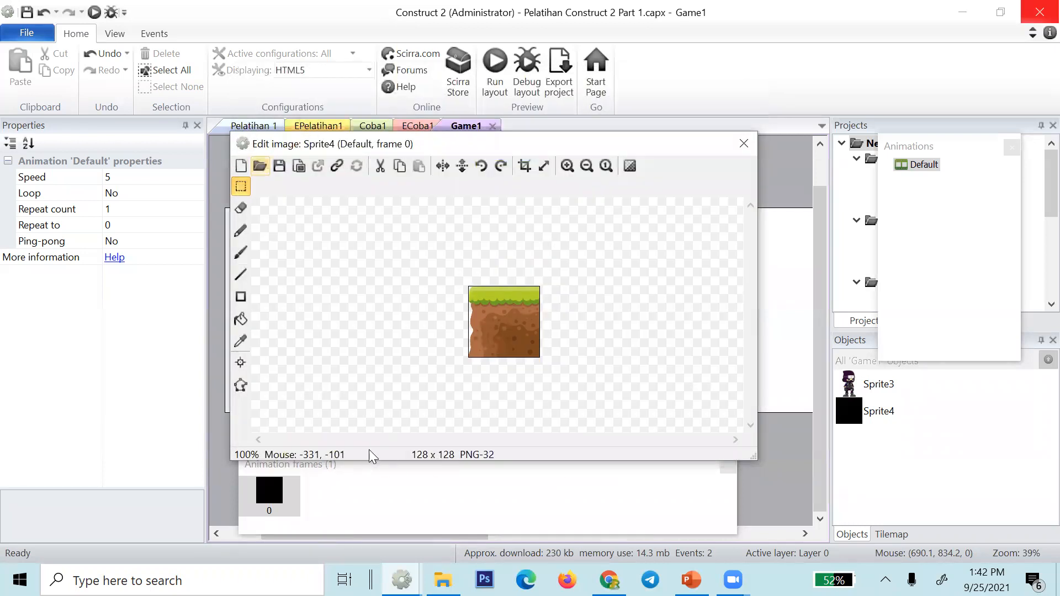
- Import 000.png and 001.png from the Default folder as animation frames, and delete the original frame 0
right_click(326, 482)
mouse_move(373, 430)
left_click(481, 430)
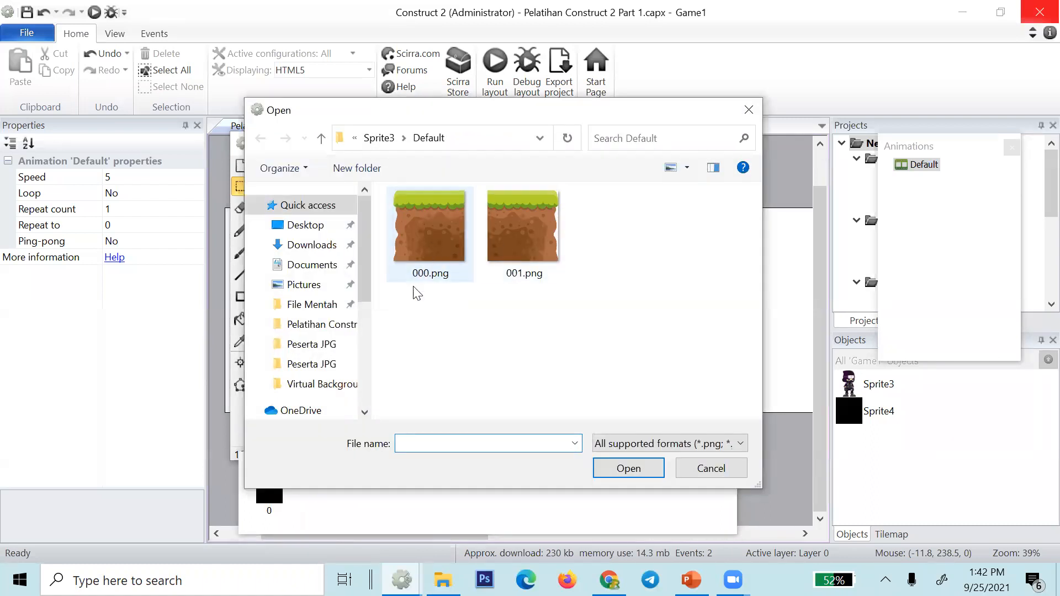
left_click_drag(416, 289, 577, 208)
left_click(439, 259)
left_click(486, 270)
left_click_drag(355, 118, 402, 118)
left_click(473, 255)
left_click_drag(468, 355, 644, 216)
left_click(675, 468)
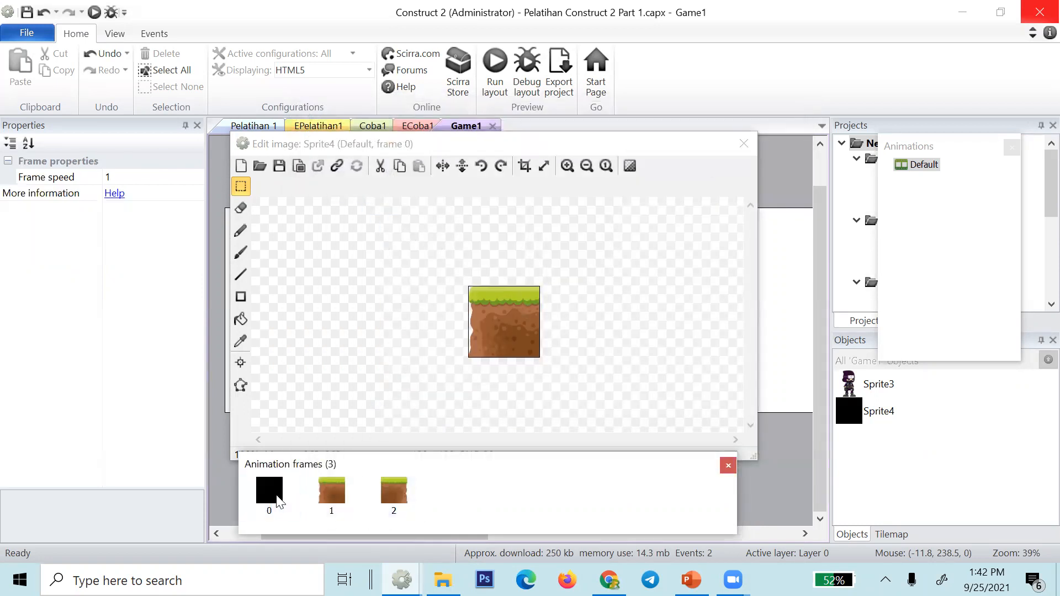
key("Delete")
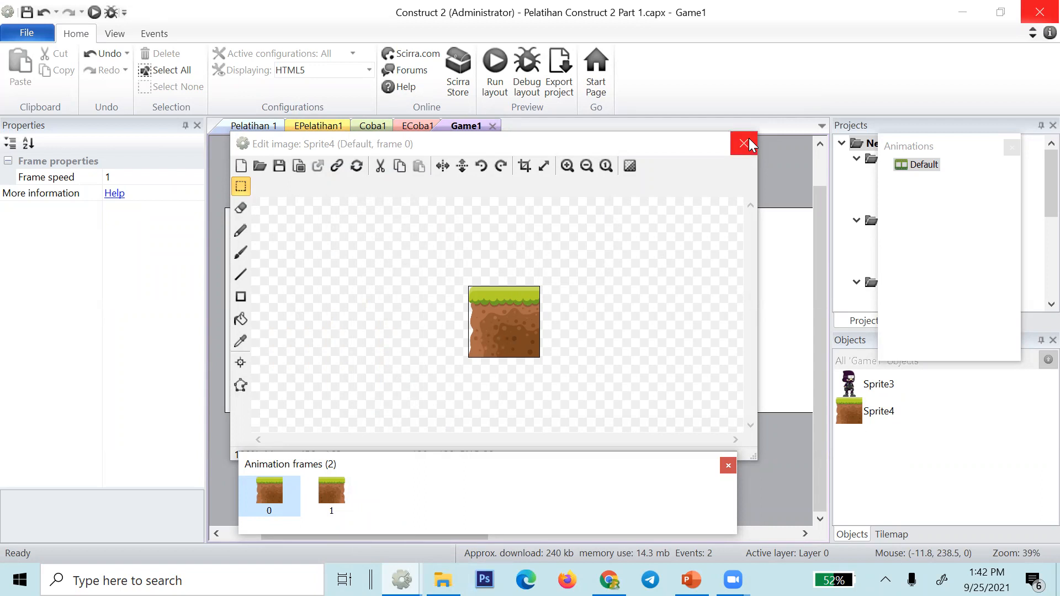
- Confirm the ground image's canvas size at 128 × 128 pixels with Stretch, and close the image editor
left_click(543, 167)
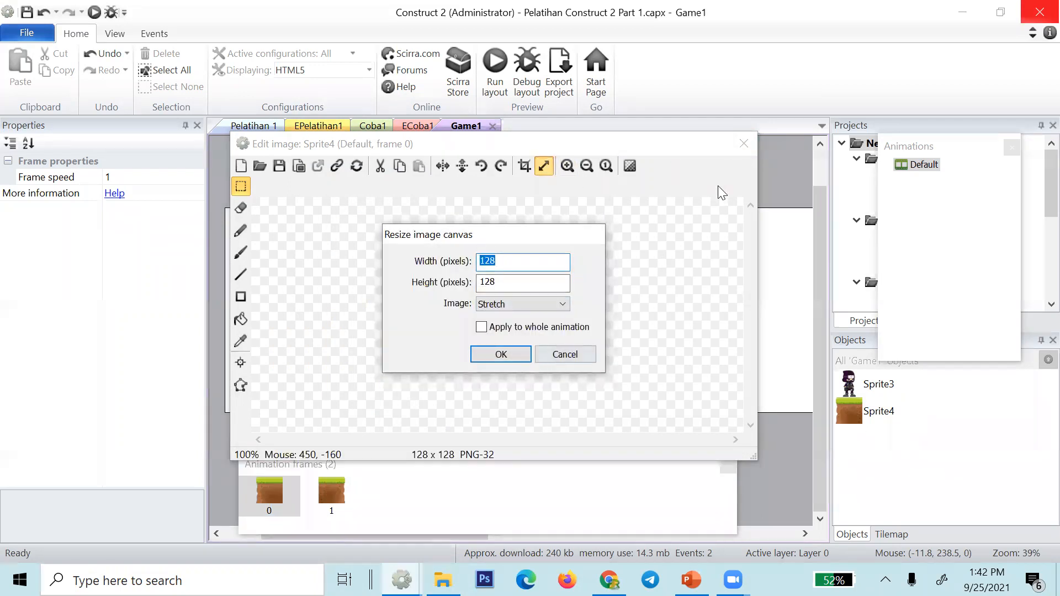
key("Return")
left_click(743, 144)
- Move the ground sprite to the lower-left corner of the Game1 layout, at about 55, 821
left_click_drag(367, 386, 232, 383)
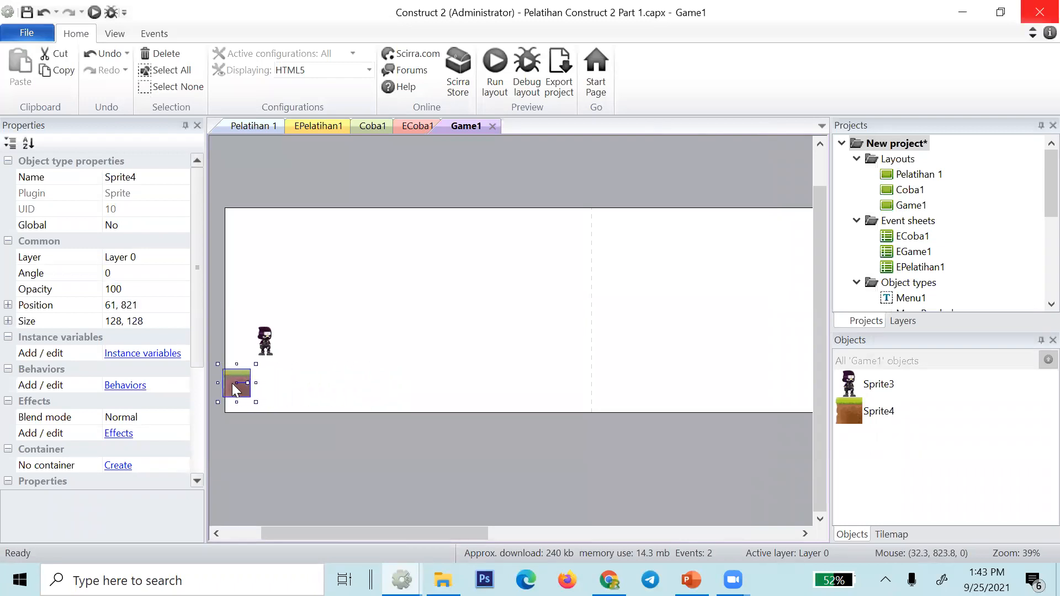
left_click(268, 508)
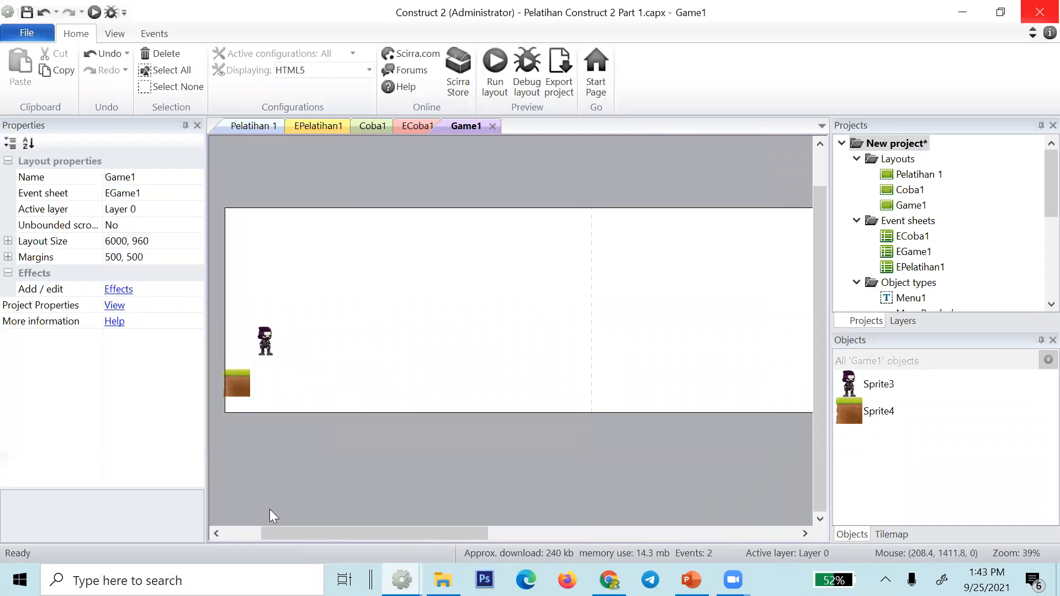
left_click(245, 388)
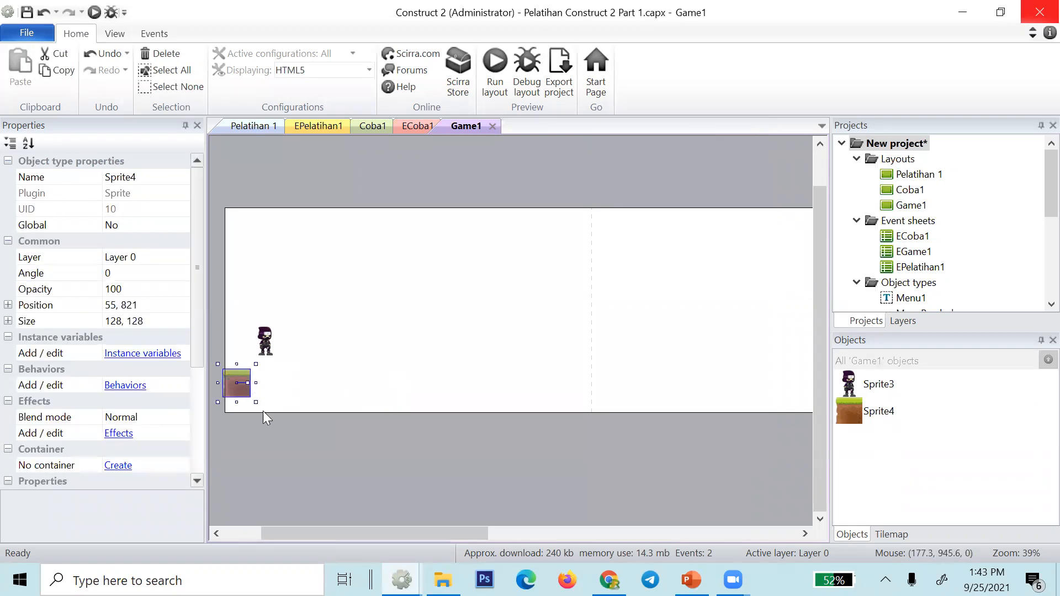
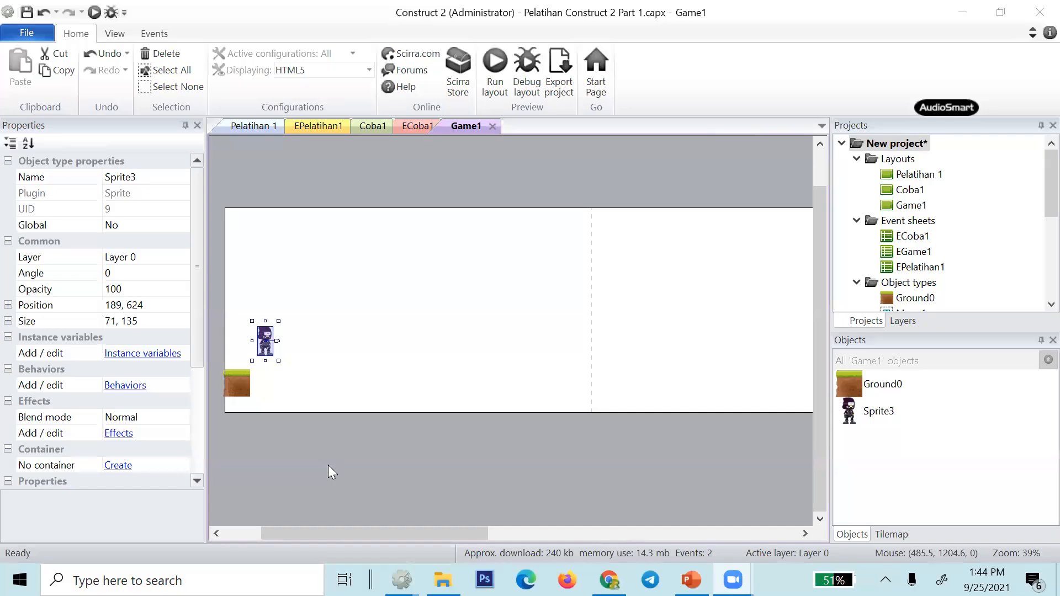
- Deselect the ninja sprite and switch to the Google results for "ukuran layar smartphone" in Chrome
left_click(328, 465)
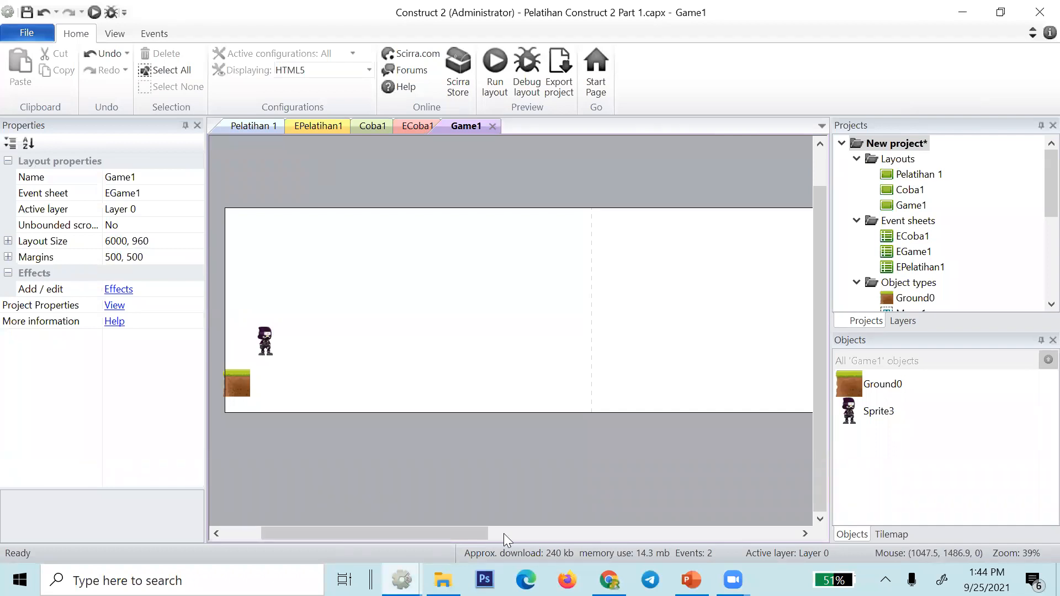
left_click(609, 580)
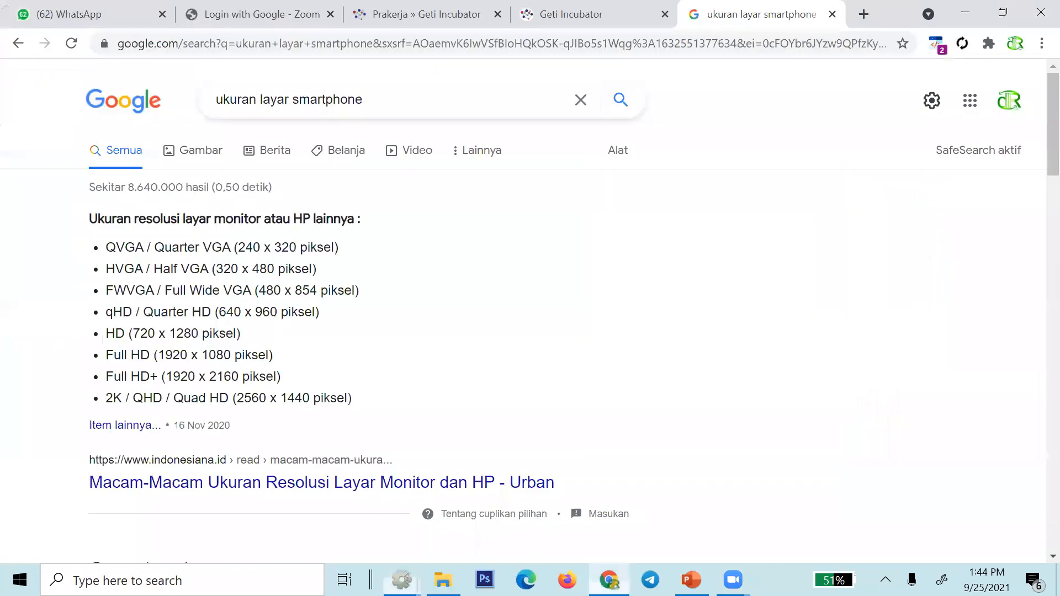
- Switch to the Ninja Aljabar Edu project, inspect its long ground strip object's properties, and return to the Game1 layout
left_click(402, 580)
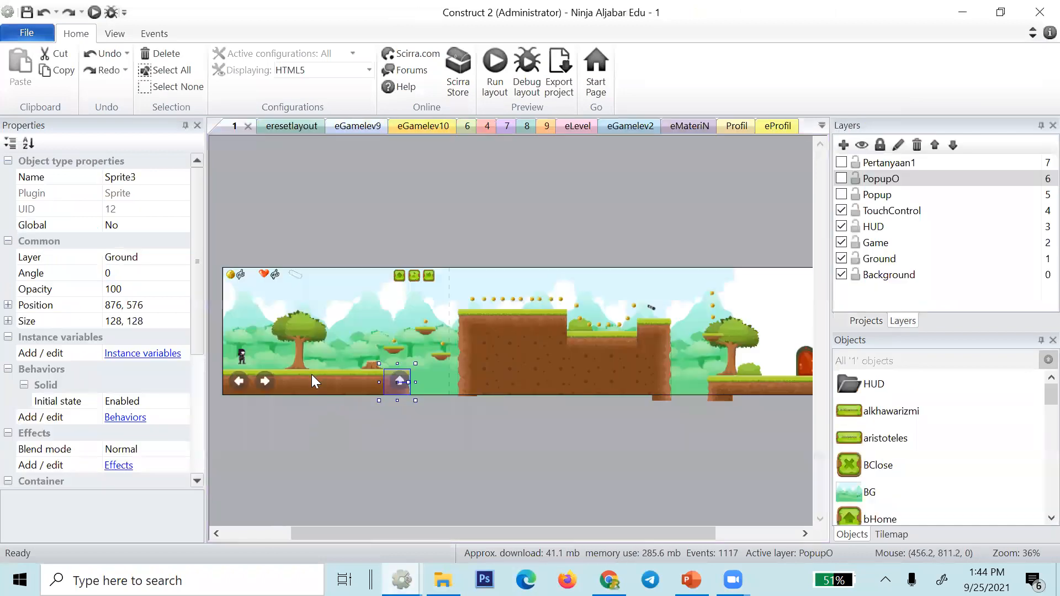
left_click(311, 372)
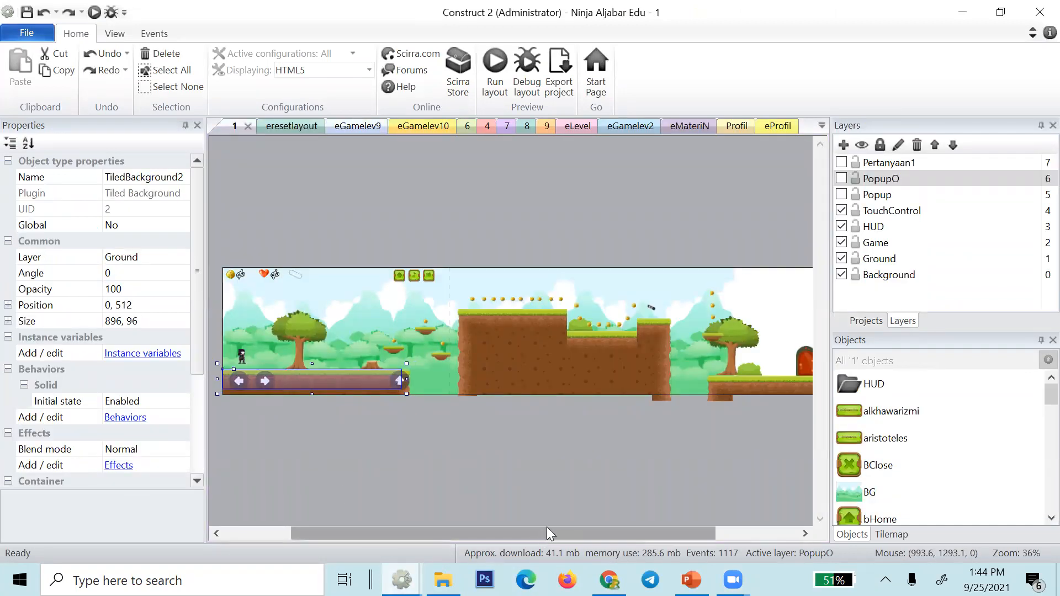
key("alt+Tab")
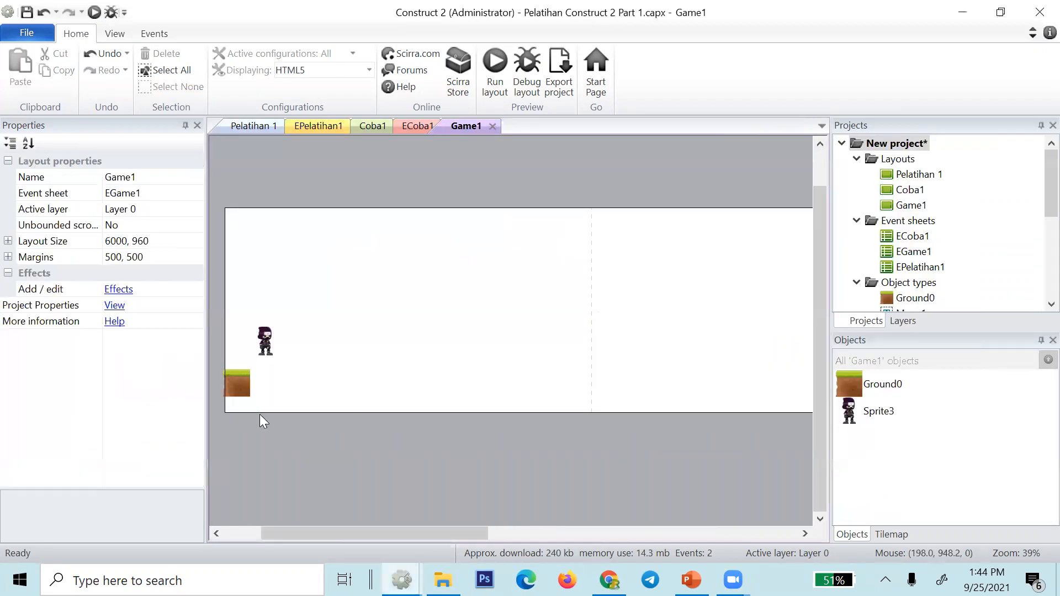
- Try stretching the Ground0 sprite horizontally across the start of the Game1 layout, and undo the resize
left_click(248, 396)
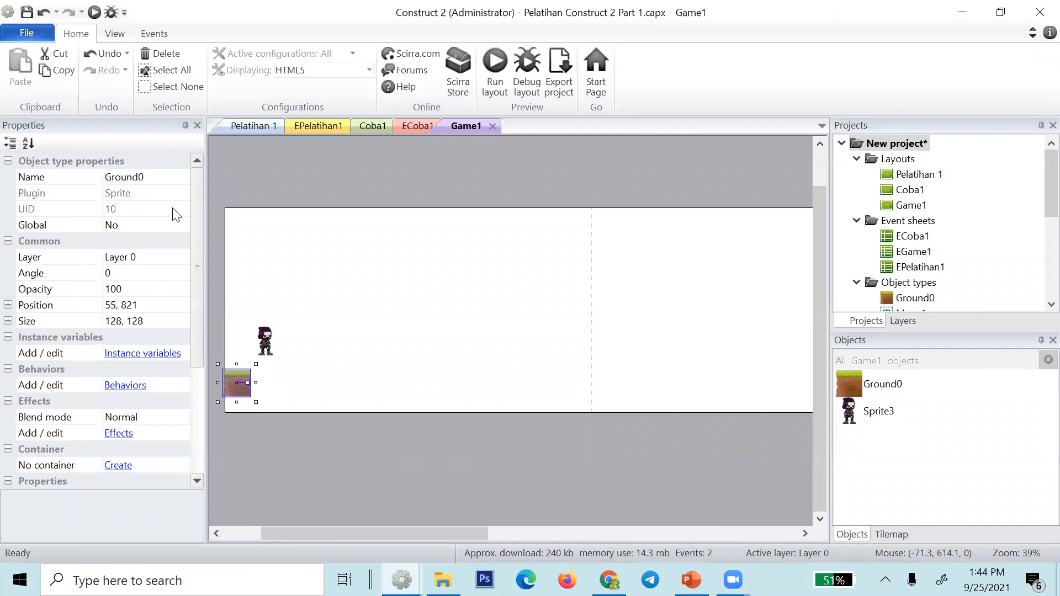
left_click_drag(255, 382, 548, 488)
left_click(531, 479)
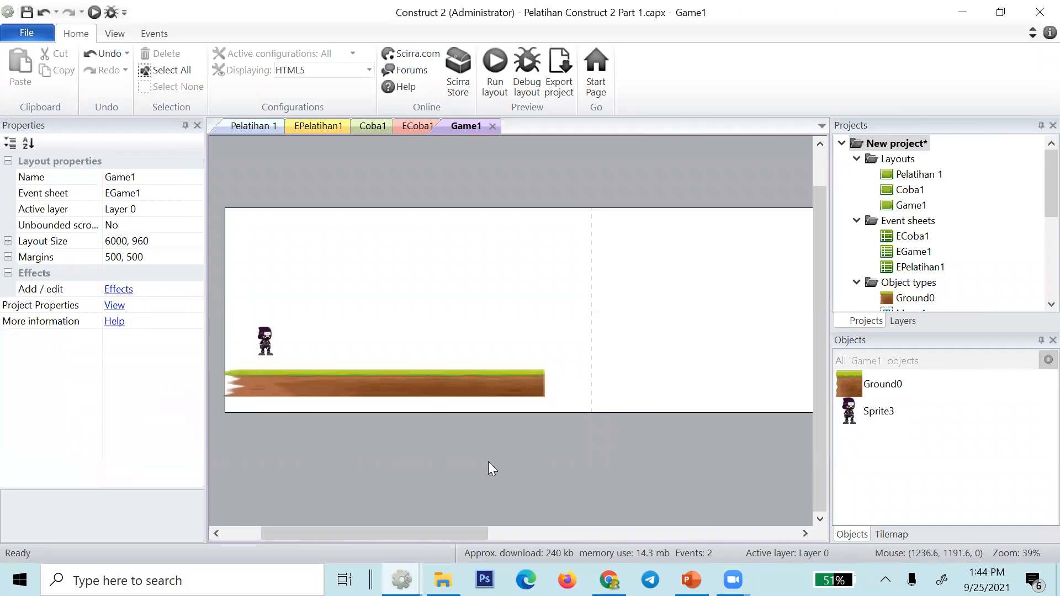
key("ctrl+z")
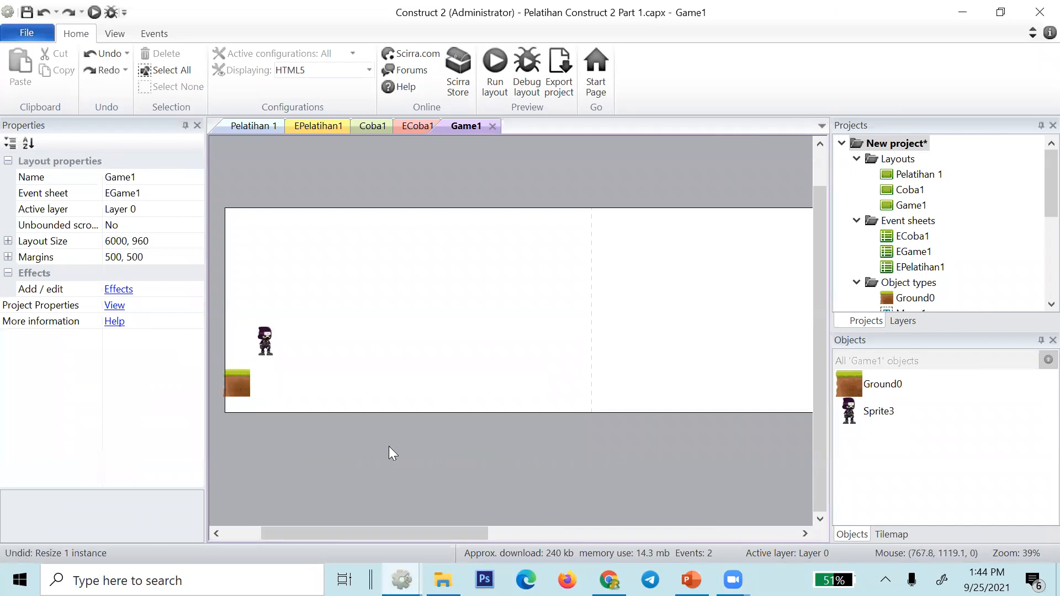
- Insert a Tiled Background object into the Game1 layout at about 566, 801
right_click(392, 180)
left_click(398, 191)
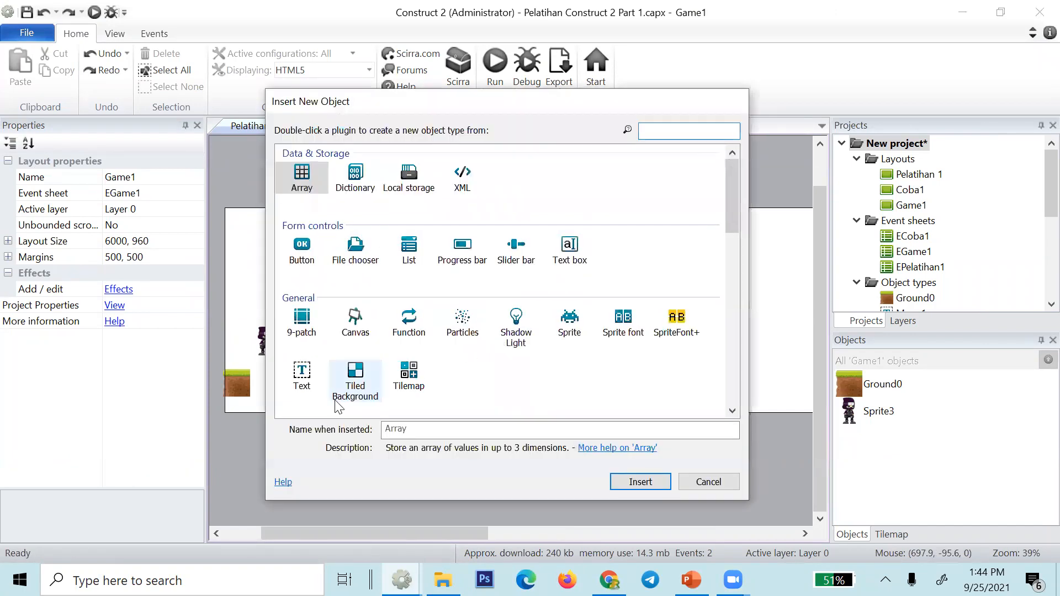
double_click(347, 381)
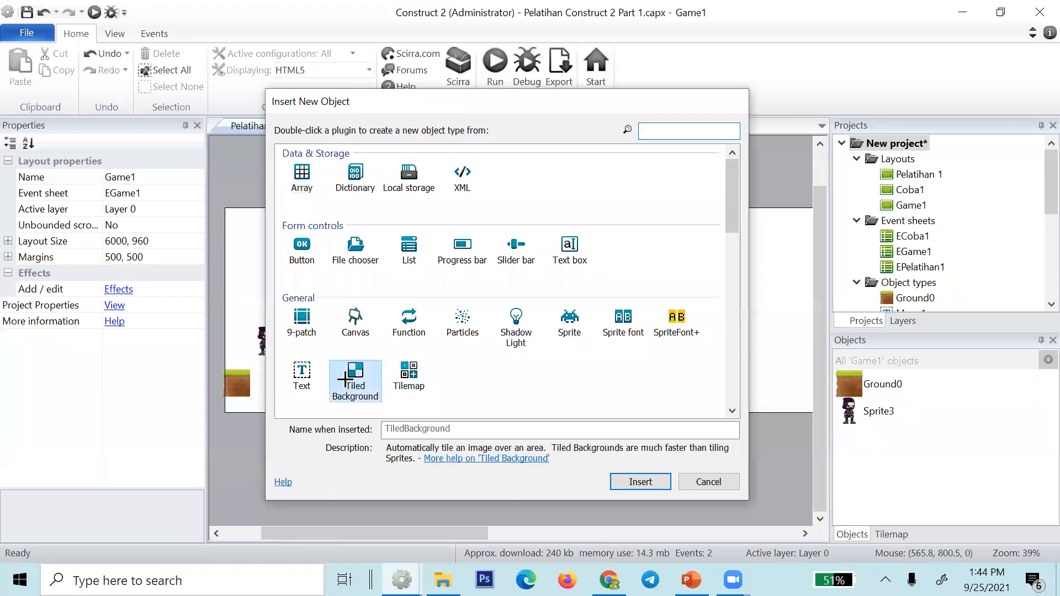
left_click(345, 379)
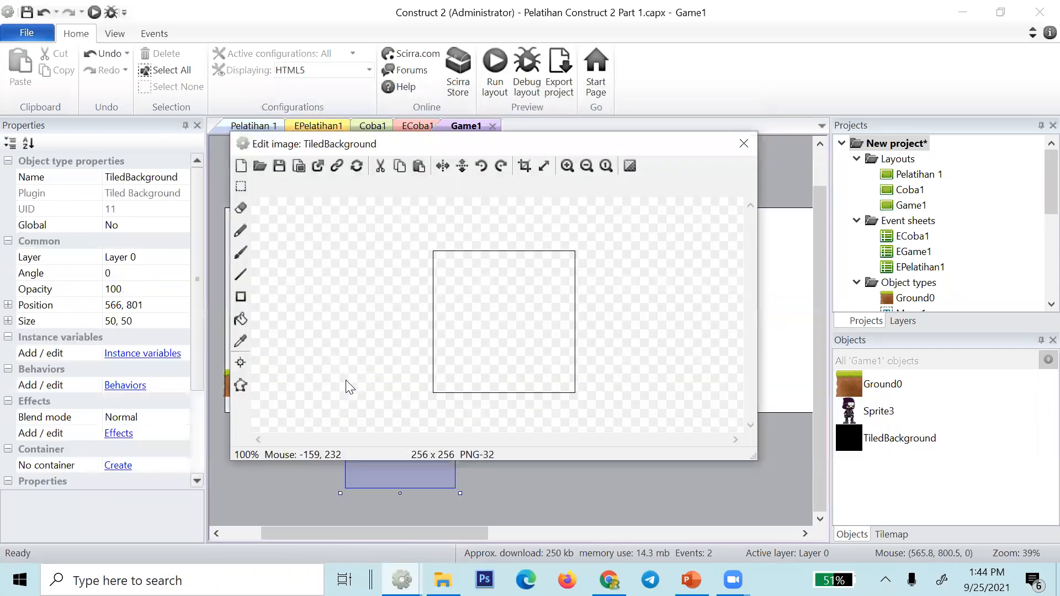
- Start loading an image file for the tiled background and go up to the Animations folder
left_click(260, 166)
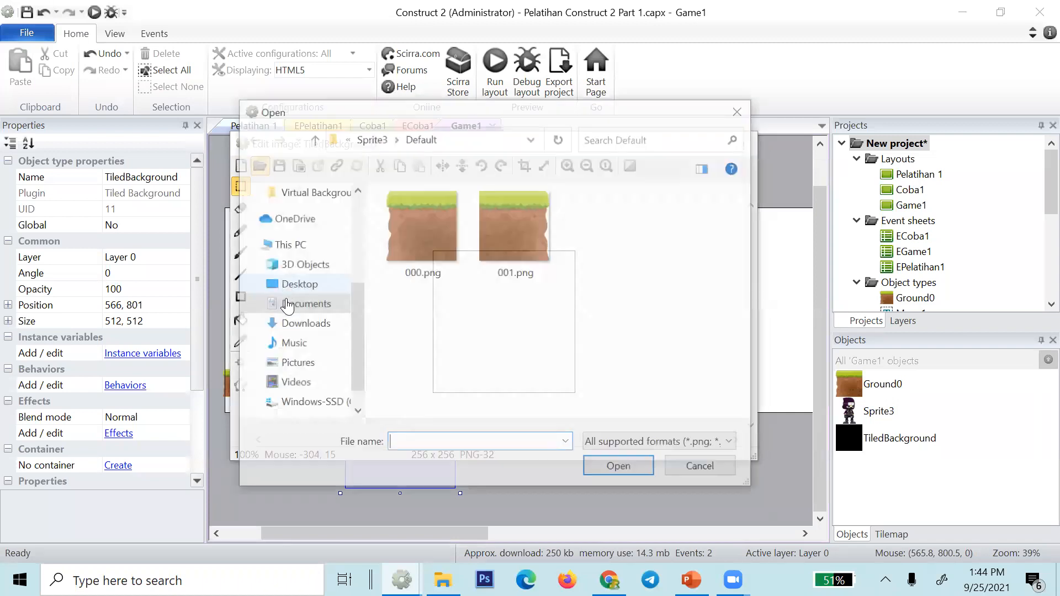
left_click(368, 138)
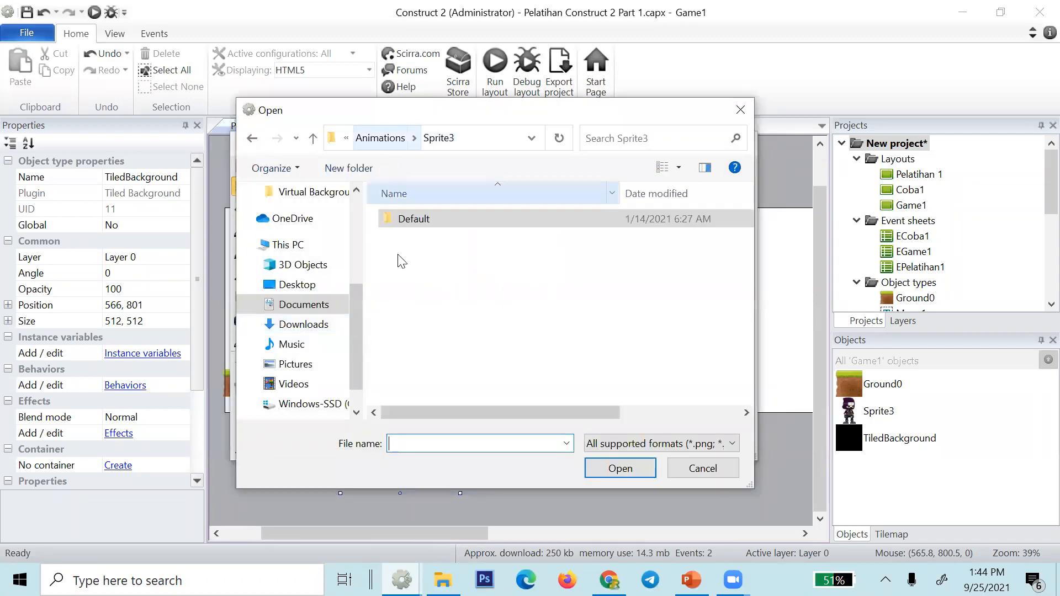
left_click(380, 138)
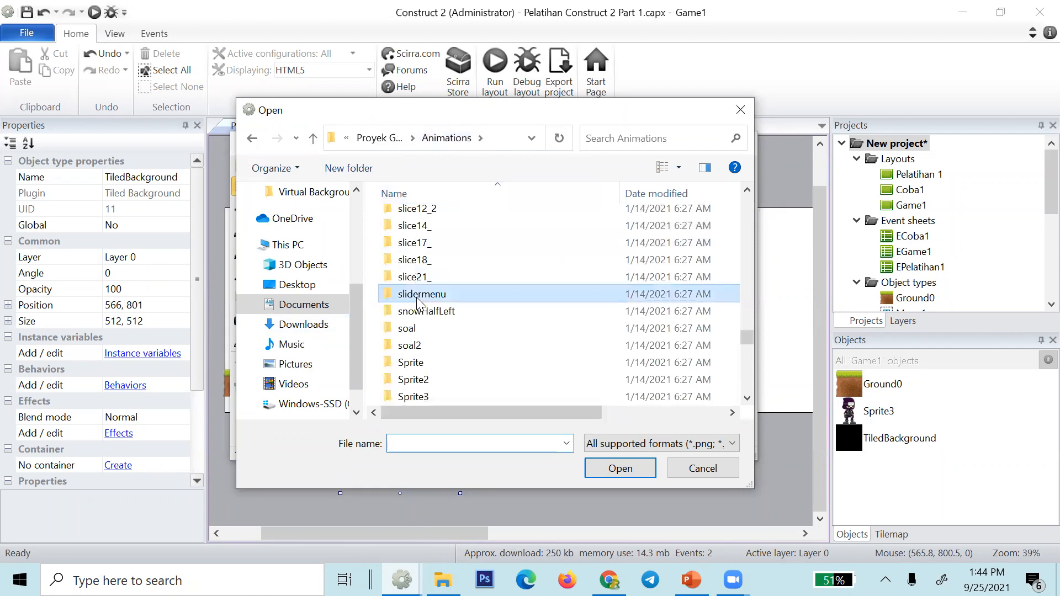
- Look inside the Default folder of TiledBackgroundsore for a ground image, and return to the Animations folder
scroll(419, 304, "down", 3)
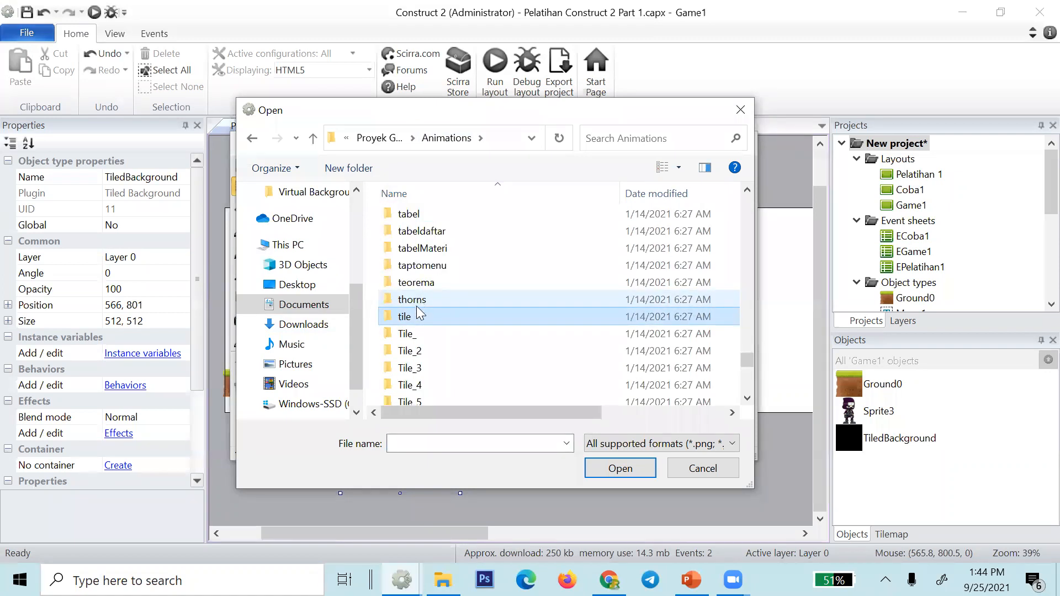
scroll(420, 304, "down", 5)
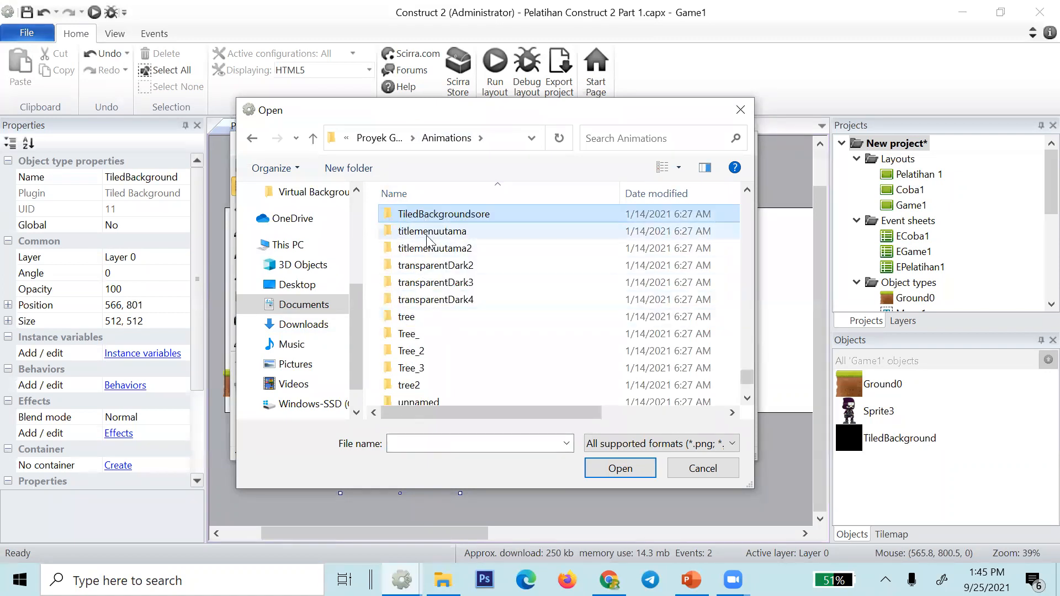
scroll(429, 236, "up", 1)
double_click(431, 266)
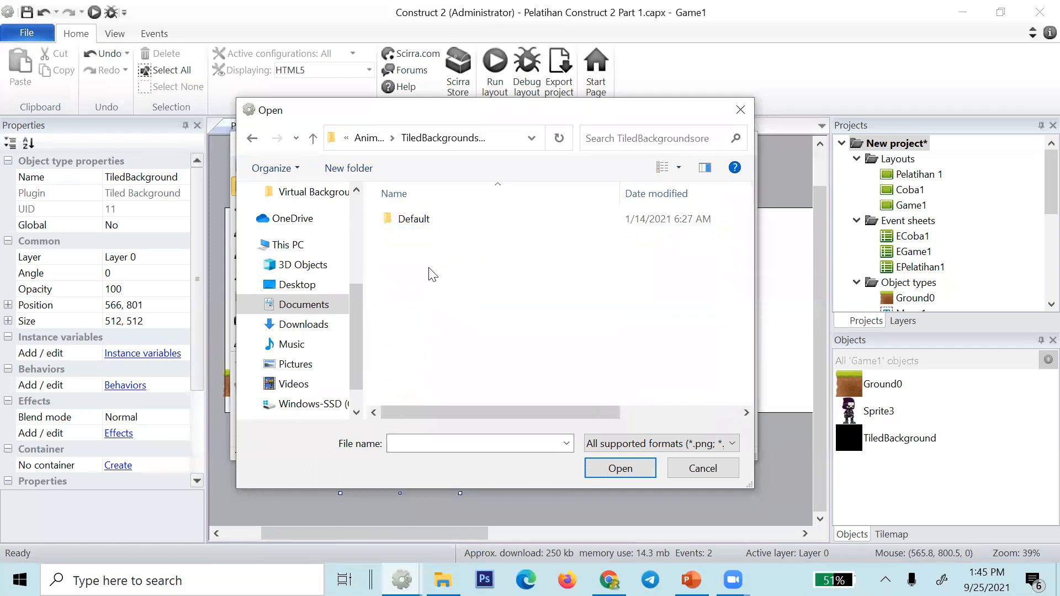
double_click(428, 226)
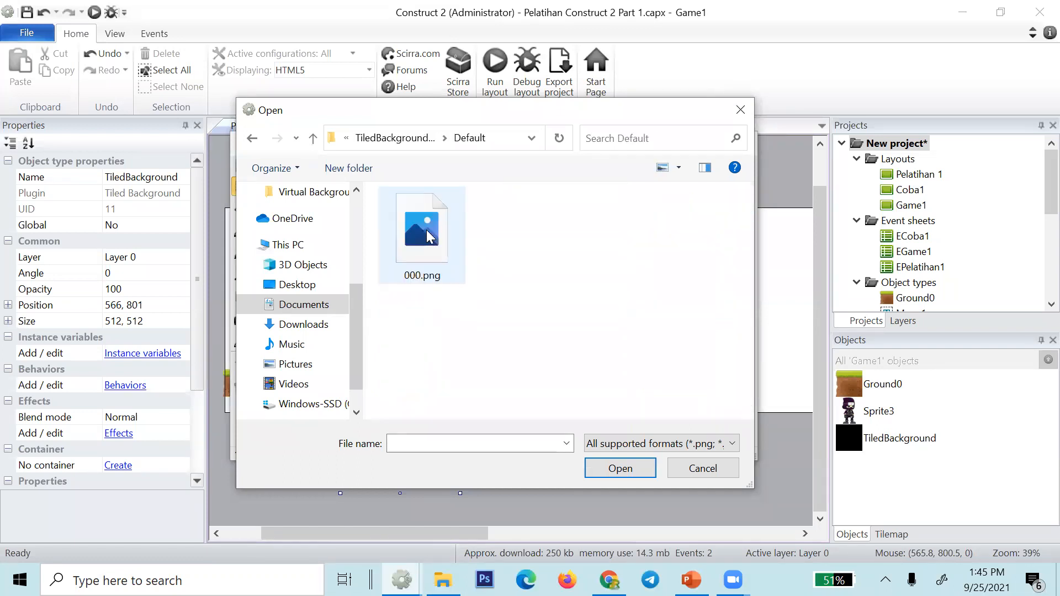
left_click(252, 138)
left_click(252, 139)
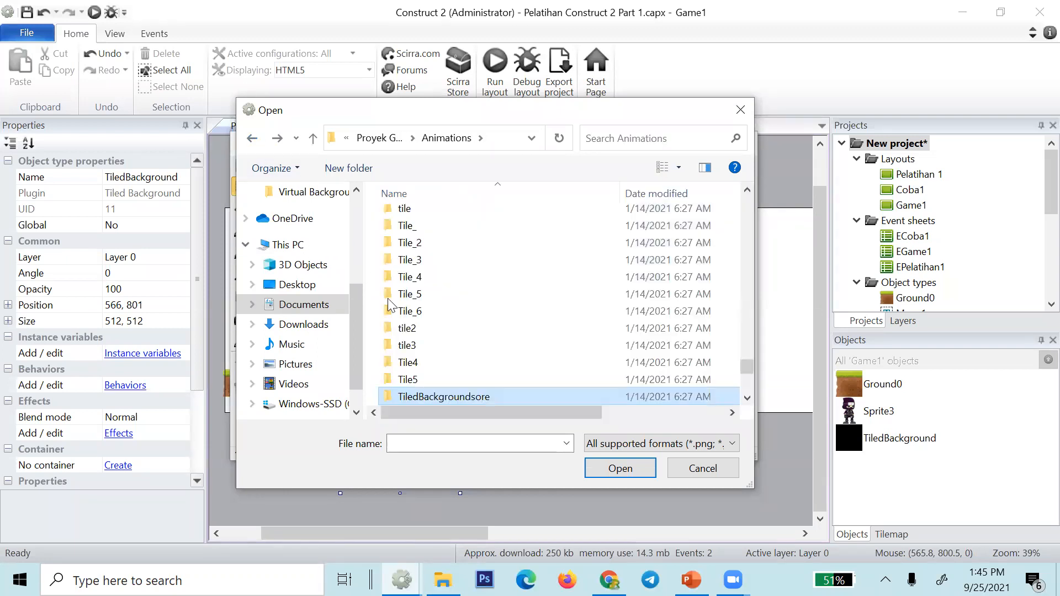
- Search the Animations folder for the tiled ground image, checking the ground strip's object name in the Ninja Aljabar Edu project
scroll(405, 350, "down", 2)
scroll(406, 350, "down", 3)
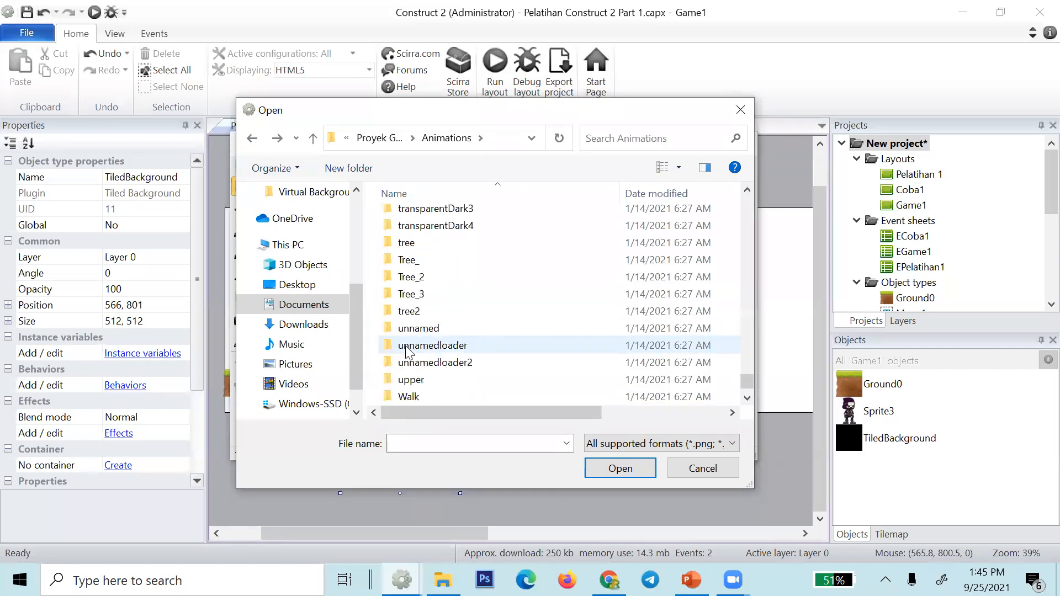
key("alt+Tab")
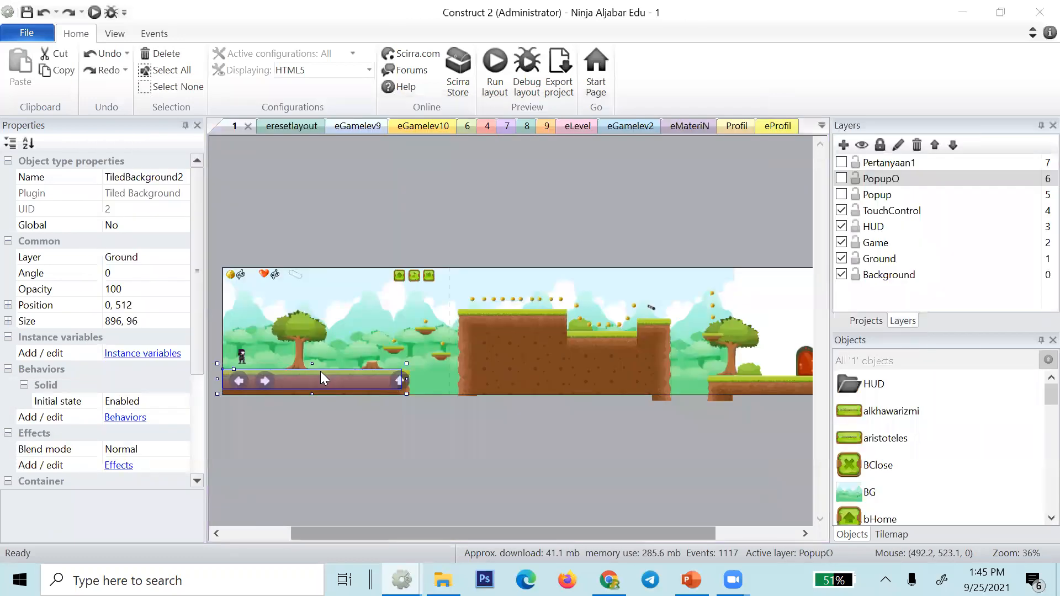
key("alt+Tab")
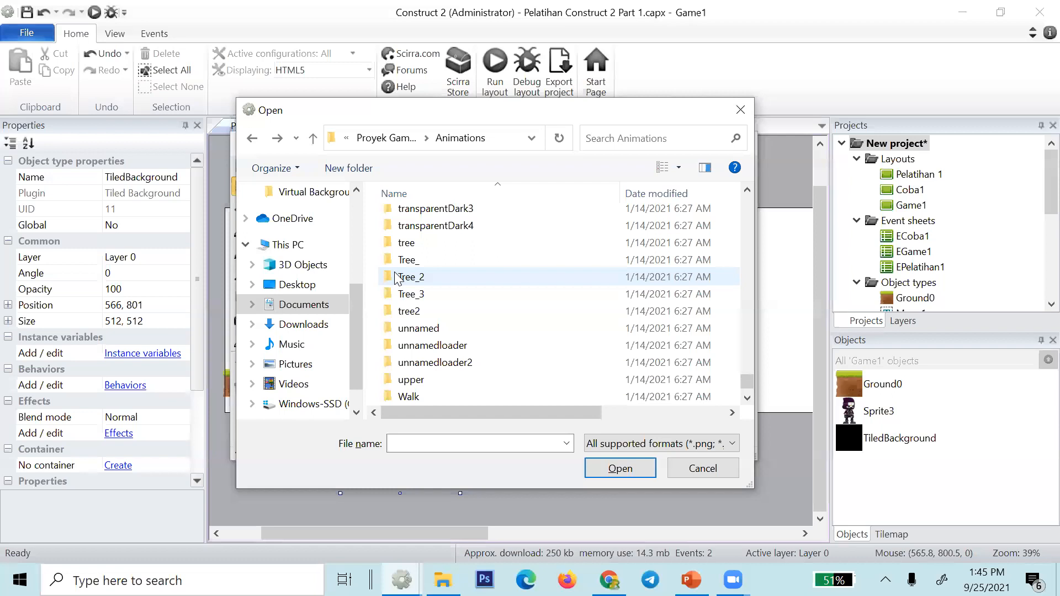
key("t")
key("d")
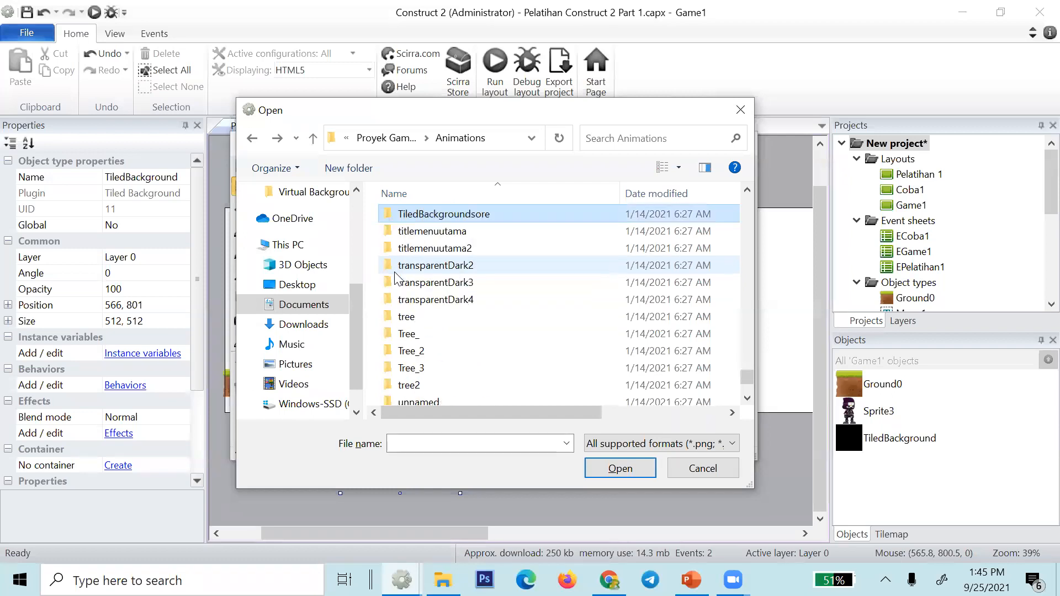
scroll(395, 277, "down", 2)
scroll(396, 278, "up", 8)
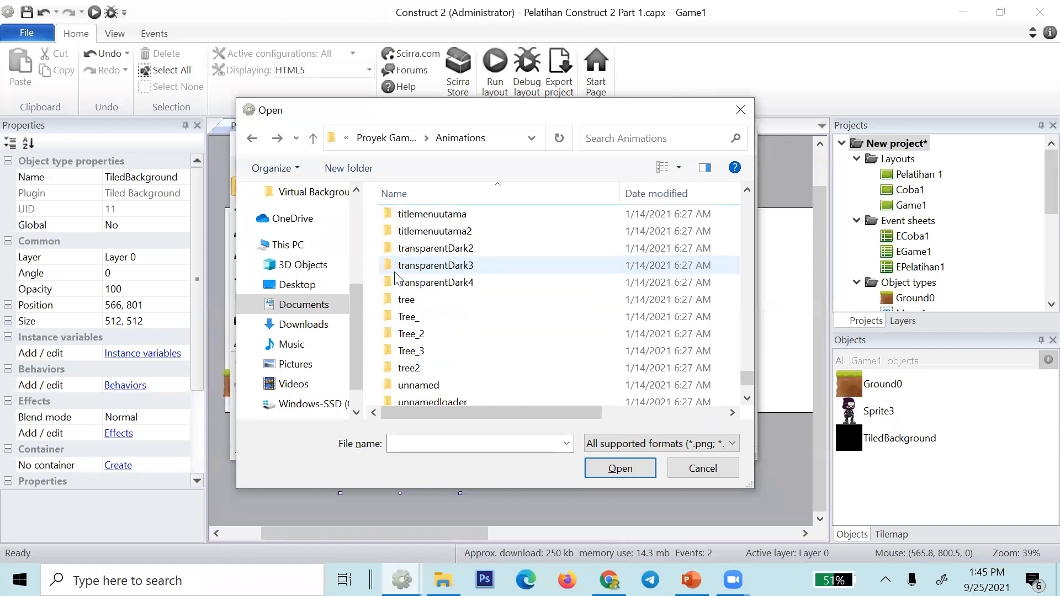
scroll(403, 273, "up", 10)
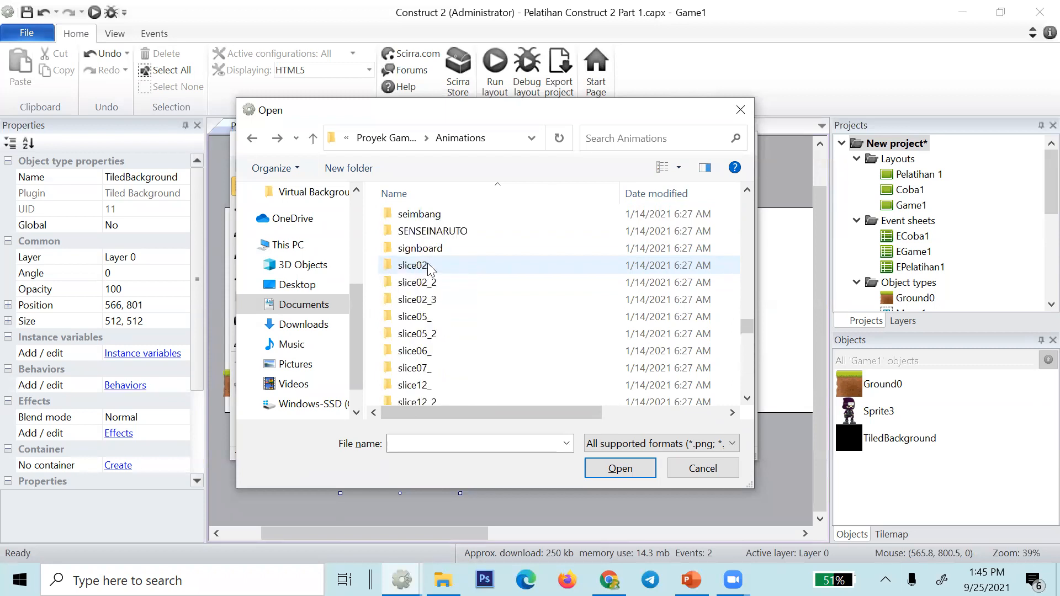
scroll(430, 269, "up", 20)
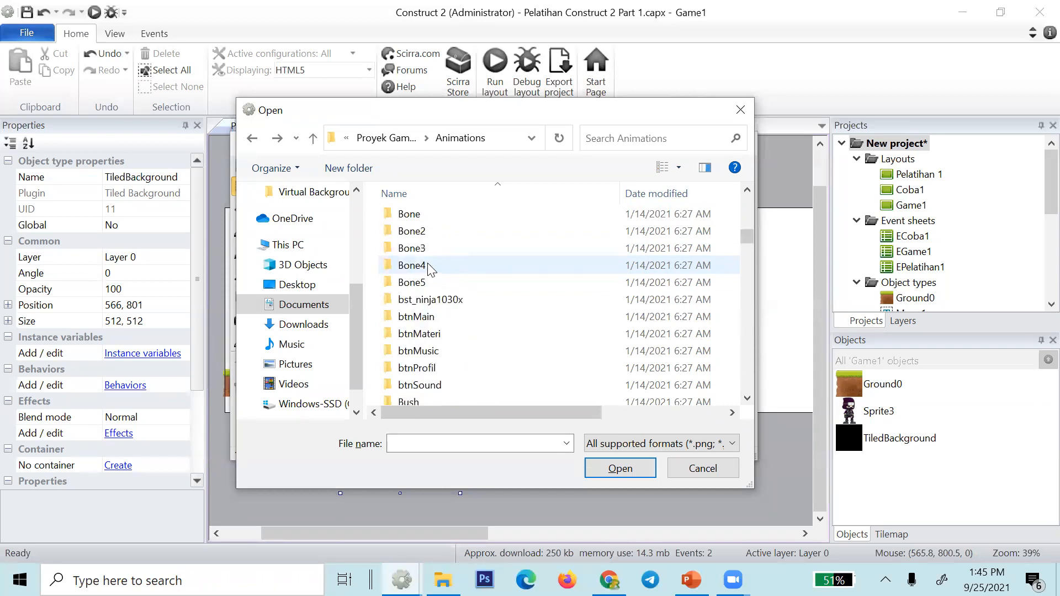
left_click(431, 270)
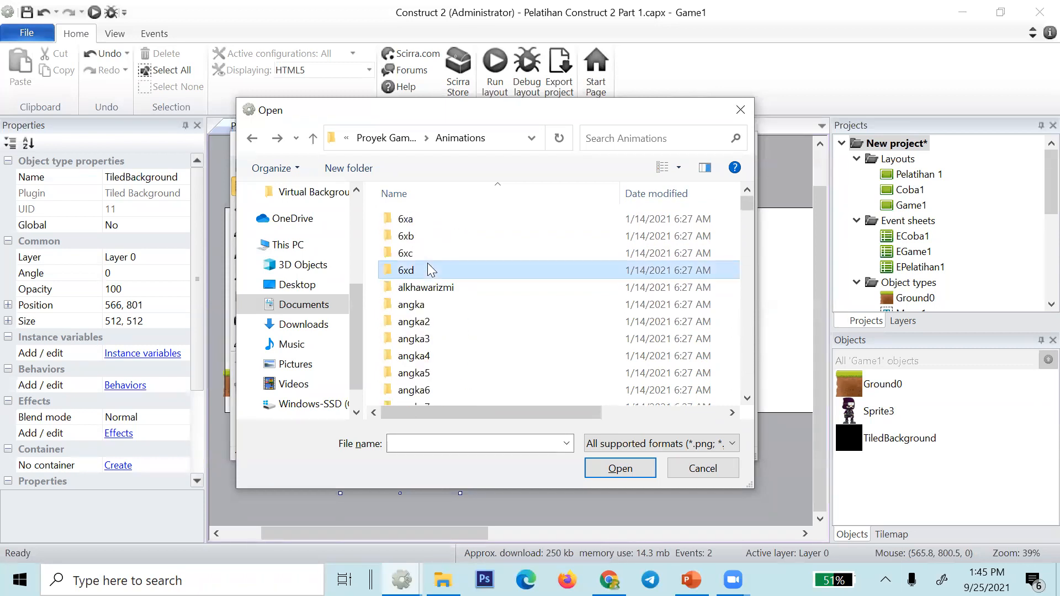
type("t")
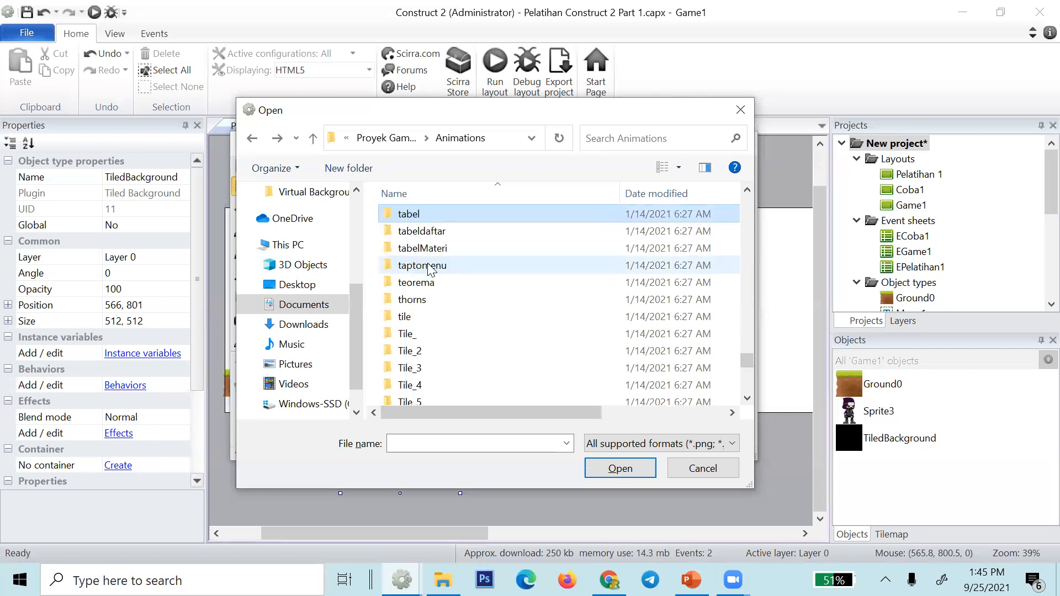
type("tiled")
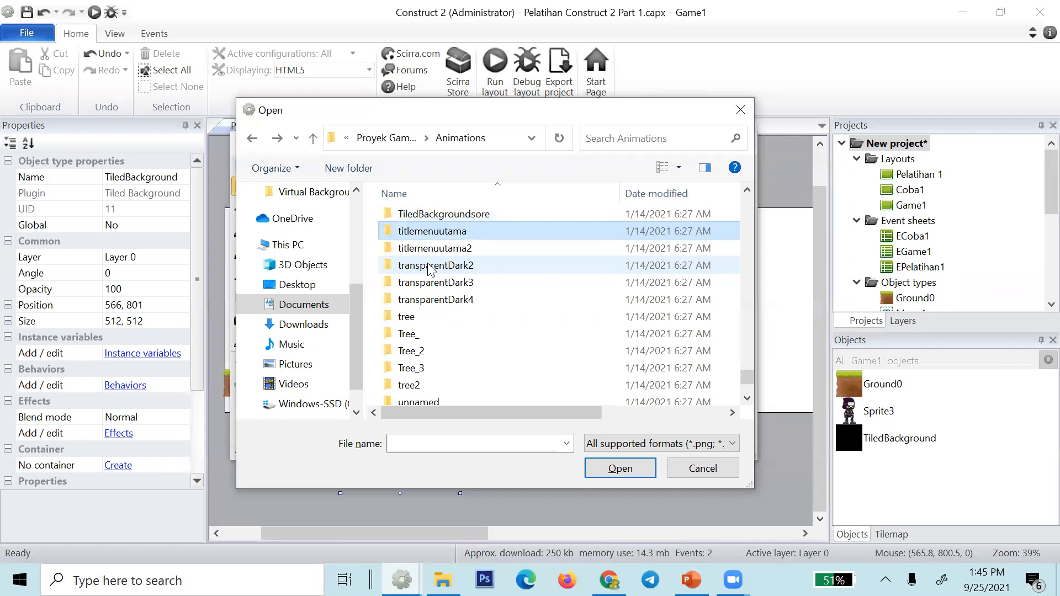
- Load TiledBackground2.png from the project's Textures folder as the tiled background's image, and close the image editor
key("BackSpace")
key("t")
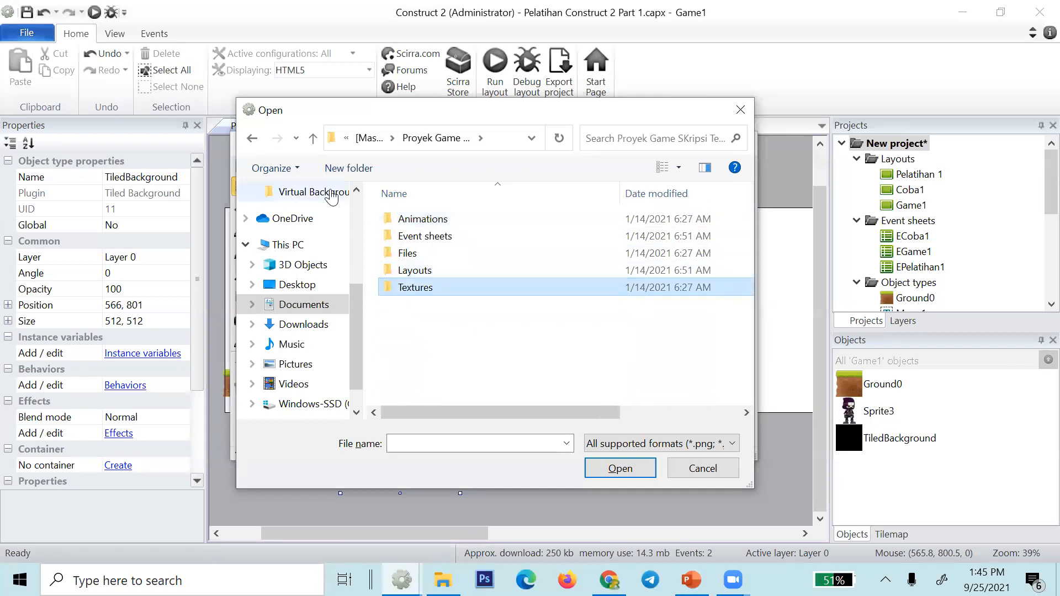
double_click(428, 270)
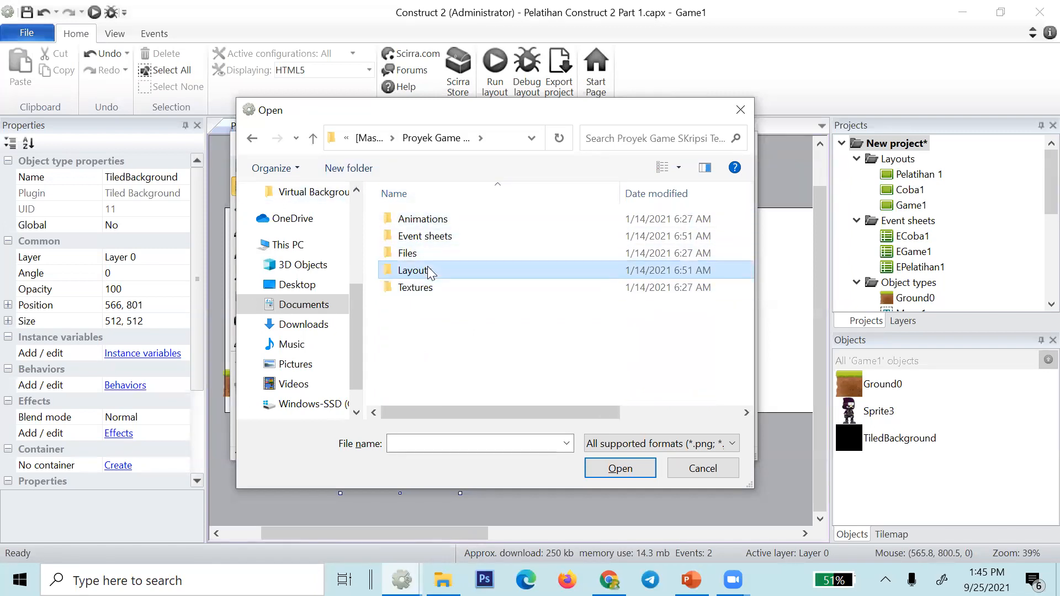
key("BackSpace")
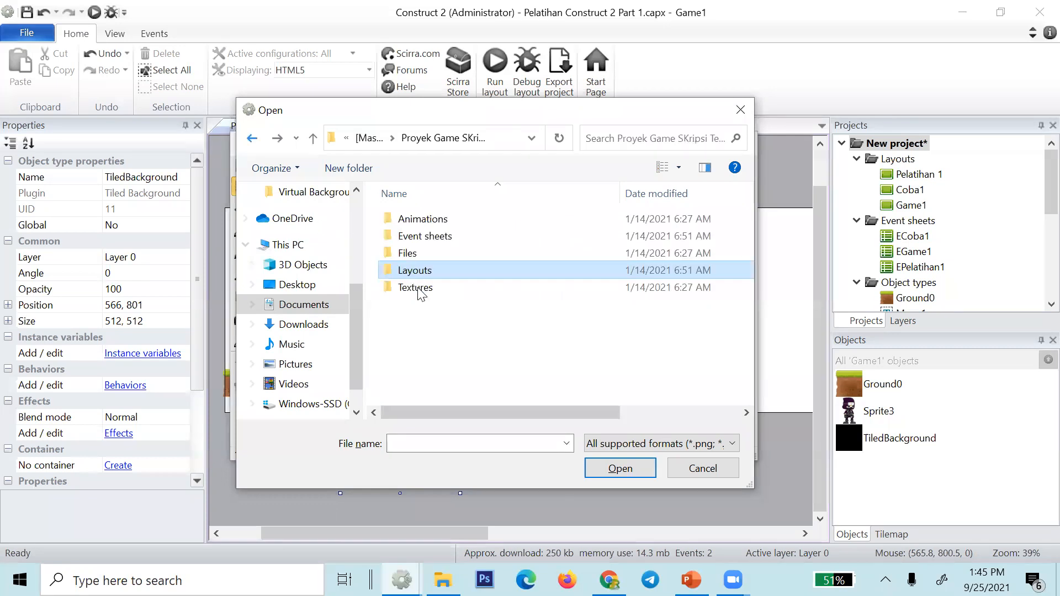
key("t")
key("Return")
scroll(498, 292, "down", 3)
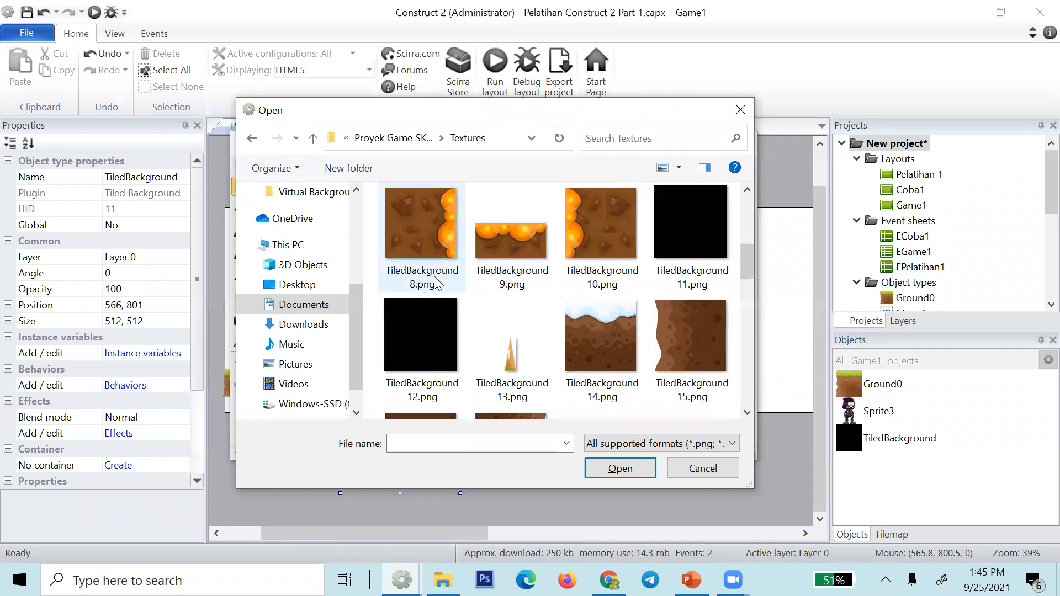
scroll(540, 287, "up", 3)
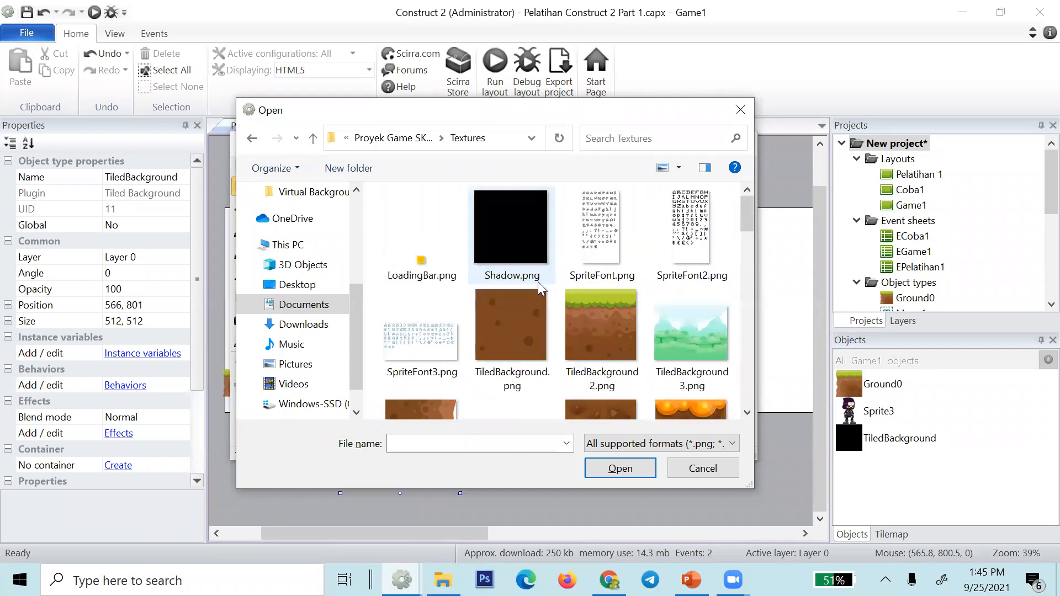
double_click(572, 344)
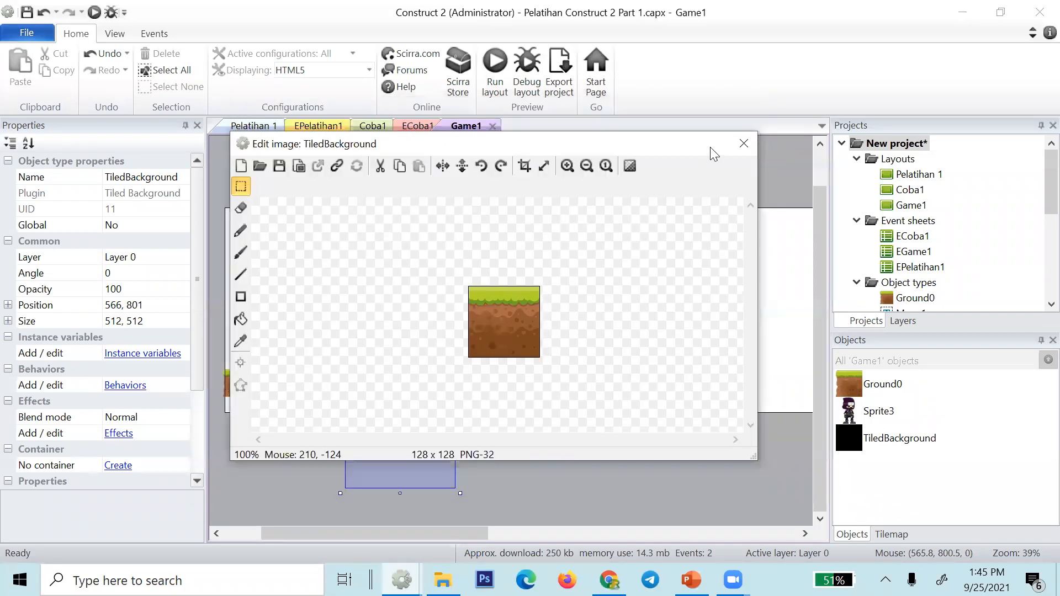
left_click(743, 143)
- Reduce the tiled background's height to about 124 and place it directly beside the Ground0 sprite, at about 120, 759
left_click_drag(388, 400, 434, 397)
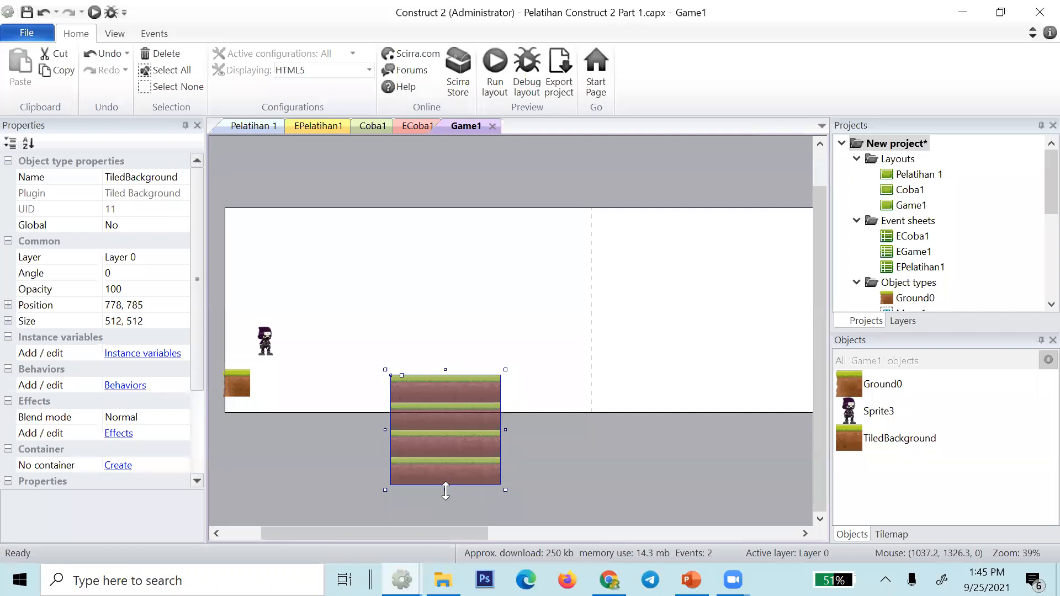
left_click_drag(446, 490, 436, 407)
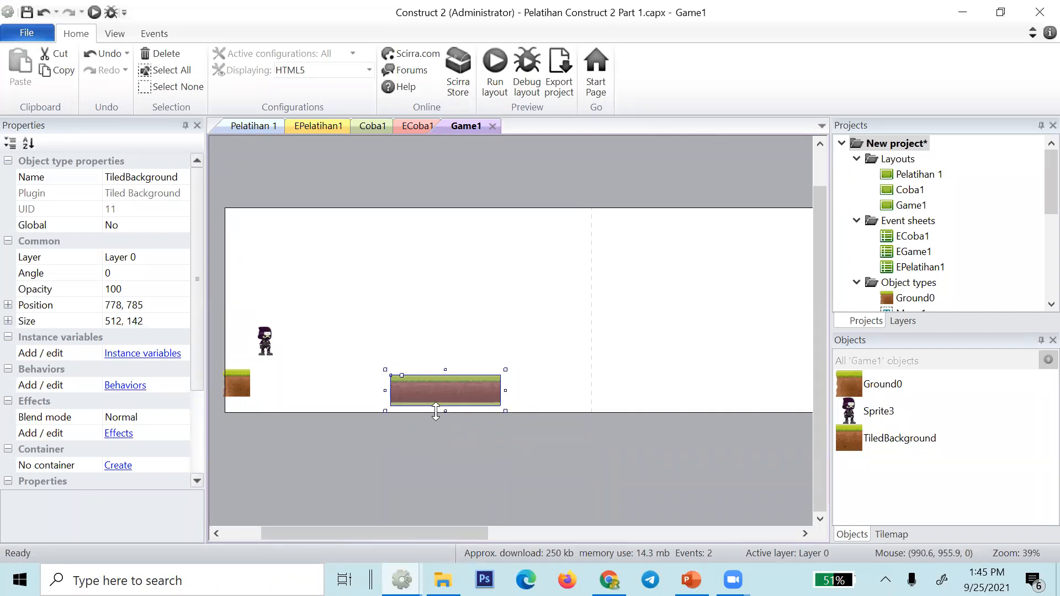
left_click_drag(433, 388, 294, 382)
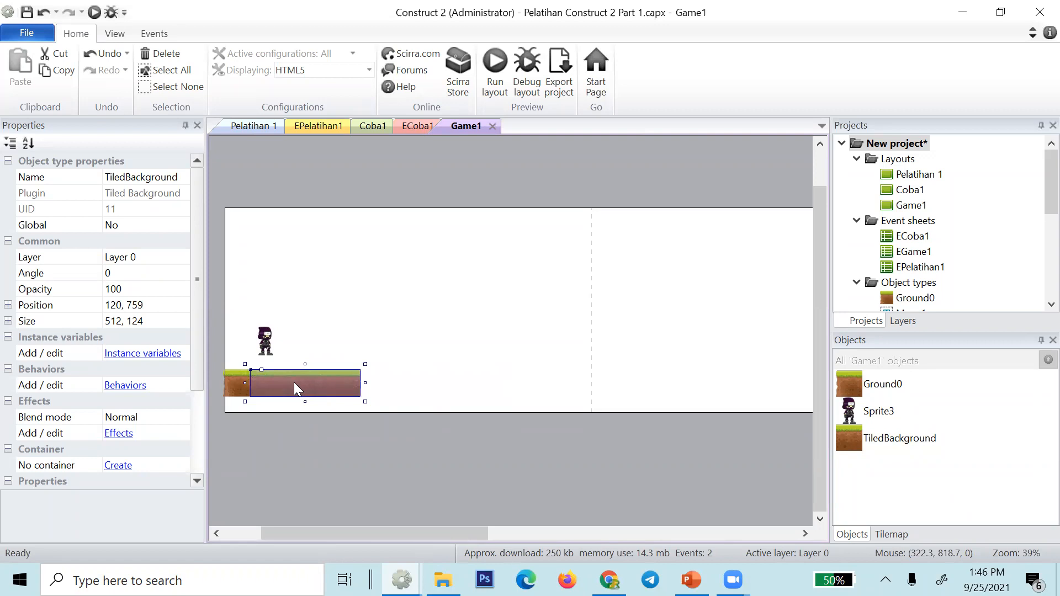
- Fine-tune the tiled background against the Ground0 sprite, to position 119, 757 and a height of 127
left_click(302, 455)
left_click(299, 391)
left_click(294, 436)
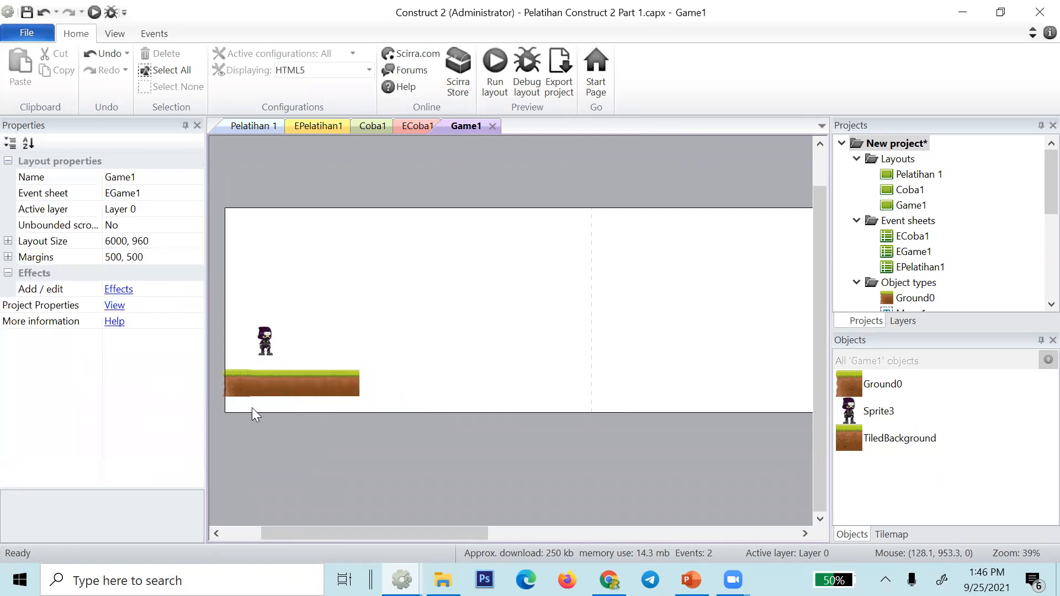
left_click(277, 381)
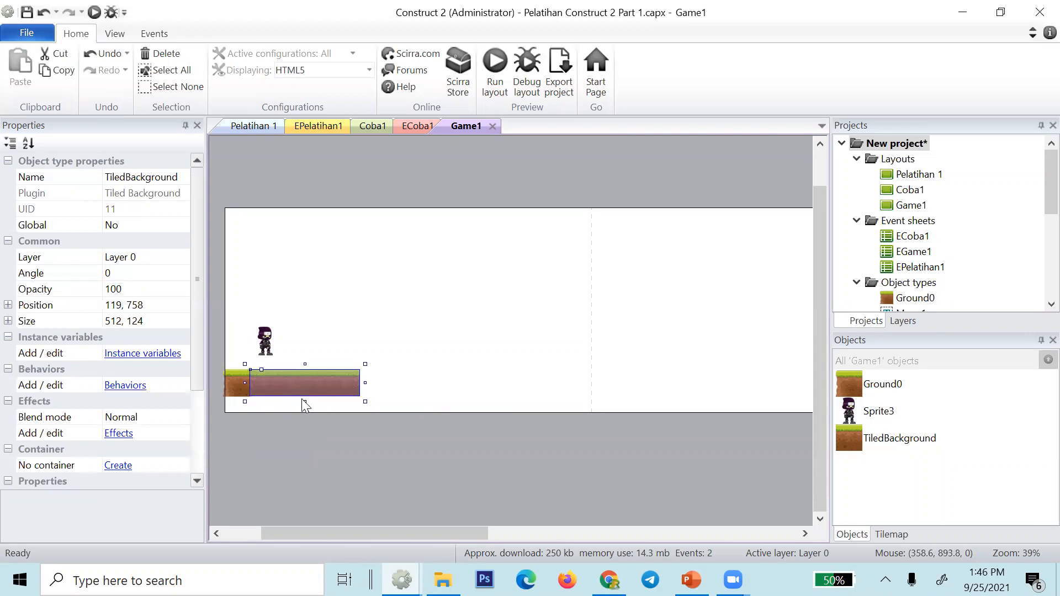
left_click_drag(303, 399, 304, 400)
left_click(307, 456)
left_click(299, 384)
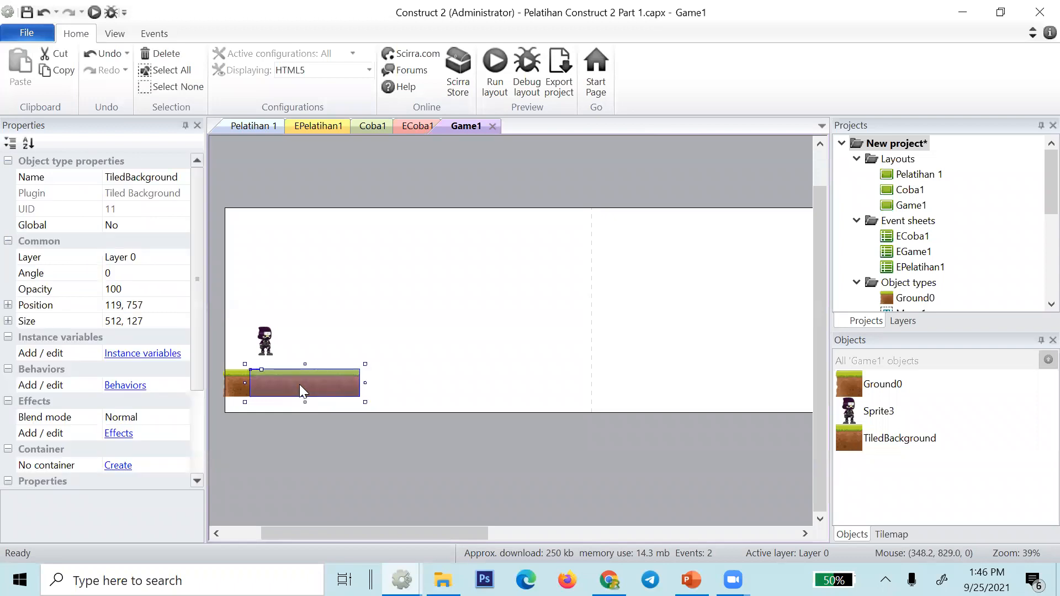
left_click(301, 463)
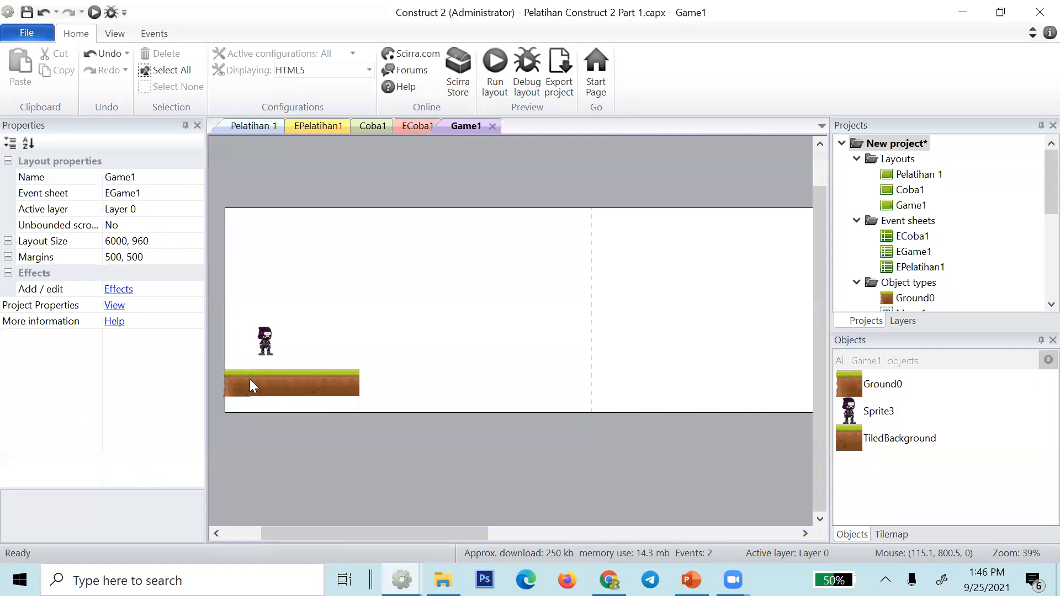
- Stretch the tiled background horizontally to about 978 wide, undoing the unwanted drag made along the way
scroll(250, 378, "up", 2, "ctrl")
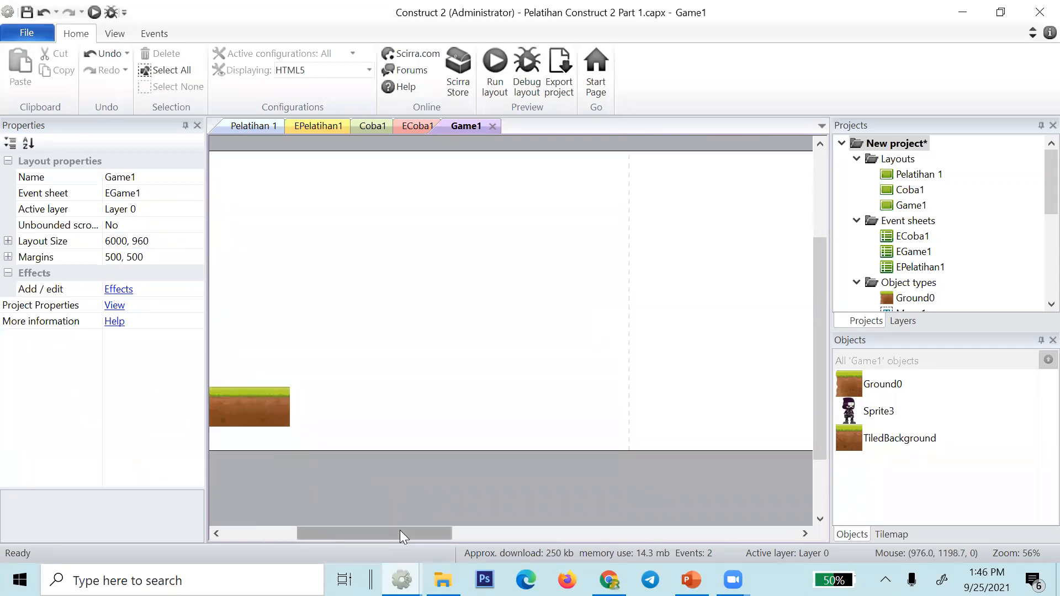
left_click_drag(400, 535, 335, 516)
scroll(393, 397, "up", 1, "ctrl")
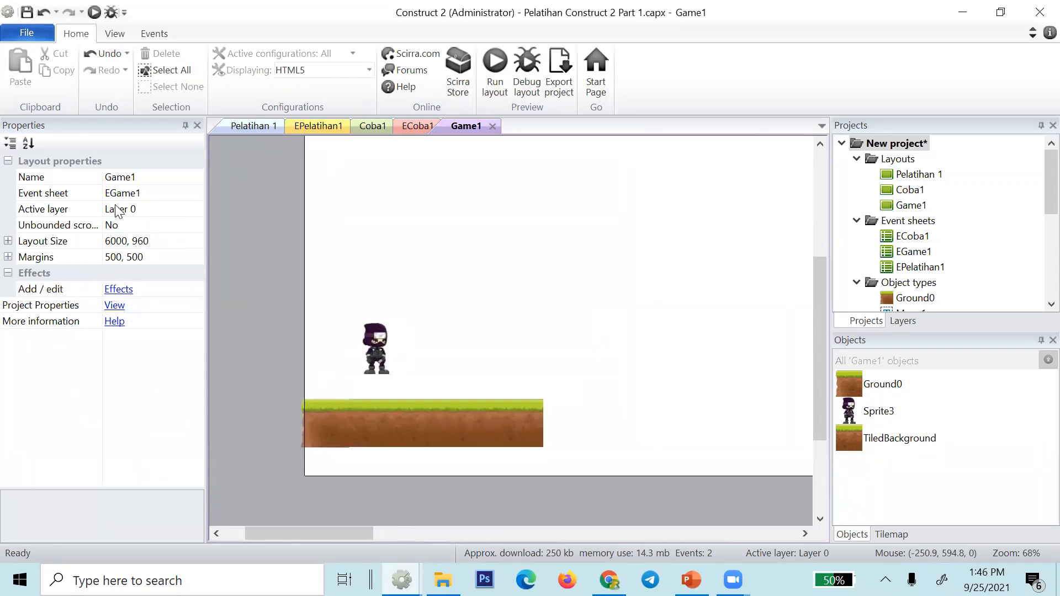
left_click(113, 34)
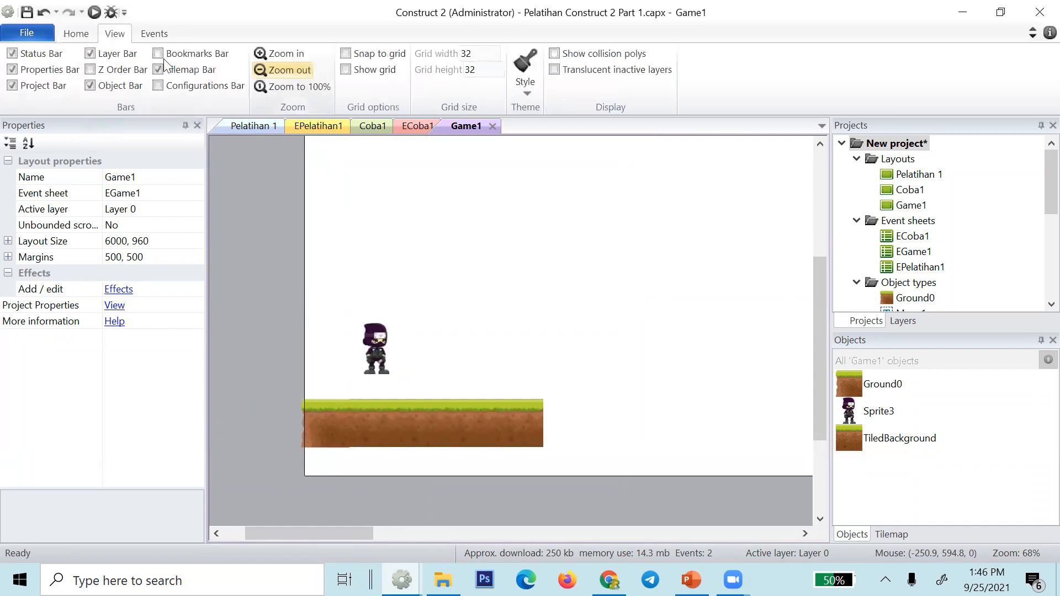
left_click(262, 69)
left_click(273, 52)
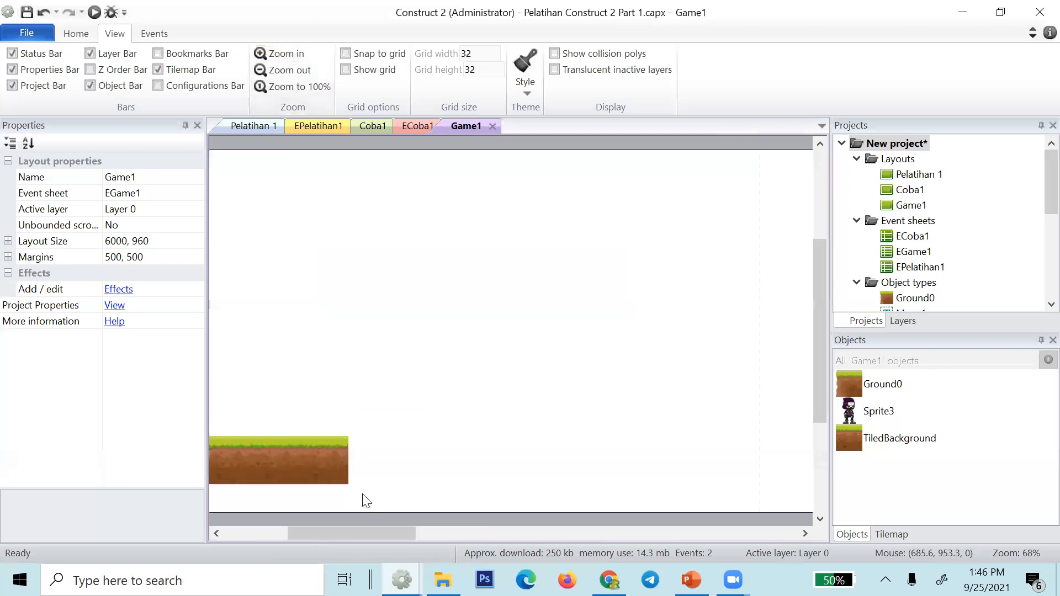
left_click_drag(400, 533, 363, 534)
left_click(373, 467)
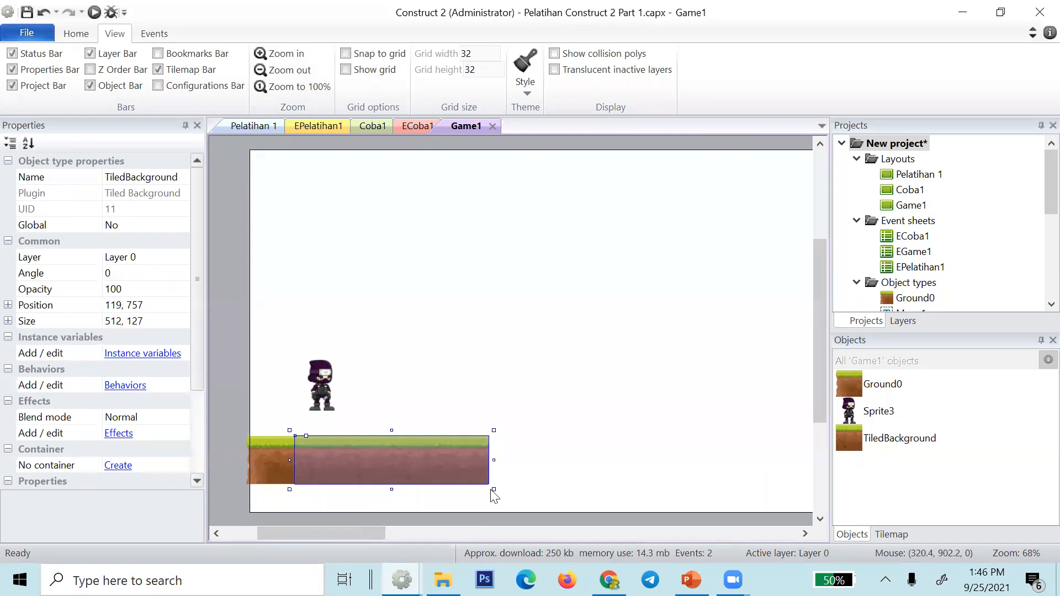
left_click(272, 469)
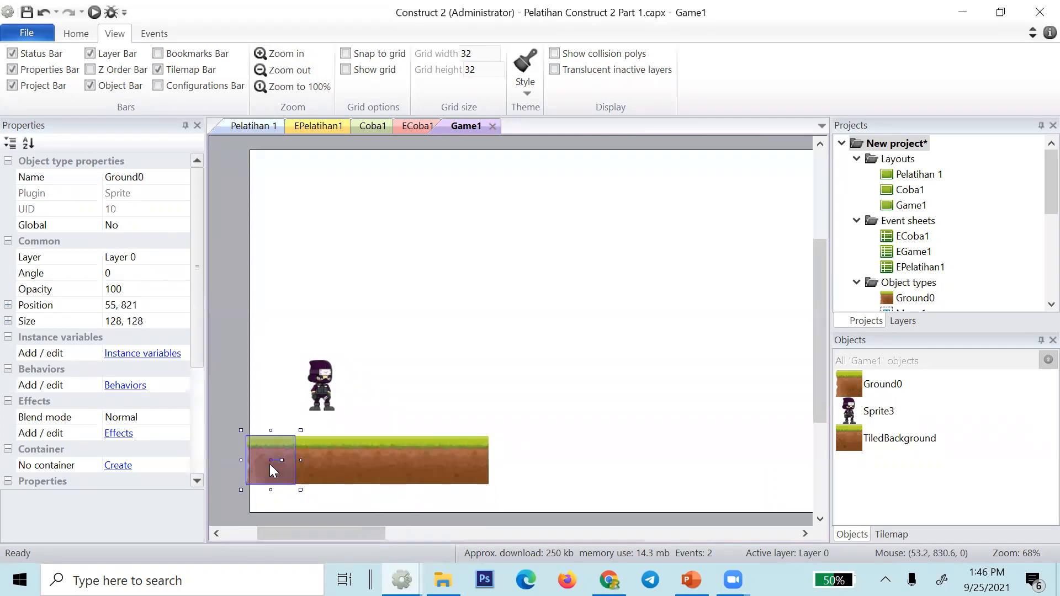
left_click_drag(299, 460, 668, 500)
key("ctrl+z")
left_click(454, 466)
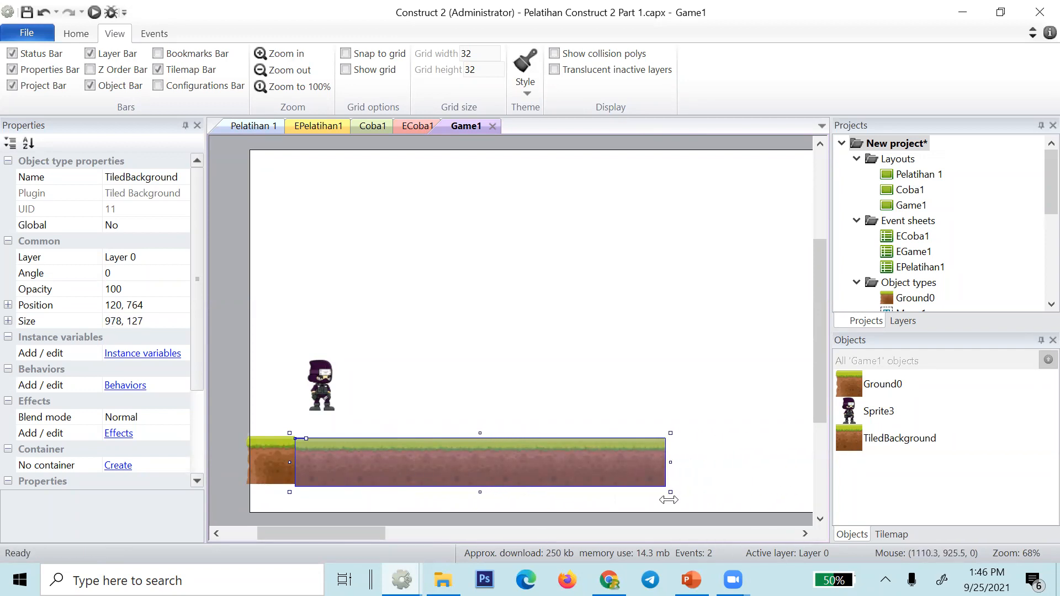
- Nudge the widened tiled background up and sideways to meet the Ground0 sprite without a gap, at about 116, 758
left_click(228, 497)
left_click(362, 470)
key("Up")
key("Up")
key("Up")
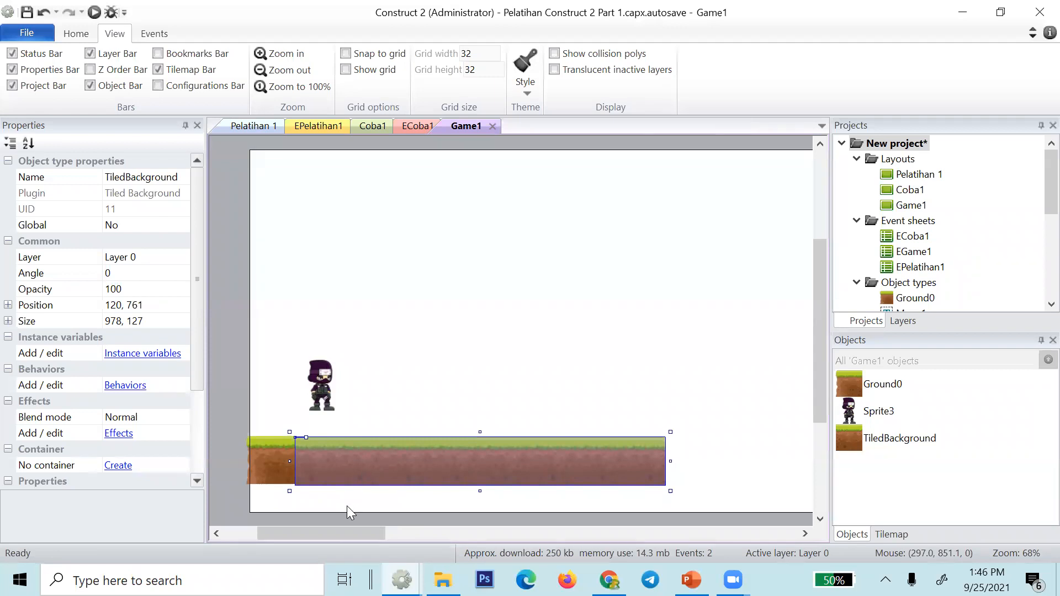
left_click(223, 495)
left_click_drag(346, 471, 345, 470)
key("Up")
key("Left")
left_click(209, 495)
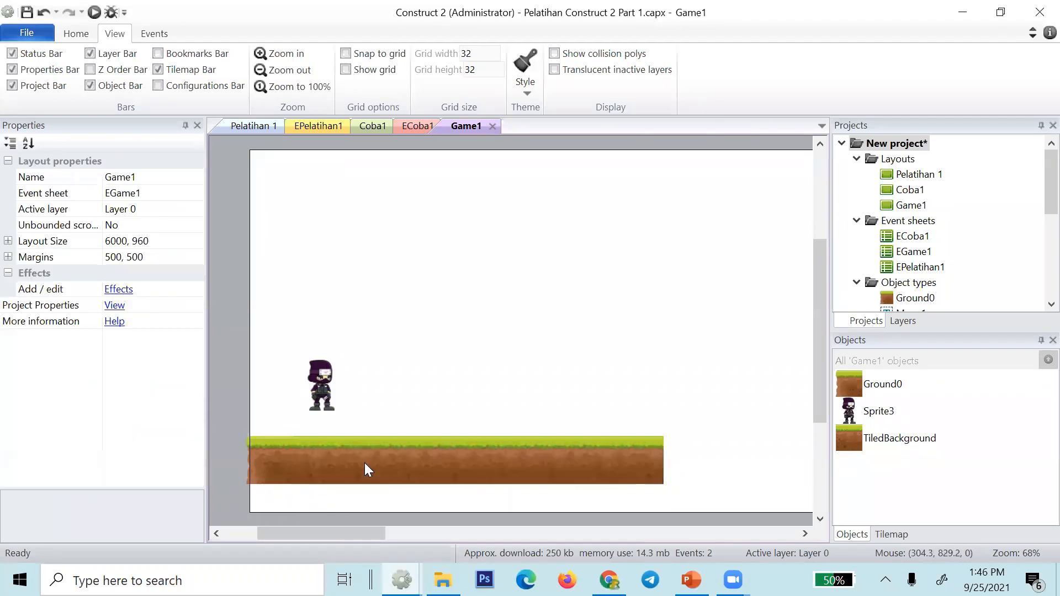
- Move the ninja sprite slightly down, closer to the ground strip
left_click_drag(314, 387, 311, 394)
left_click(266, 462)
left_click(430, 466)
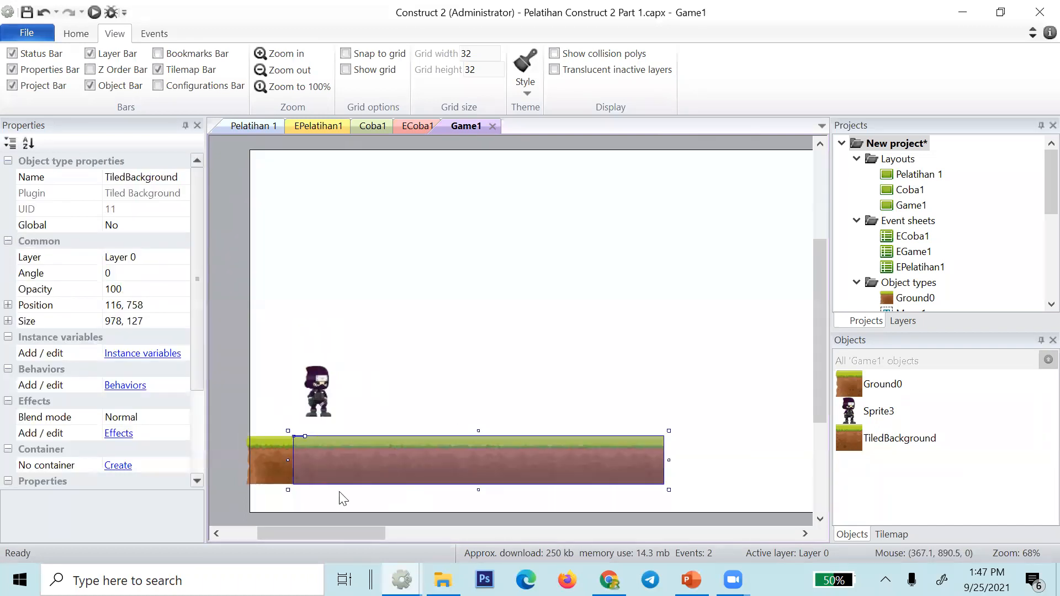
- Check the Ninja Aljabar Edu project and the topic list on the PowerPoint slide, and return to the Game1 layout
key("alt+Tab")
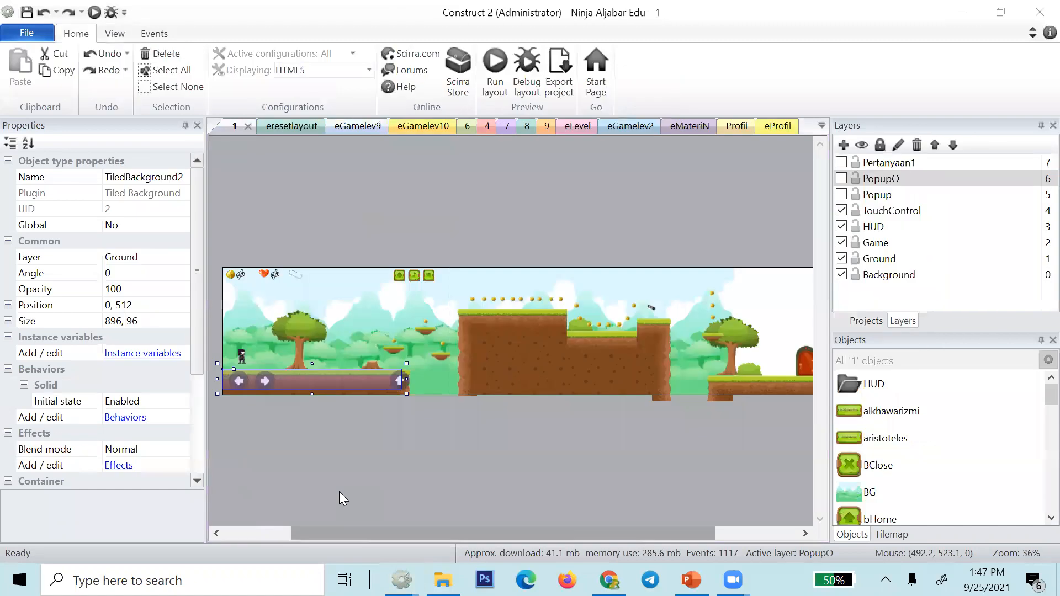
key("alt+Tab")
key("alt+Tab")
key("alt+Tab")
key("alt+Tab")
key("alt+Tab")
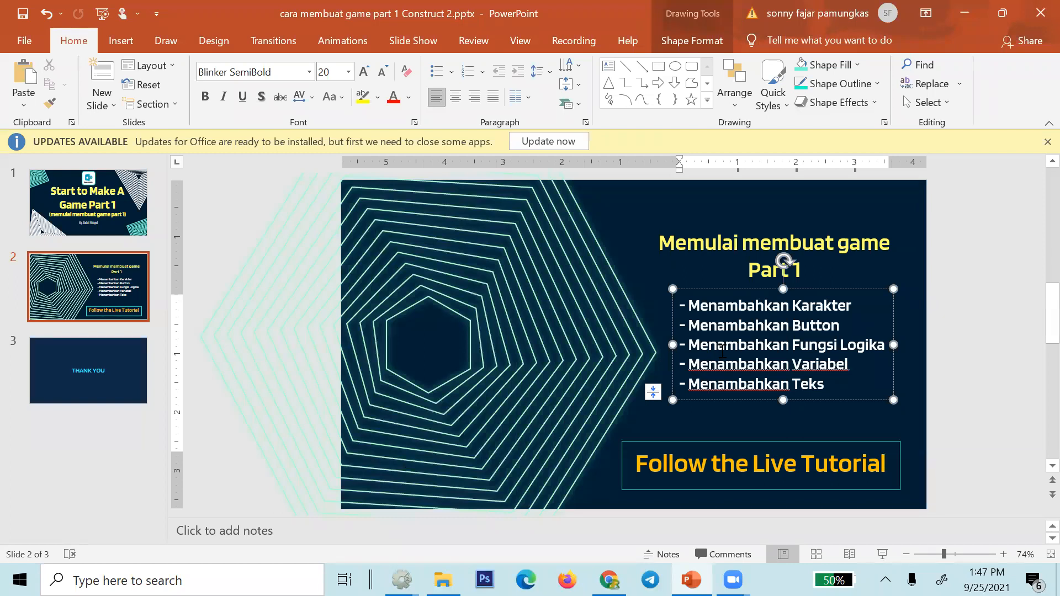
key("alt+Tab")
key("alt+Tab")
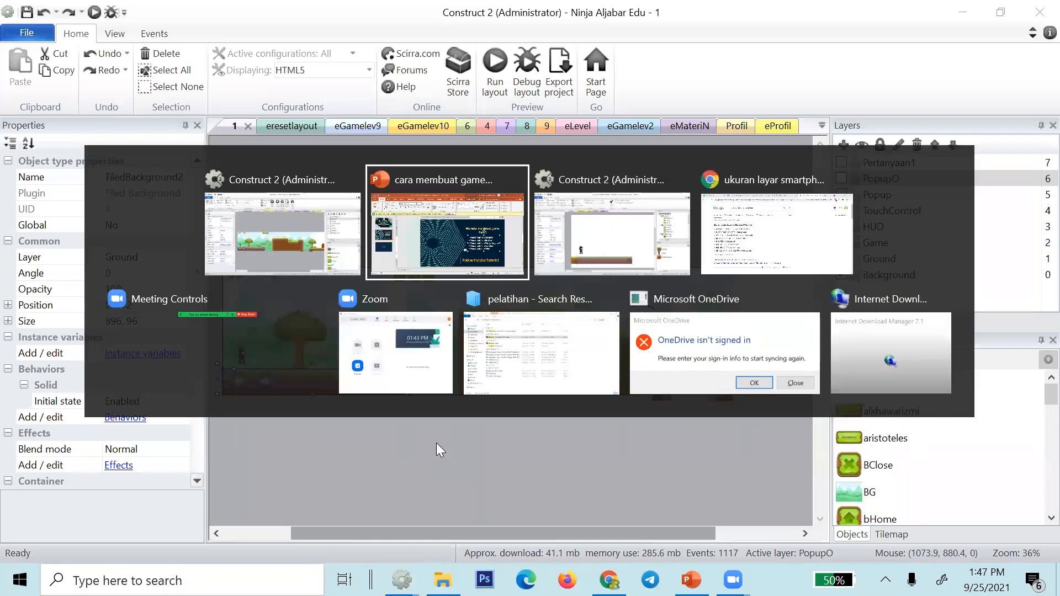
key("alt+Tab")
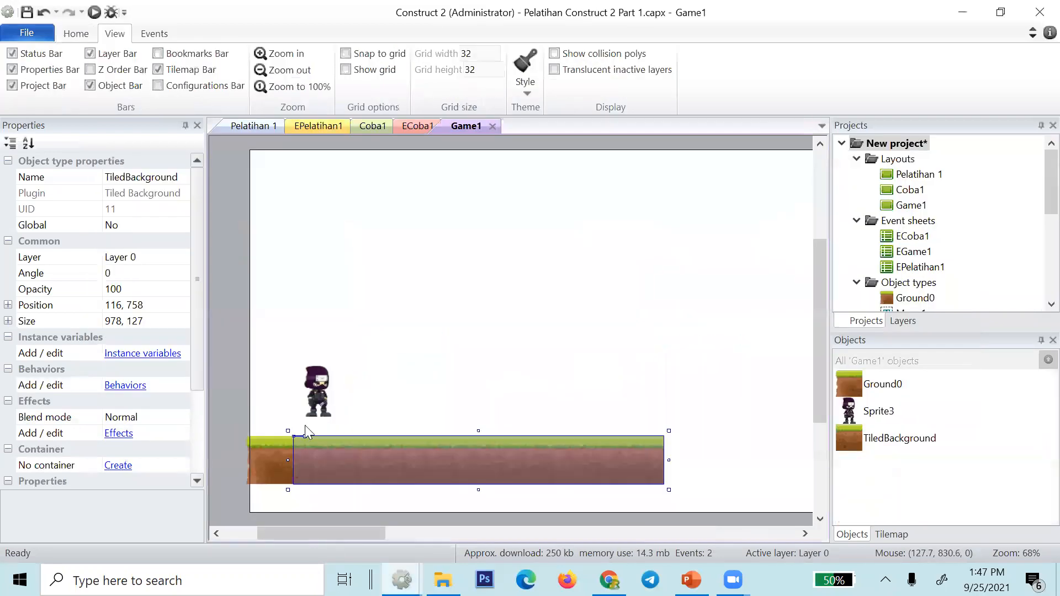
left_click(220, 459)
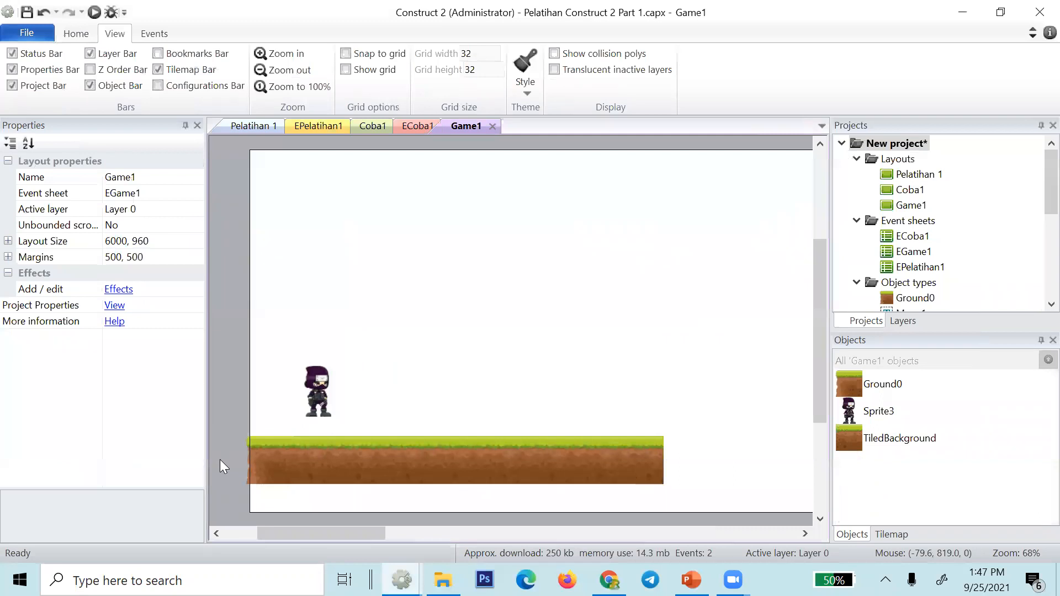
- Review the project's event sheets, viewing the EPelatihan1 events and the Pelatihan 1 layout
left_click(925, 269)
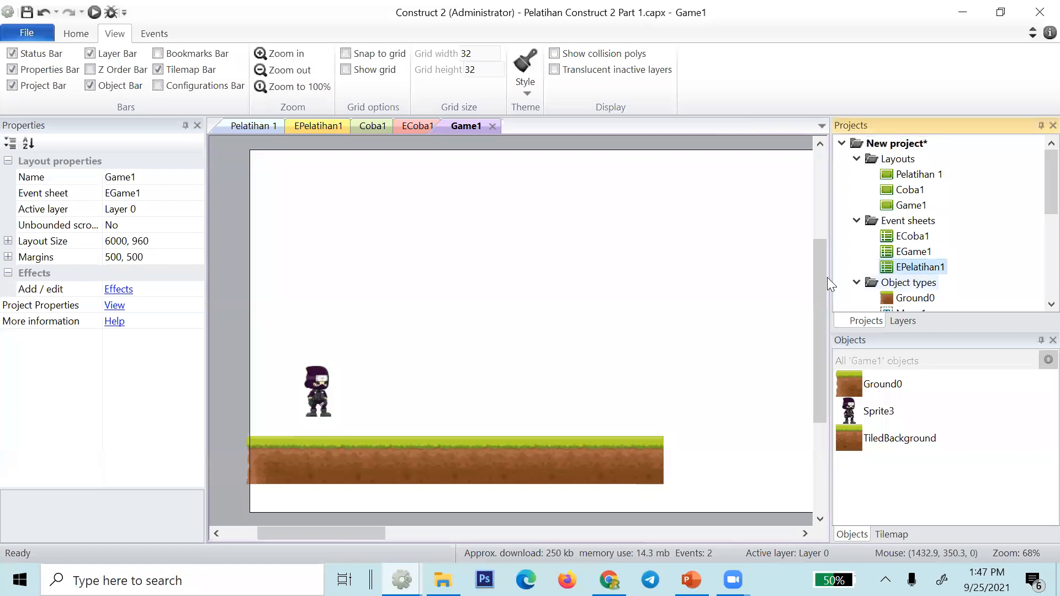
left_click(769, 143)
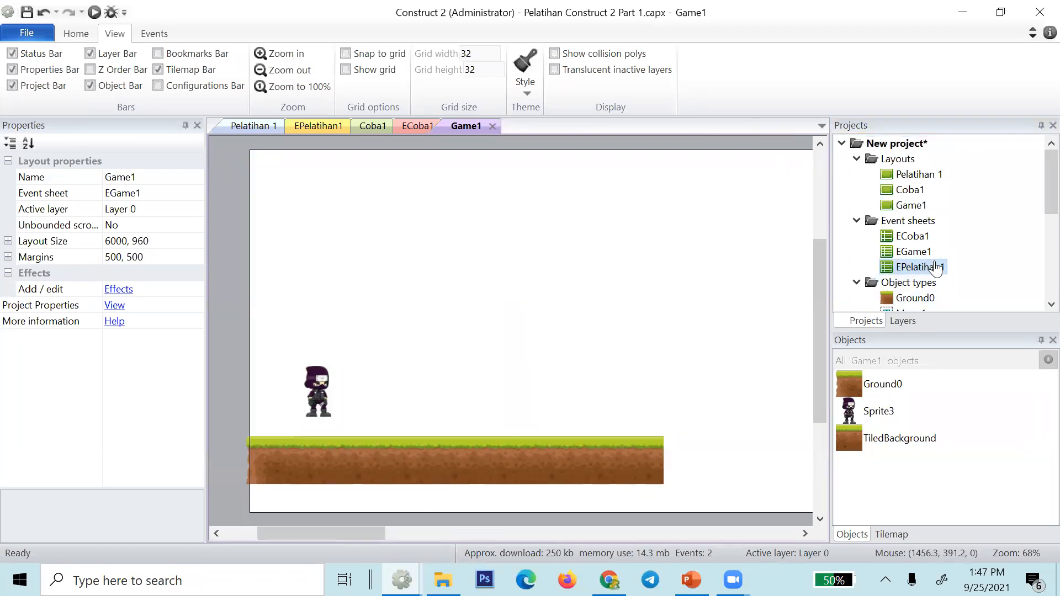
left_click(906, 221)
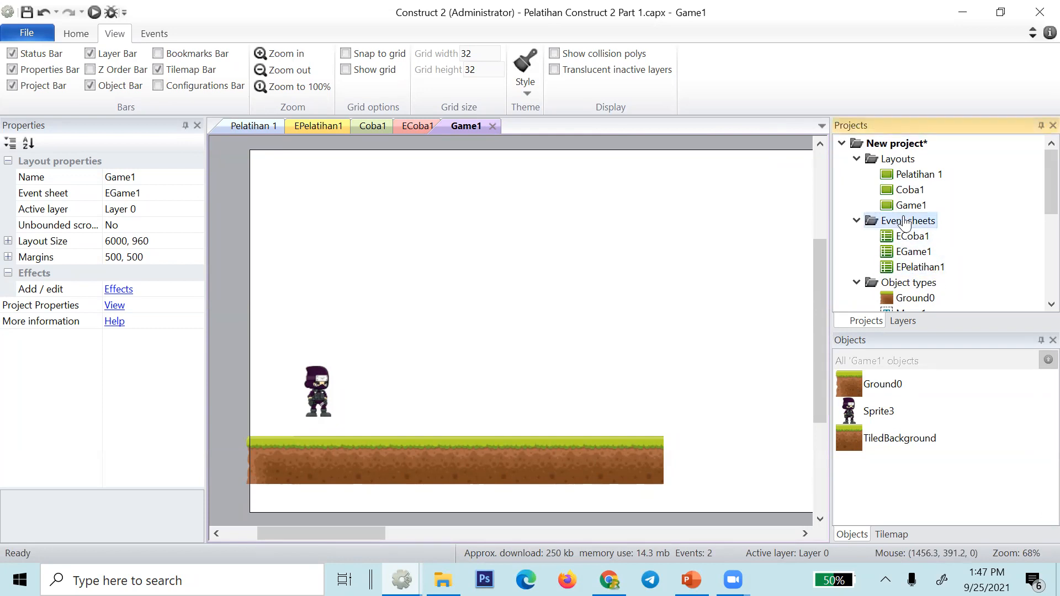
left_click(906, 269)
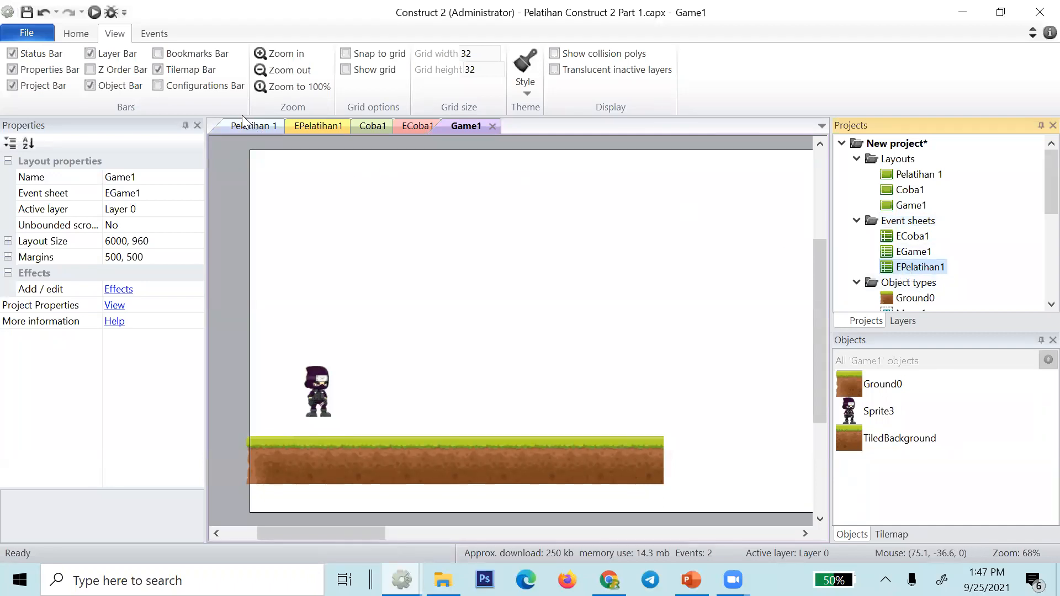
left_click(302, 124)
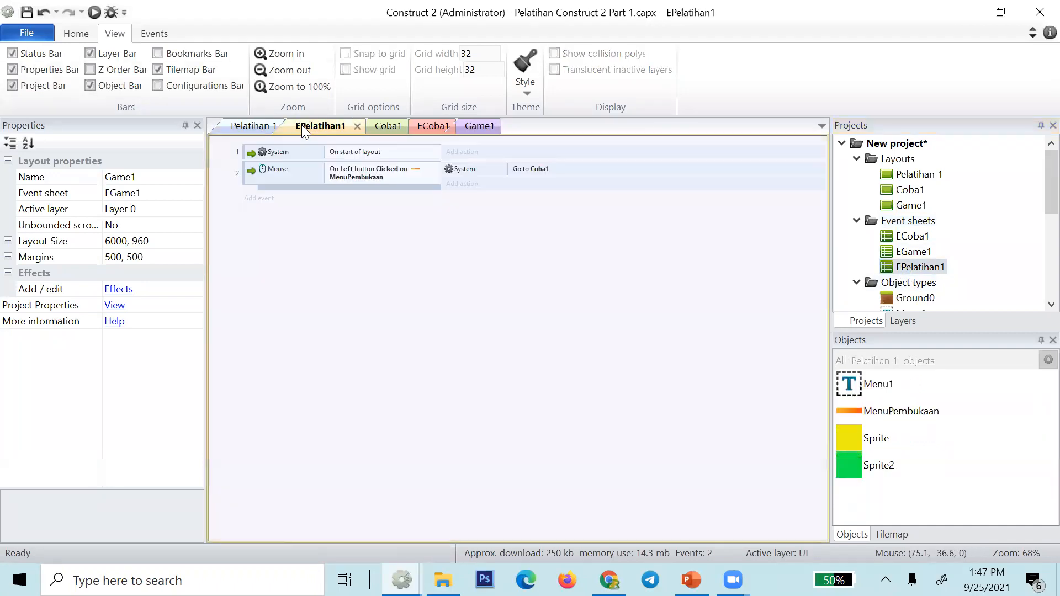
left_click(250, 127)
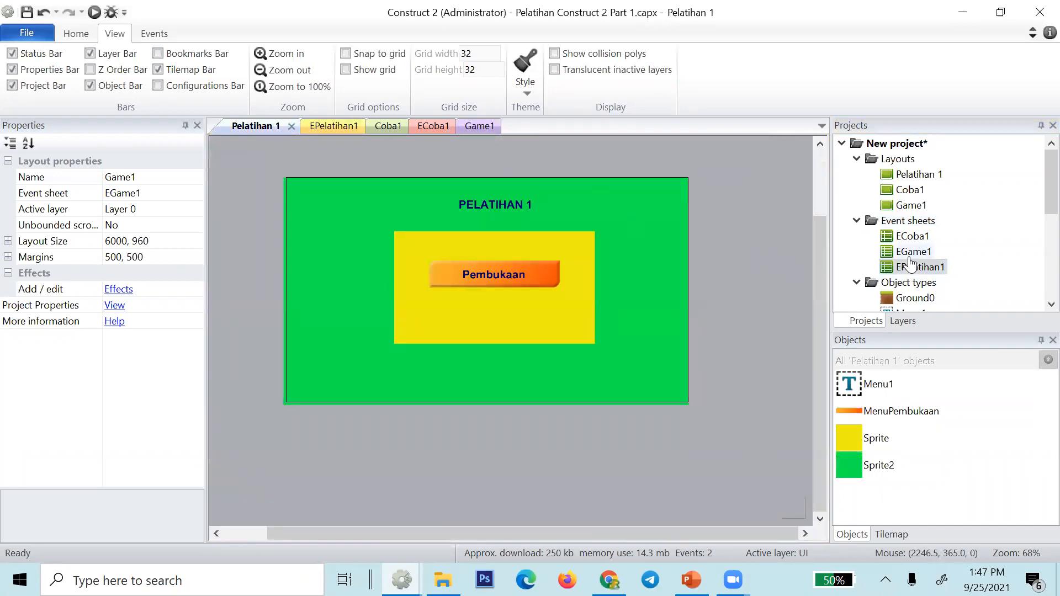
- Open the Game1 layout's event sheet, EGame1, from the project's event sheets
left_click(908, 257)
left_click(466, 127)
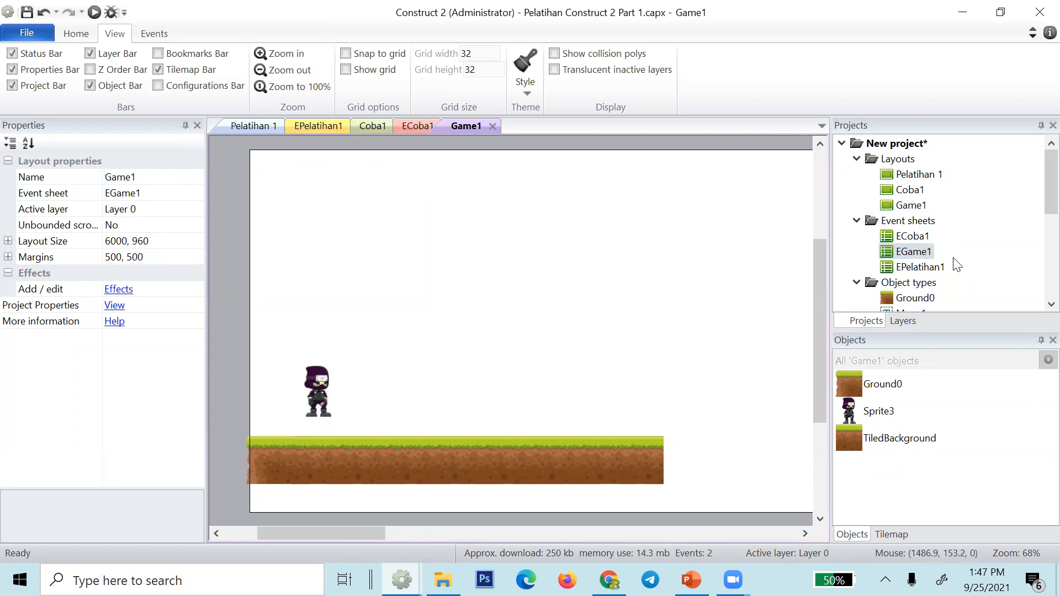
double_click(912, 252)
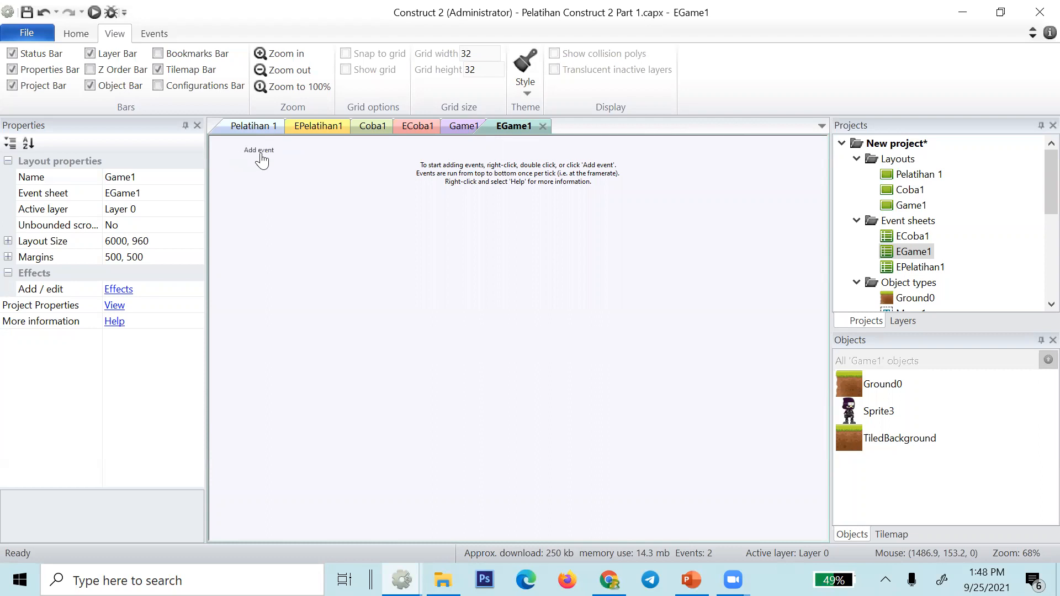
left_click(459, 125)
key("alt+Tab")
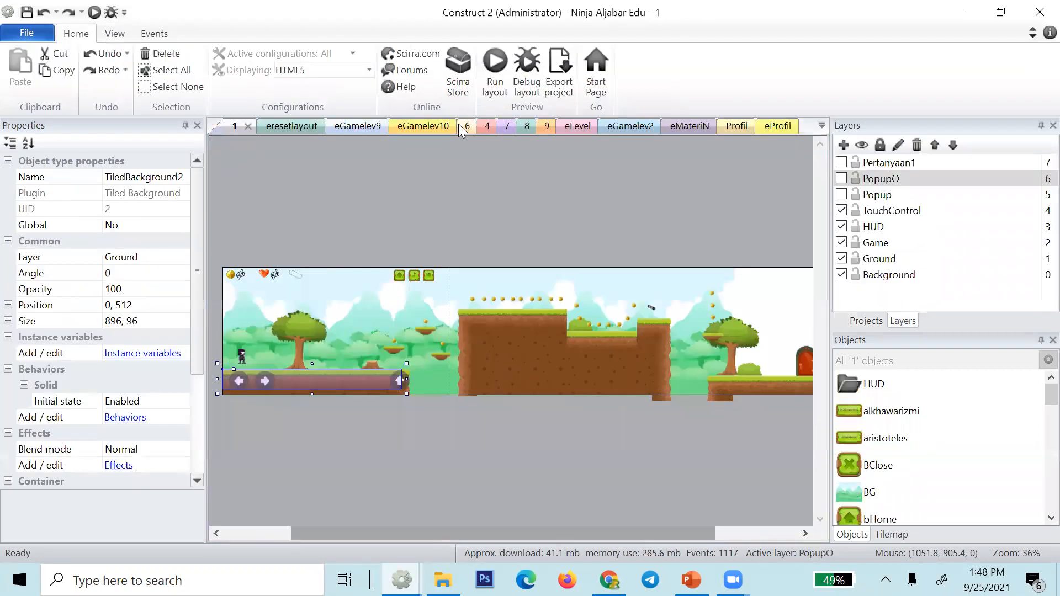
key("alt+Tab")
key("Tab")
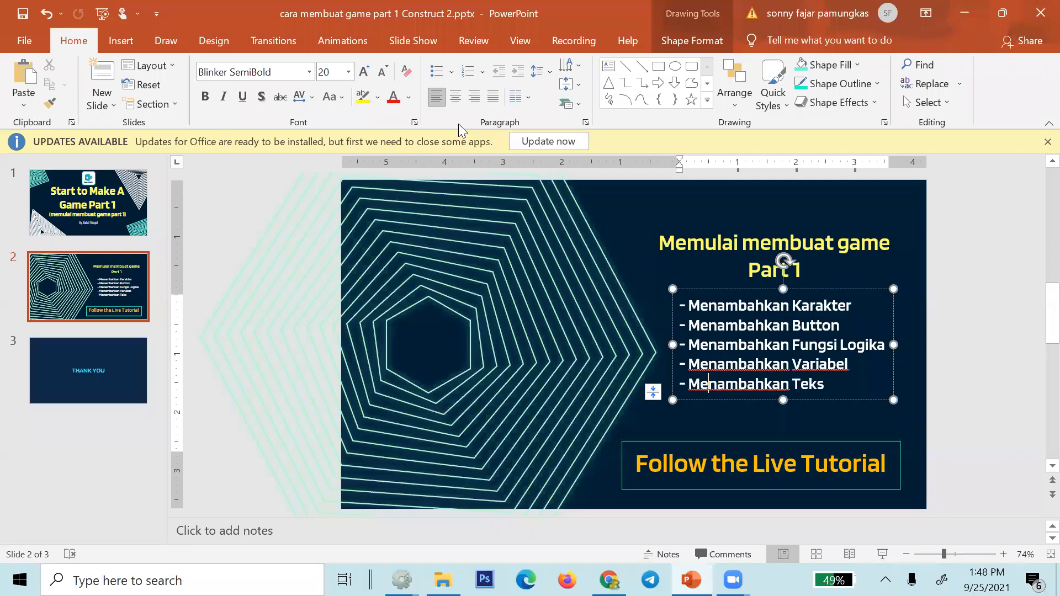
key("alt+Tab")
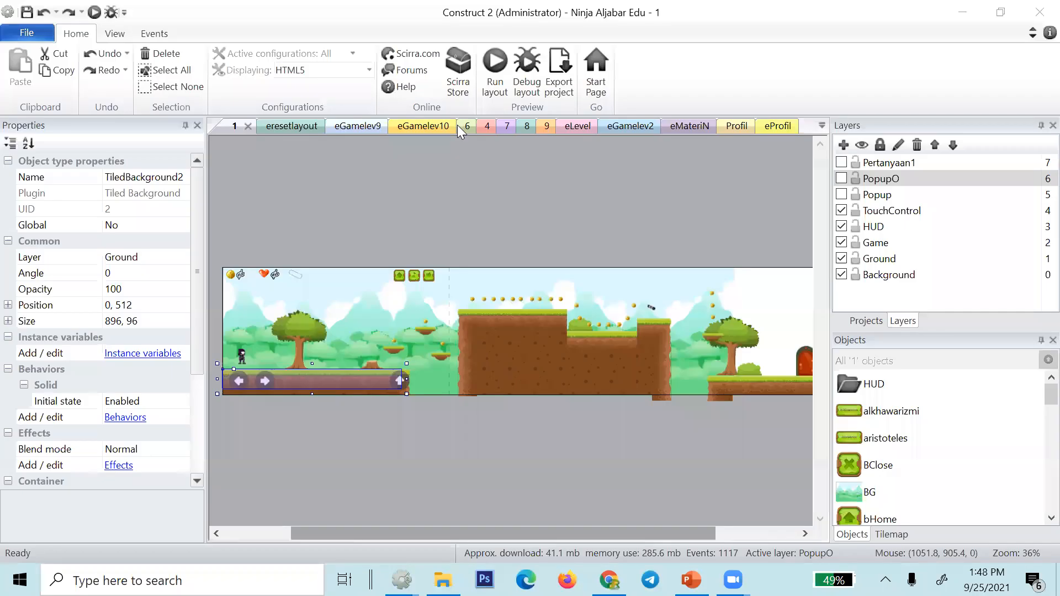
key("alt+Tab")
left_click(511, 126)
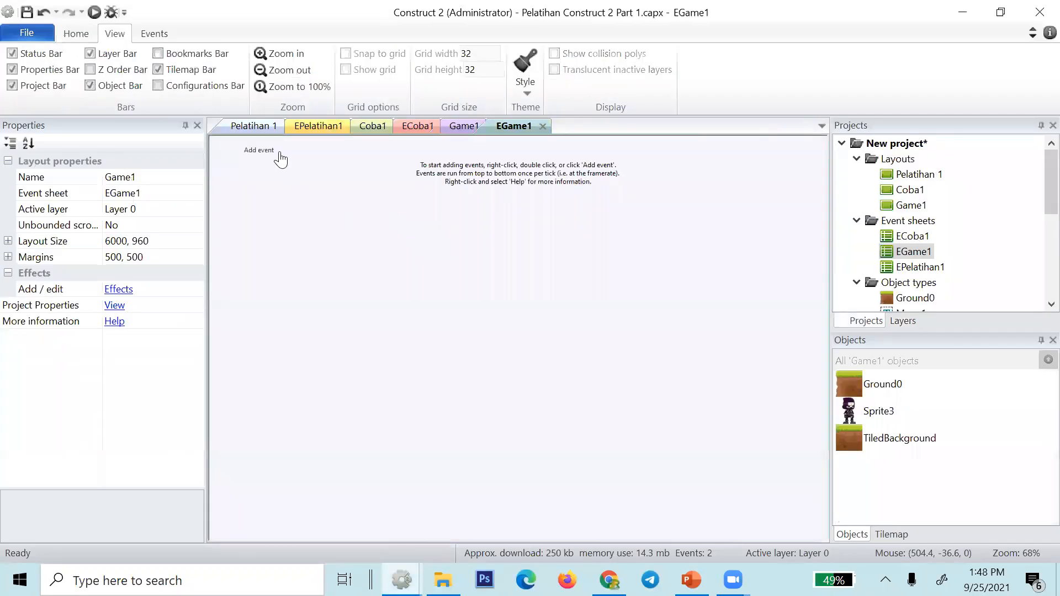
- Rename the ninja sprite on the Game1 layout to Karakter
left_click(460, 124)
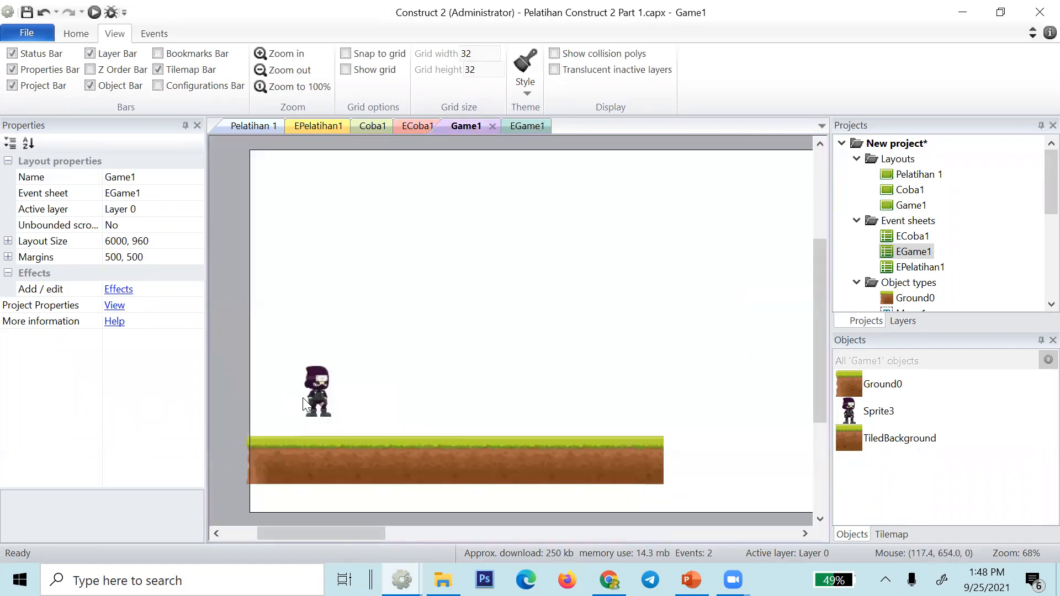
left_click(313, 379)
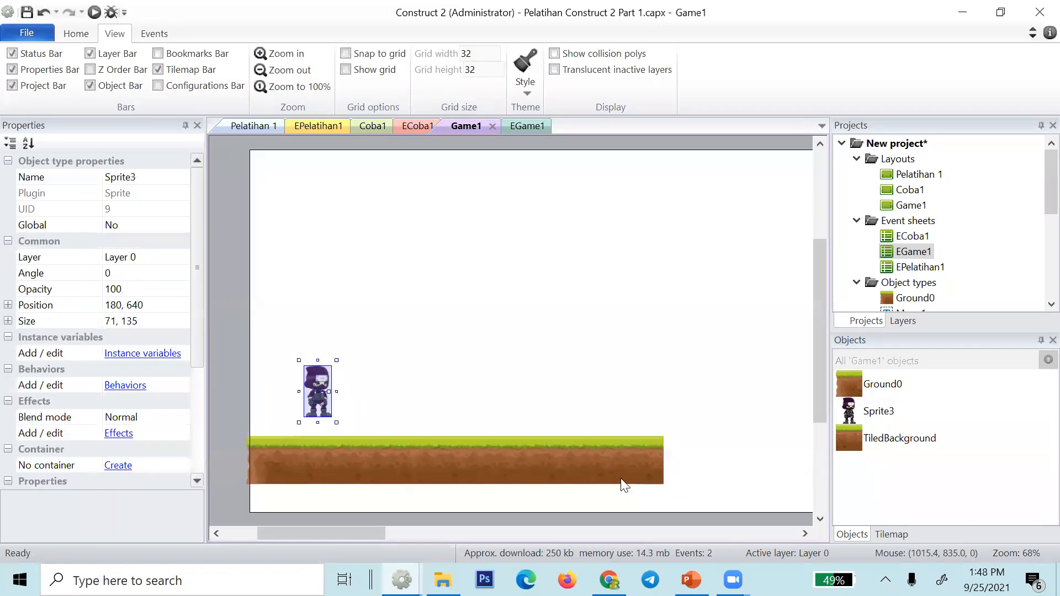
left_click(213, 405)
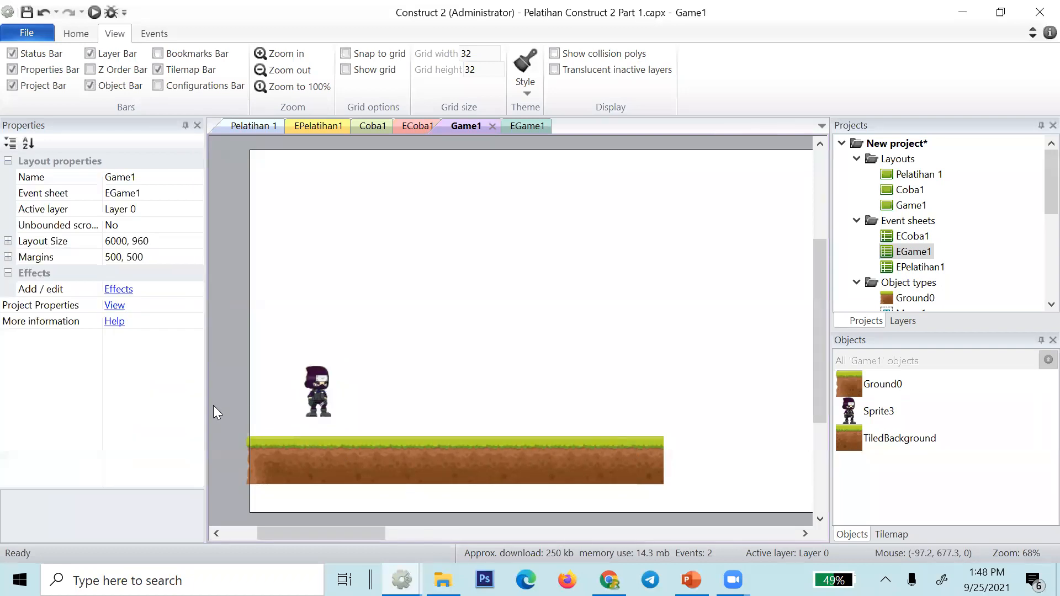
left_click(317, 391)
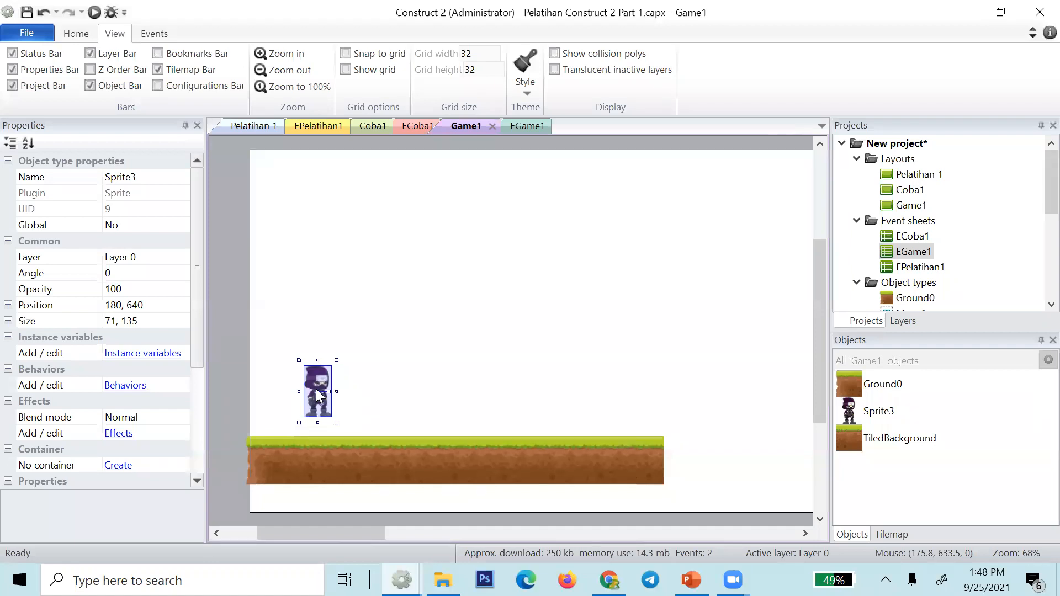
left_click(239, 396)
left_click(315, 401)
left_click(159, 179)
type("K")
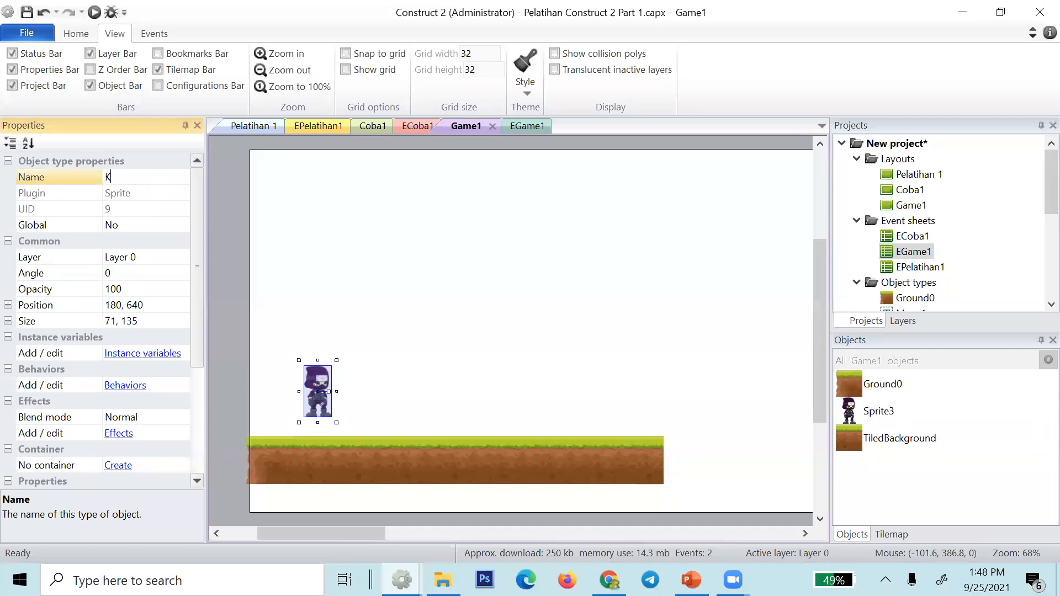
type("arakter")
key("Return")
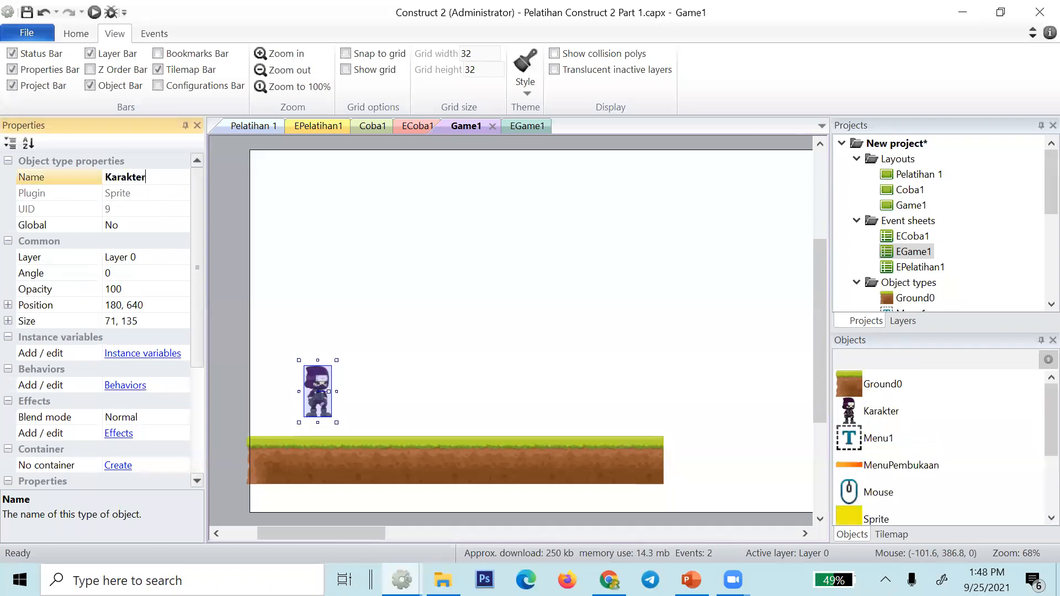
- Add the Platform behavior to the Karakter sprite
left_click(323, 393)
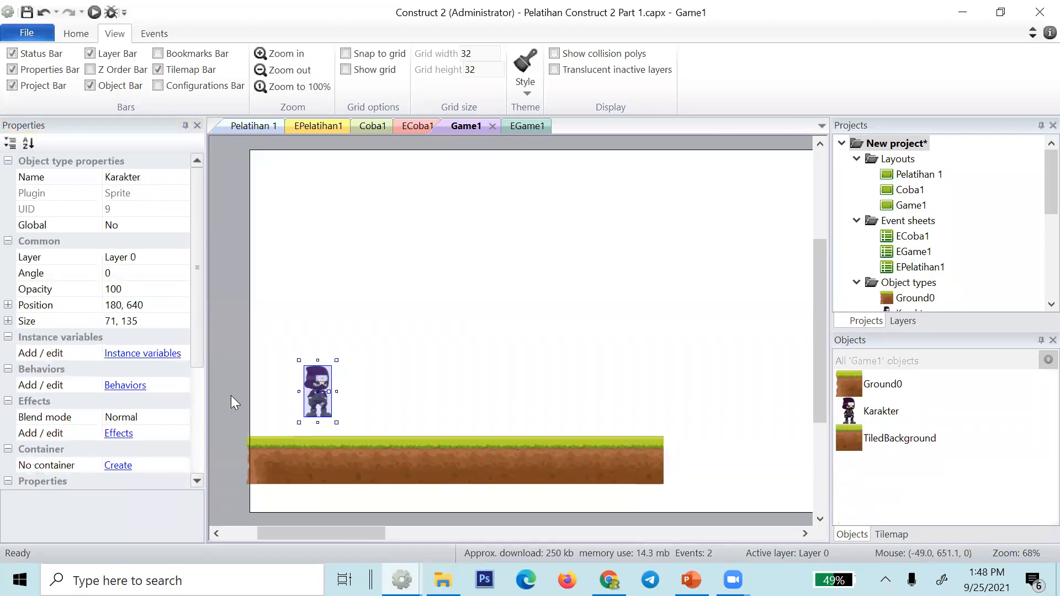
left_click(125, 385)
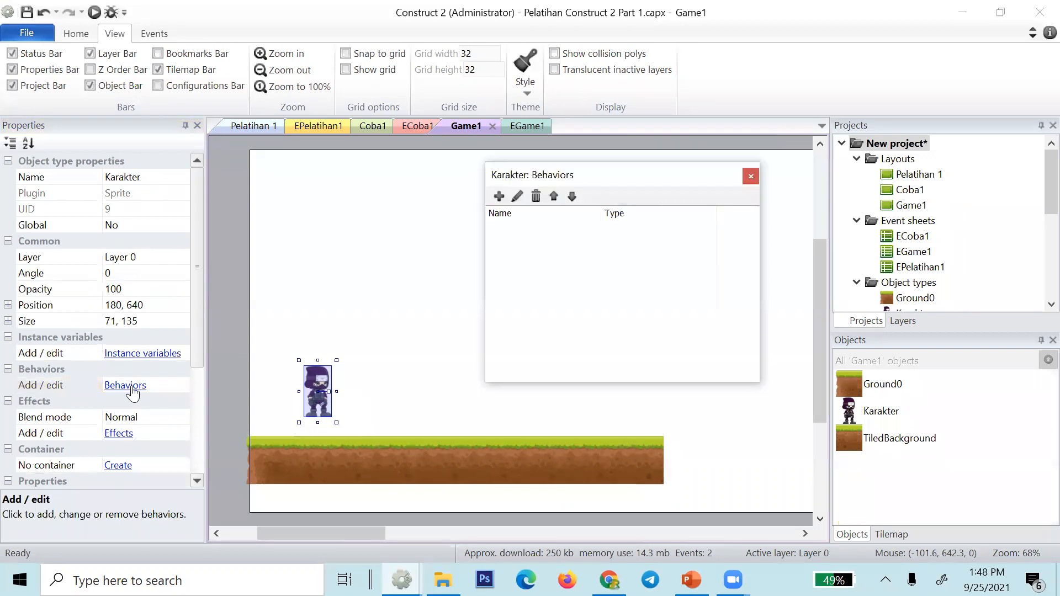
left_click(499, 197)
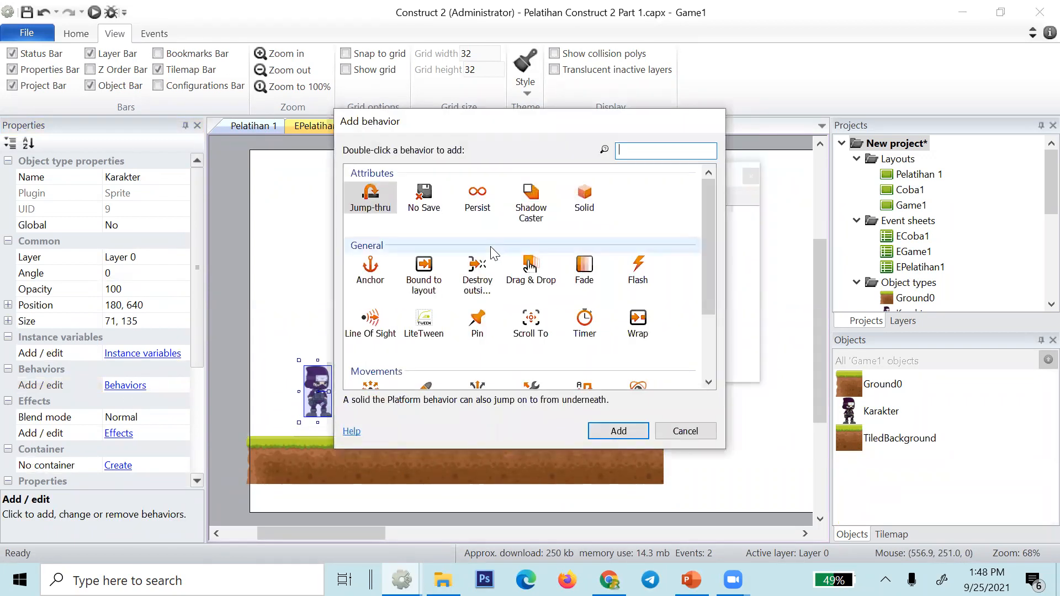
scroll(491, 254, "down", 3)
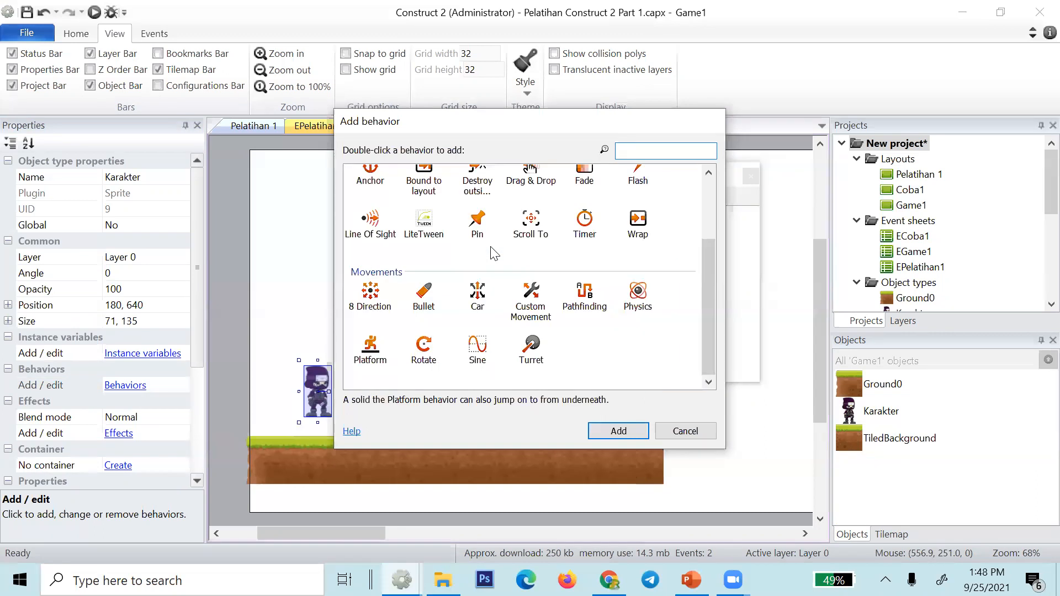
double_click(384, 349)
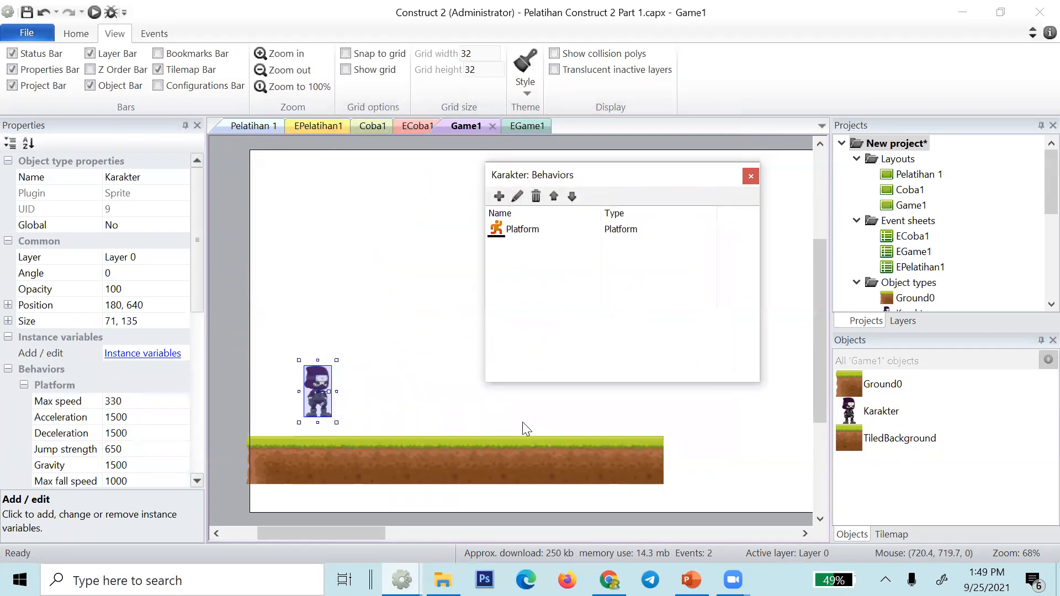
left_click(752, 176)
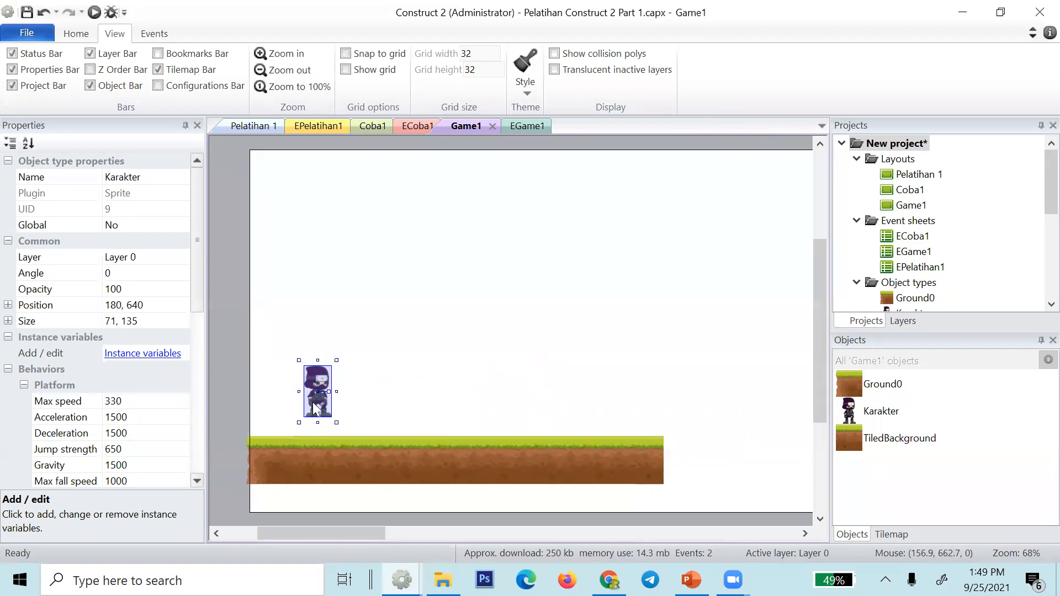
- Run the Game1 layout in the browser to test the character against the ground objects, then close the preview and return to the project
left_click(301, 448)
left_click(258, 450)
left_click(318, 449)
left_click(273, 450)
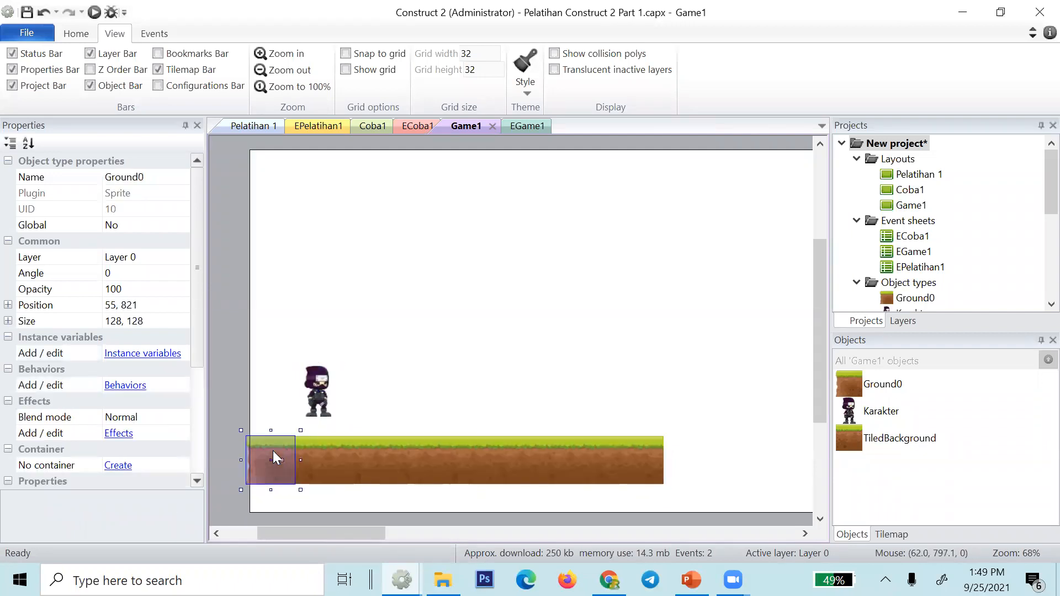
left_click(340, 449)
left_click(83, 33)
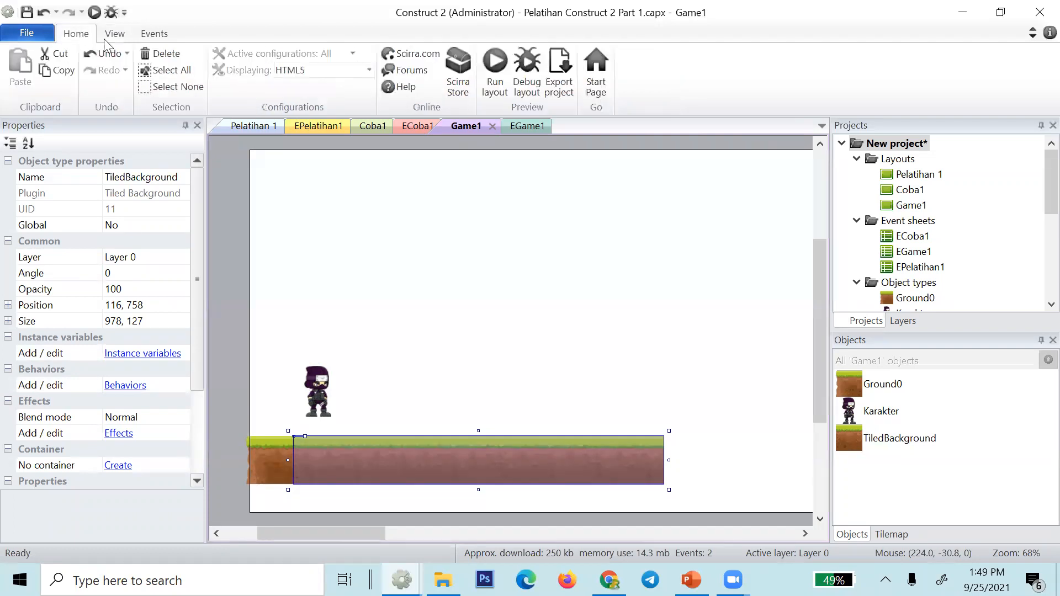
left_click(495, 93)
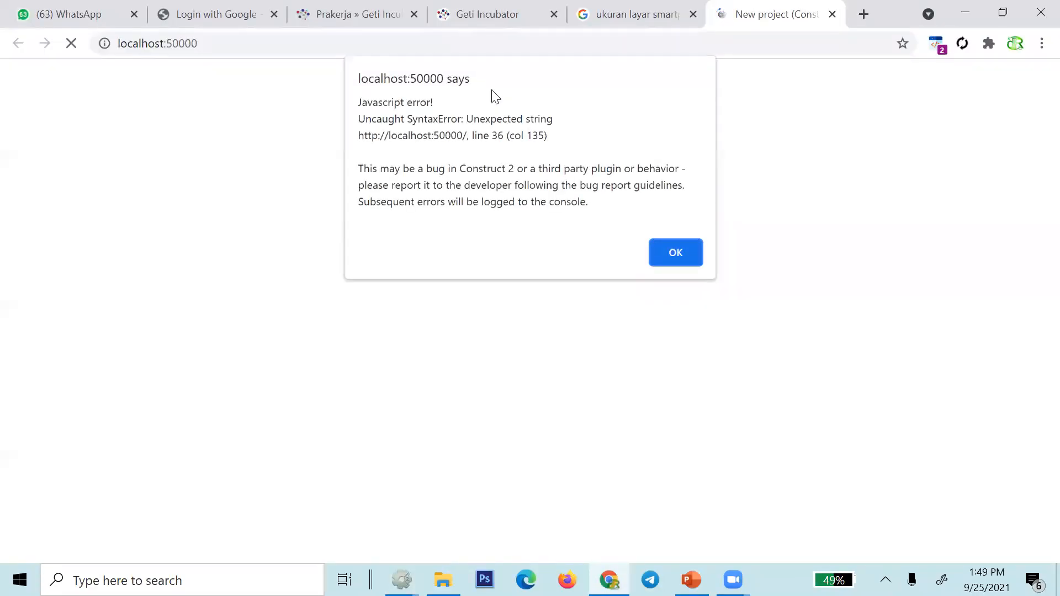
left_click(685, 255)
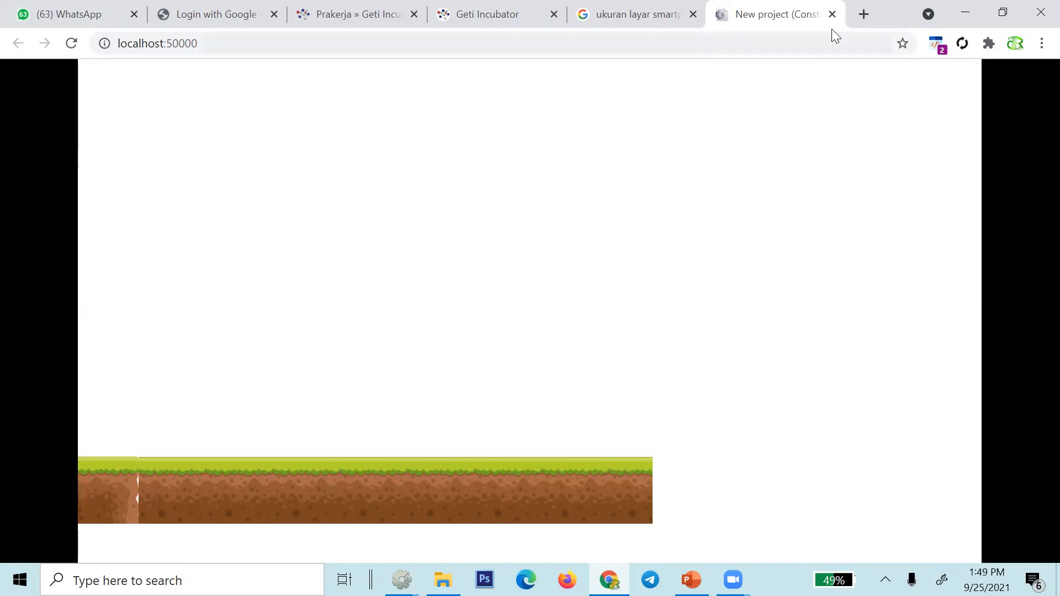
left_click(831, 14)
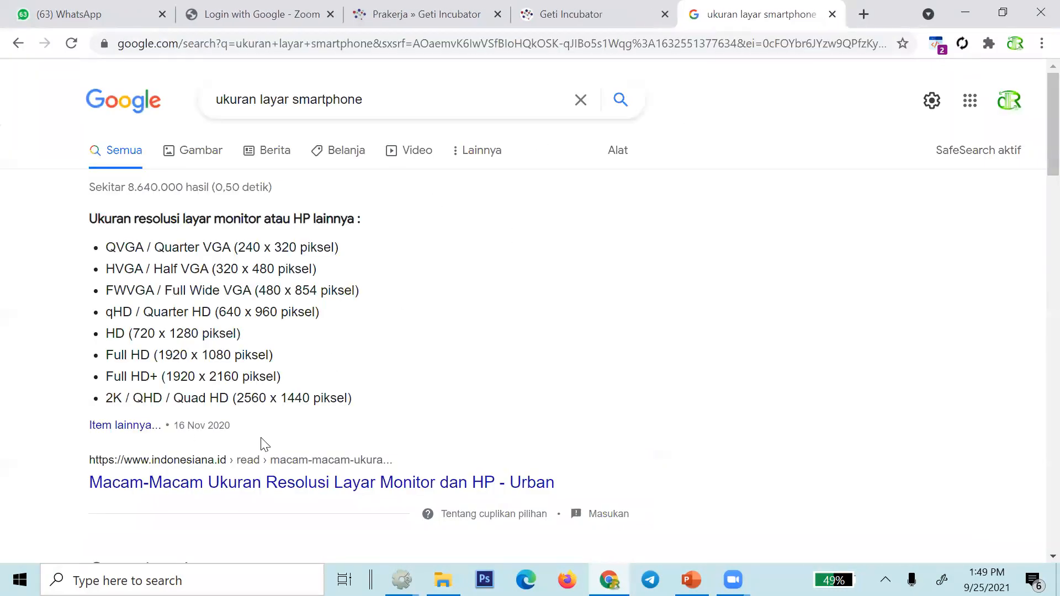
key("alt+Tab")
- Set the speed of the Ground0 sprite's Default animation to 0
left_click(284, 465)
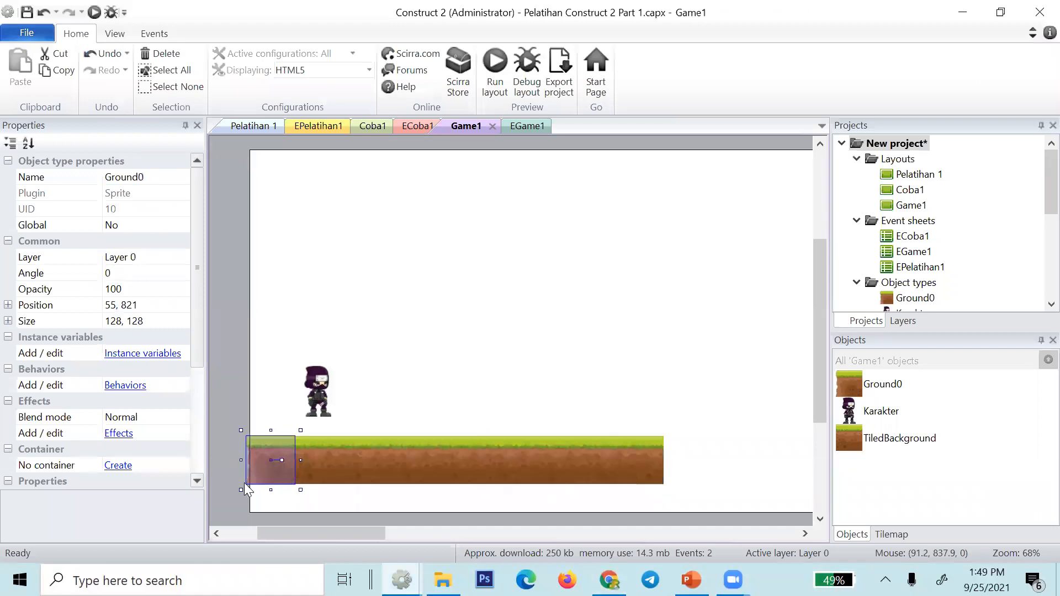
left_click(213, 478)
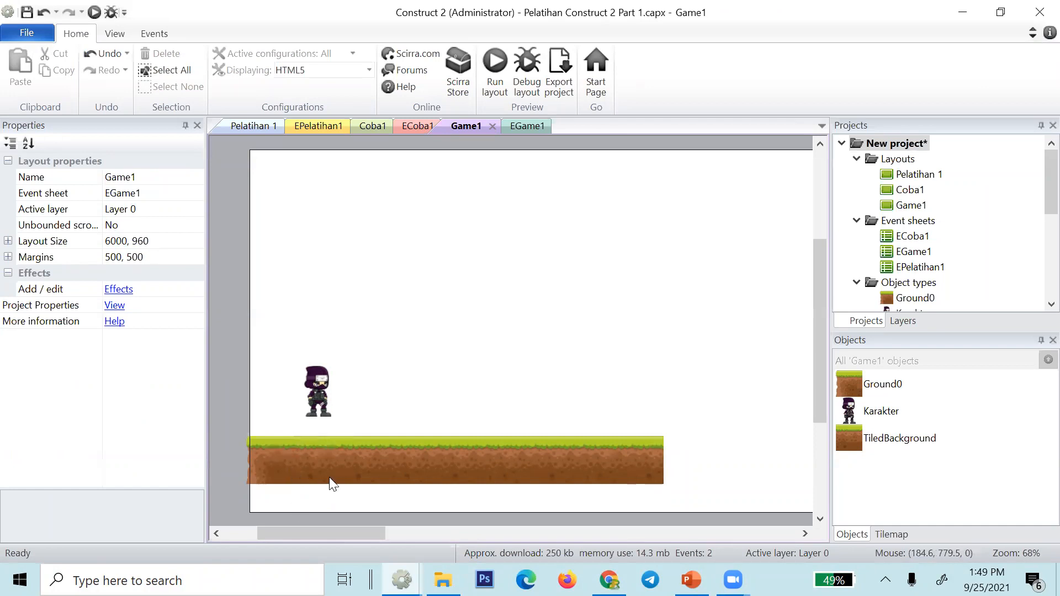
left_click(267, 464)
left_click(319, 395)
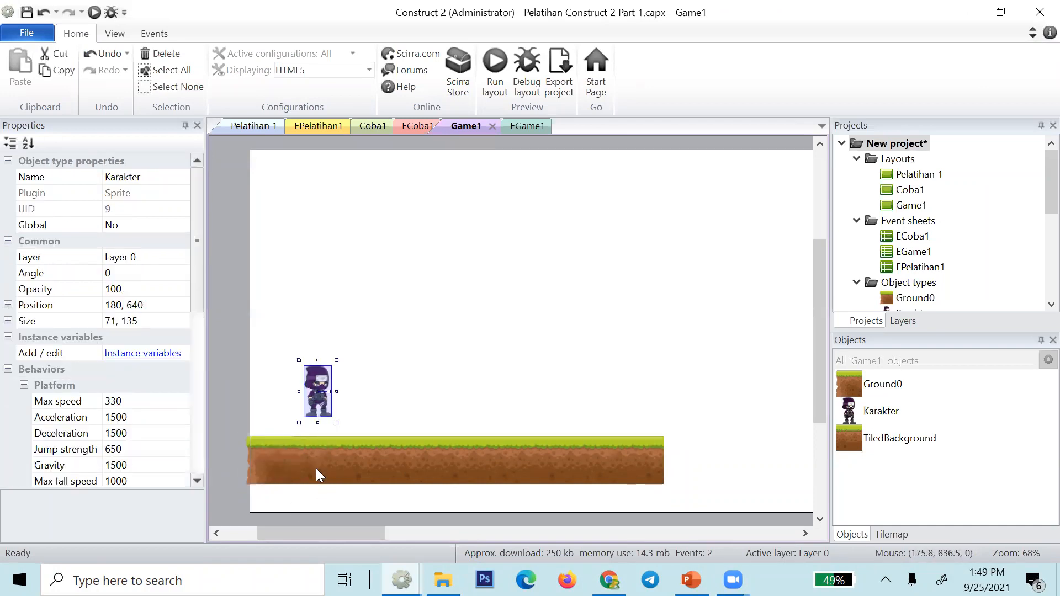
left_click(270, 456)
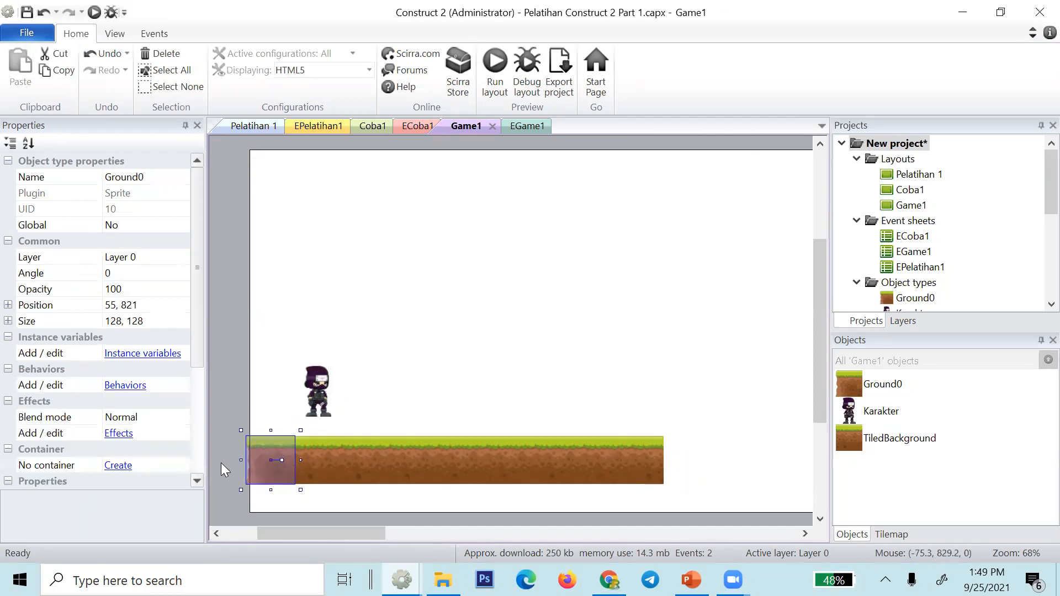
double_click(274, 470)
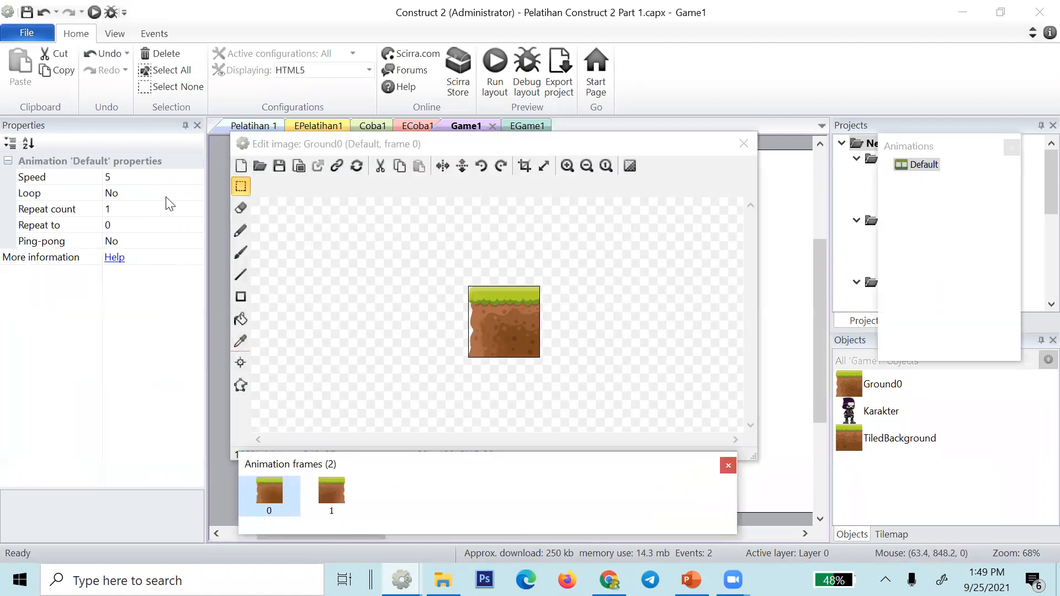
left_click(180, 176)
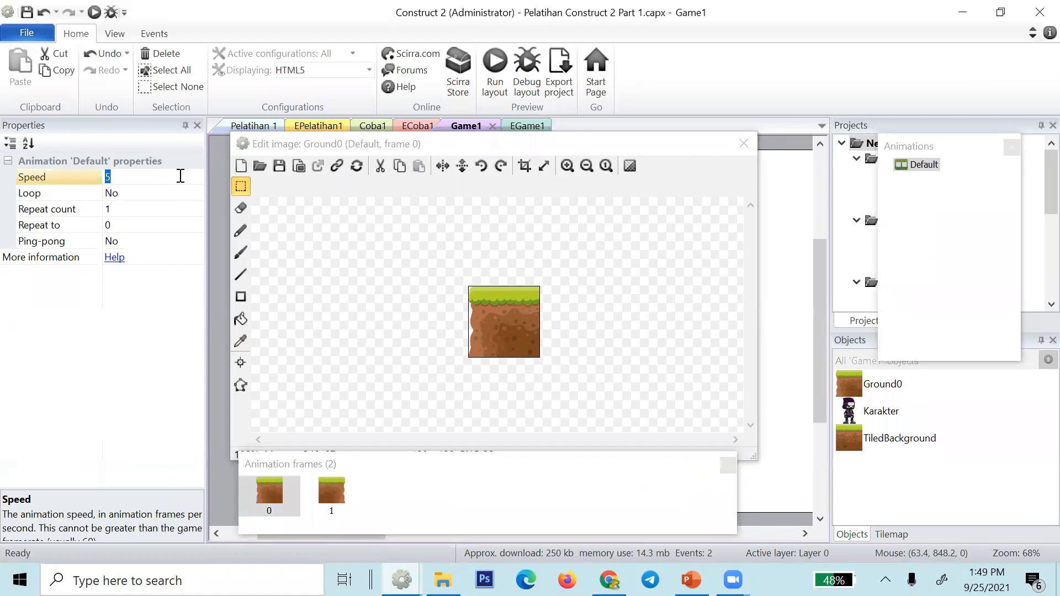
type("0")
key("Return")
- Compare Ground0's animation frames 0 and 1 and close the image editor
left_click(278, 489)
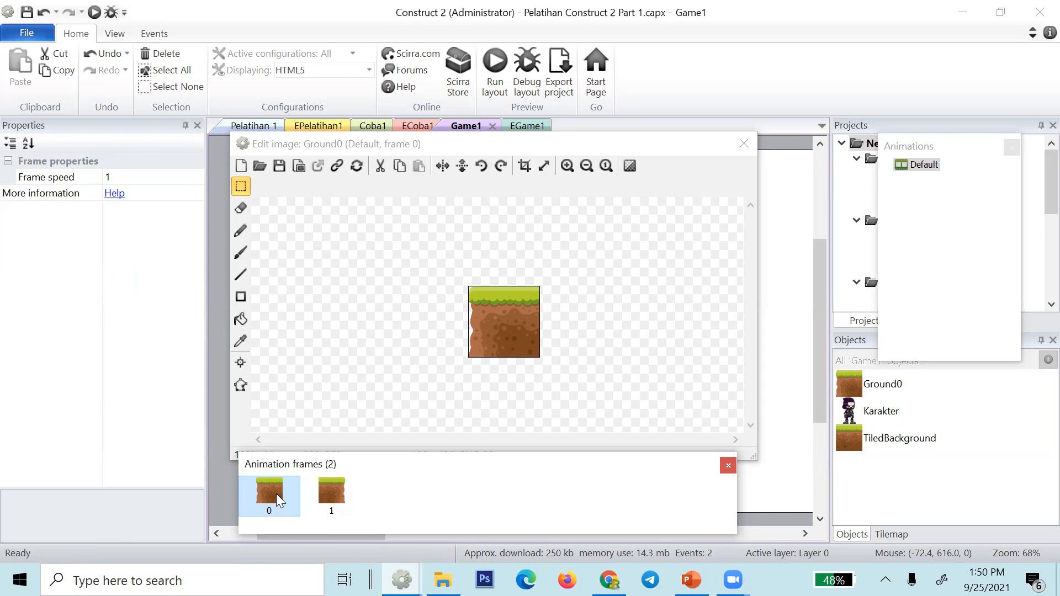
left_click(327, 487)
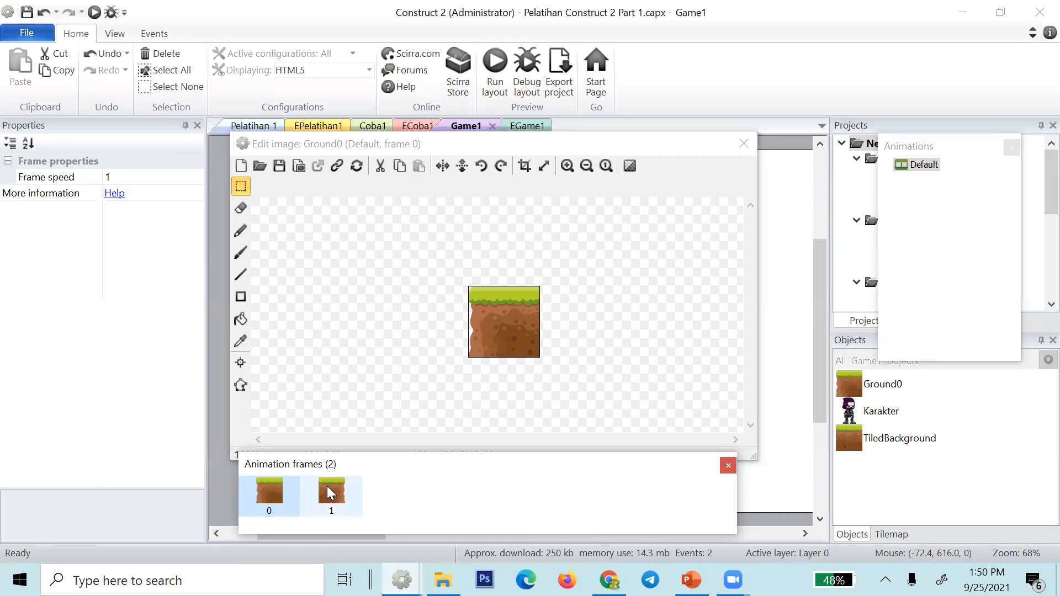
left_click(277, 492)
left_click(334, 490)
left_click(751, 142)
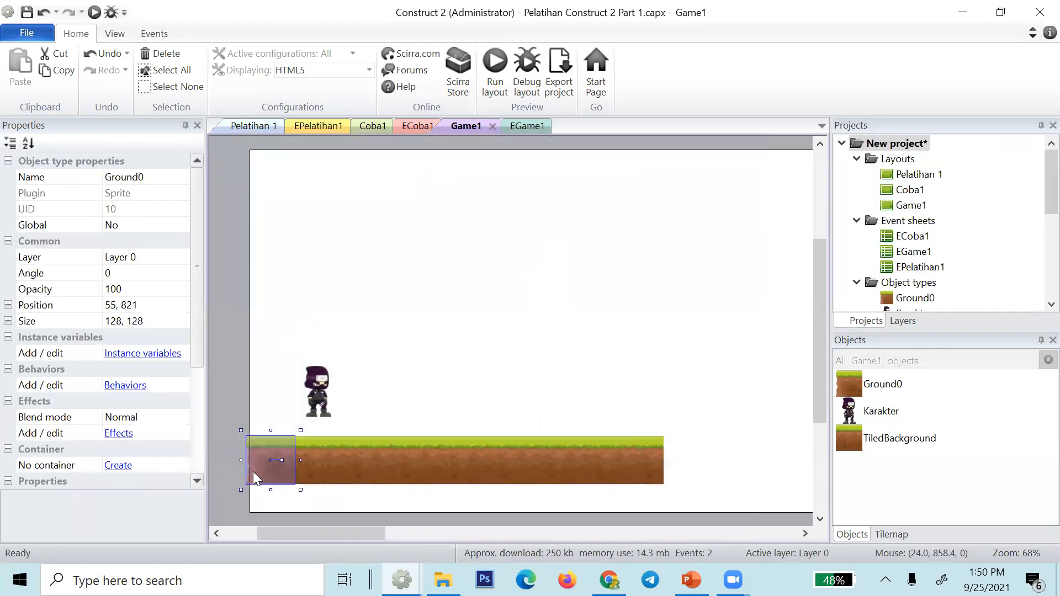
- Place a copy of the Ground0 tile at the right end of the tiled ground strip
scroll(190, 394, "down", 2)
scroll(190, 394, "down", 2)
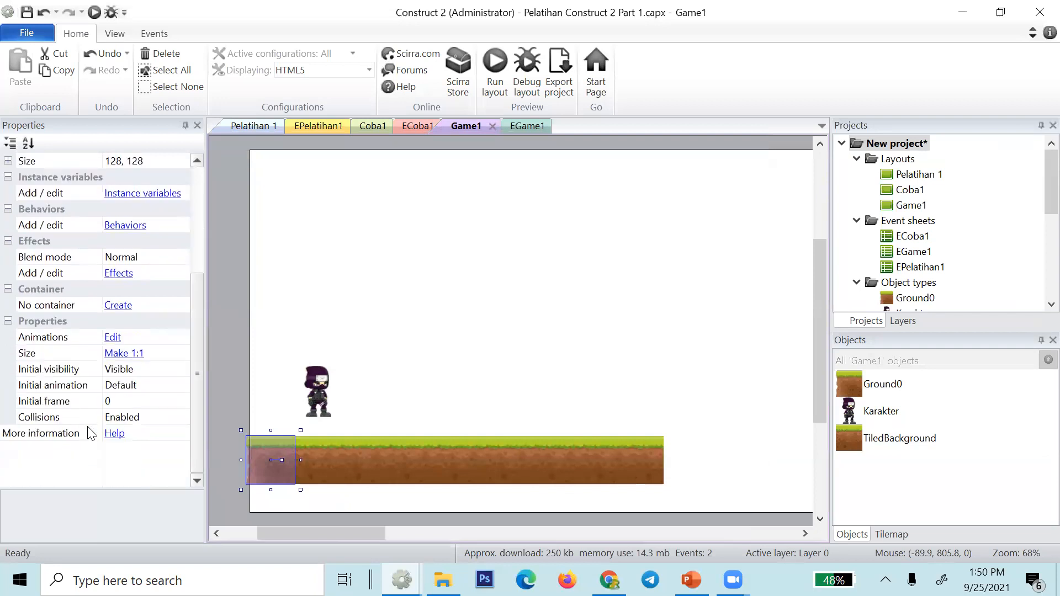
left_click(123, 401)
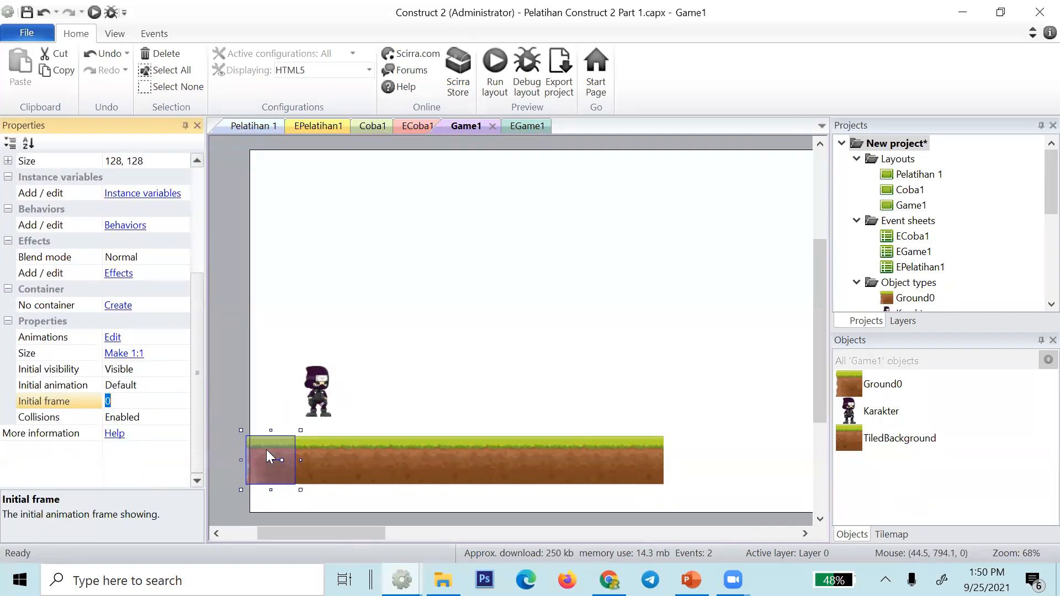
left_click_drag(266, 451, 689, 448)
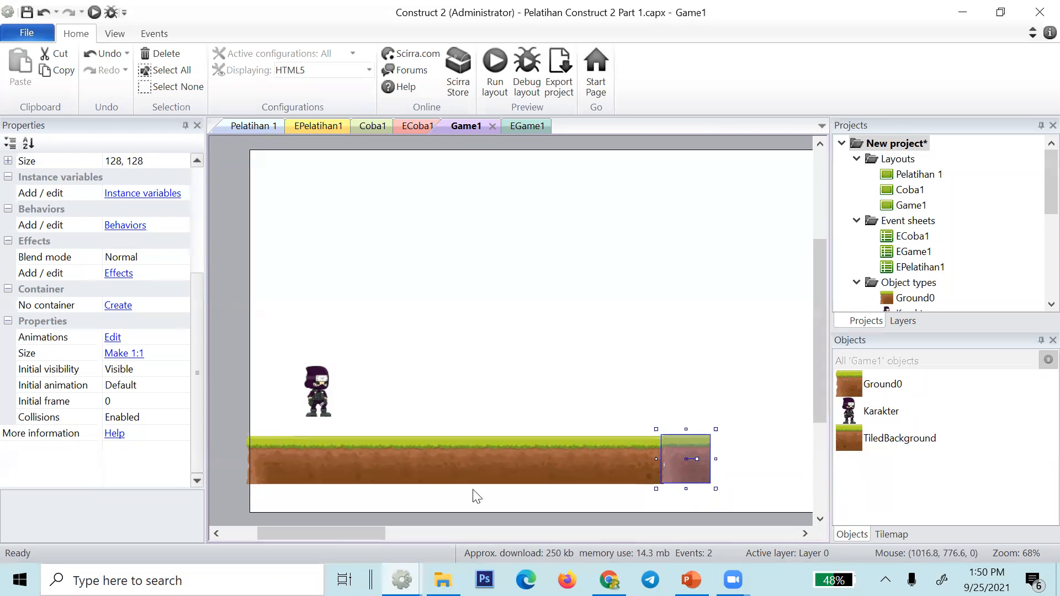
- Undo the last Ground0 copy and place a new copy flush with the tiled ground strip's right end, at about 1157, 821
left_click(246, 460)
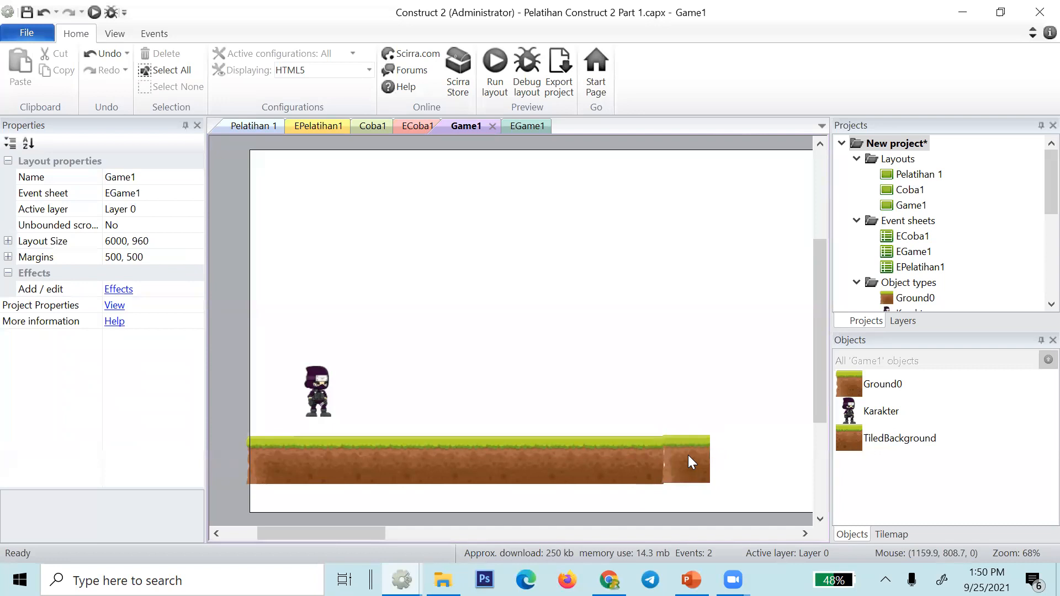
left_click(675, 446)
key("ctrl+z")
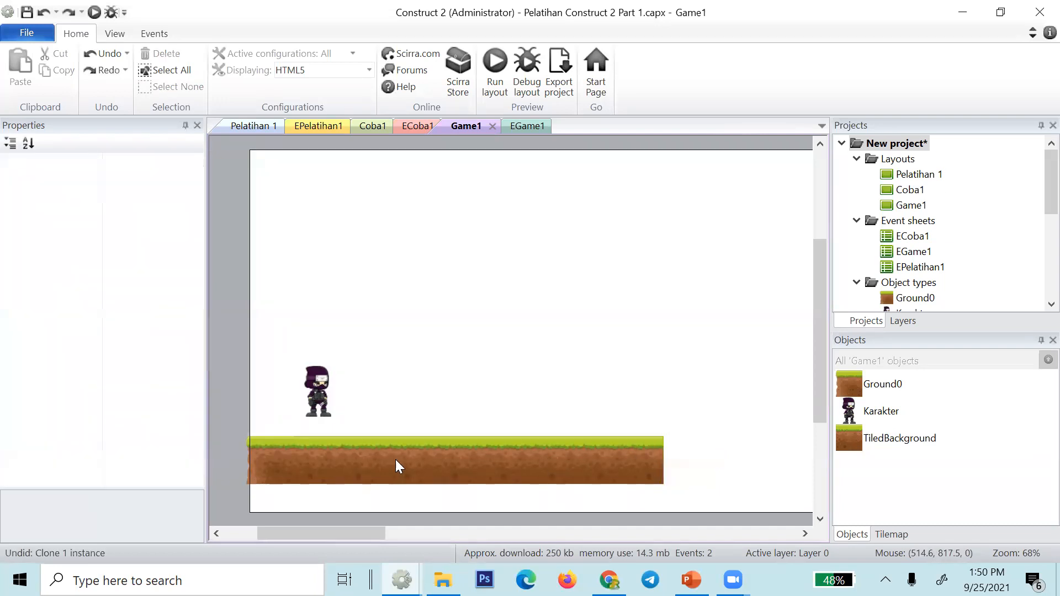
left_click(251, 461)
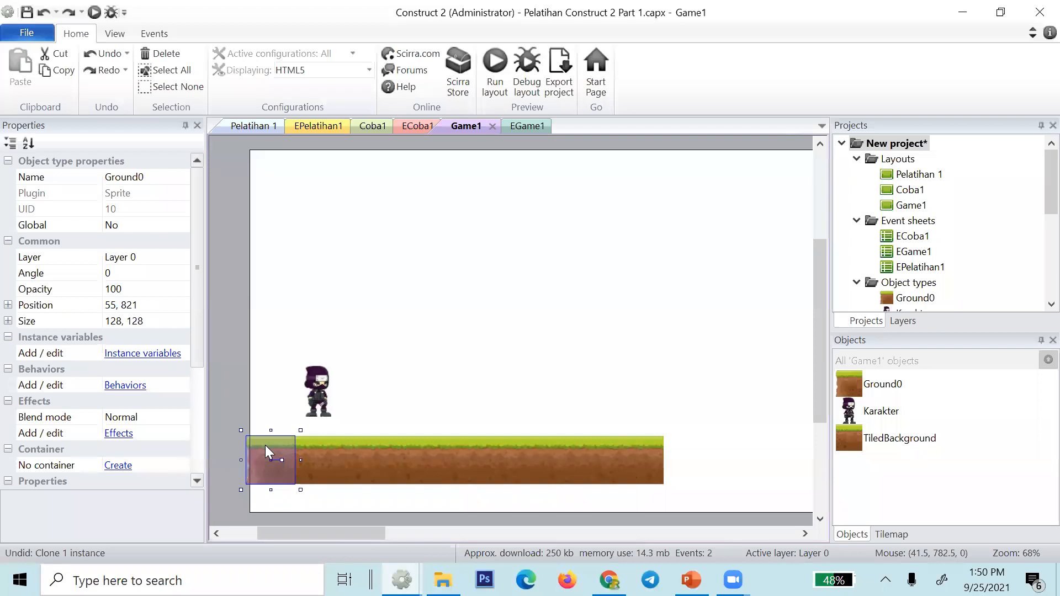
left_click_drag(264, 445, 686, 445, "ctrl")
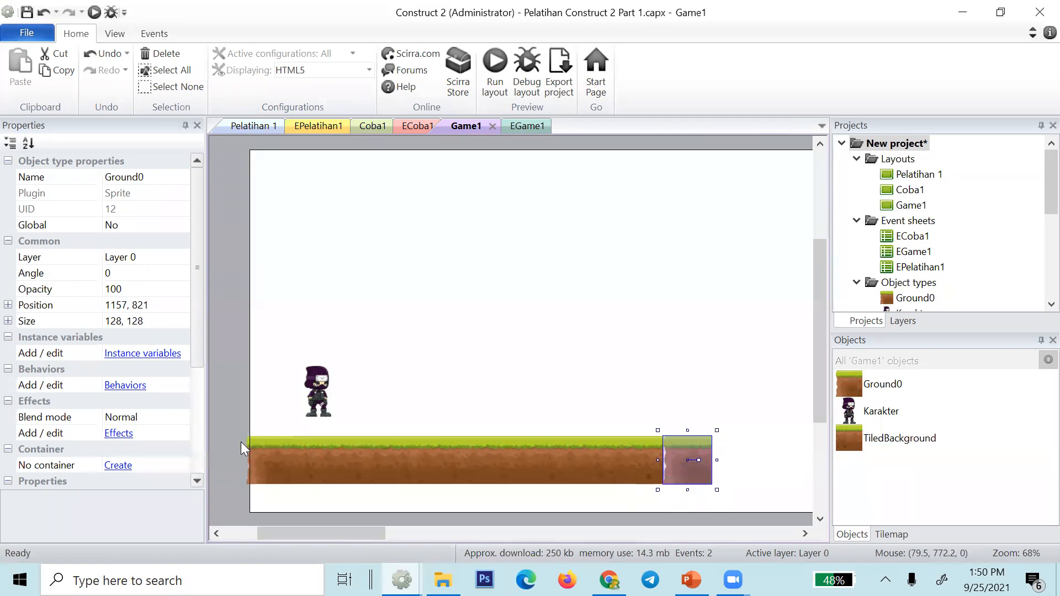
left_click(234, 441)
- Set the initial frame of the Ground0 copy at the strip's right end to 1
left_click(684, 462)
scroll(145, 420, "down", 4)
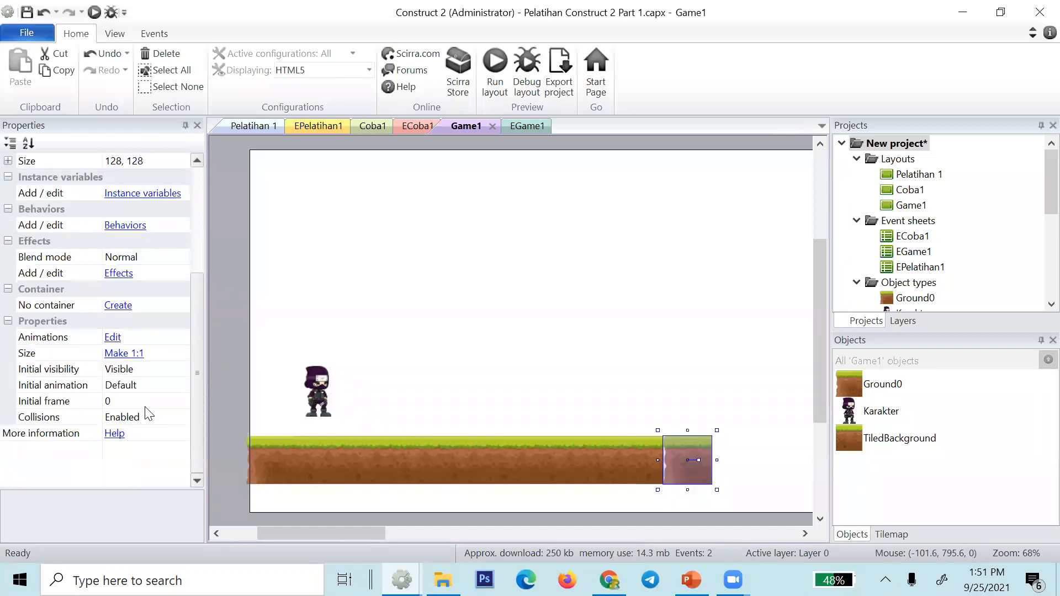
left_click(145, 404)
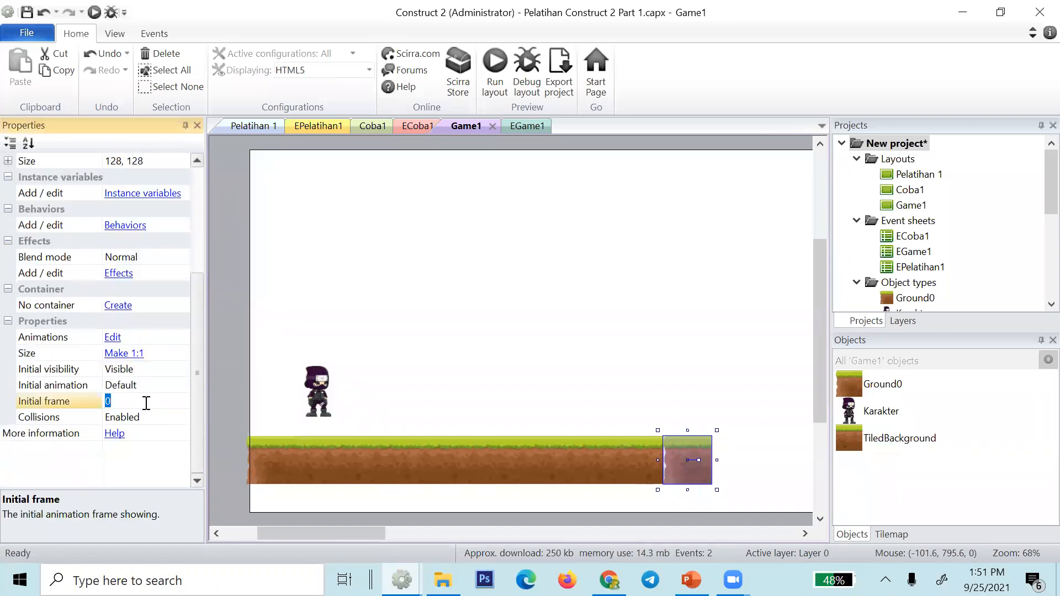
type("1")
key("Return")
- View Ground0's animation frame 1 in the image editor and close the editor
left_click(682, 475)
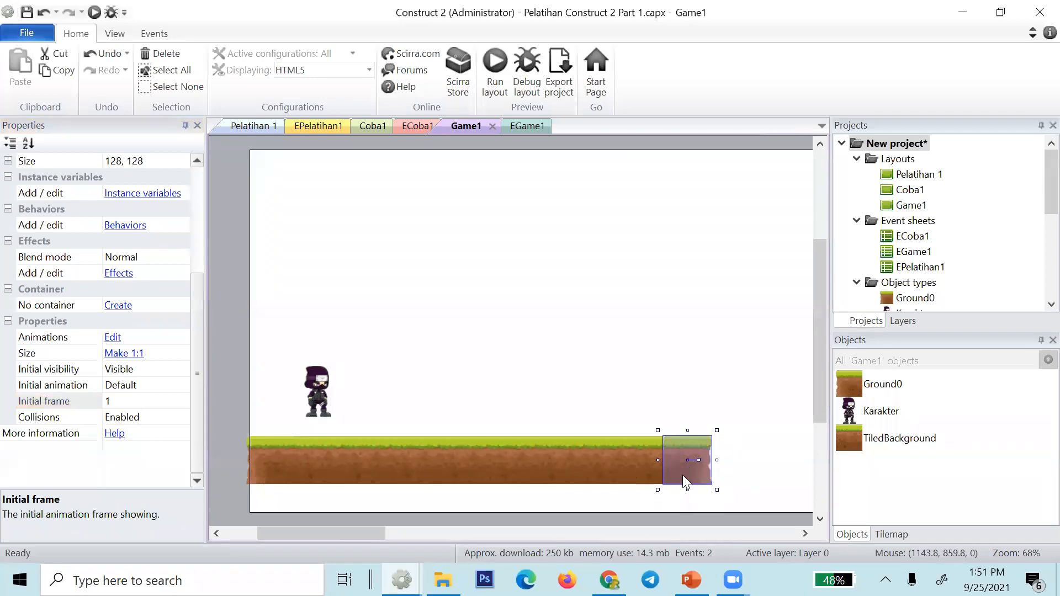
double_click(682, 475)
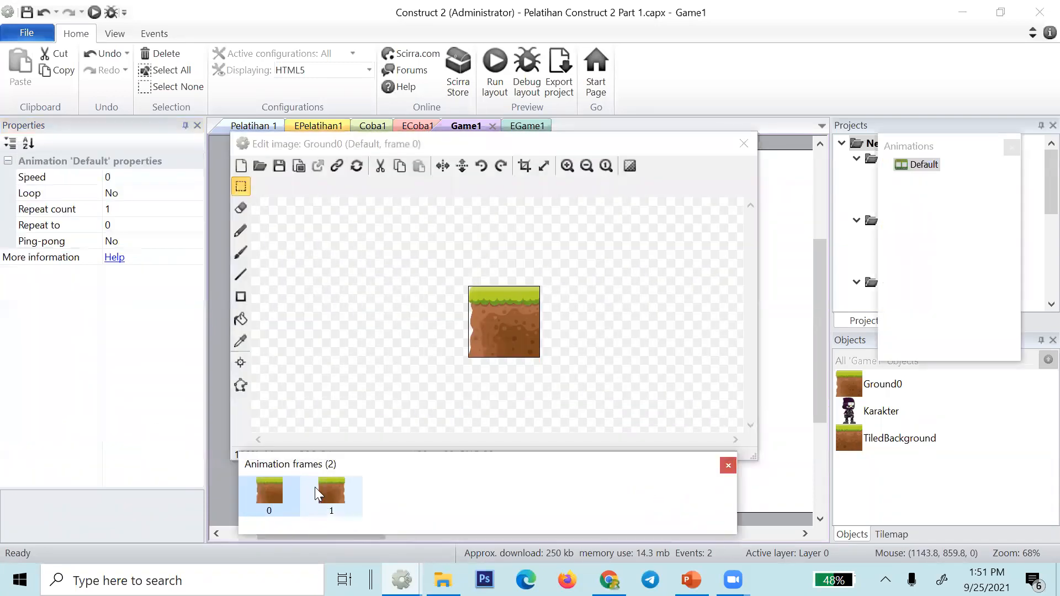
left_click(314, 487)
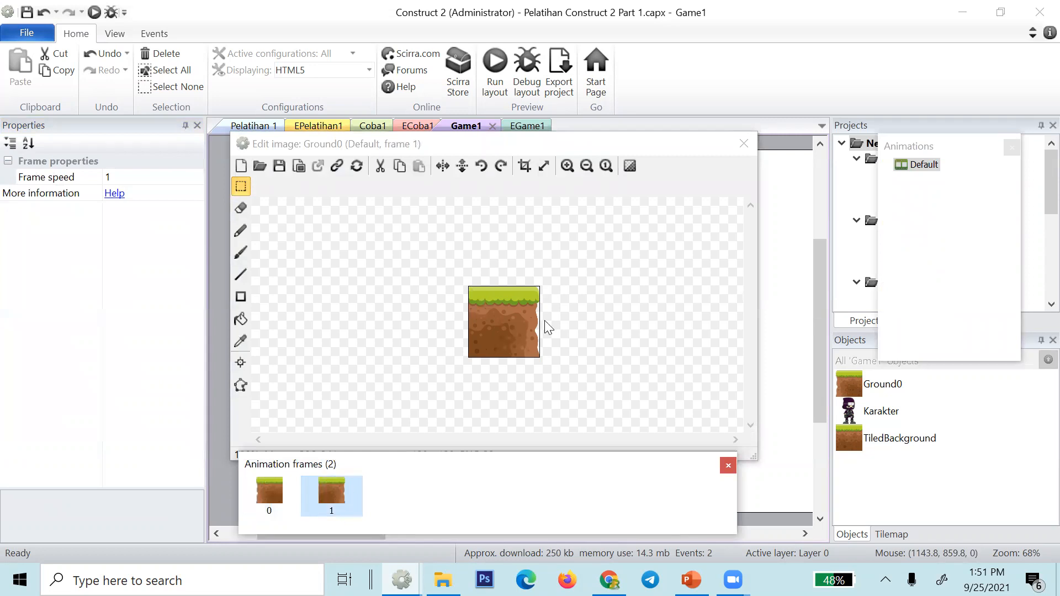
left_click(742, 144)
left_click(225, 451)
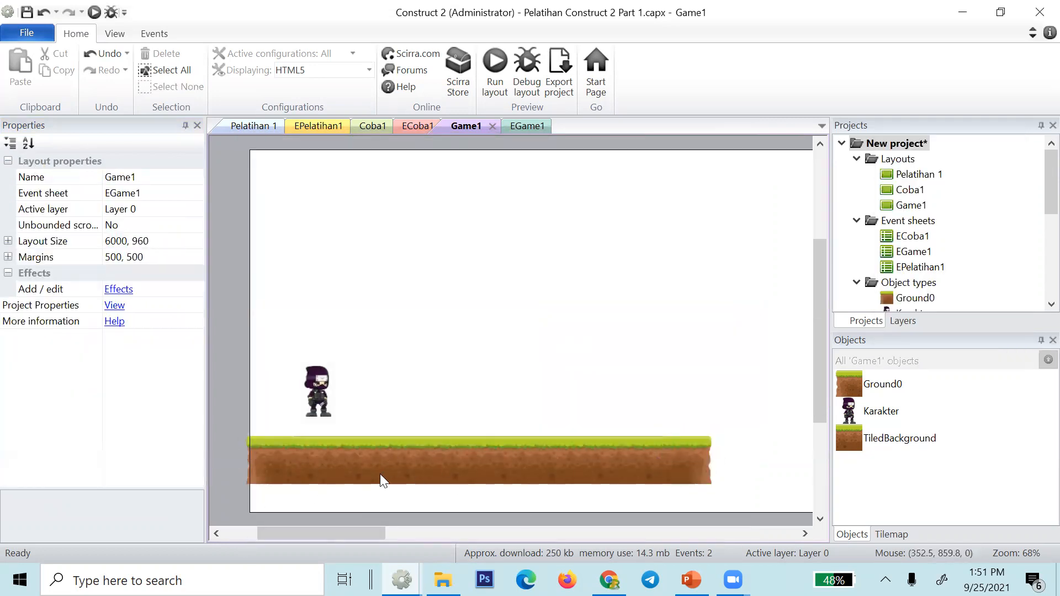
- Add the Solid behavior to the TiledBackground ground strip
left_click(311, 453)
left_click(316, 398)
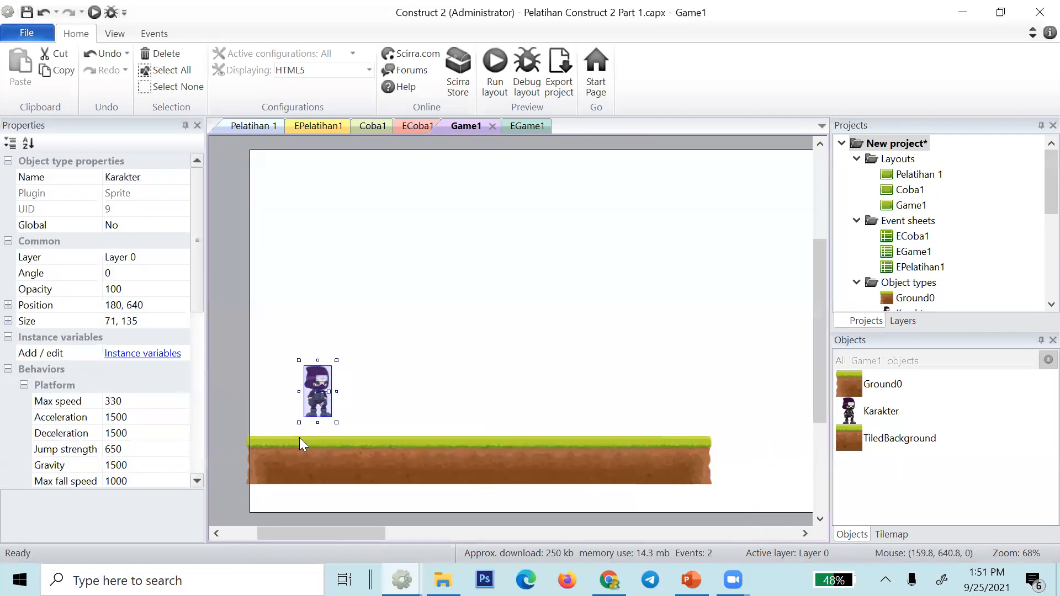
left_click(295, 469)
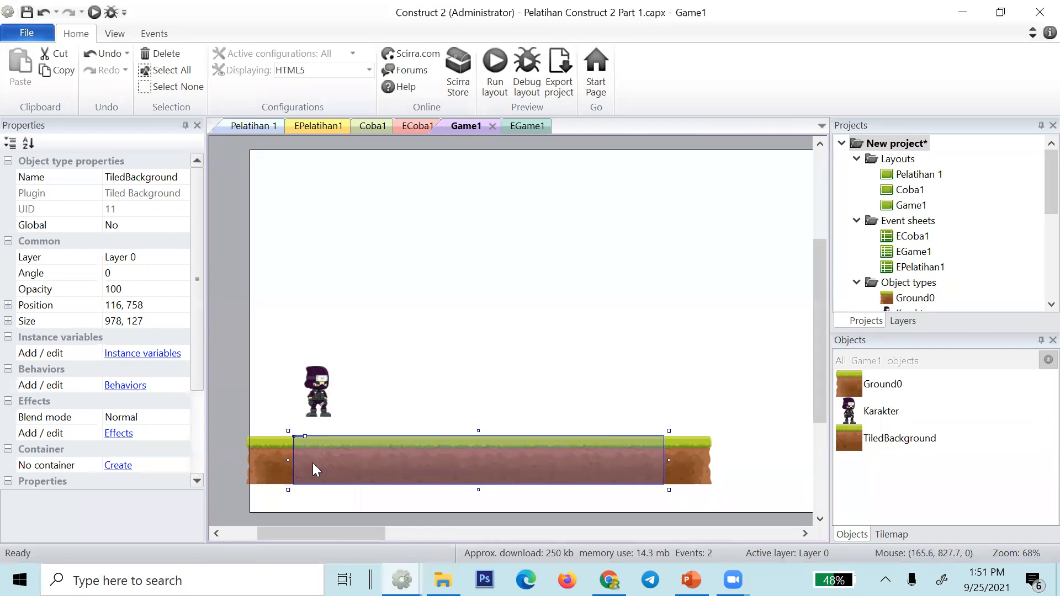
left_click(135, 383)
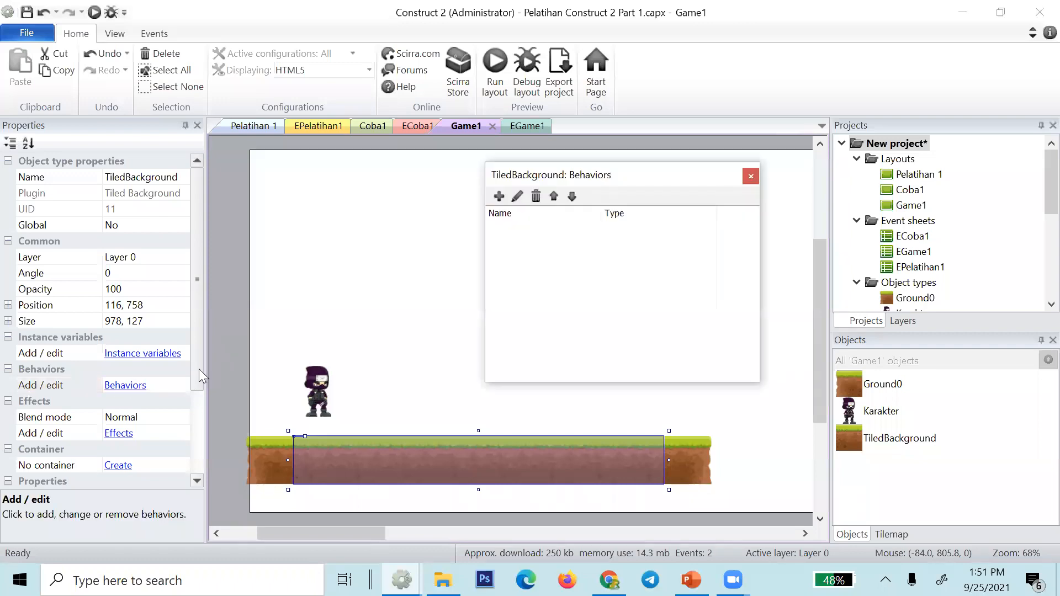
left_click(499, 200)
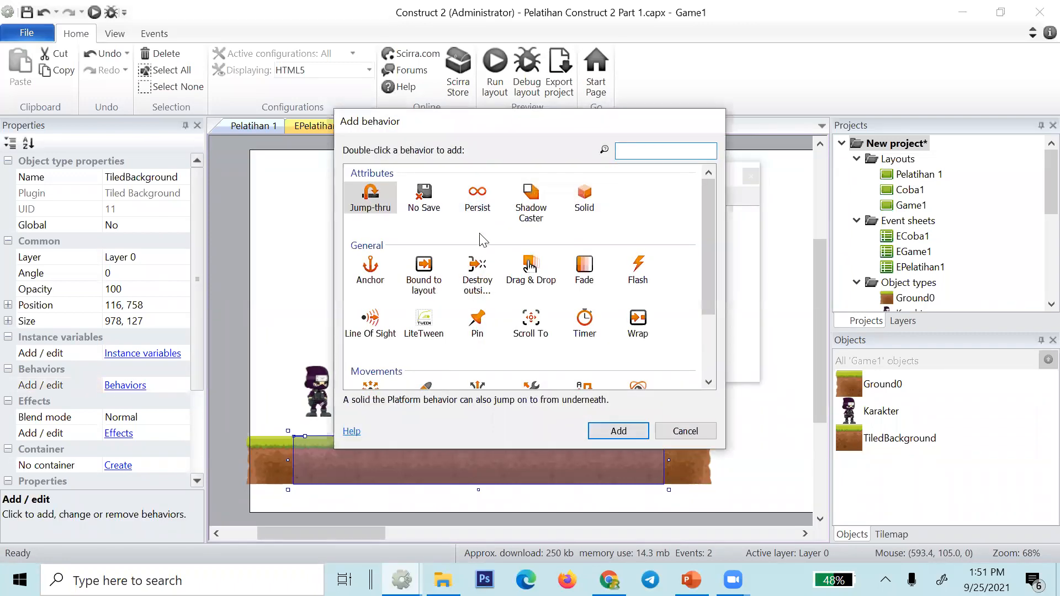
double_click(586, 193)
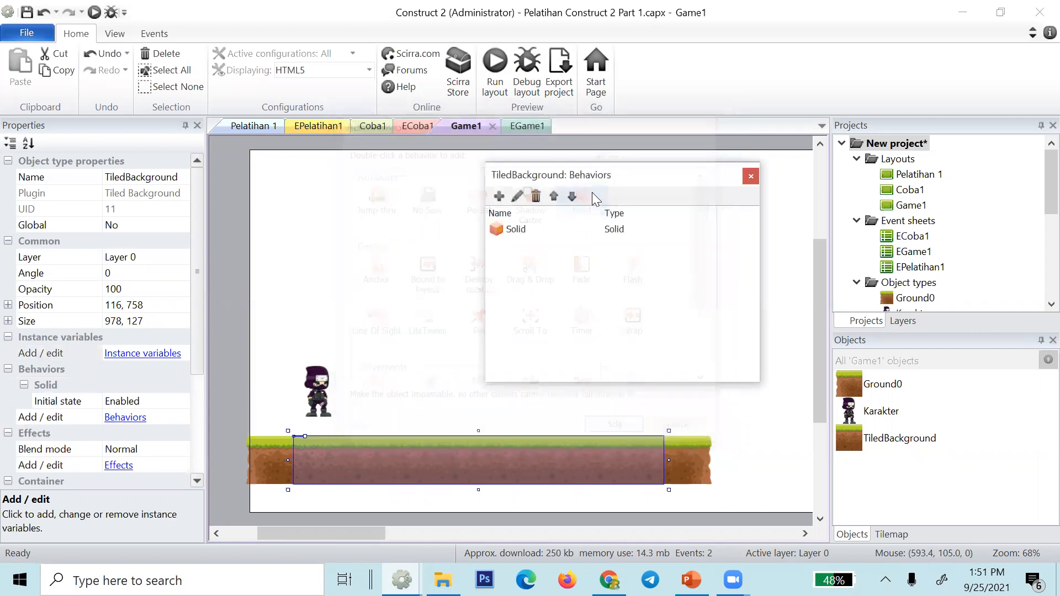
left_click(749, 181)
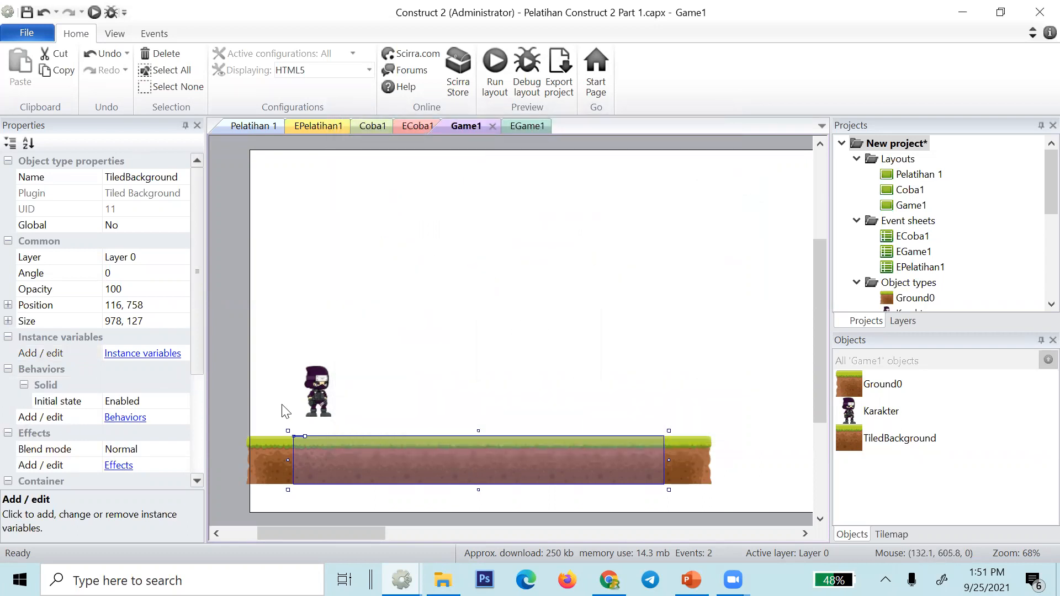
- Run the Game1 layout in the browser and dismiss the script alert
left_click(261, 466)
left_click(338, 456)
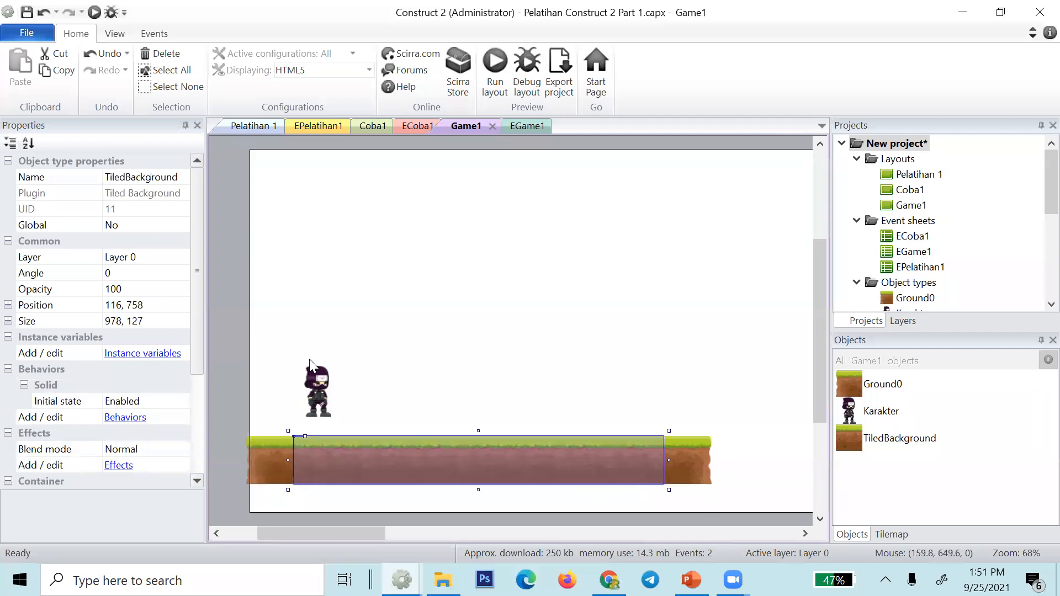
key("F5")
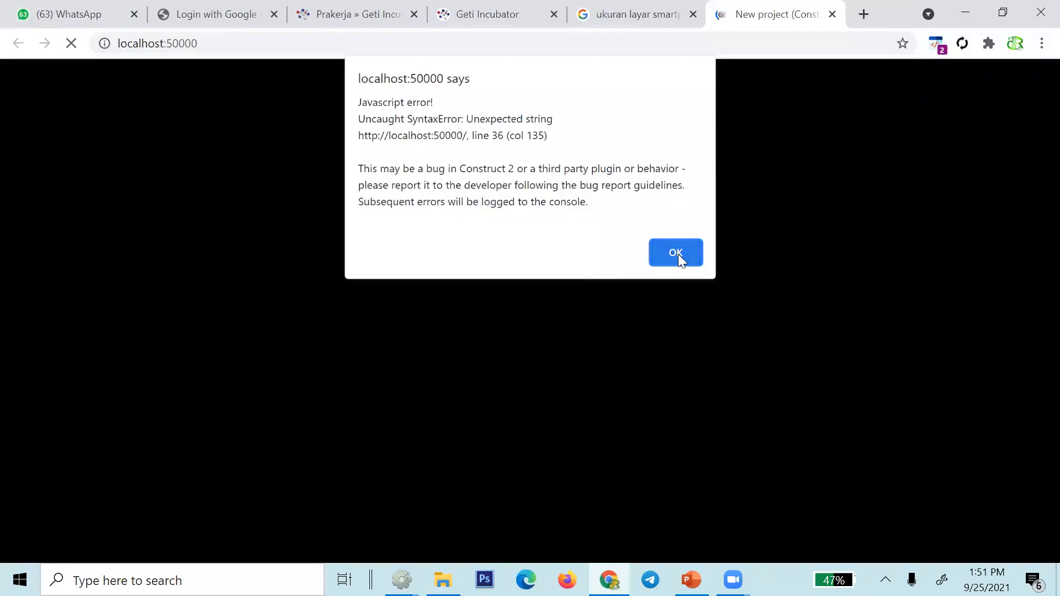
left_click(678, 254)
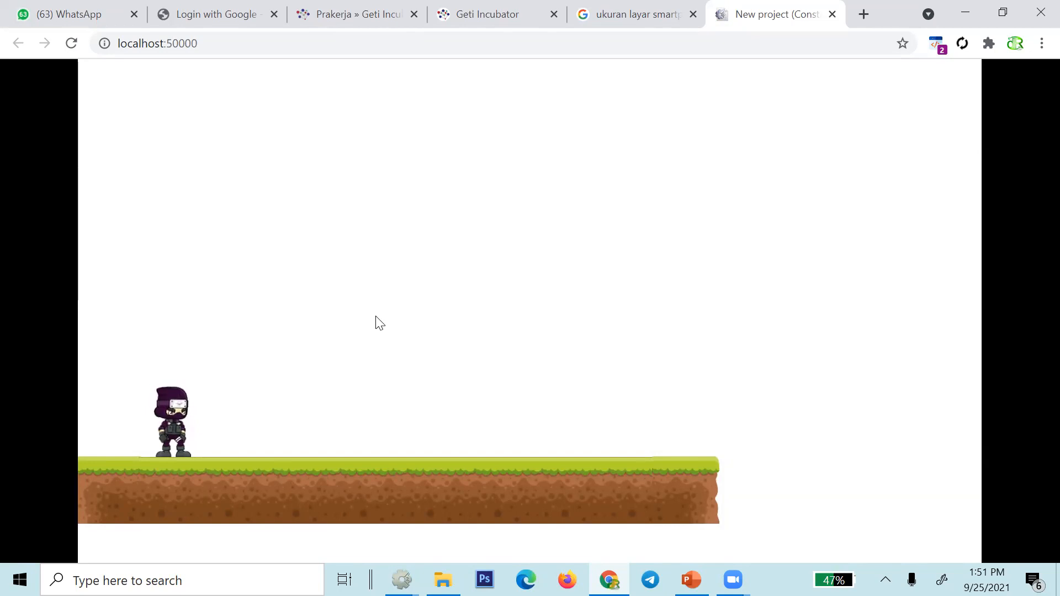
- Test the ninja character by walking it back and forth and jumping on the tiled ground
key("Right")
key("Right")
key("Left")
key("Left")
key("Right")
key("Up")
key("Right")
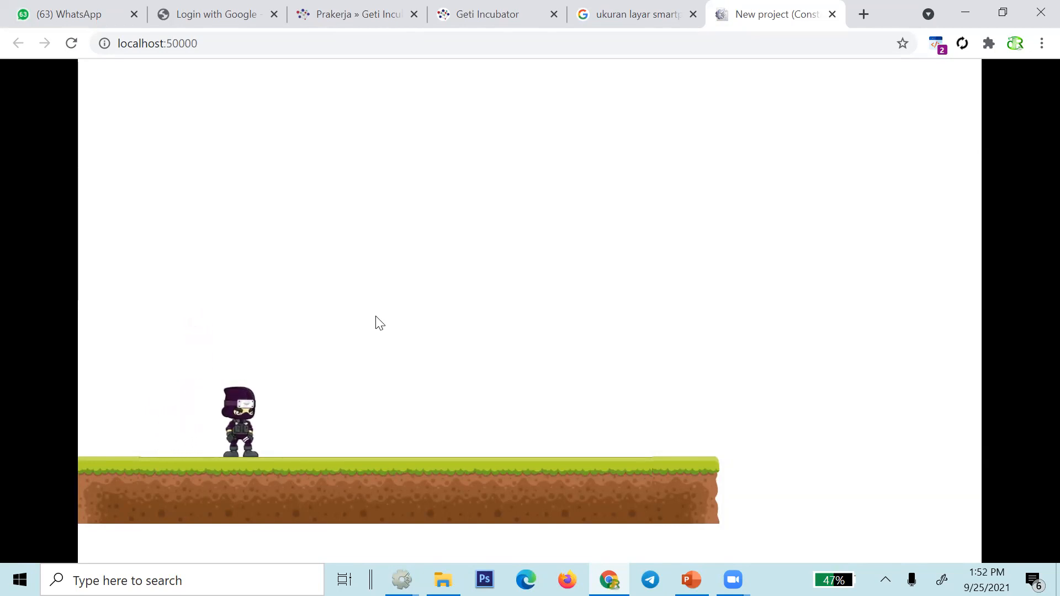
key("Left")
key("Right")
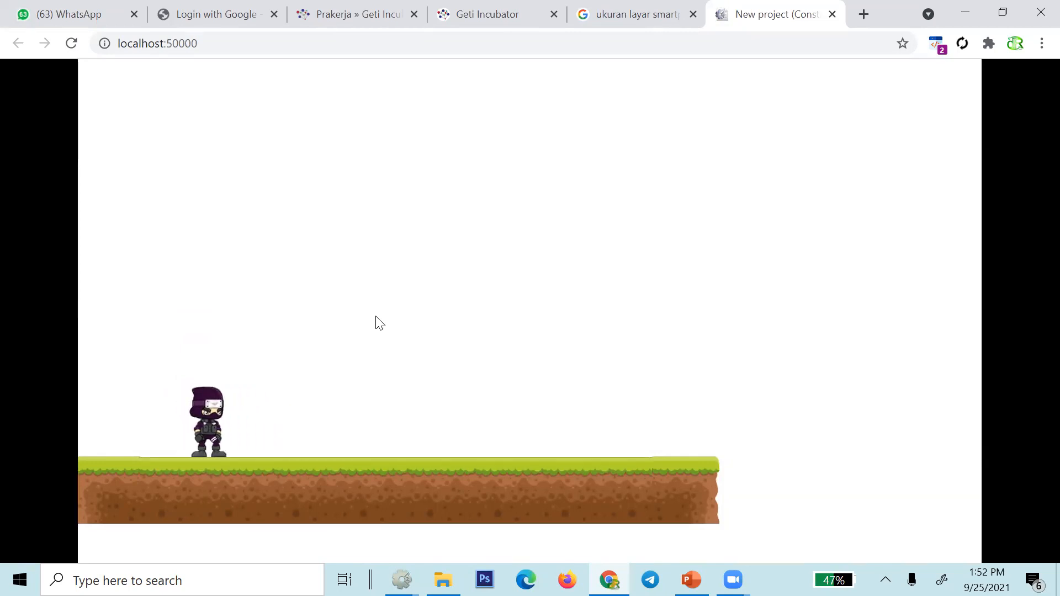
key("Right")
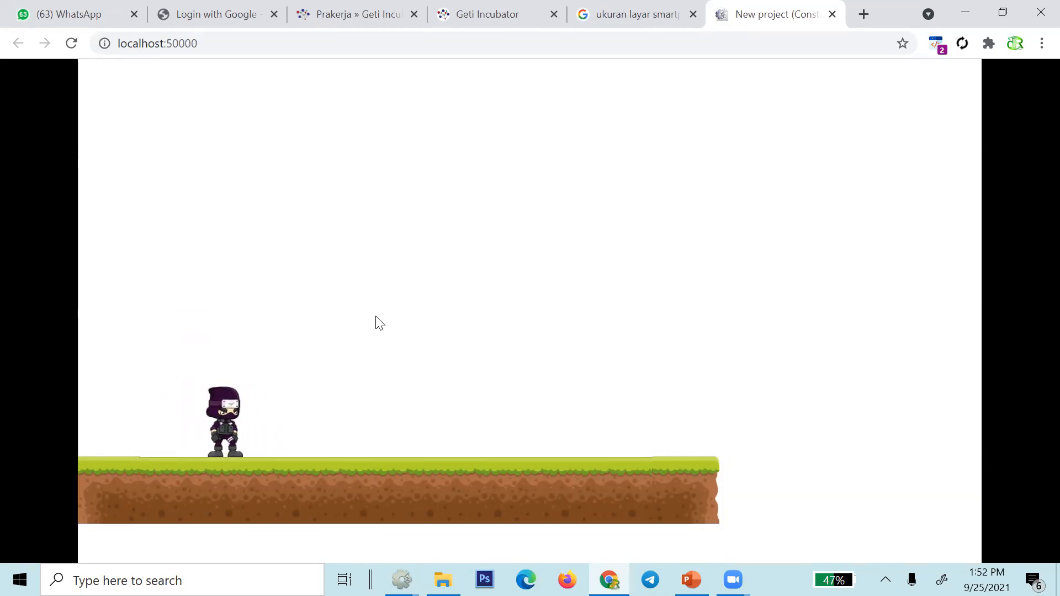
key("Right")
key("Left")
key("Up")
key("Right")
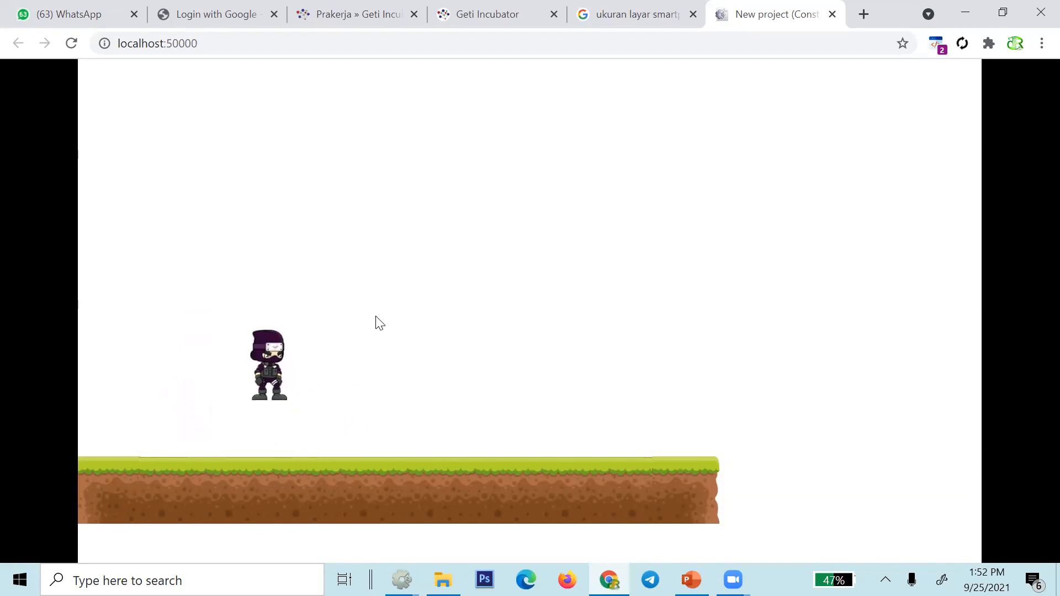
key("Left")
key("Right")
key("Up")
key("Left")
key("Right")
key("Up")
key("Left")
key("Up")
key("Right")
key("Left")
key("Up")
key("Right")
key("Left")
key("Up")
key("Right")
key("Left")
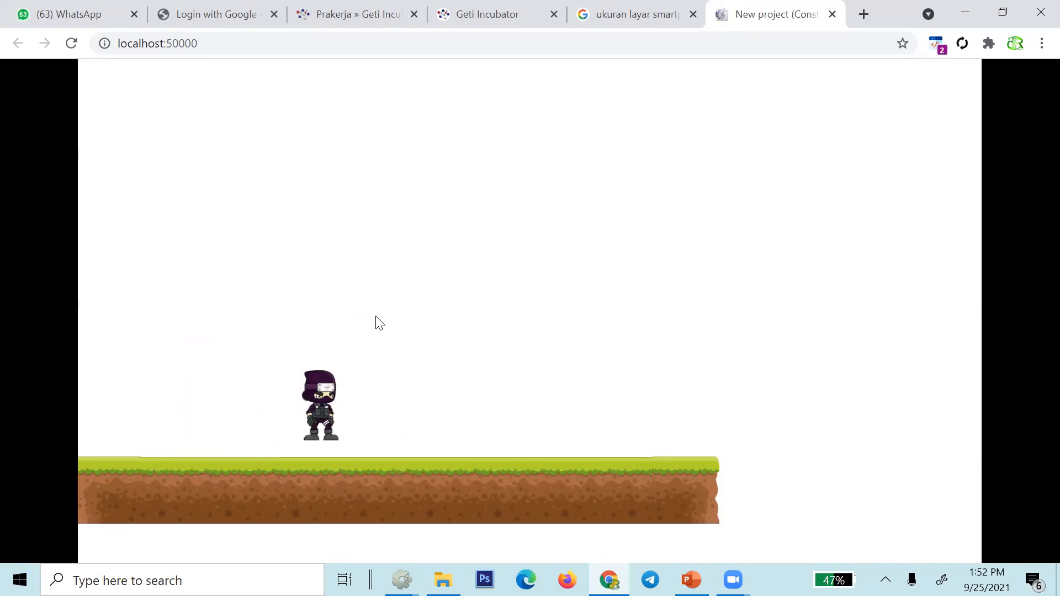
key("Right")
key("Left")
key("Right")
key("Up")
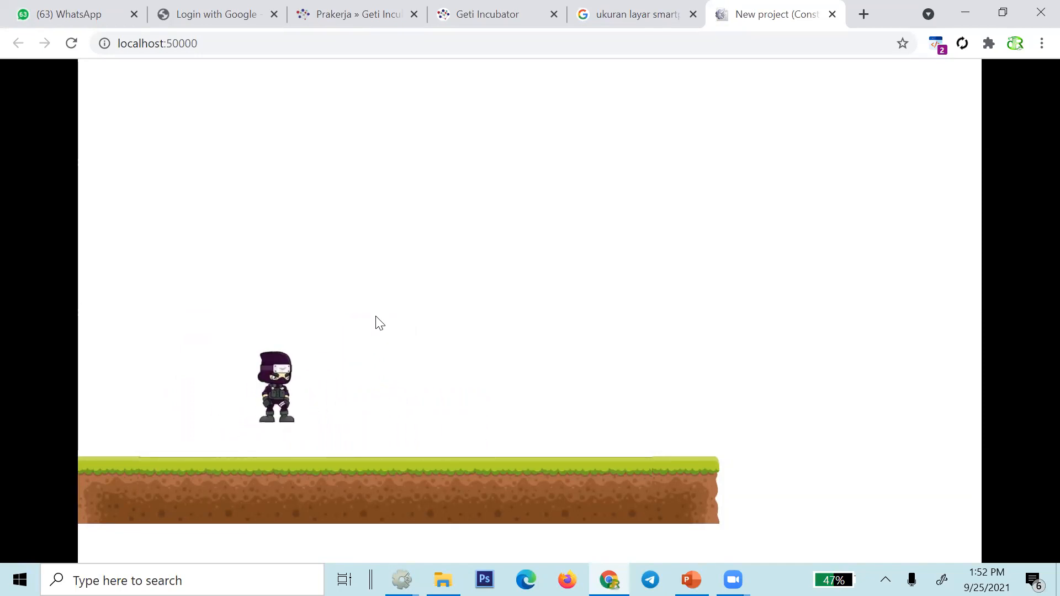
key("Right")
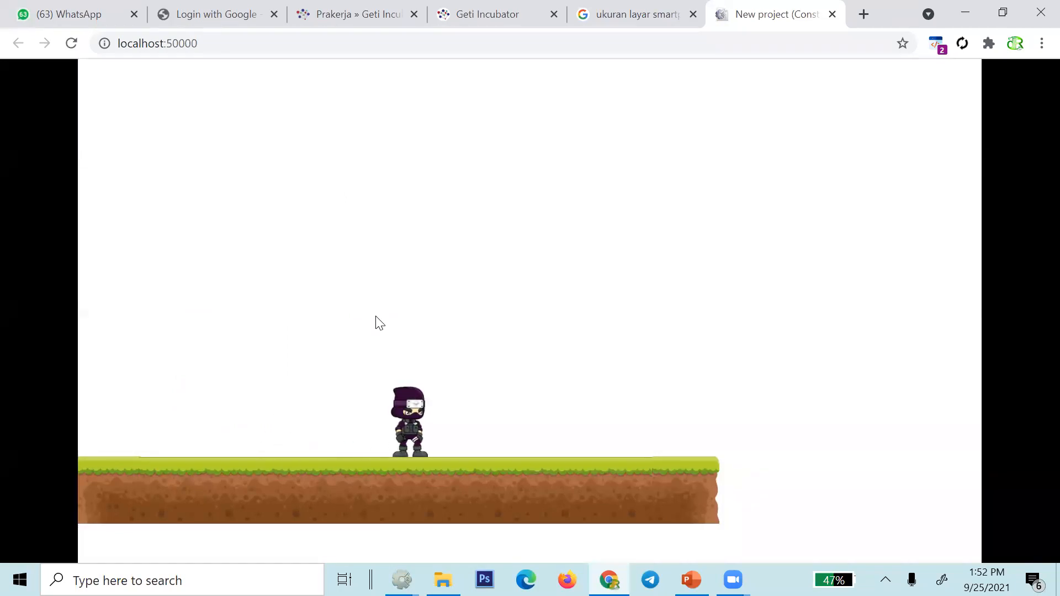
key("Left")
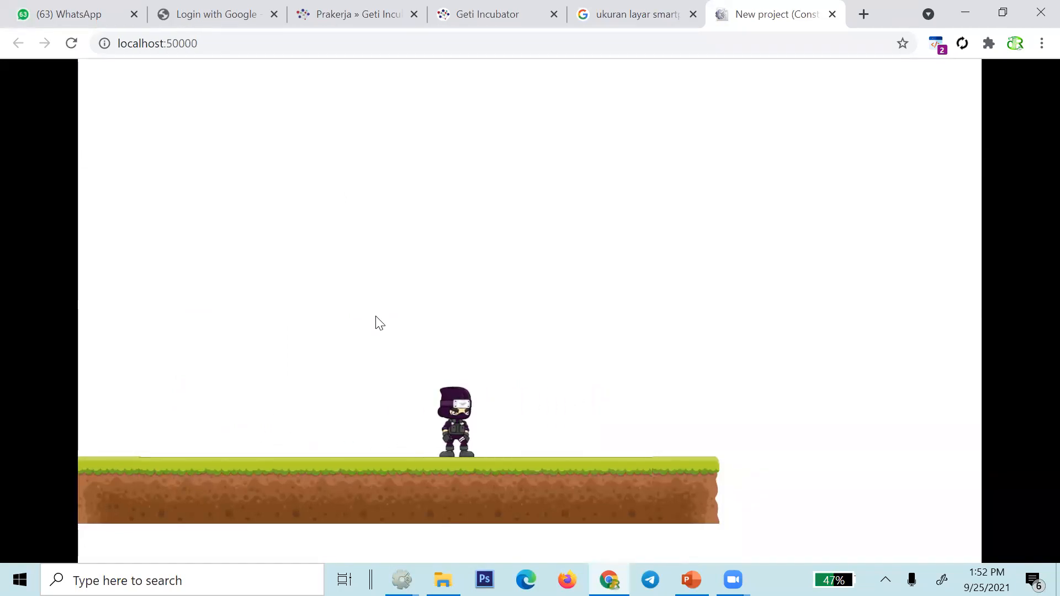
key("Left")
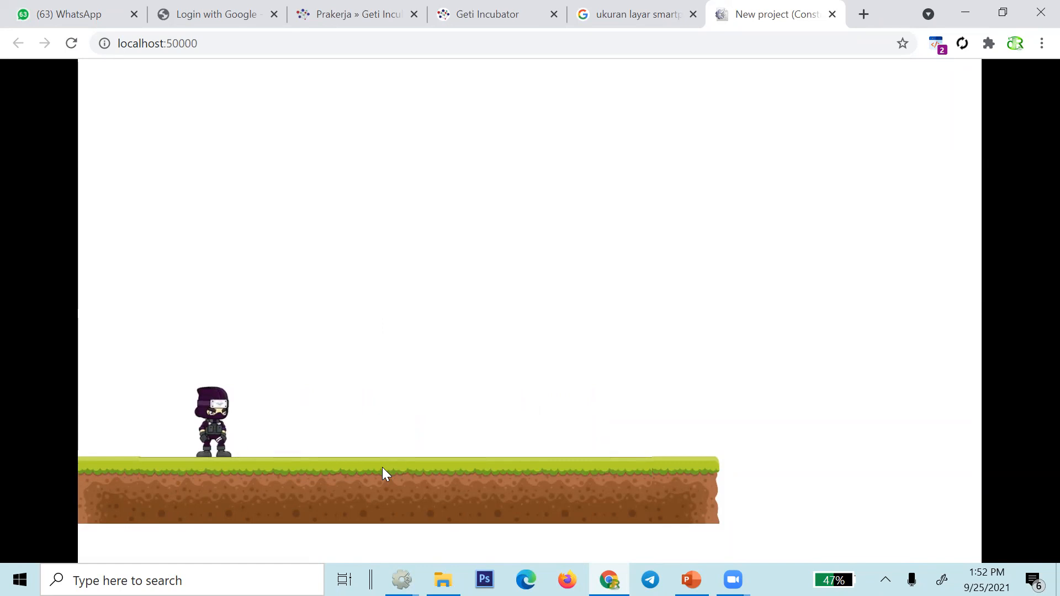
- Walk the character off the ground's right end, close the preview and return to Construct 2
key("Right")
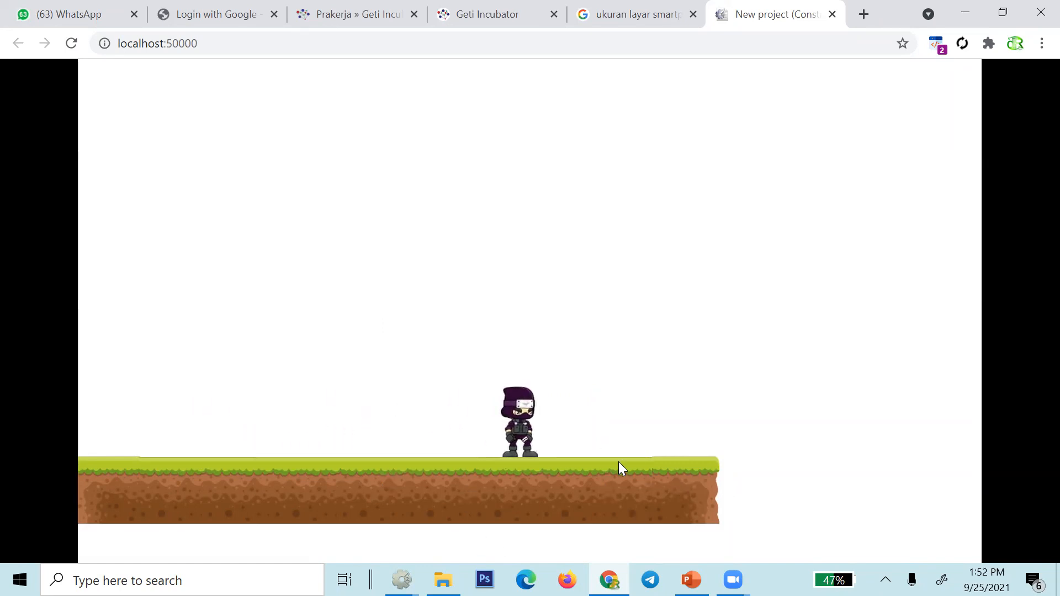
key("Right")
key("Right")
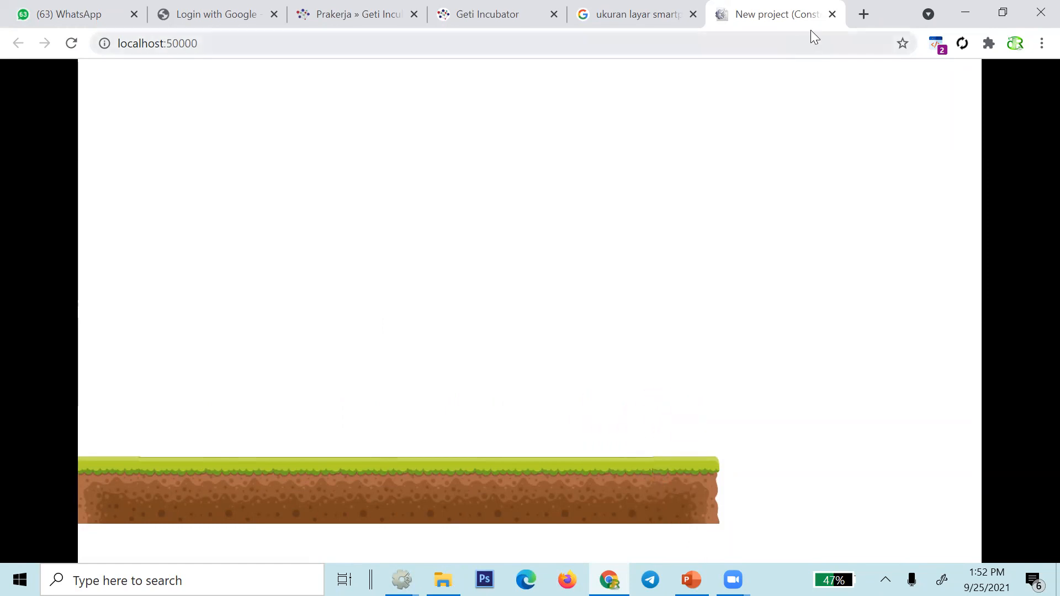
left_click(831, 14)
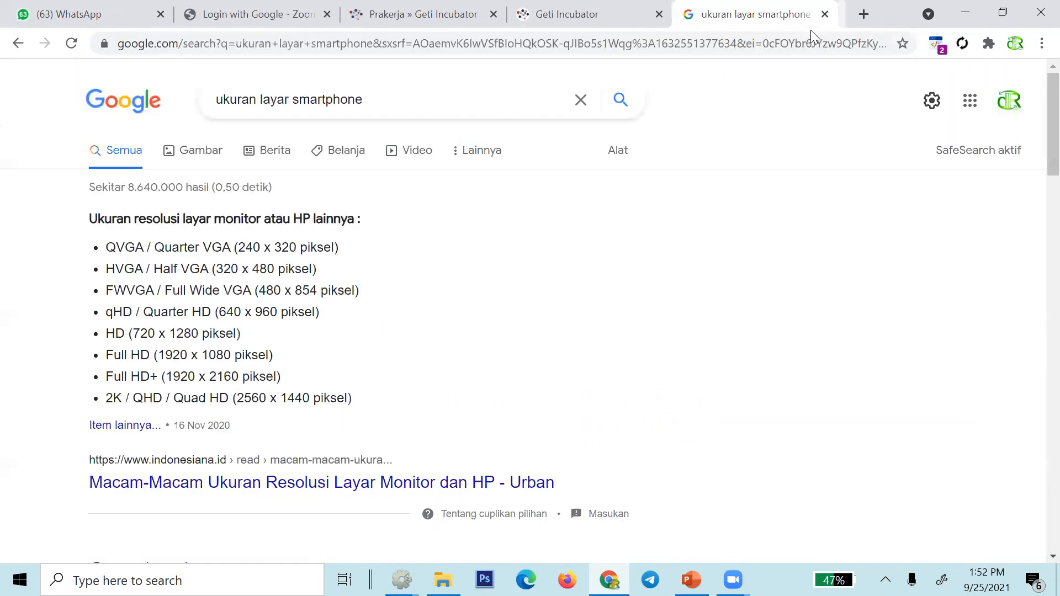
key("alt+Tab")
- Add the Solid behavior to the Ground0 sprite using the edge tile at the strip's left end
left_click(259, 448)
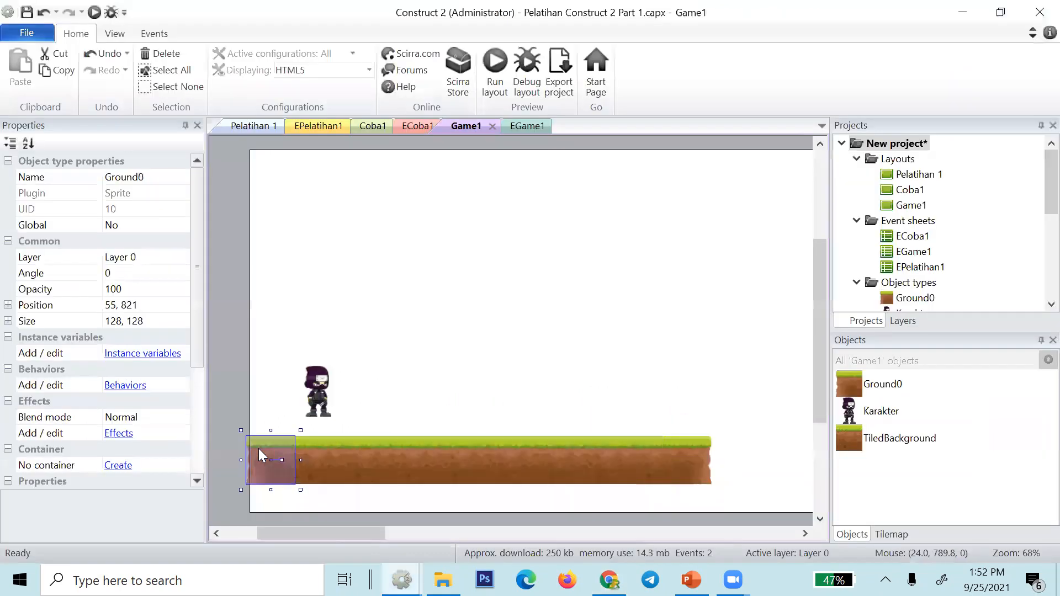
left_click(125, 385)
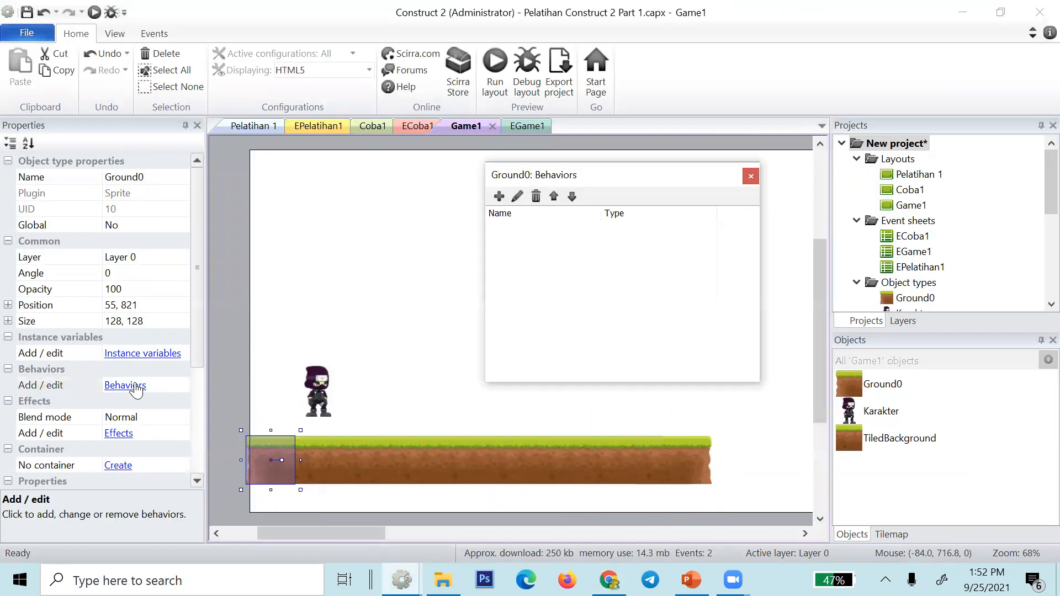
left_click(498, 196)
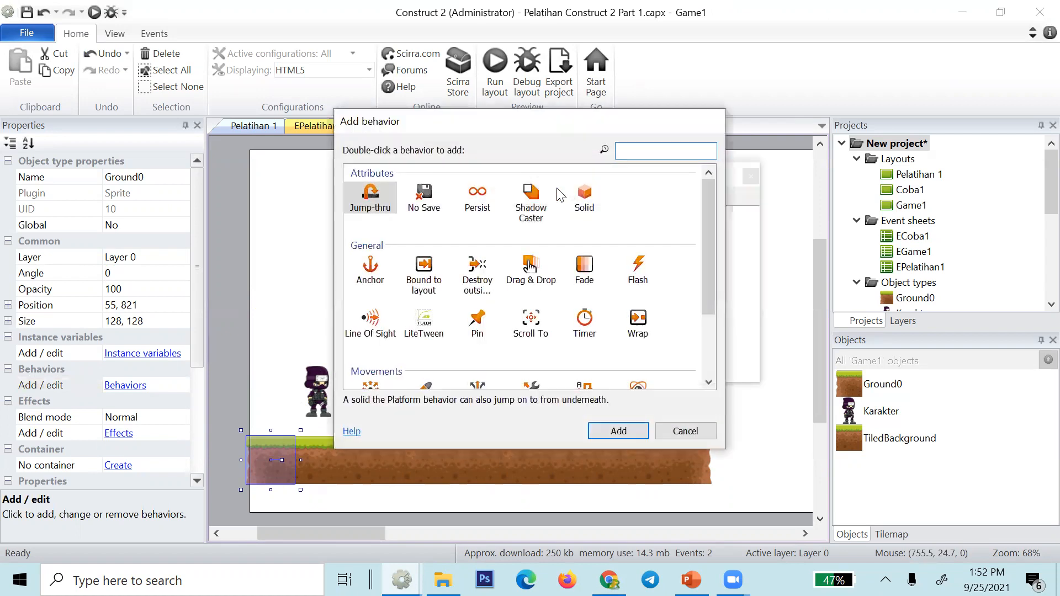
double_click(596, 196)
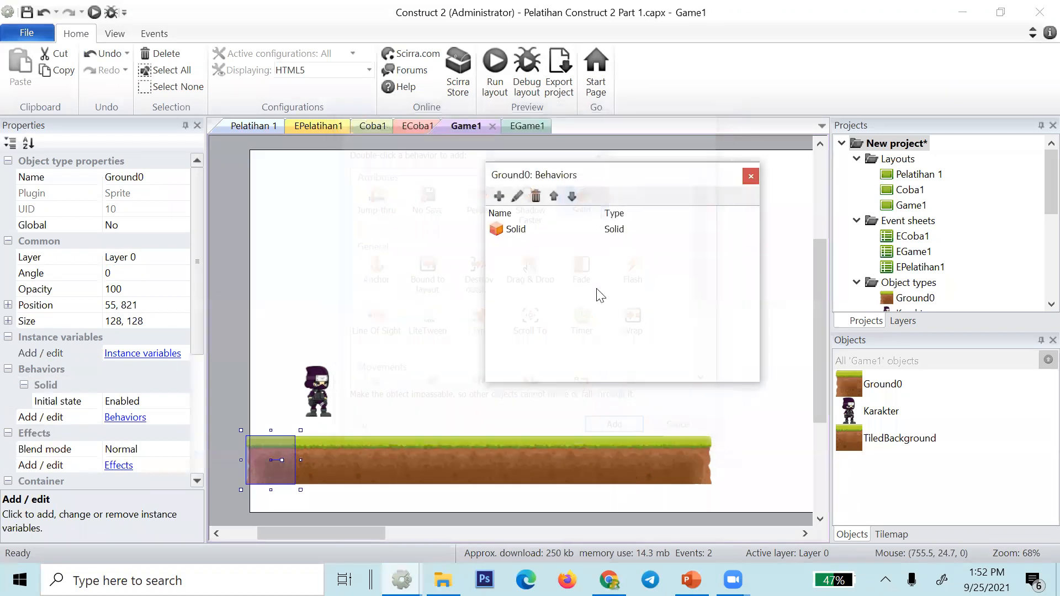
- Close the Ground0 behaviors and check the Solid behavior on the edge tiles at both ends of the ground strip
left_click(750, 175)
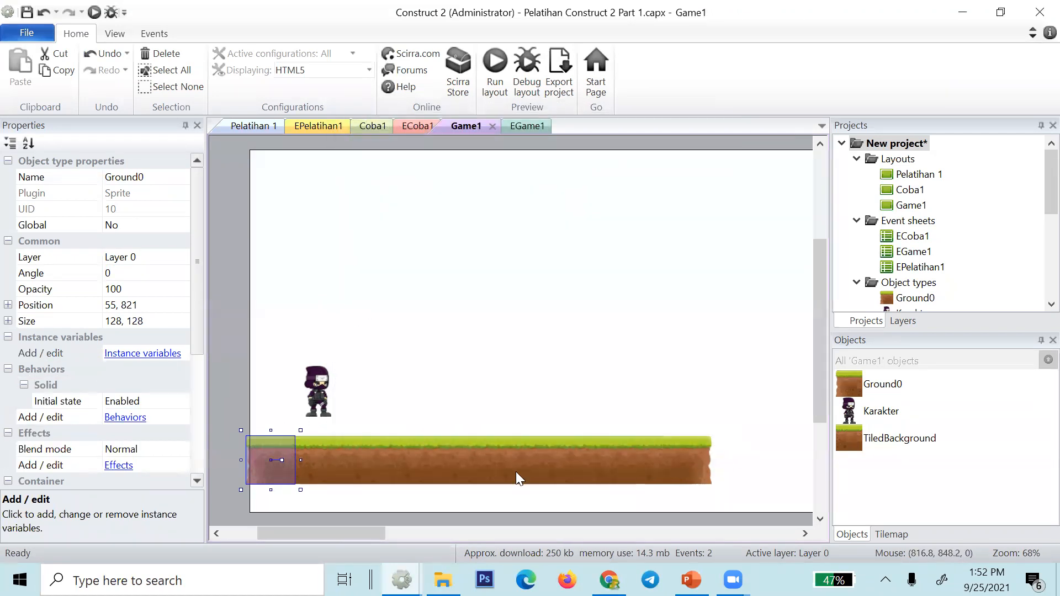
left_click(691, 457)
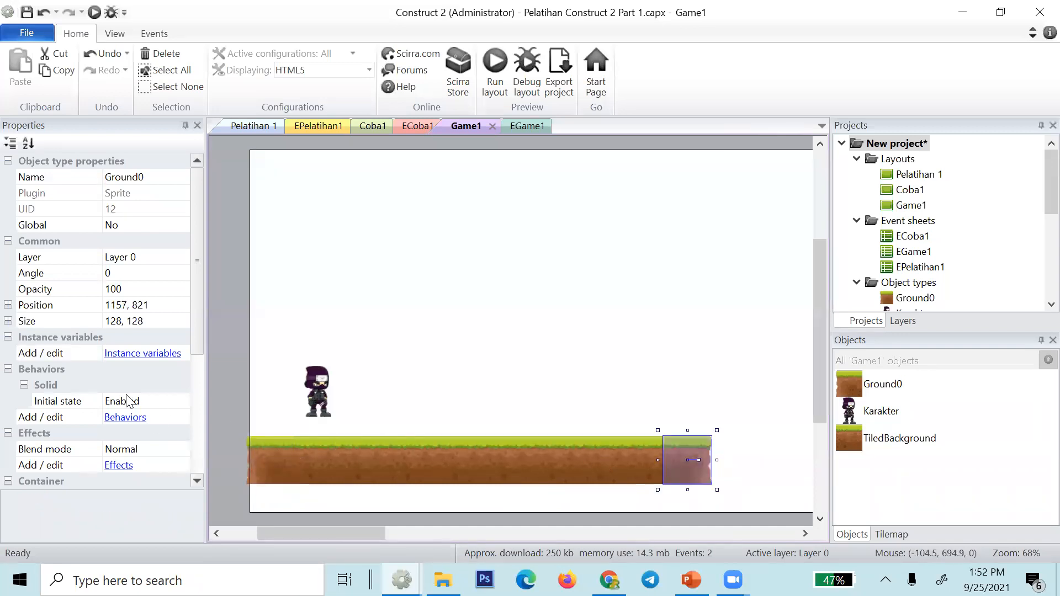
left_click(255, 468)
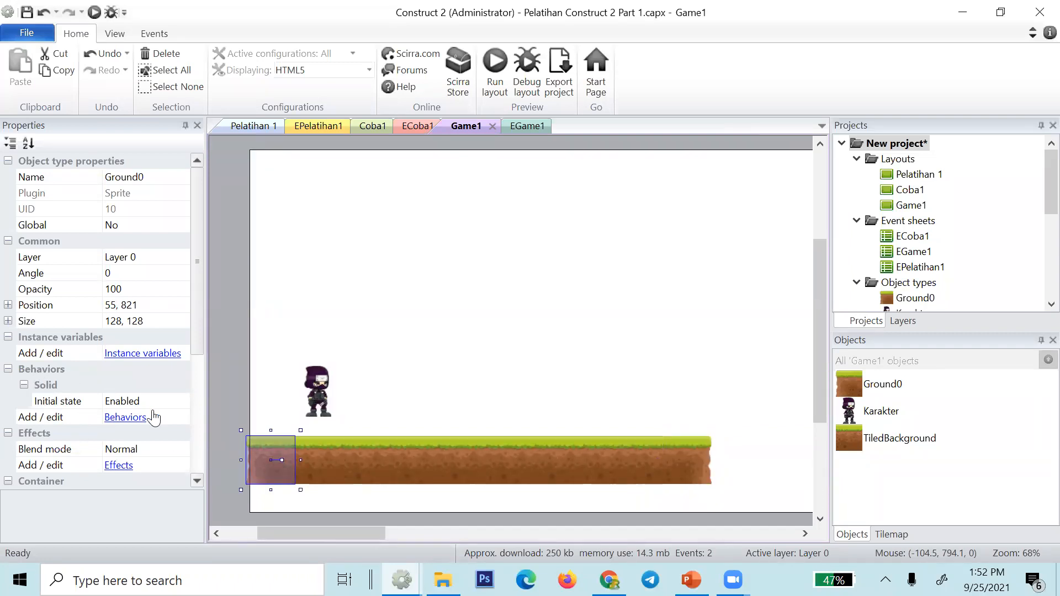
left_click(670, 453)
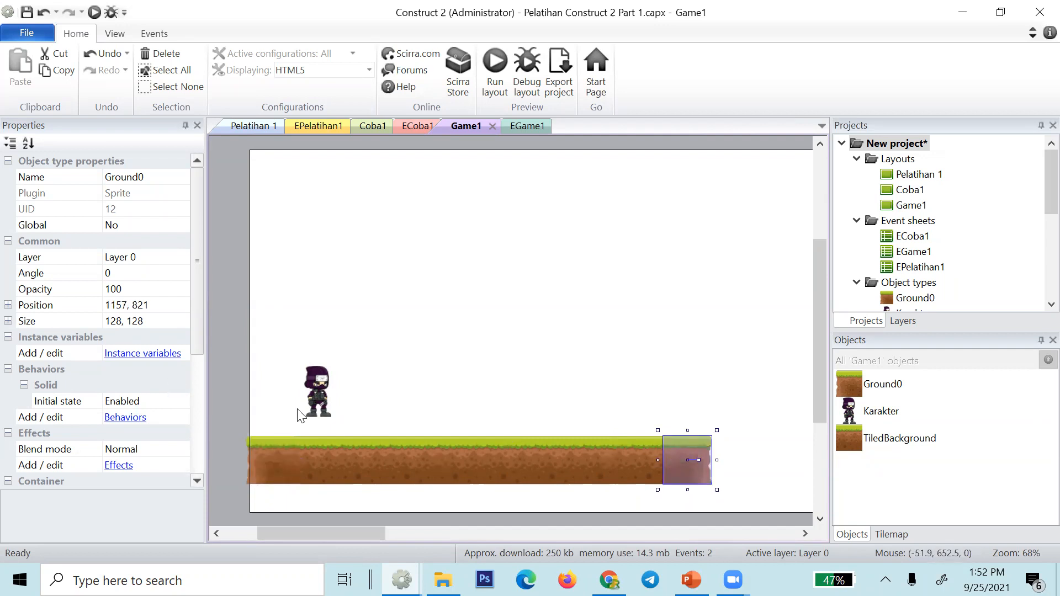
left_click(529, 462)
left_click(234, 403)
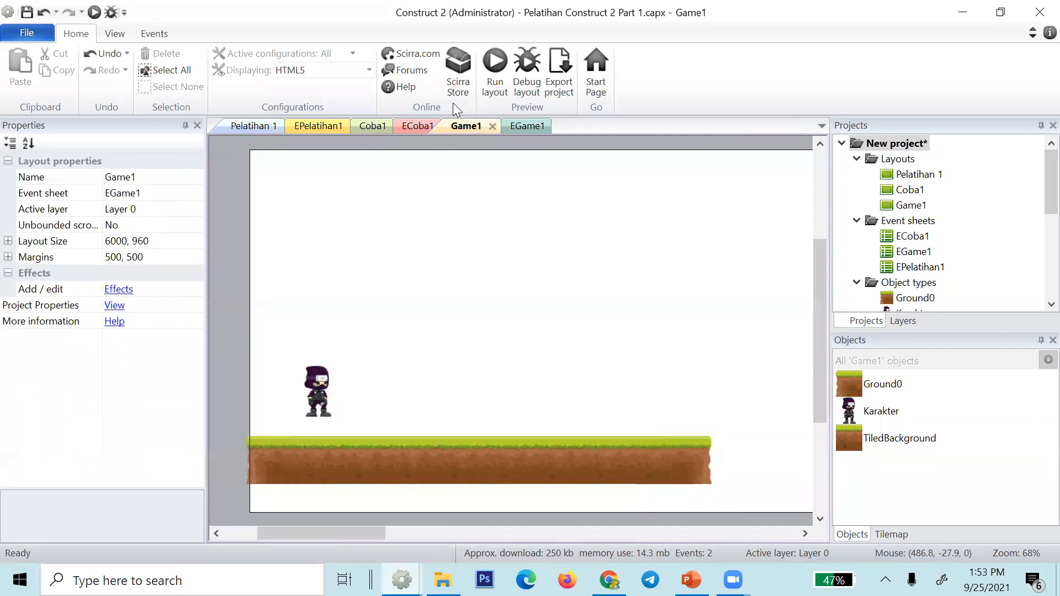
- Preview the Game1 layout in the browser, walk the ninja right and left on the ground, and return to Construct 2
left_click(505, 85)
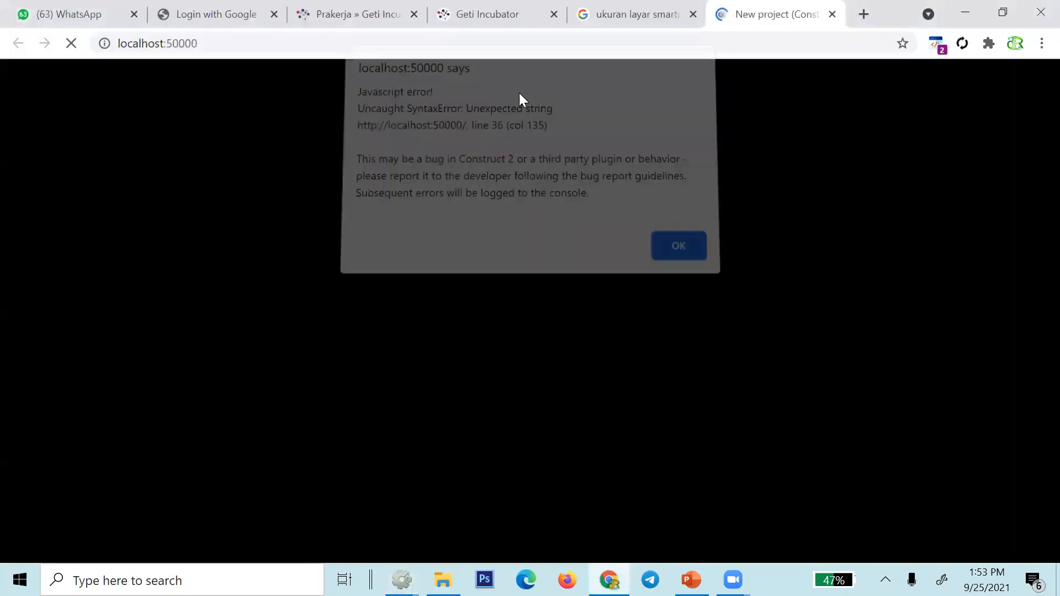
left_click(673, 260)
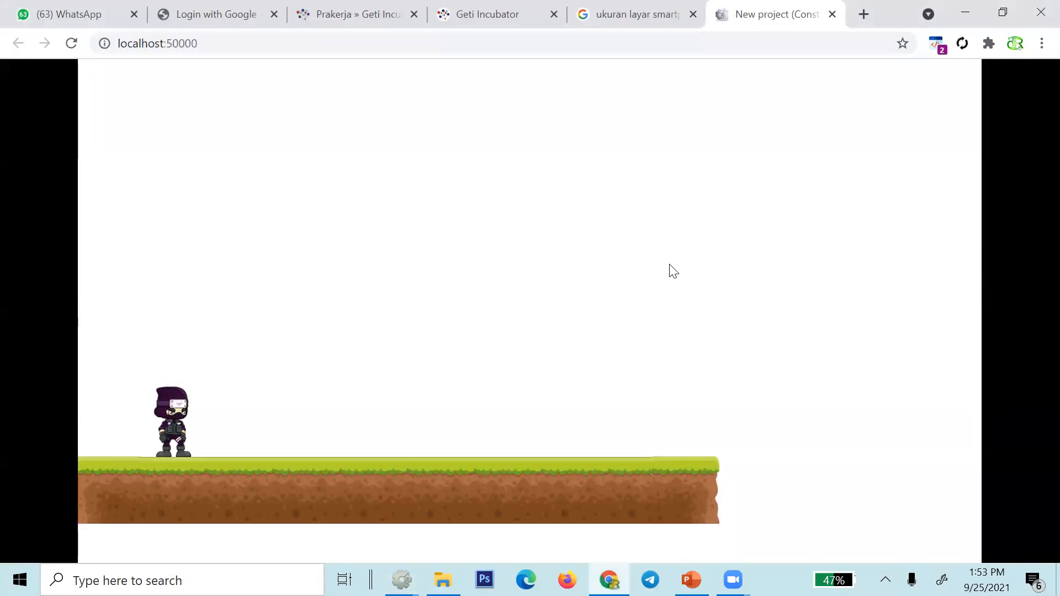
key("Right")
key("Left")
key("Left")
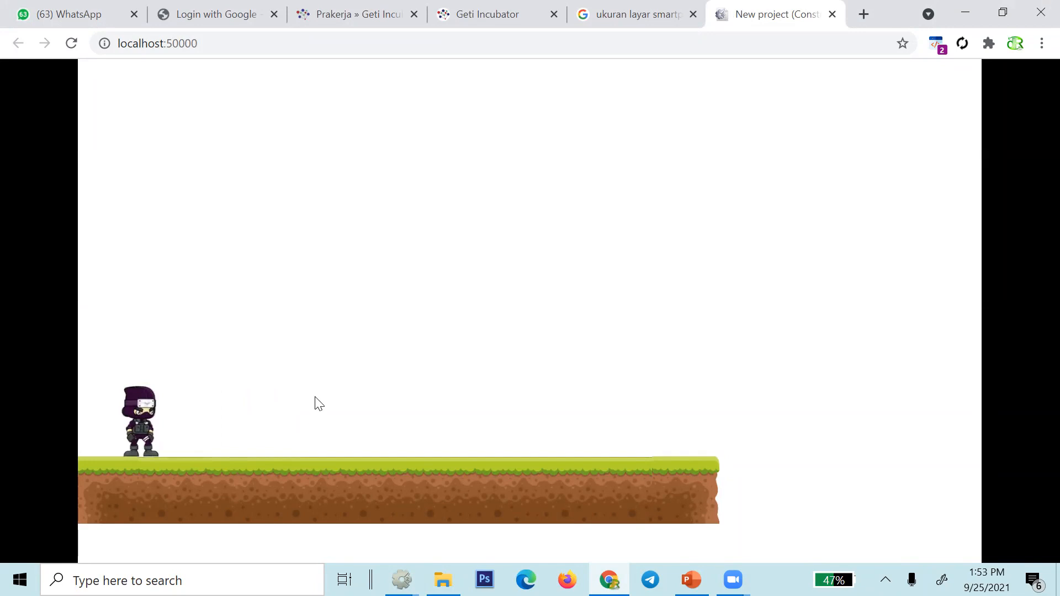
key("alt+Tab")
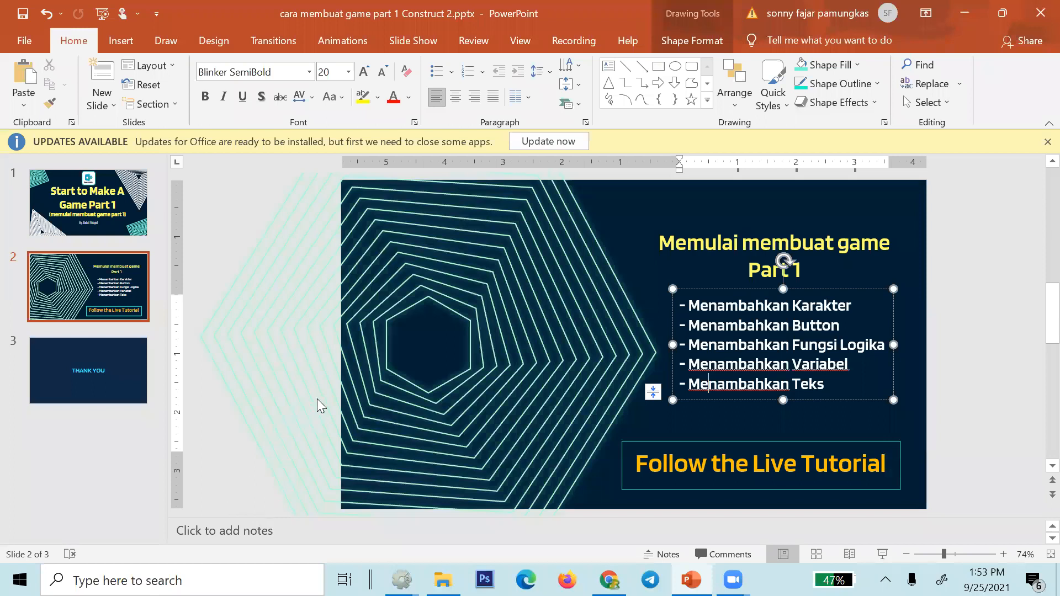
key("alt+Tab")
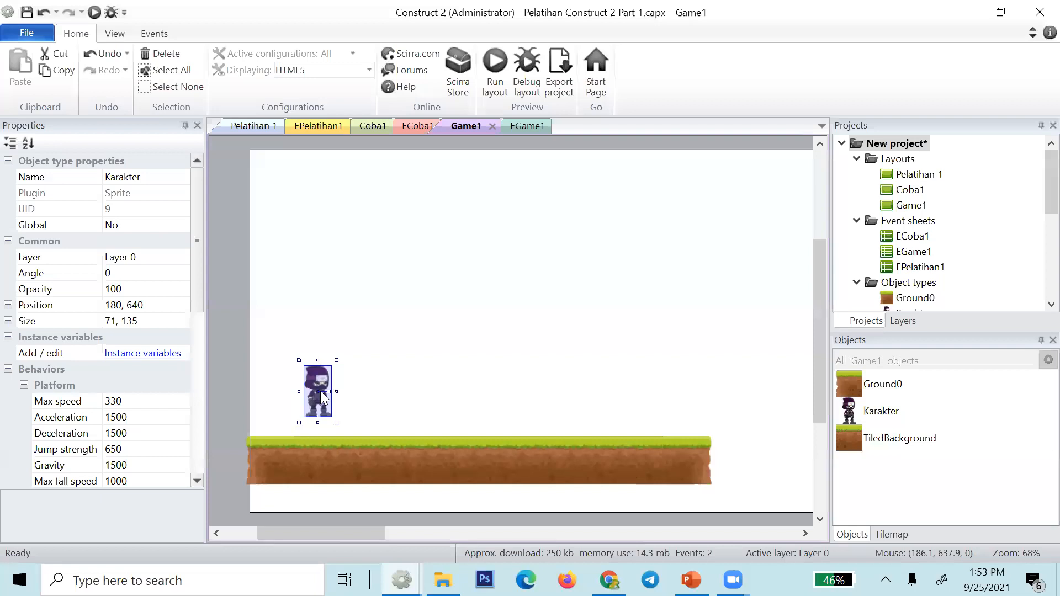
- Open the Karakter sprite for image editing and add a second animation below Idle
double_click(319, 392)
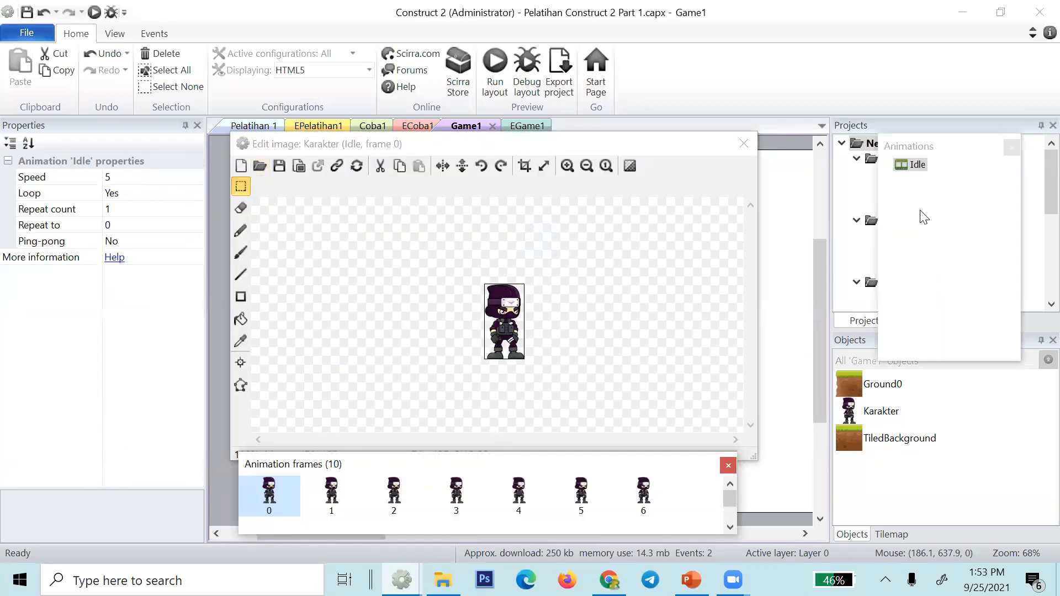
right_click(920, 193)
left_click(911, 197)
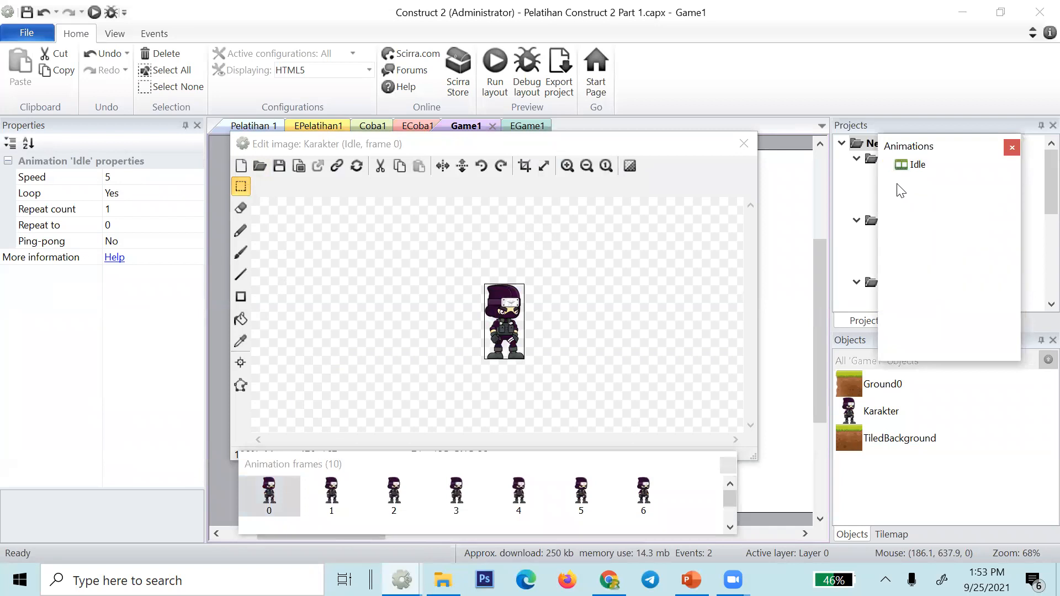
right_click(900, 190)
left_click(900, 167)
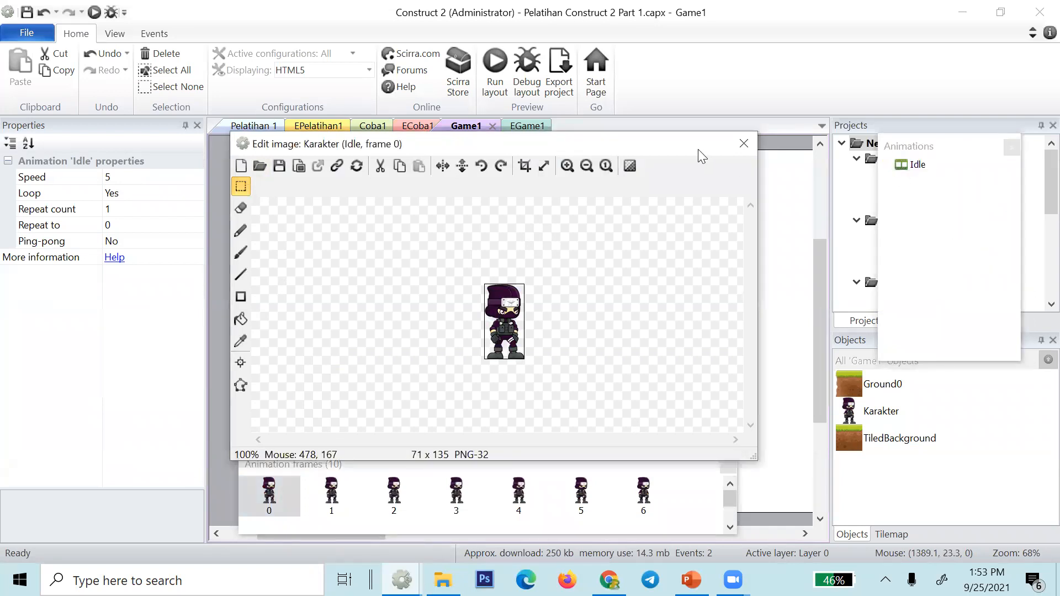
right_click(913, 197)
left_click(910, 167)
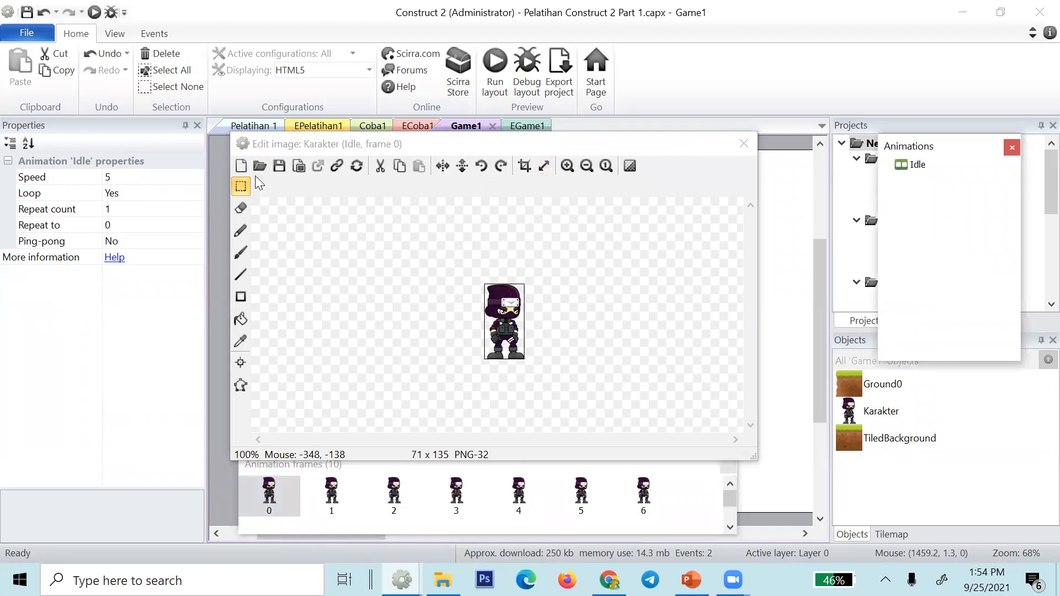
left_click(336, 489)
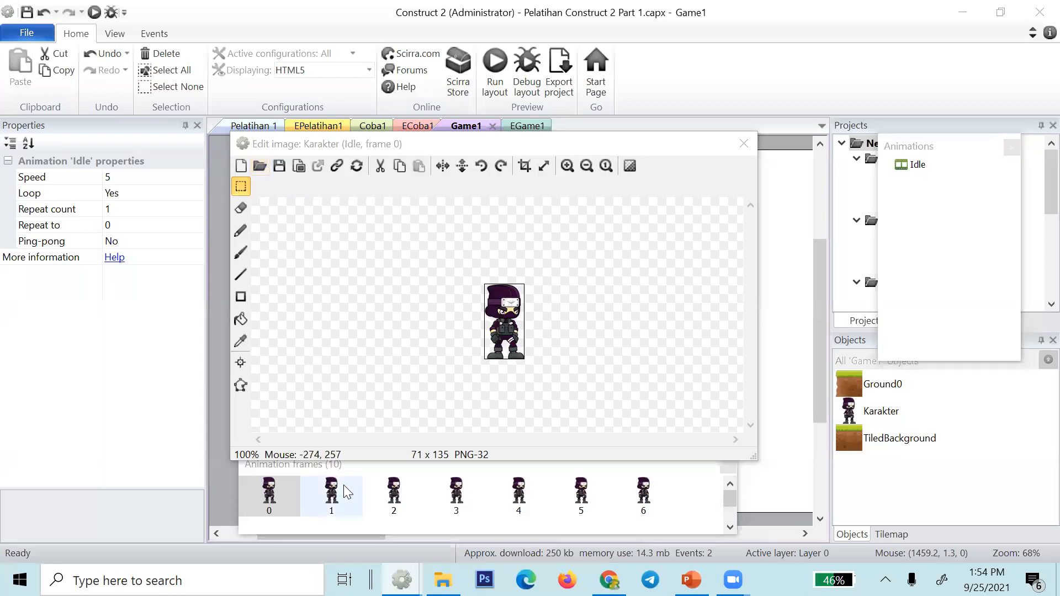
left_click(910, 166)
right_click(911, 215)
left_click(923, 221)
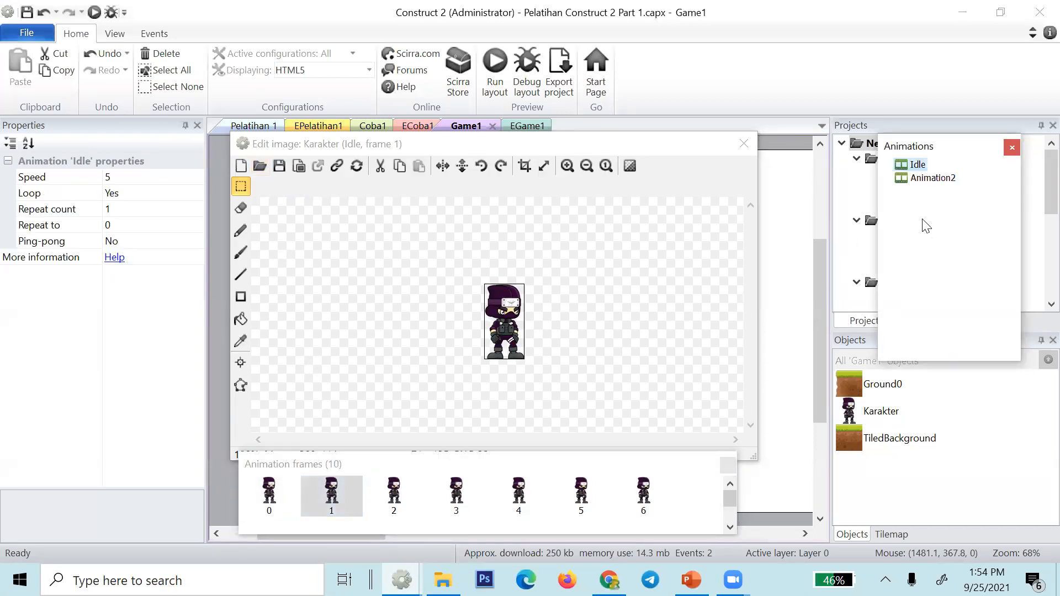
- Rename the newly added Karakter animation as Run
left_click(932, 178)
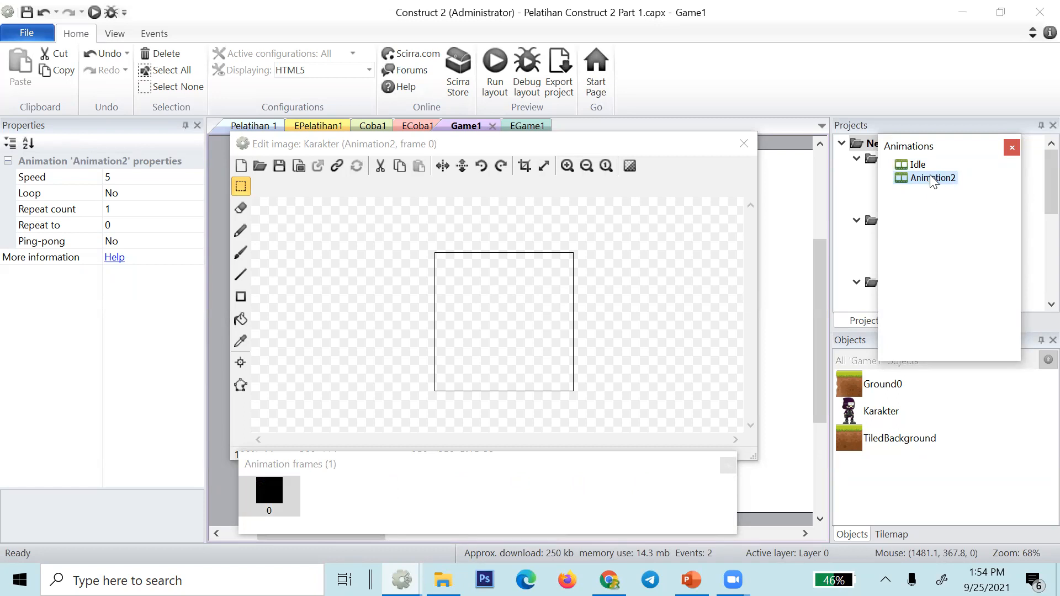
right_click(921, 202)
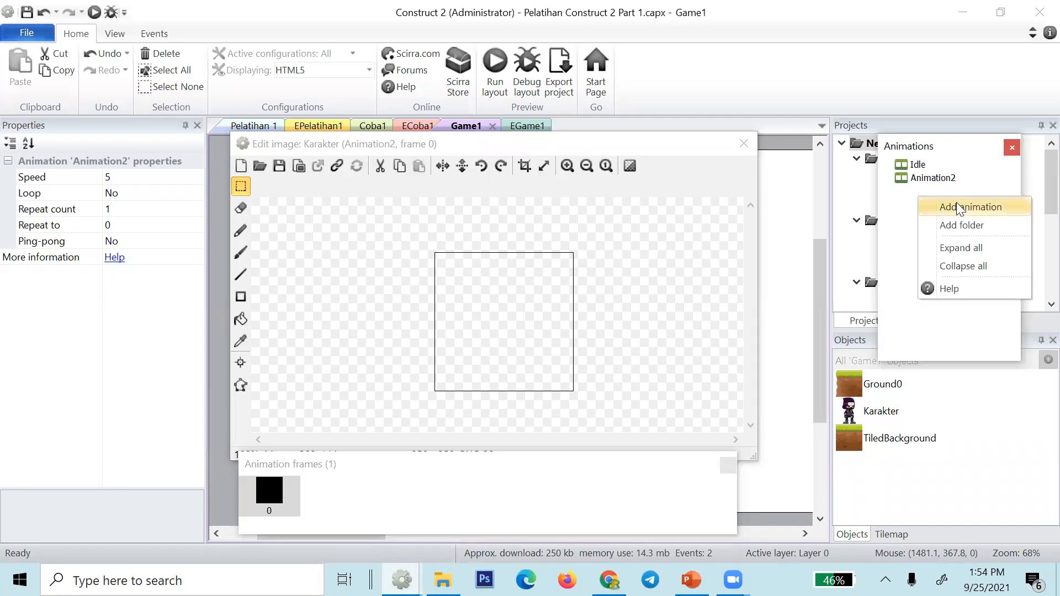
left_click(945, 182)
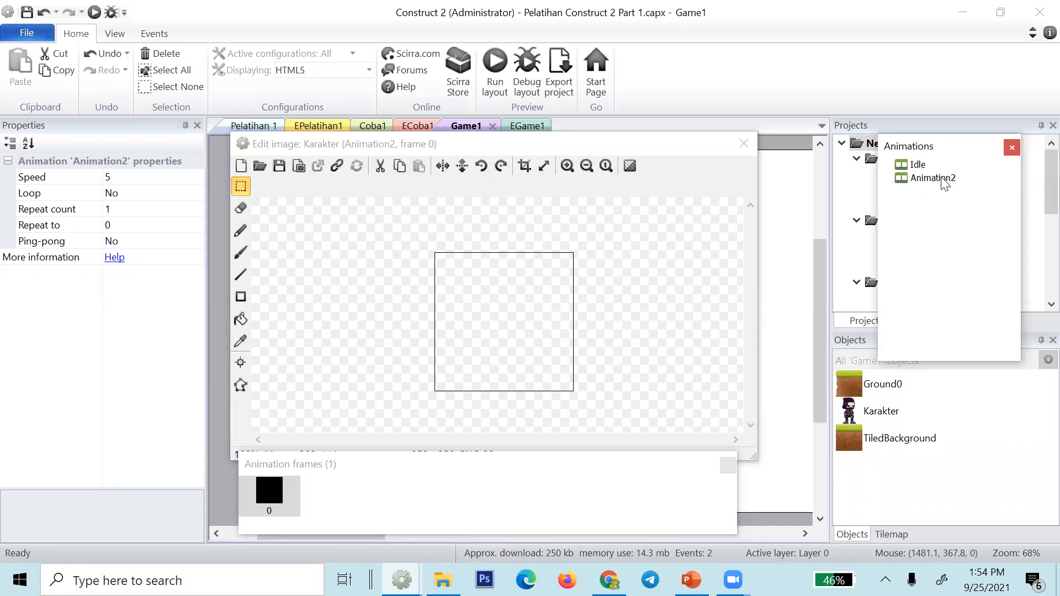
double_click(945, 182)
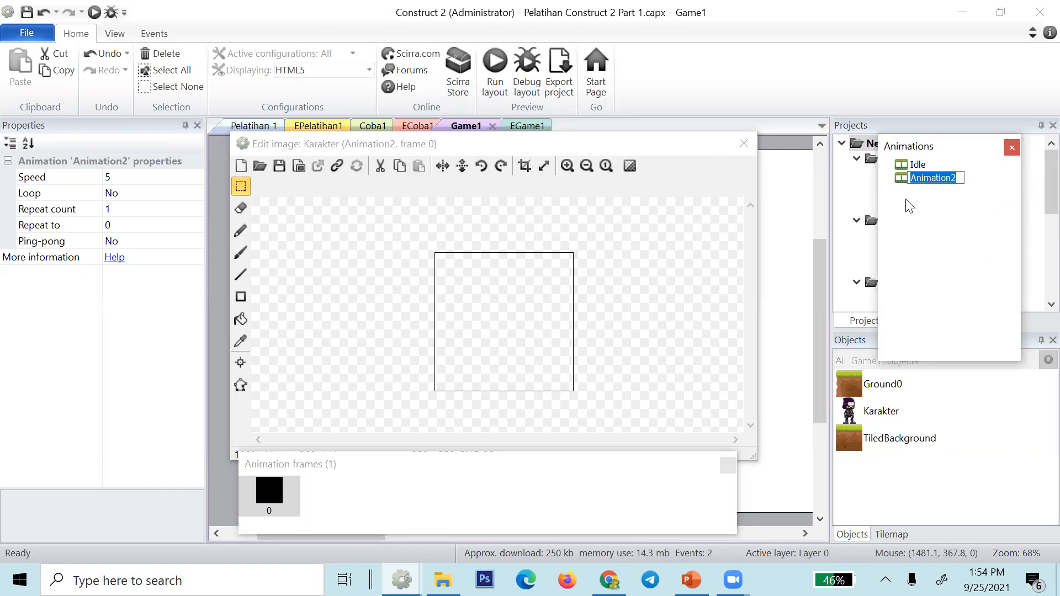
type("Run")
left_click(909, 206)
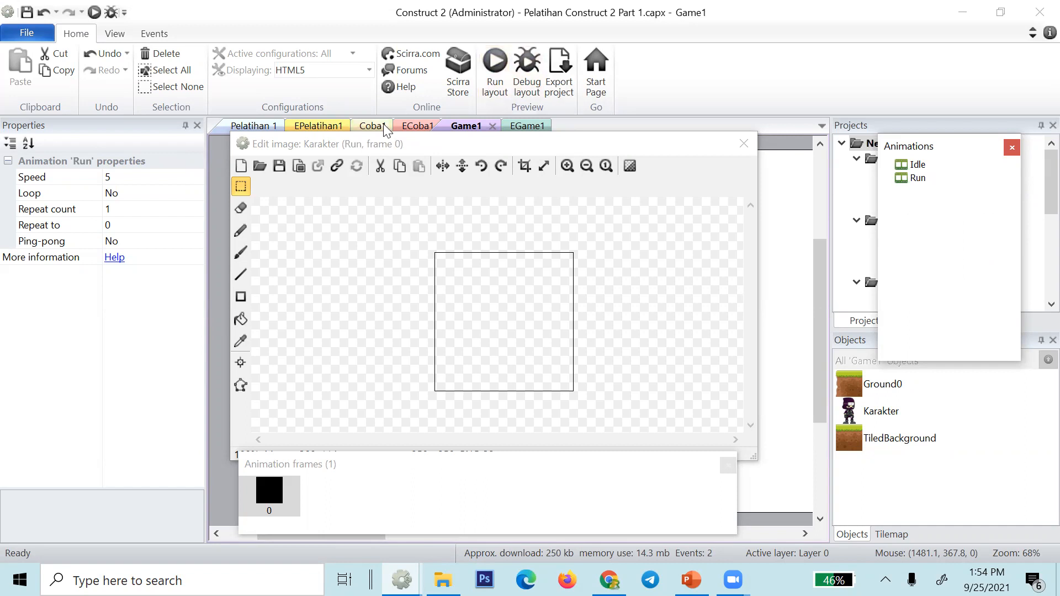
- Start importing frames from files into the Run animation and browse to the Playern folder inside the project's Animations folder
right_click(319, 504)
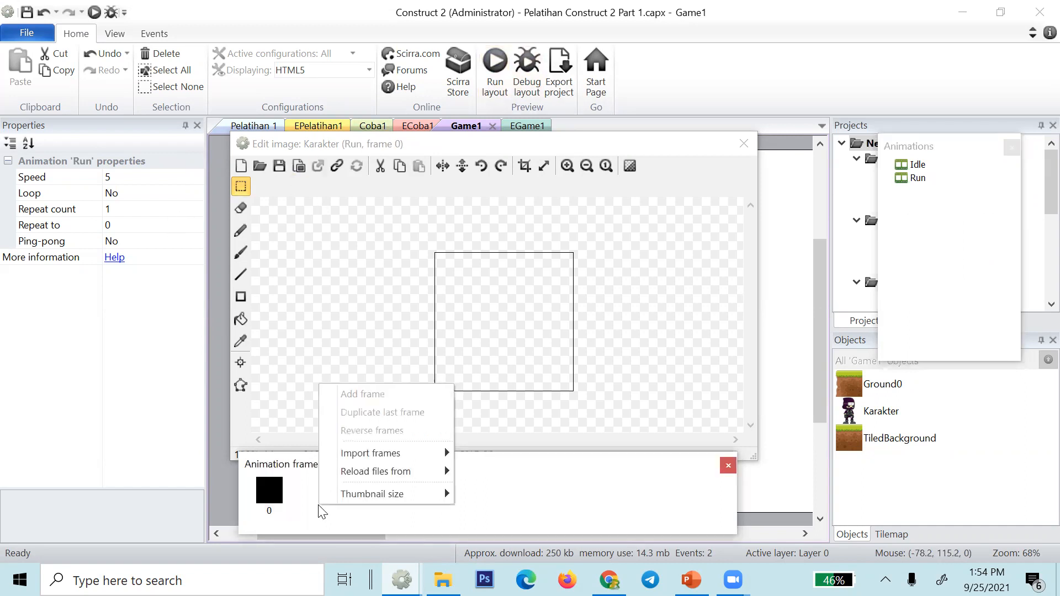
left_click(483, 458)
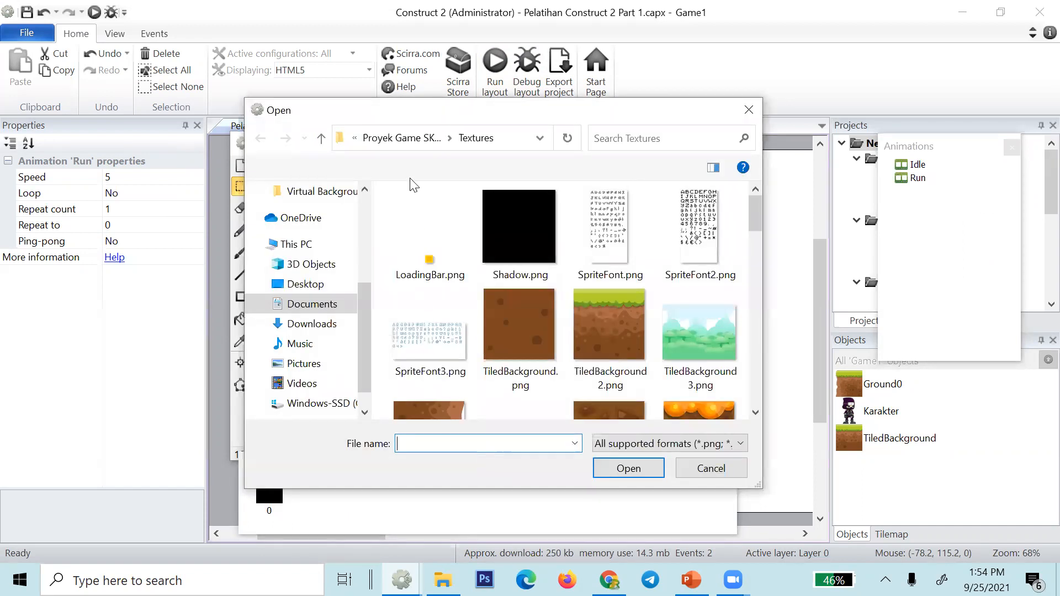
left_click(408, 141)
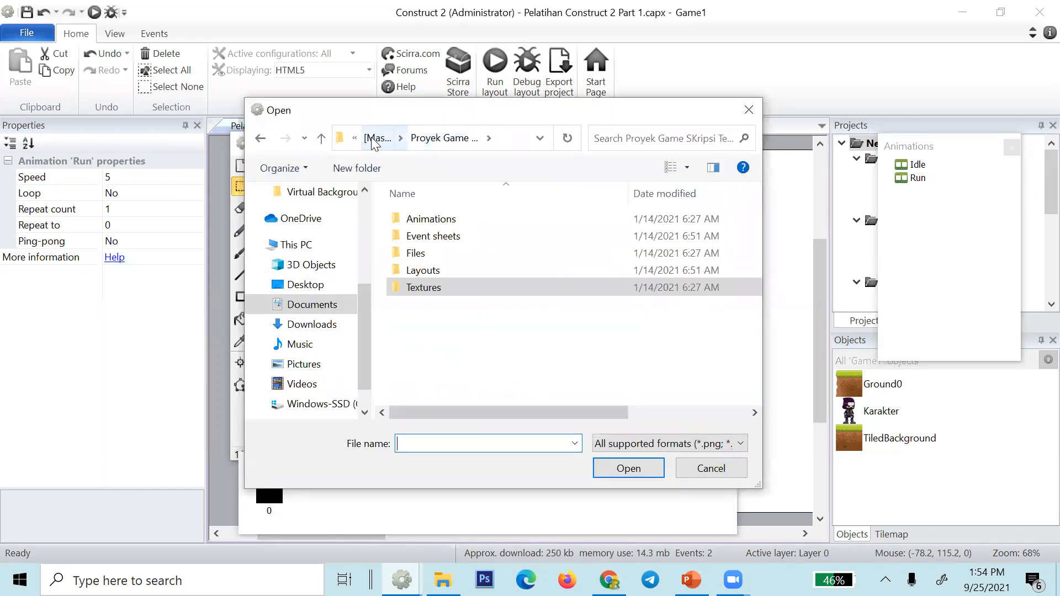
double_click(420, 271)
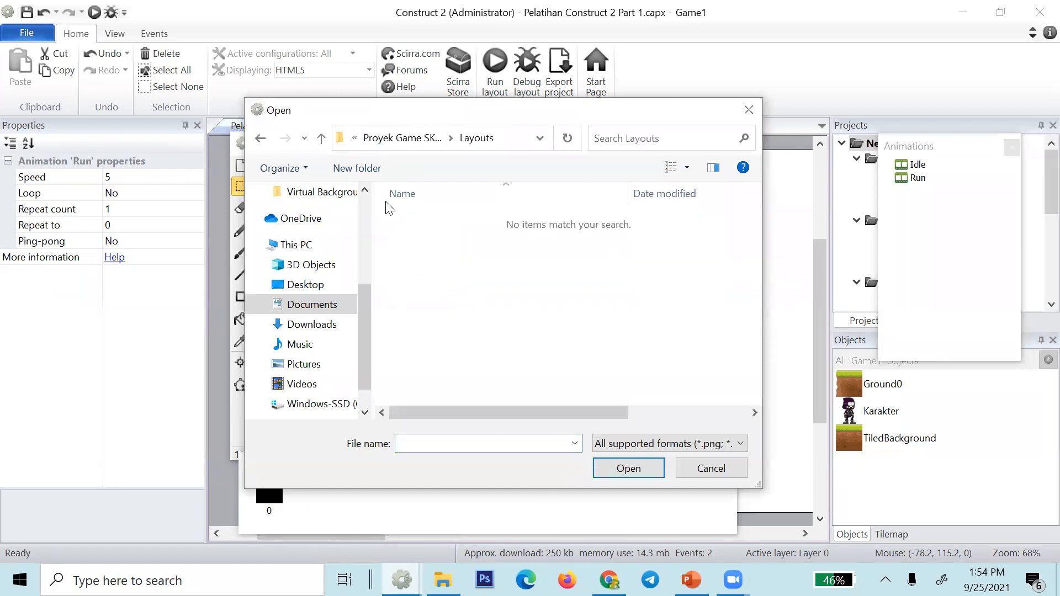
left_click(393, 142)
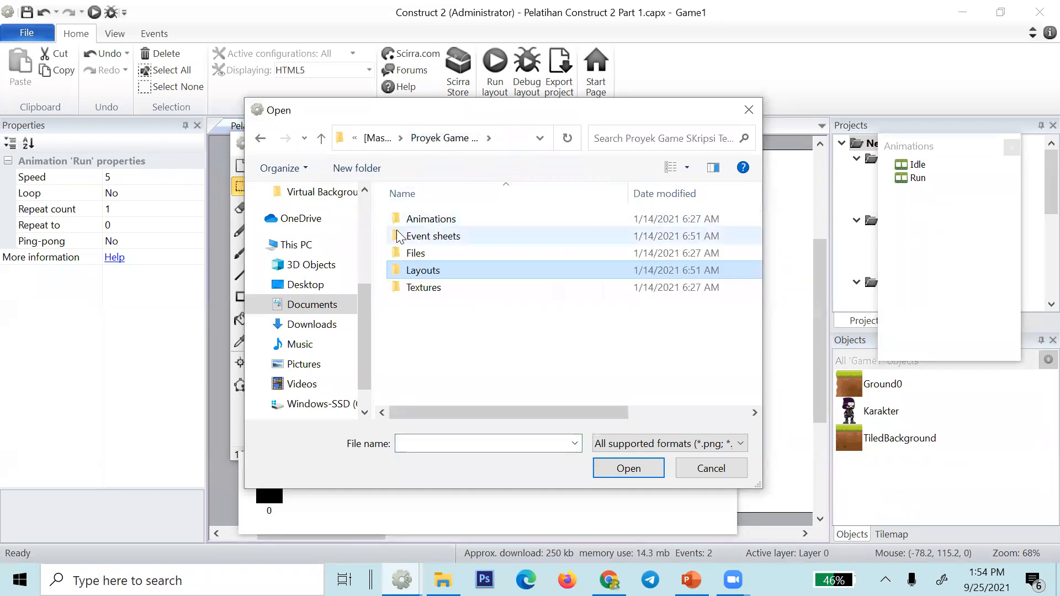
double_click(419, 219)
scroll(421, 282, "down", 12)
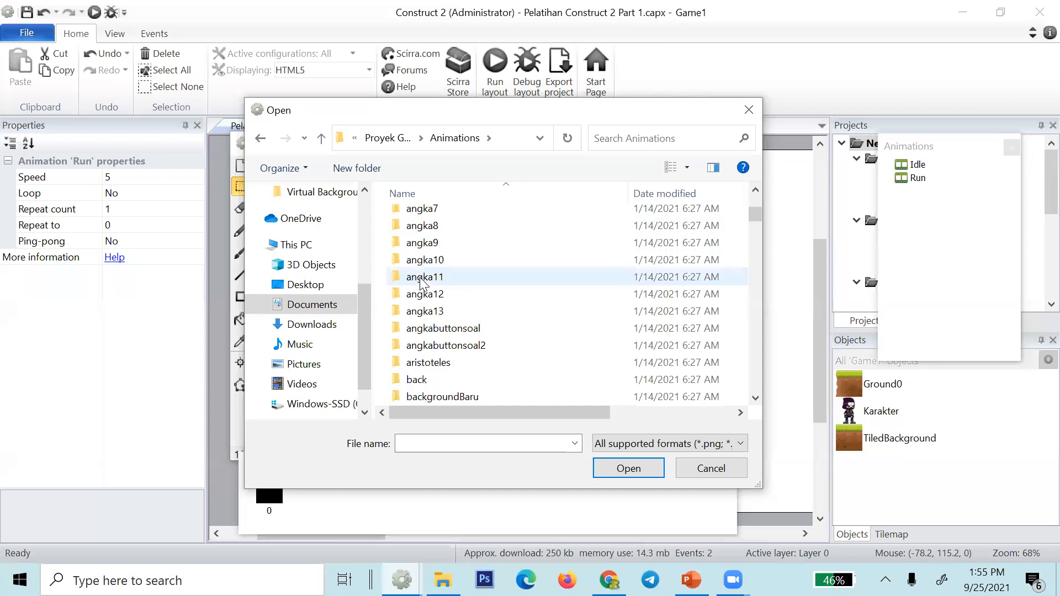
scroll(421, 282, "down", 10)
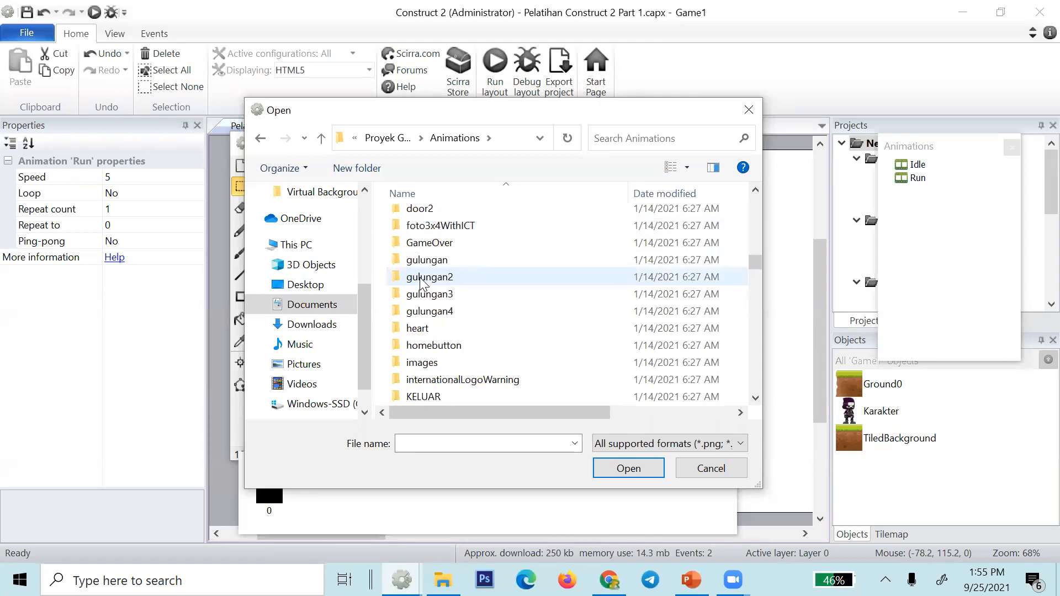
scroll(421, 283, "down", 10)
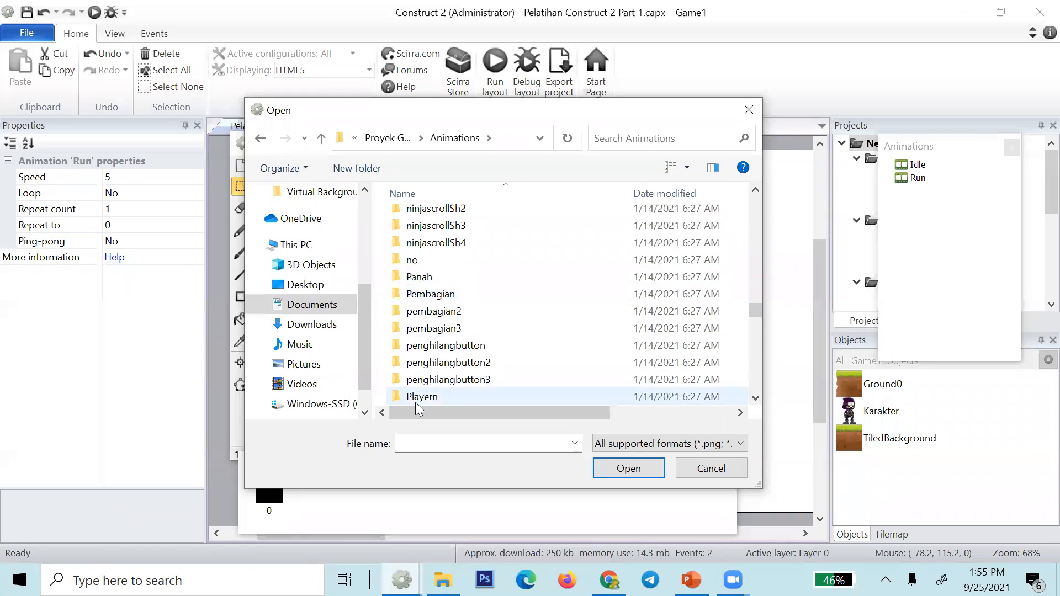
double_click(416, 402)
- Import the images 000.png through 009.png from the Run folder as frames of the Run animation
left_click(411, 271)
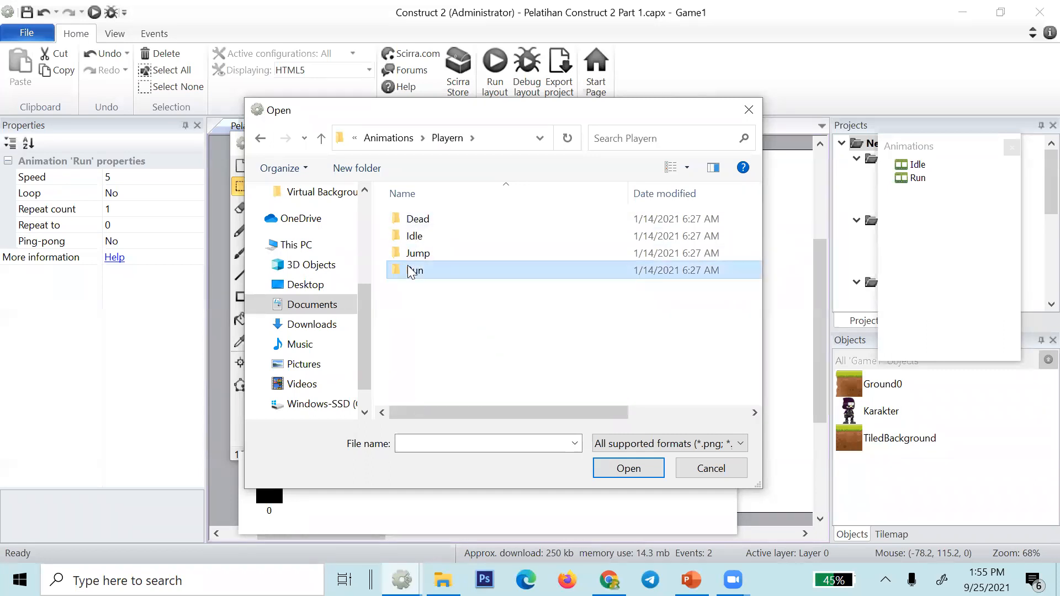
double_click(411, 270)
left_click(418, 240)
scroll(422, 251, "down", 1)
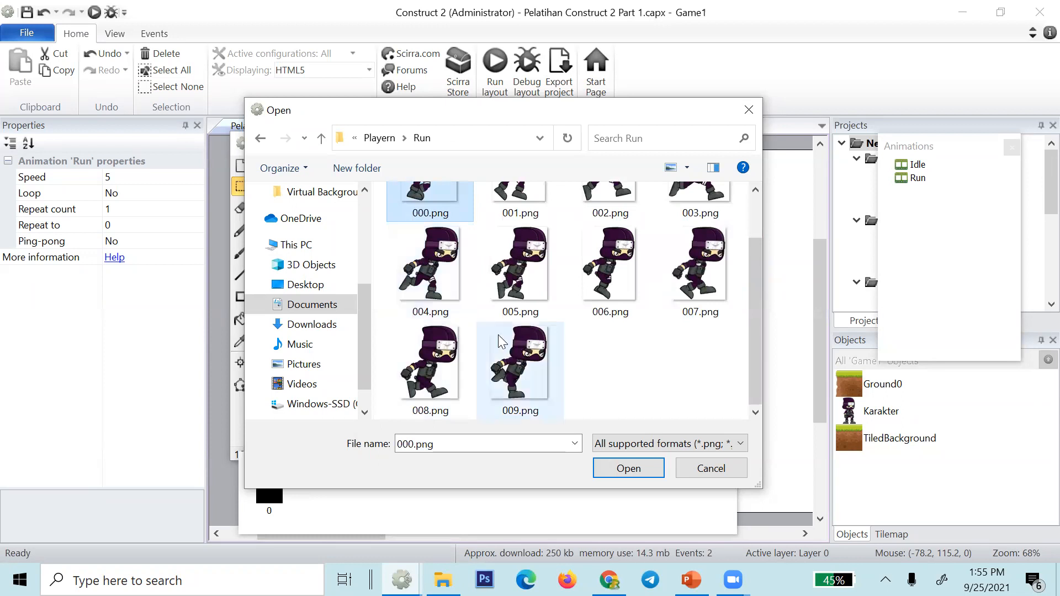
left_click(517, 356, "shift")
left_click(605, 469)
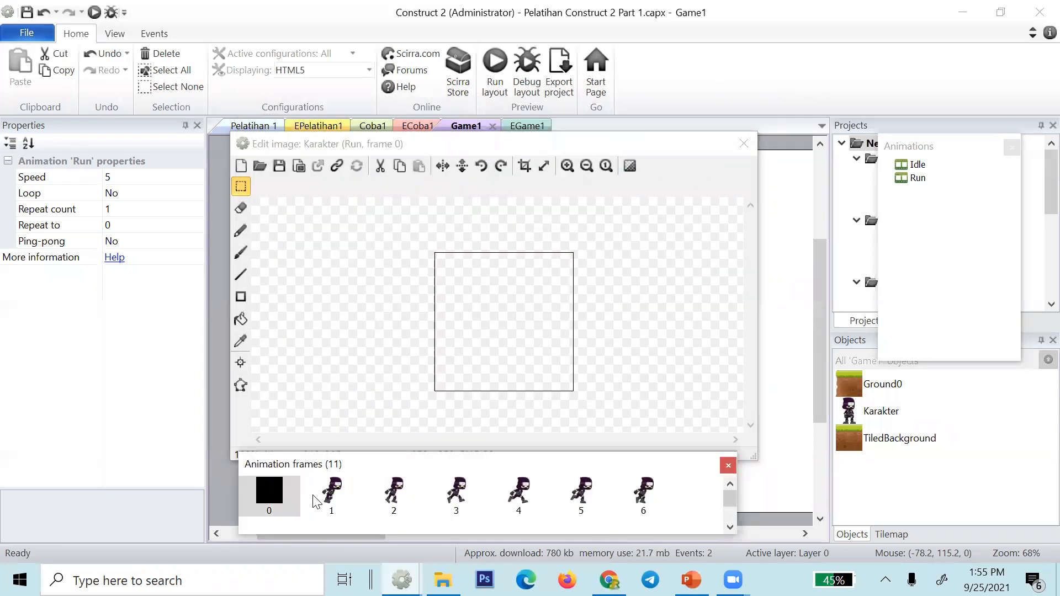
- Delete the blank frame 0 from the Run animation and view the second of the remaining frames
left_click(349, 497)
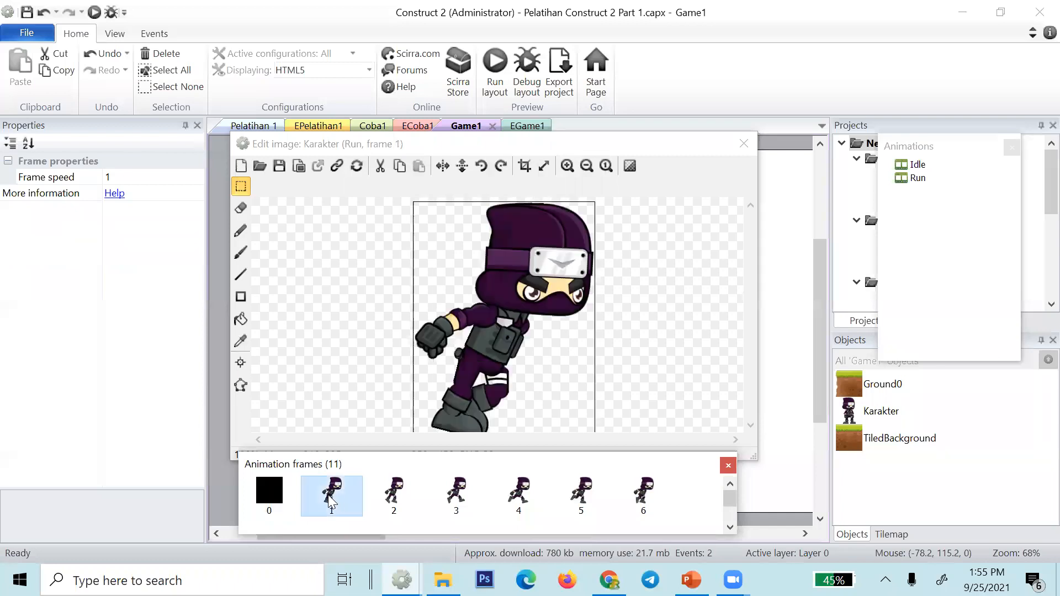
left_click(270, 495)
left_click(331, 495)
left_click(276, 494)
key("Delete")
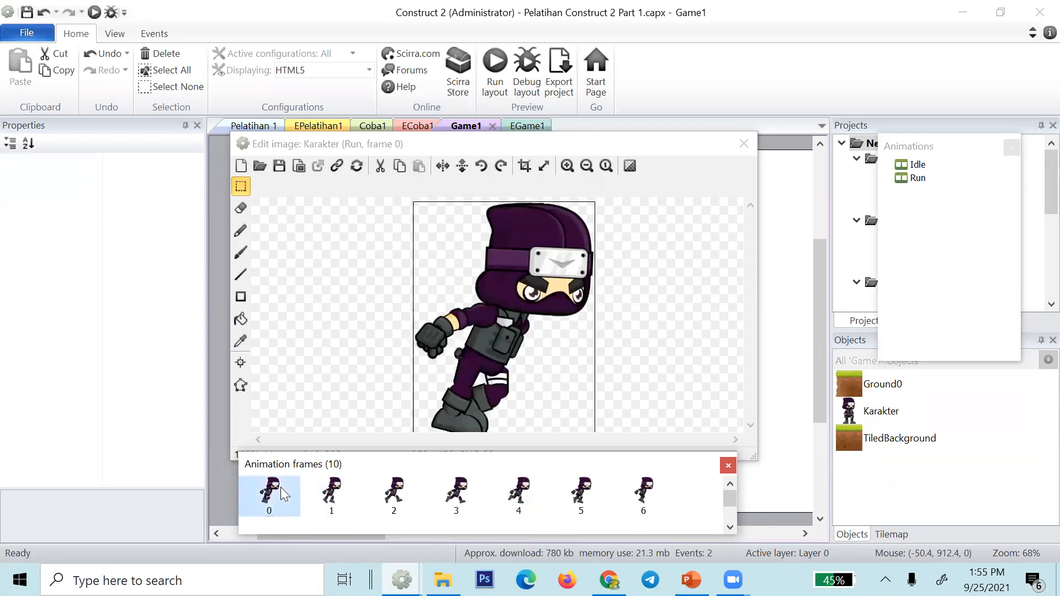
left_click(347, 501)
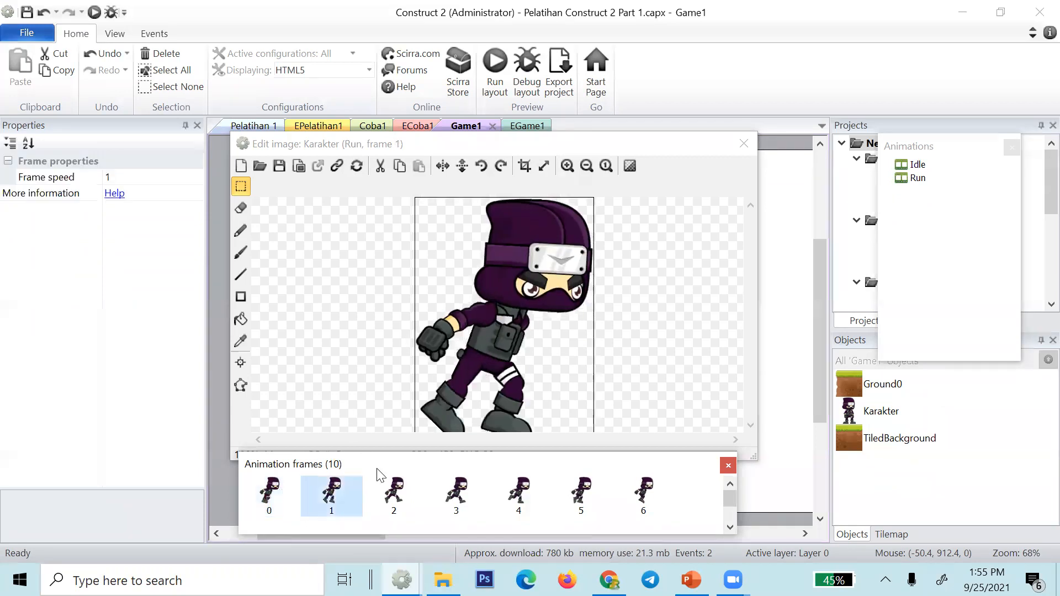
- Step through all frames of the Run animation from frame 0 to frame 9 to examine the running motion
left_click(264, 503)
key("Right")
key("Right")
key("Right")
key("Right")
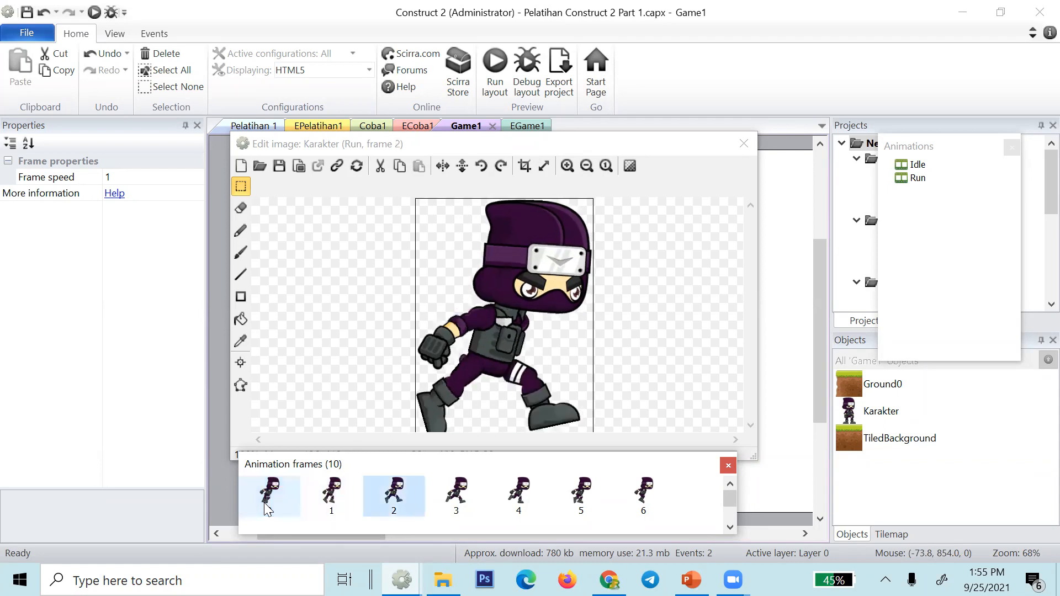
key("Left")
key("Right")
key("Left")
key("Right")
key("Right")
key("Right")
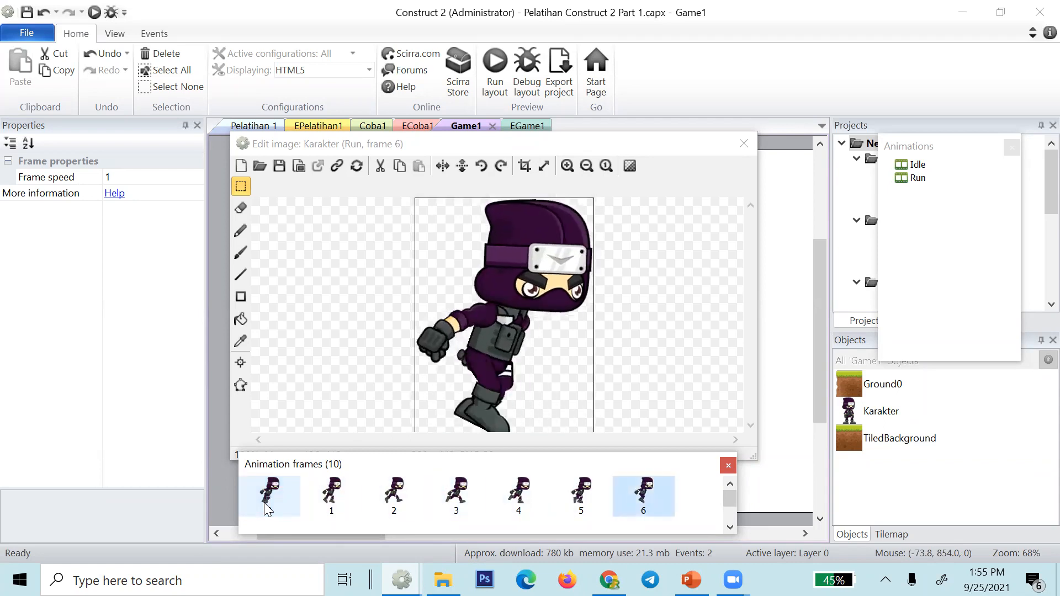
scroll(264, 502, "down", 1)
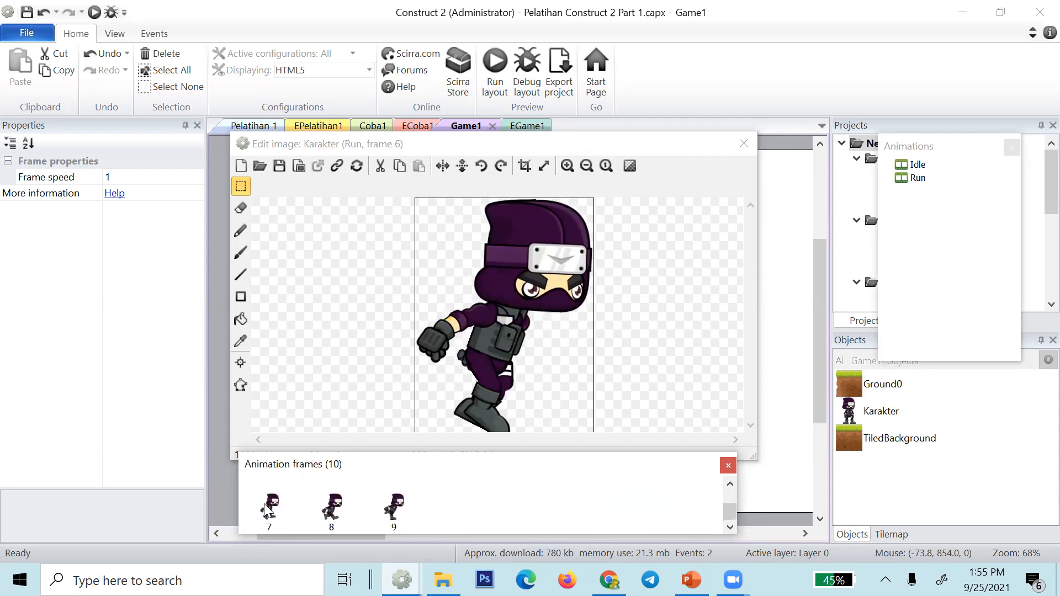
key("Right")
key("Right")
key("Right")
scroll(279, 508, "up", 1)
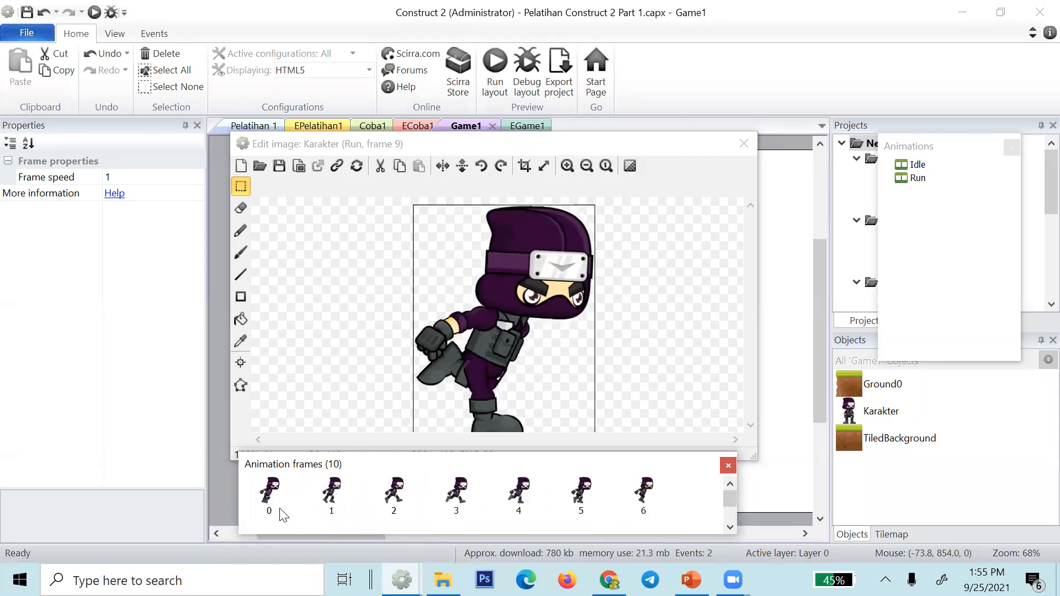
- Preview the Run animation's playback and close the preview
left_click(918, 180)
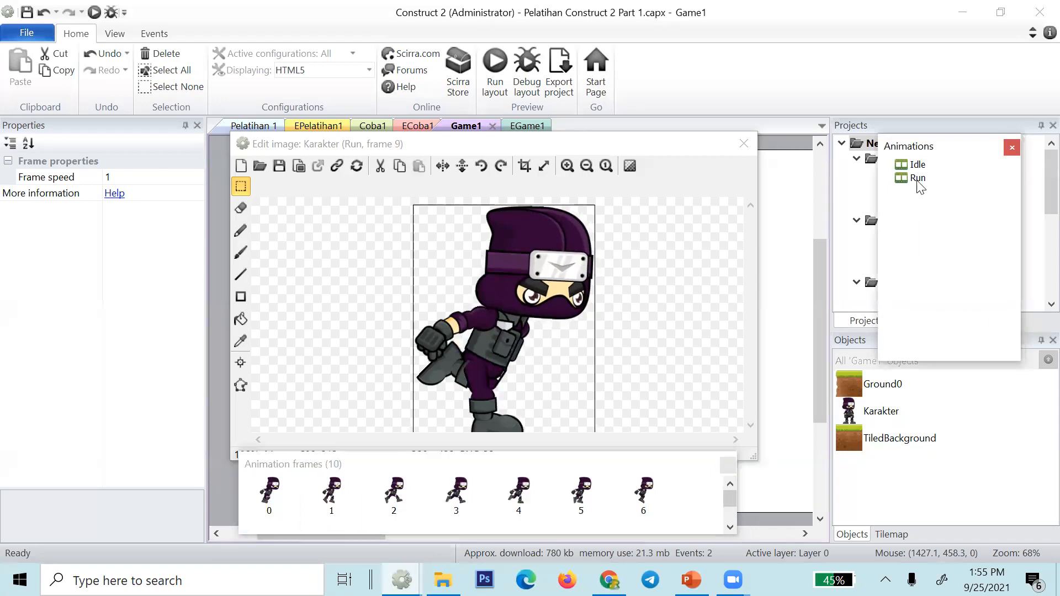
right_click(917, 180)
left_click(927, 242)
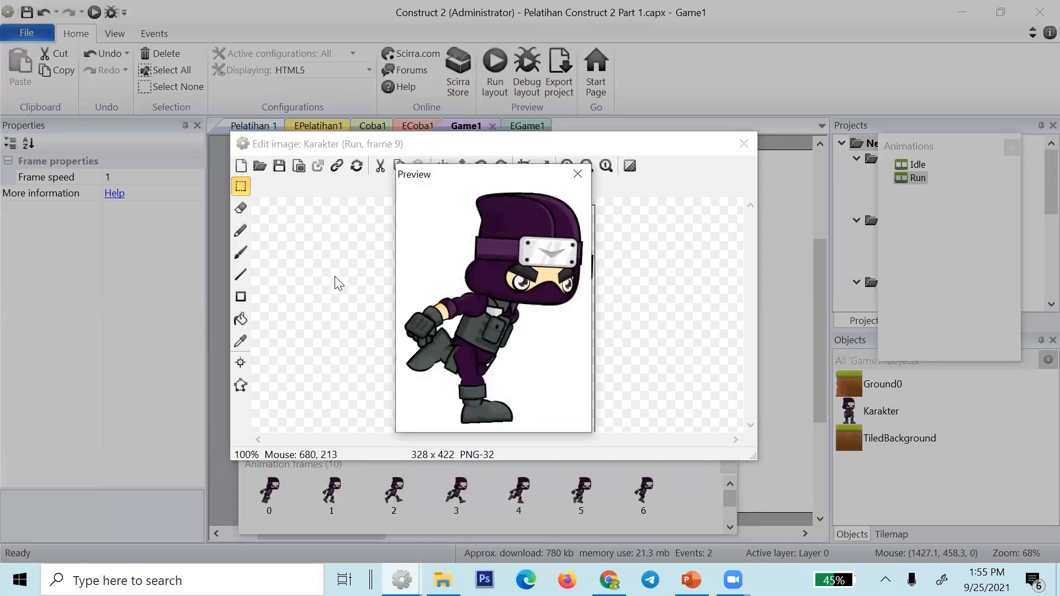
left_click(577, 174)
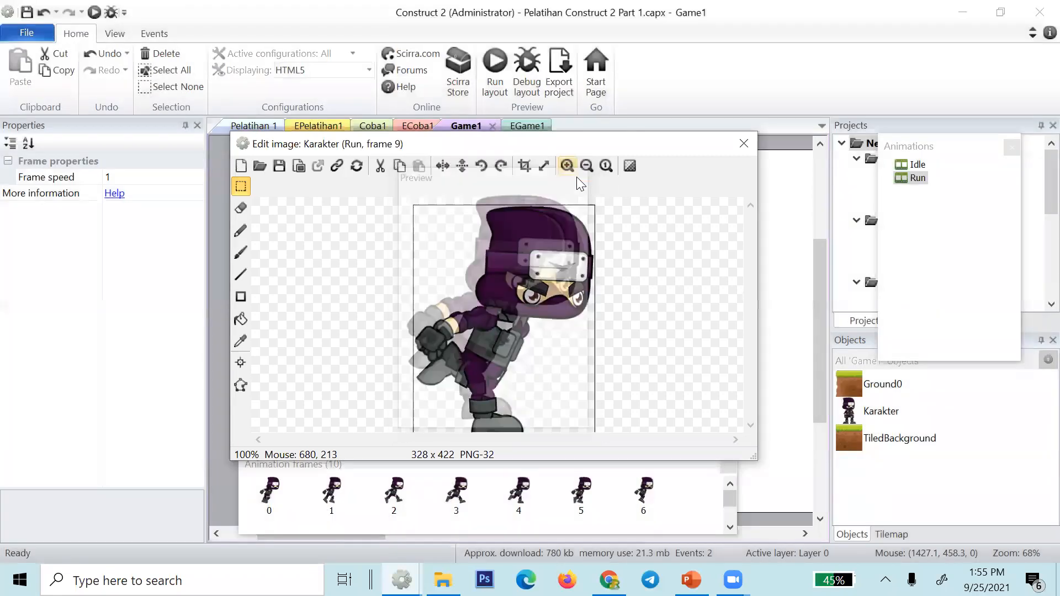
- Set the Run animation to loop and its speed to 10
left_click(917, 178)
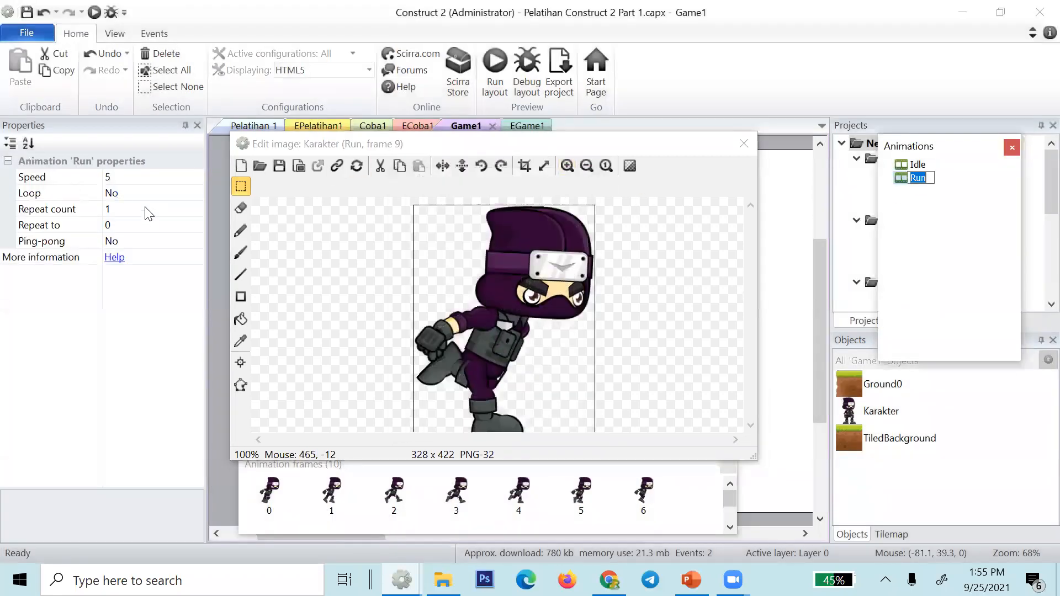
left_click(165, 193)
left_click(194, 194)
left_click(182, 208)
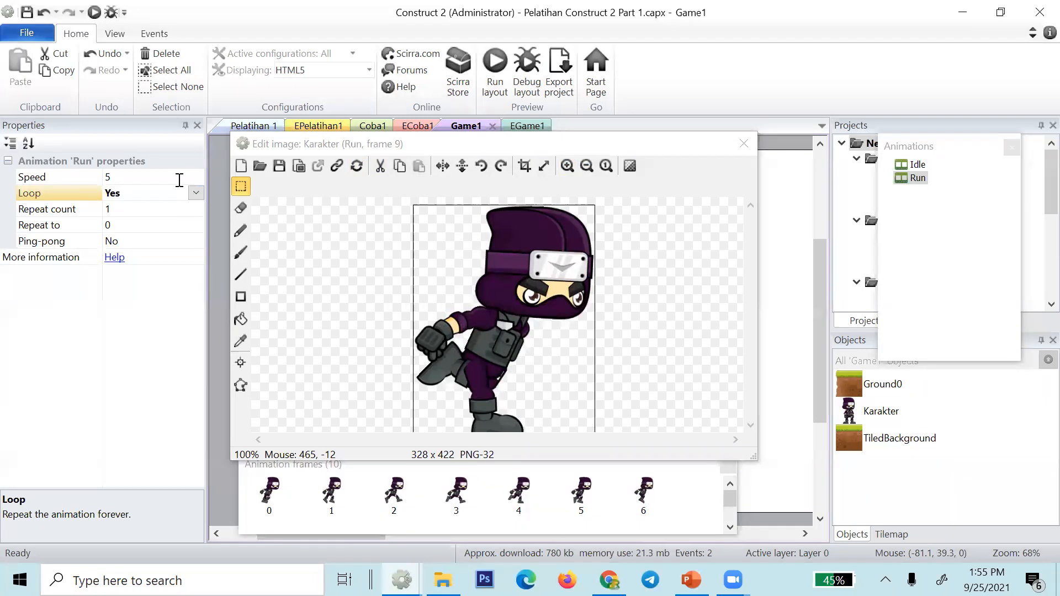
left_click(179, 180)
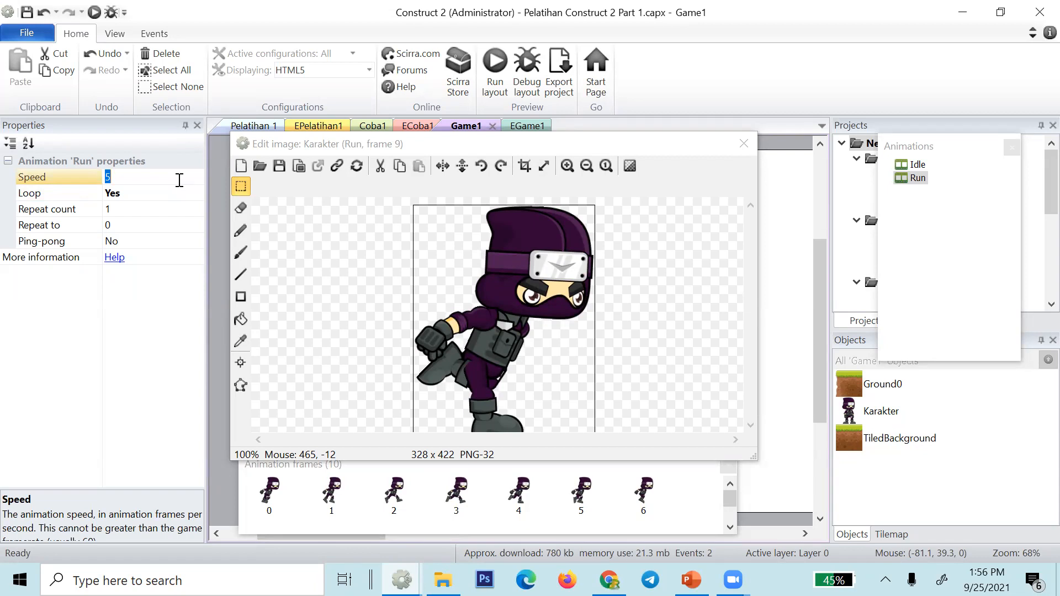
type("10")
key("Return")
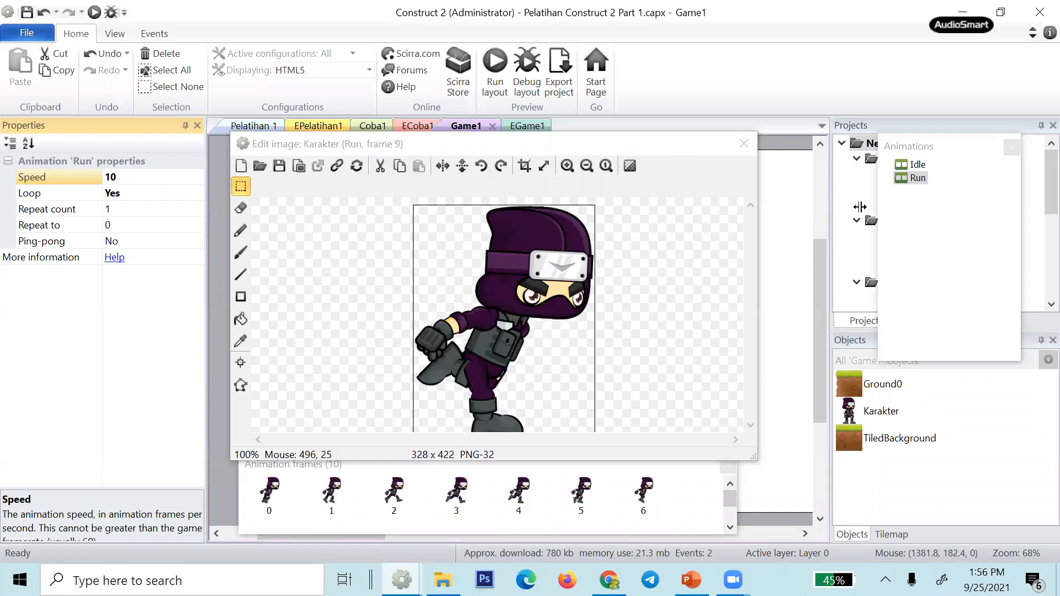
- Preview the looping Run animation again, and close the preview and the Karakter image editor
right_click(912, 179)
left_click(926, 242)
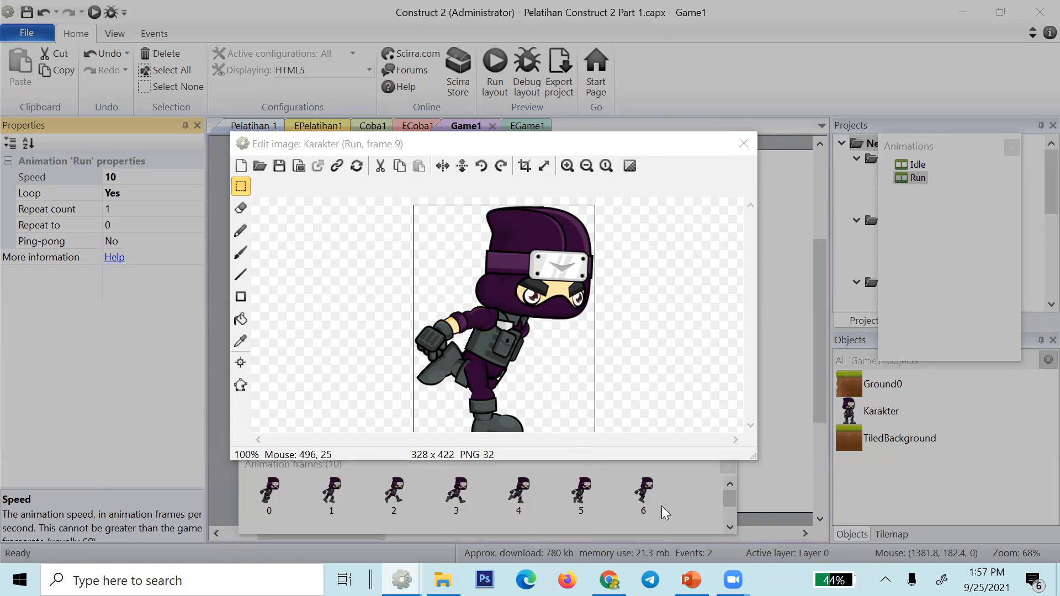
mouse_move(732, 580)
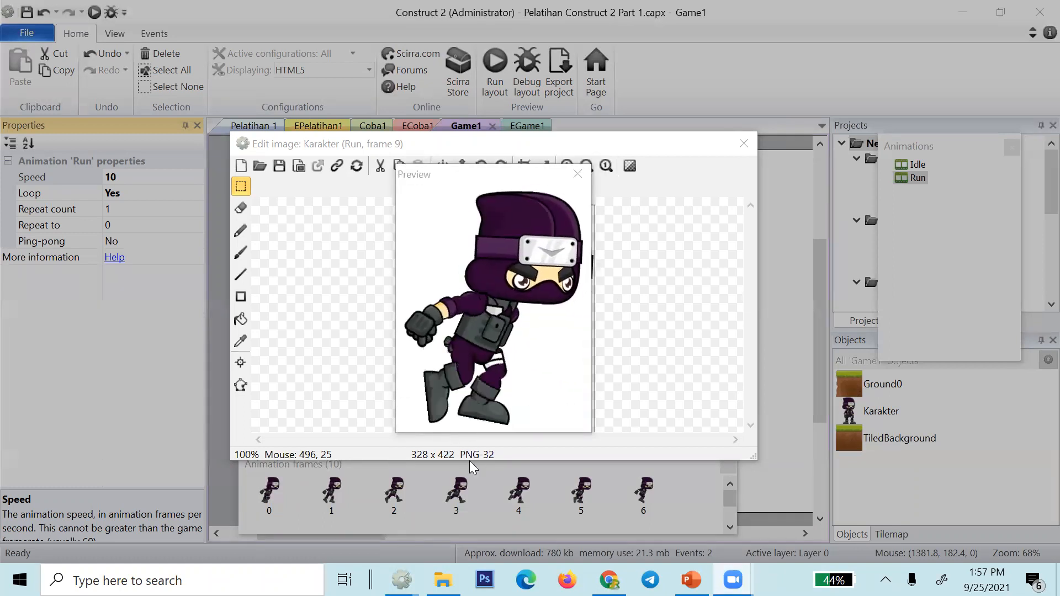
left_click(577, 175)
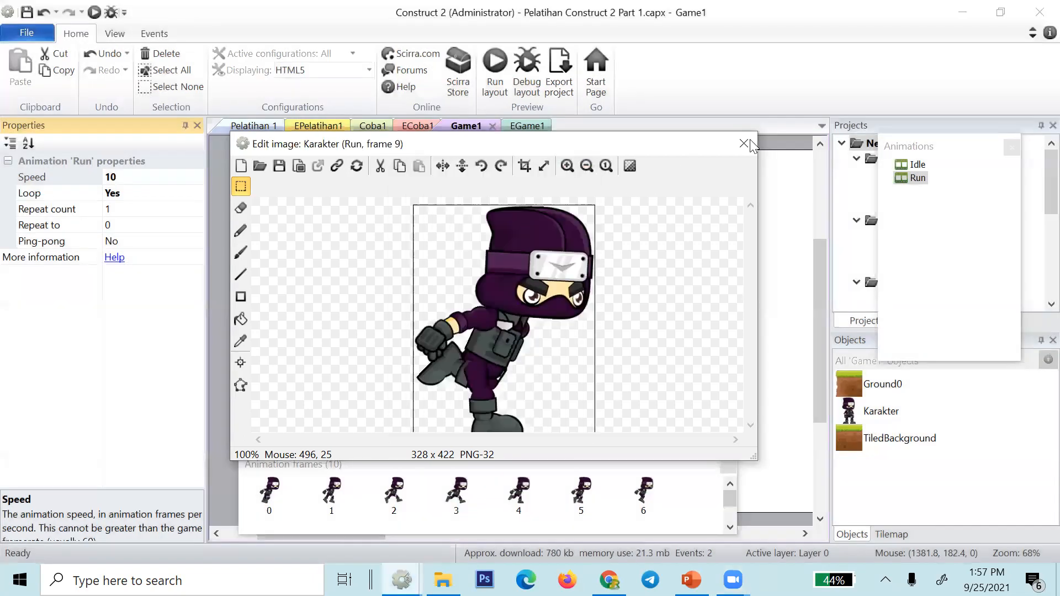
left_click(743, 143)
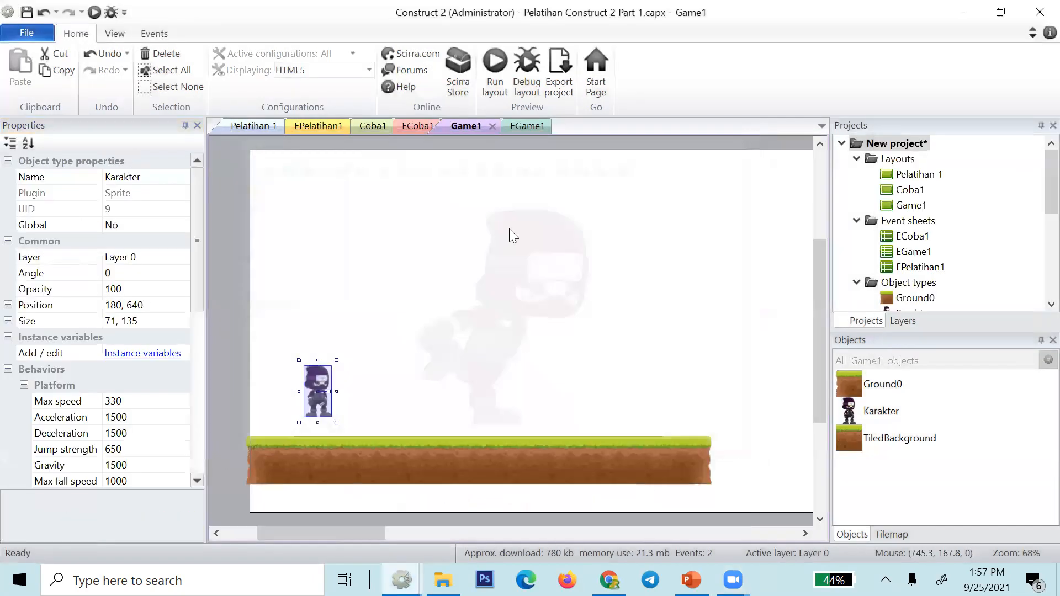
- Run the Game1 layout in the browser, test moving the ninja right and left, and return to Construct 2
left_click(493, 87)
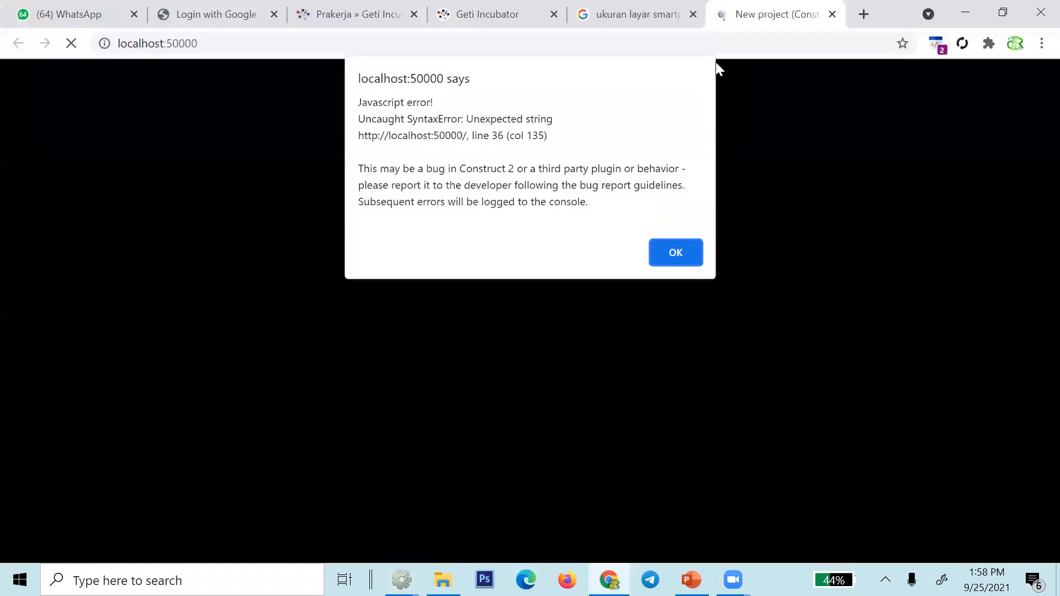
left_click(658, 258)
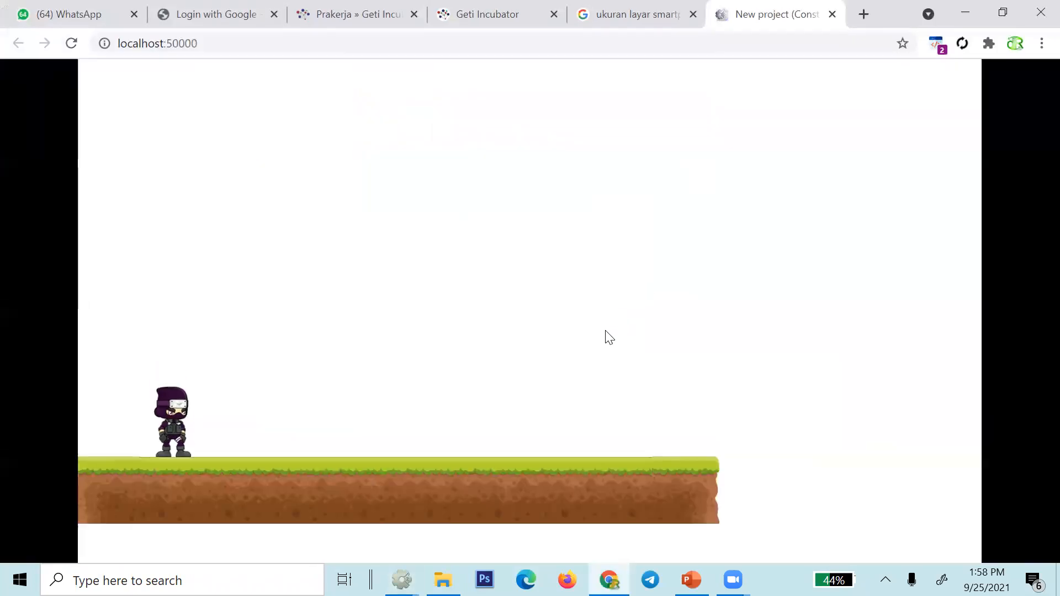
key("Right")
key("Left")
key("Right")
key("Right")
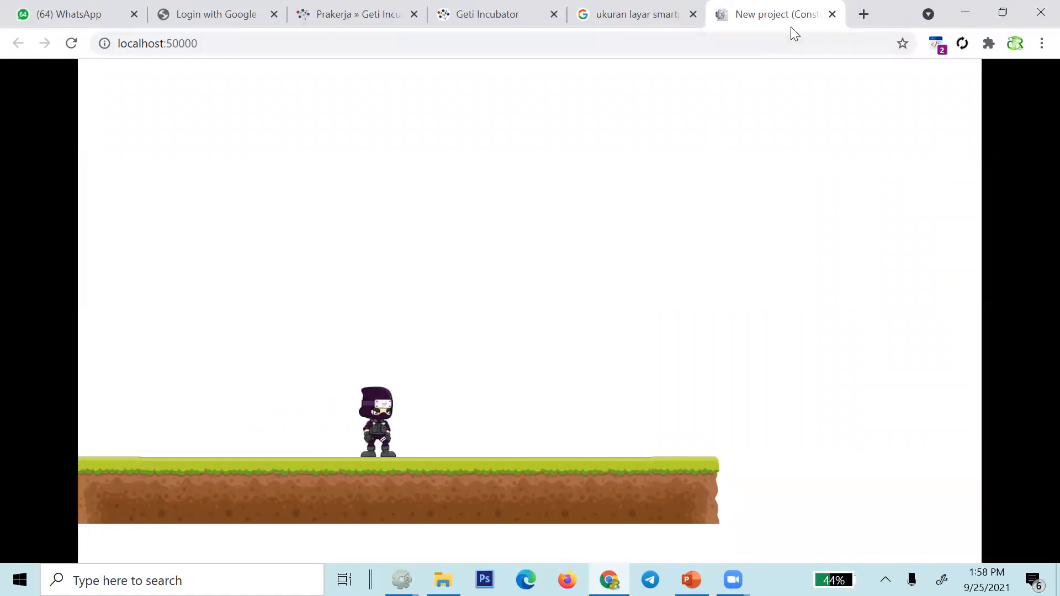
left_click(832, 14)
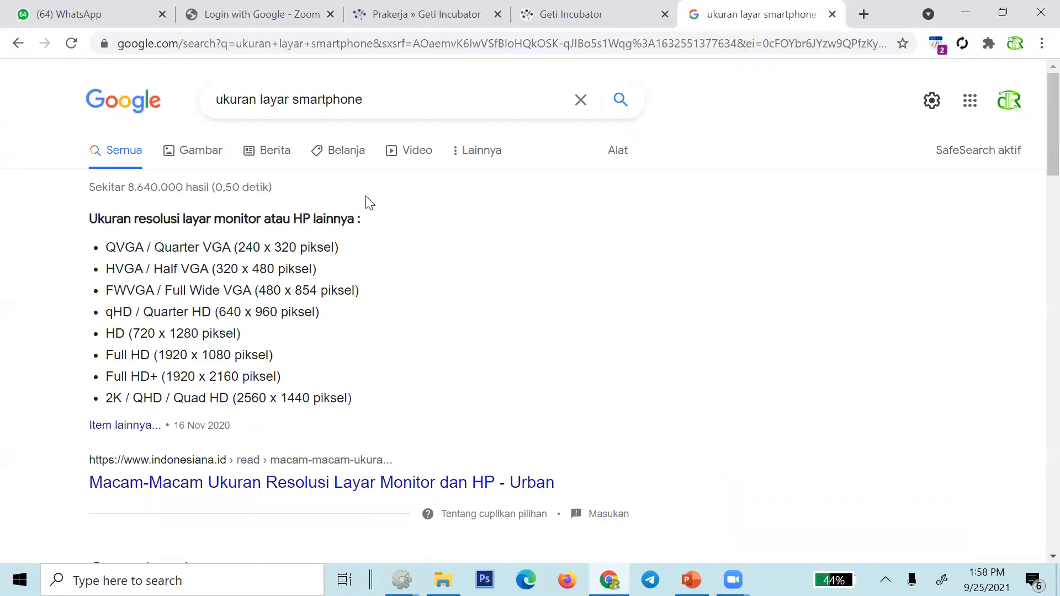
key("alt+Tab")
- Add a System 'On start of layout' event to the EGame1 event sheet
left_click(540, 128)
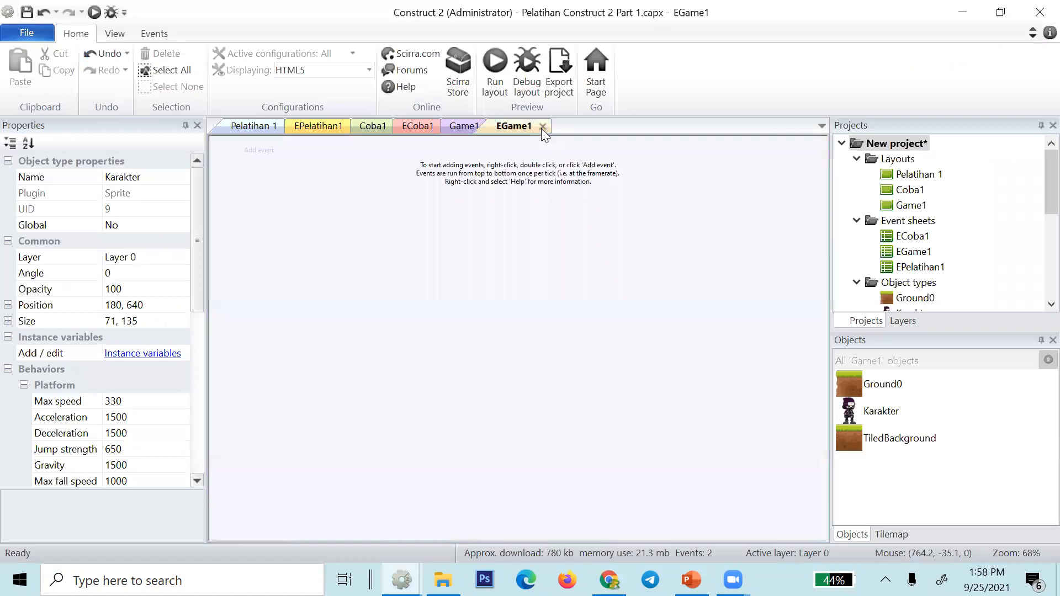
left_click(255, 151)
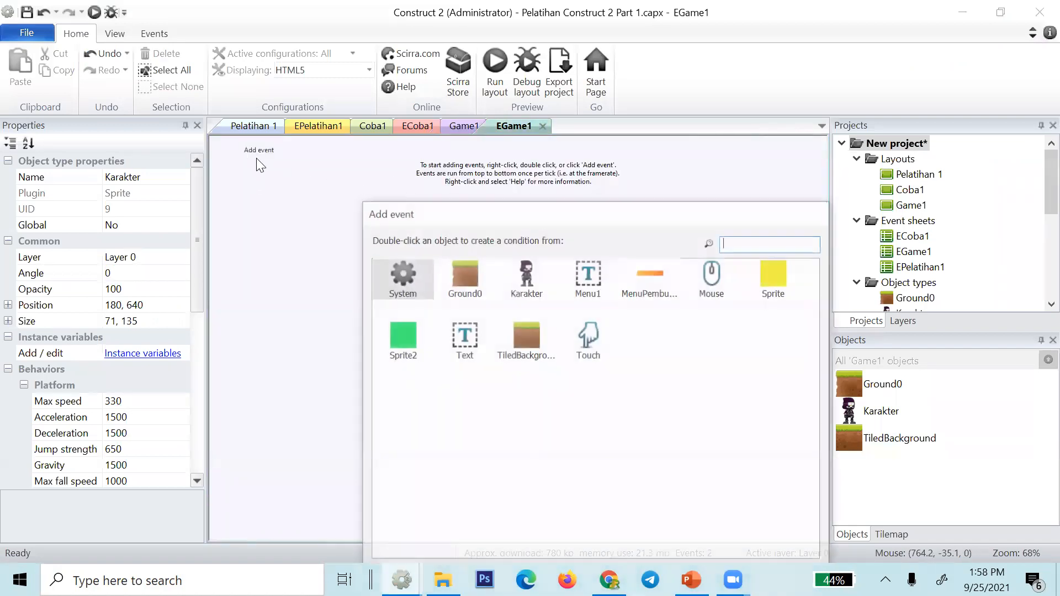
double_click(394, 290)
scroll(418, 331, "down", 3)
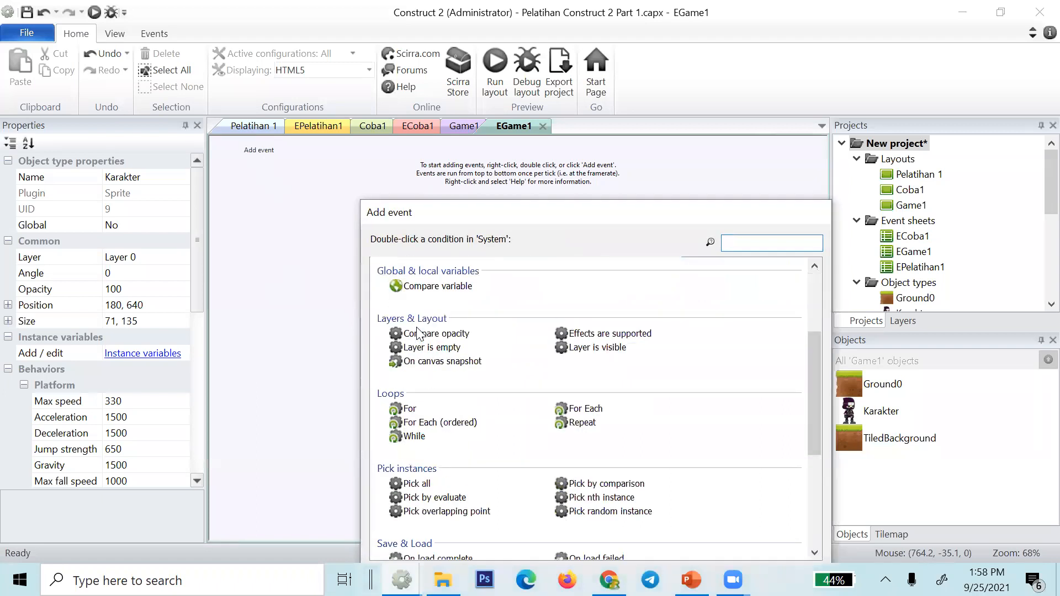
scroll(485, 367, "down", 3)
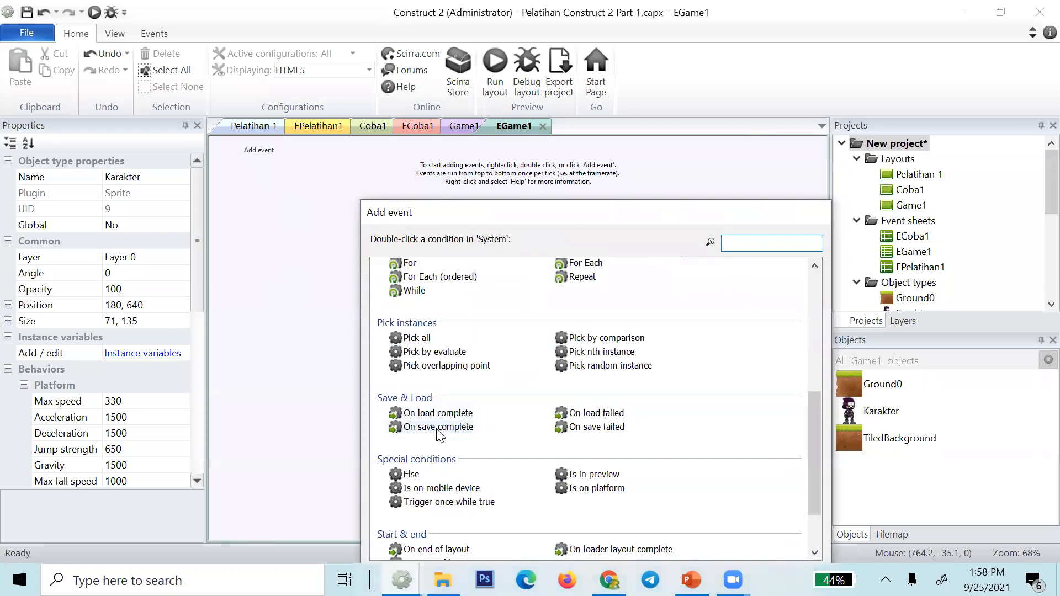
scroll(515, 377, "down", 3)
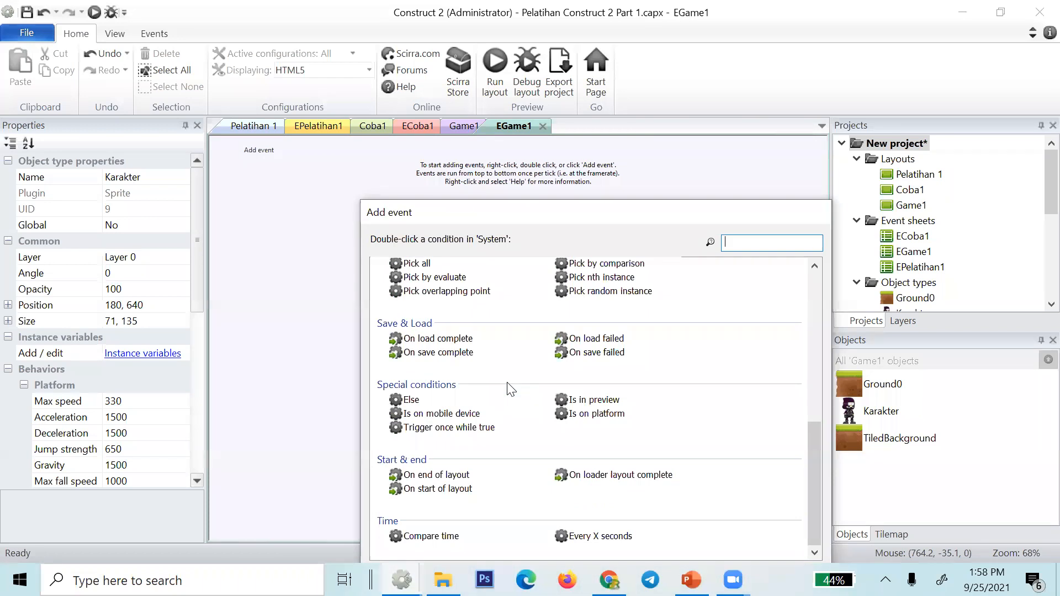
type("on d")
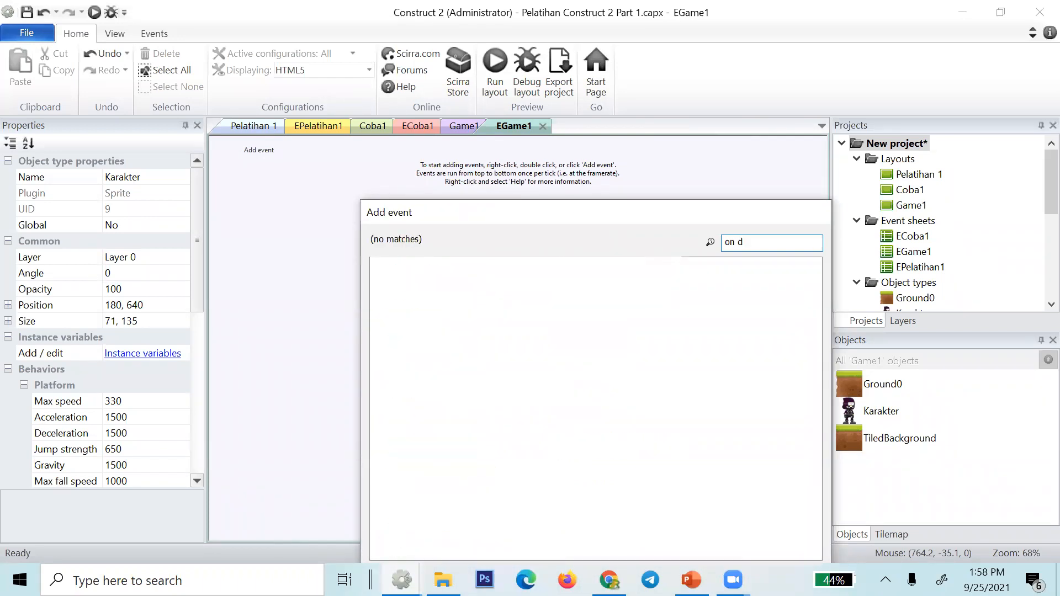
key("BackSpace")
key("BackSpace")
type("start")
double_click(454, 284)
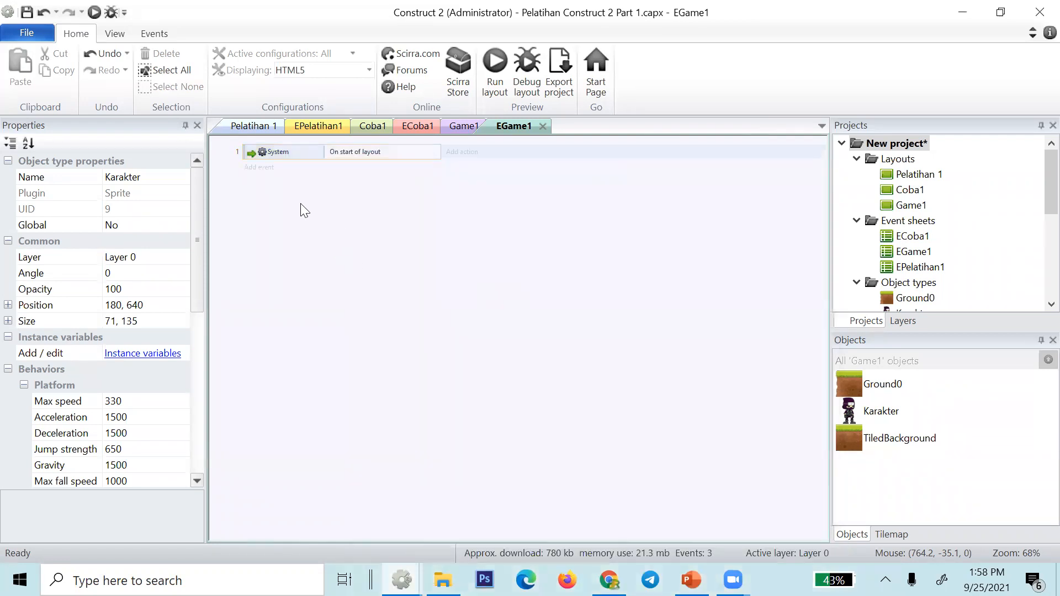
left_click(258, 168)
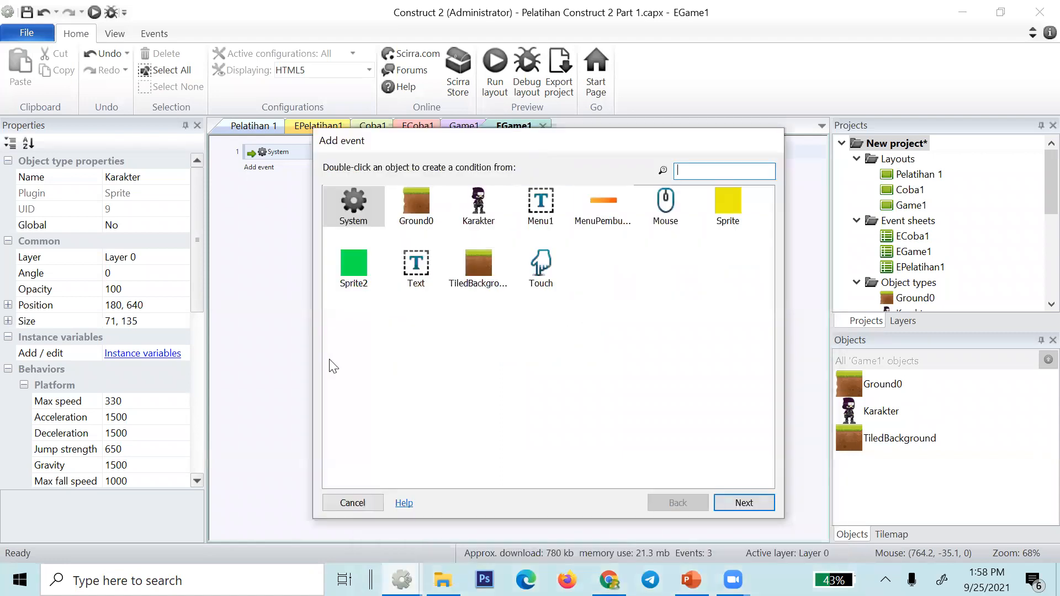
left_click(353, 504)
- Insert a Keyboard object into the project from the Game1 layout and locate it among the object types
left_click(463, 126)
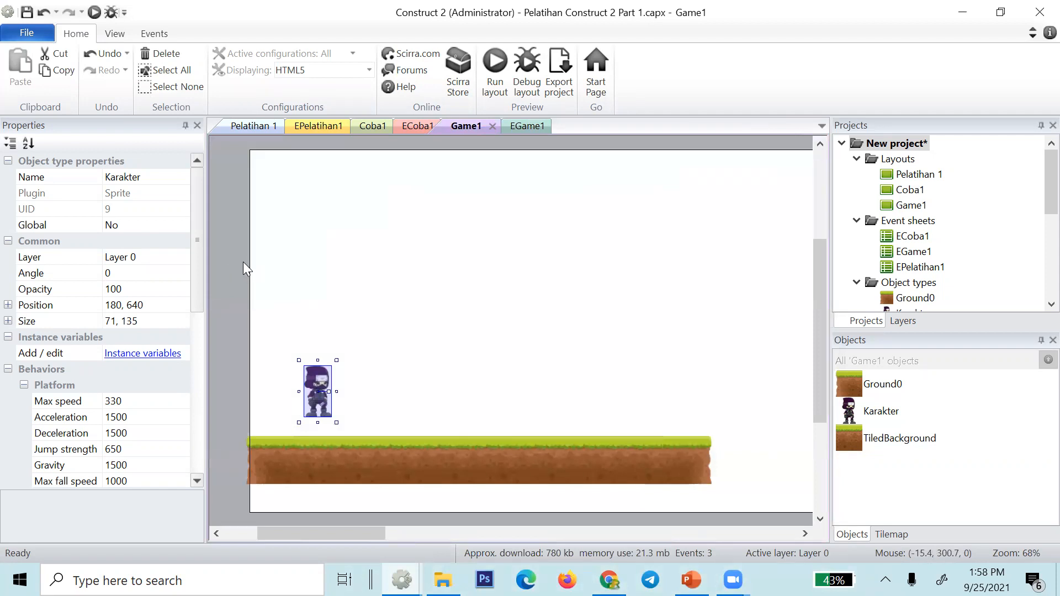
right_click(243, 260)
left_click(258, 274)
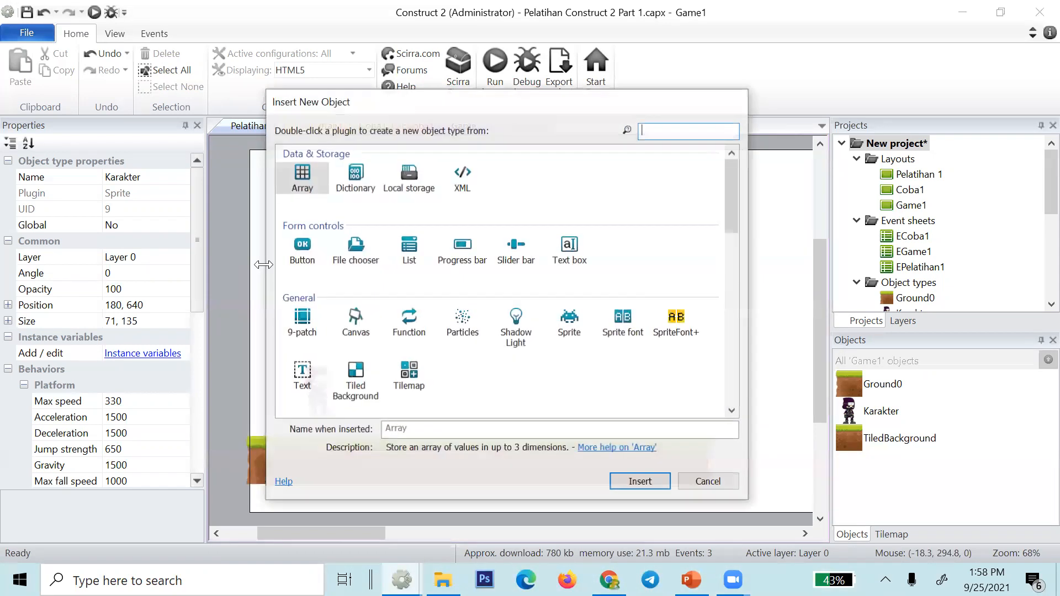
scroll(345, 325, "down", 10)
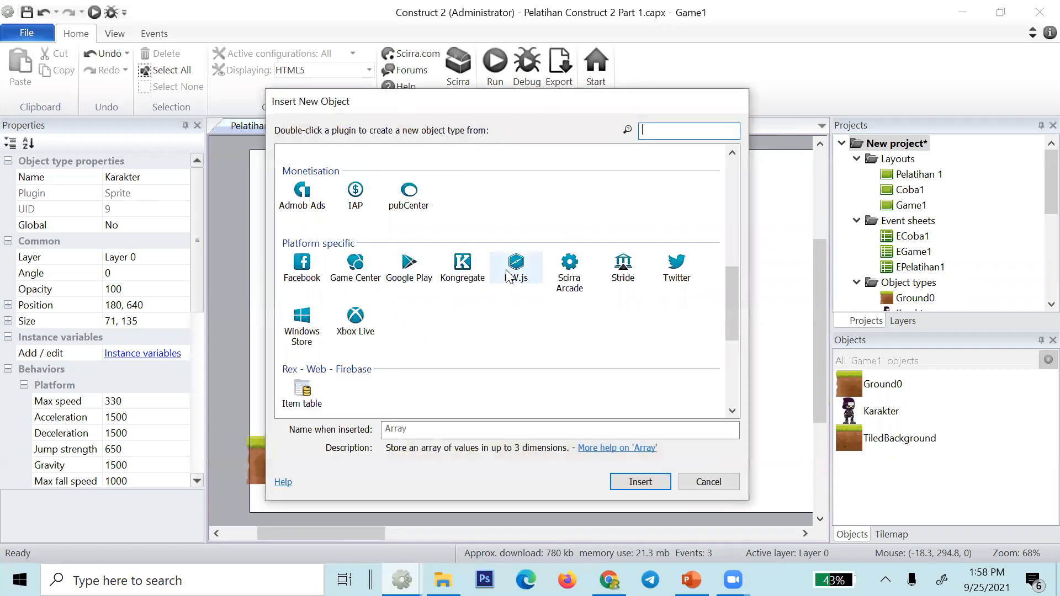
scroll(508, 276, "down", 3)
scroll(508, 276, "up", 10)
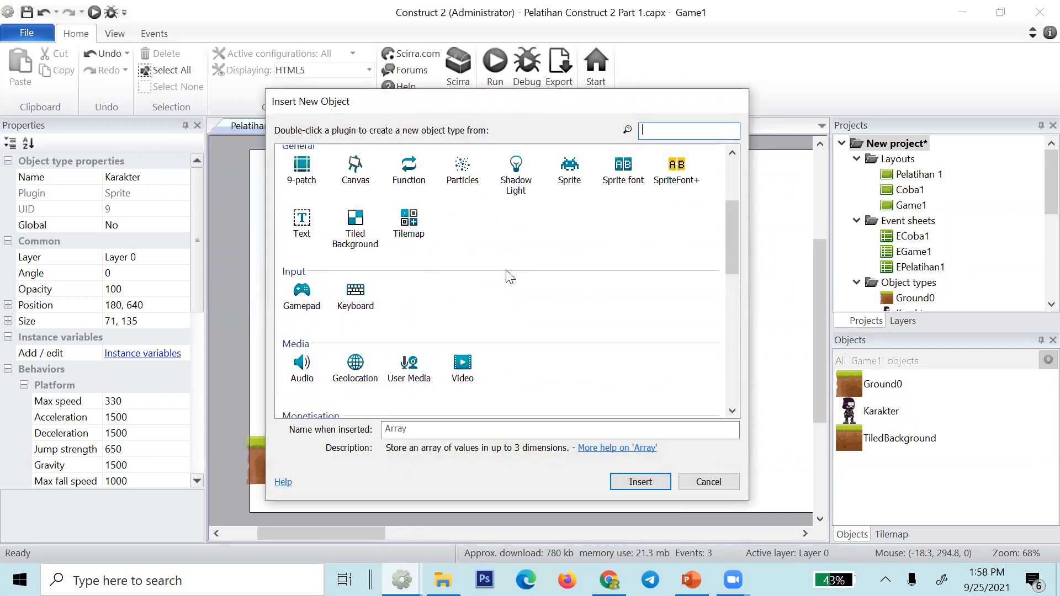
scroll(509, 276, "down", 10)
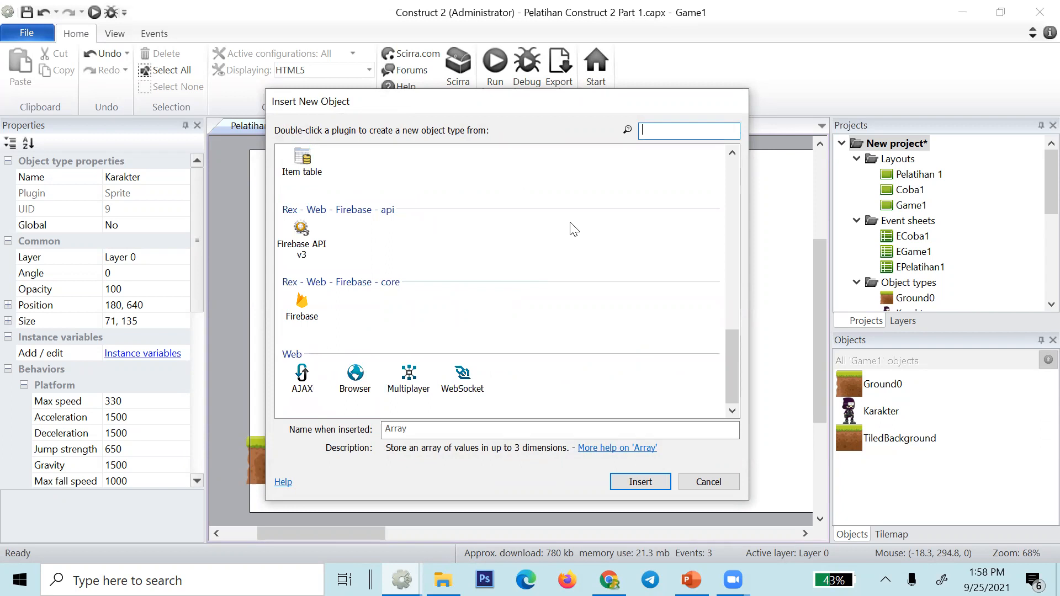
type("ke")
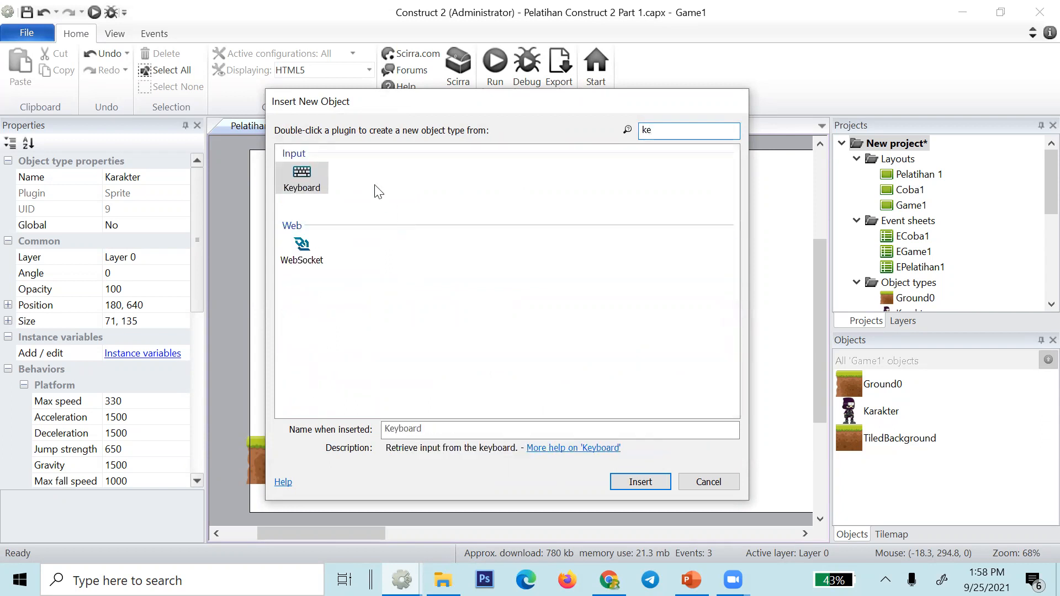
double_click(315, 182)
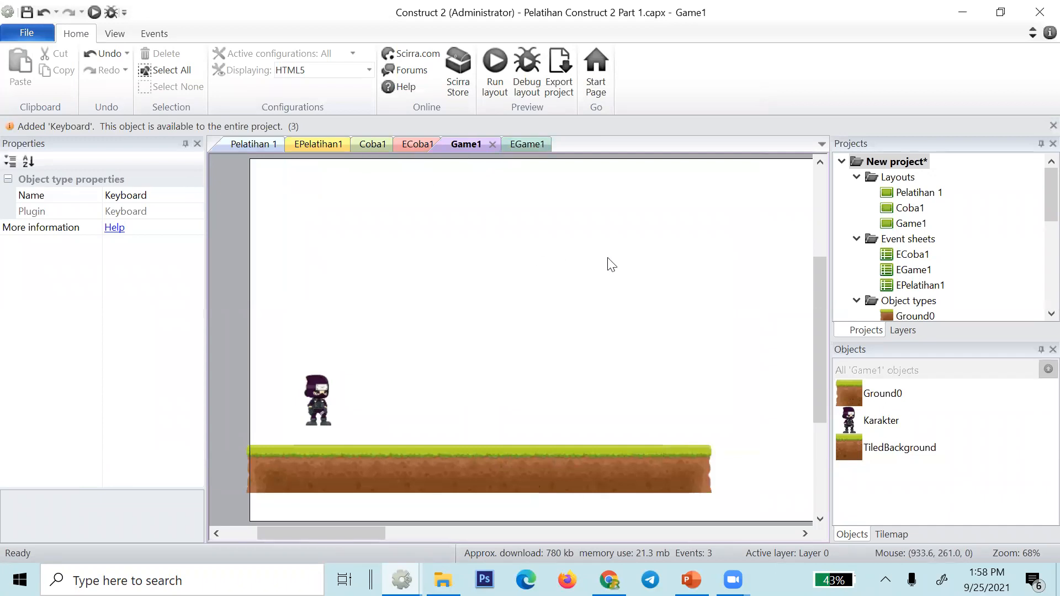
scroll(951, 240, "down", 5)
scroll(952, 239, "up", 4)
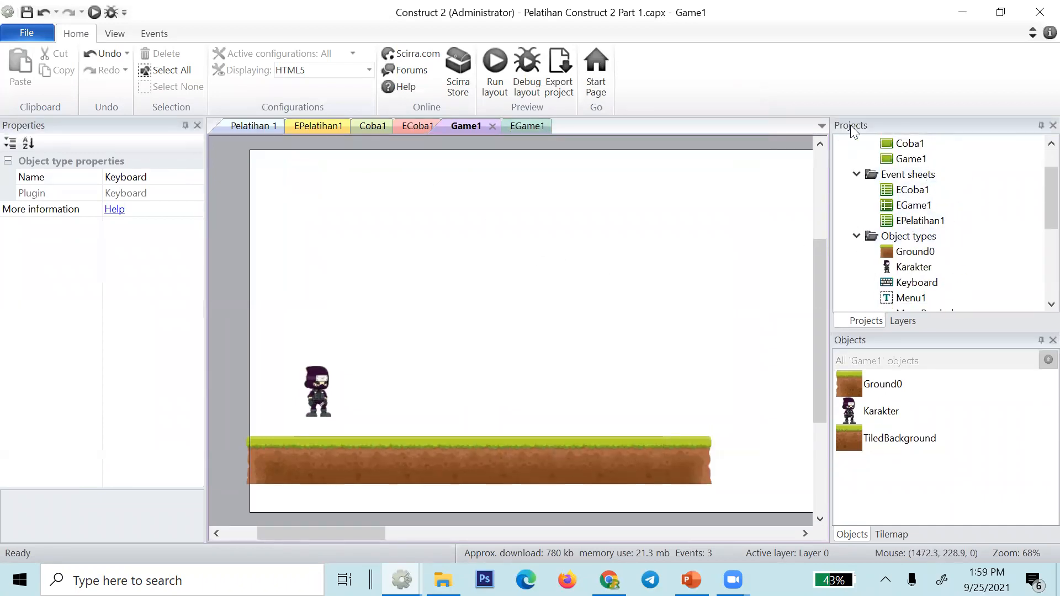
- Add a Keyboard 'On key pressed' event for the Right arrow key to the EGame1 event sheet
scroll(928, 248, "down", 1)
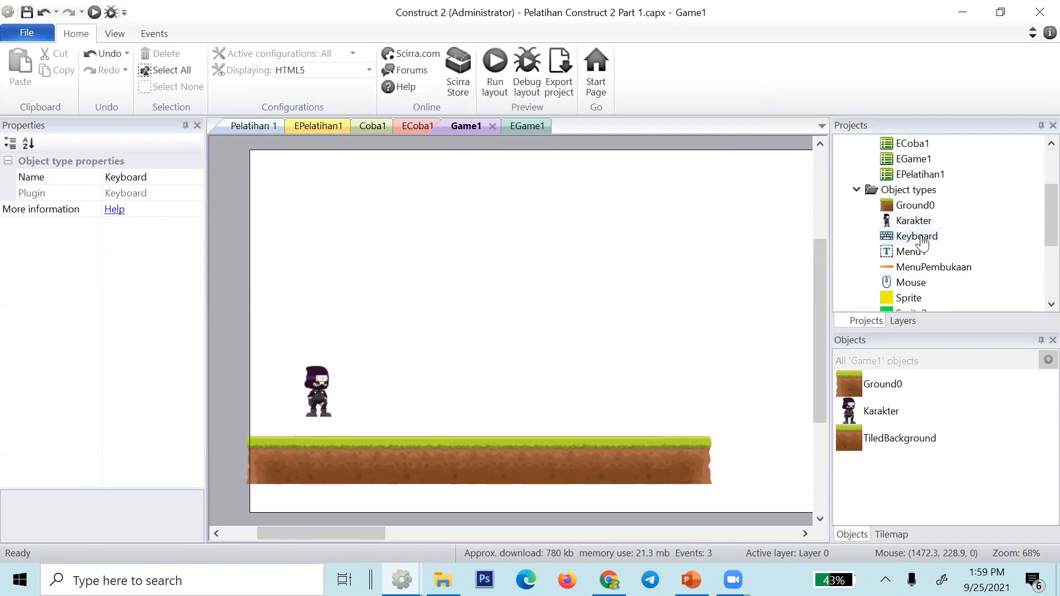
left_click(514, 128)
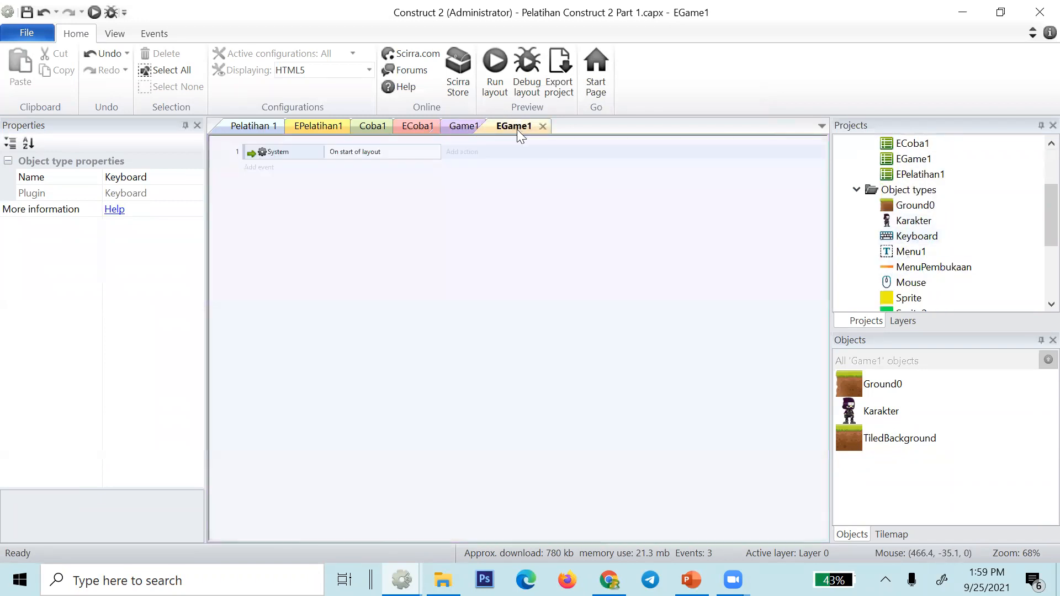
left_click(254, 170)
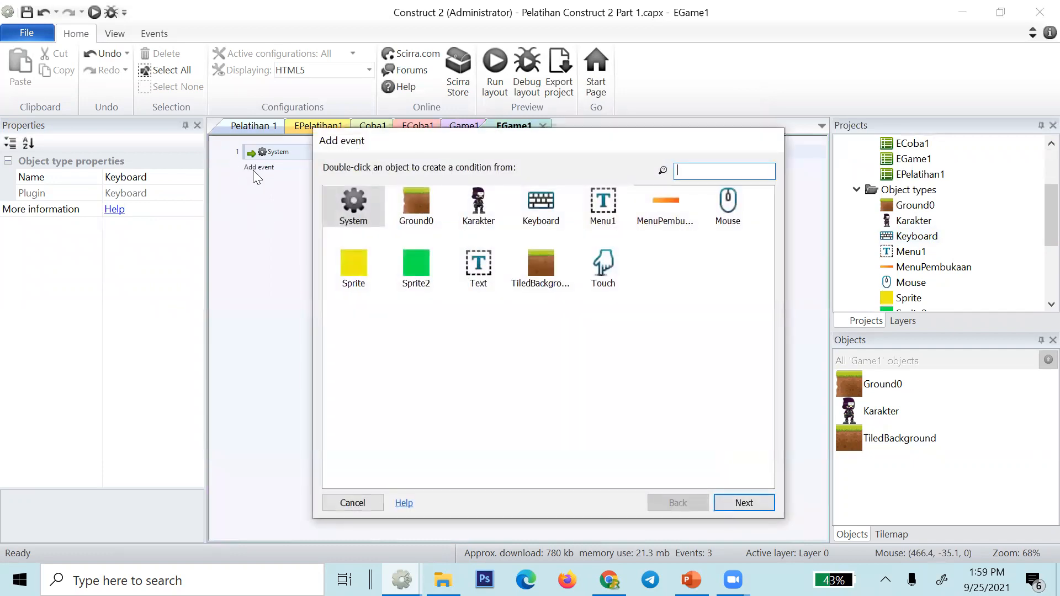
double_click(529, 222)
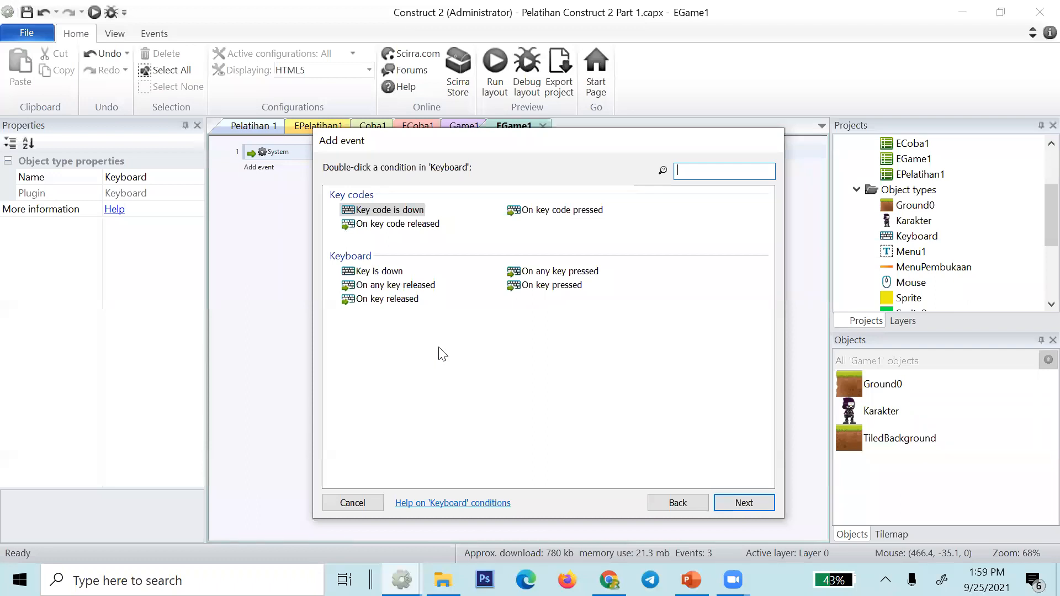
double_click(524, 286)
left_click(643, 296)
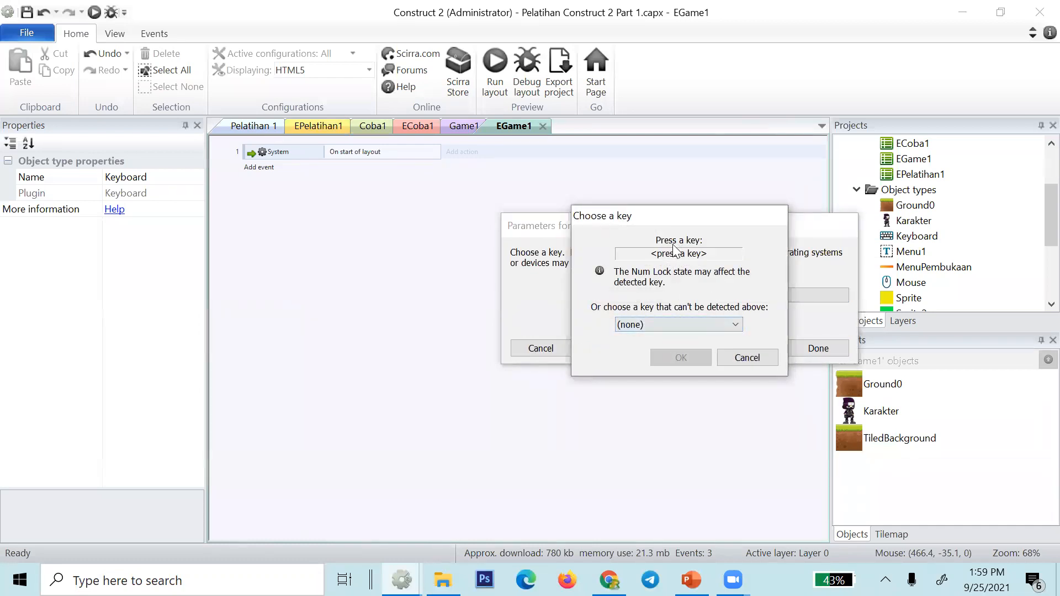
key("Right")
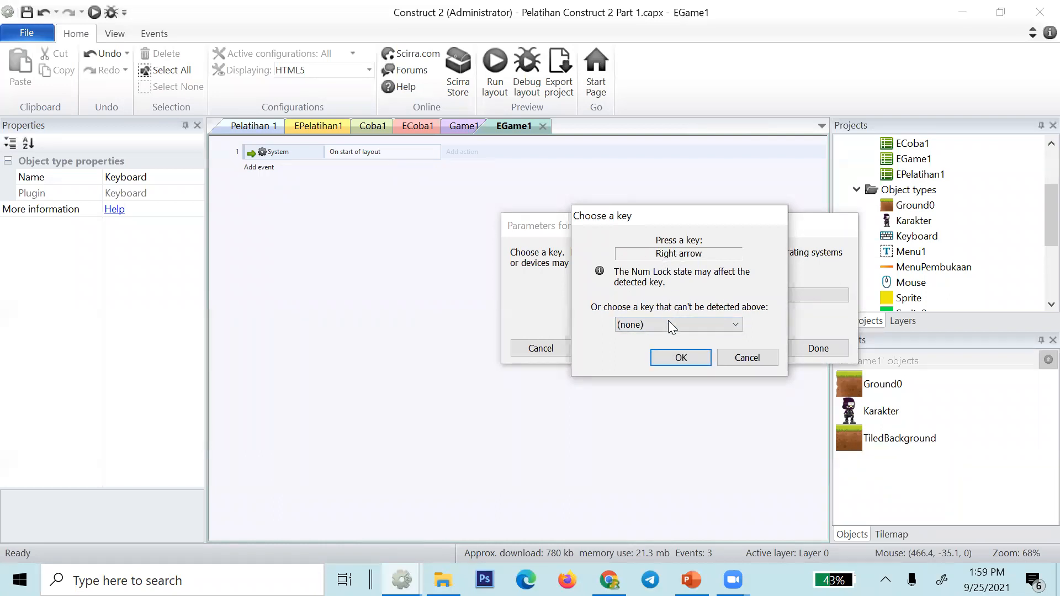
left_click(703, 363)
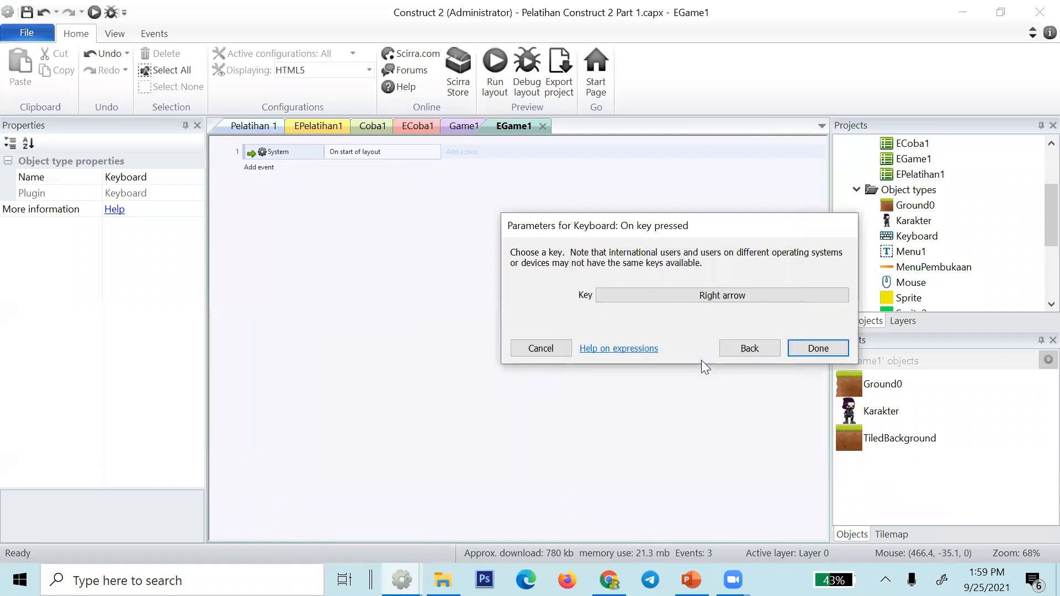
left_click(815, 349)
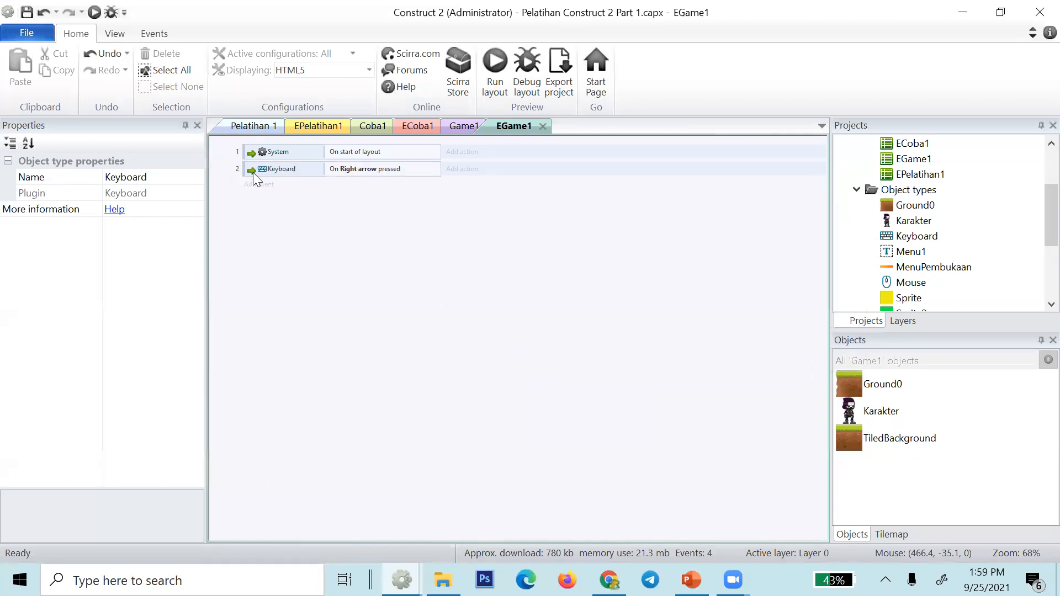
- Give the Right arrow event a Karakter 'Set animation' action that plays "Run" from the beginning
left_click(477, 169)
double_click(472, 213)
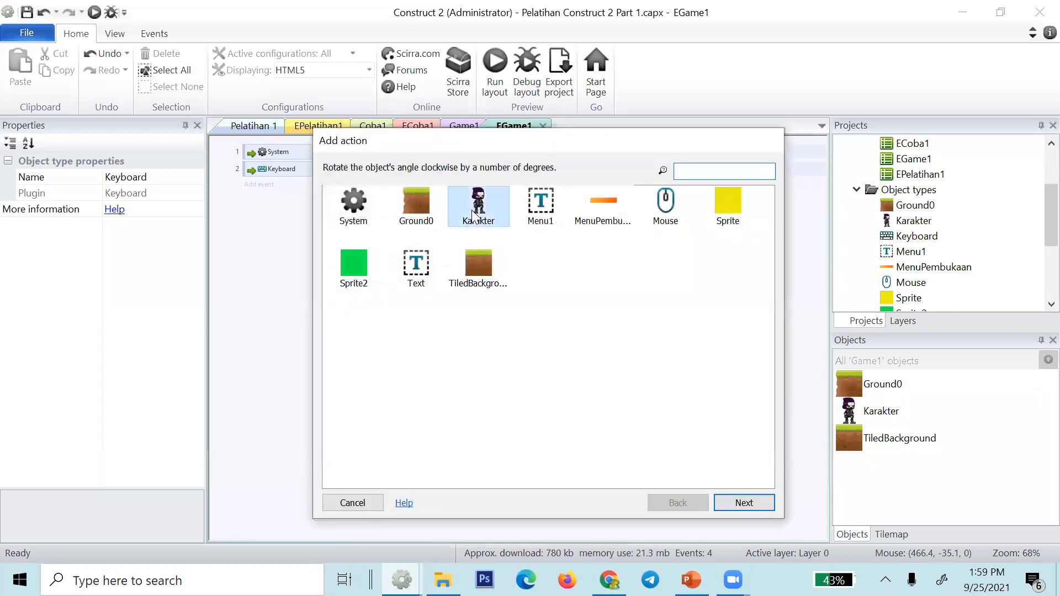
scroll(472, 217, "down", 2)
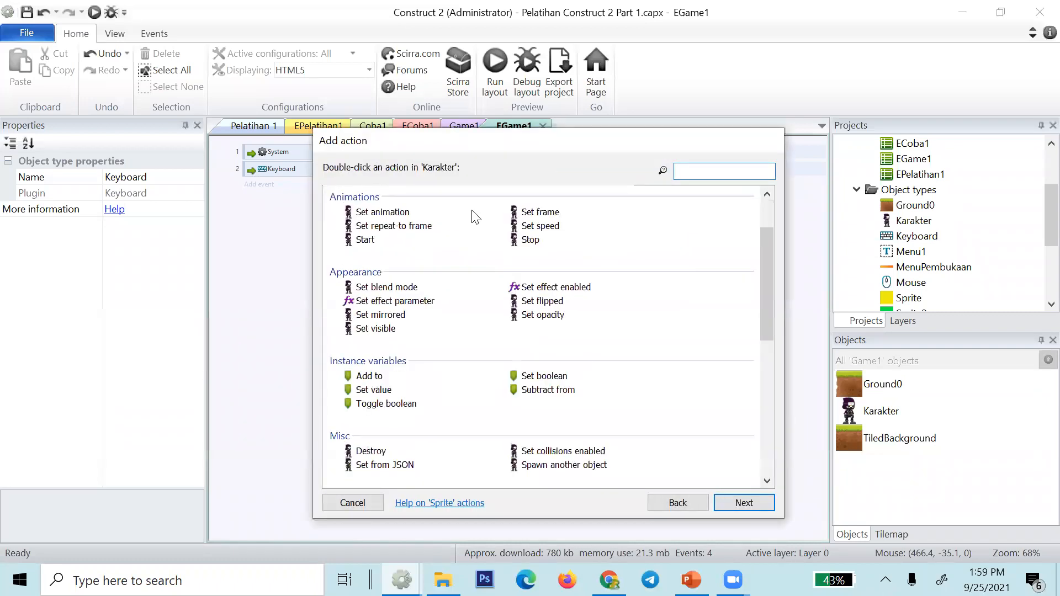
type("set a")
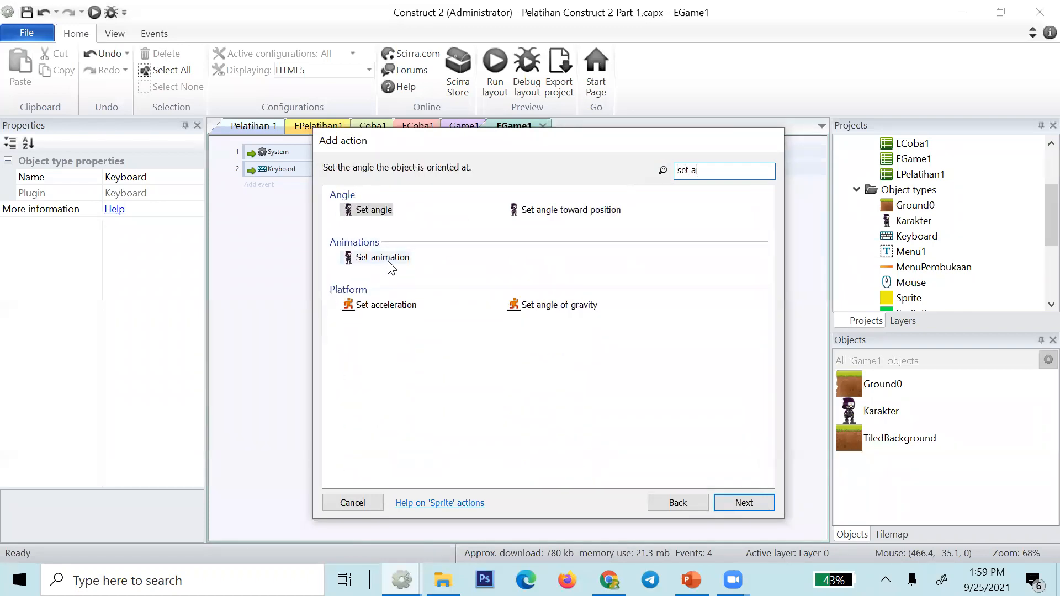
double_click(388, 263)
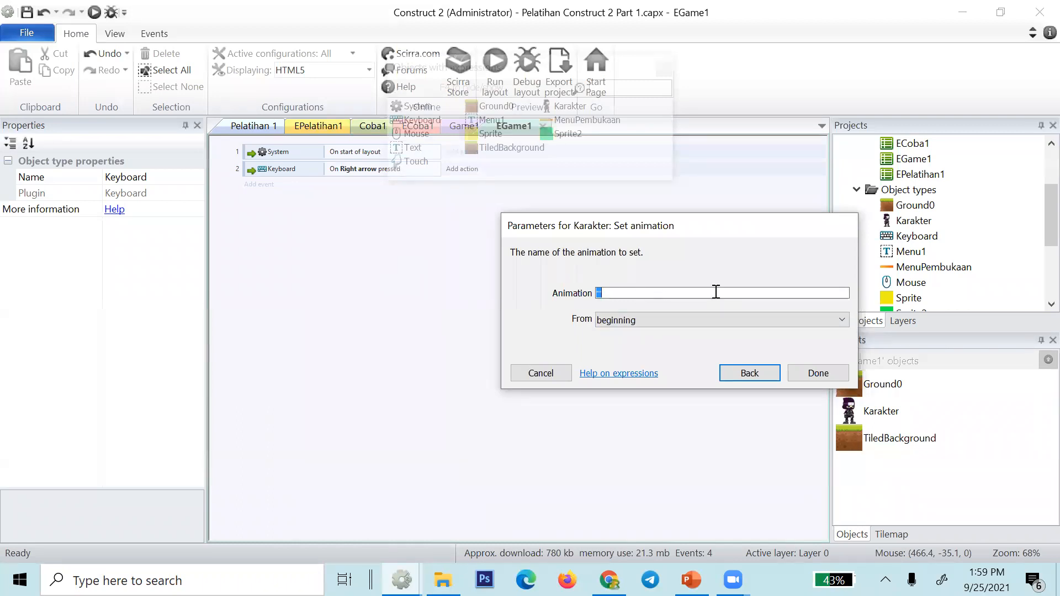
type("\"")
key("BackSpace")
type("\"")
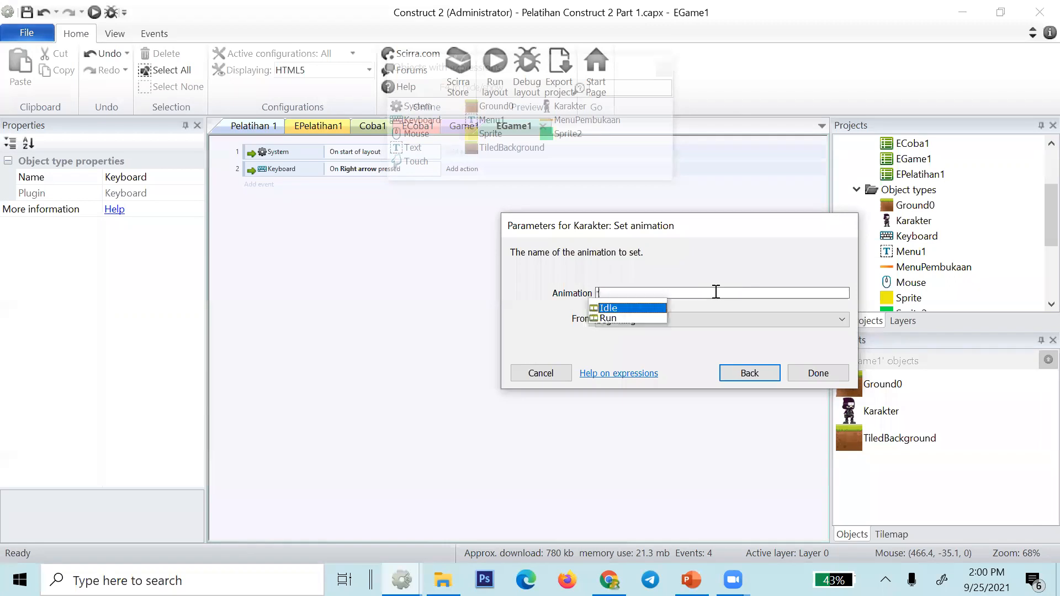
left_click(630, 318)
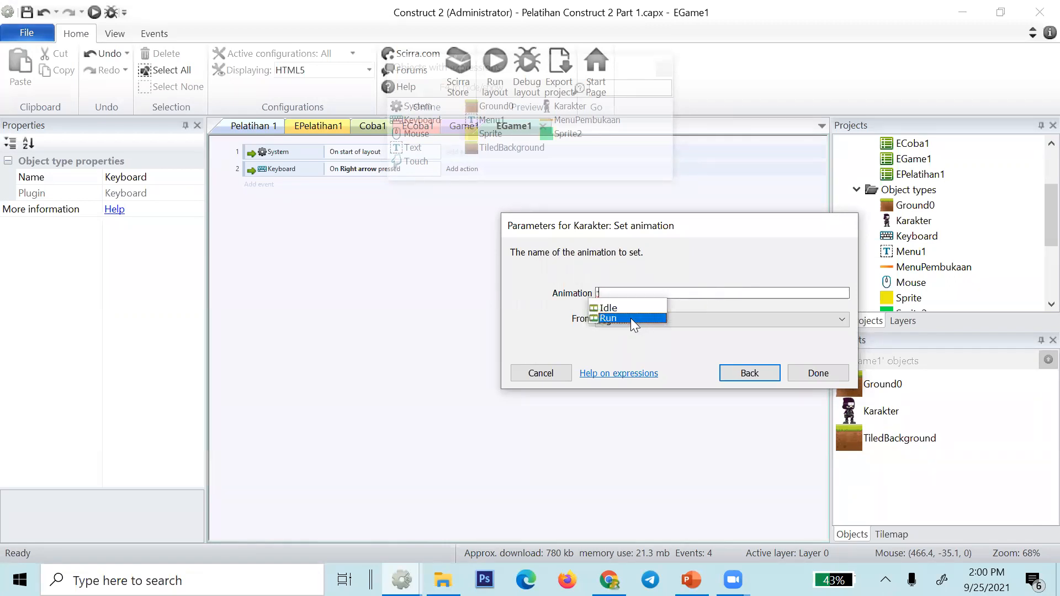
double_click(630, 318)
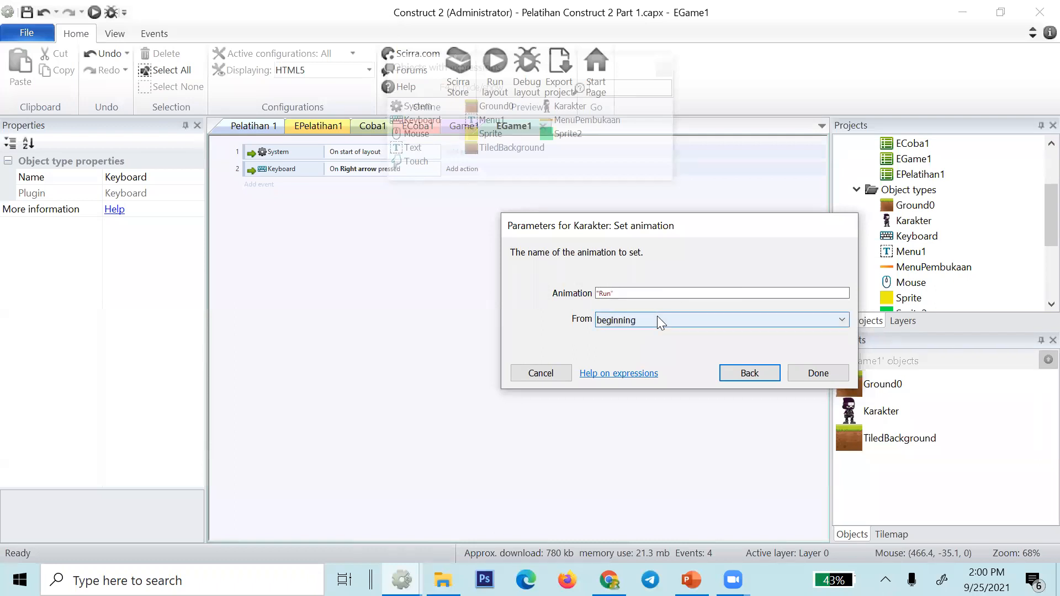
left_click(657, 318)
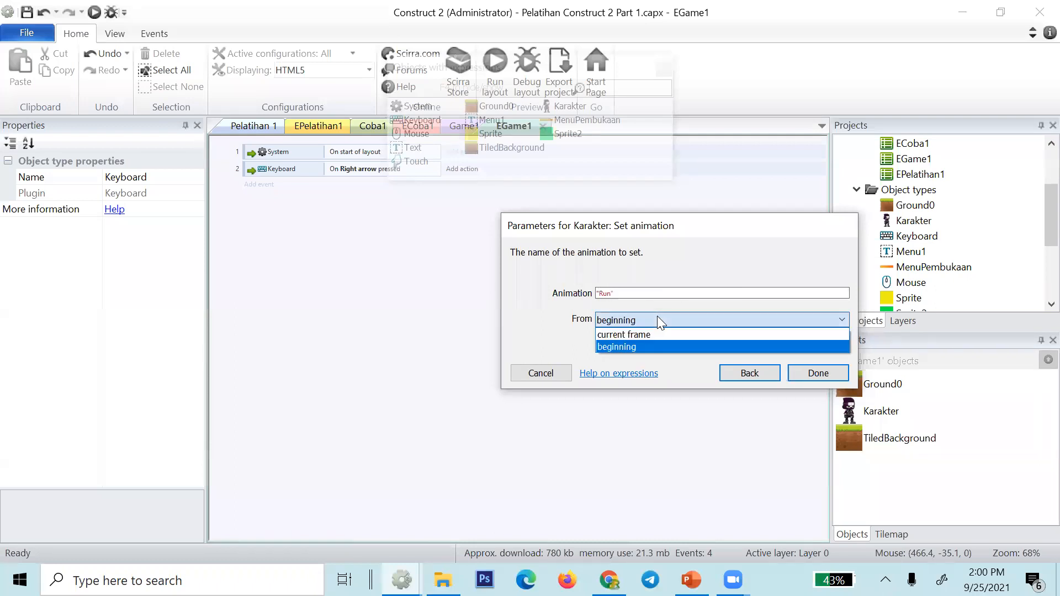
left_click(657, 318)
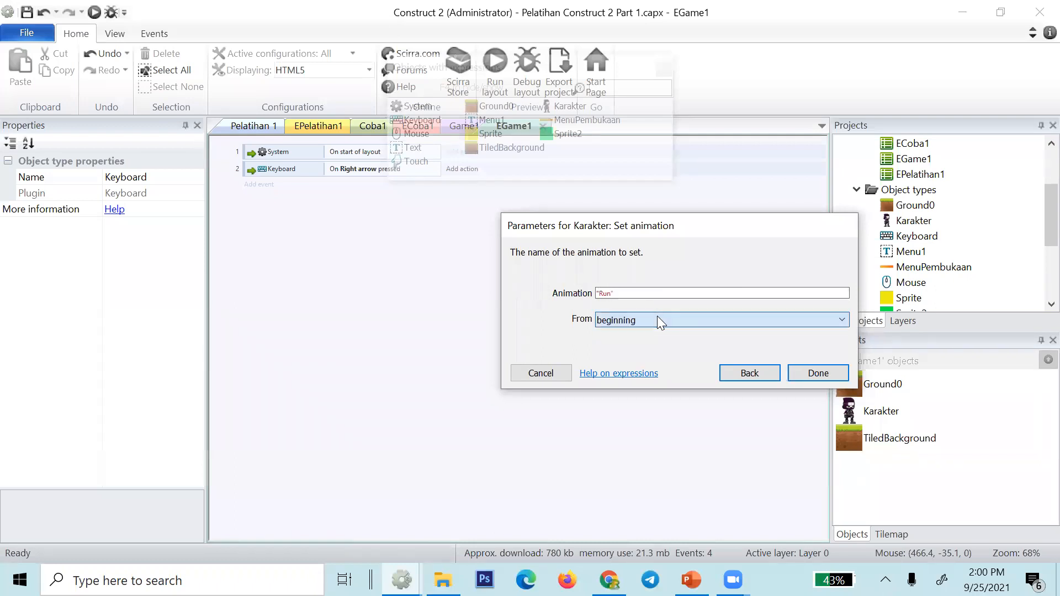
left_click(822, 375)
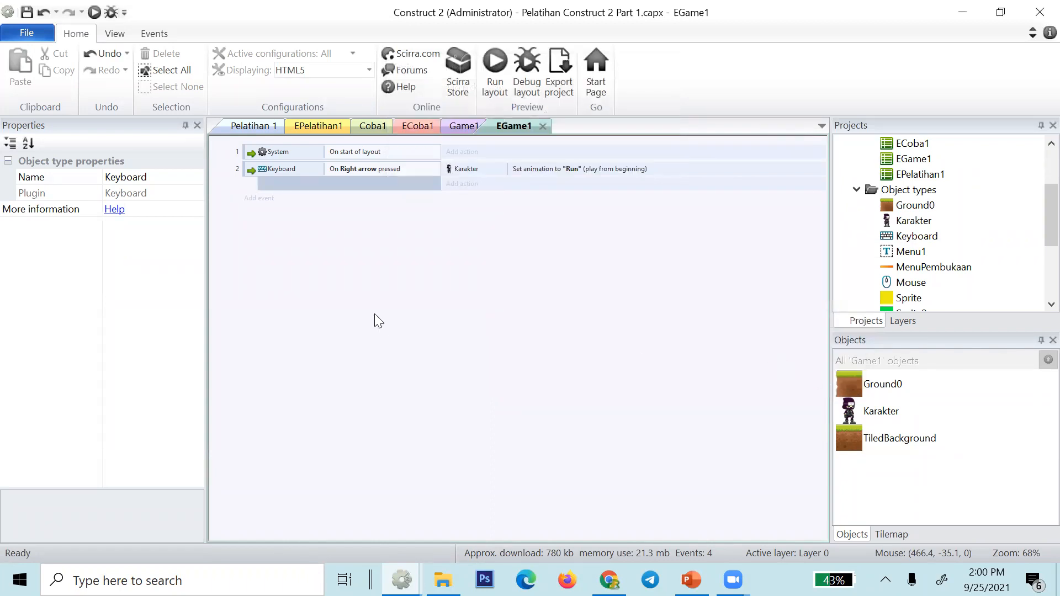
- Duplicate the Right arrow event and change the copy's key to Left arrow
left_click(248, 169)
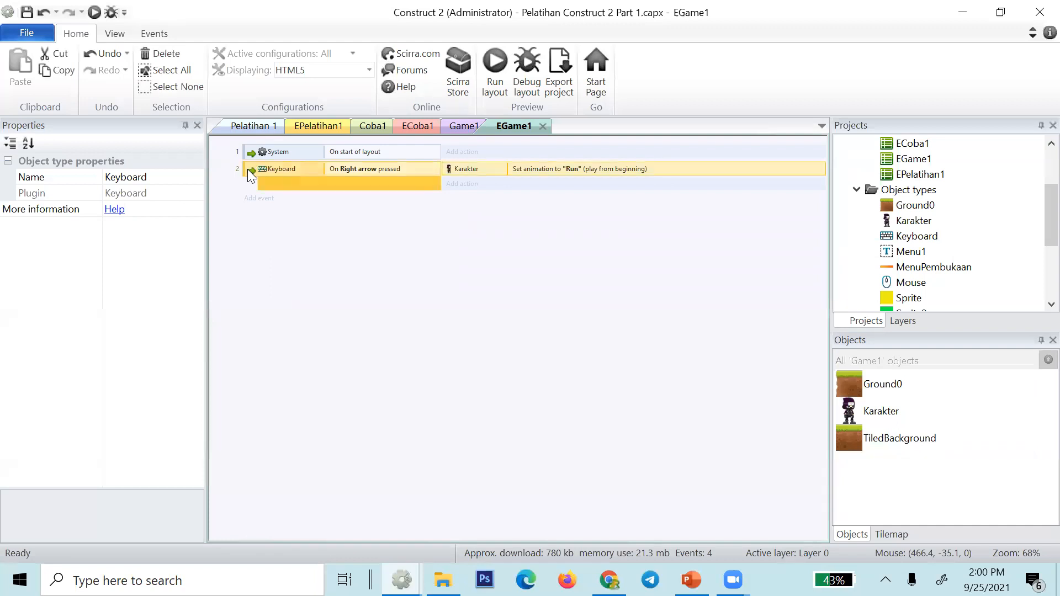
key("ctrl+c")
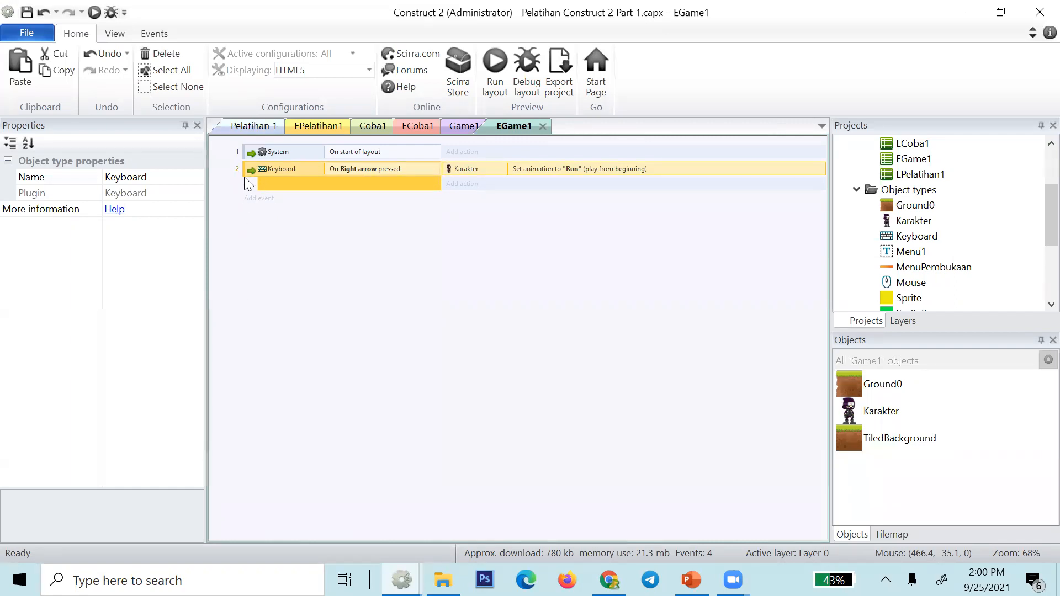
key("ctrl+v")
double_click(358, 198)
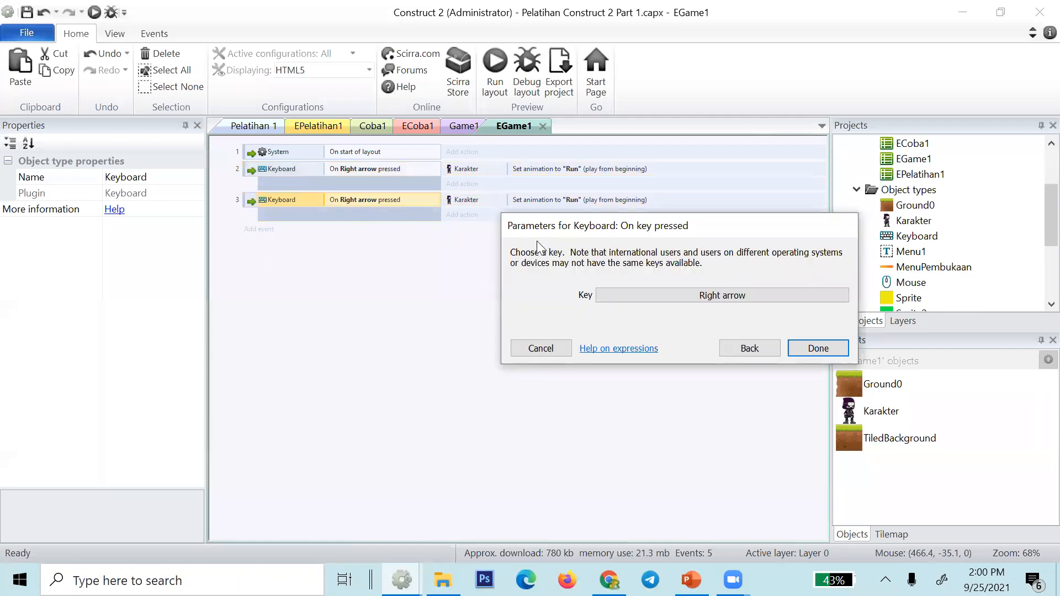
left_click(697, 295)
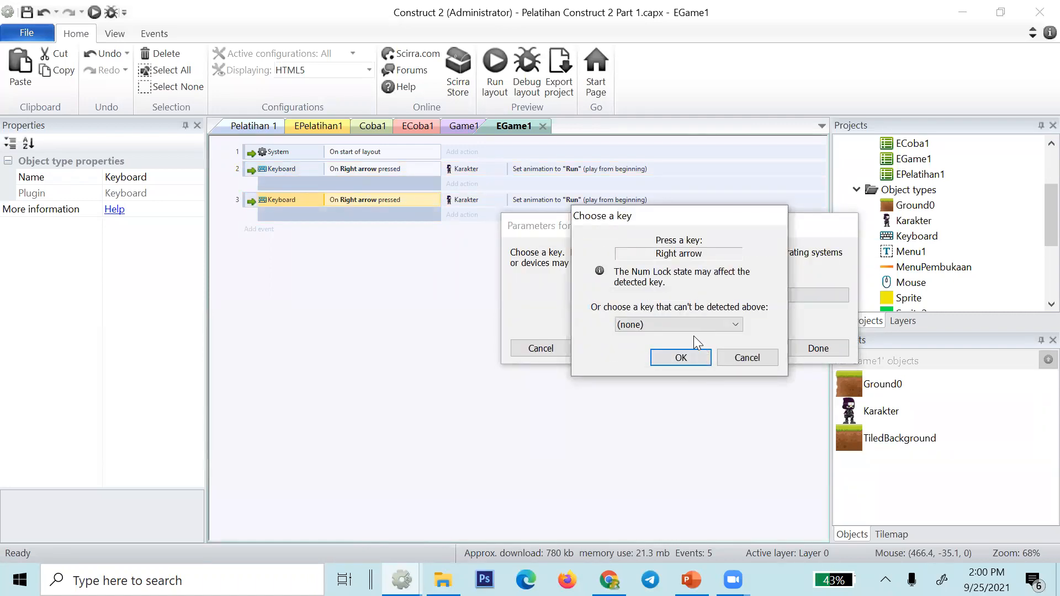
key("Left")
left_click(686, 360)
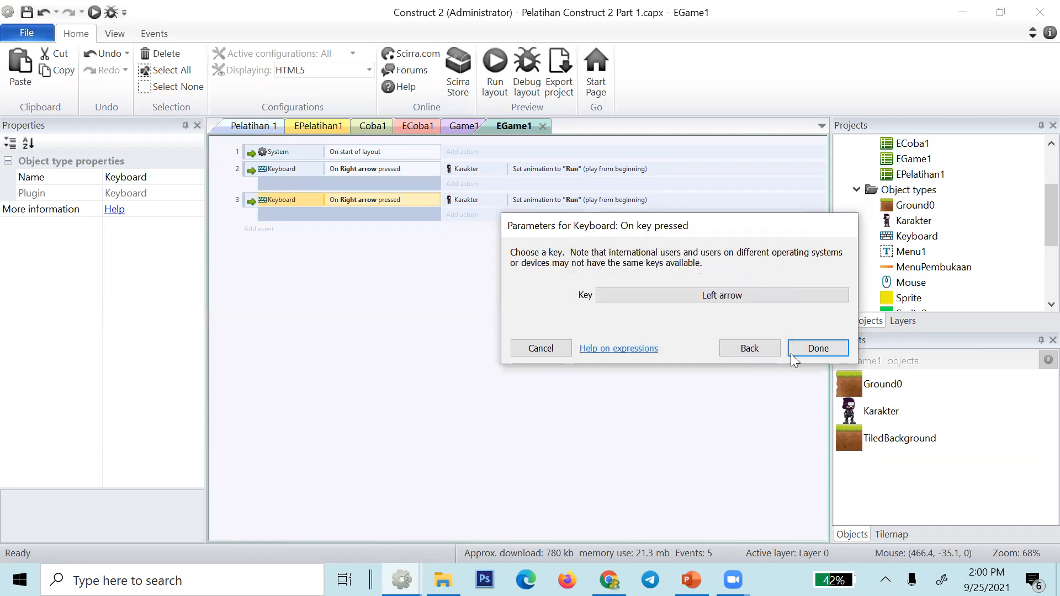
left_click(811, 349)
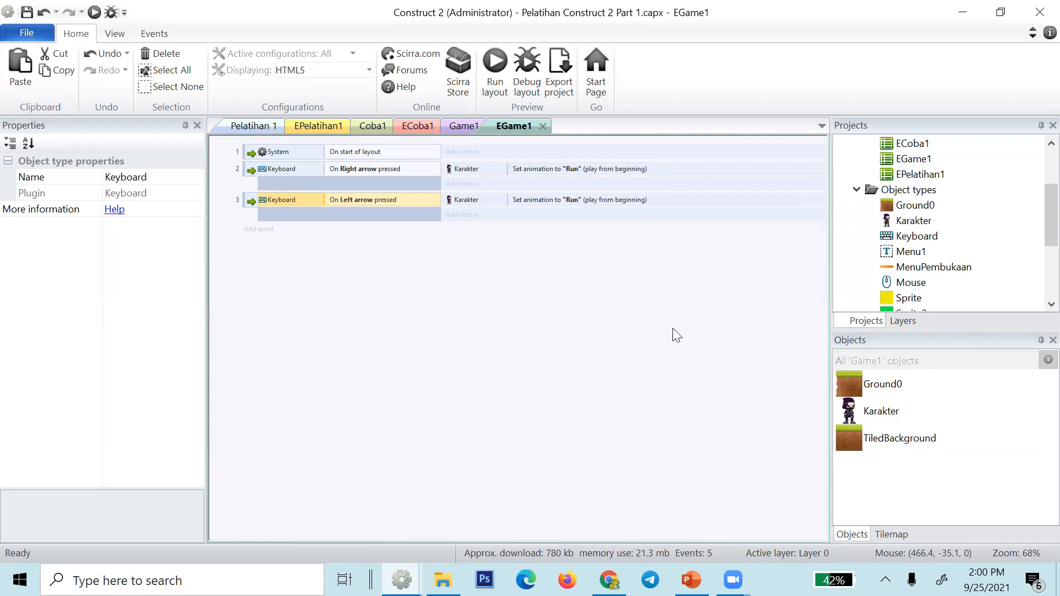
- Add a Karakter 'Set mirrored' action with state Mirrored to the Left arrow event and place it above the Run animation action
left_click(560, 199)
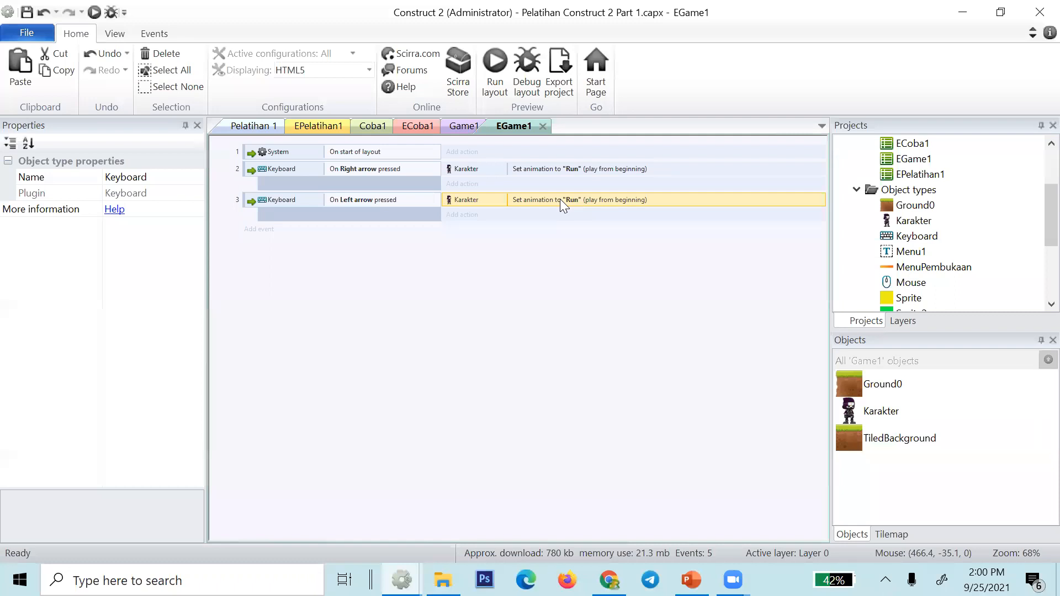
left_click(477, 214)
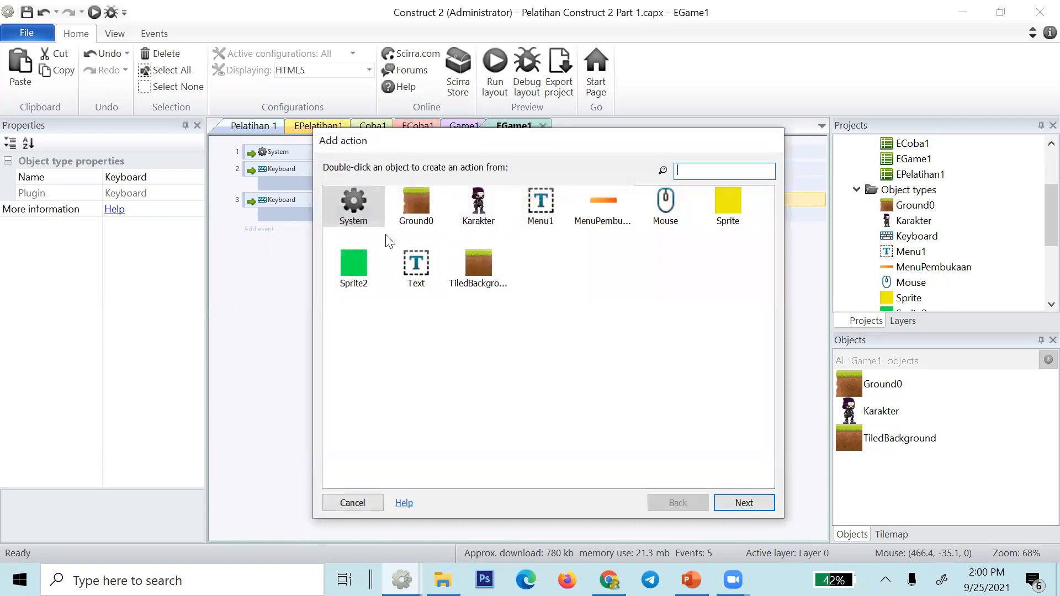
double_click(476, 219)
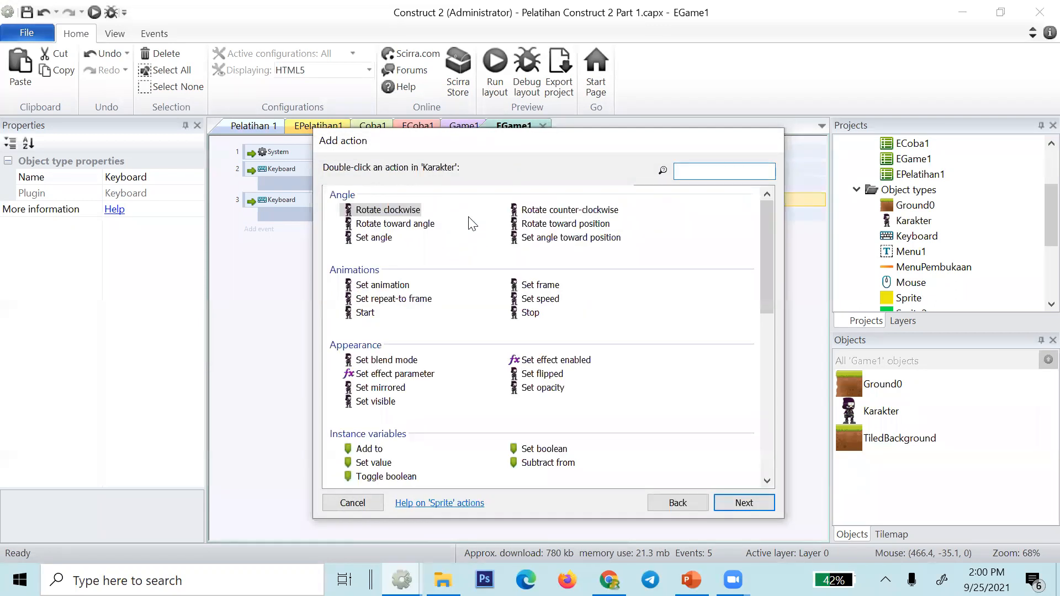
double_click(381, 388)
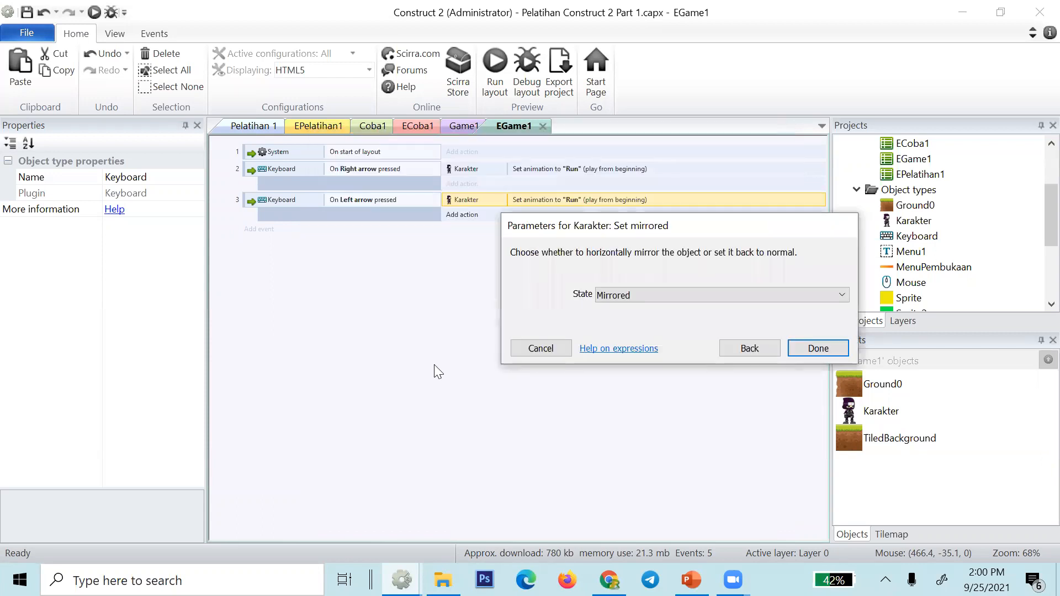
left_click(794, 350)
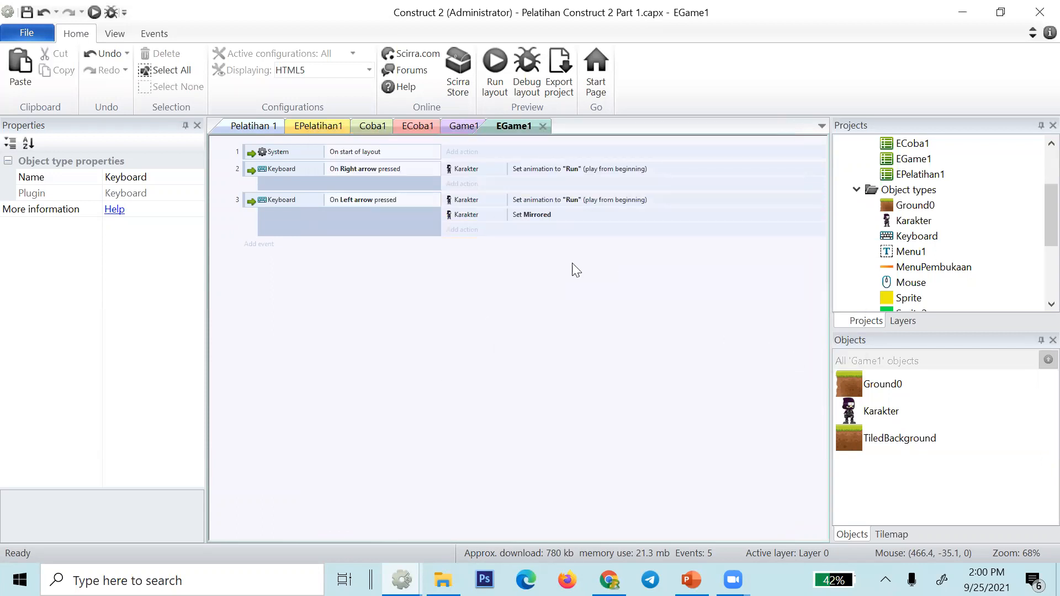
left_click_drag(487, 214, 484, 197)
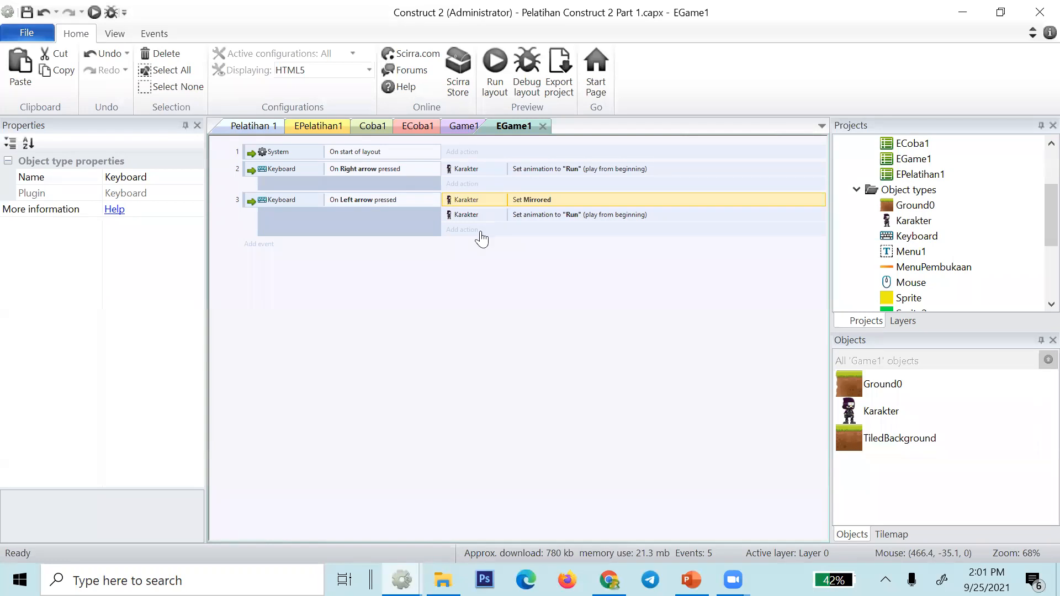
- Move the ninja on the Game1 layout farther right and closer to the ground, to about 301, 662
left_click(461, 125)
left_click(312, 412)
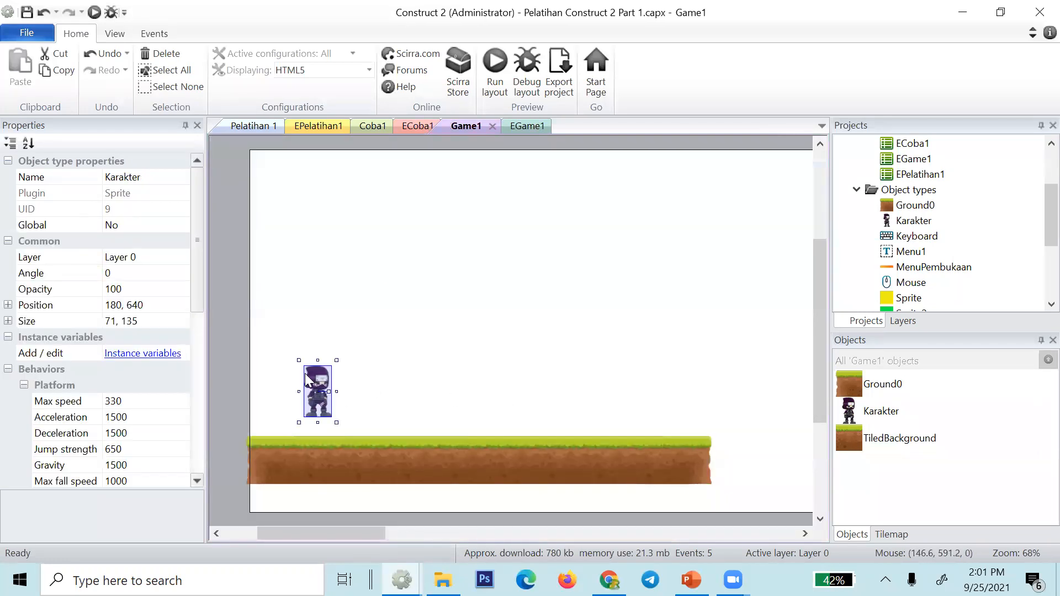
left_click_drag(310, 379, 356, 386)
left_click(531, 126)
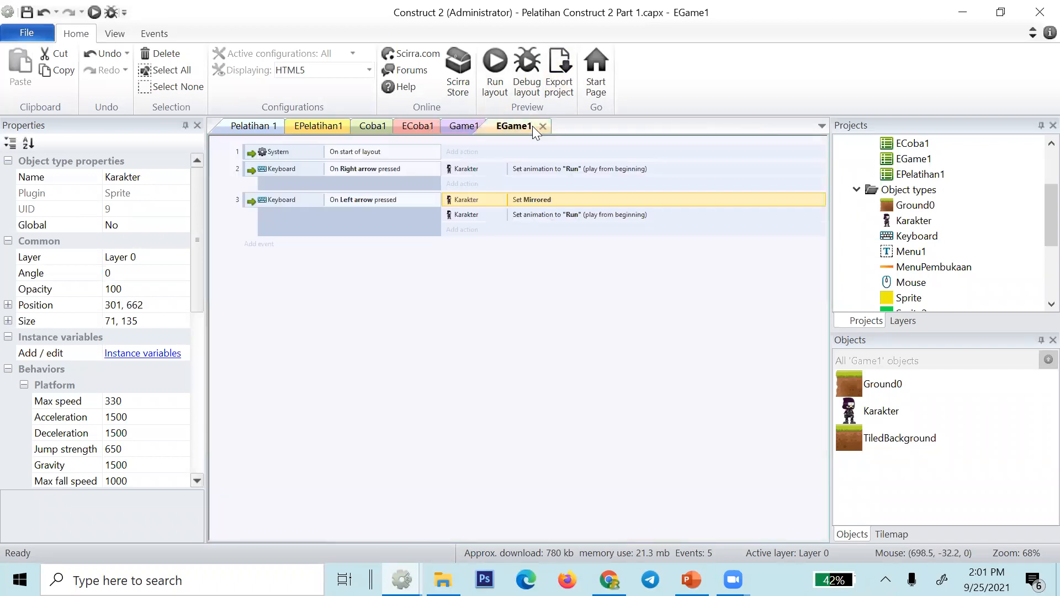
left_click(459, 126)
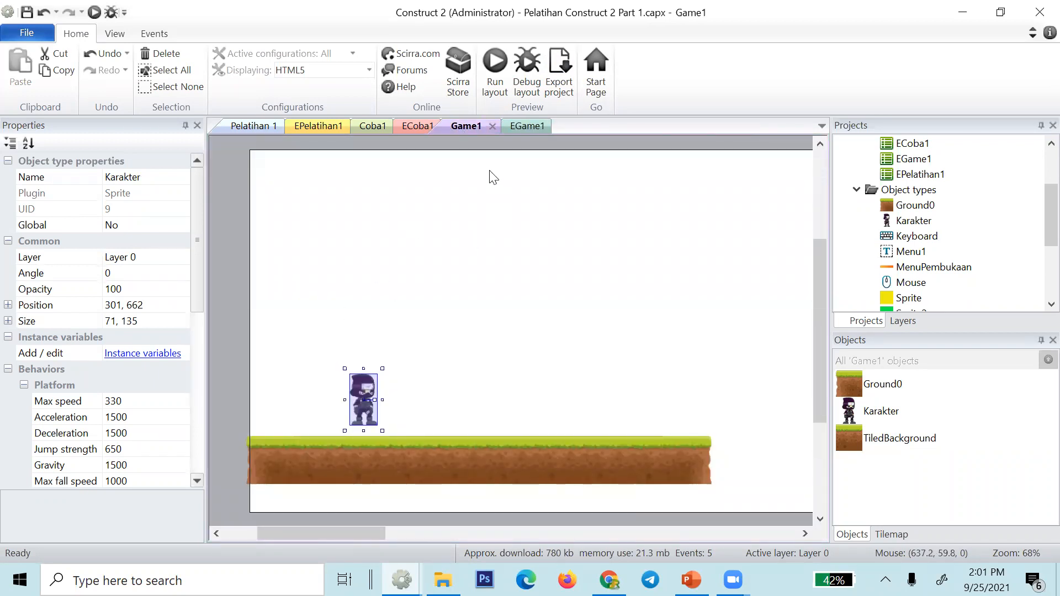
left_click(508, 131)
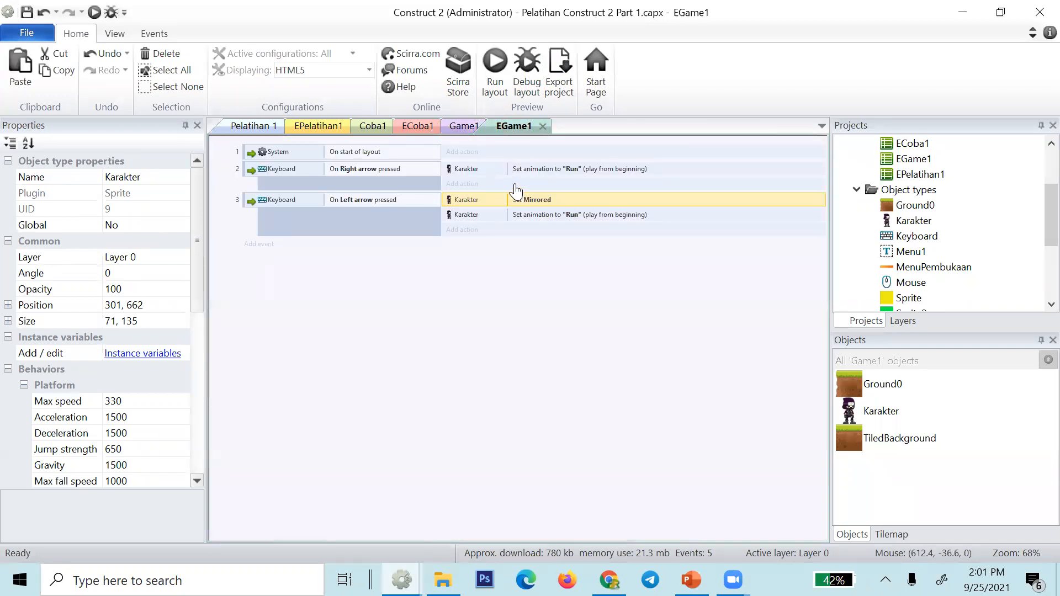
left_click(458, 127)
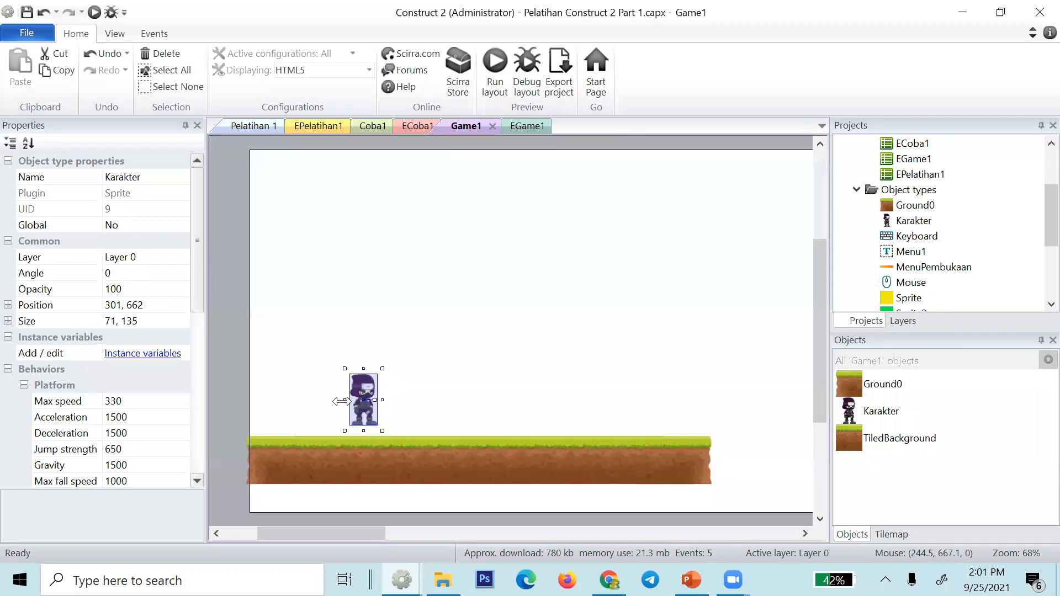
- Preview the Game1 layout in the browser, test the ninja running right and left, and return to Construct 2
left_click(530, 131)
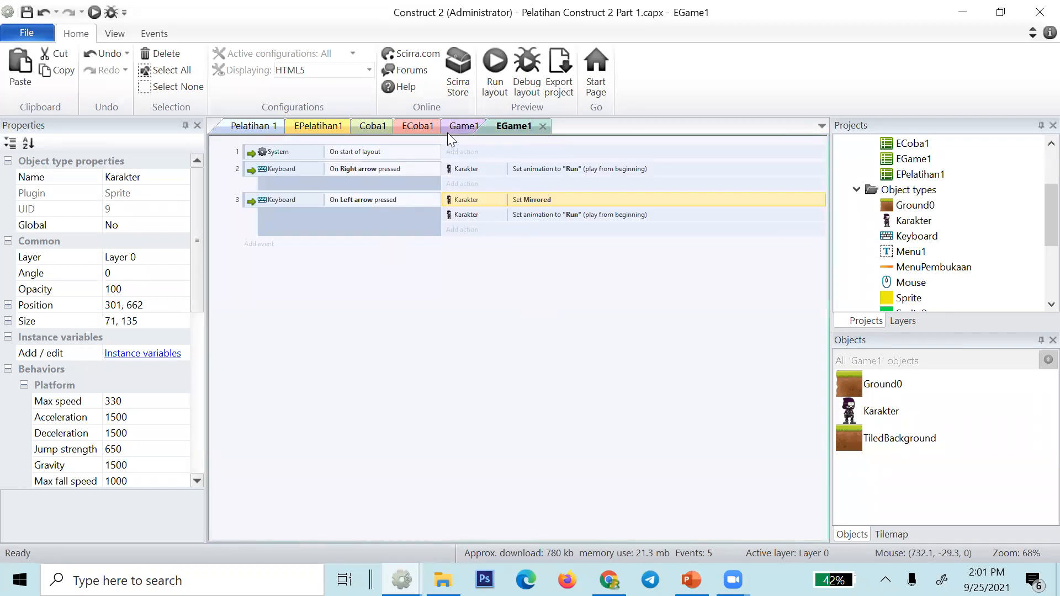
left_click(460, 127)
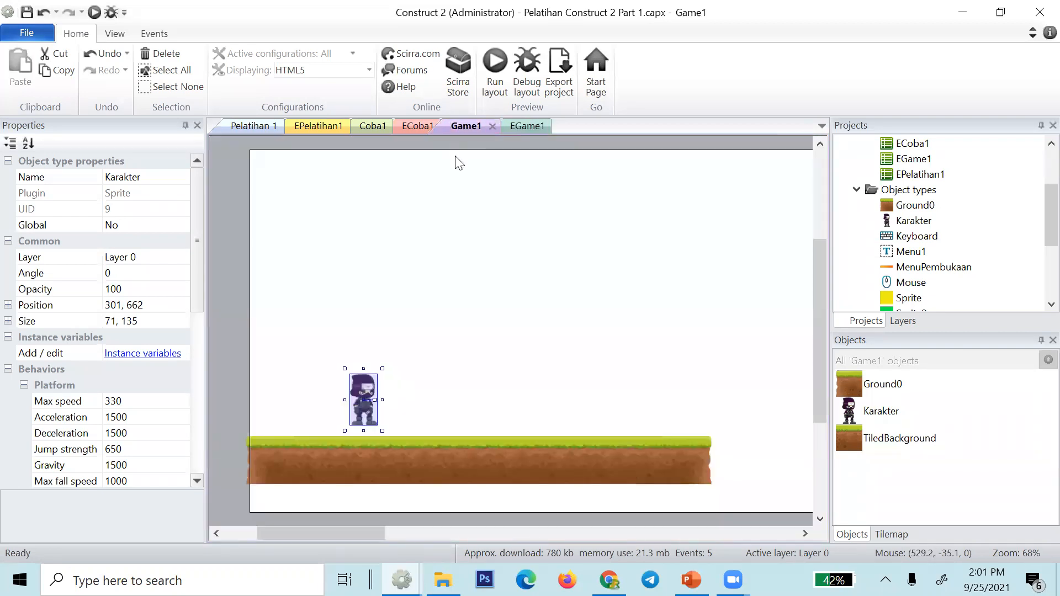
left_click(484, 94)
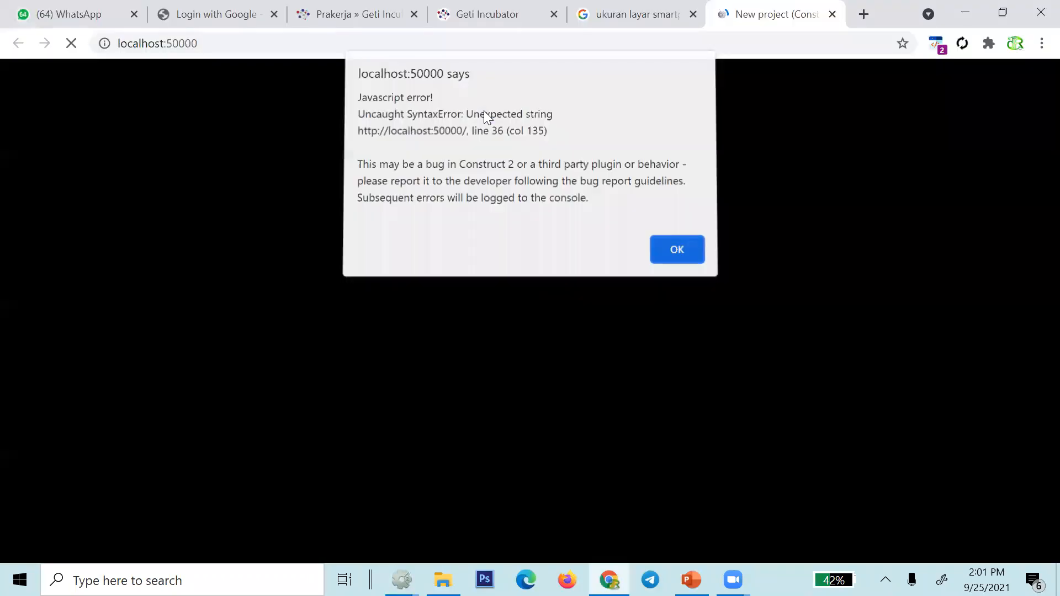
left_click(656, 260)
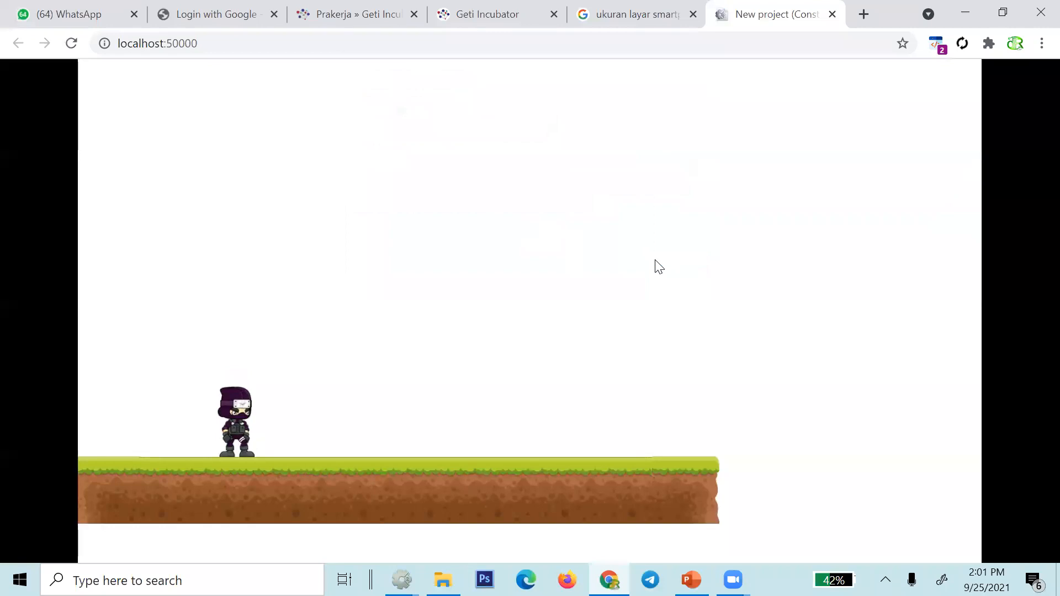
key("Right")
key("Left")
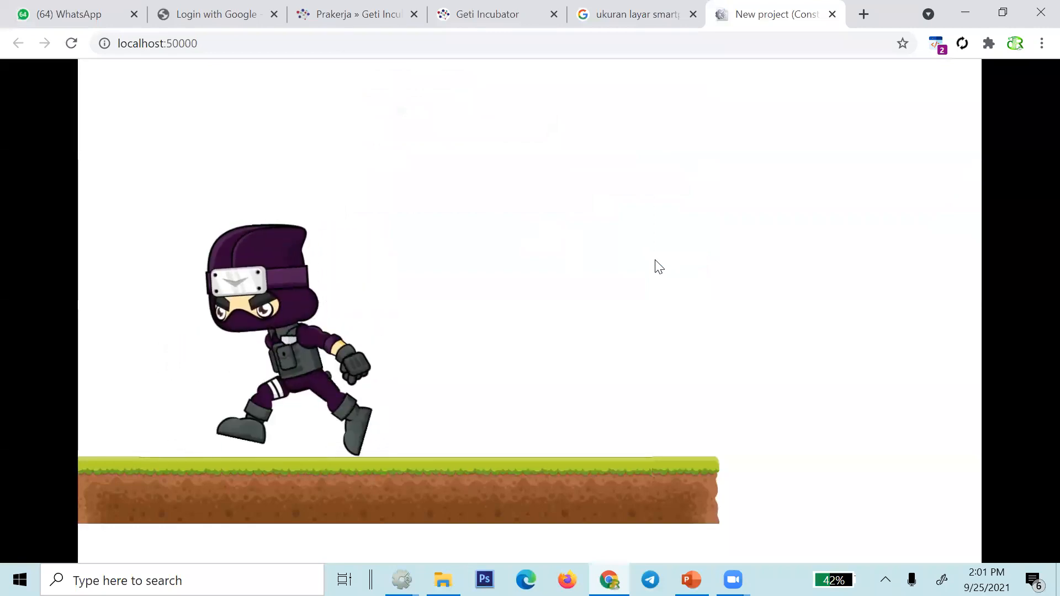
key("Right")
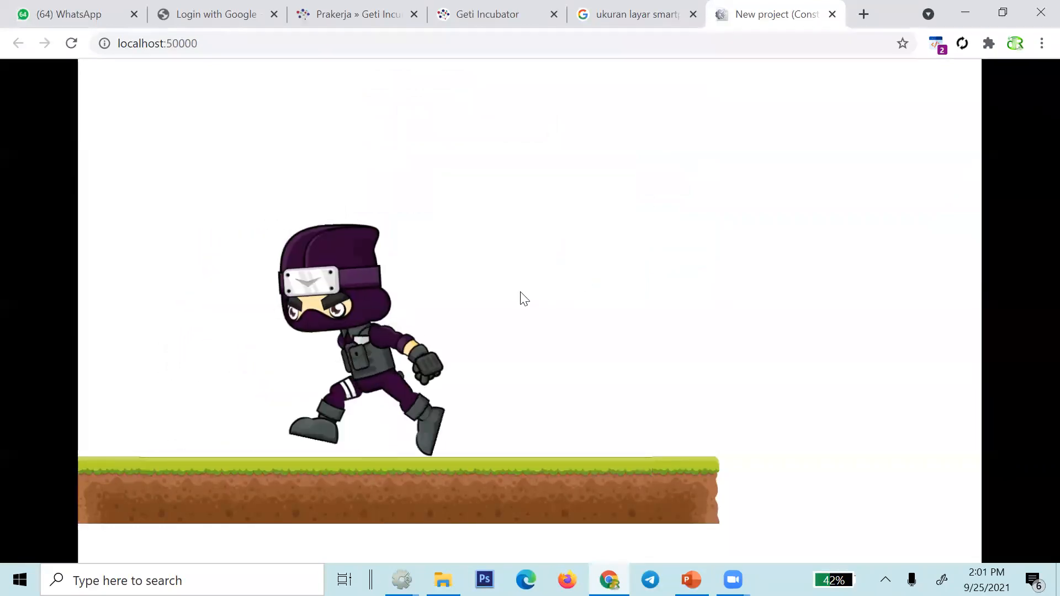
key("Left")
key("Right")
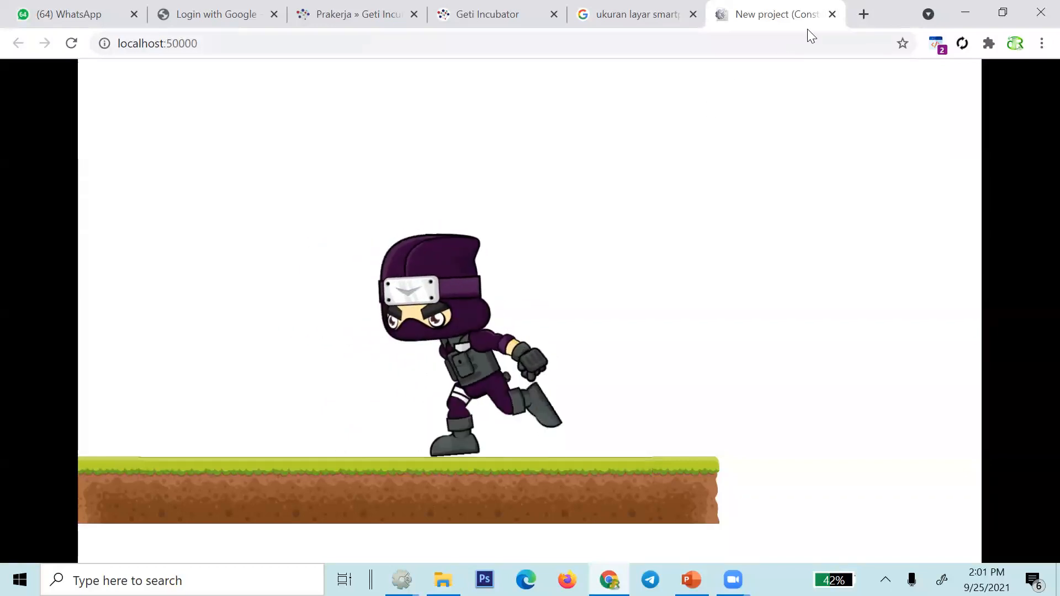
left_click(832, 13)
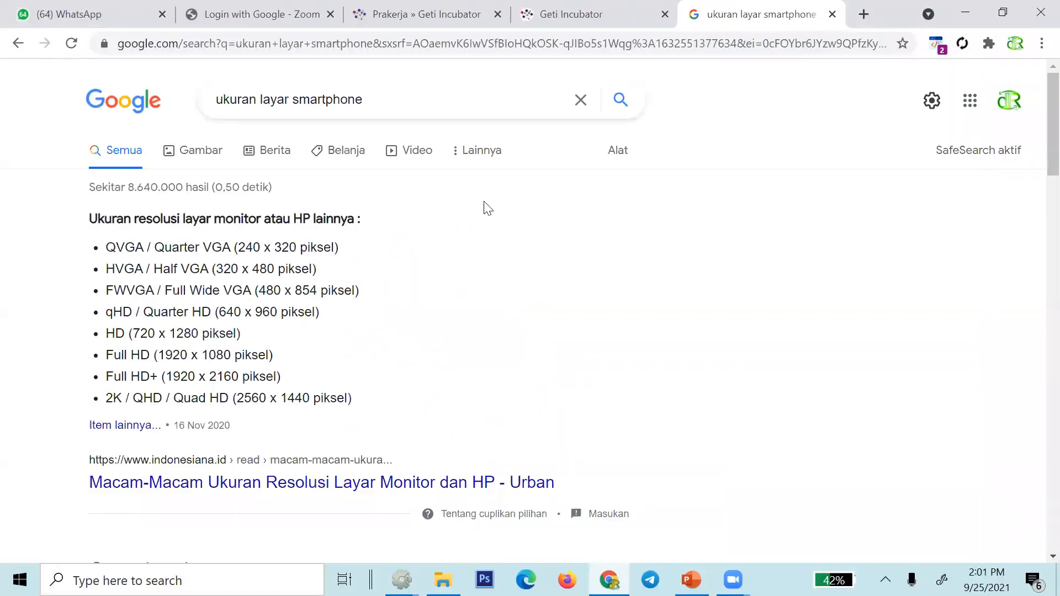
key("alt+Tab")
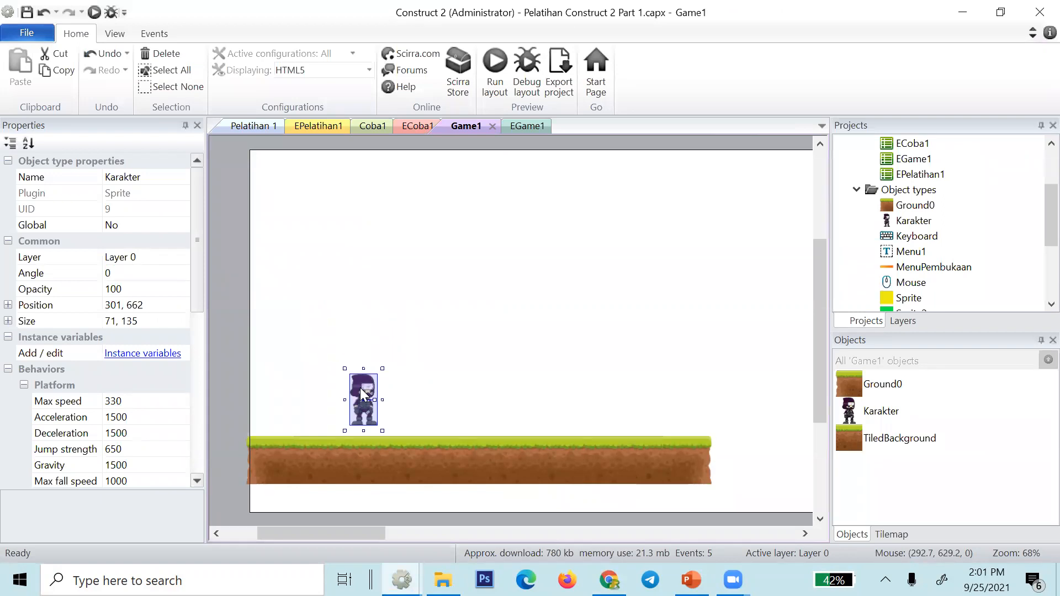
- Open Karakter's Run animation and check the canvas size of its first frame without changing it
scroll(251, 373, "down", 3)
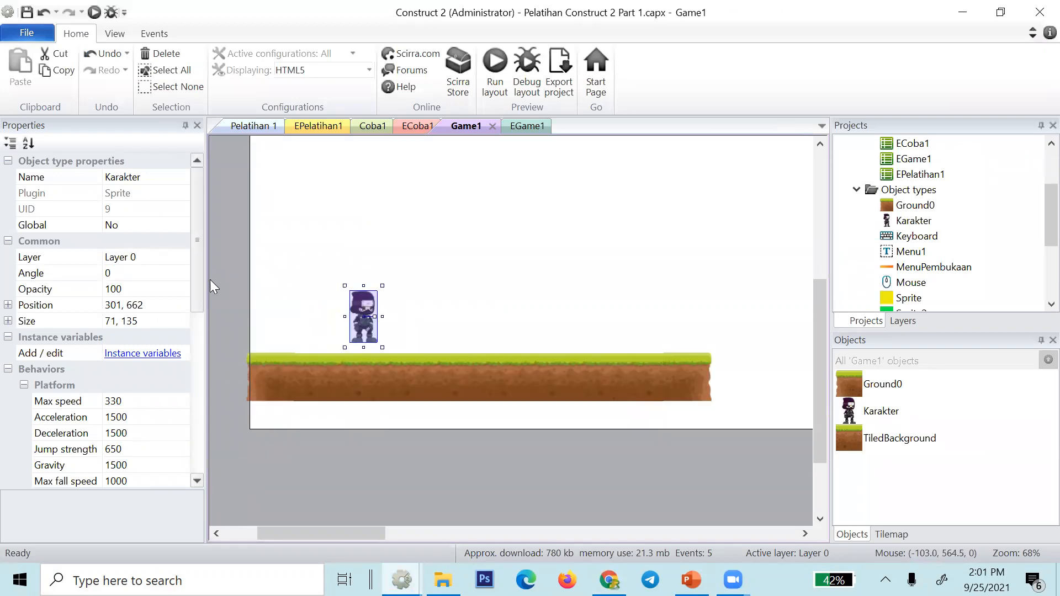
left_click_drag(201, 285, 202, 443)
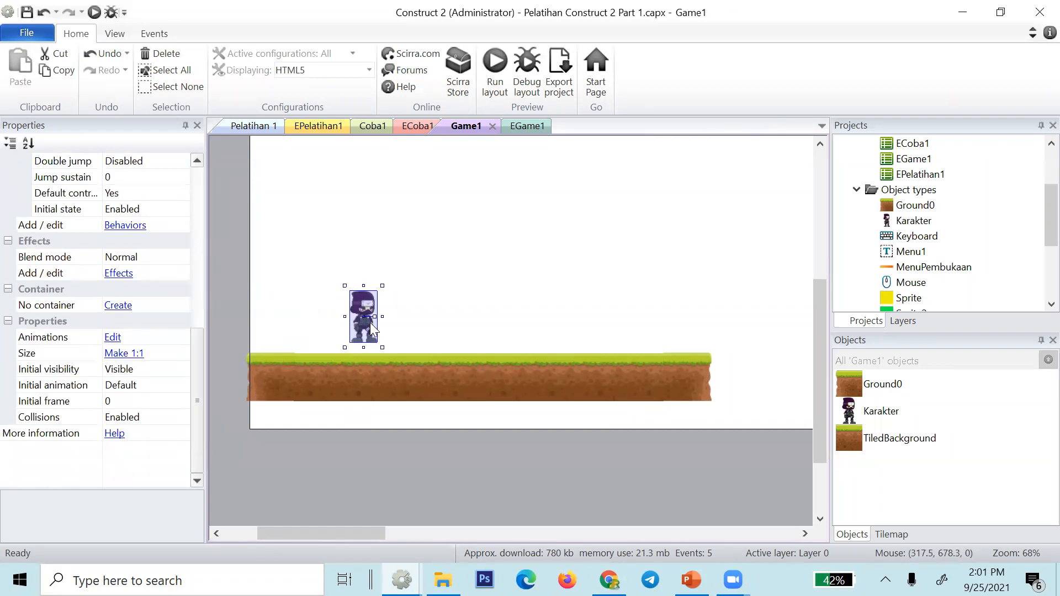
scroll(375, 326, "up", 2)
double_click(359, 368)
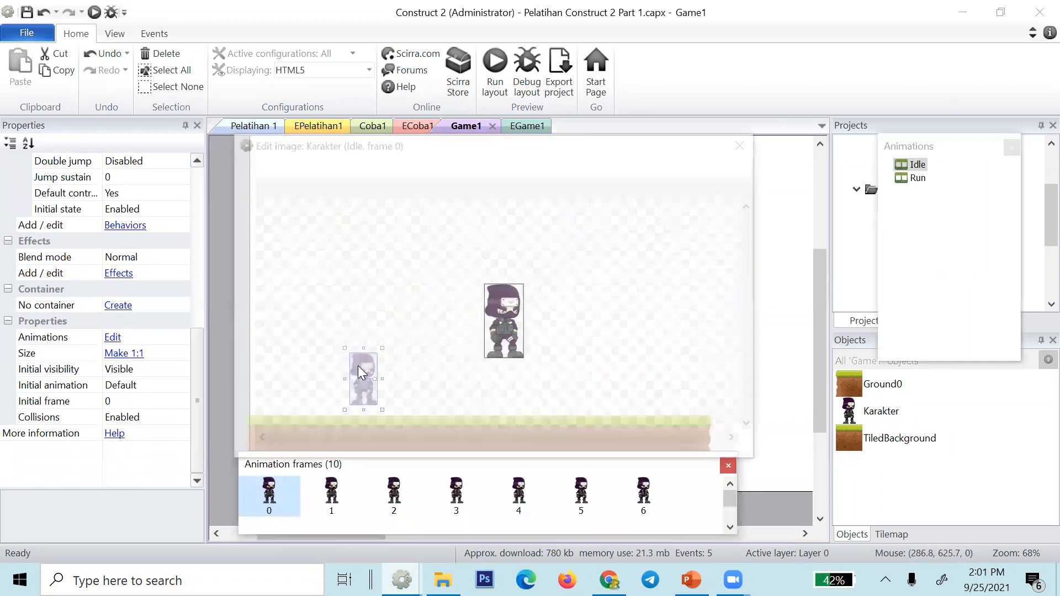
left_click(916, 177)
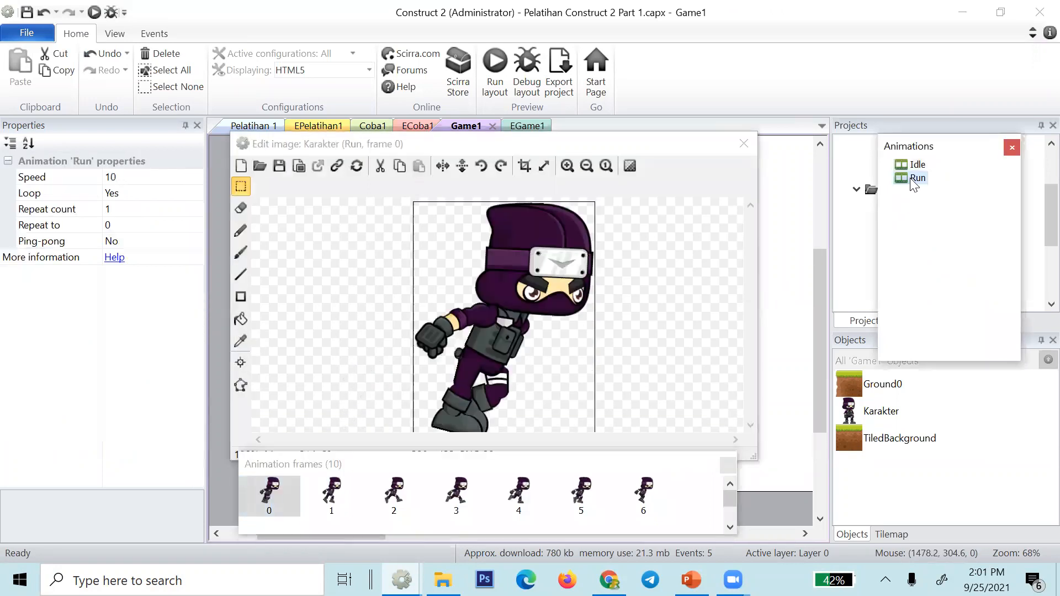
left_click(543, 167)
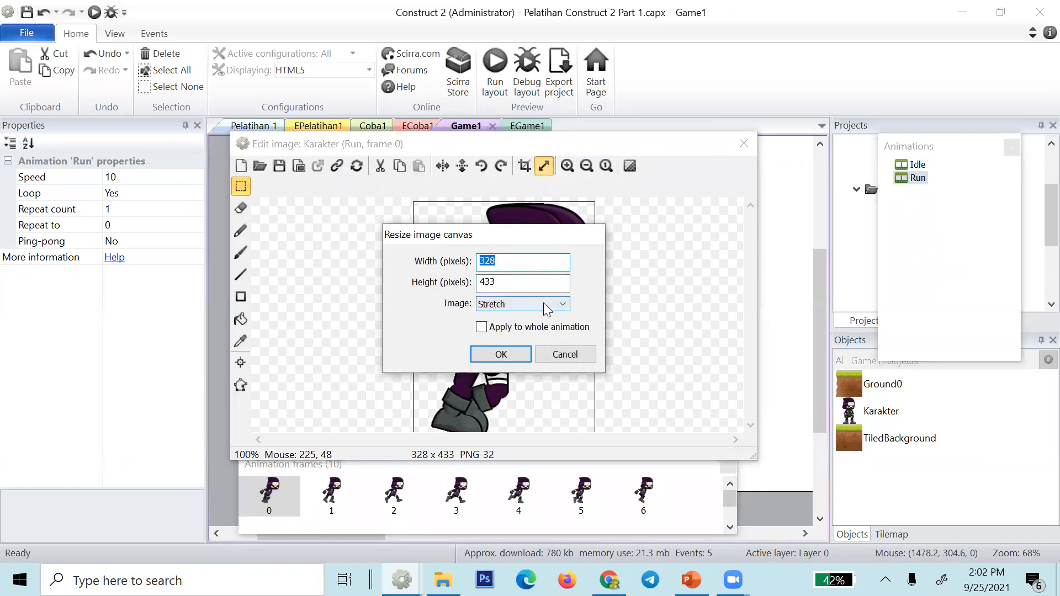
left_click(564, 354)
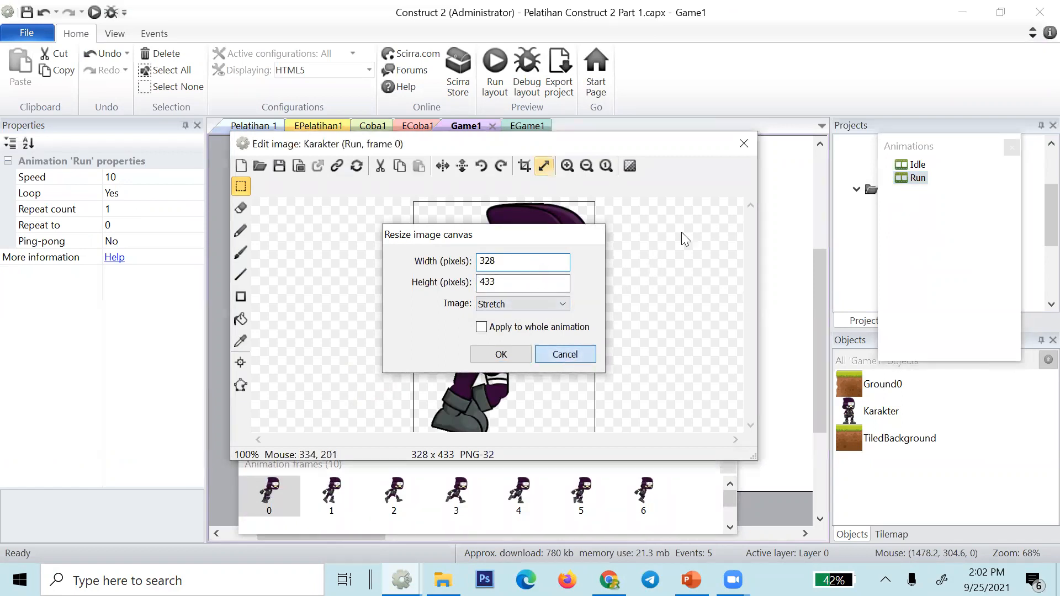
left_click(743, 144)
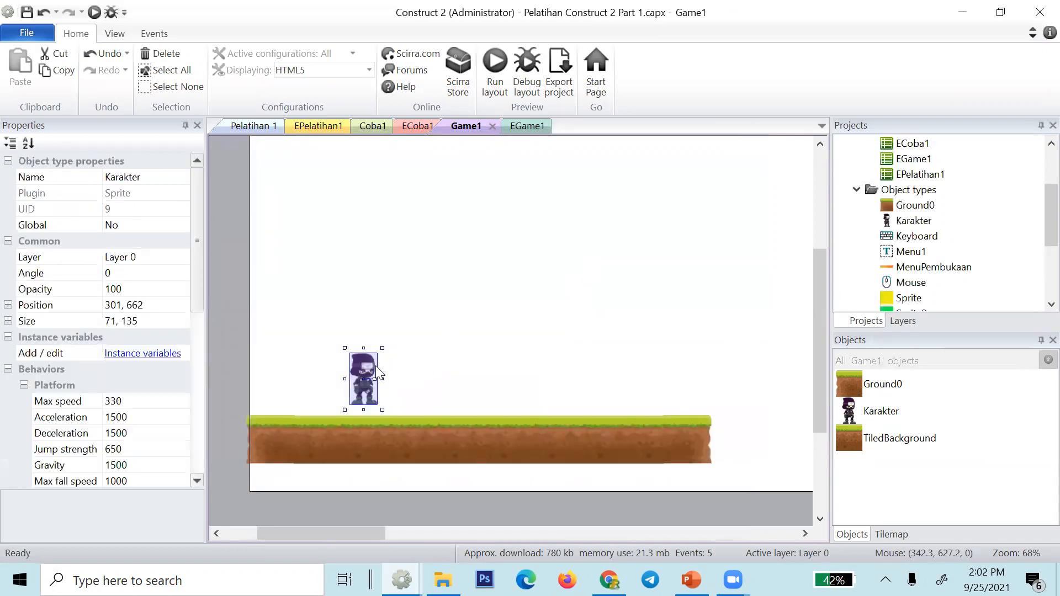
- Reopen Karakter's animations from its object properties and view the Run animation
scroll(158, 375, "down", 3)
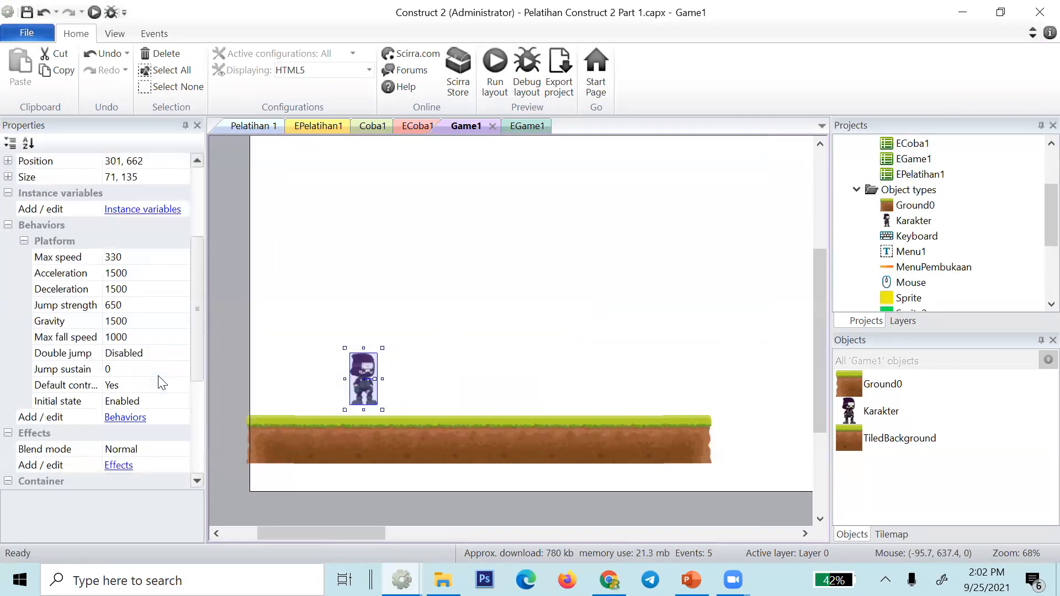
scroll(158, 381, "down", 3)
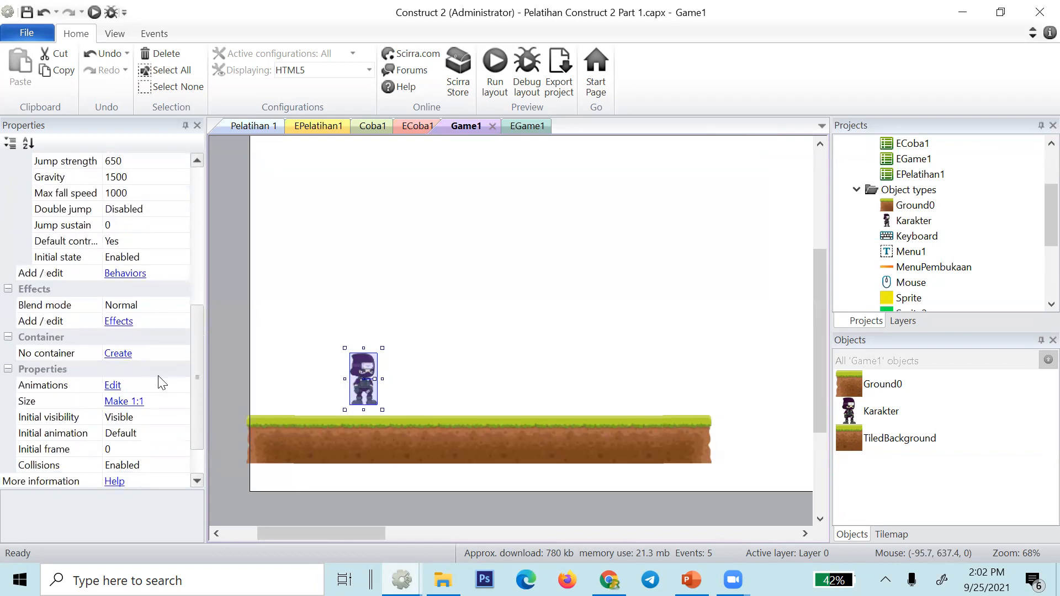
scroll(149, 378, "down", 1)
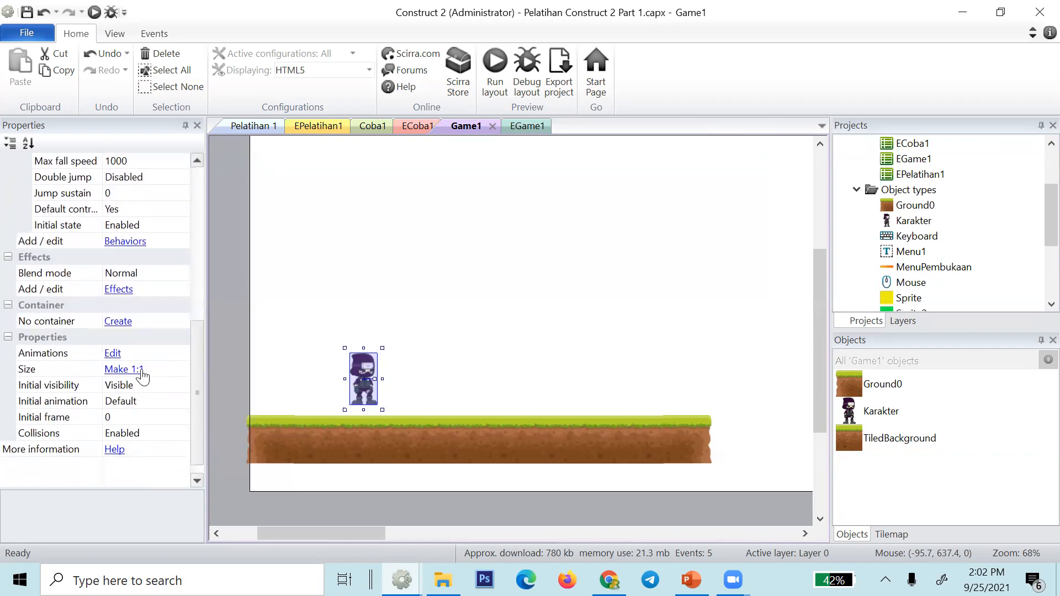
left_click(113, 355)
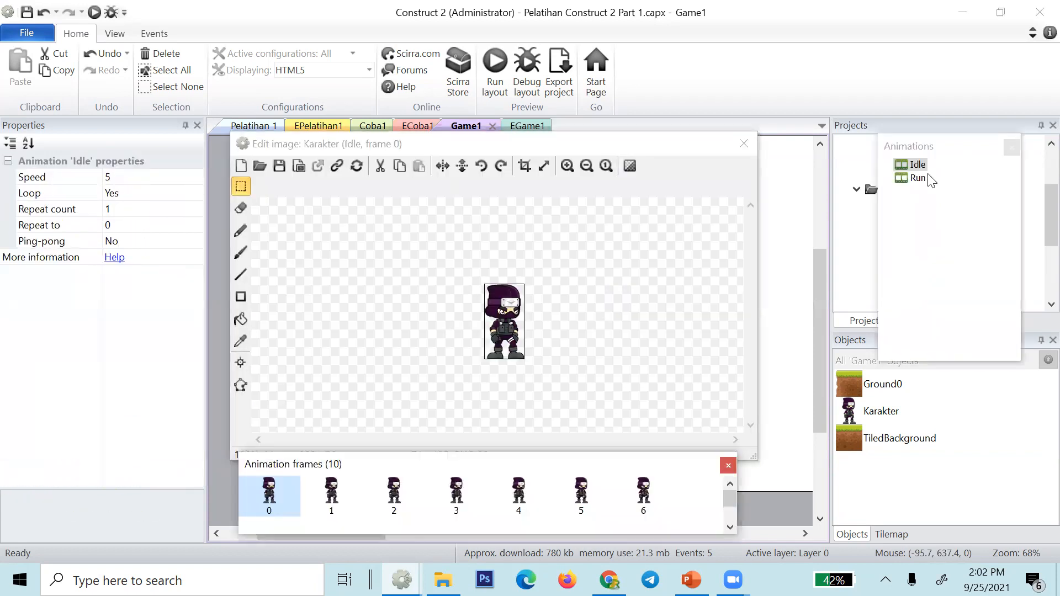
left_click(916, 178)
left_click(744, 143)
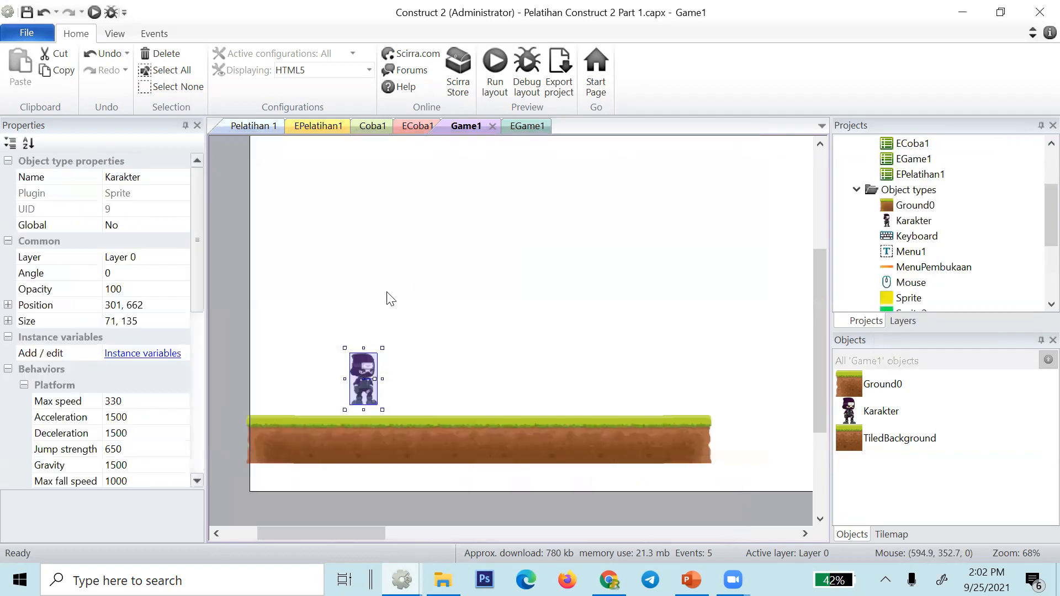
- Set Karakter's initial animation to Run
scroll(133, 393, "down", 5)
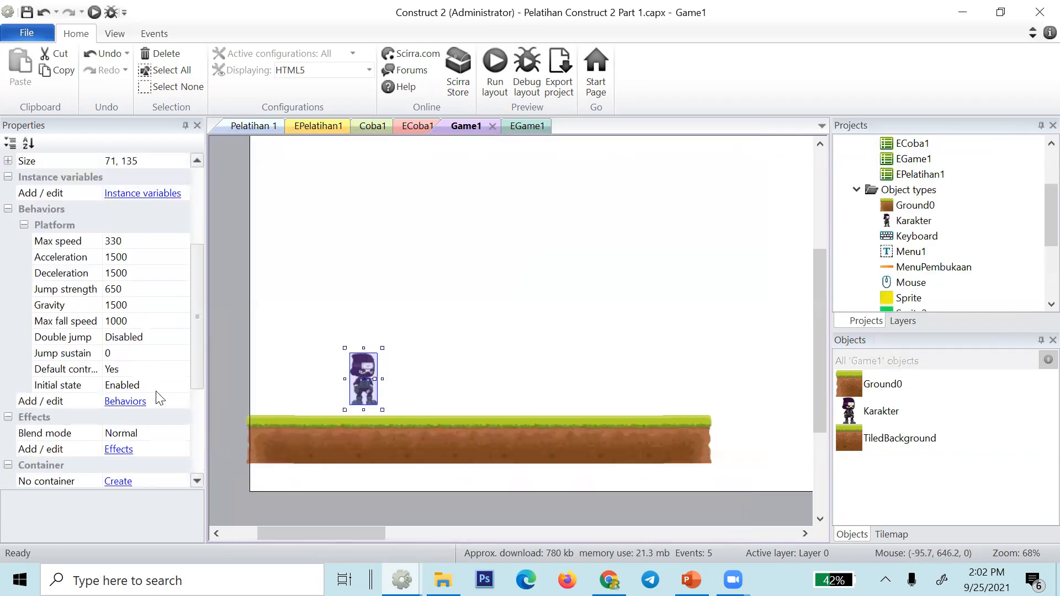
scroll(134, 393, "down", 3)
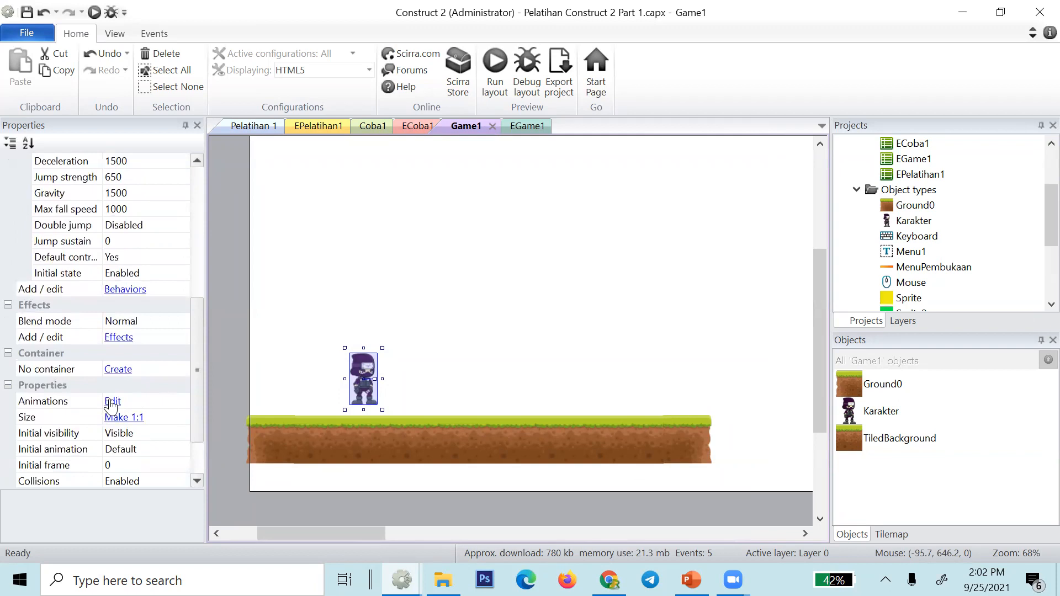
scroll(111, 407, "down", 2)
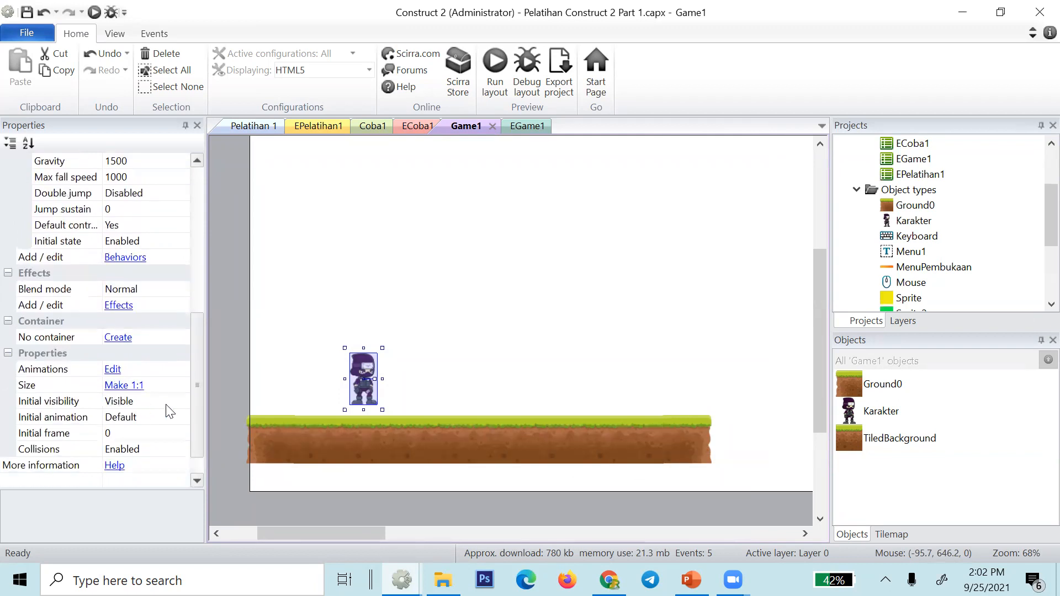
left_click(182, 417)
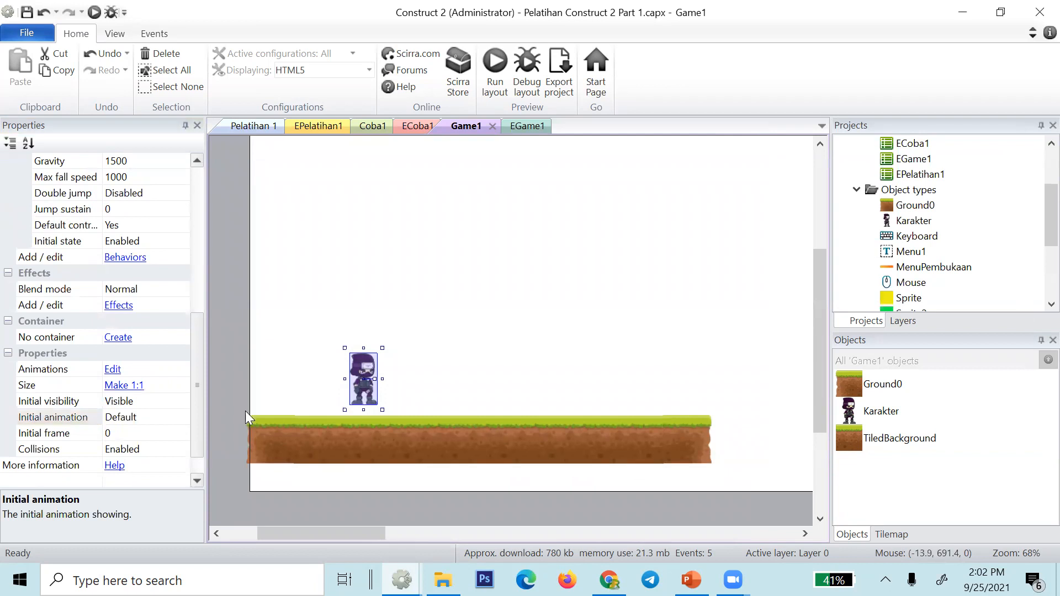
left_click(188, 415)
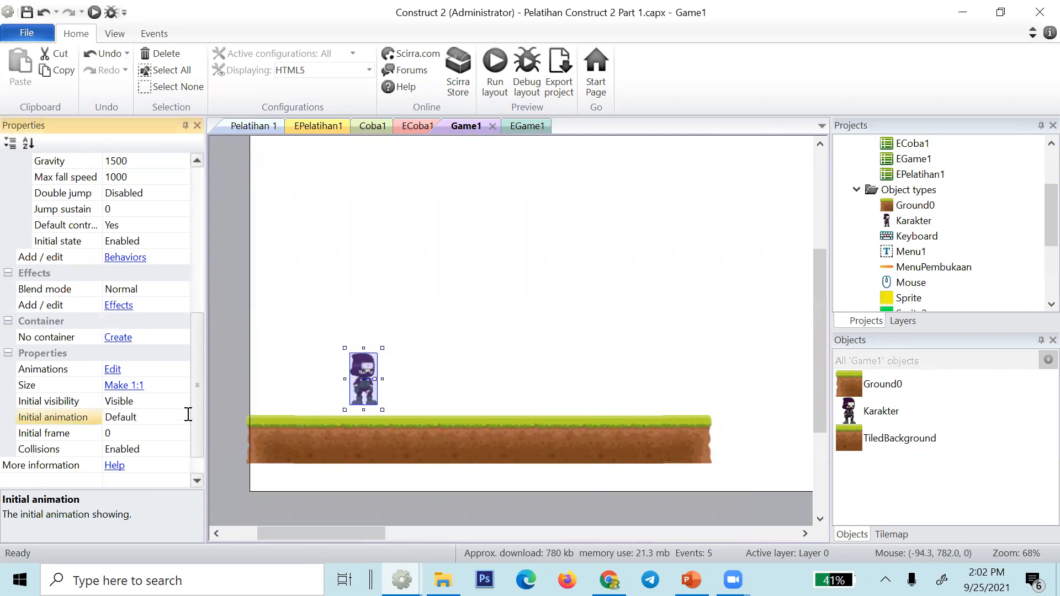
left_click(61, 415)
type("\"")
type("un")
key("Return")
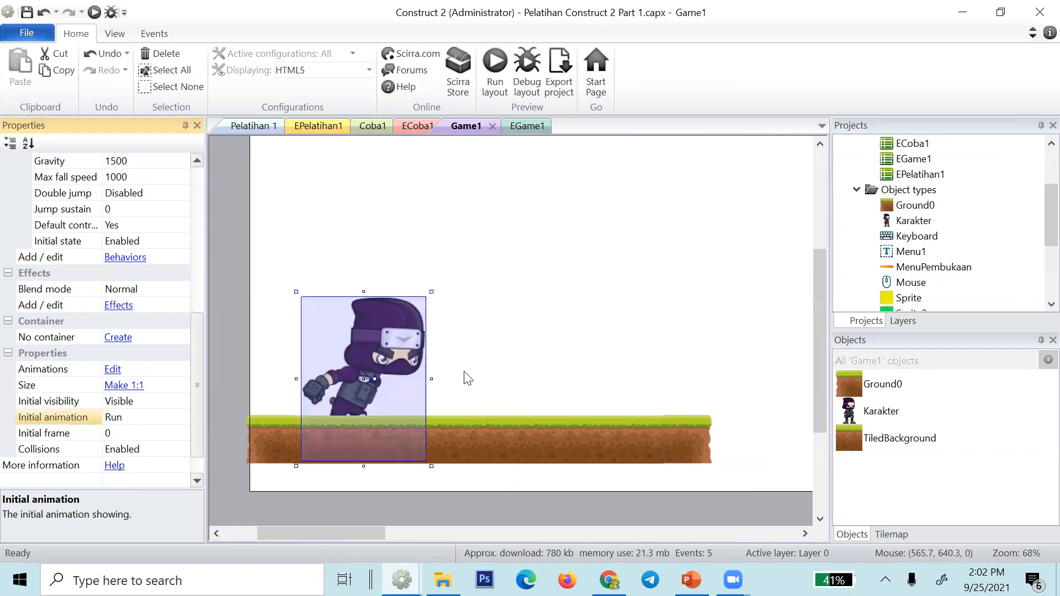
- Move the running ninja up onto the ground and shrink it to roughly its former idle size
left_click(394, 348)
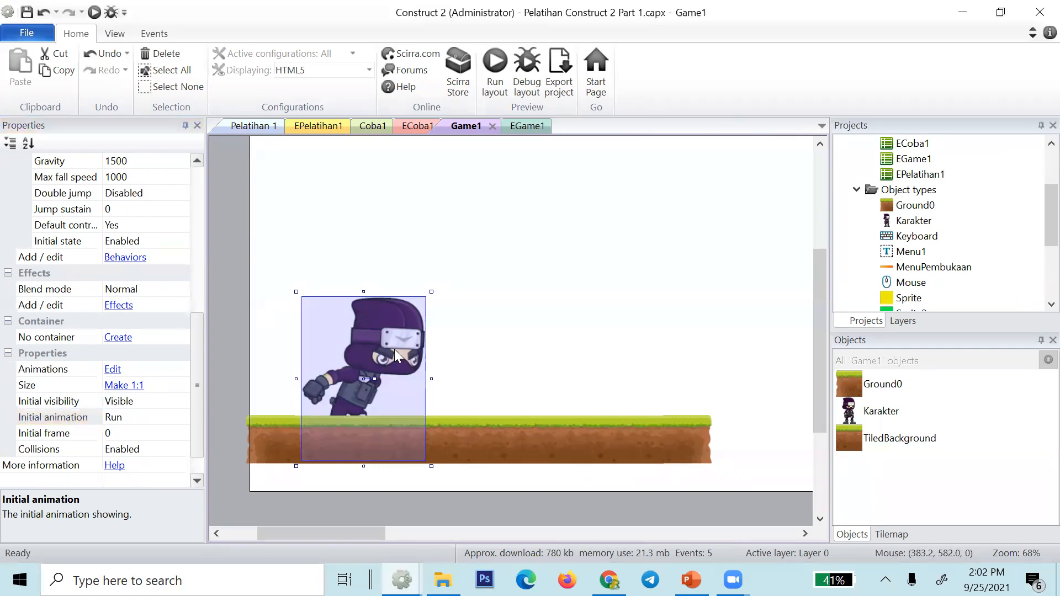
left_click_drag(464, 298, 393, 377)
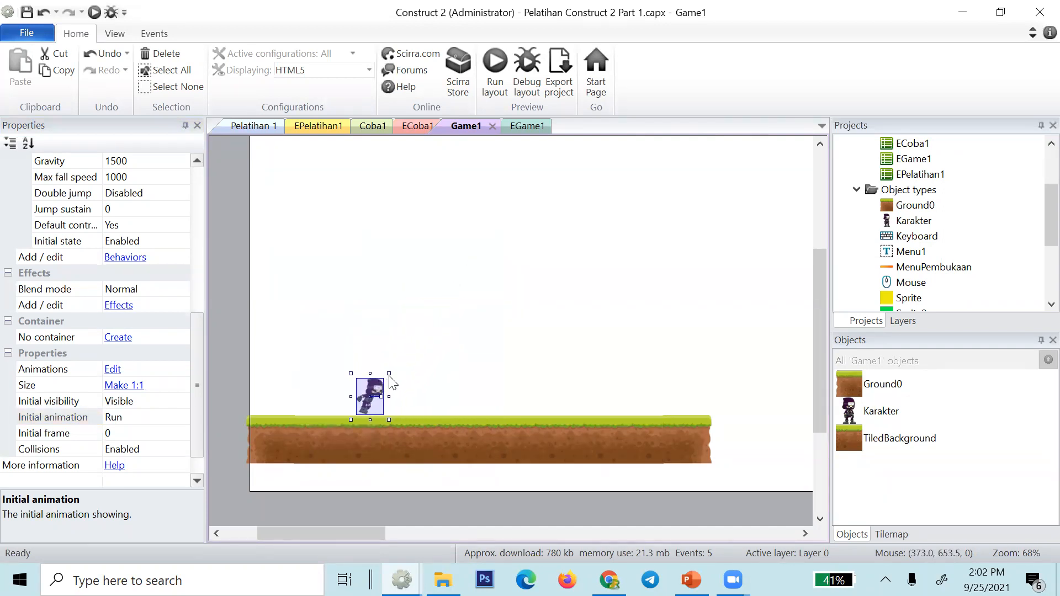
- Try Idle as Karakter's initial animation, then undo that change and the ninja's resizing
left_click(138, 418)
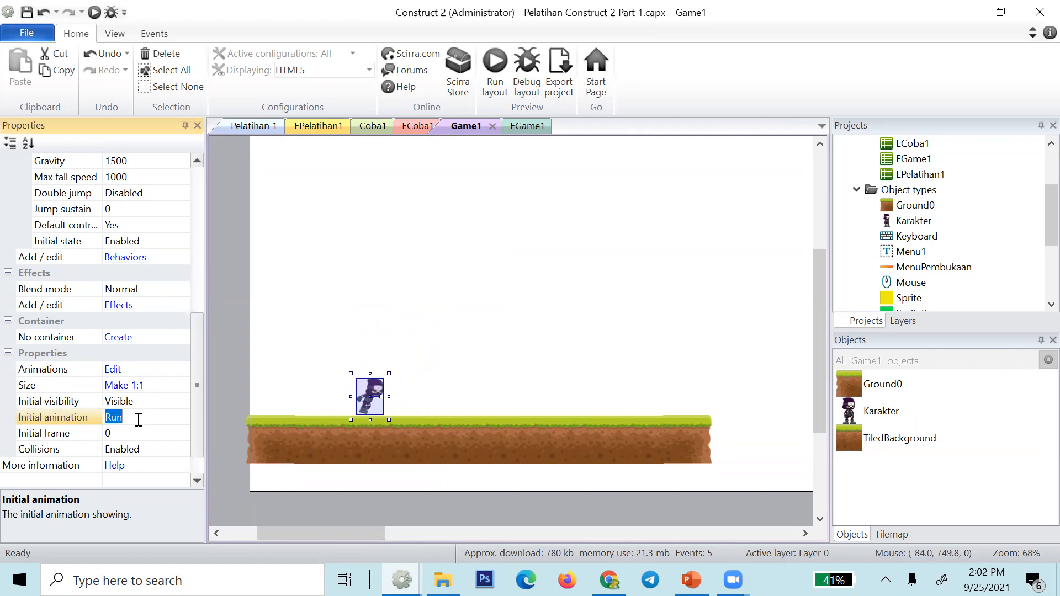
type("Idle")
key("Return")
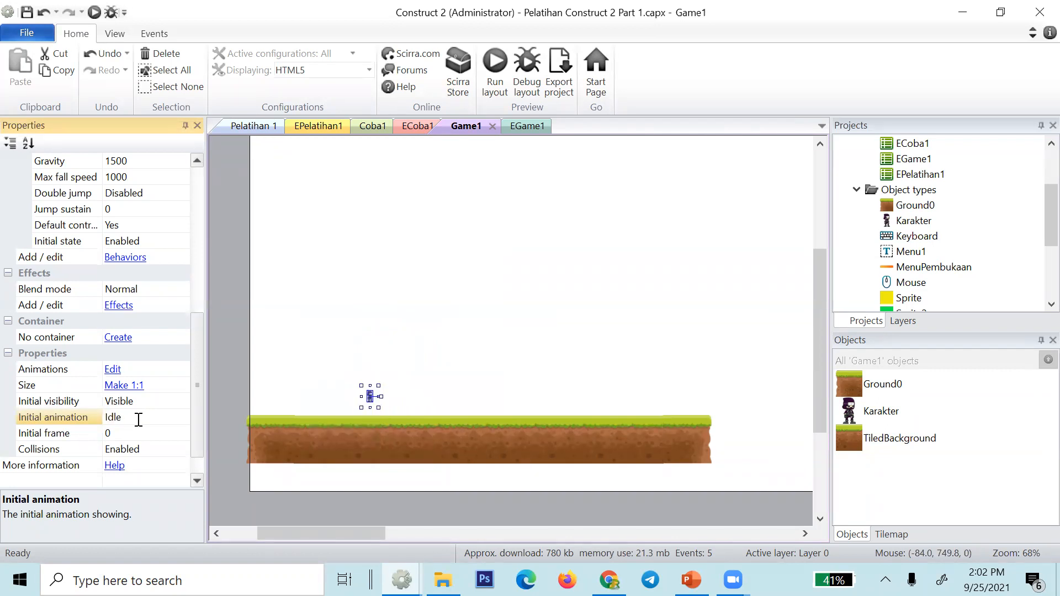
key("ctrl+z")
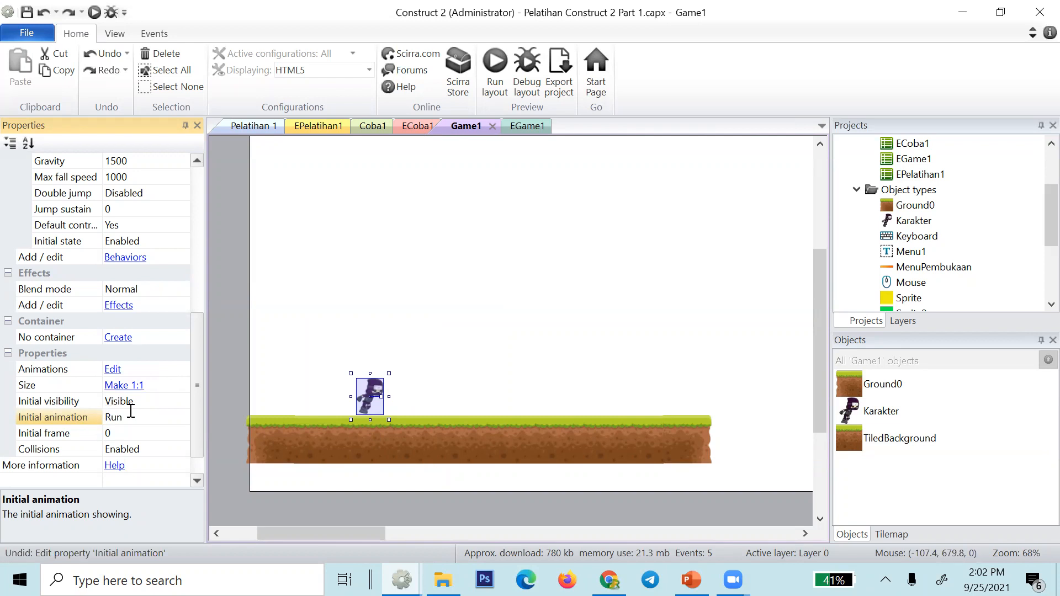
key("ctrl+z")
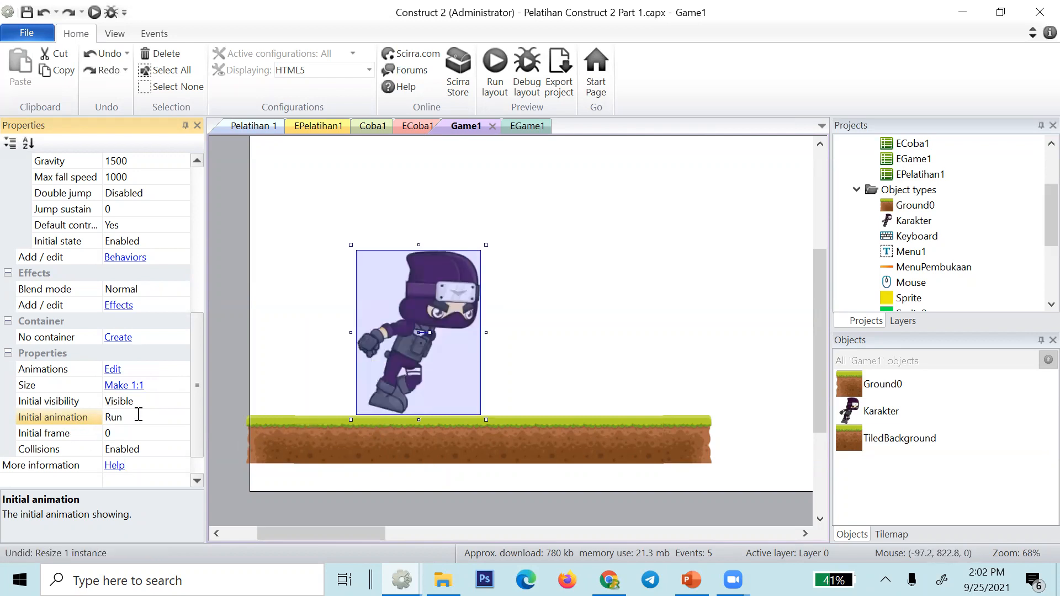
- Set Karakter's initial animation to Idle and lower the ninja so it stands on the grass
left_click_drag(159, 415, 36, 409)
type("Idle")
key("Return")
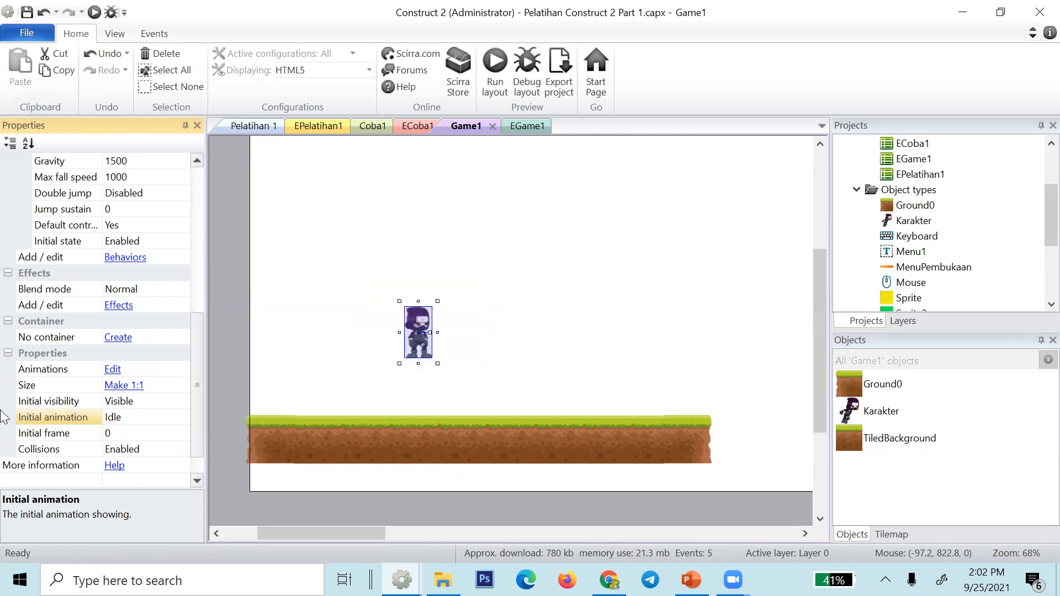
left_click_drag(412, 347, 414, 404)
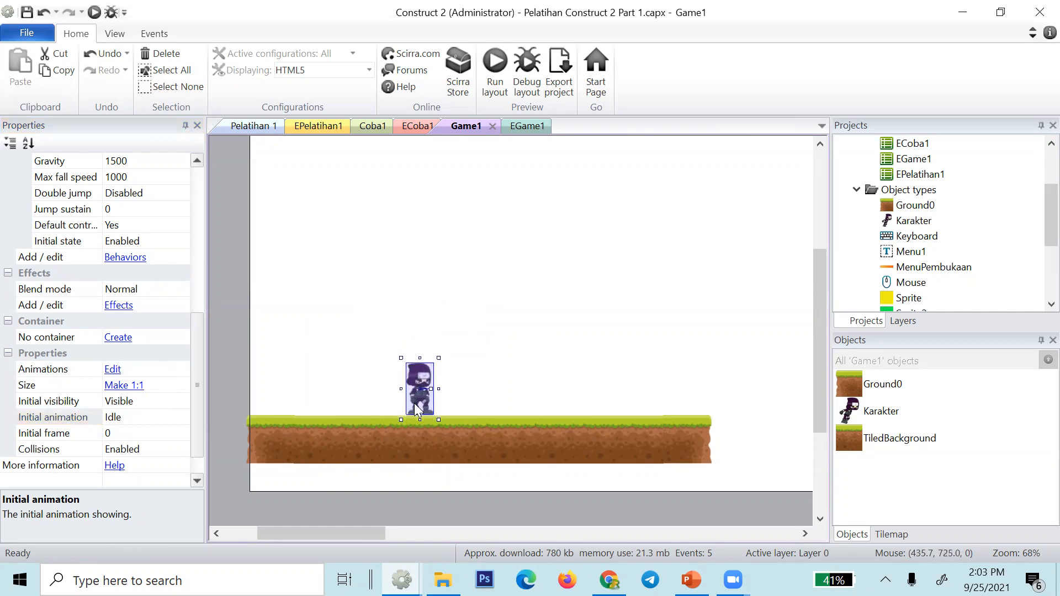
- Check the idle ninja's size and set Karakter's initial animation to Run
left_click(362, 506)
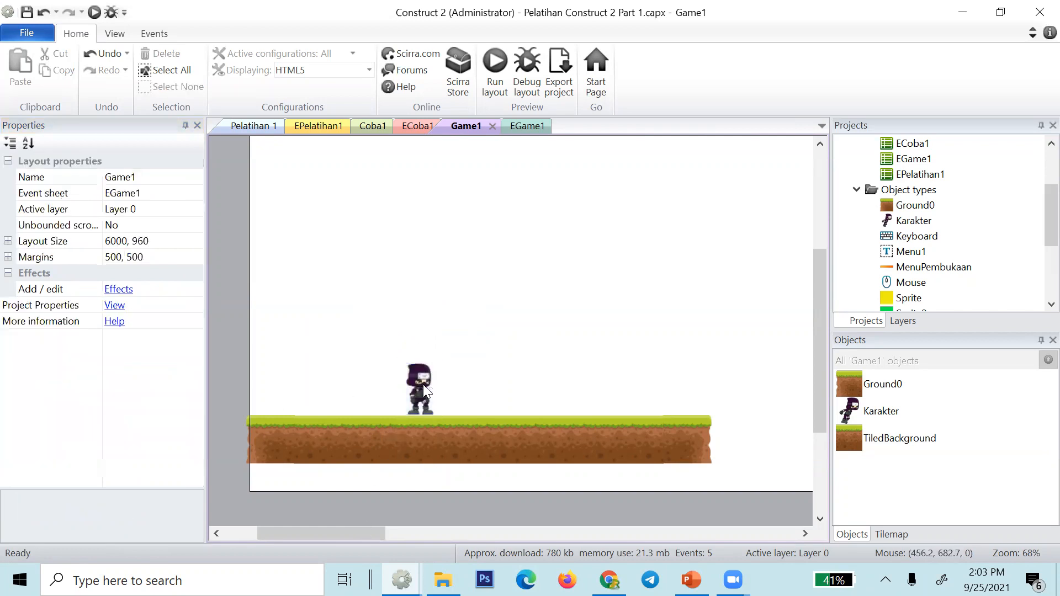
left_click(423, 381)
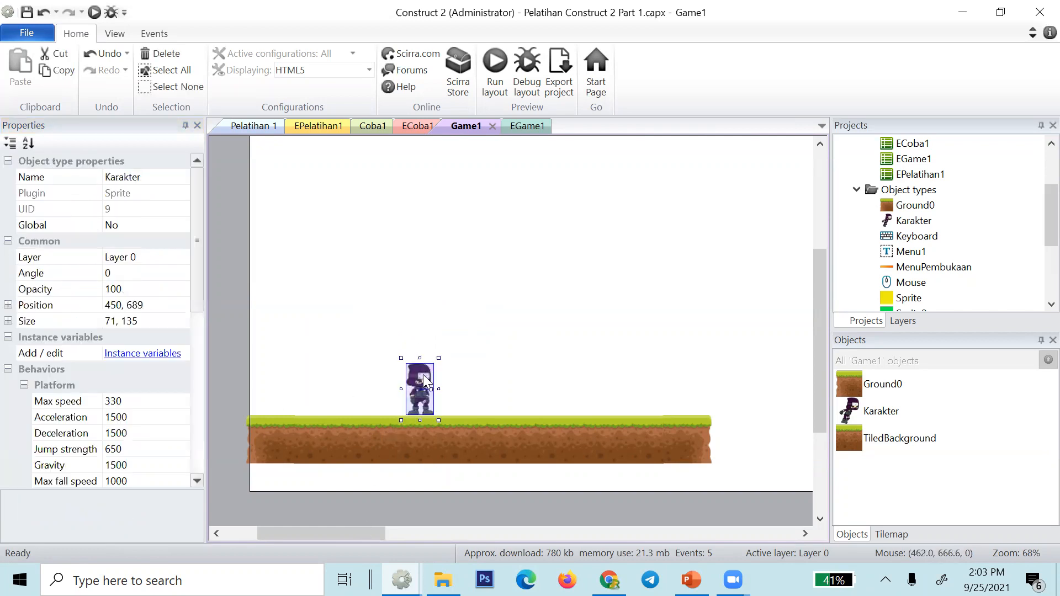
left_click(139, 321)
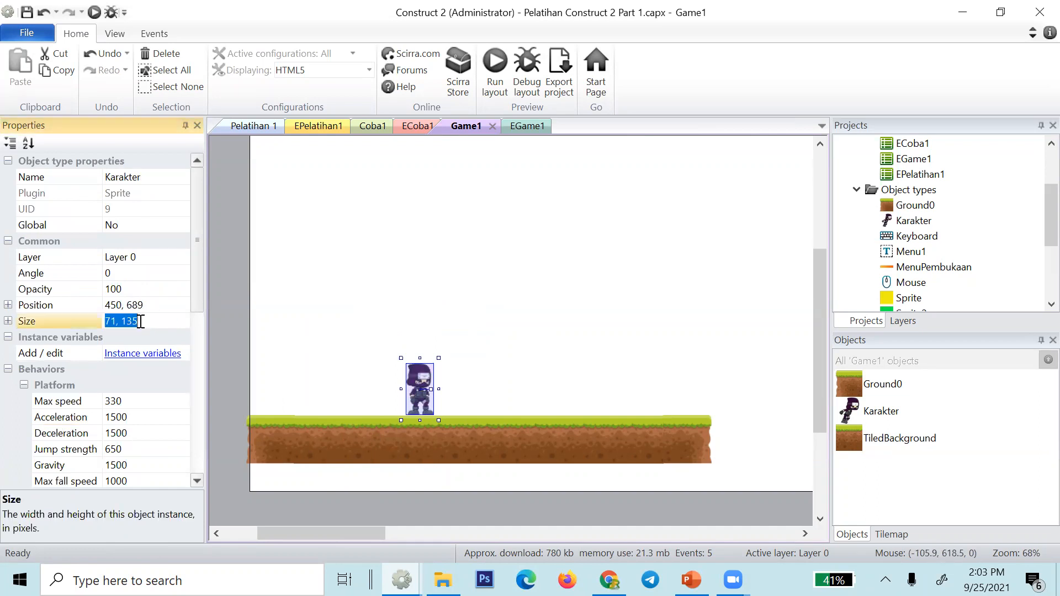
left_click(431, 381)
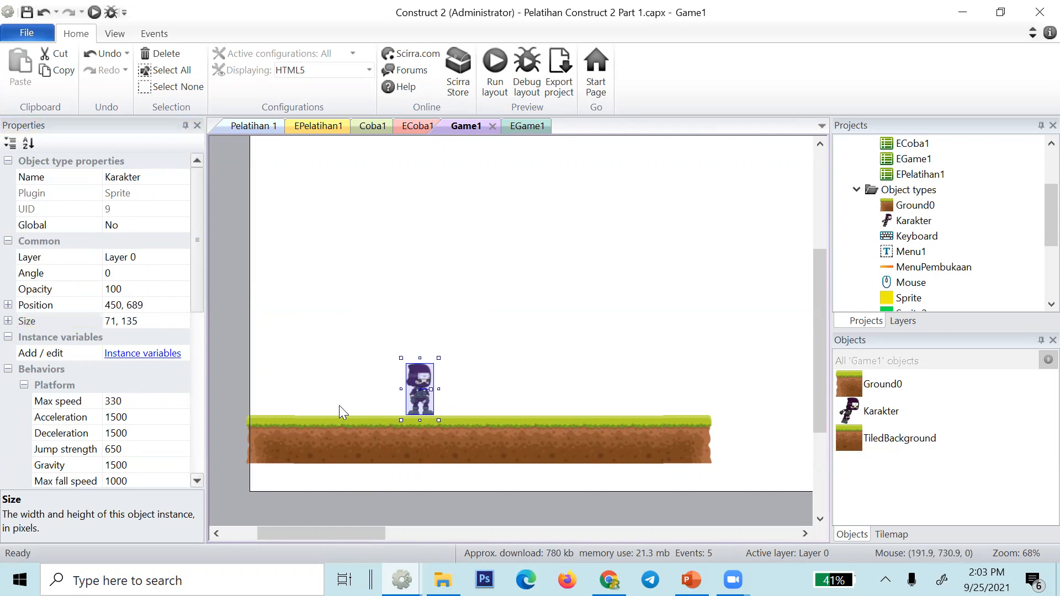
scroll(131, 390, "down", 1)
scroll(131, 391, "down", 4)
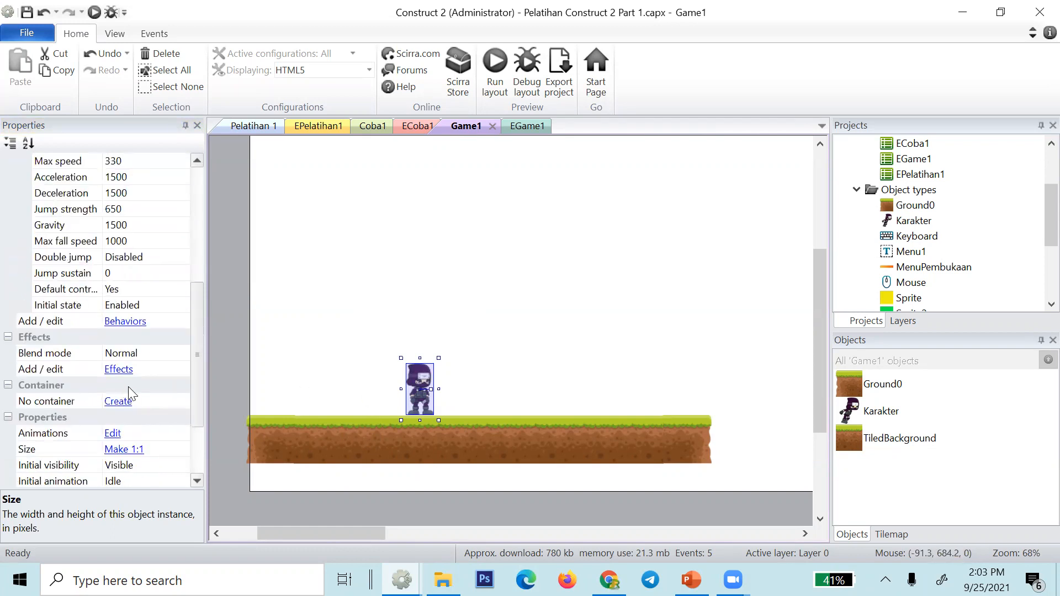
key("alt+Tab")
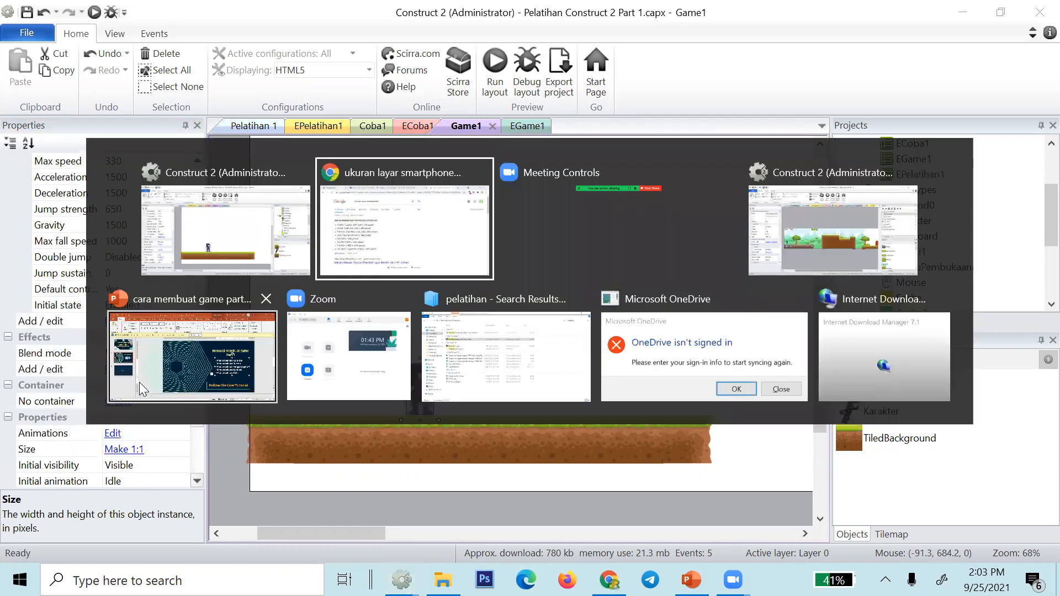
key("alt+Tab")
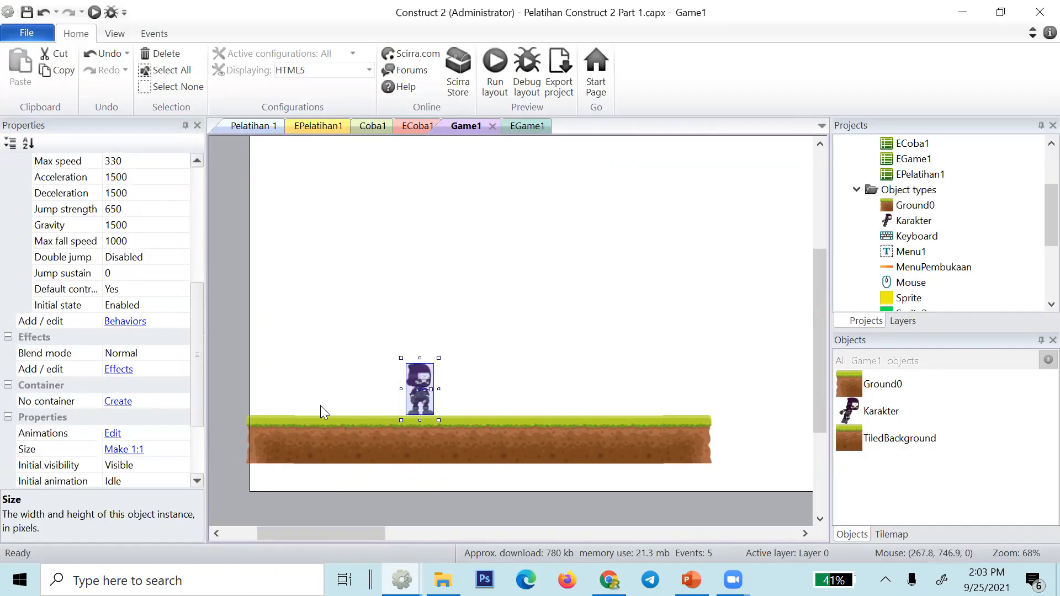
scroll(191, 398, "down", 2)
left_click(158, 402)
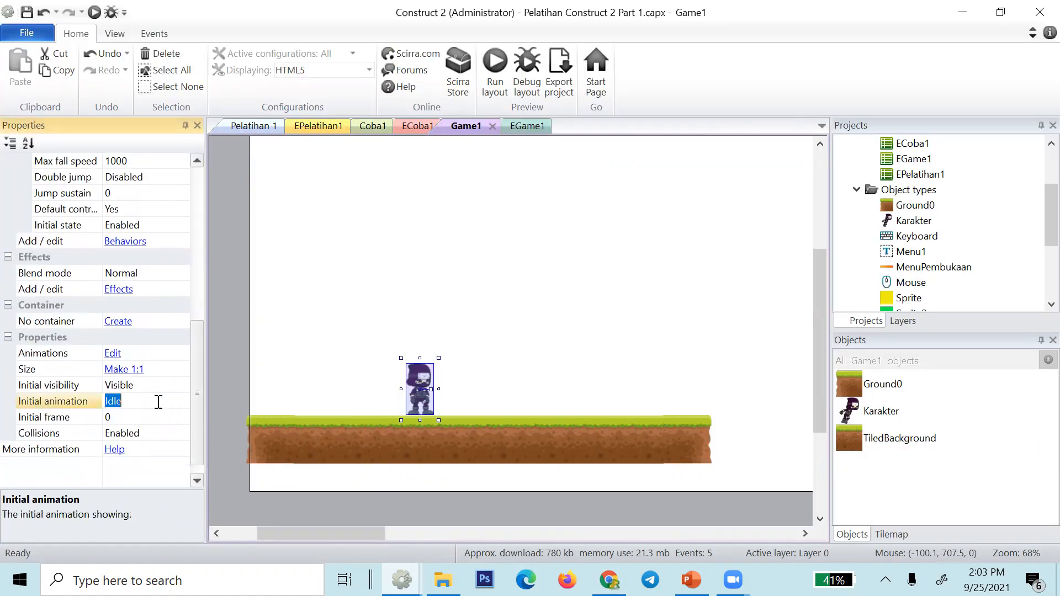
type("Run")
key("Return")
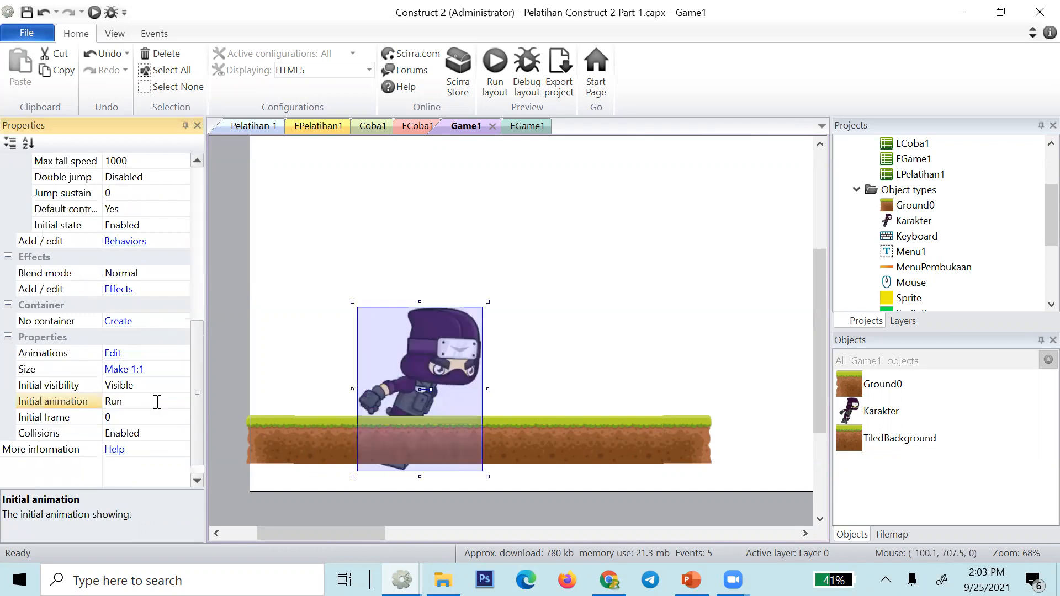
scroll(142, 401, "up", 3)
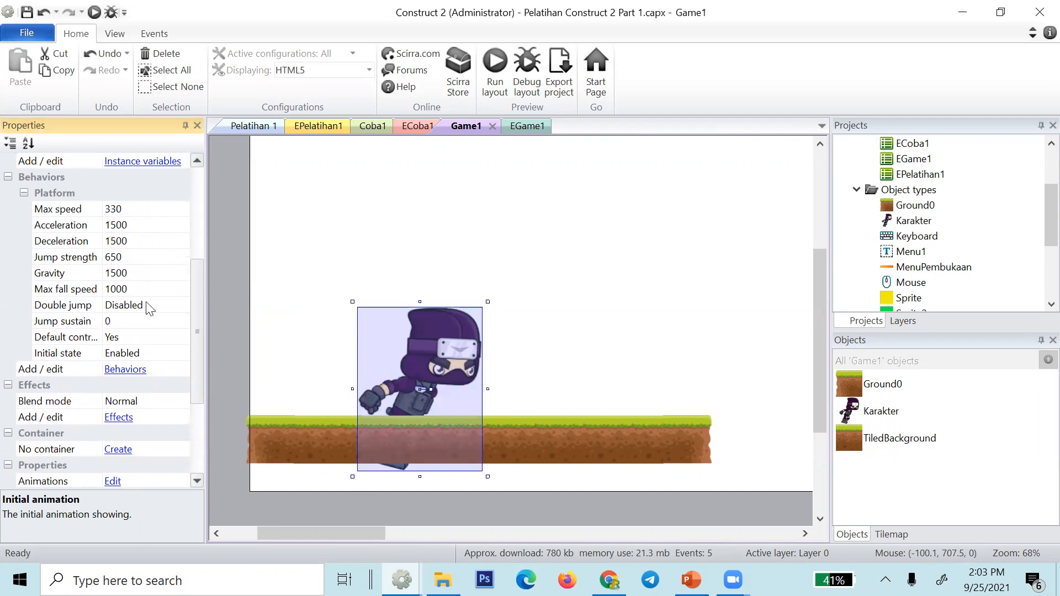
scroll(149, 306, "up", 3)
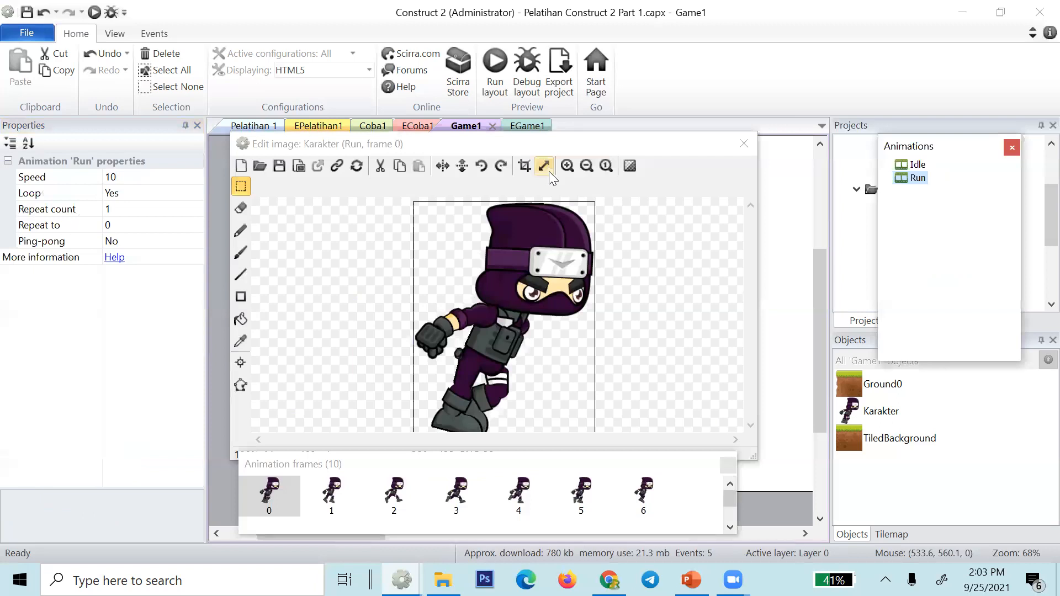
left_click(544, 167)
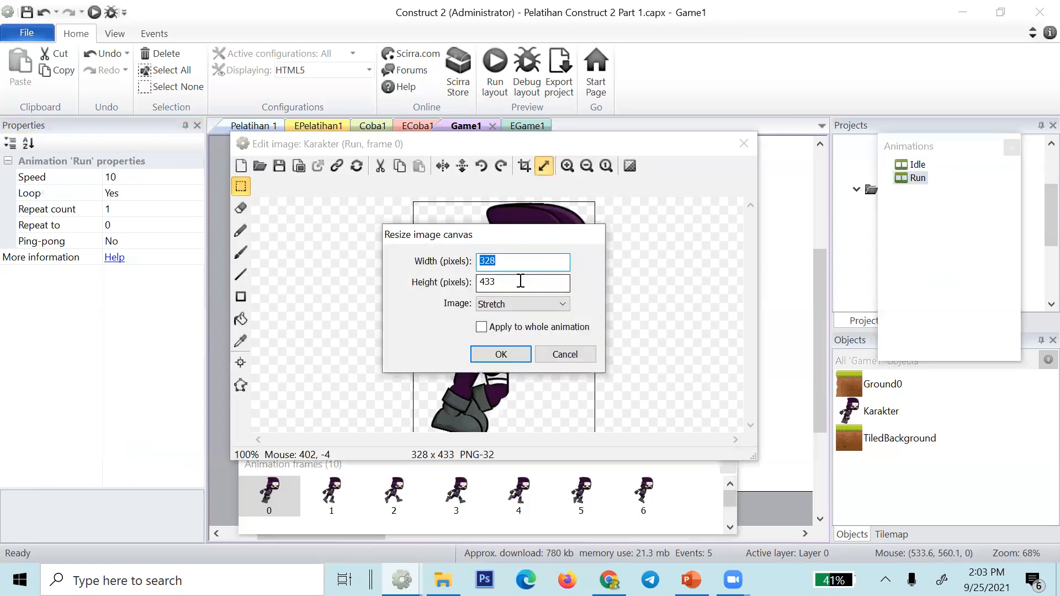
left_click(564, 355)
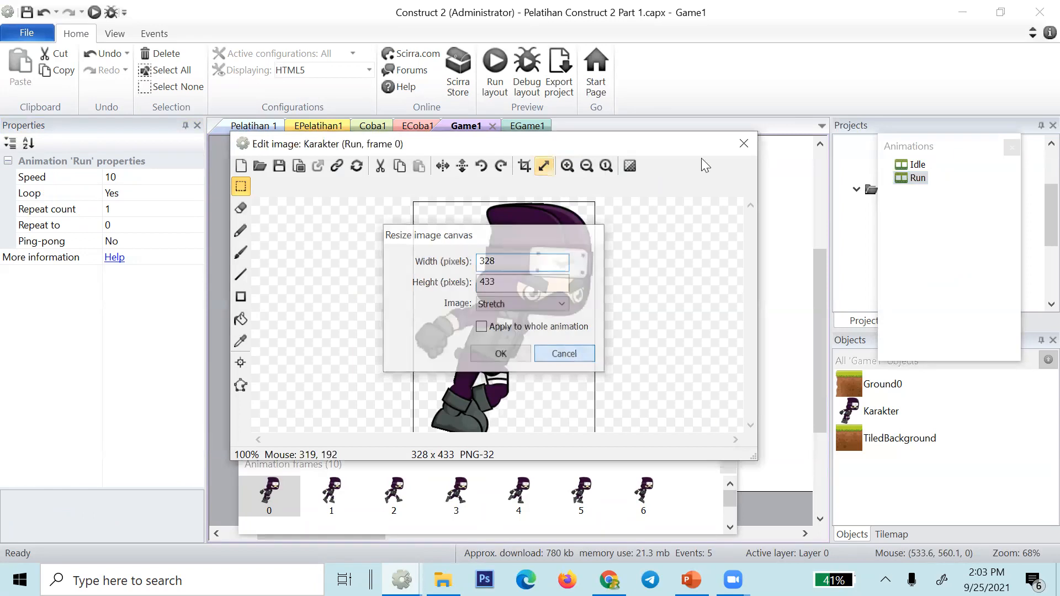
left_click(744, 144)
- Move the running ninja onto the grass near the layout's left edge and shrink it to about 103 by 136 pixels
left_click_drag(442, 358, 353, 302)
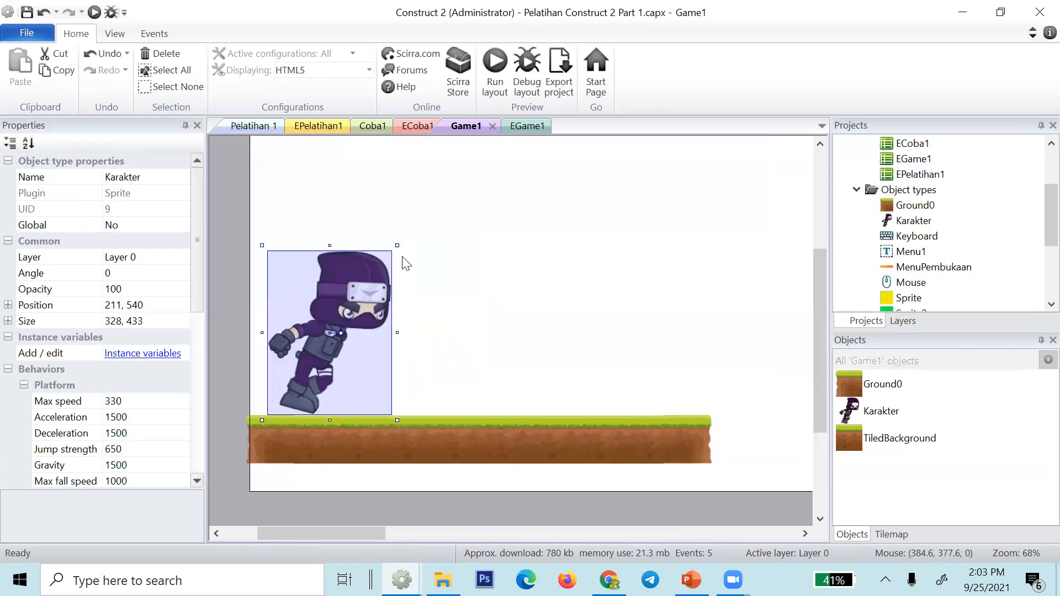
left_click(150, 321)
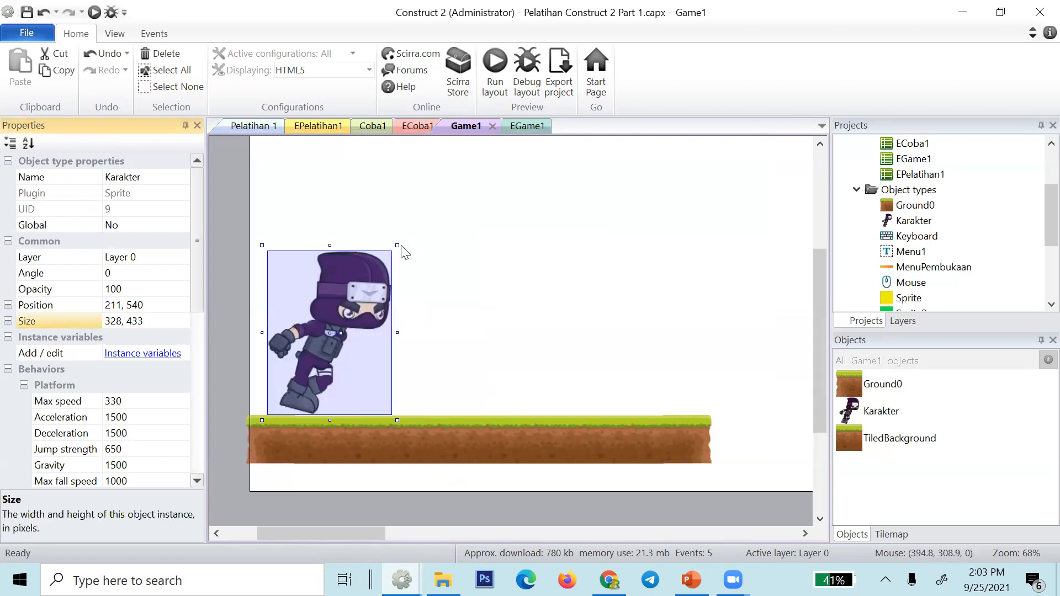
left_click_drag(397, 246, 307, 353)
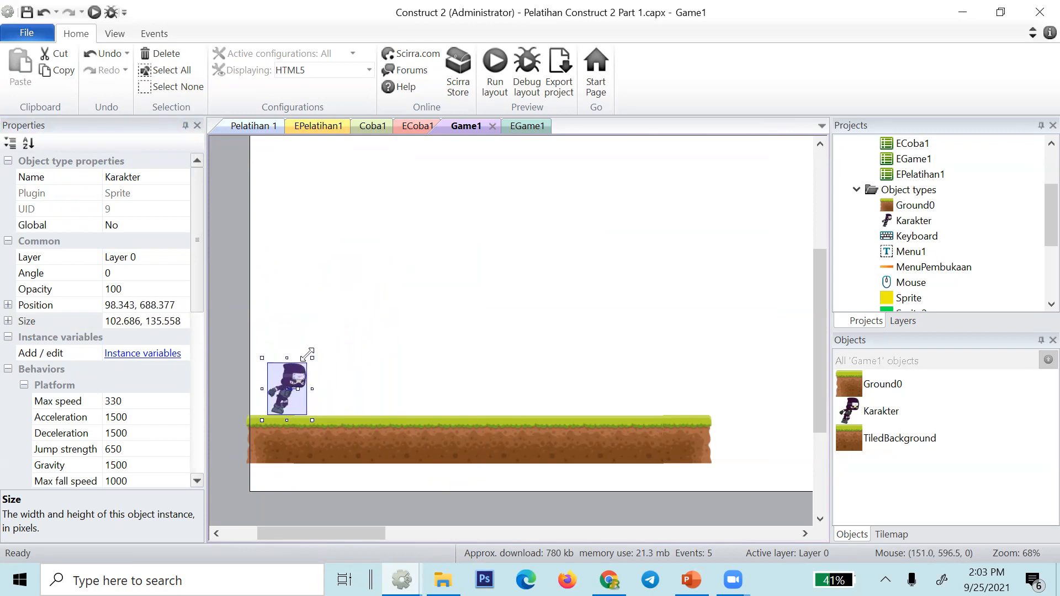
- Round the running ninja's size to 102, 135
left_click(179, 321)
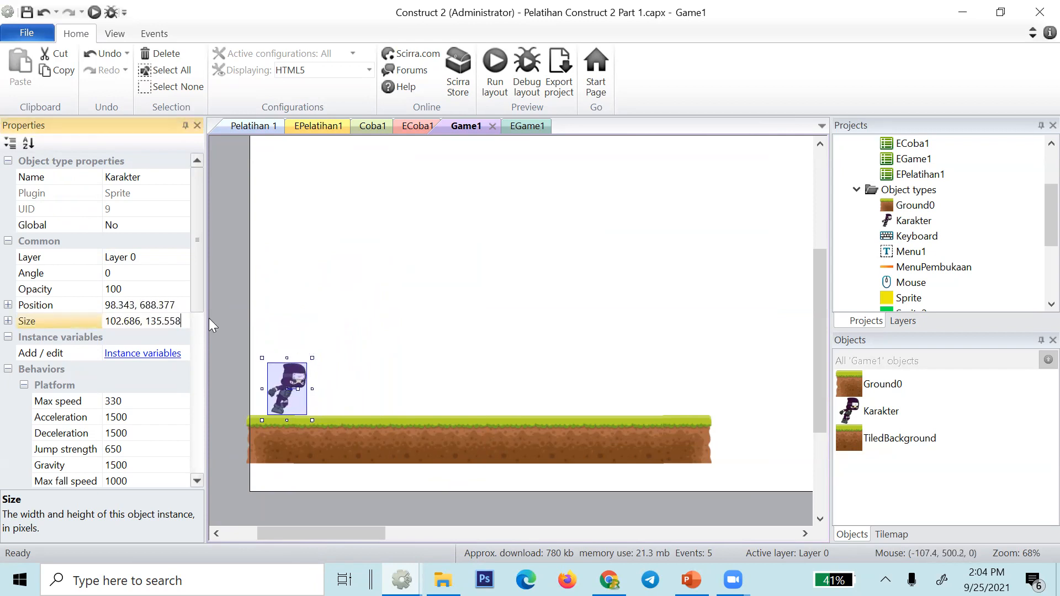
key("BackSpace")
key("BackSpace")
key("BackSpace")
key("BackSpace")
left_click(137, 321)
left_click(140, 321)
key("BackSpace")
key("BackSpace")
key("BackSpace")
key("BackSpace")
left_click(280, 396)
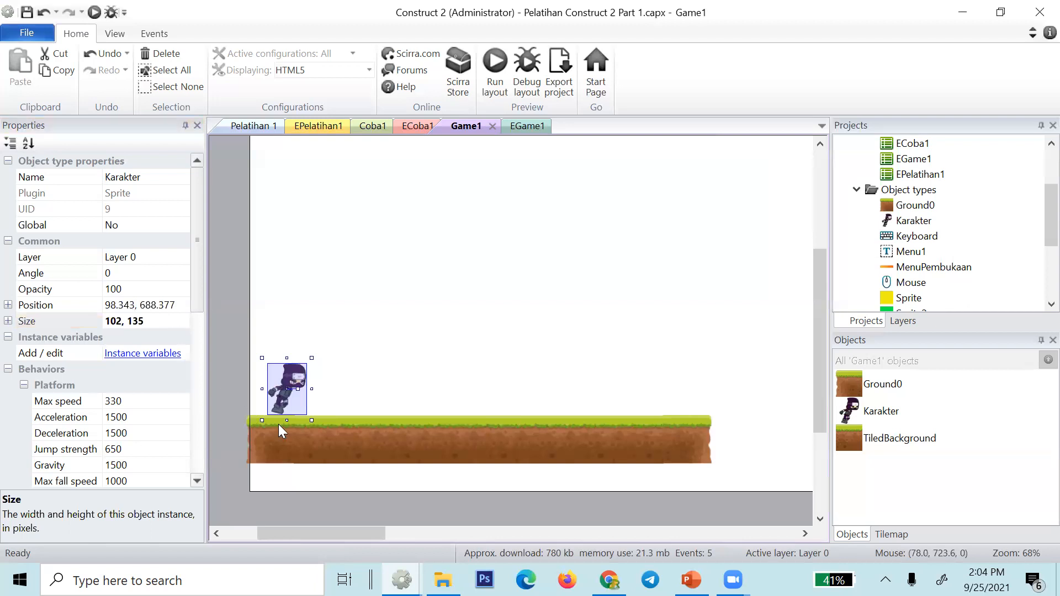
- Resize the image canvas of Karakter's Run animation to 102 by 135 pixels with Stretch, applied to the whole animation
double_click(292, 388)
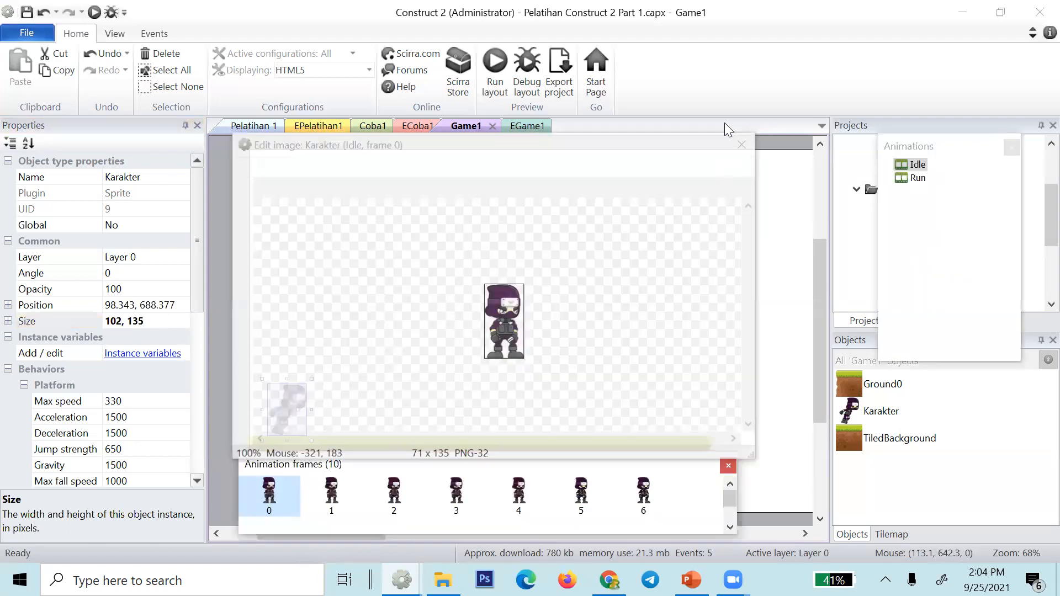
left_click(916, 178)
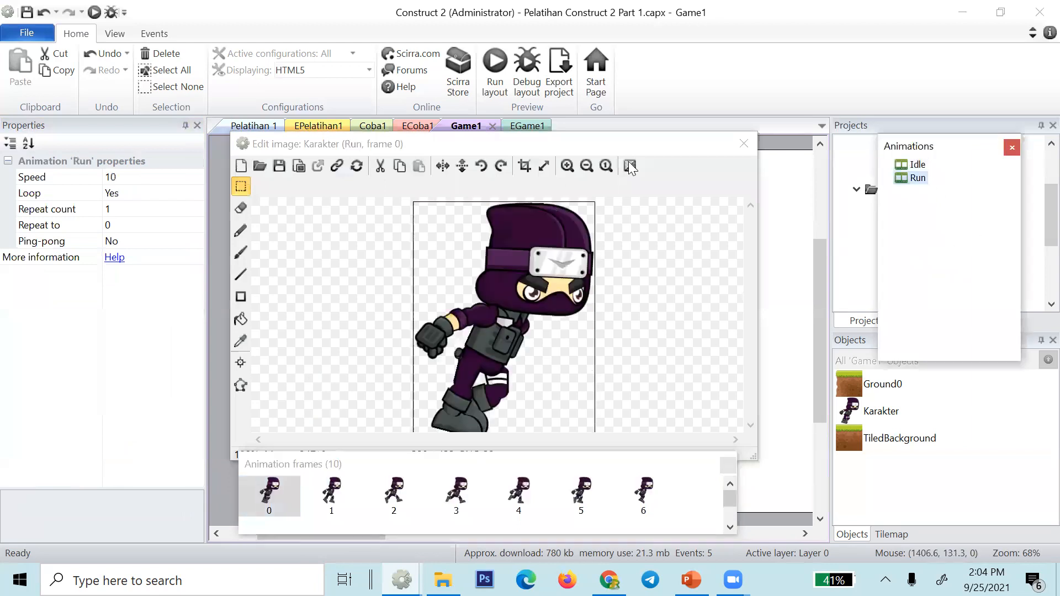
left_click(545, 166)
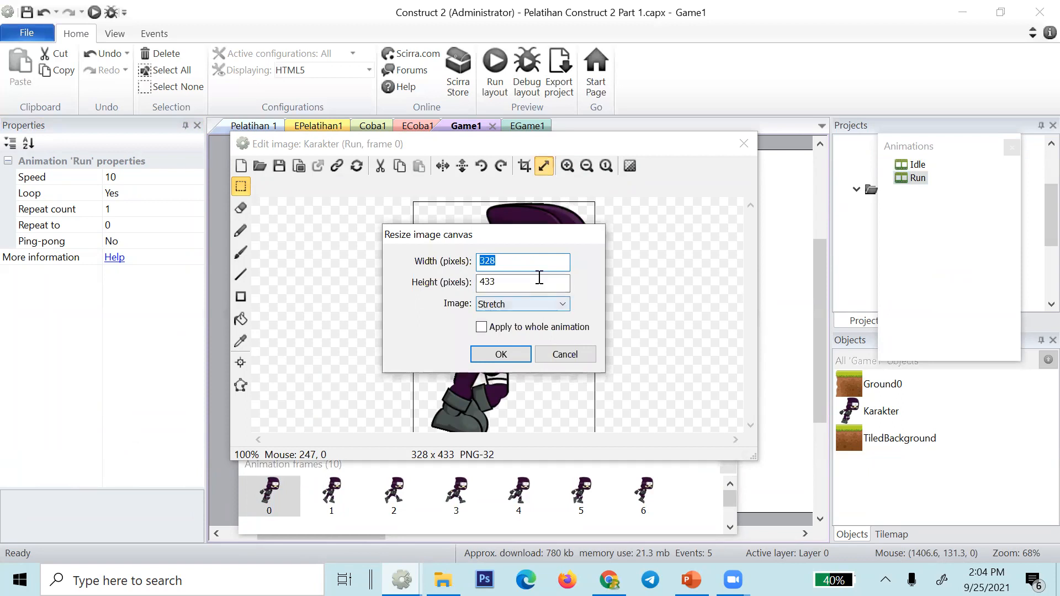
key("Tab")
type("135")
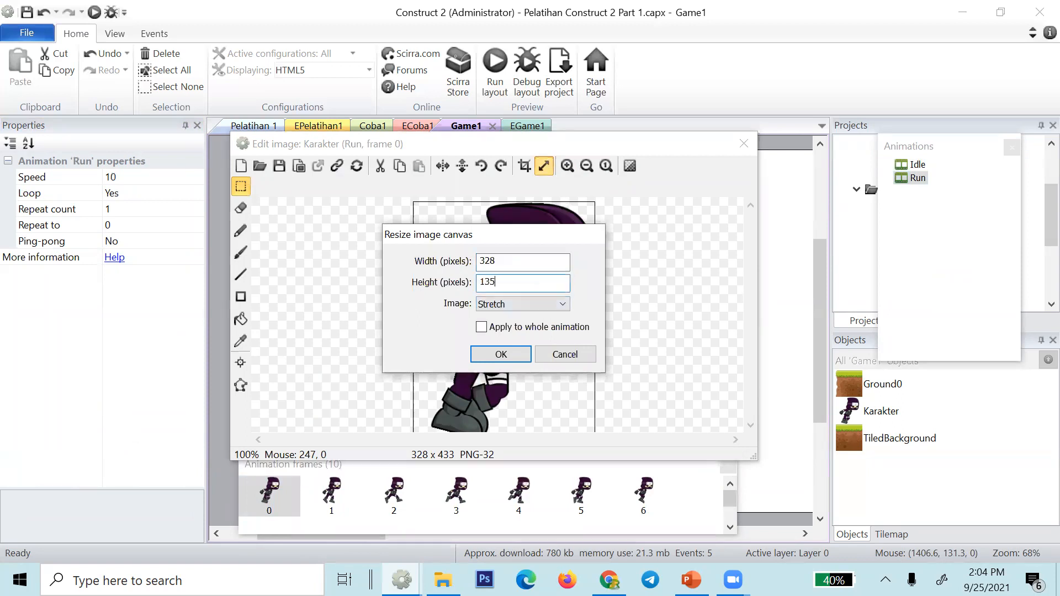
type("102")
left_click(483, 328)
left_click(482, 327)
left_click(498, 354)
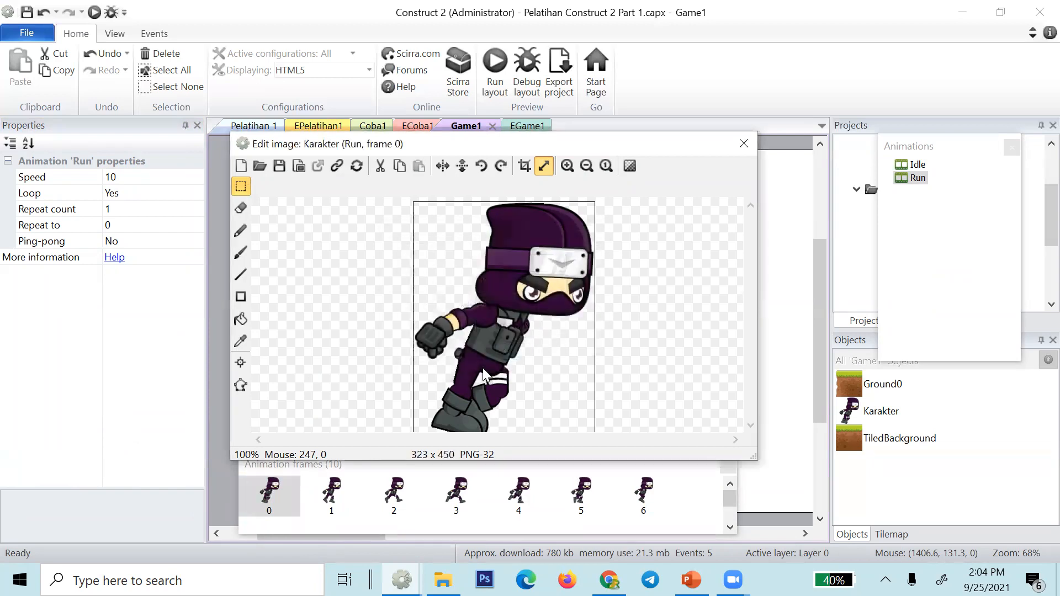
- Examine the resized Run animation frames from 0 to 4 for consistent size and pose
left_click(329, 493)
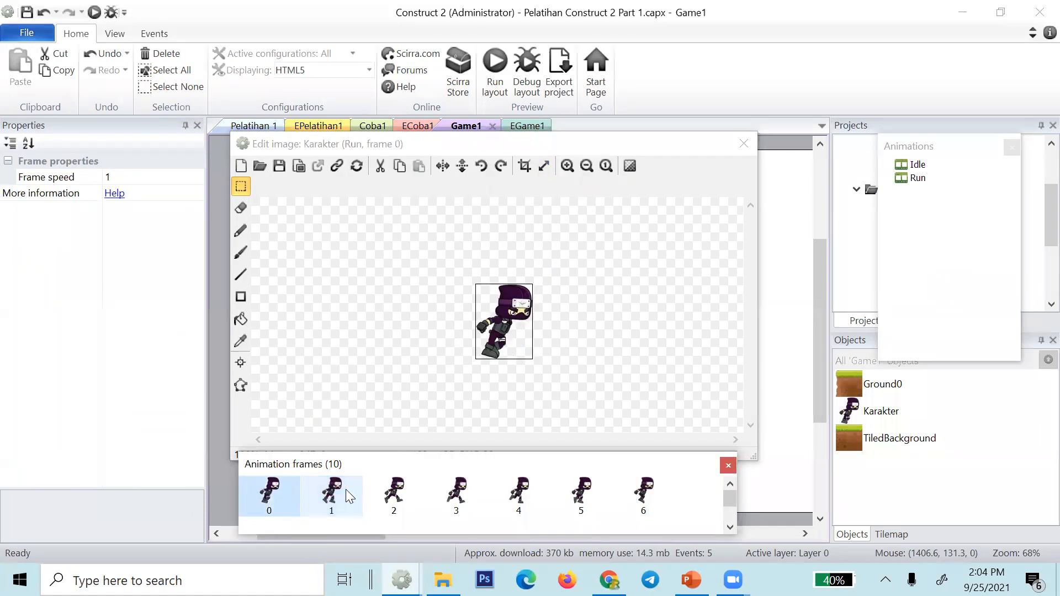
left_click(393, 491)
left_click(455, 497)
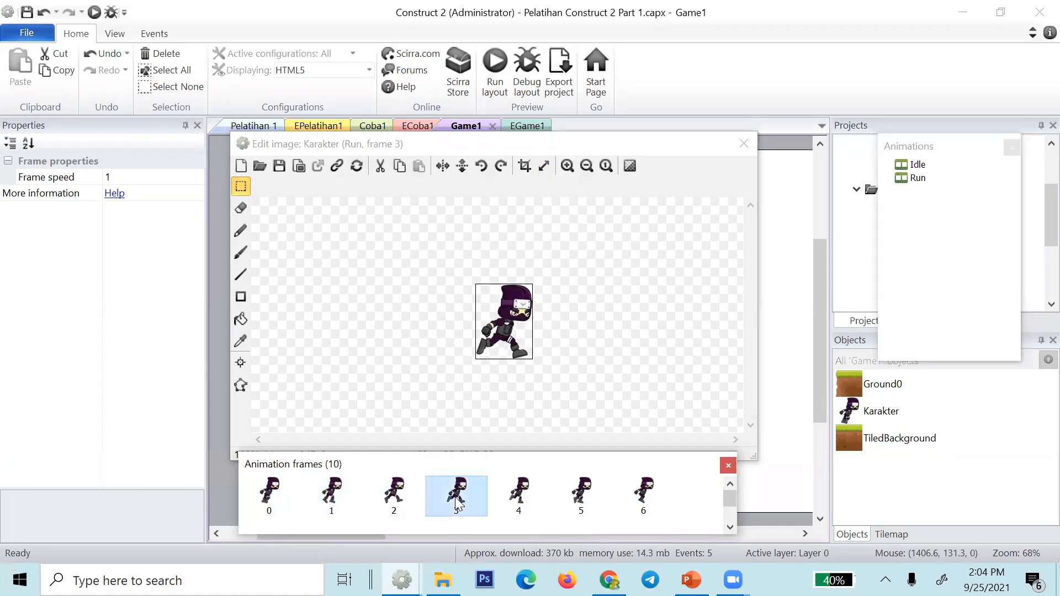
left_click(500, 500)
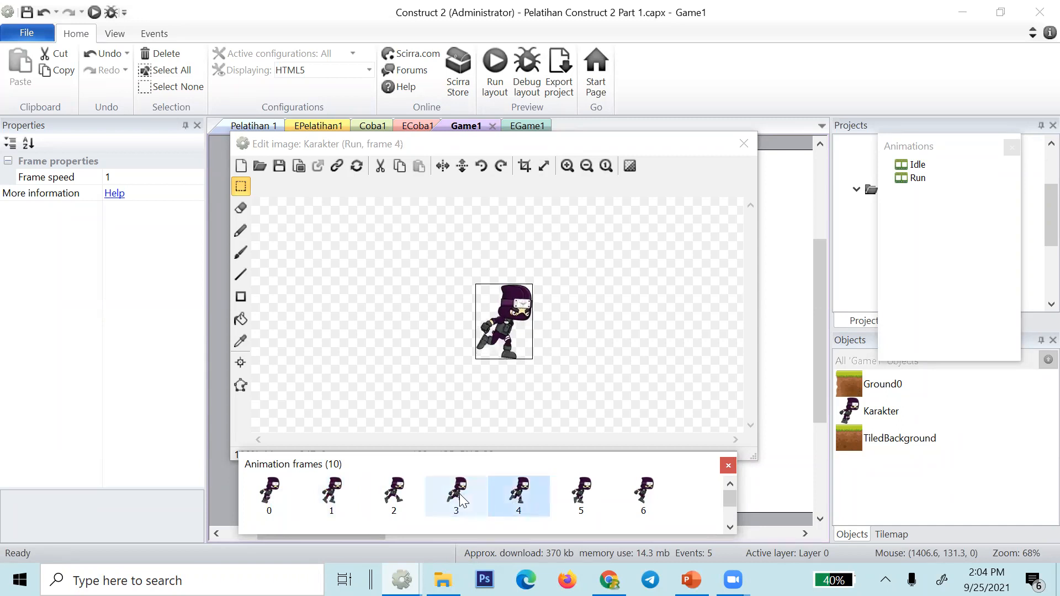
left_click(459, 494)
left_click(505, 491)
left_click(458, 492)
left_click(389, 492)
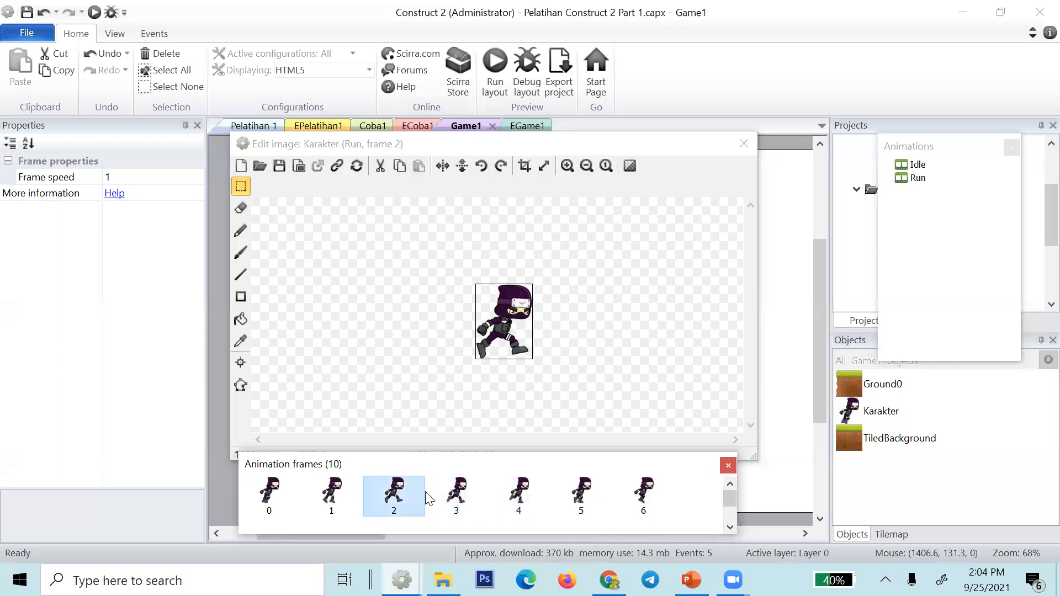
left_click(327, 486)
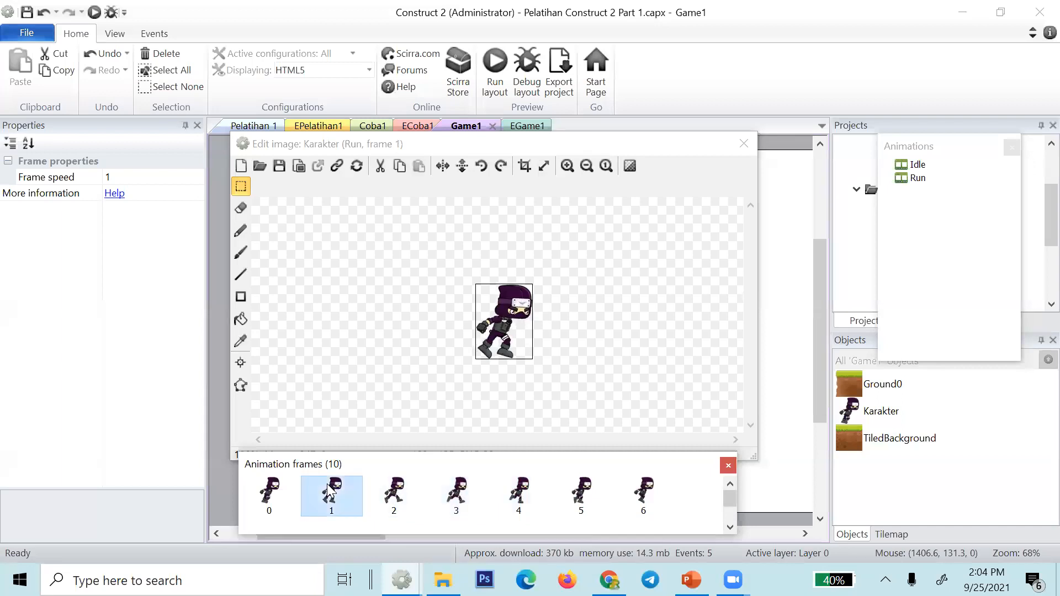
left_click(275, 490)
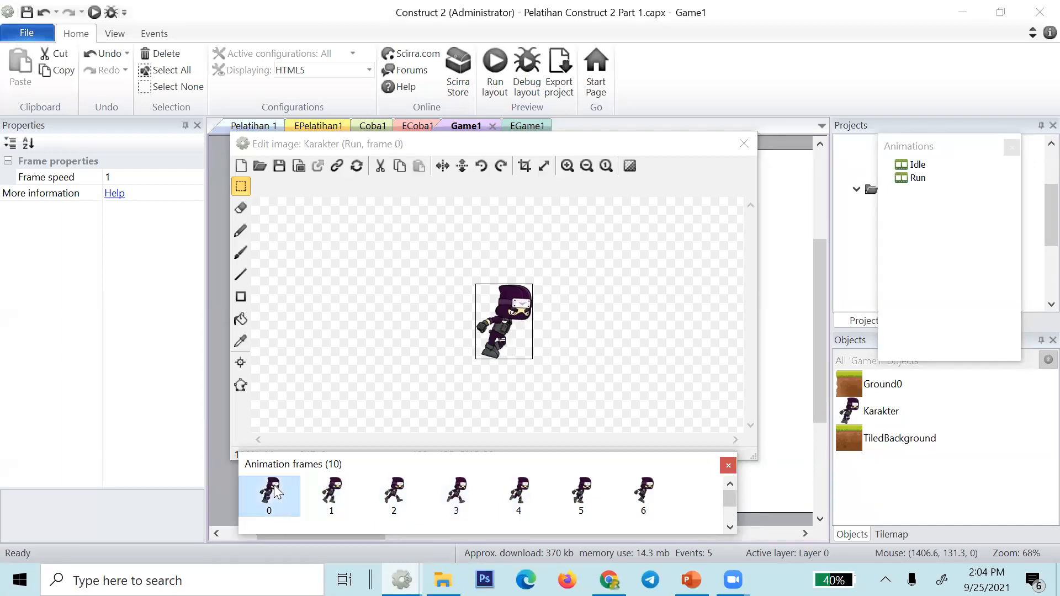
left_click(343, 486)
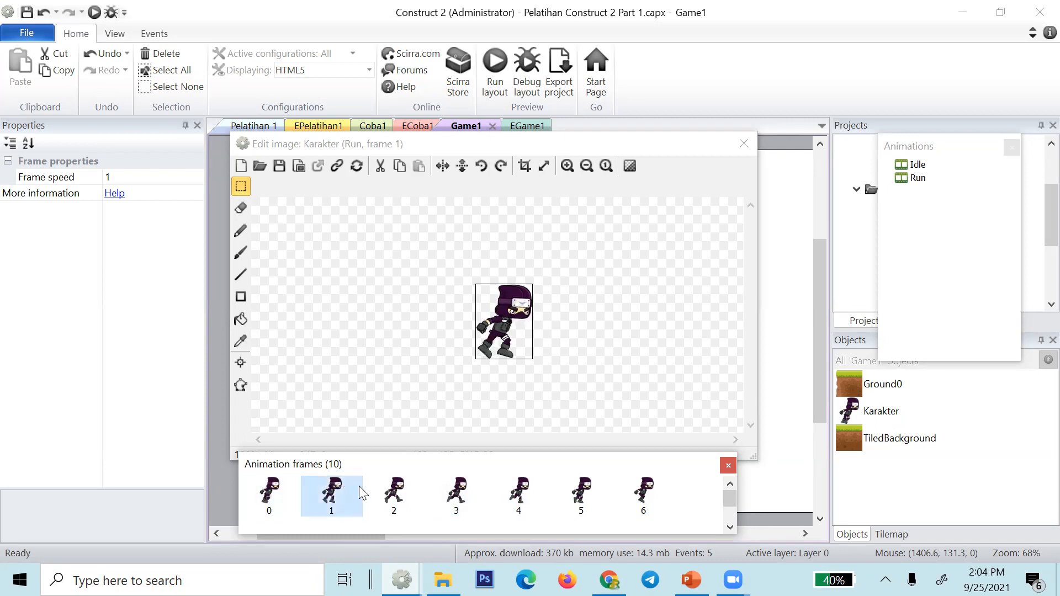
left_click(390, 488)
left_click(290, 486)
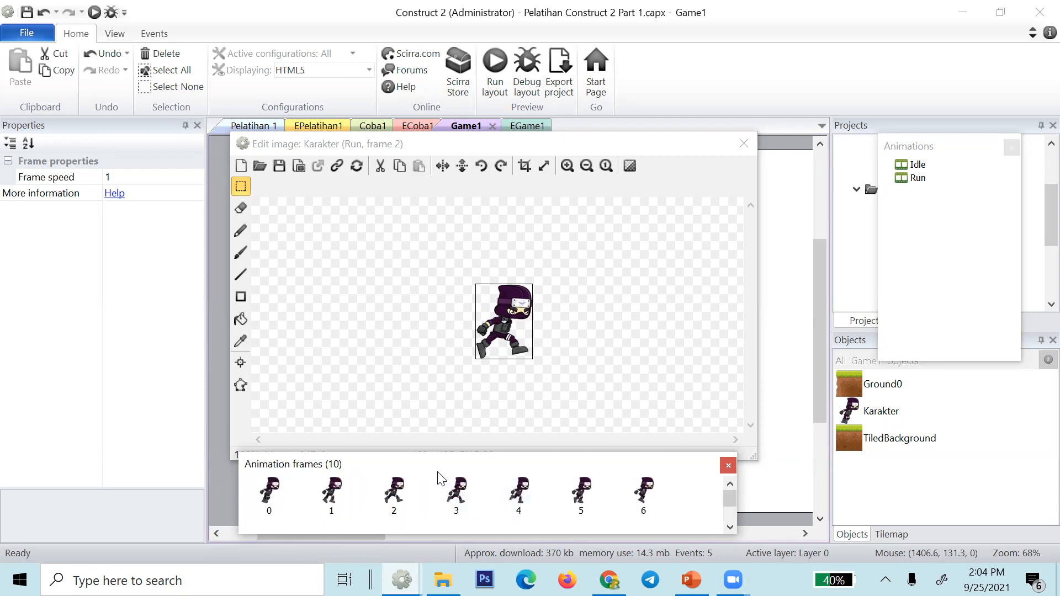
- Try rotating Run frame 2 counter-clockwise, turn it back, and close the image editor
left_click(481, 166)
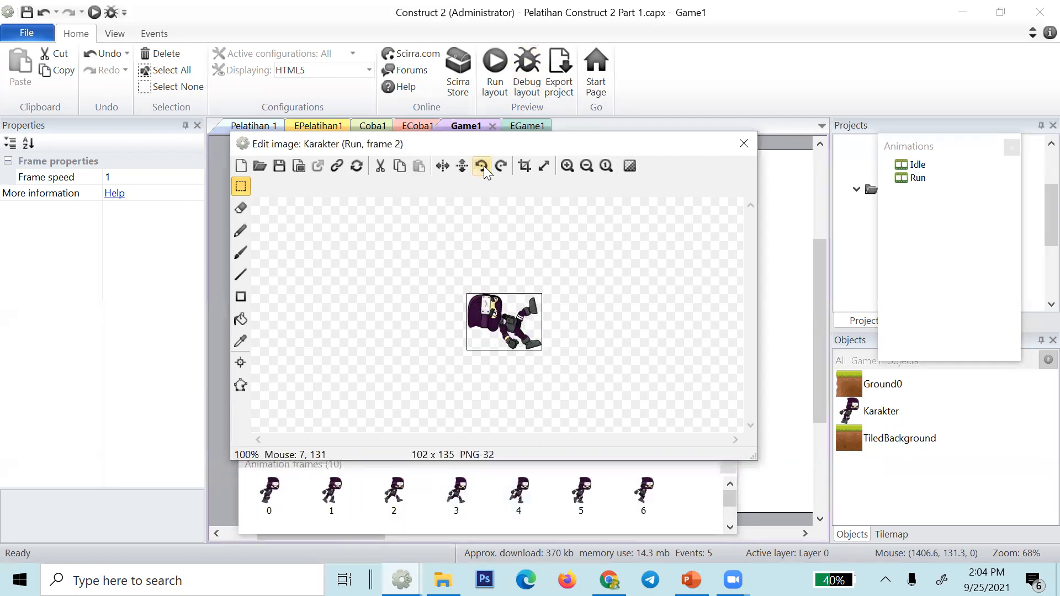
left_click(500, 165)
left_click(360, 505)
left_click(330, 495)
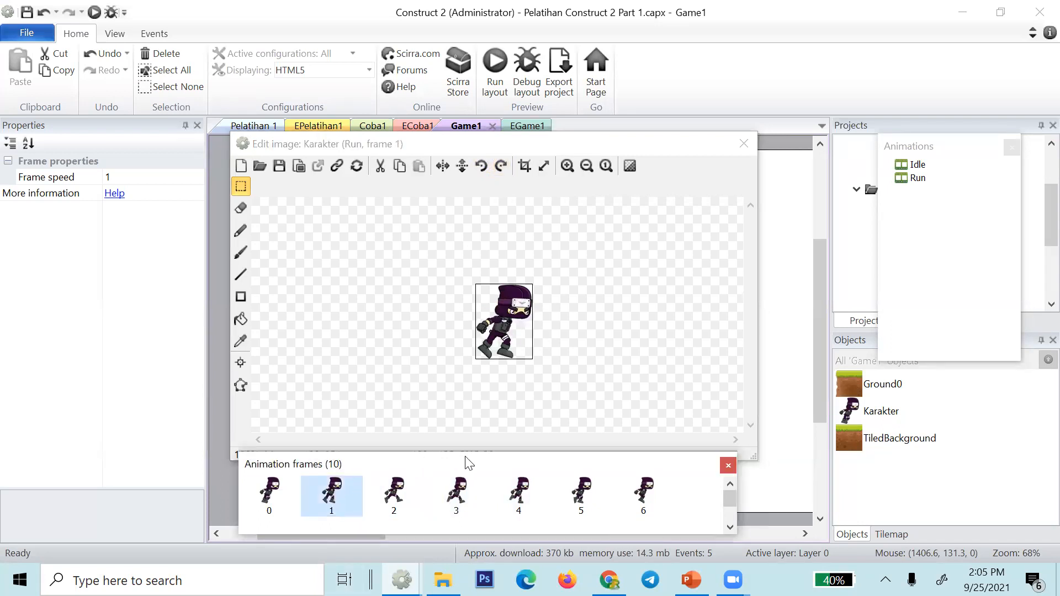
left_click(742, 144)
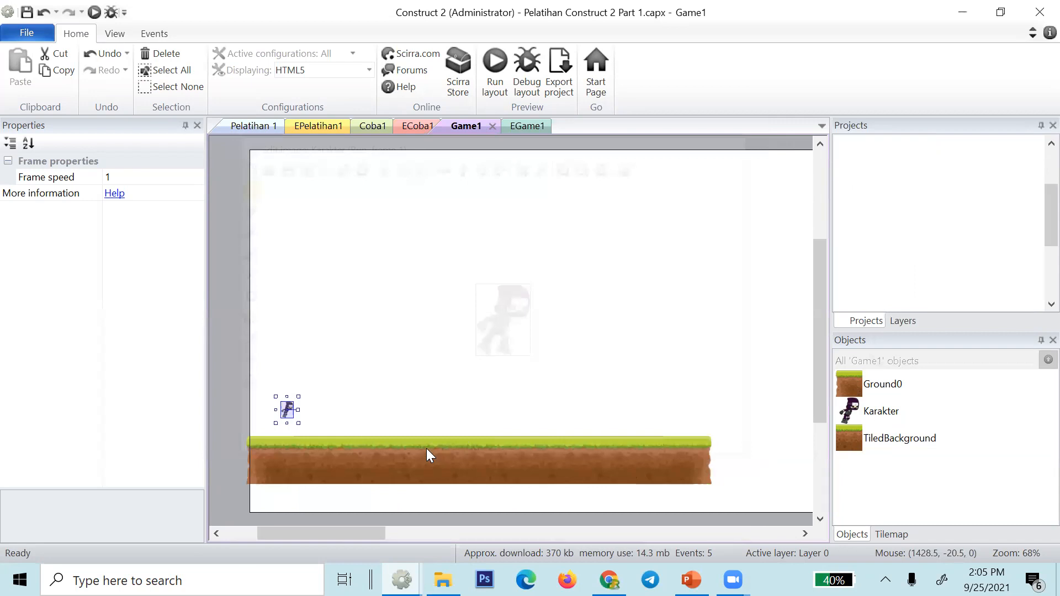
scroll(130, 424, "down", 4)
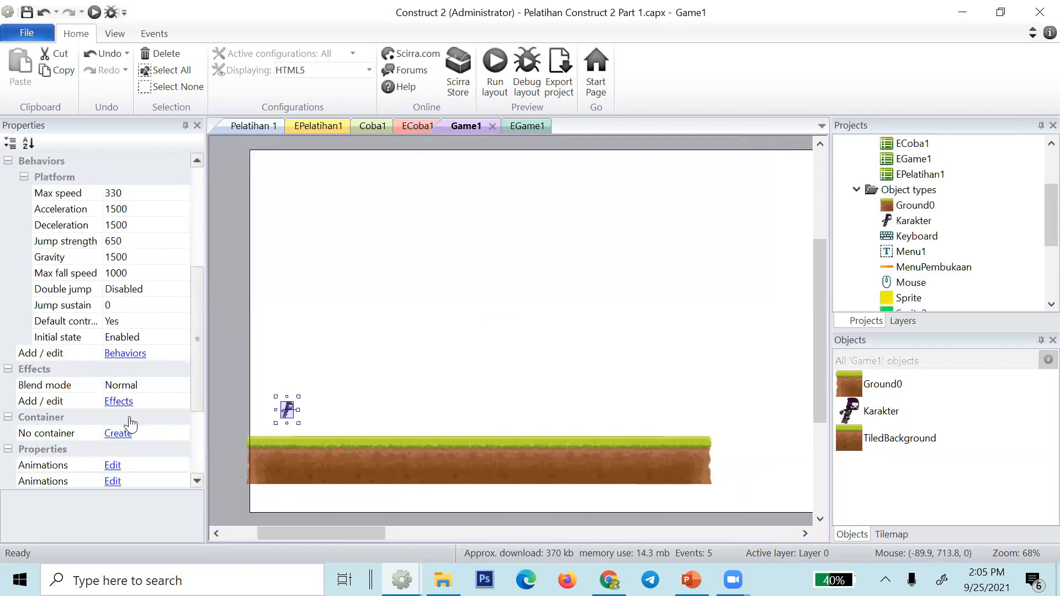
- Reset Karakter's instance size to 1:1 with its image and nudge the ninja slightly above the ground
scroll(130, 424, "down", 3)
left_click(133, 353)
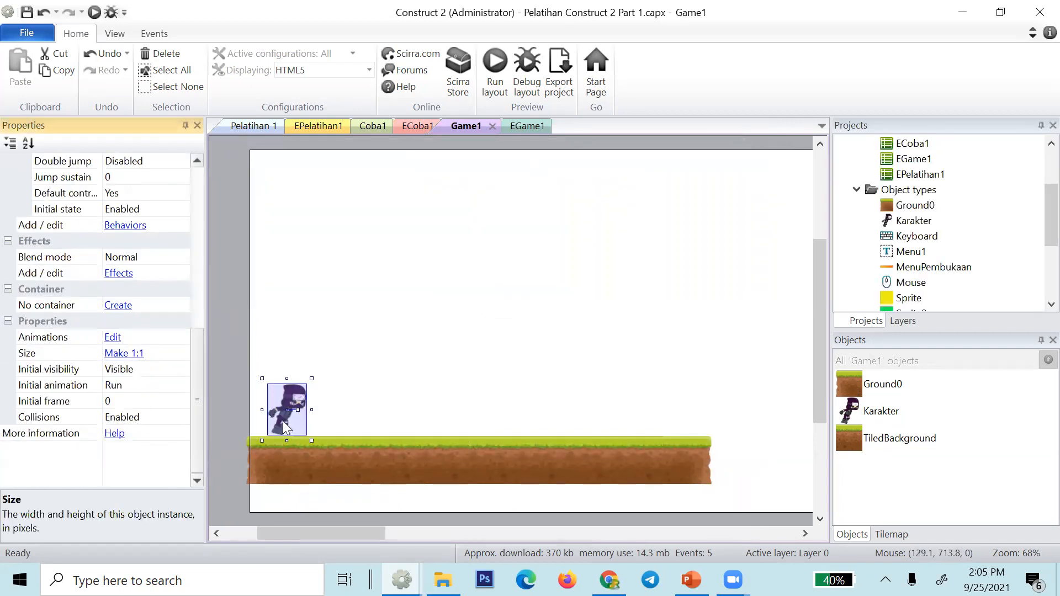
mouse_move(273, 423)
left_mouse_down()
mouse_move(260, 423)
mouse_move(273, 423)
left_mouse_up()
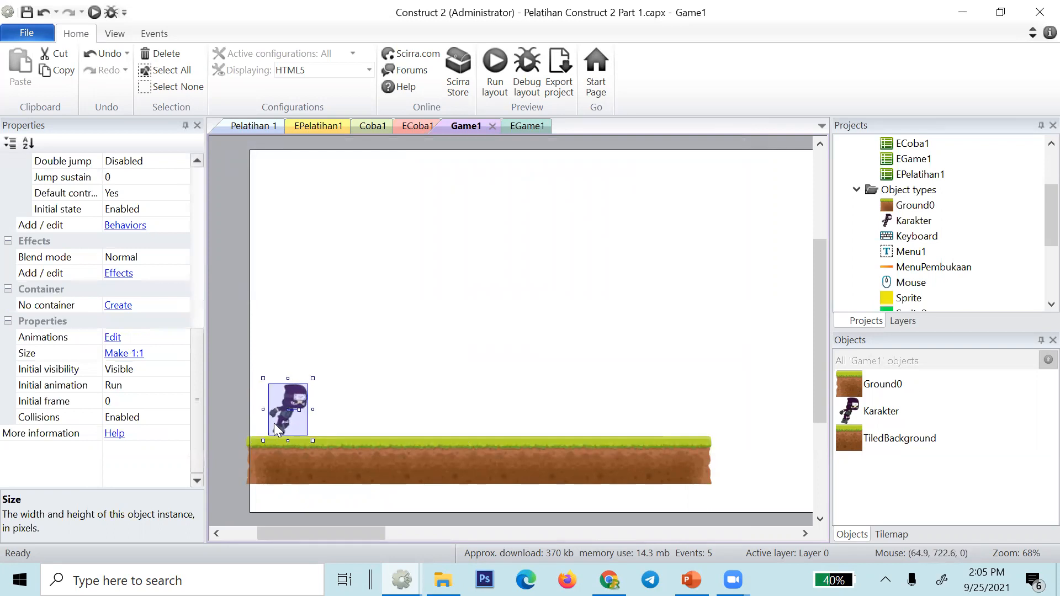
- Test the ninja running right and left in the Game1 preview, close it, and open the EGame1 event sheet
key("F5")
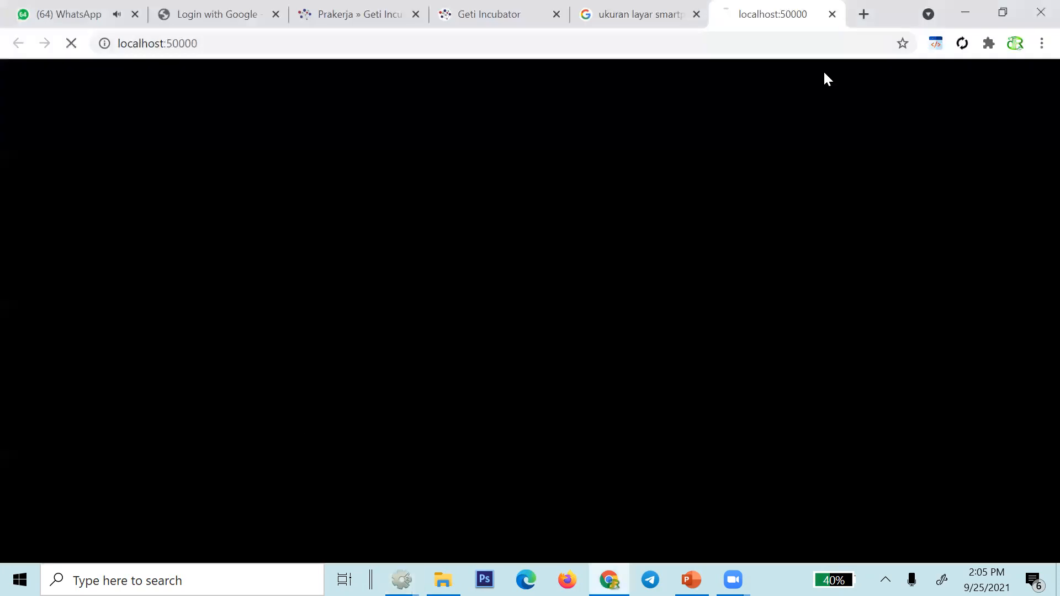
left_click(667, 249)
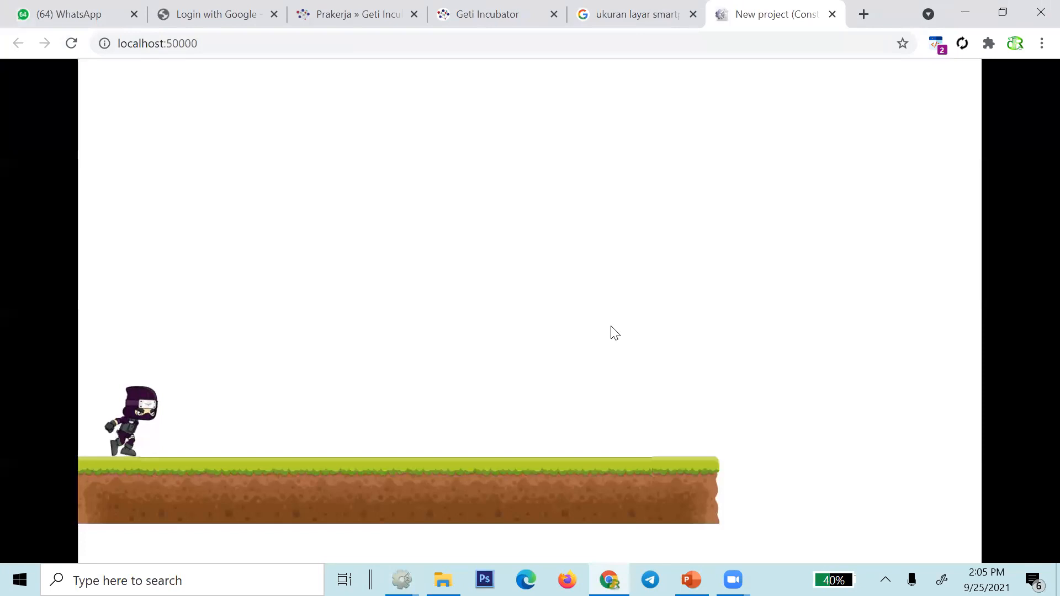
key("Right")
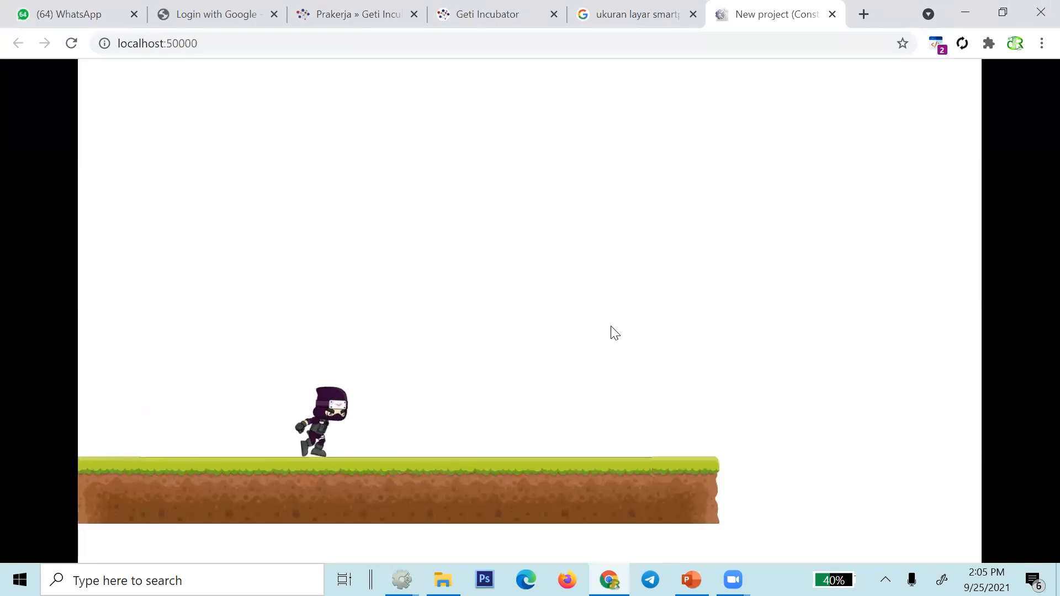
key("Left")
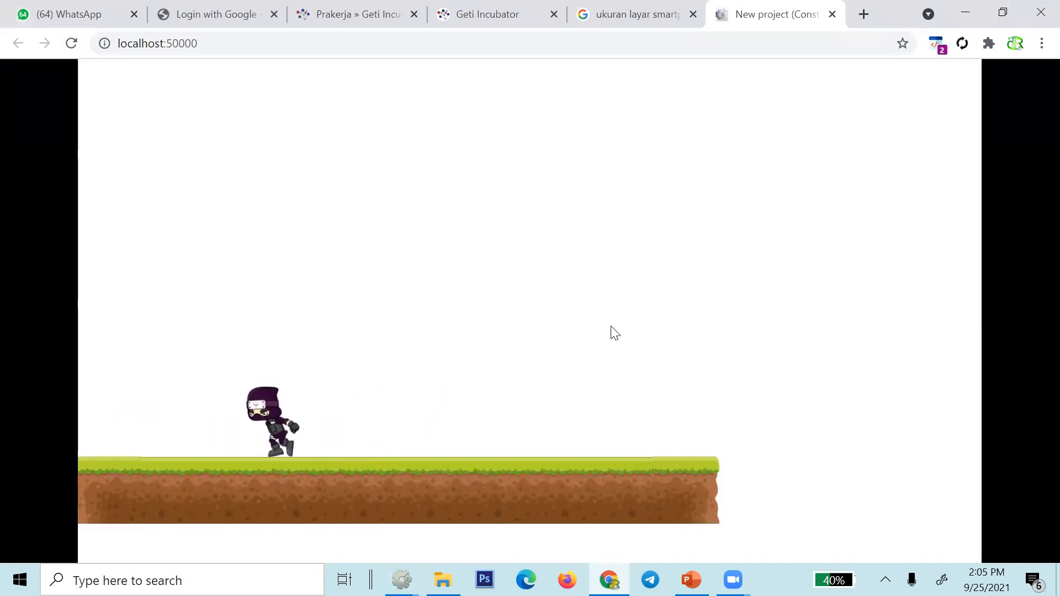
left_click(832, 13)
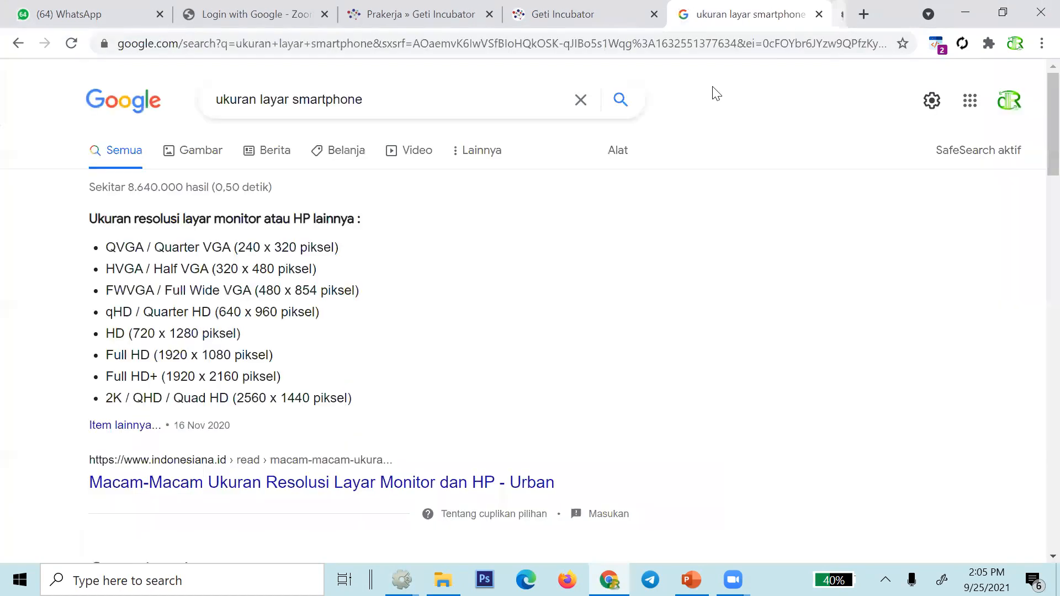
key("alt+Tab")
left_click(514, 124)
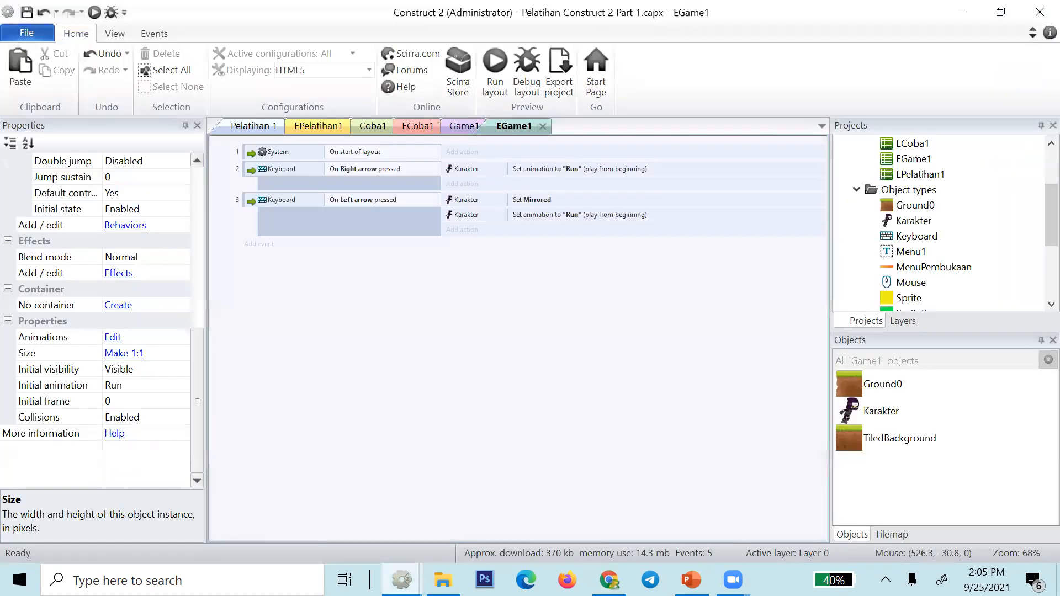
left_click(732, 580)
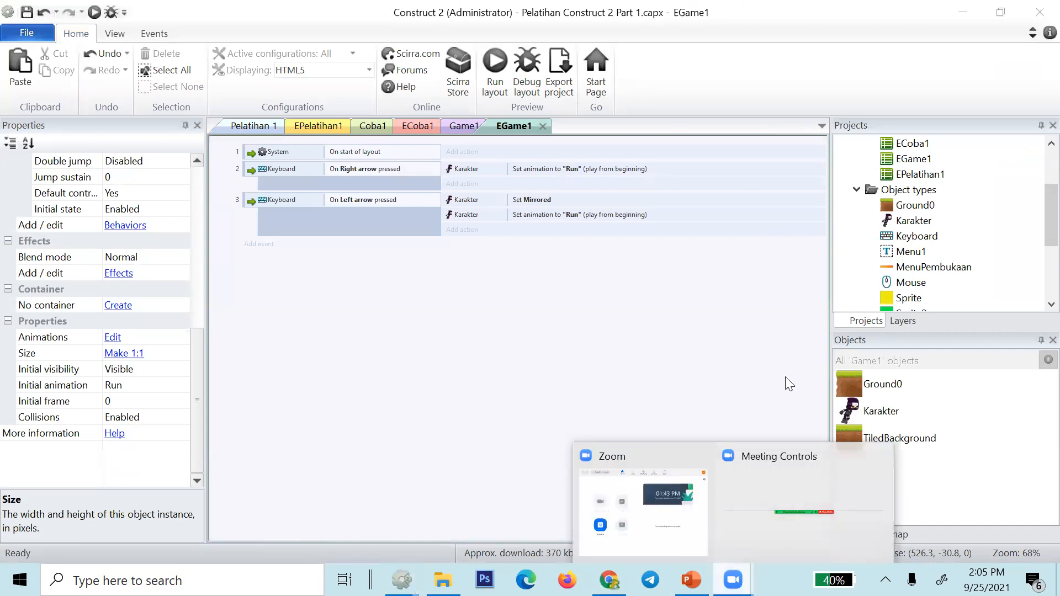
left_click(656, 497)
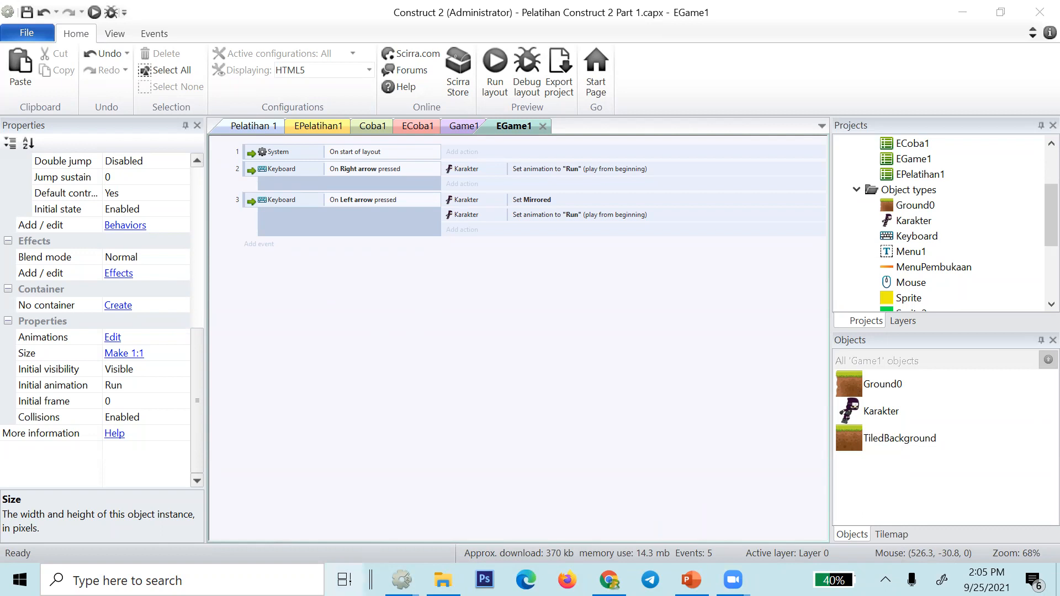
- Switch to the open Ninja Aljabar Edu project and open its eGamelev1 event sheet
mouse_move(401, 580)
left_click(386, 457)
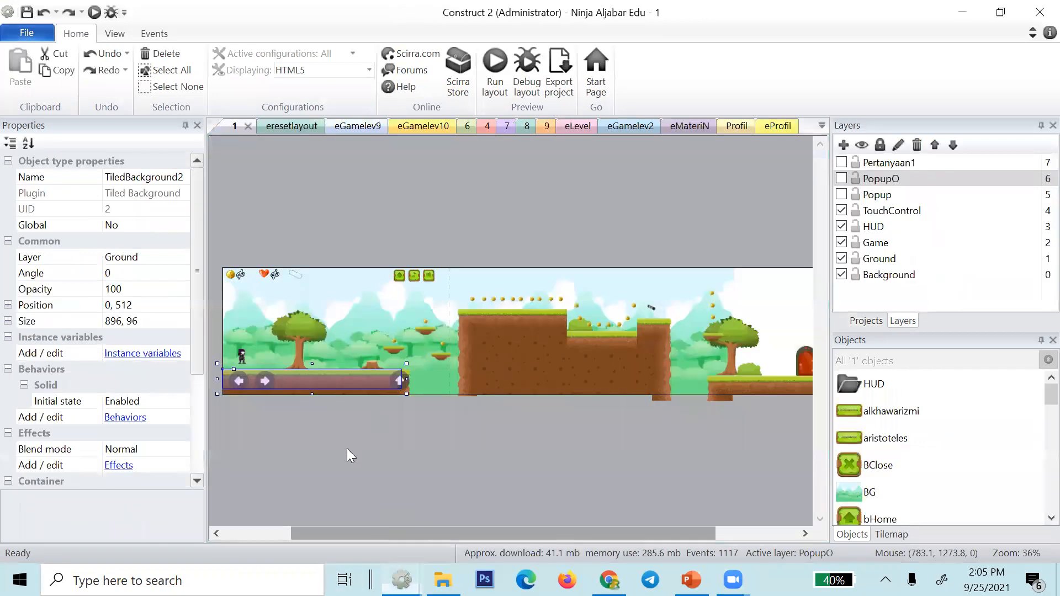
left_click(300, 200)
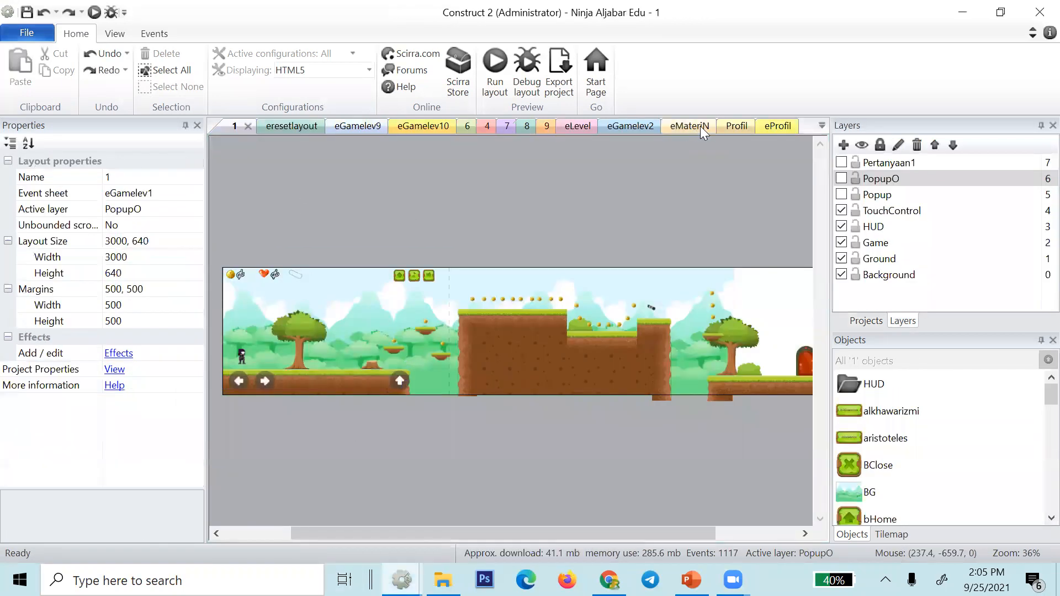
left_click(822, 126)
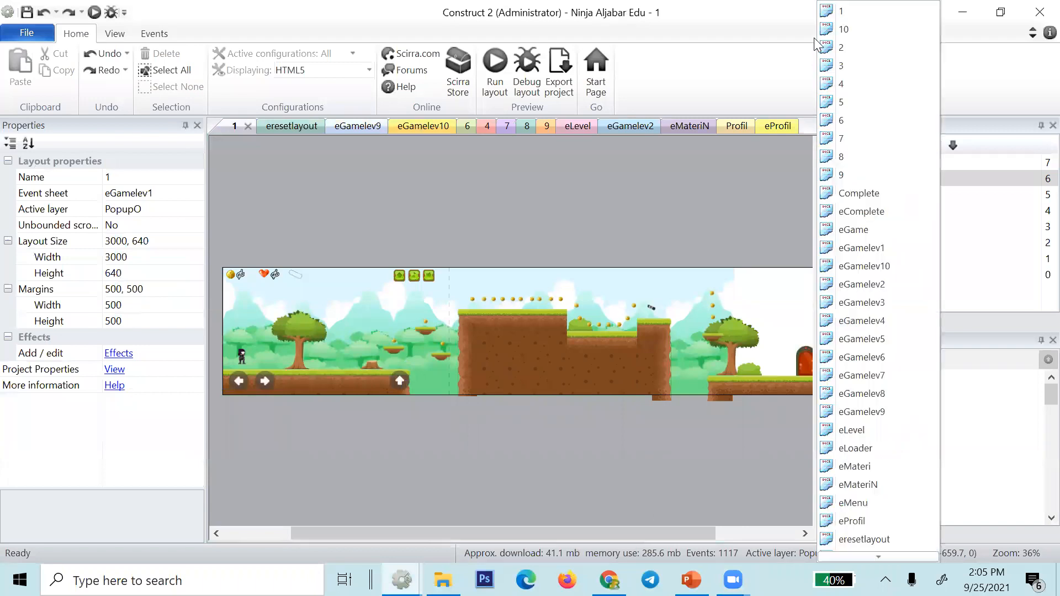
left_click(797, 169)
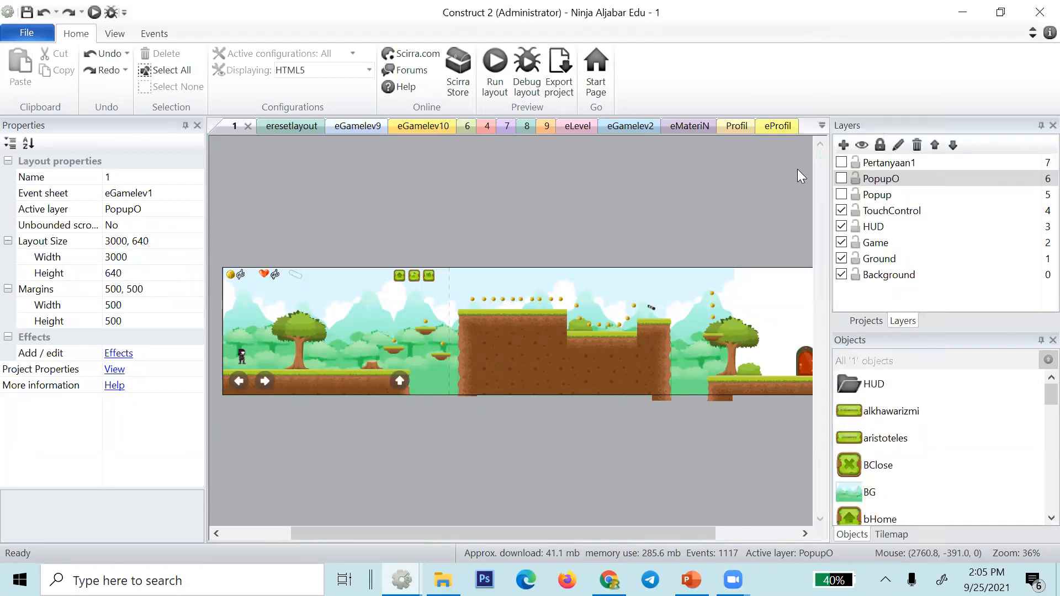
left_click(823, 128)
left_click(849, 250)
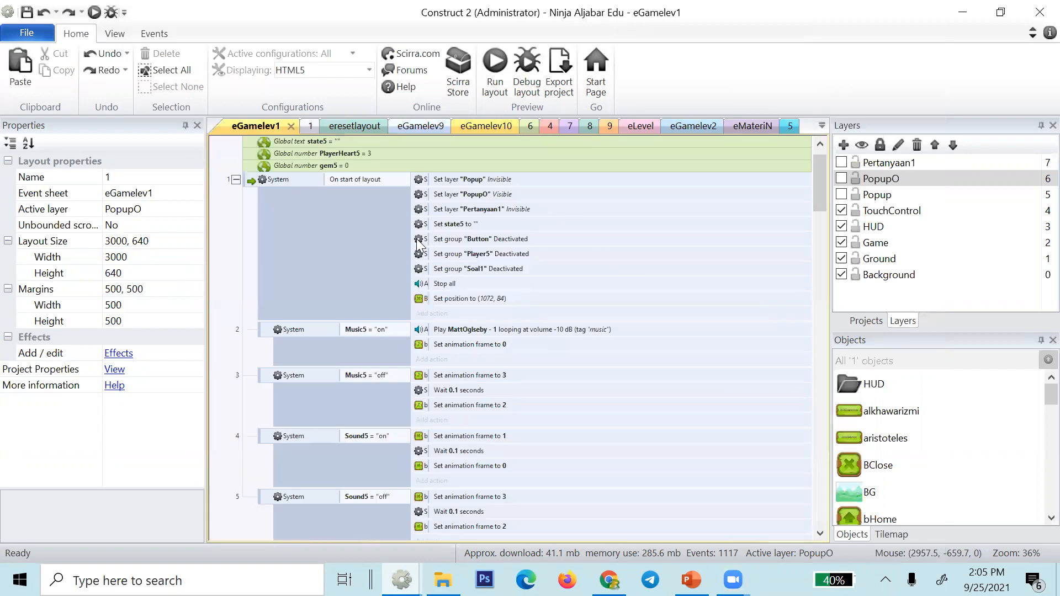
- Look through the eGamelev1 event sheet for the events that control the player
scroll(418, 245, "down", 12)
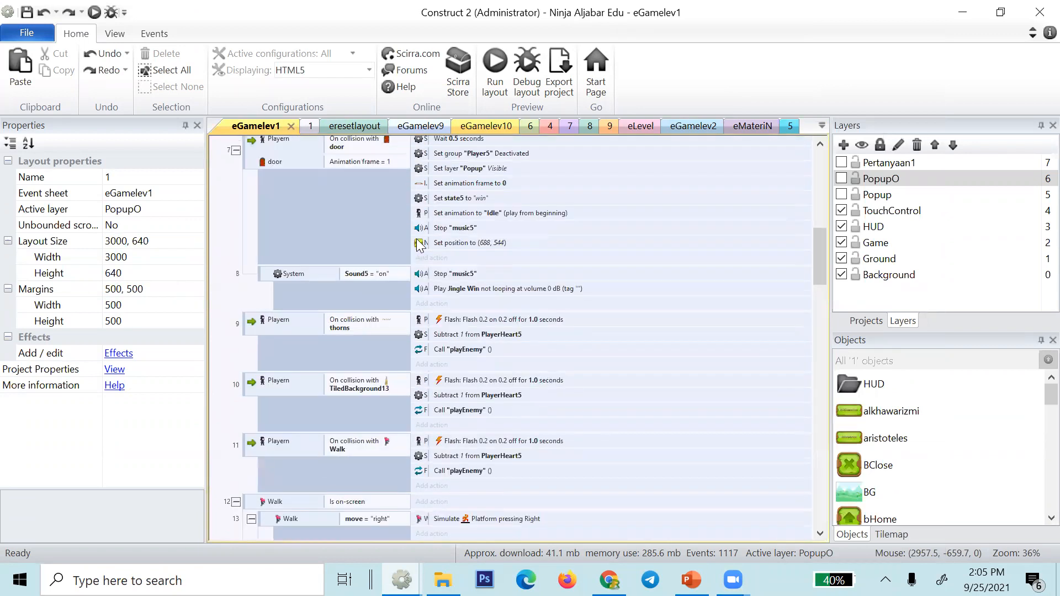
scroll(418, 245, "down", 10)
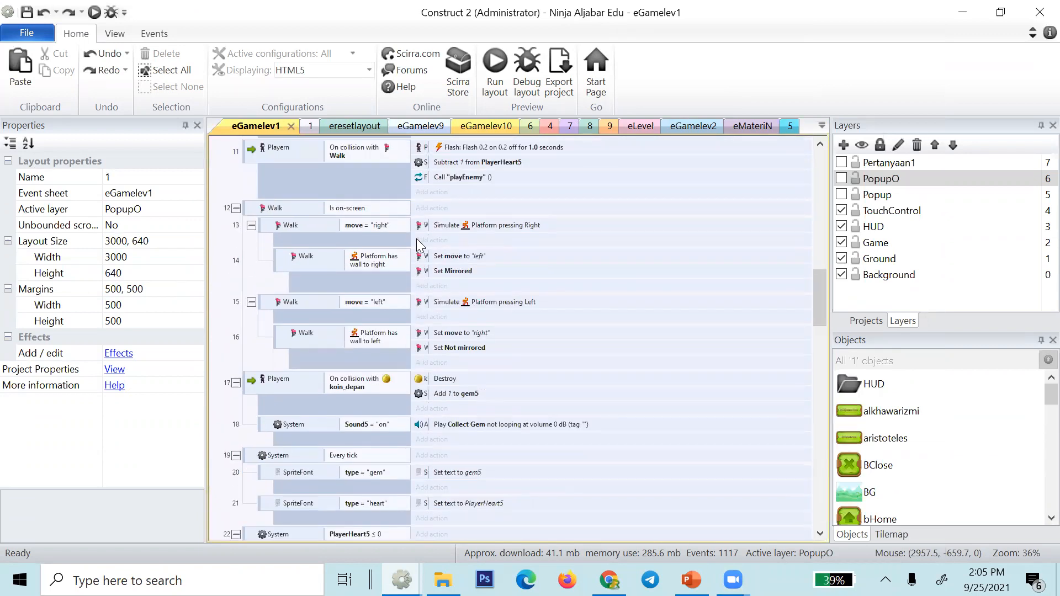
scroll(418, 245, "up", 8)
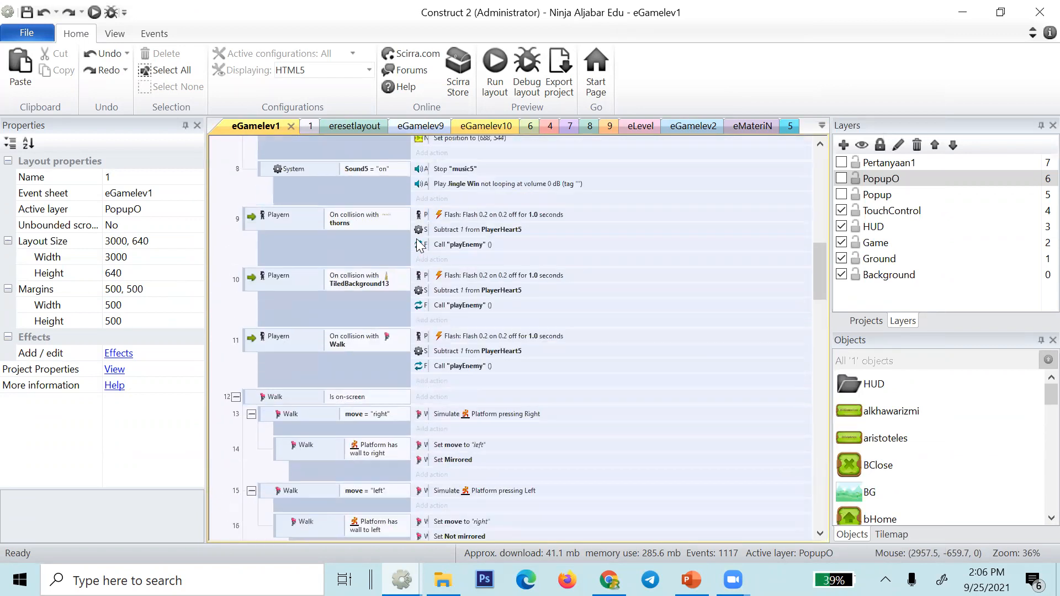
scroll(417, 244, "up", 8)
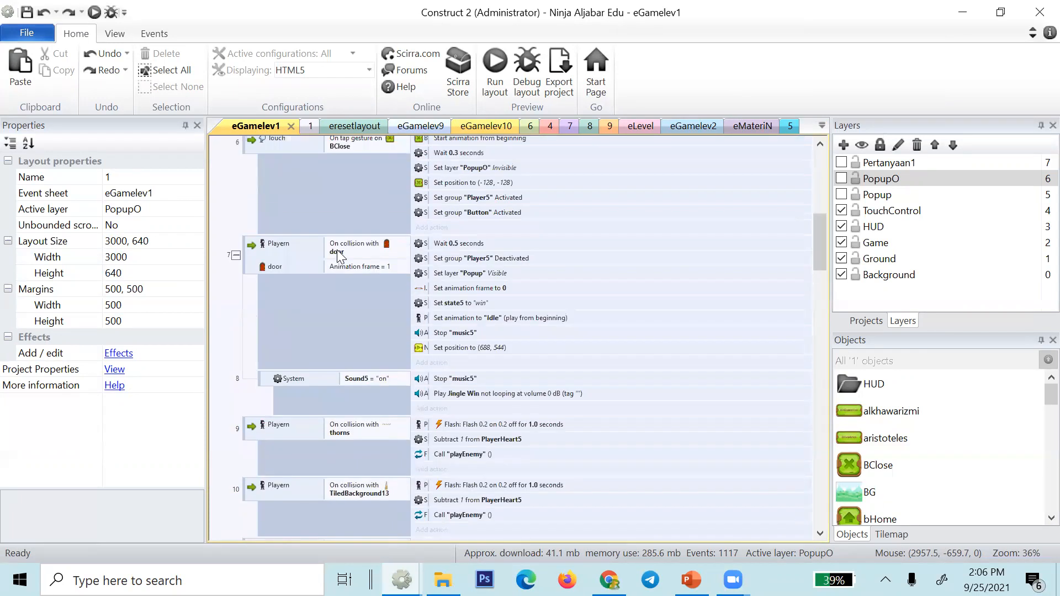
scroll(336, 264, "up", 8)
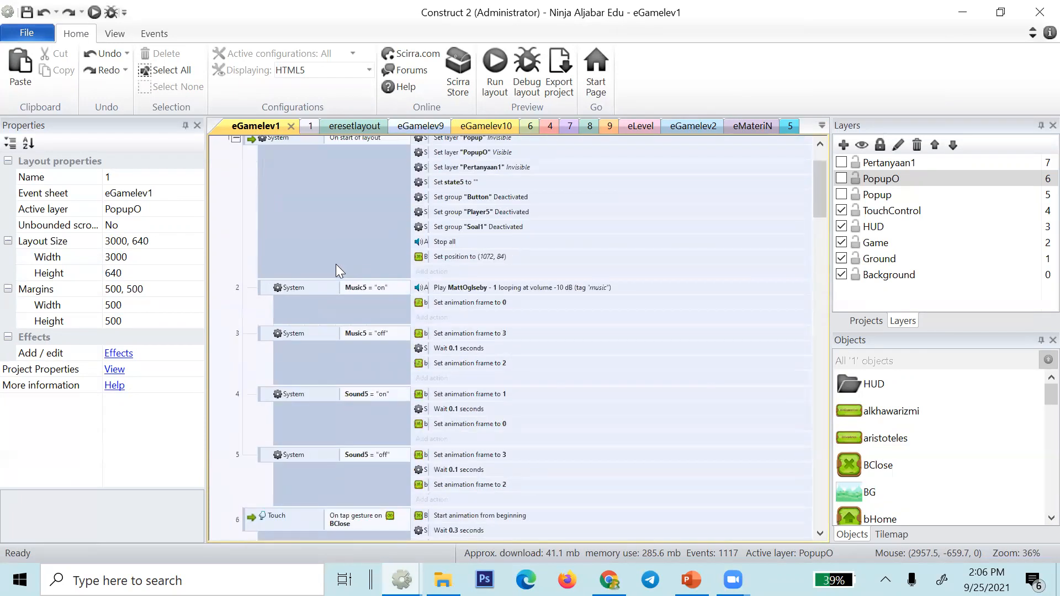
scroll(336, 263, "down", 10)
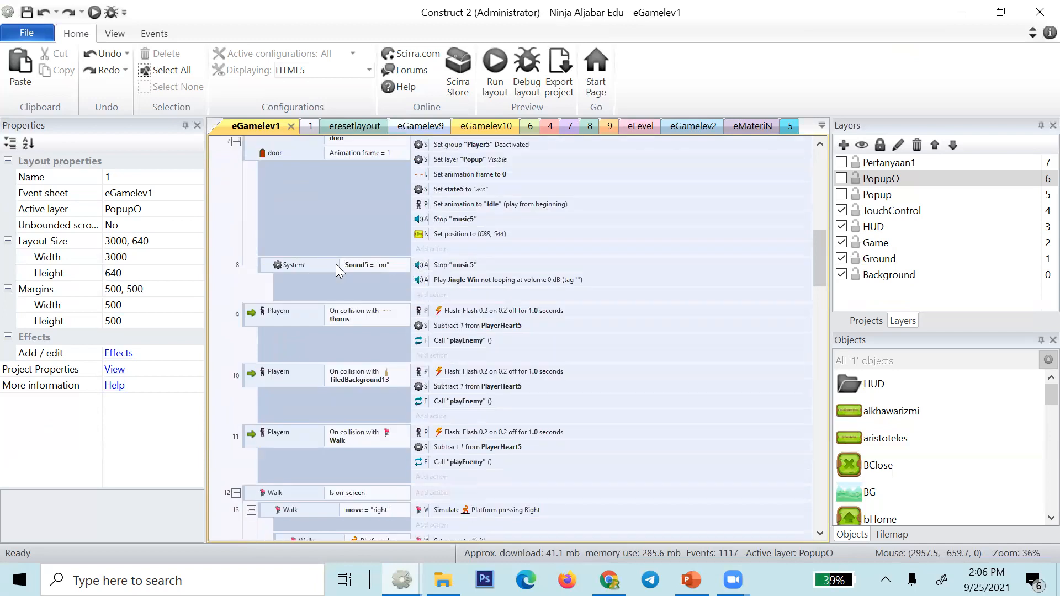
scroll(336, 264, "down", 10)
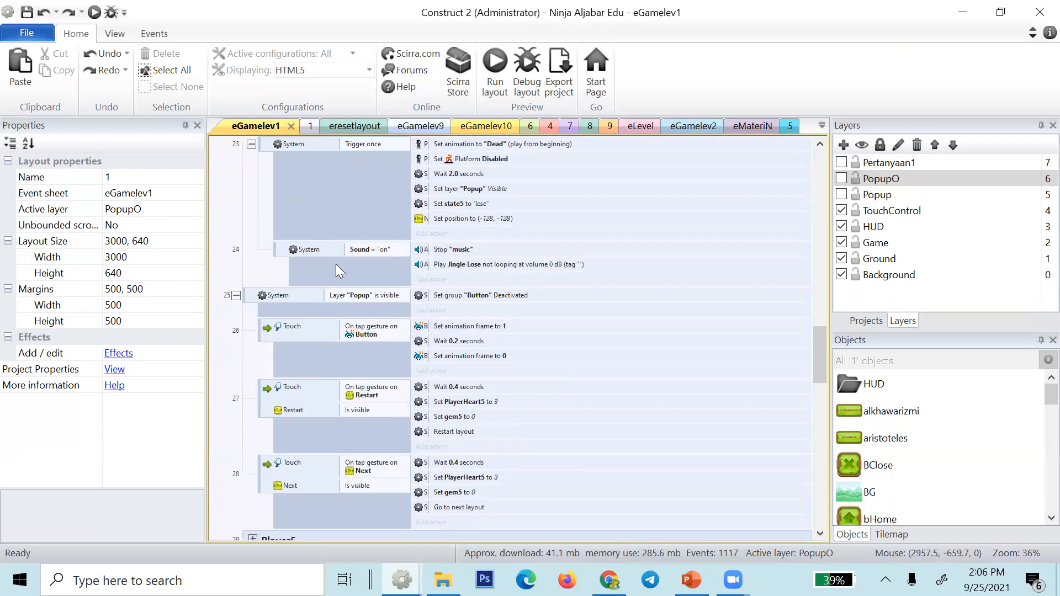
scroll(336, 263, "down", 10)
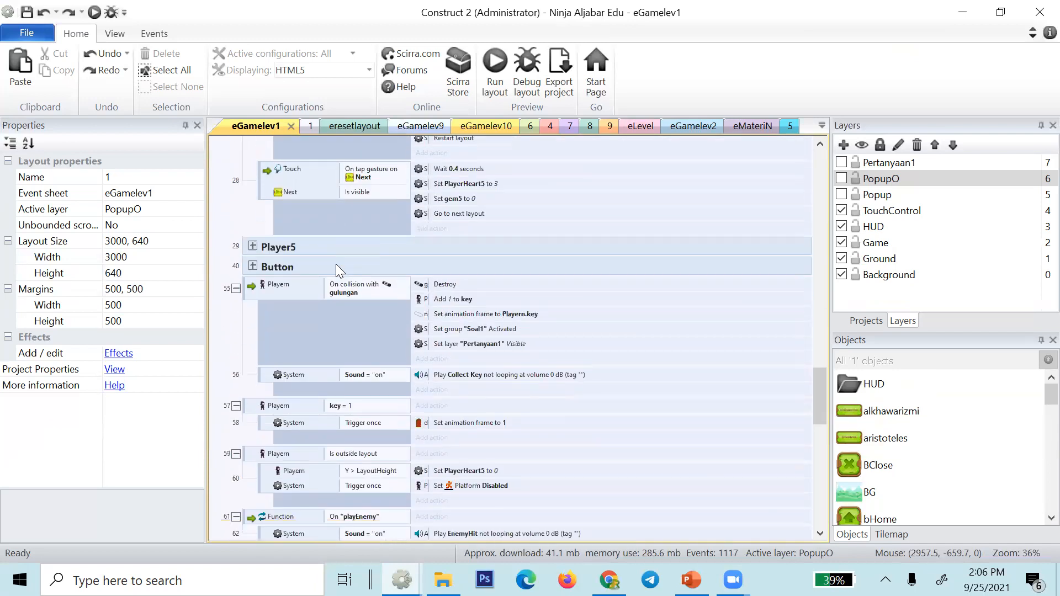
scroll(336, 271, "down", 1)
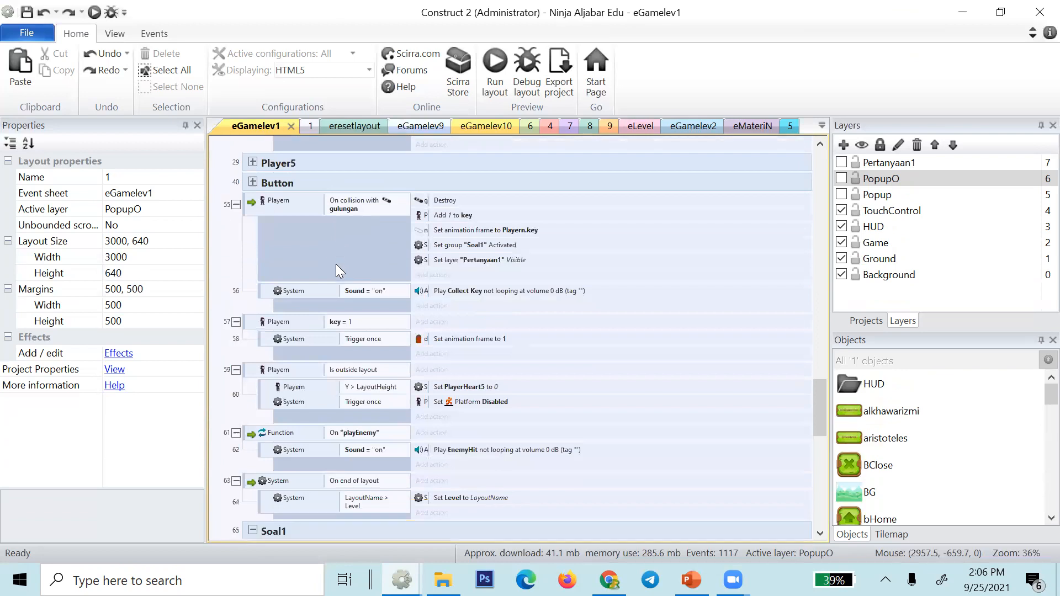
- Expand the Player5 group and widen the action object column to read the Run animation event's conditions and action
left_click(253, 162)
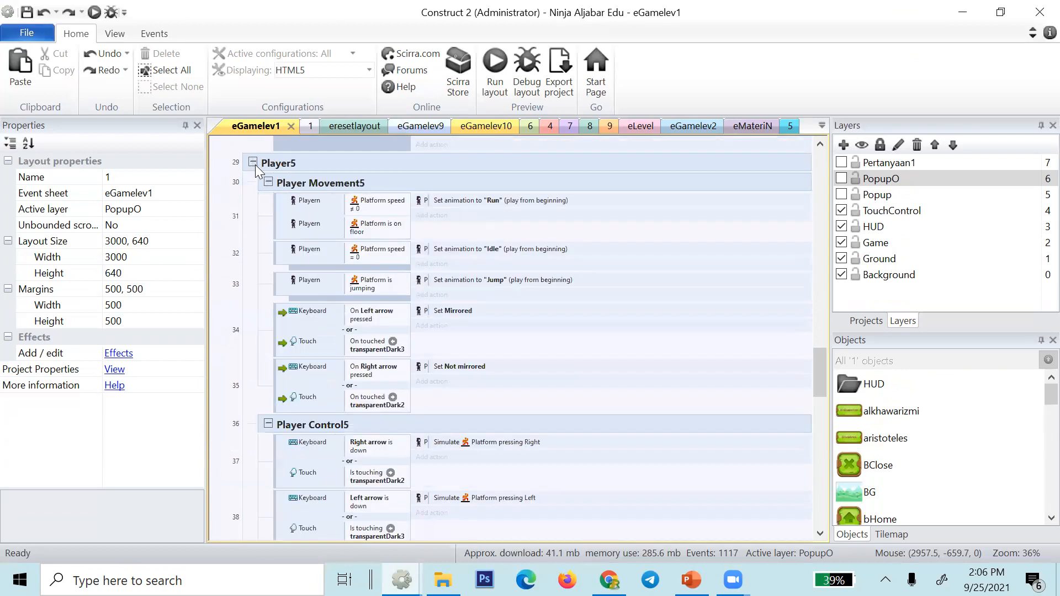
left_click(302, 203)
scroll(302, 204, "down", 1)
left_click(303, 214)
left_click_drag(430, 182, 498, 184)
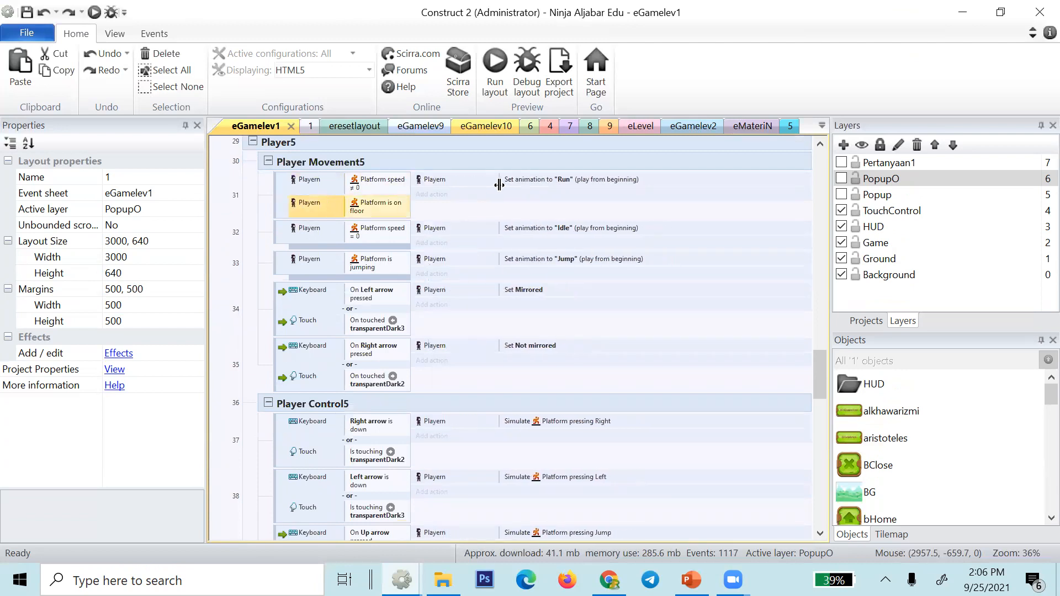
- Examine the left and right arrow mirroring events in Player Movement5 and the arrow conditions in Player Control5
scroll(485, 211, "down", 1)
left_click(372, 270)
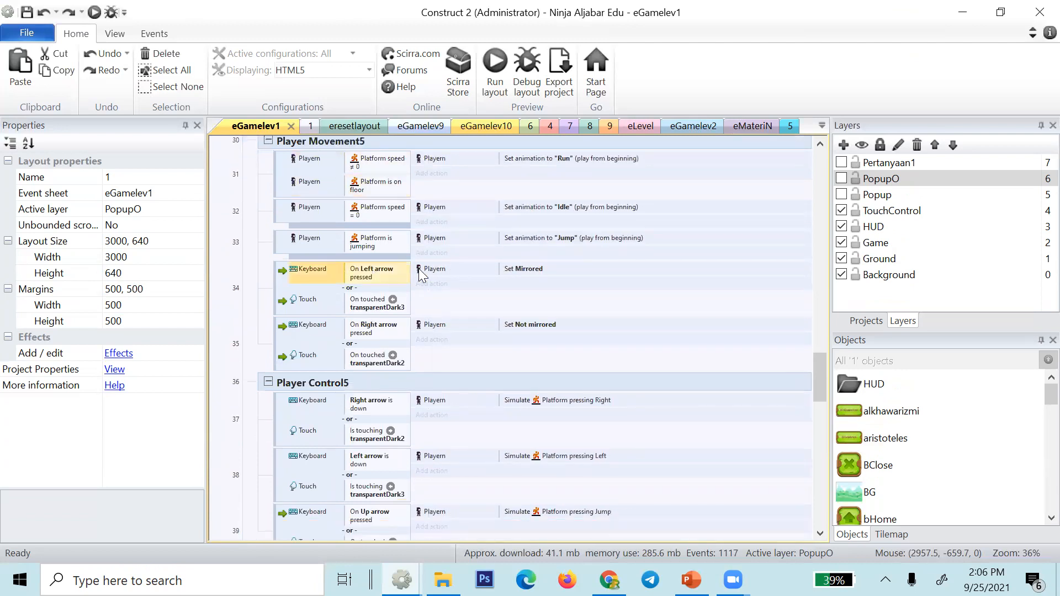
left_click(518, 273)
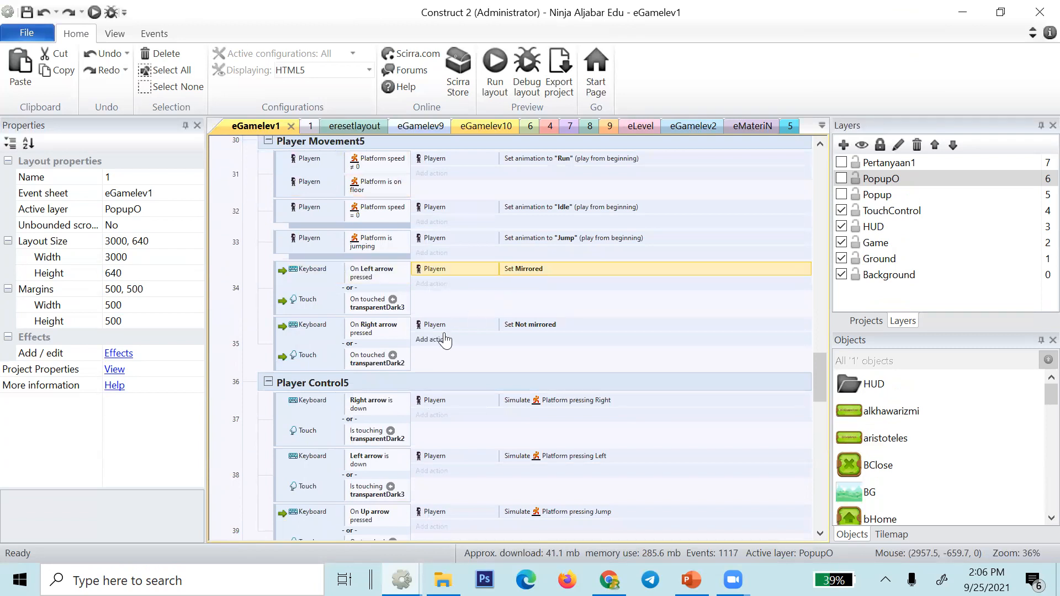
left_click(486, 327)
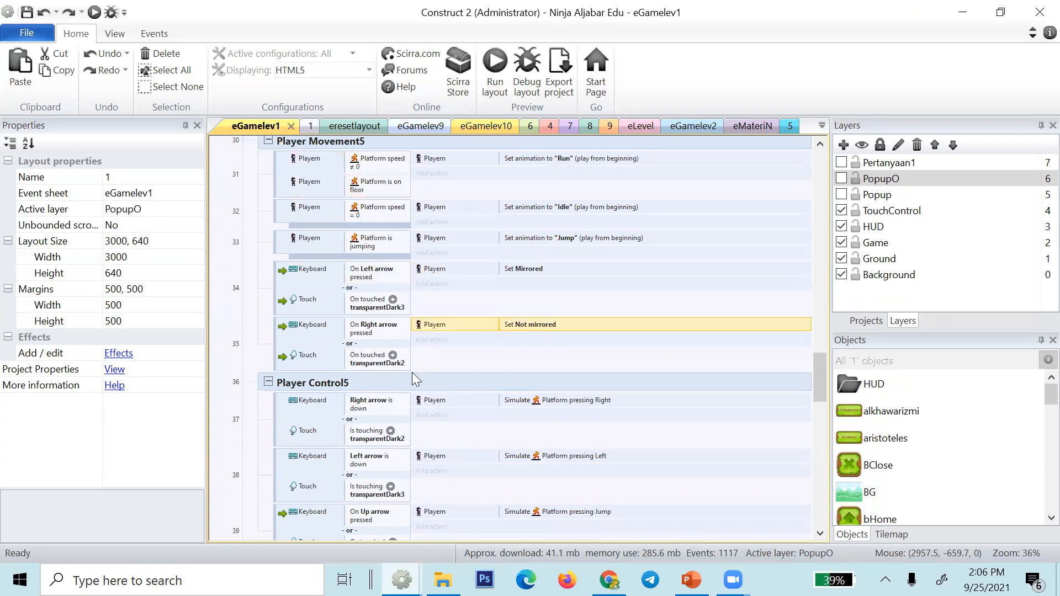
scroll(388, 371, "down", 6)
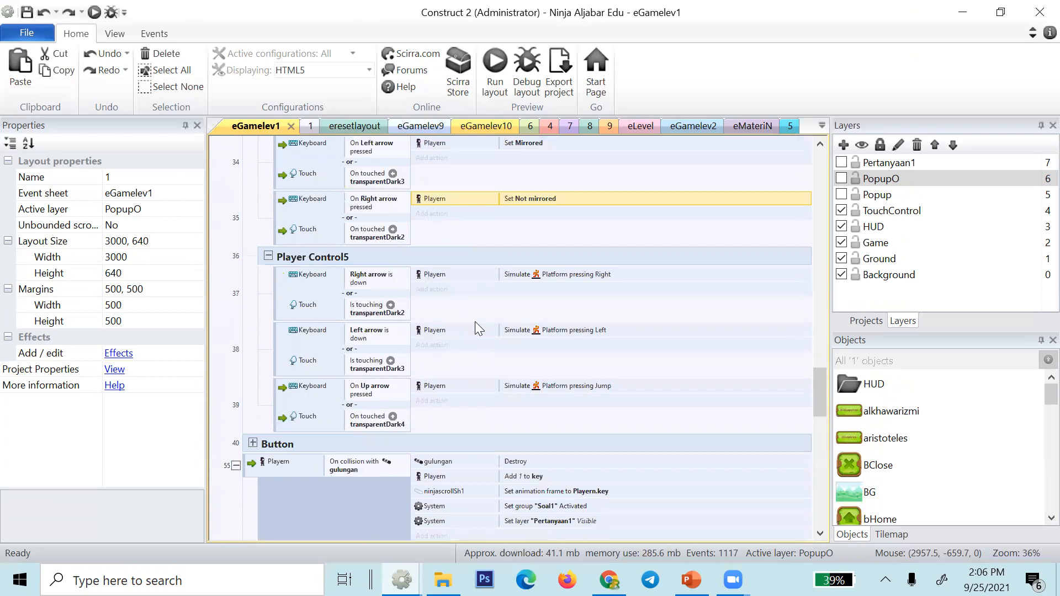
scroll(486, 322, "up", 4)
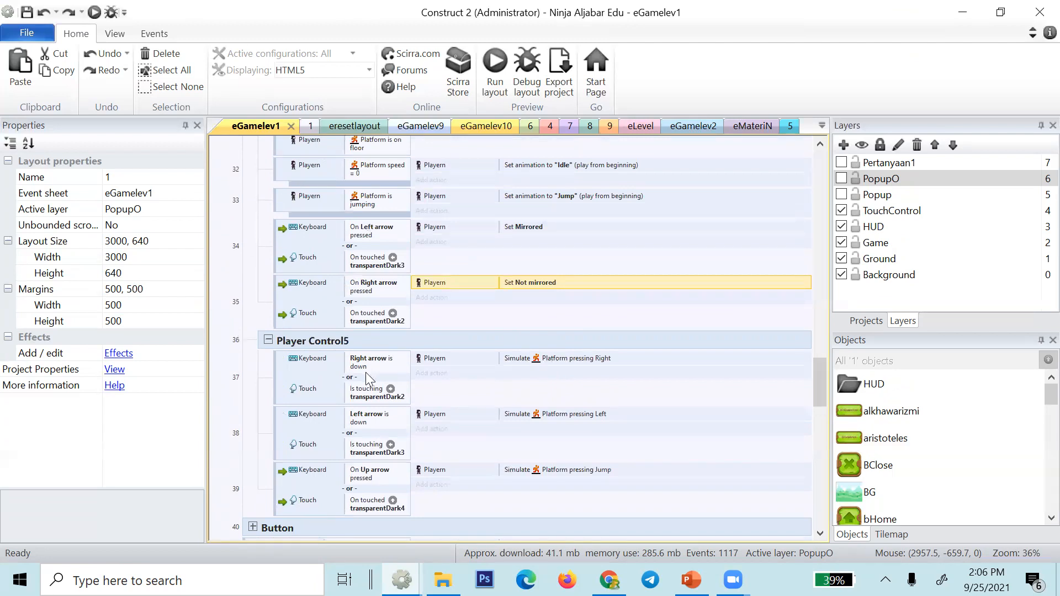
scroll(366, 372, "up", 1)
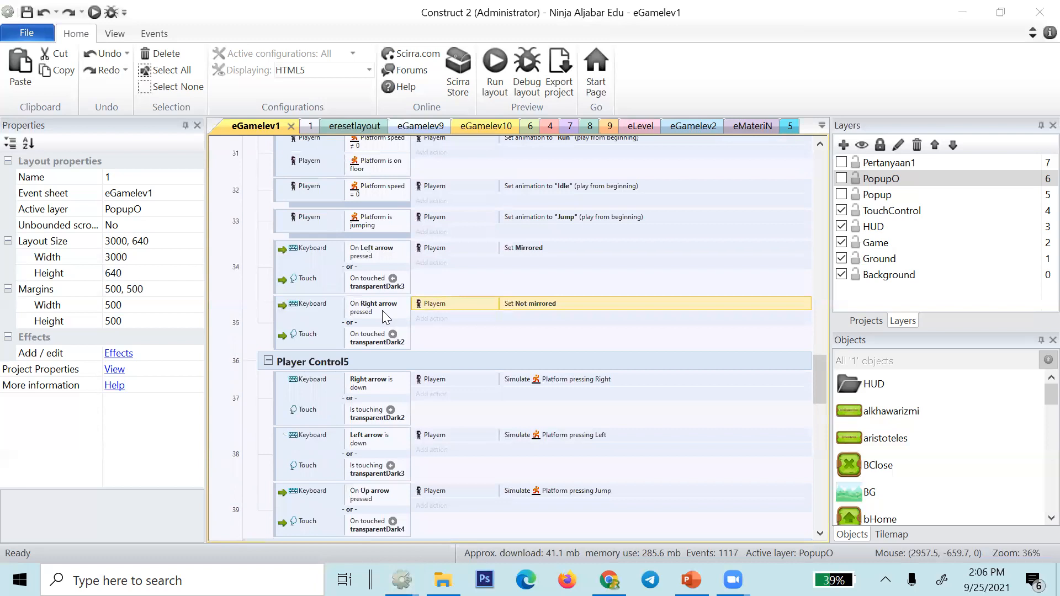
- Back in EGame1, copy Karakter's Set Mirrored action into the Right arrow event and set its state to Not mirrored
key("alt+Tab")
key("alt+Tab")
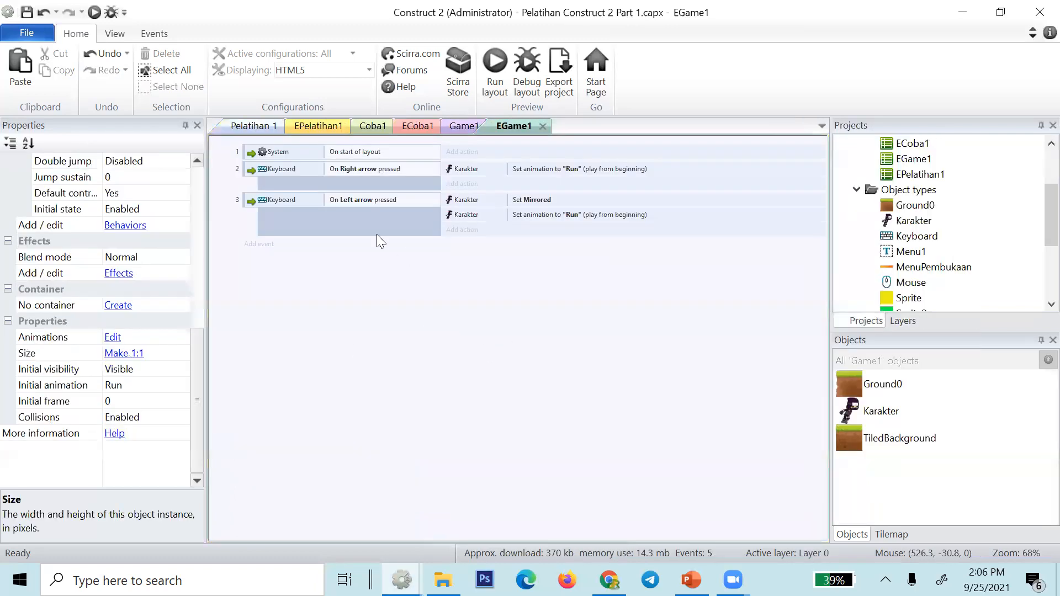
left_click(522, 202)
left_click(381, 172)
key("ctrl+v")
double_click(553, 184)
left_click(641, 294)
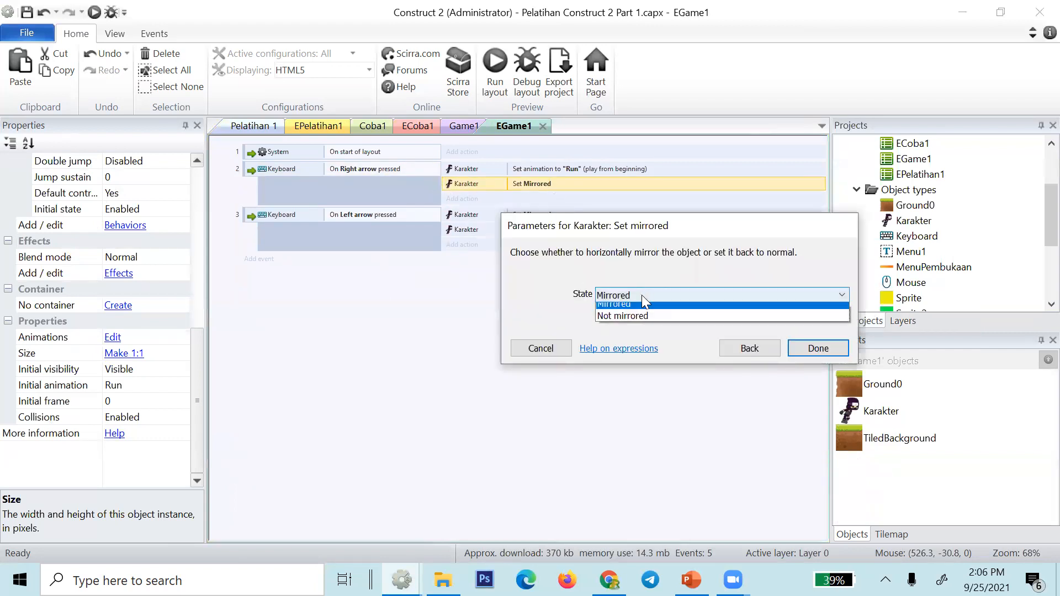
left_click(642, 319)
left_click(801, 347)
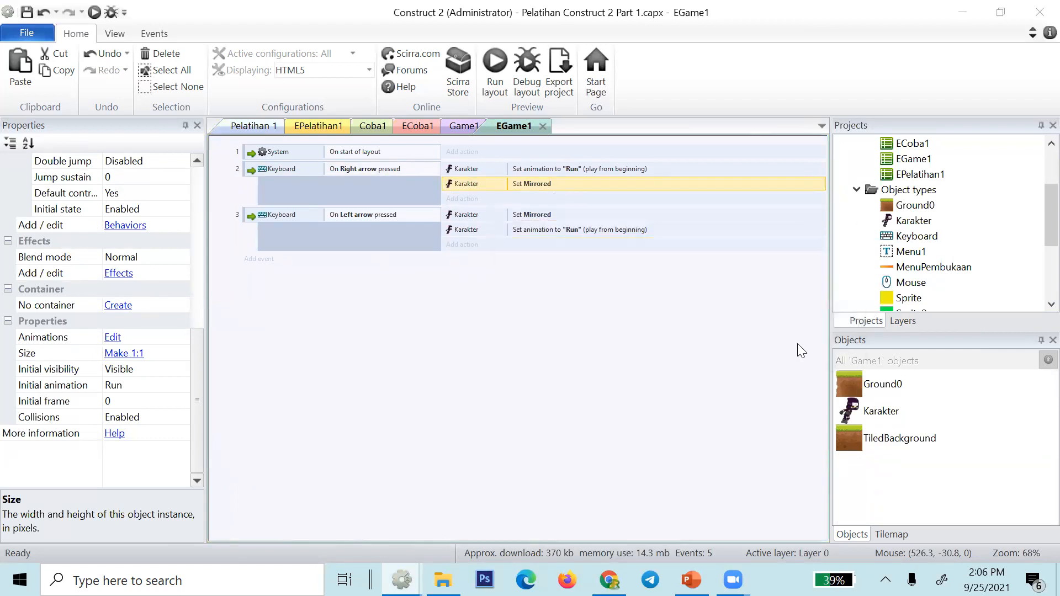
- Move the Right arrow event's Set Not mirrored action above its Run animation action and preview the Game1 layout
left_click_drag(601, 186, 598, 166)
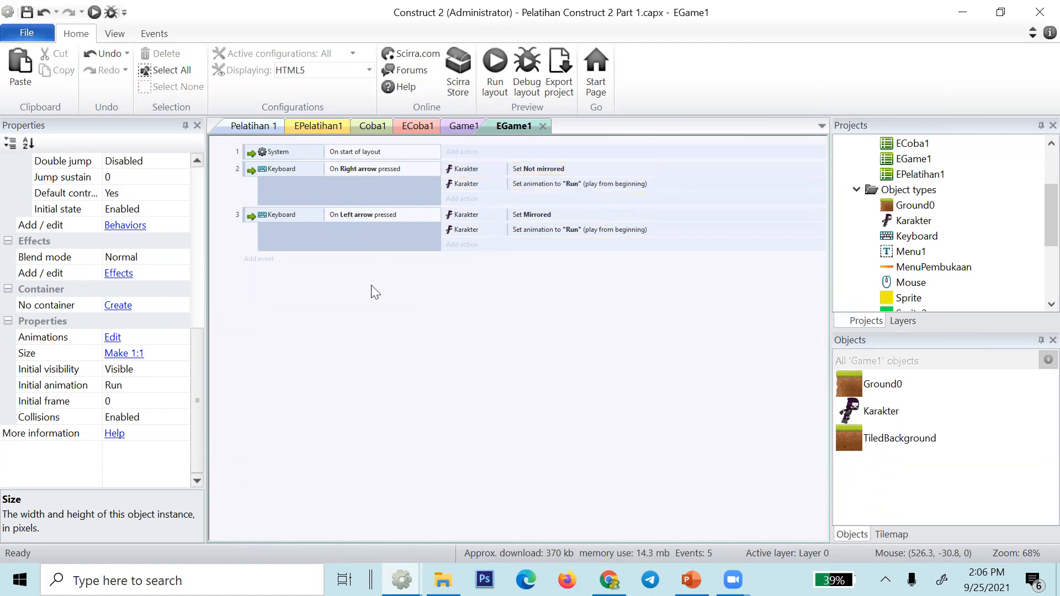
left_click(464, 127)
left_click(494, 72)
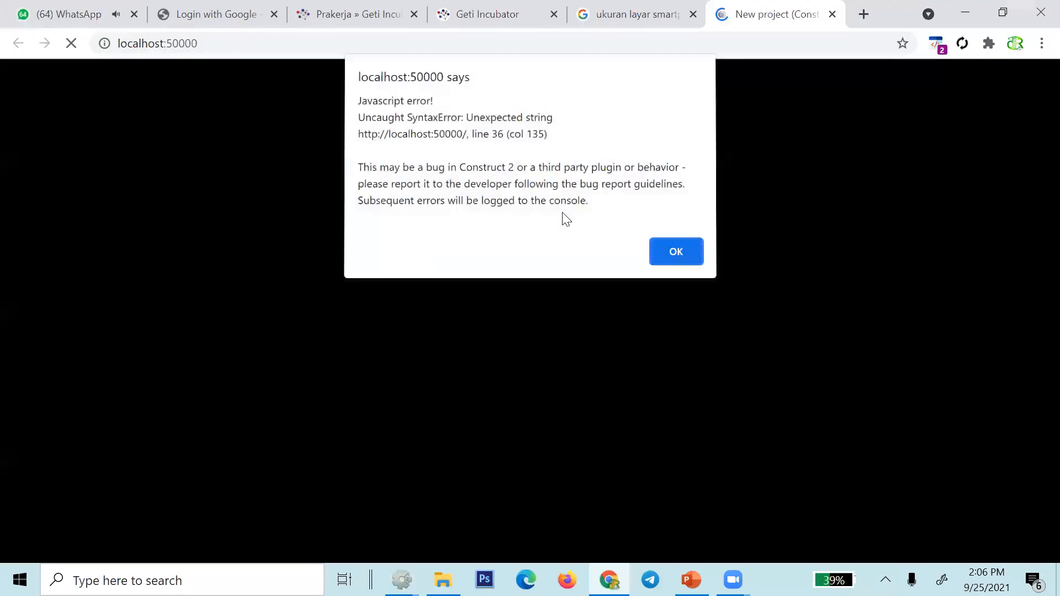
left_click(671, 249)
- Test the ninja's running, mirroring and jumping in both directions in the preview and close it
key("Right")
key("Left")
key("Right")
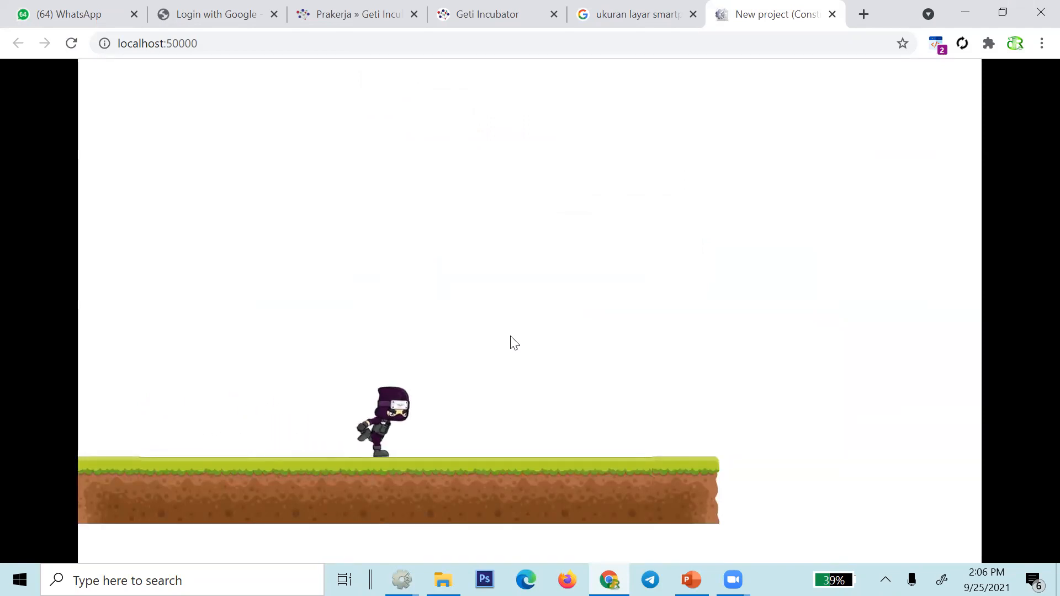
key("Left")
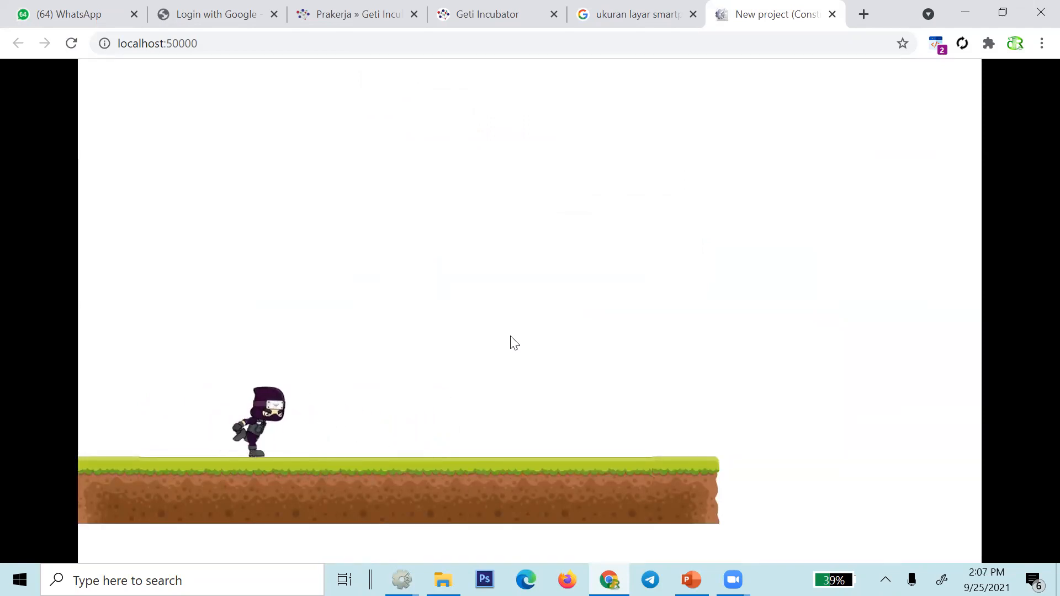
key("Up")
key("Right")
key("Up")
key("Left")
key("Up")
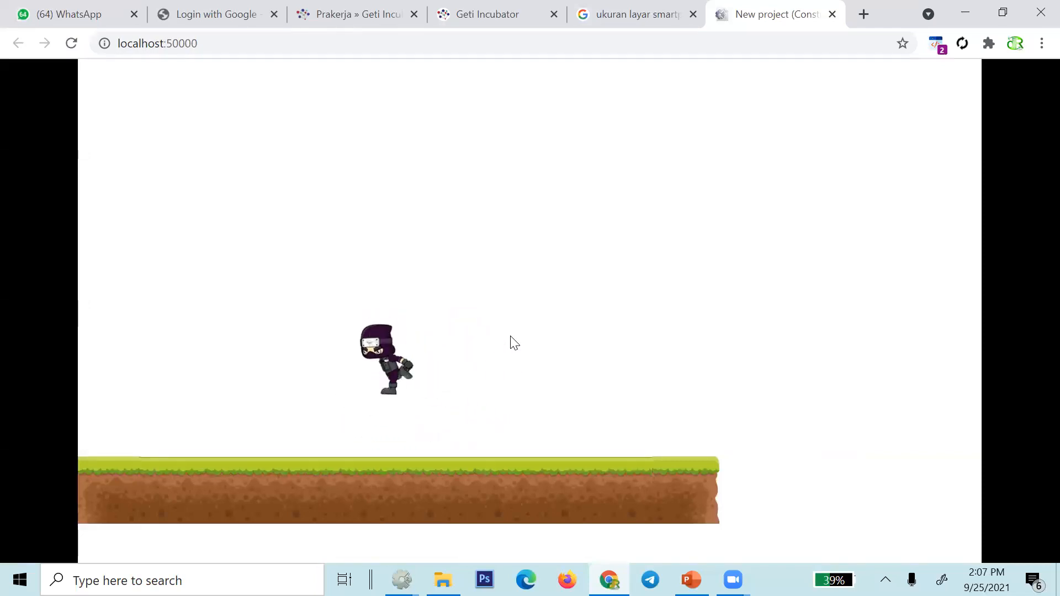
key("Left")
key("Right")
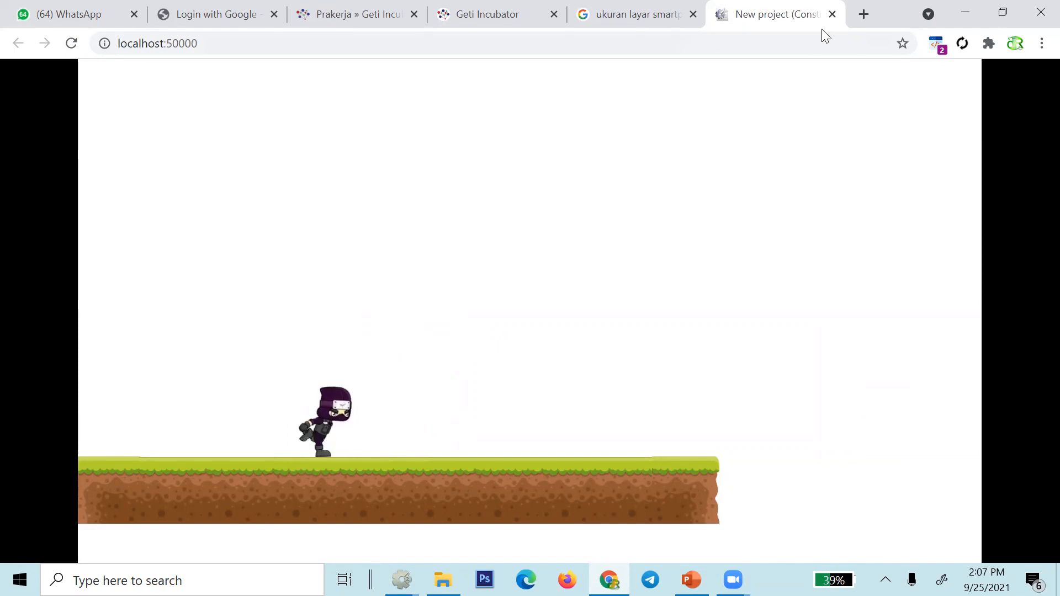
left_click(832, 13)
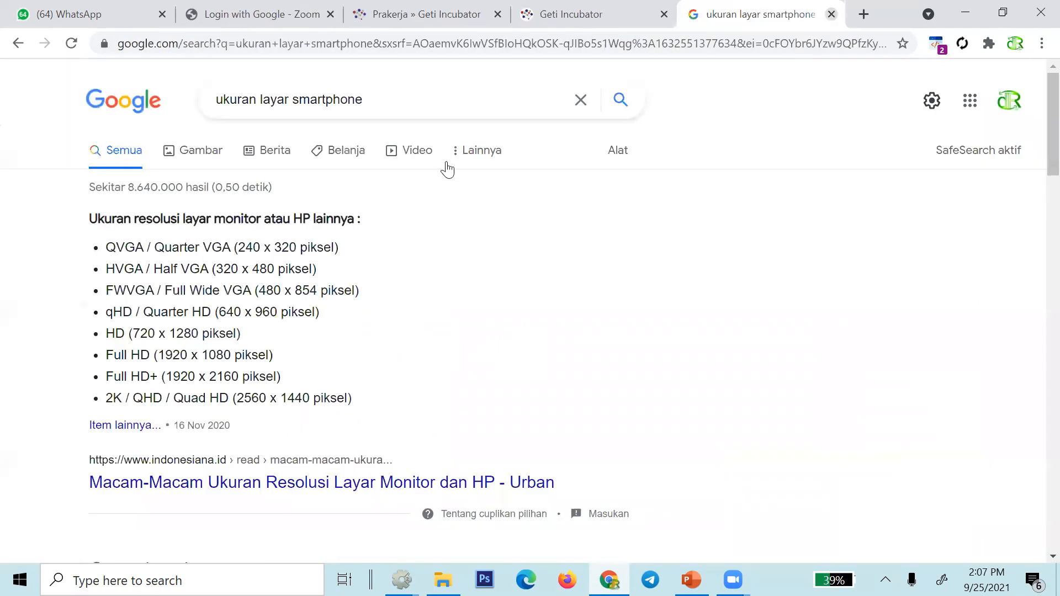
- Switch to the Ninja Aljabar Edu project and examine the platform speed conditions for Run and Idle in Player Movement5
key("alt+Tab")
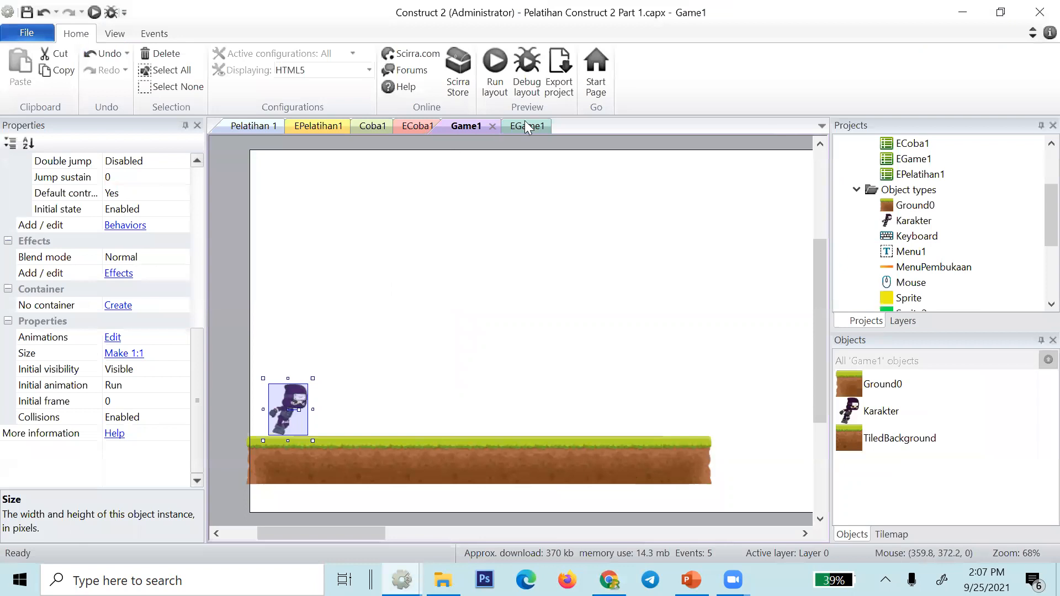
key("ctrl+Tab")
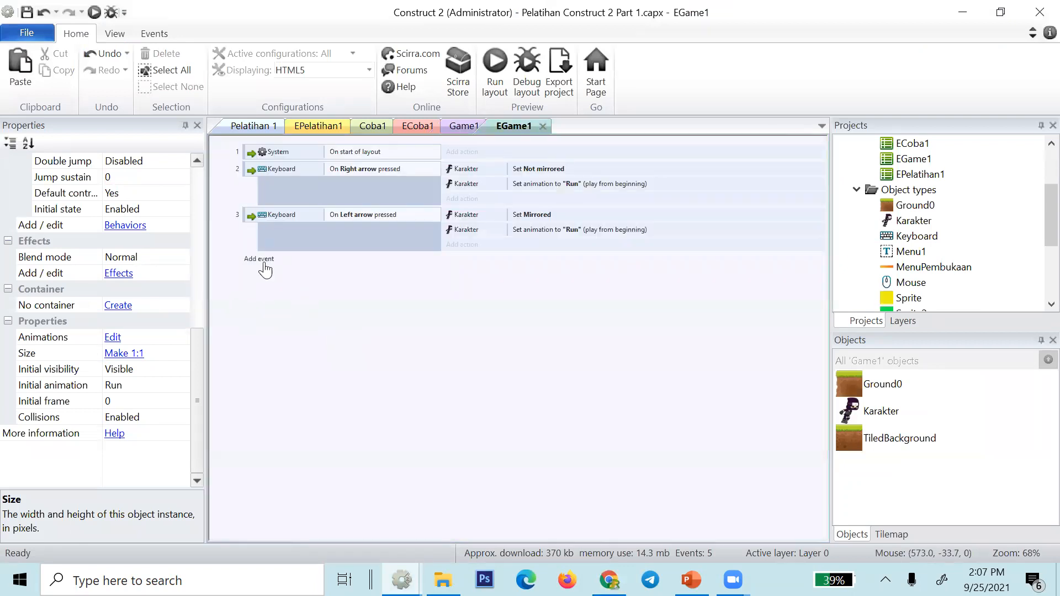
key("alt+Tab")
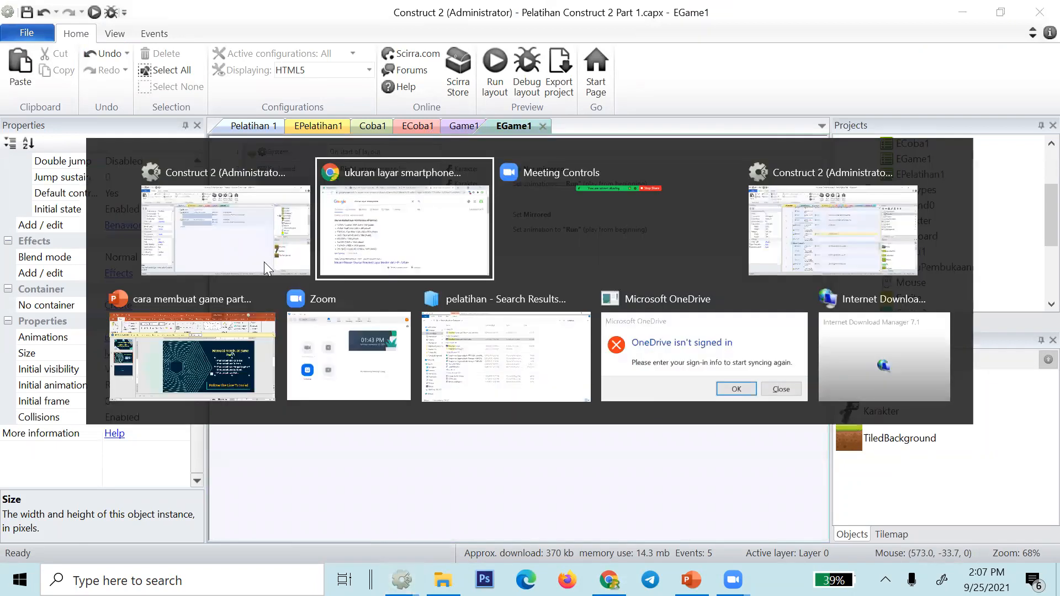
key("alt+Tab")
key("alt+Tab")
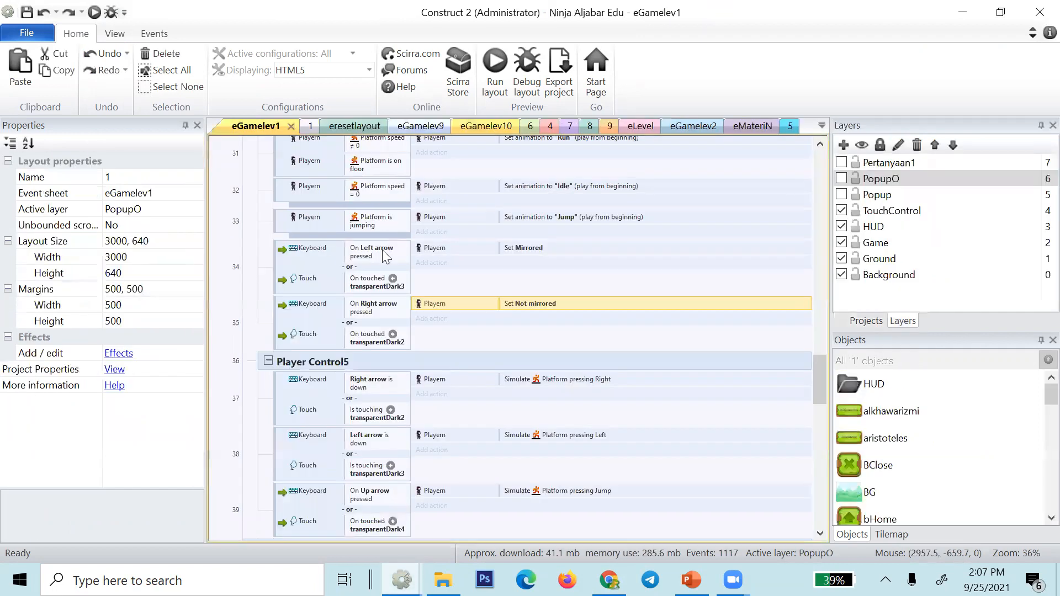
scroll(385, 249, "up", 2)
left_click(381, 232)
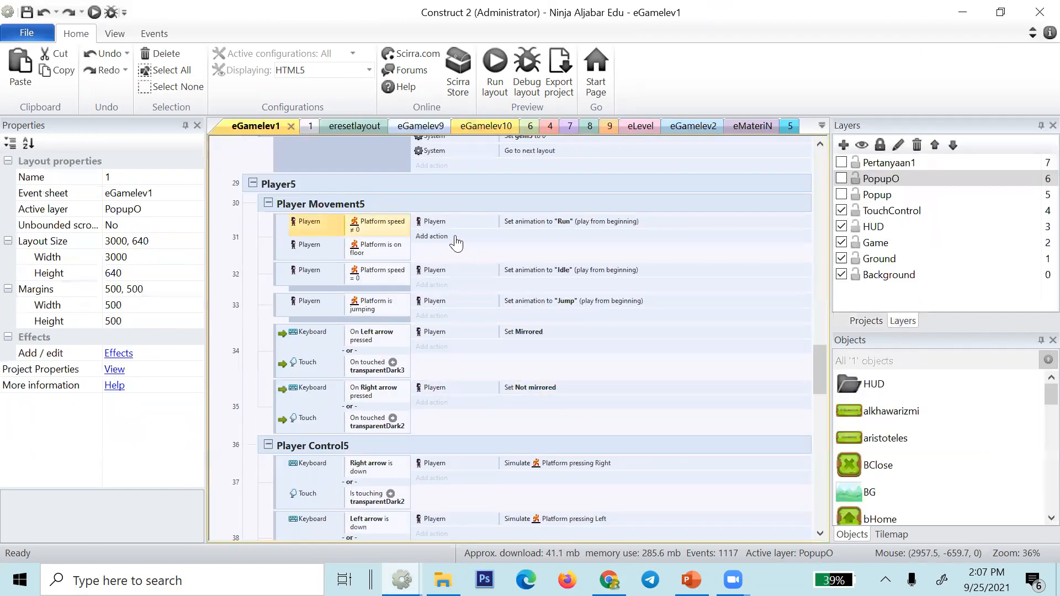
left_click(378, 281)
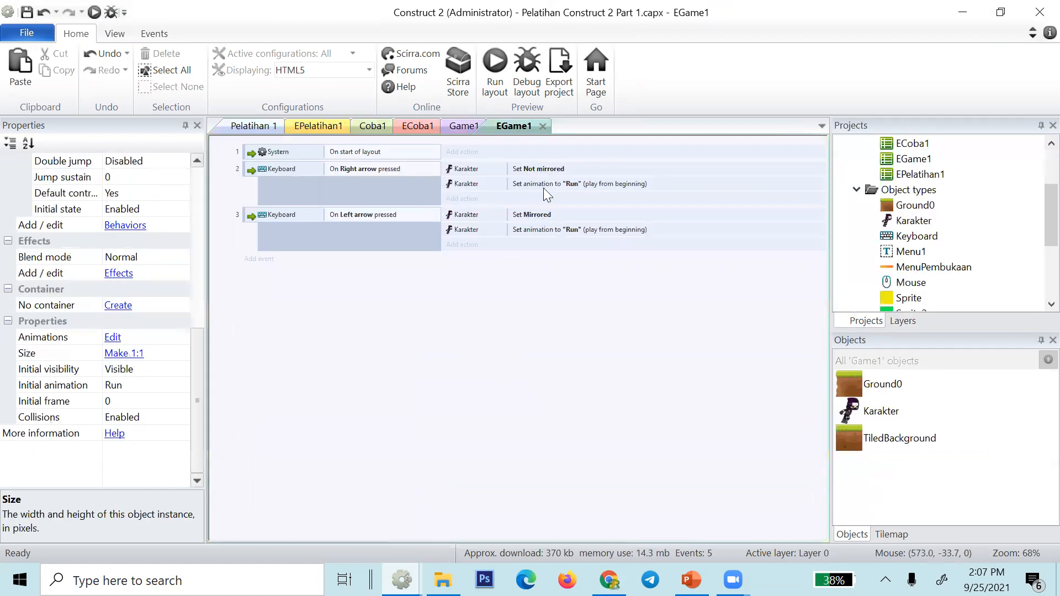
- Compare the arrow events' mirroring and Run actions in EGame1 with the Simulate control actions in Player Control5
left_click(543, 187)
left_click(537, 169)
left_click(517, 217)
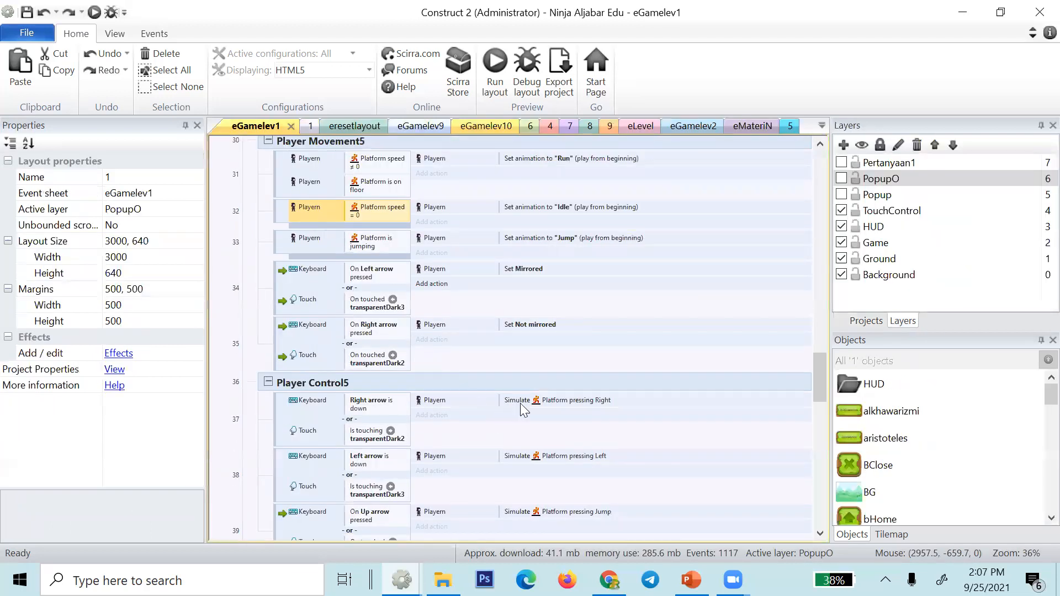
left_click(520, 403)
scroll(519, 403, "down", 1)
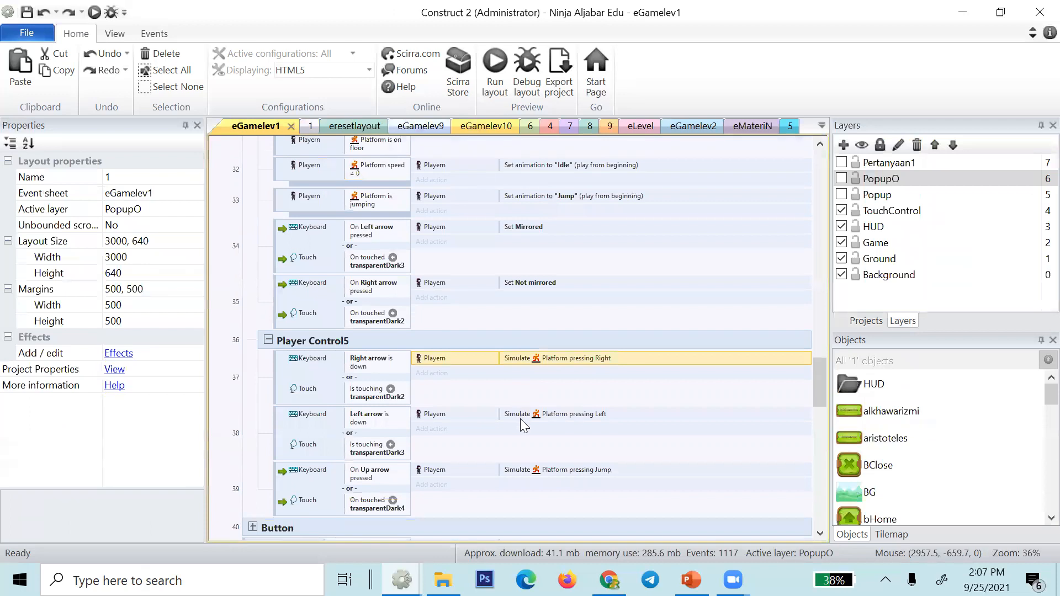
left_click(520, 418)
left_click(519, 471)
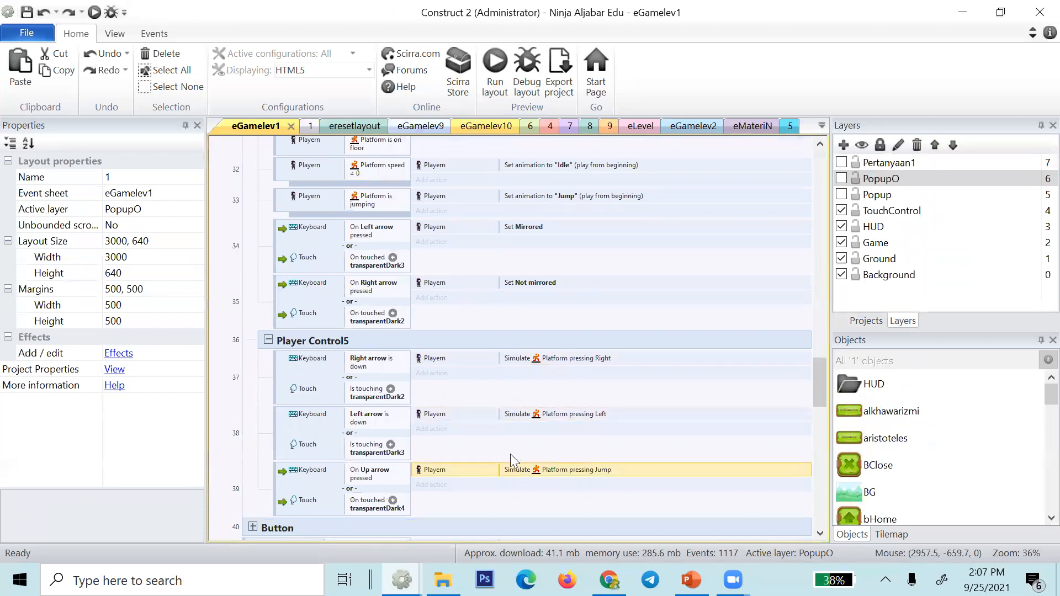
scroll(472, 338, "up", 1)
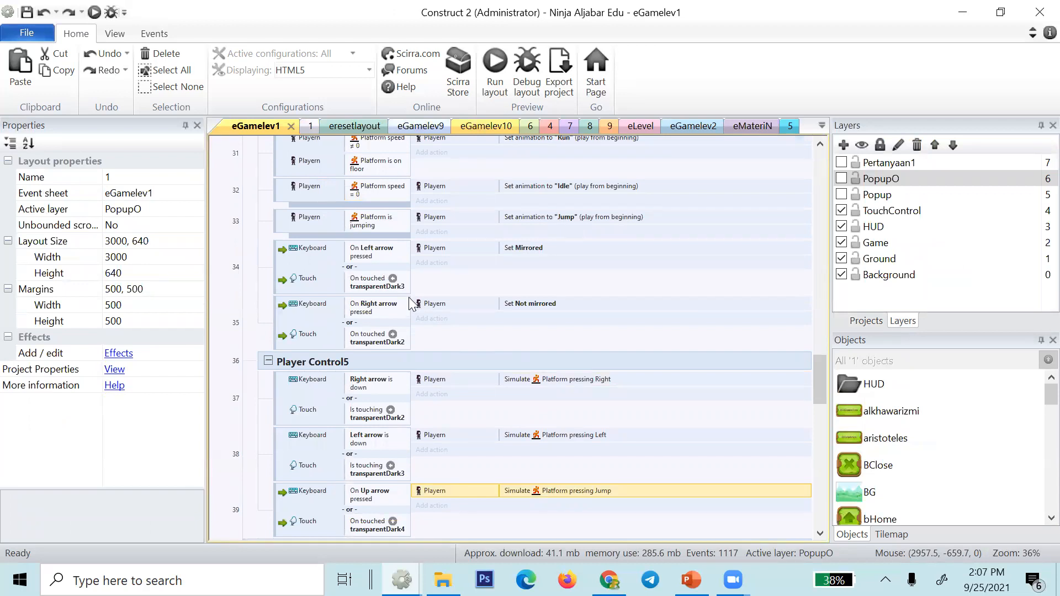
scroll(411, 302, "up", 1)
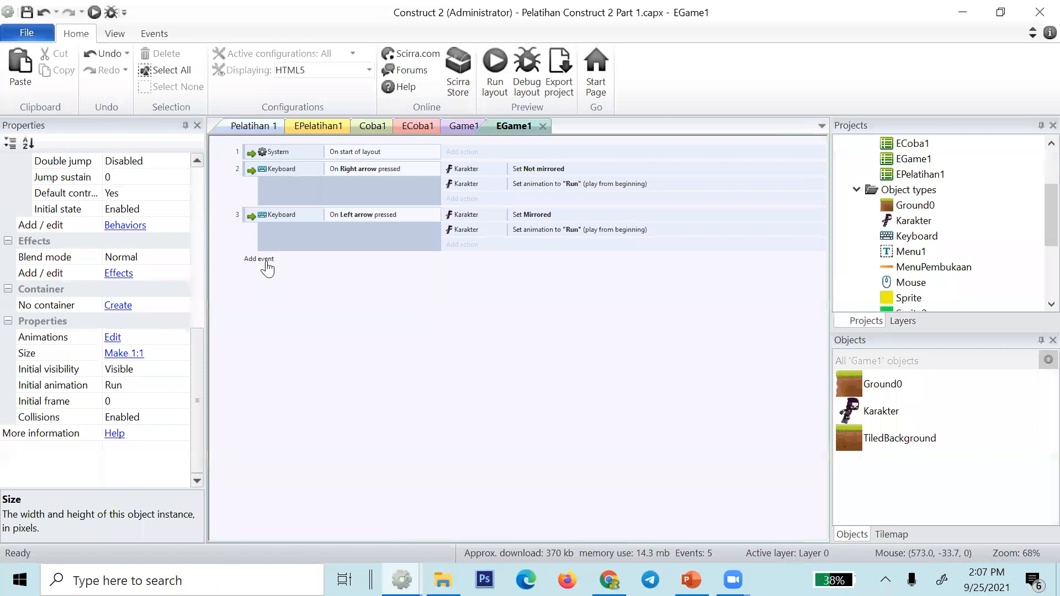
- In EGame1, add an event with Karakter's Platform Compare speed condition set to Equal to 0
left_click(267, 269)
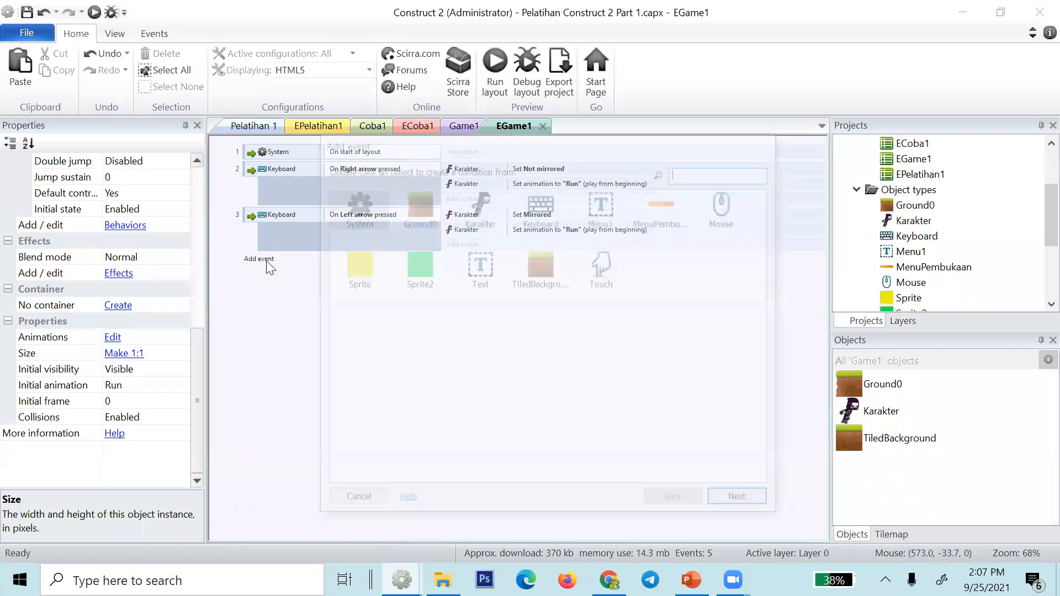
left_click(472, 205)
double_click(472, 206)
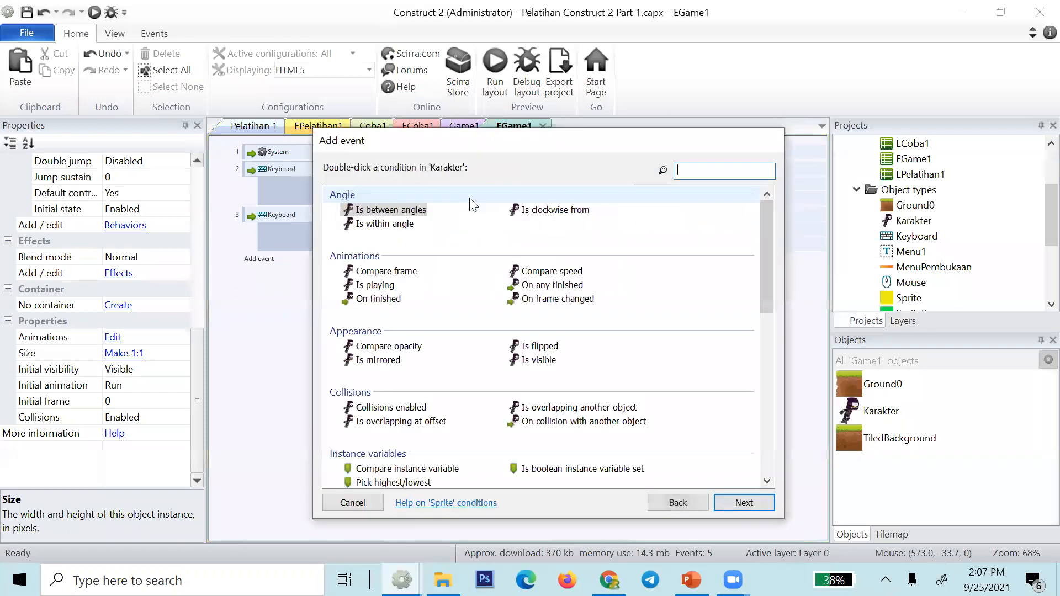
scroll(457, 281, "down", 10)
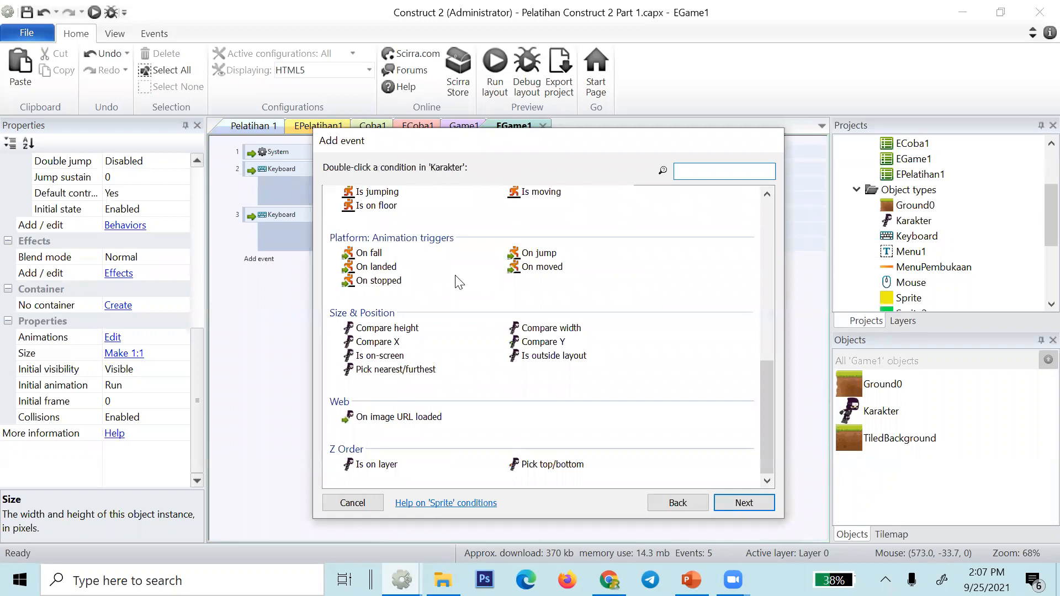
scroll(457, 280, "up", 3)
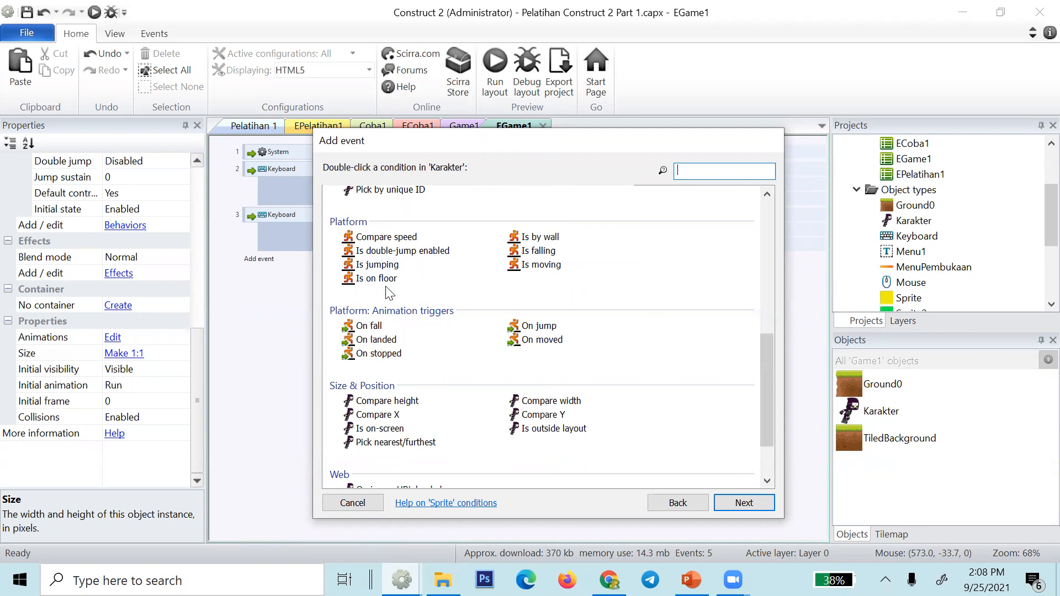
key("alt+Tab")
key("alt+Tab")
double_click(389, 239)
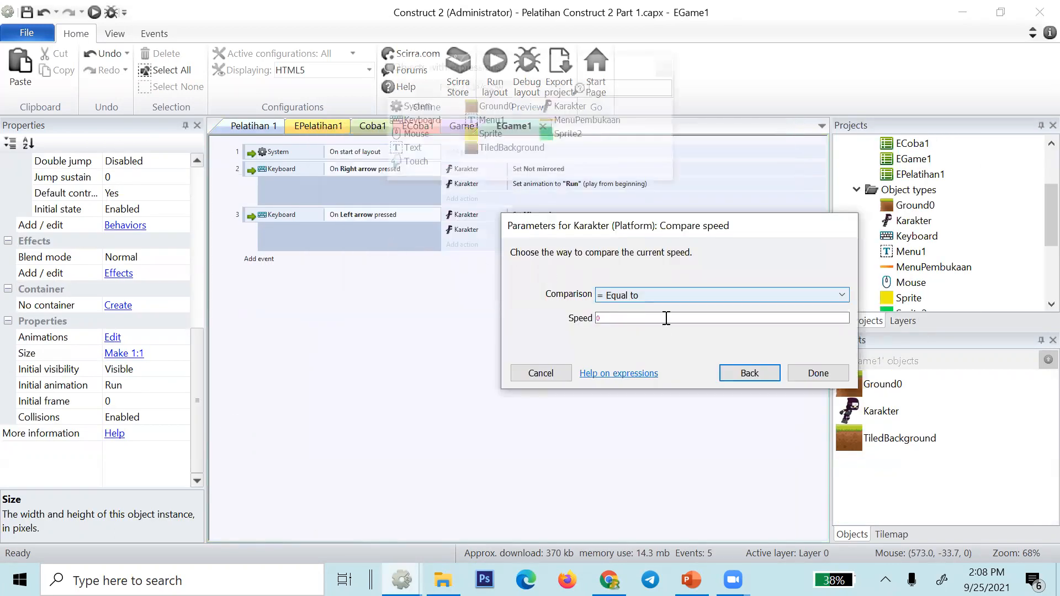
left_click(809, 374)
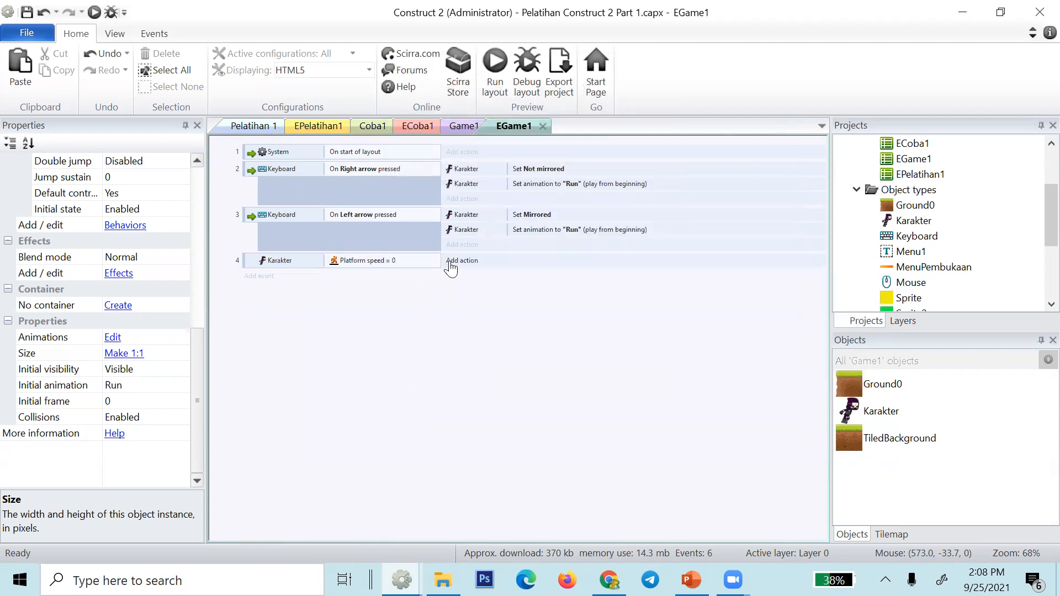
- Add a Karakter Set animation action to the platform speed event, playing "Idle" from the beginning
left_click(449, 262)
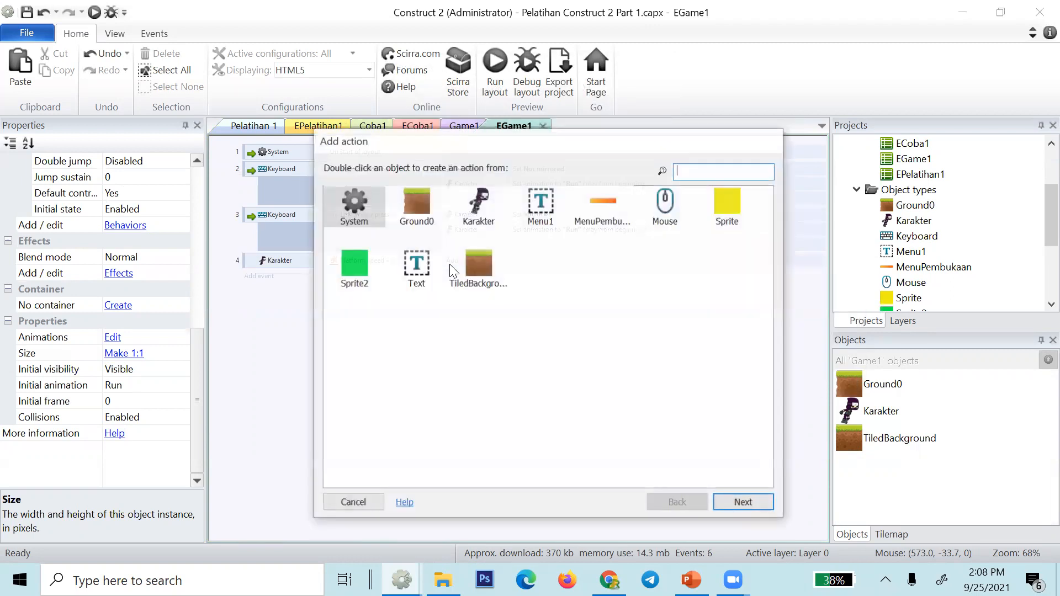
double_click(466, 213)
double_click(383, 285)
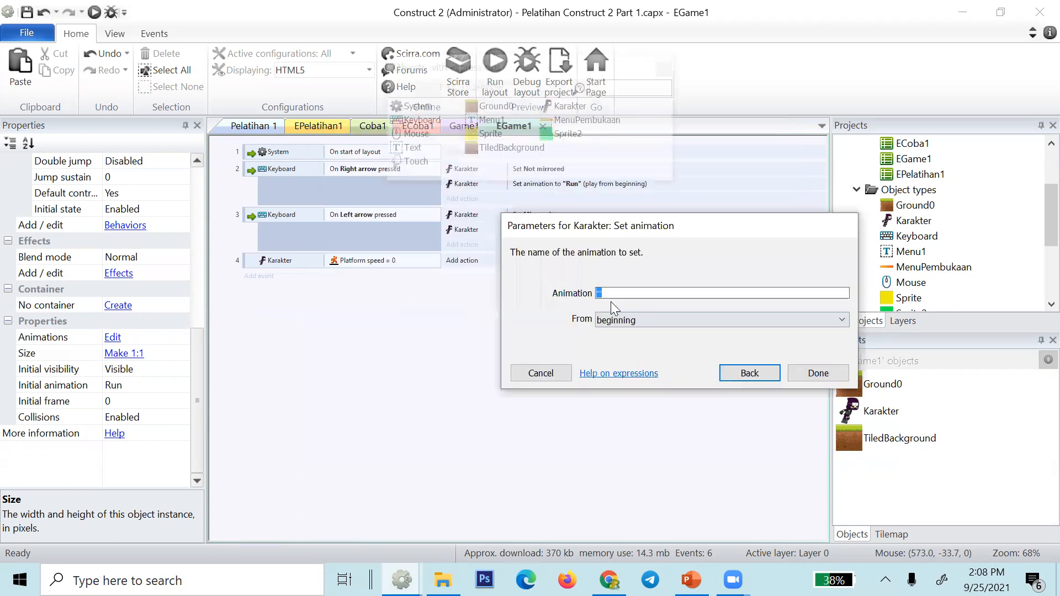
type("\"")
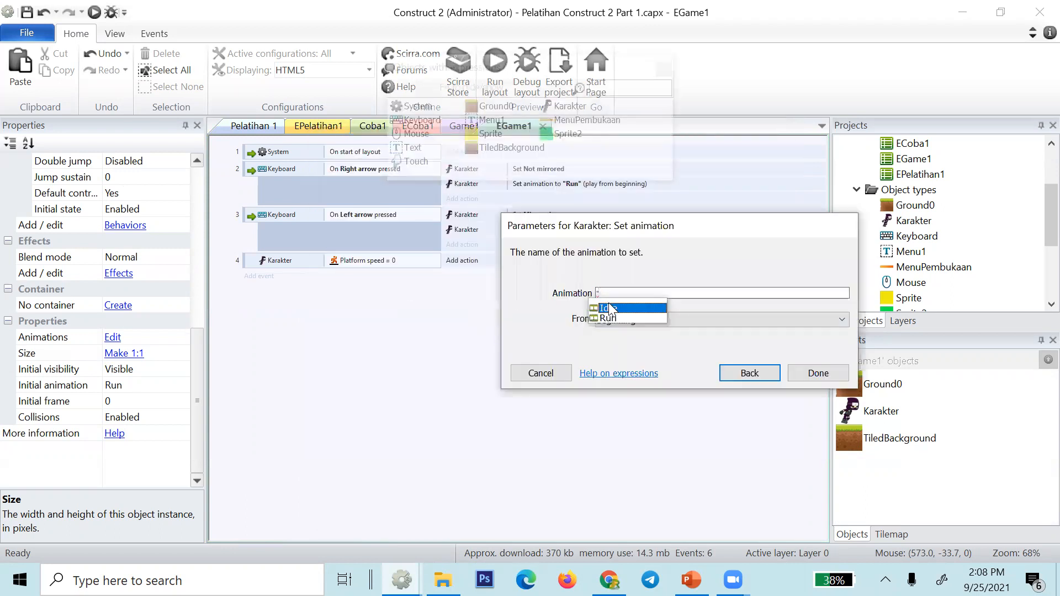
left_click(610, 308)
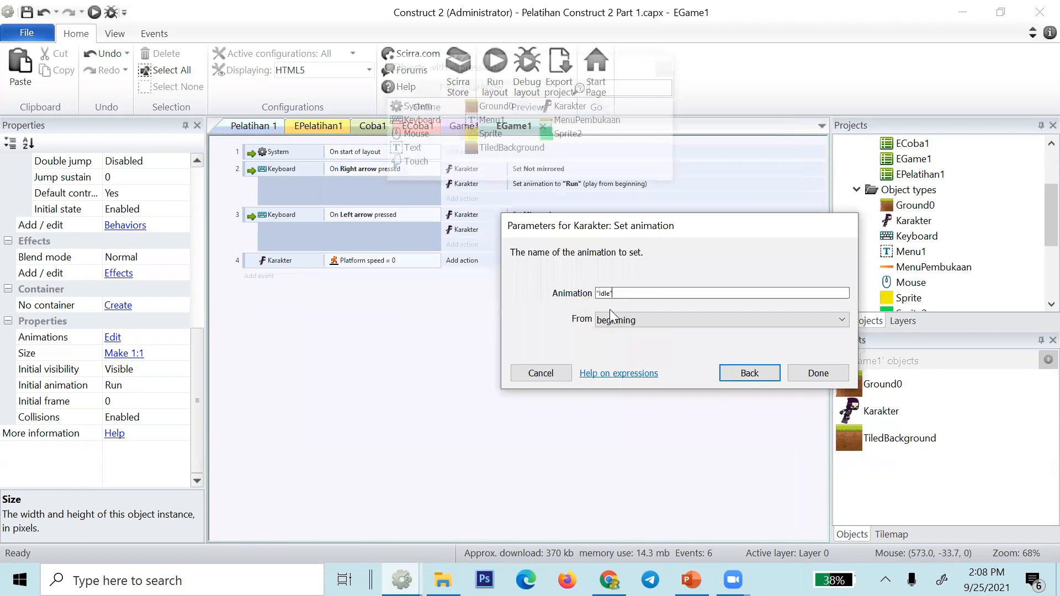
left_click(839, 376)
left_click(354, 259)
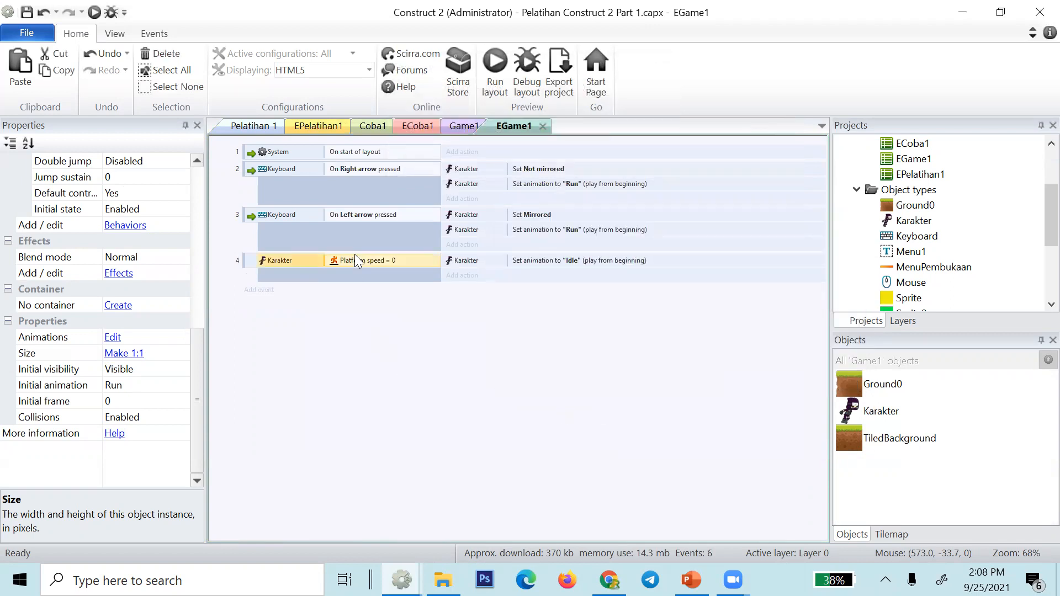
left_click(259, 290)
left_click(470, 204)
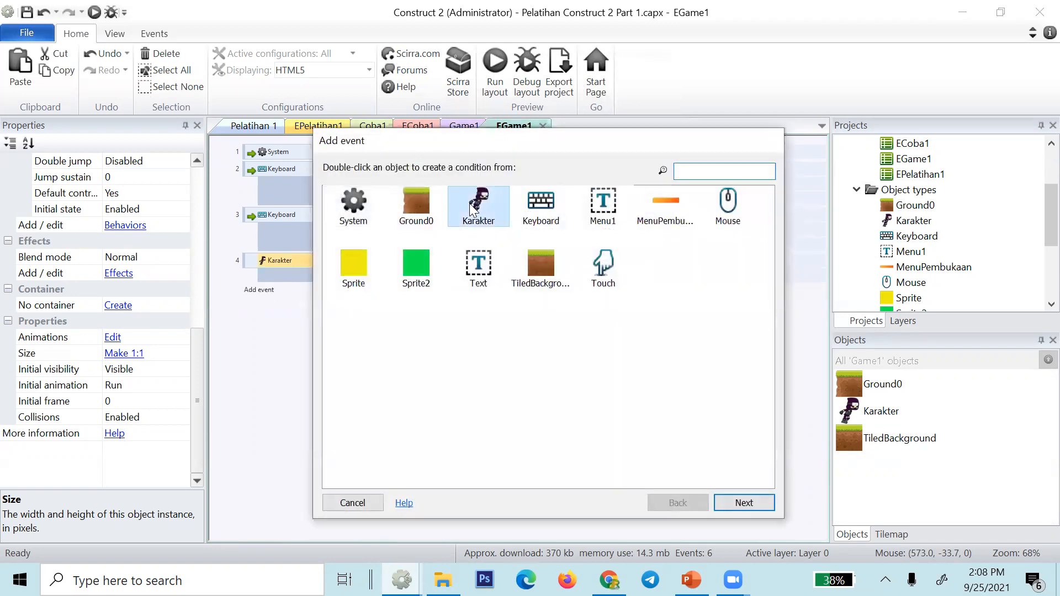
double_click(469, 203)
scroll(462, 355, "down", 6)
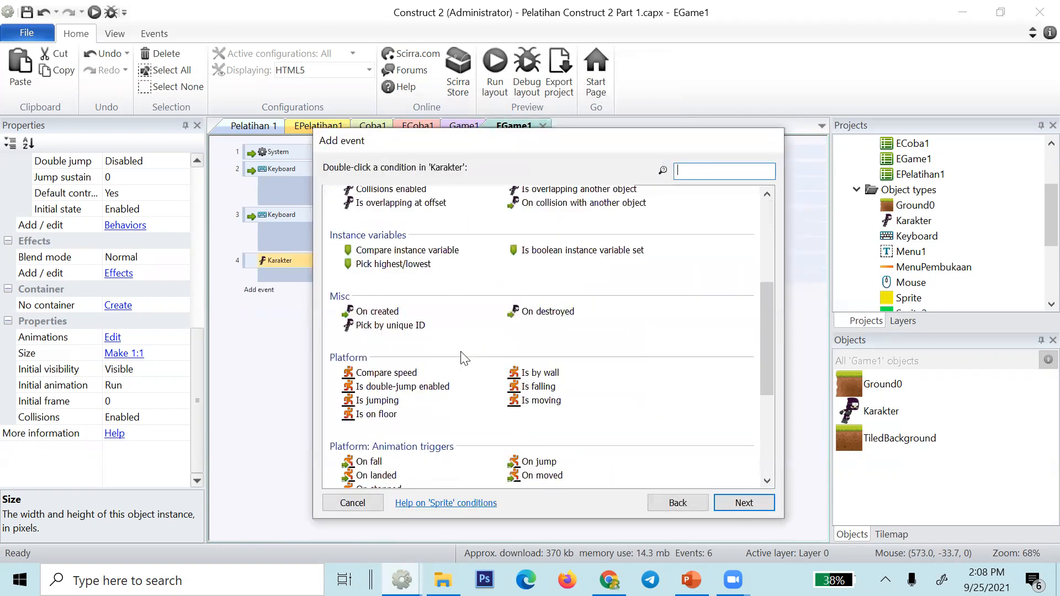
scroll(461, 358, "down", 3)
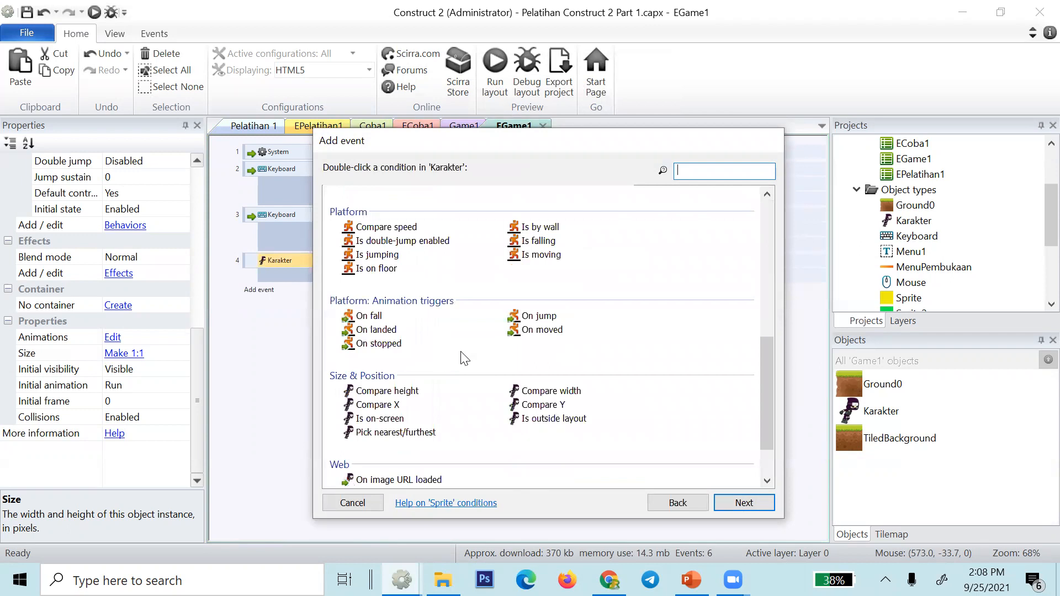
scroll(464, 359, "down", 1)
scroll(464, 358, "up", 3)
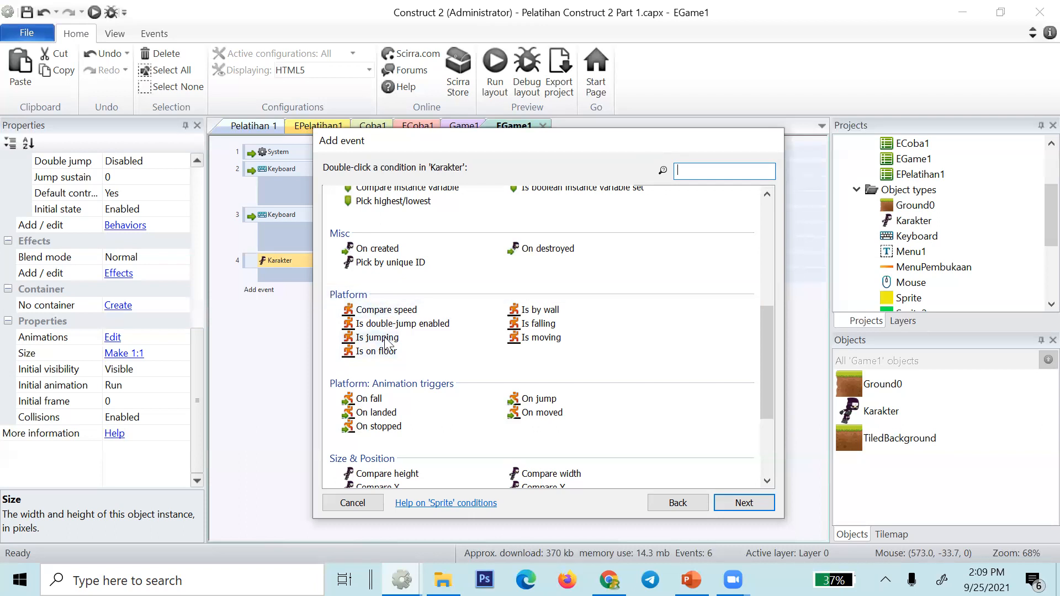
scroll(474, 414, "down", 3)
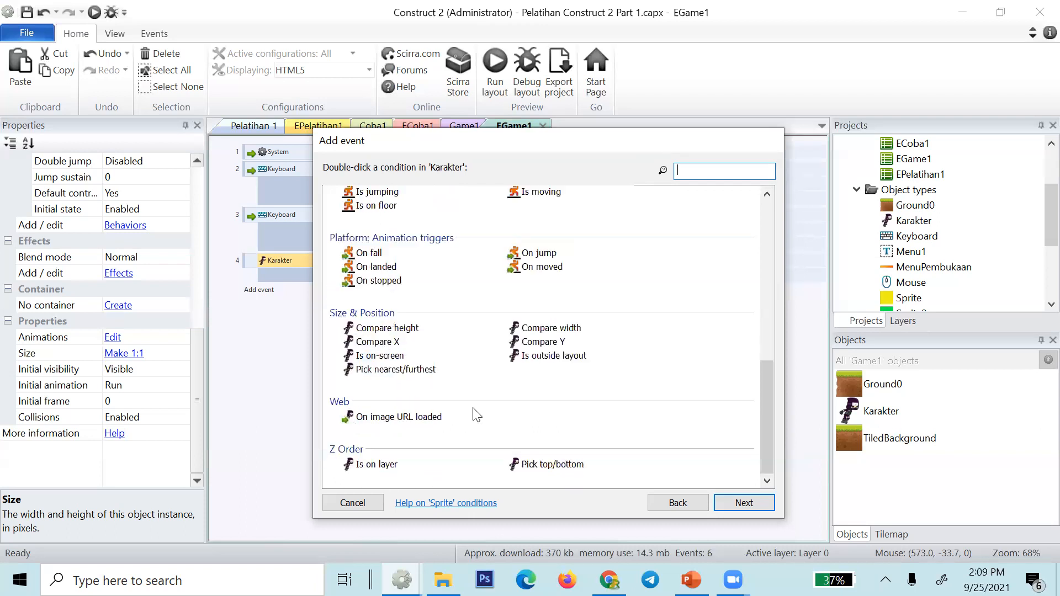
scroll(476, 414, "up", 8)
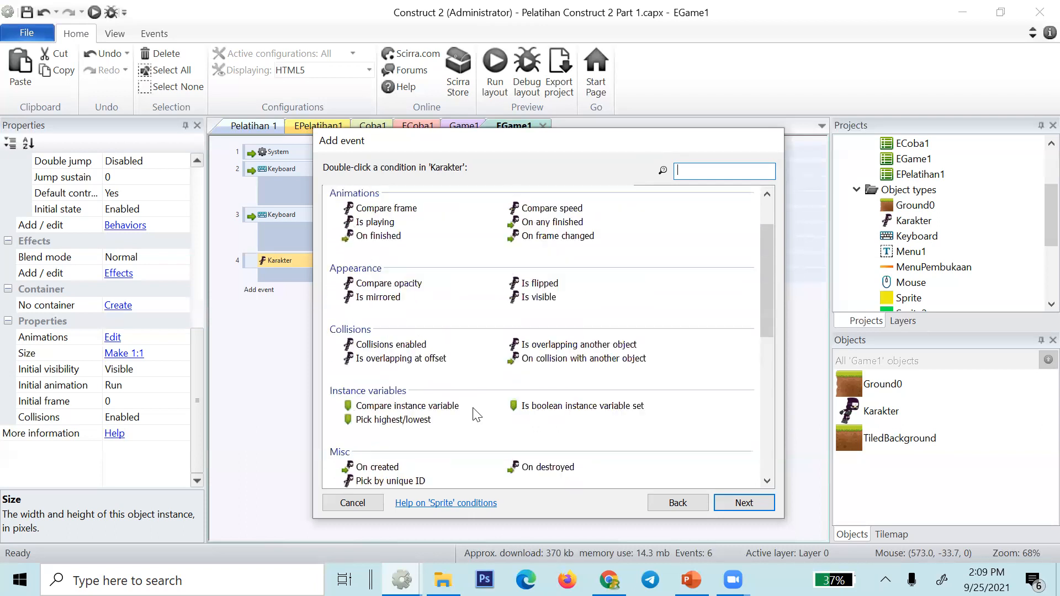
key("alt+Tab")
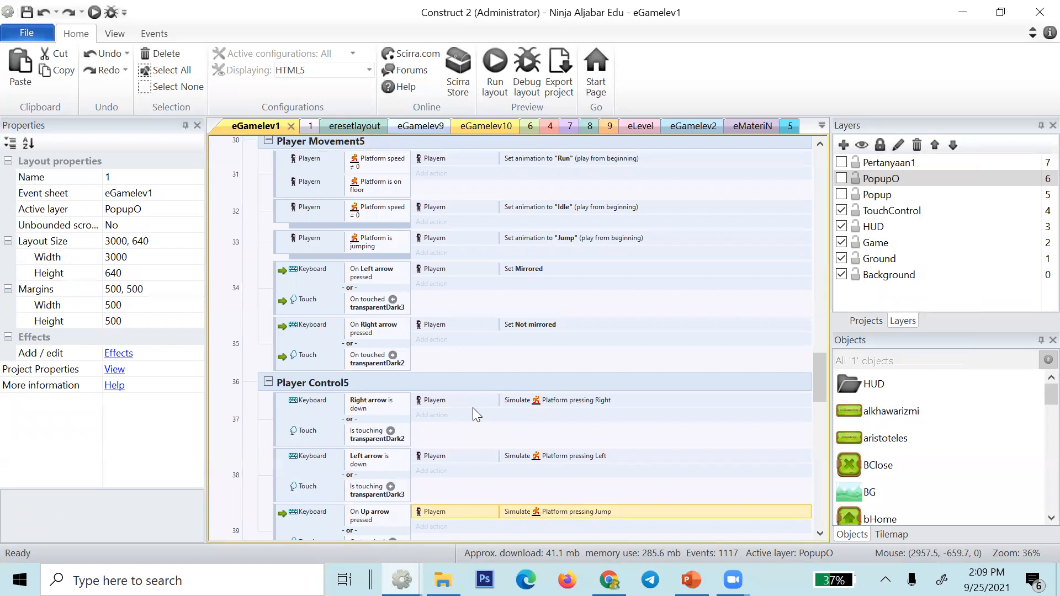
key("alt+Tab")
left_click(352, 503)
left_click(400, 433)
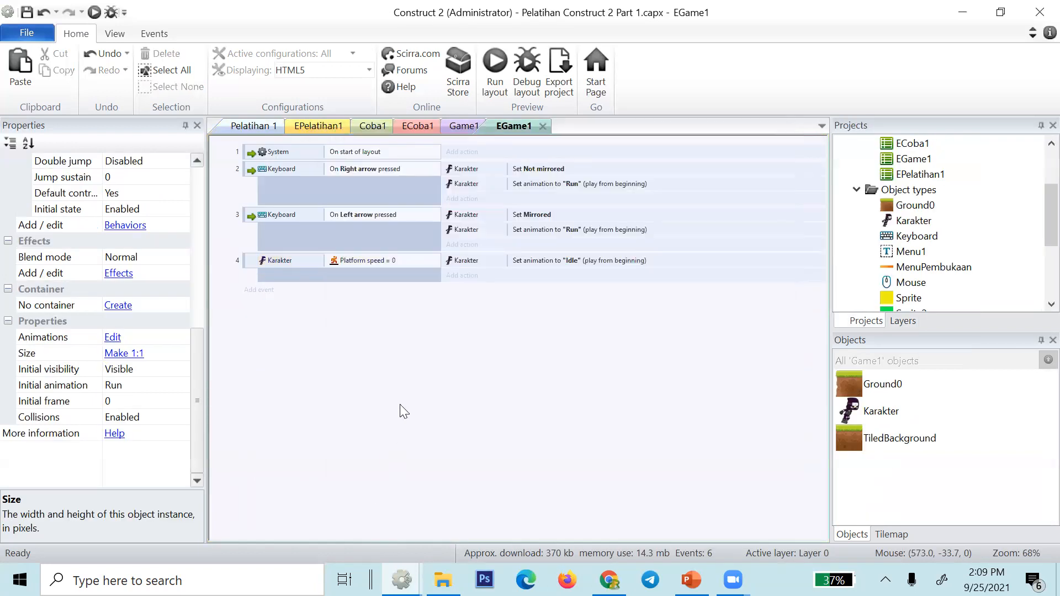
- Start adding another action to the Right arrow pressed event
left_click(449, 199)
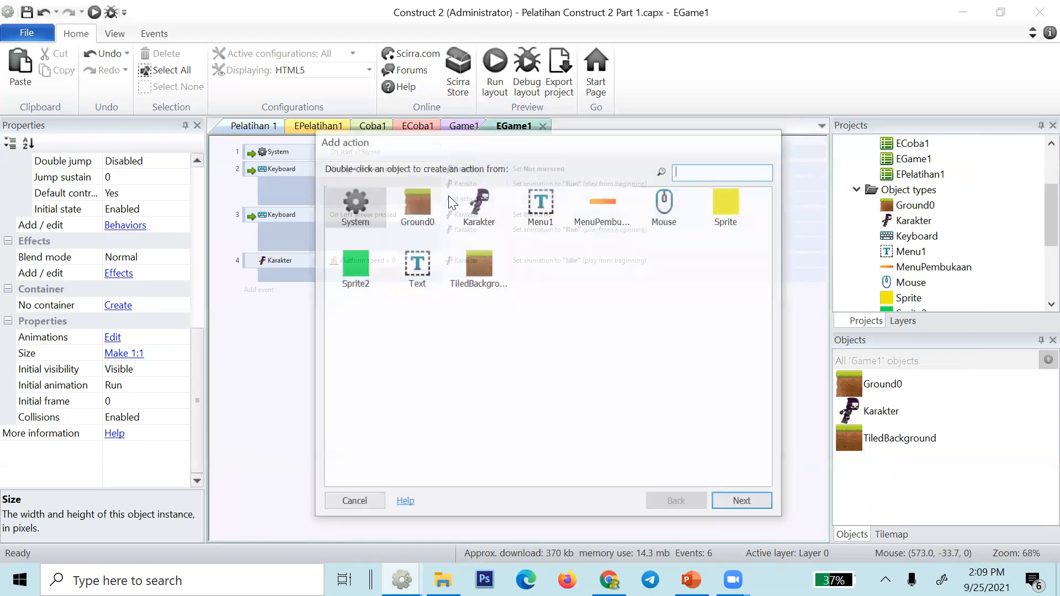
double_click(366, 210)
scroll(403, 331, "down", 8)
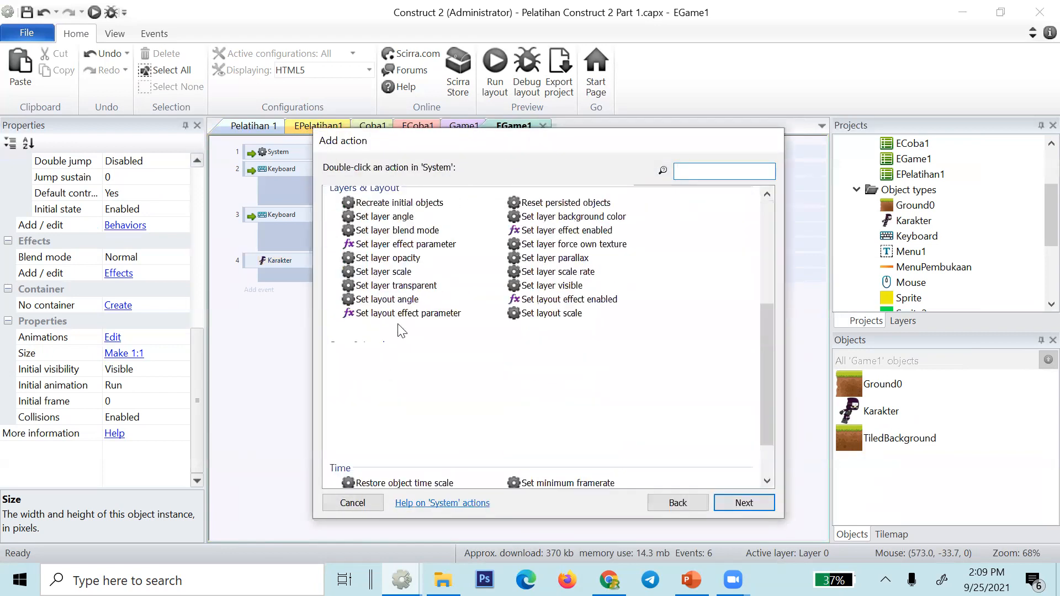
left_click(681, 500)
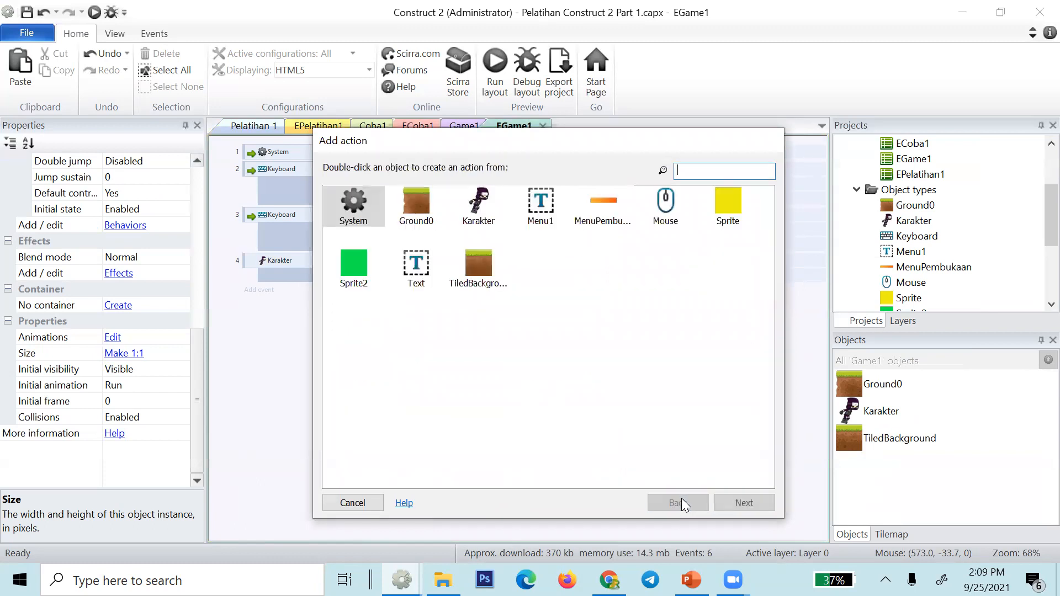
- Add a Karakter Platform Simulate control action set to Right to the "On Right arrow pressed" event
double_click(477, 201)
scroll(472, 321, "down", 12)
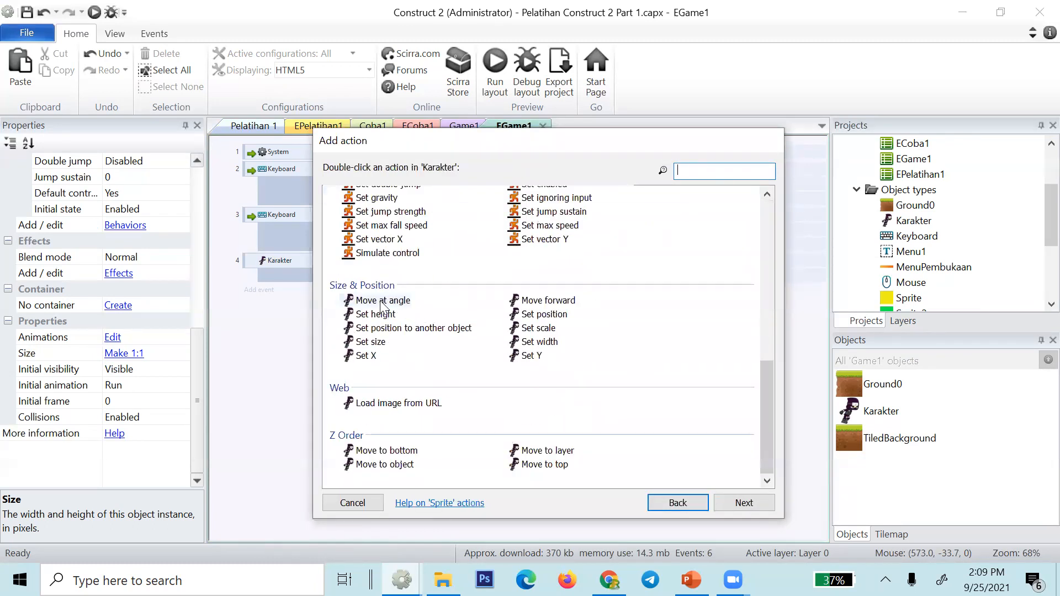
scroll(417, 320, "up", 3)
double_click(367, 400)
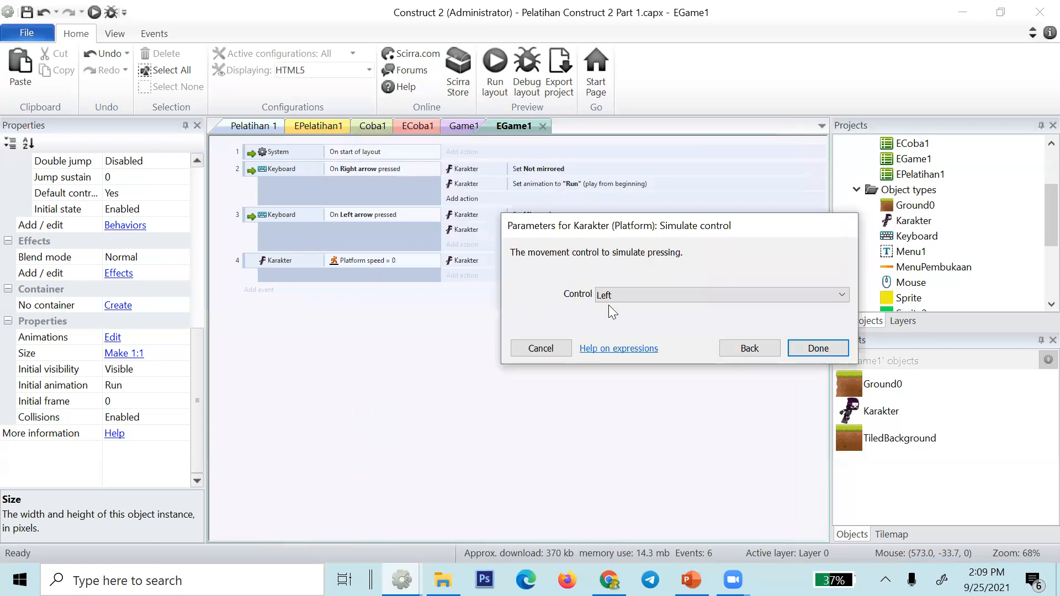
left_click(643, 294)
left_click(652, 318)
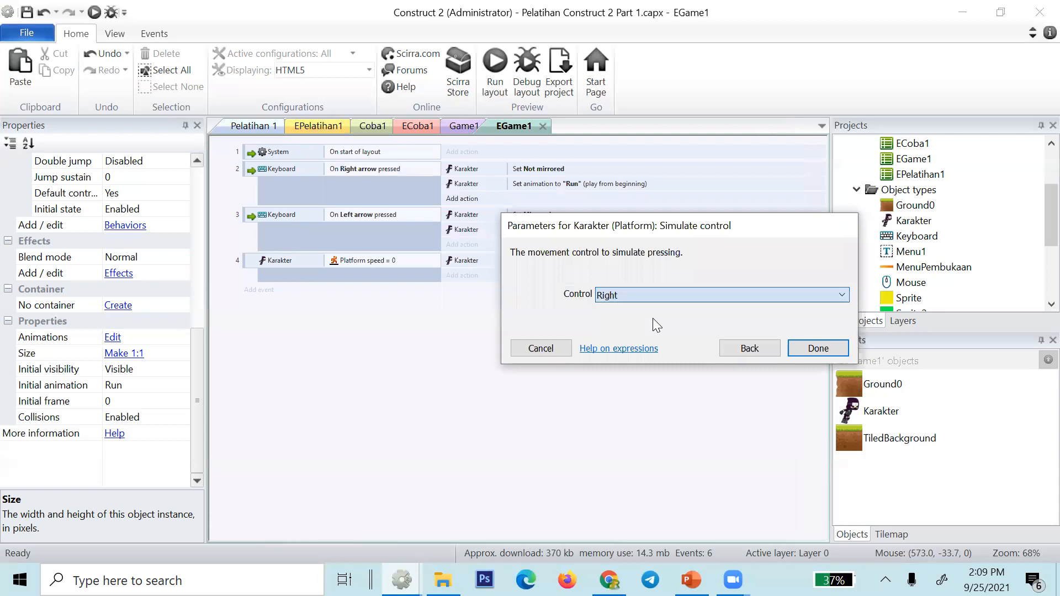
left_click(801, 348)
- Copy the Simulate Platform pressing Right action into the "On Left arrow pressed" event
left_click(528, 201)
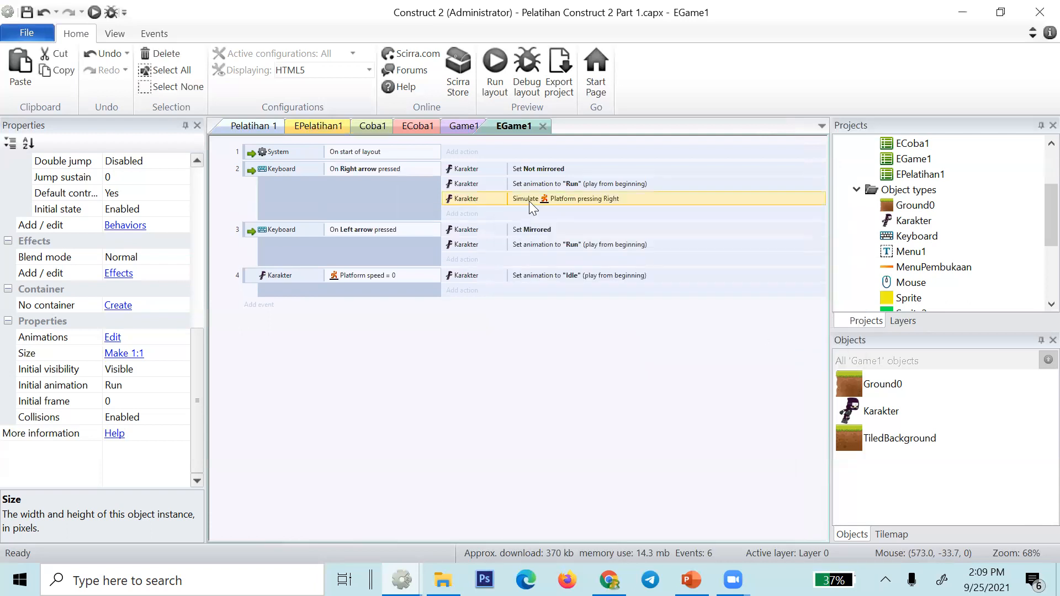
key("ctrl+c")
left_click(410, 247)
key("ctrl+v")
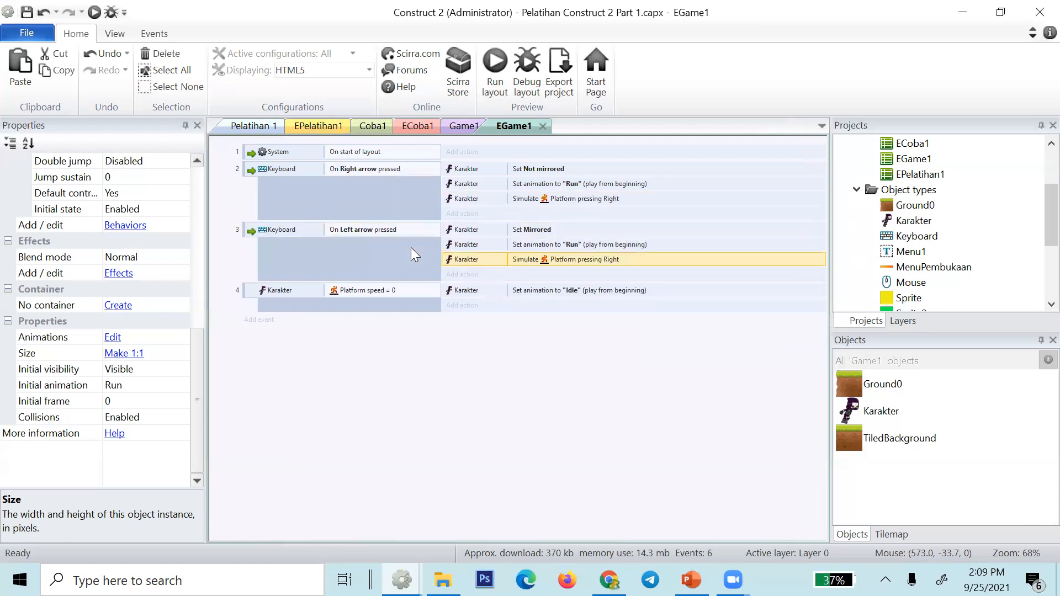
- Place the Simulate Platform action before the "Run" animation action in both arrow-key events
left_click_drag(477, 259, 480, 241)
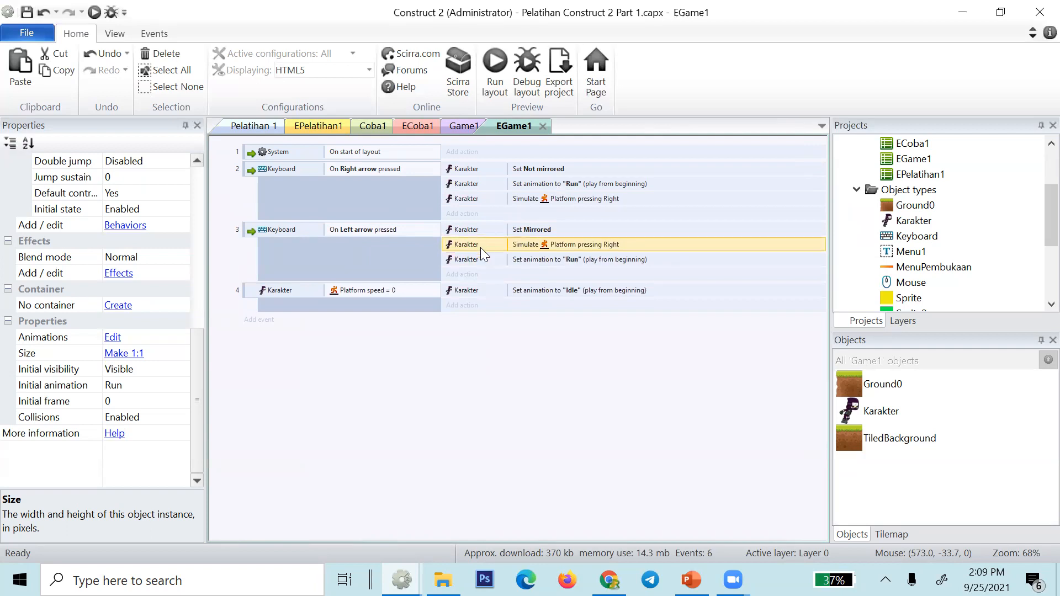
left_click(525, 260)
left_click_drag(531, 185, 532, 199)
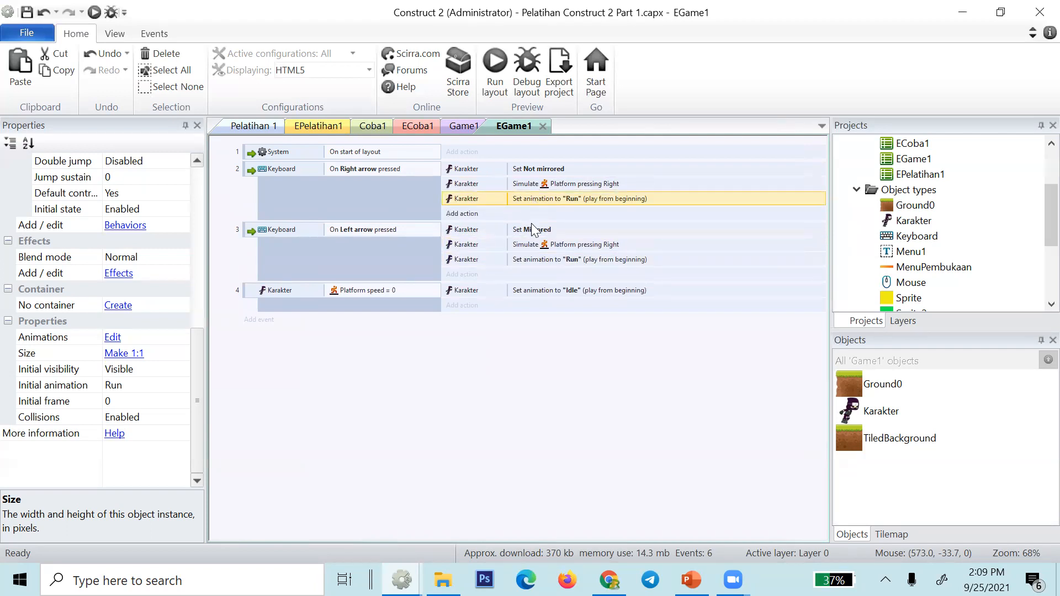
left_click(521, 371)
- Preview the layout in the browser and test the character's right and left movement, then return to the event sheet
key("F5")
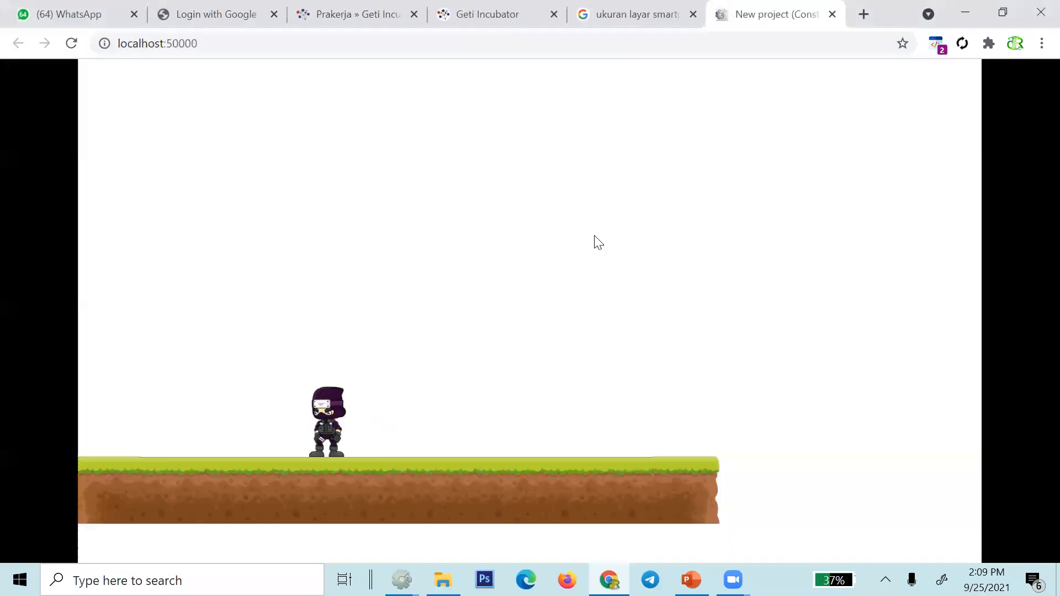
key("Right")
key("Left")
key("Left")
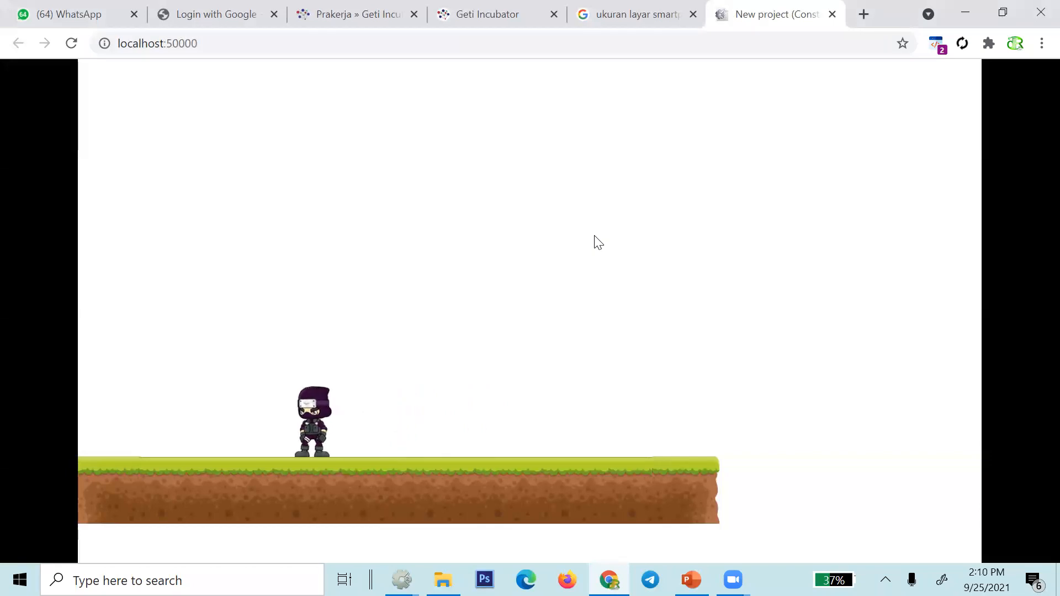
key("Right")
key("Left")
key("Right")
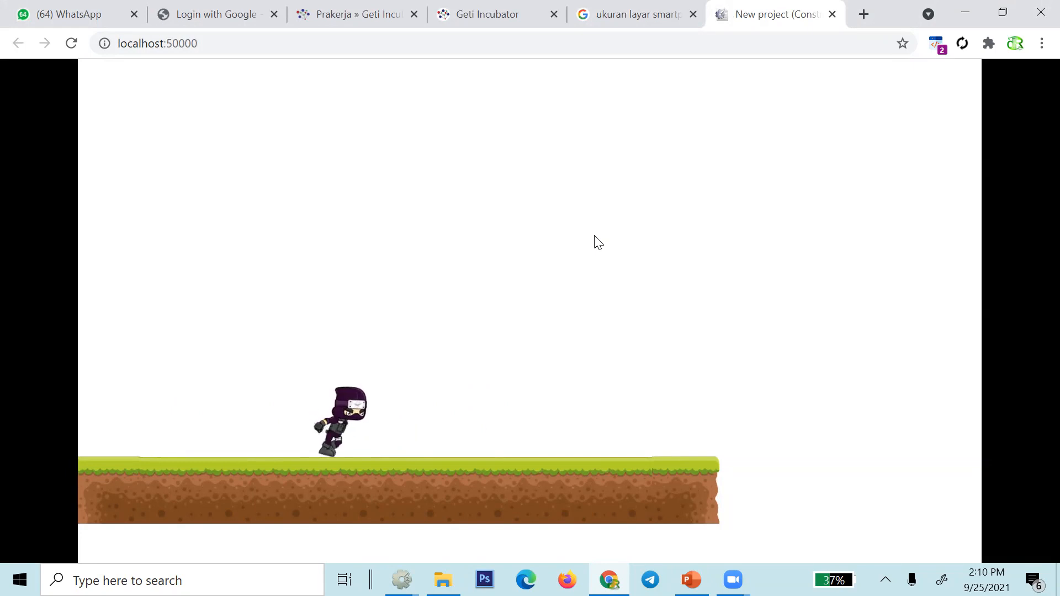
key("Left")
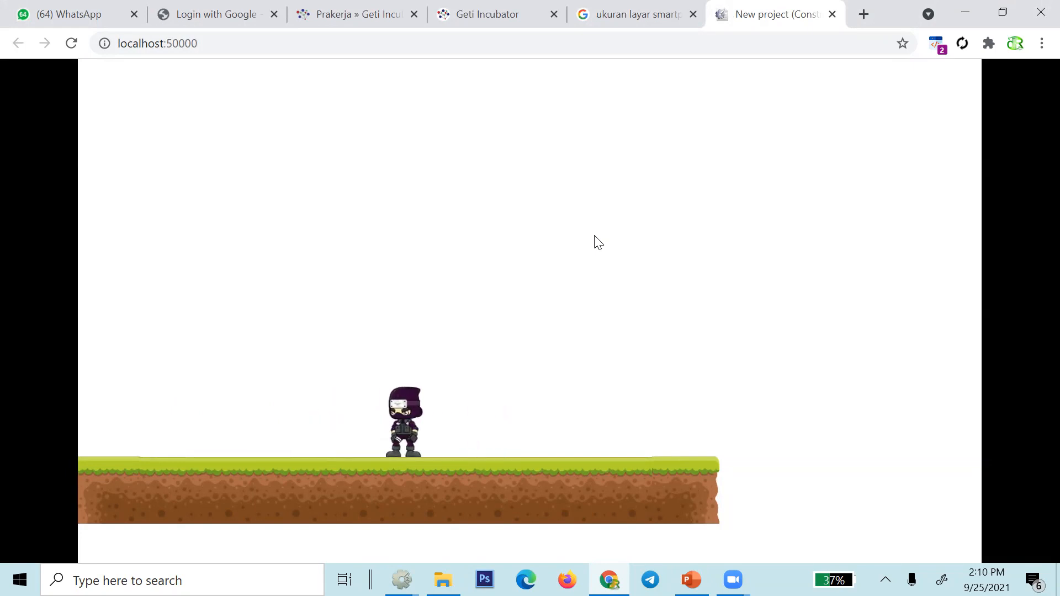
key("Left")
key("Right")
key("alt+Tab")
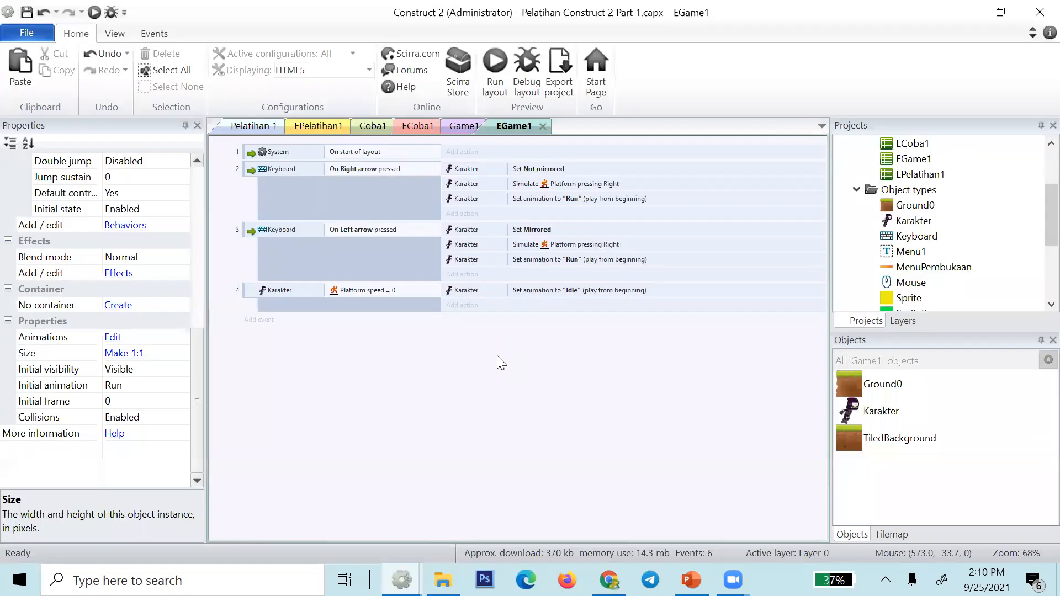
- Move the "Run" animation action back before the Simulate Platform action in both arrow-key events
left_click_drag(538, 262, 541, 235)
left_click(564, 199)
left_click_drag(564, 198, 568, 183)
left_click(533, 371)
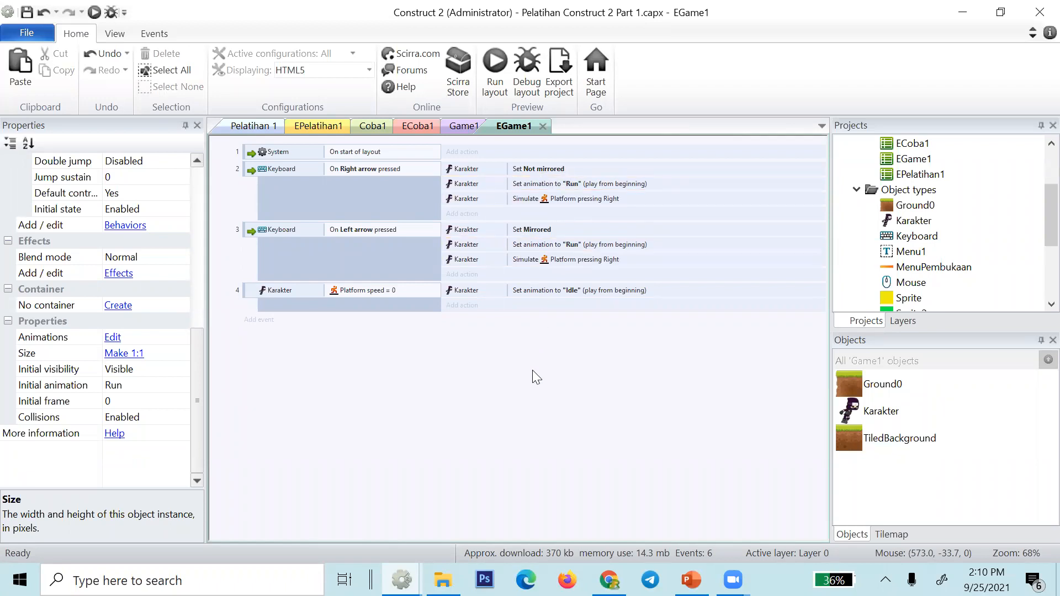
- Preview the layout again with the reordered actions, dismiss the error dialog, and test running left and right
key("F5")
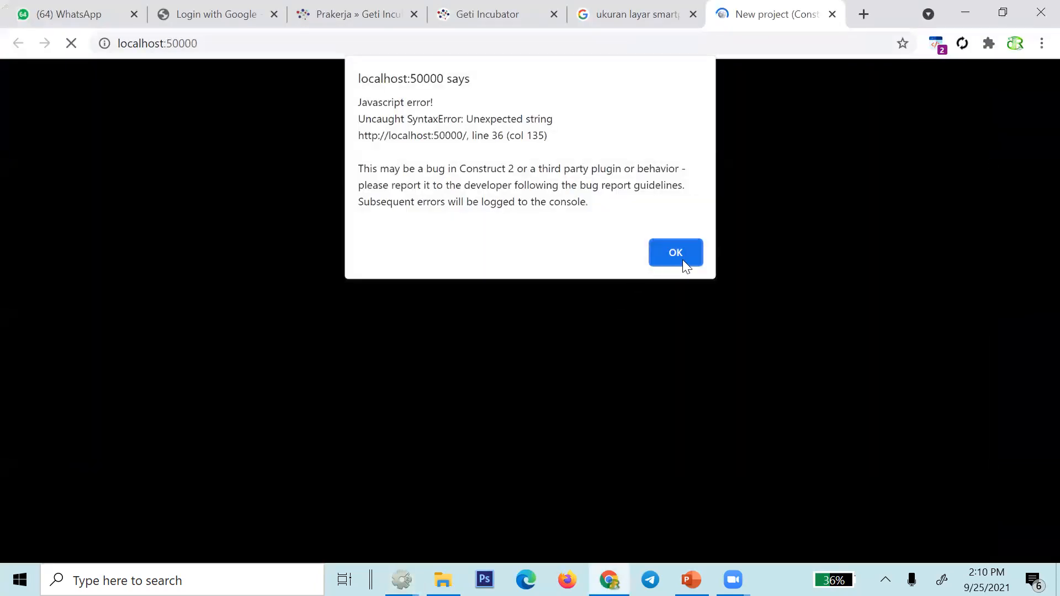
left_click(682, 260)
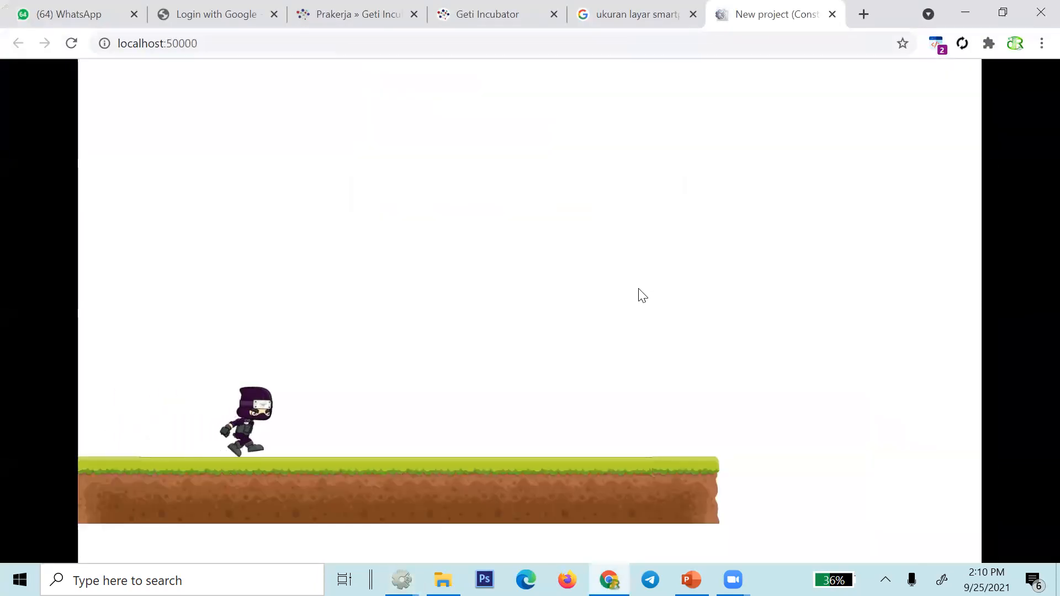
key("Right")
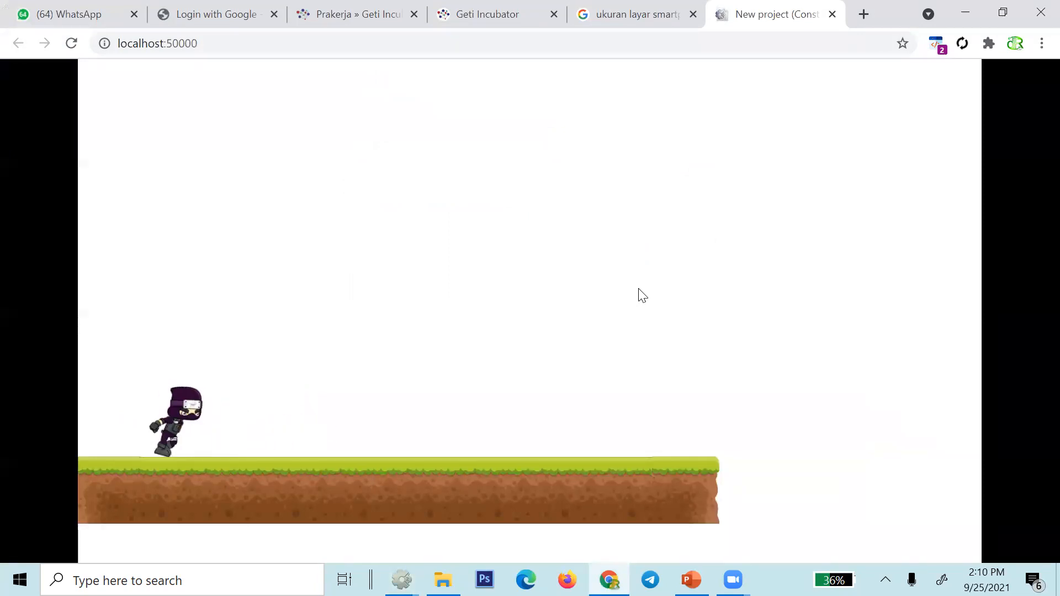
key("Left")
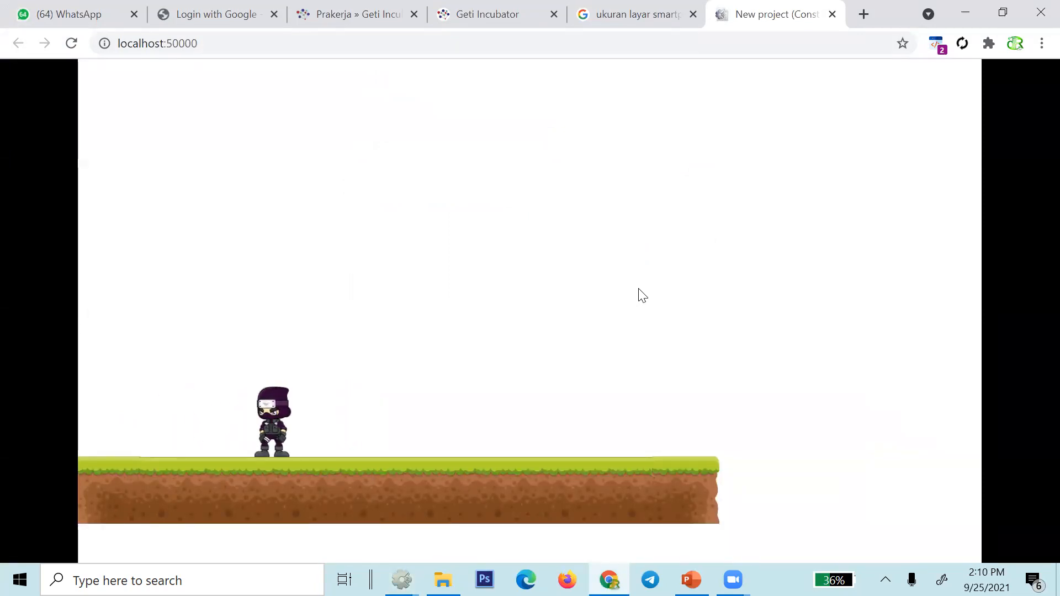
key("Left")
key("Right")
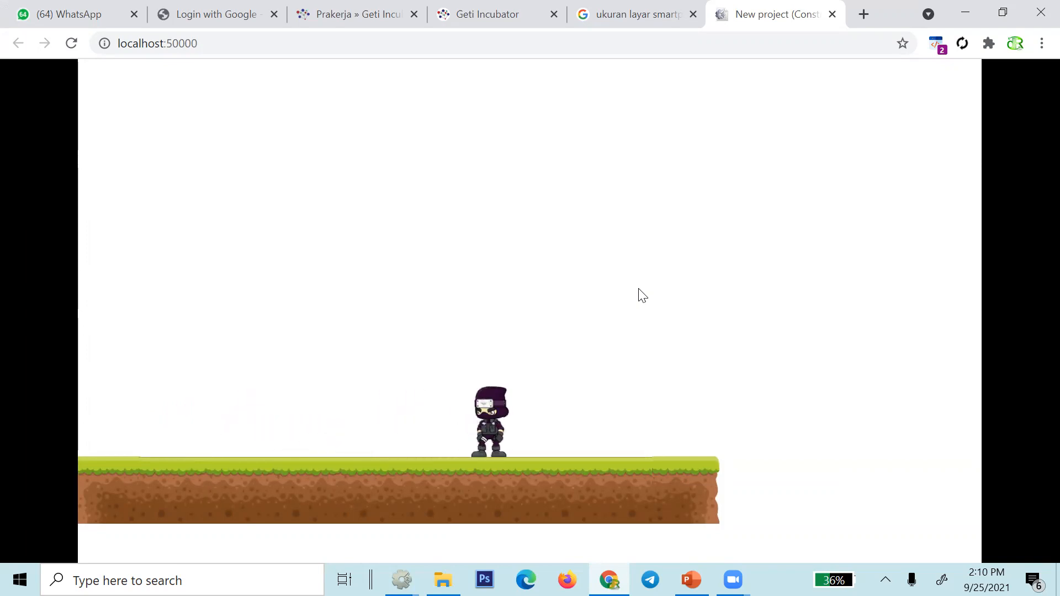
key("Left")
key("Left")
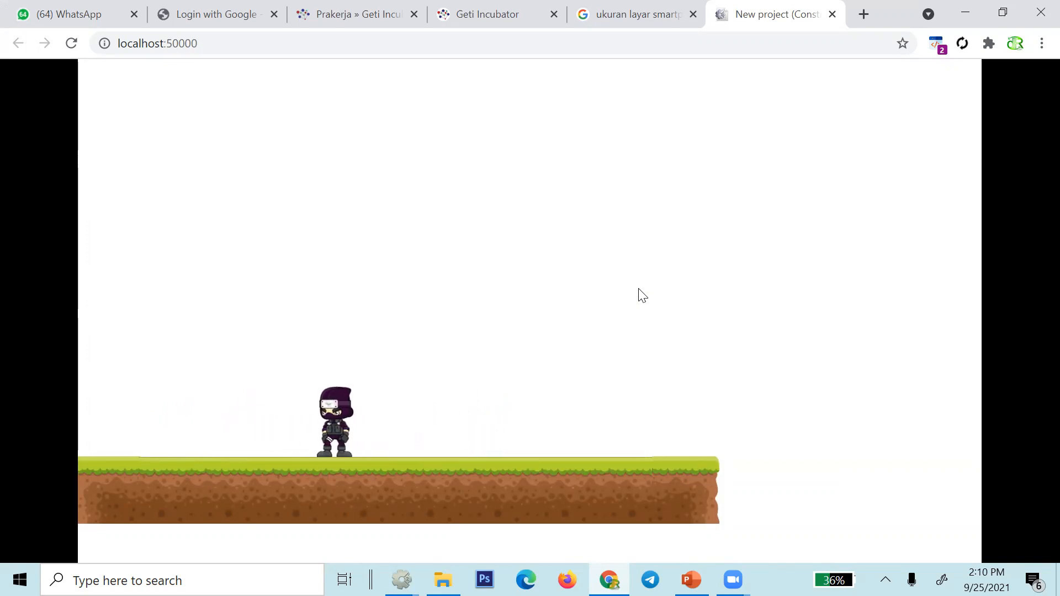
key("Left")
key("Right")
key("Left")
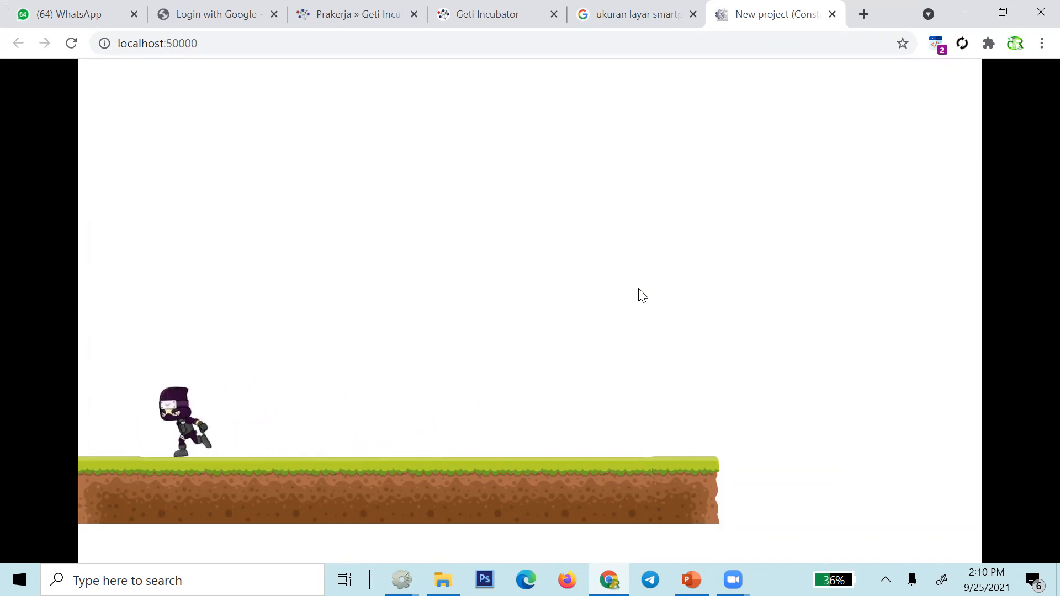
key("alt+Tab")
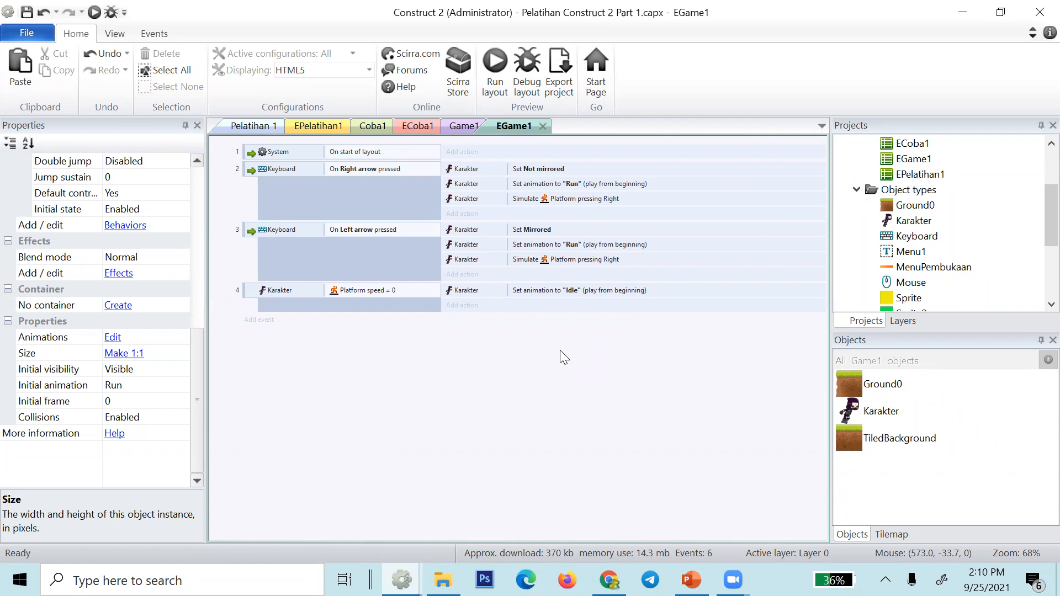
- Switch to the Ninja Aljabar Edu project and examine the conditions its player movement events use for the animations
key("alt+Tab")
key("alt+Tab")
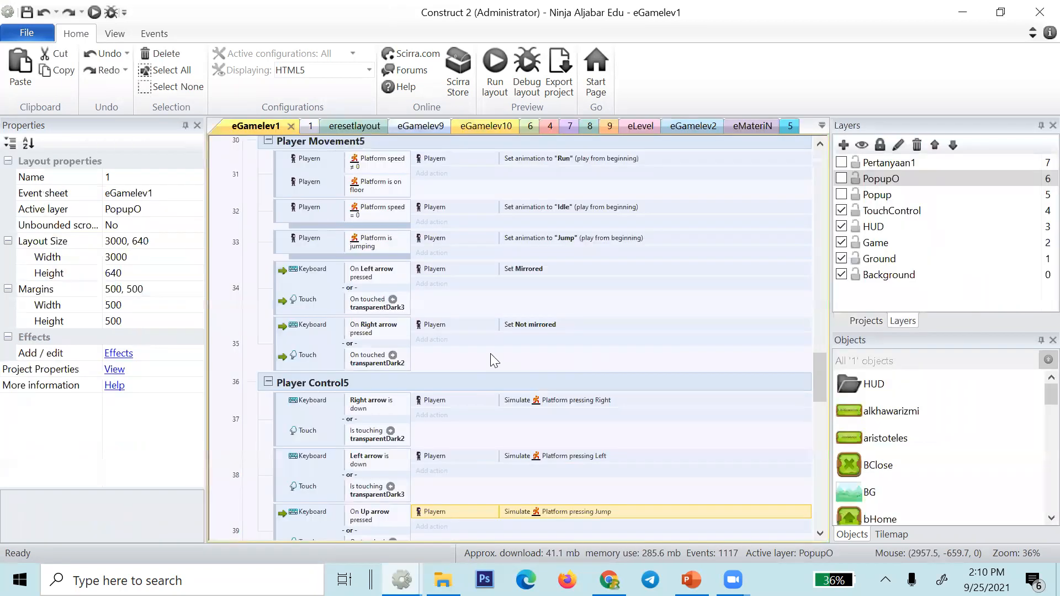
key("alt+Tab")
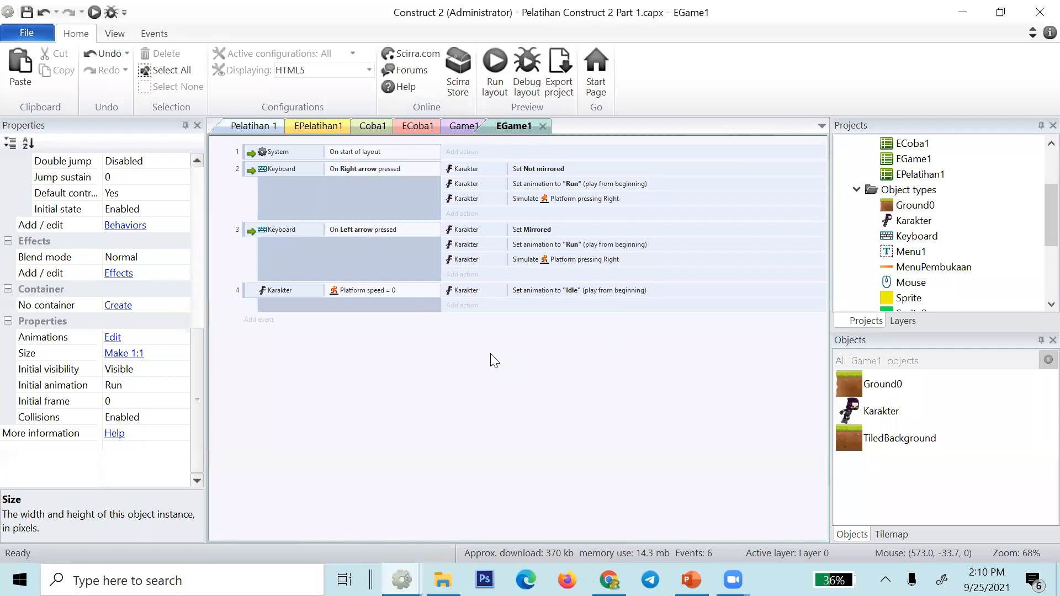
key("alt+Tab")
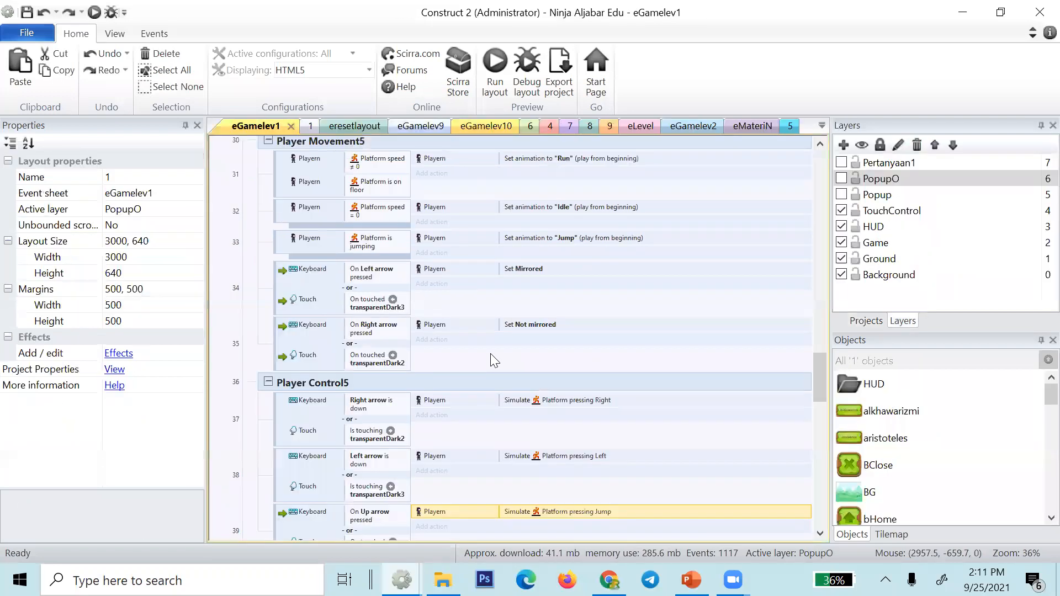
scroll(490, 354, "up", 1)
left_click(376, 191)
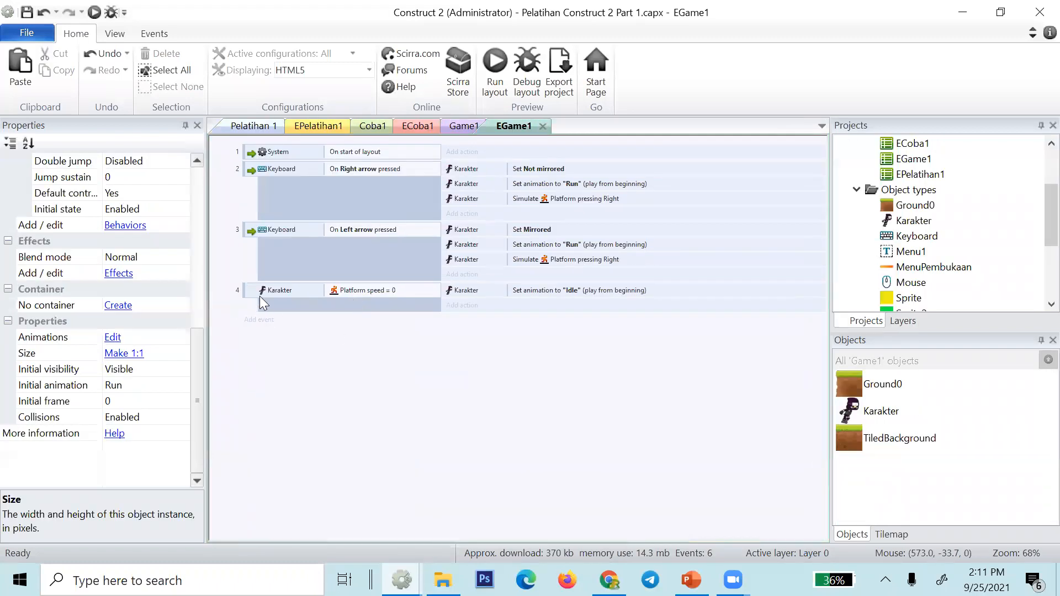
- Duplicate the Karakter "Platform speed = 0" event in EGame1 and set the copy's comparison to Not equal to
left_click(252, 293)
key("ctrl+v")
double_click(392, 324)
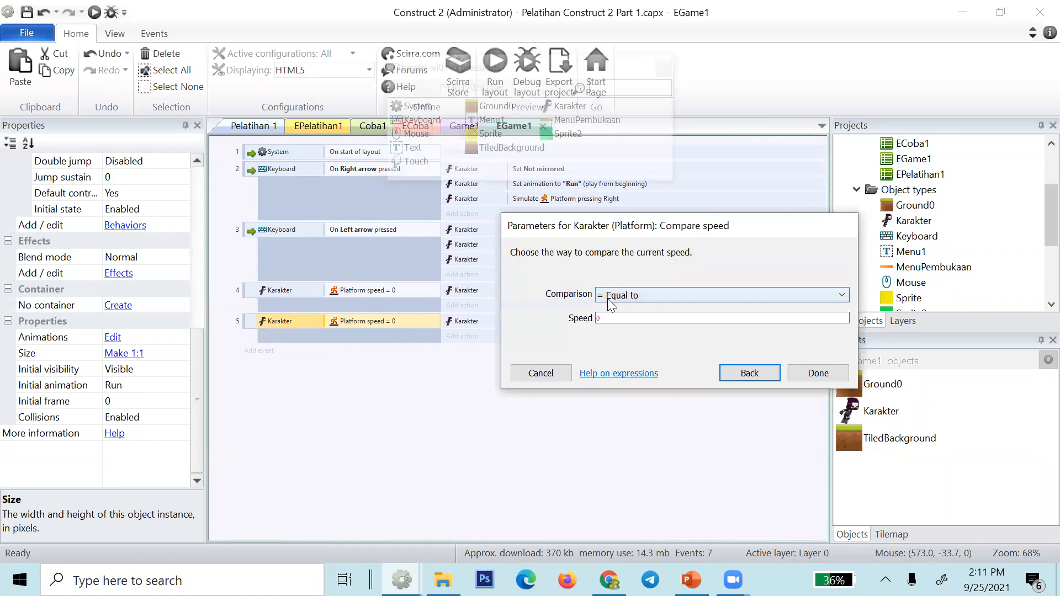
left_click(612, 295)
left_click(682, 319)
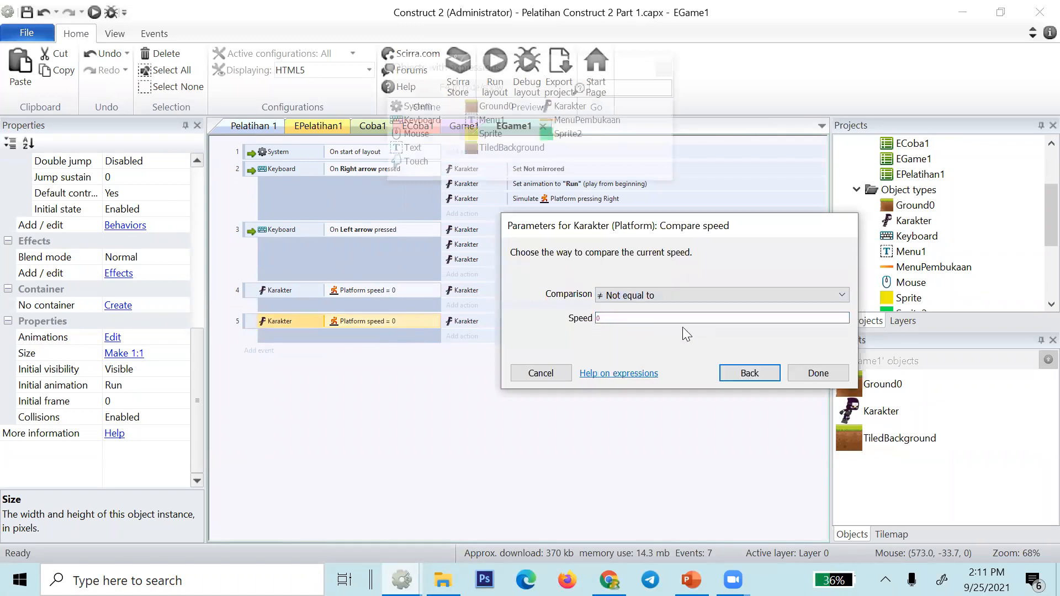
left_click(810, 374)
- Set the animation in the "Platform speed ≠ 0" event's action to "Run"
left_click(518, 321)
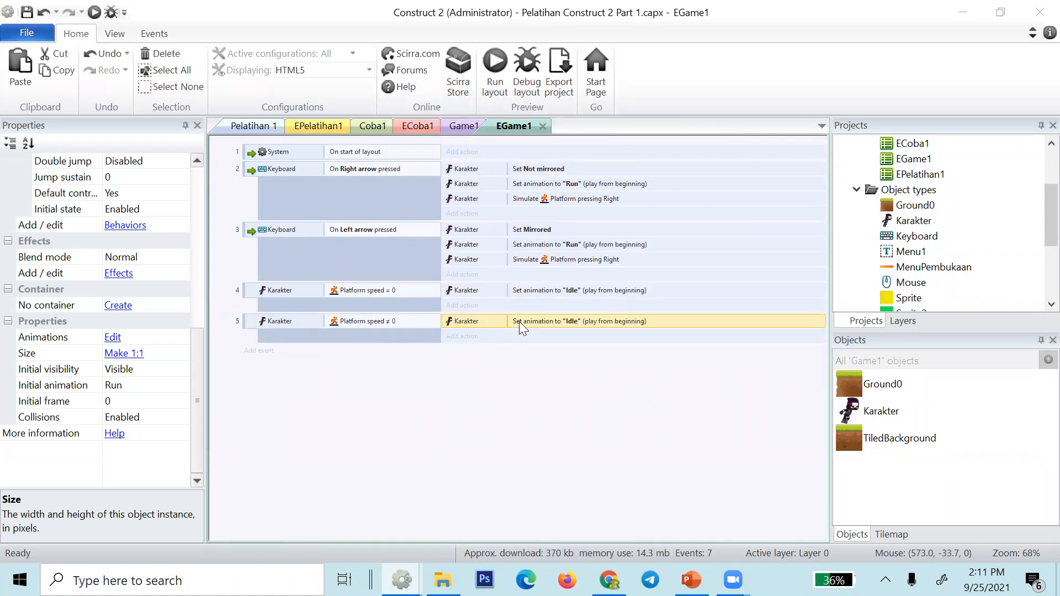
double_click(519, 321)
type("\"r")
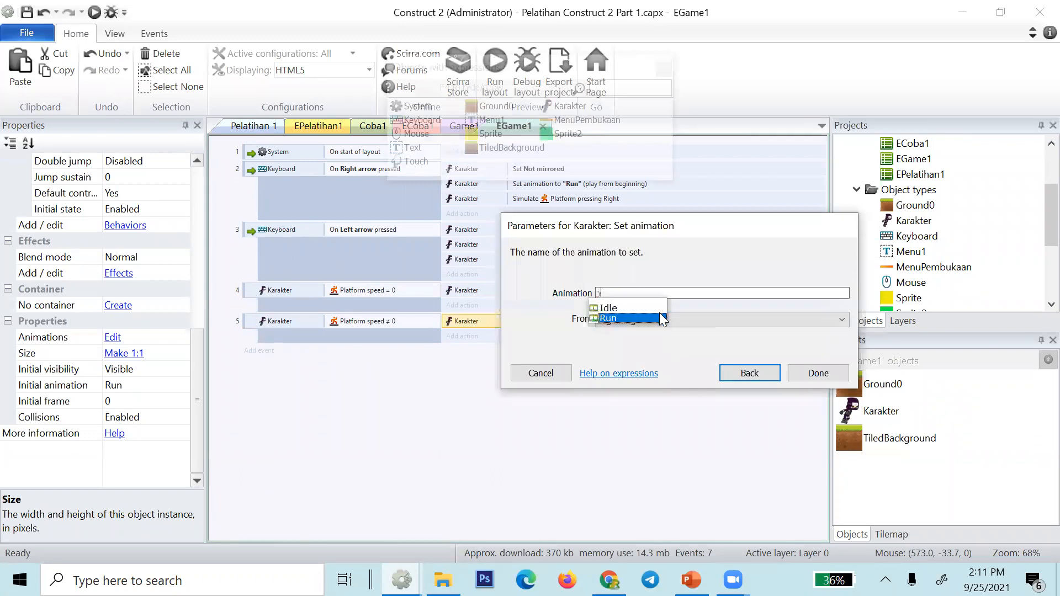
left_click(659, 318)
left_click(821, 375)
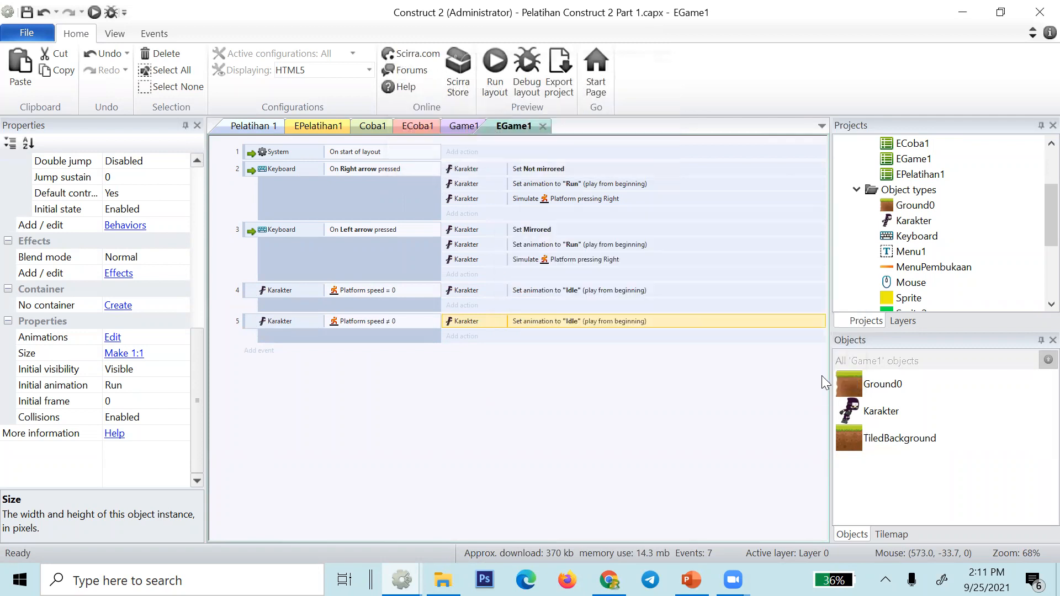
- Delete the "Run" animation actions from the Right arrow and Left arrow pressed events
left_click(558, 183)
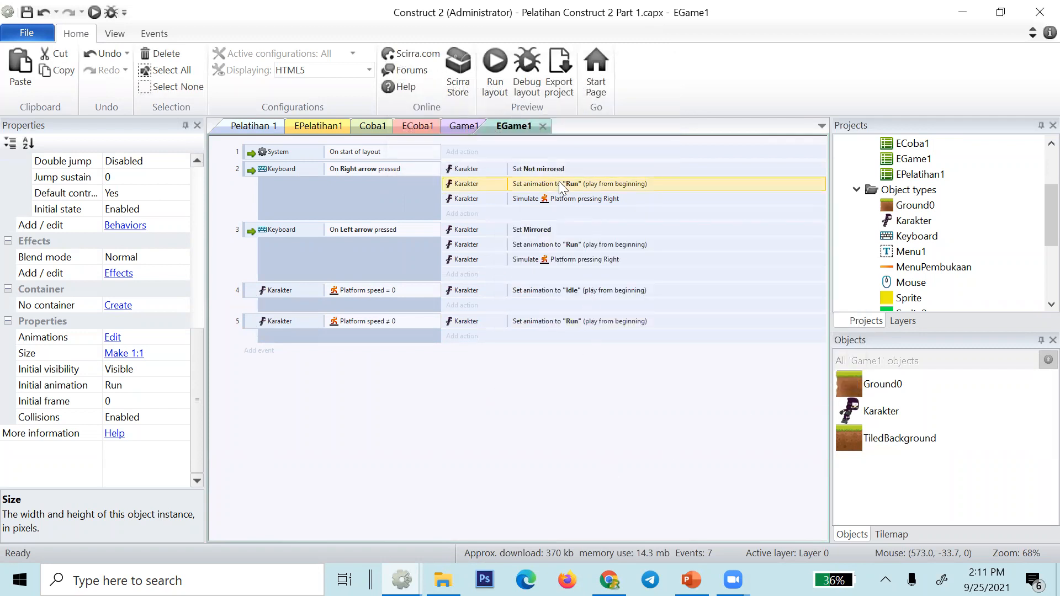
key("Delete")
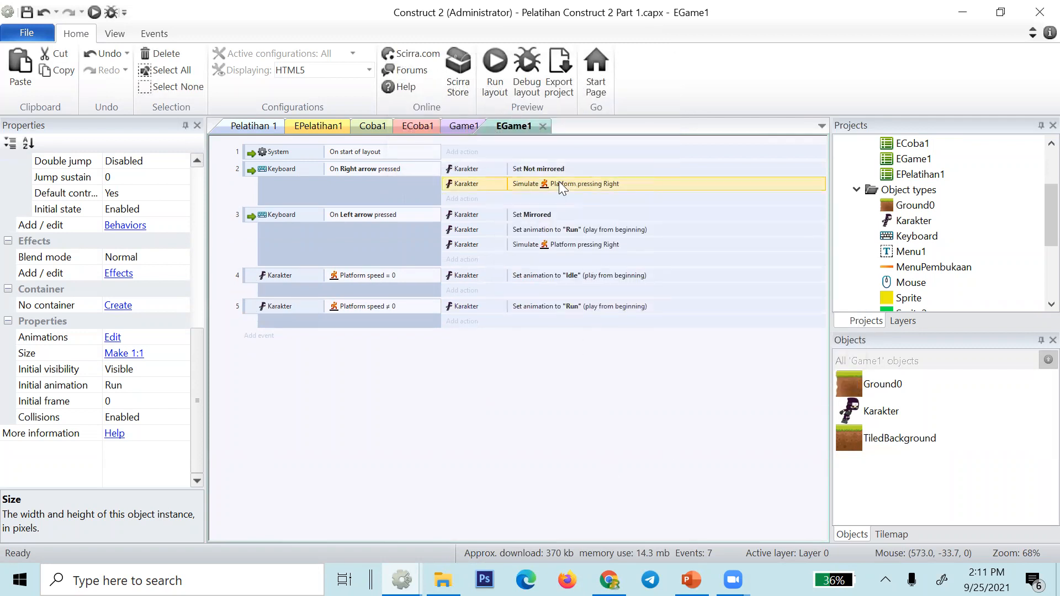
left_click(560, 231)
key("Delete")
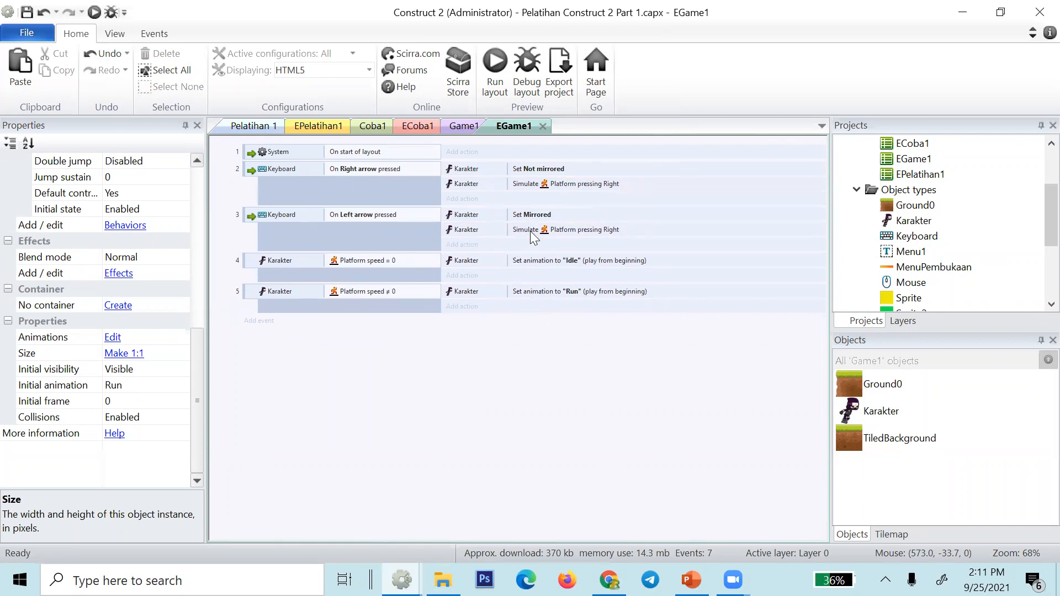
- Change the Simulate control action in the Left arrow pressed event to Left
left_click(530, 231)
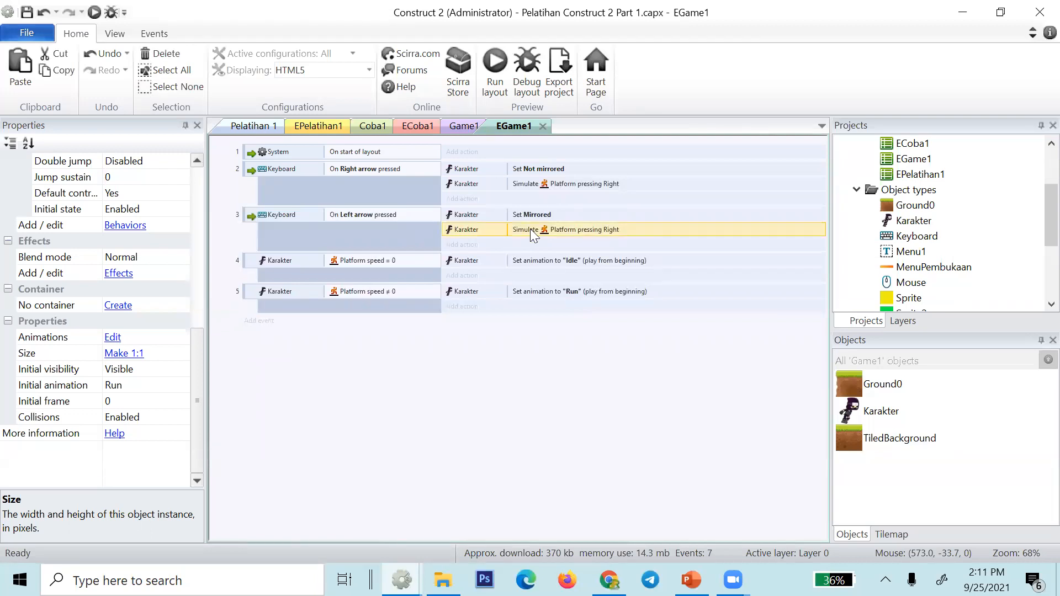
left_click(528, 182)
double_click(544, 227)
left_click(615, 296)
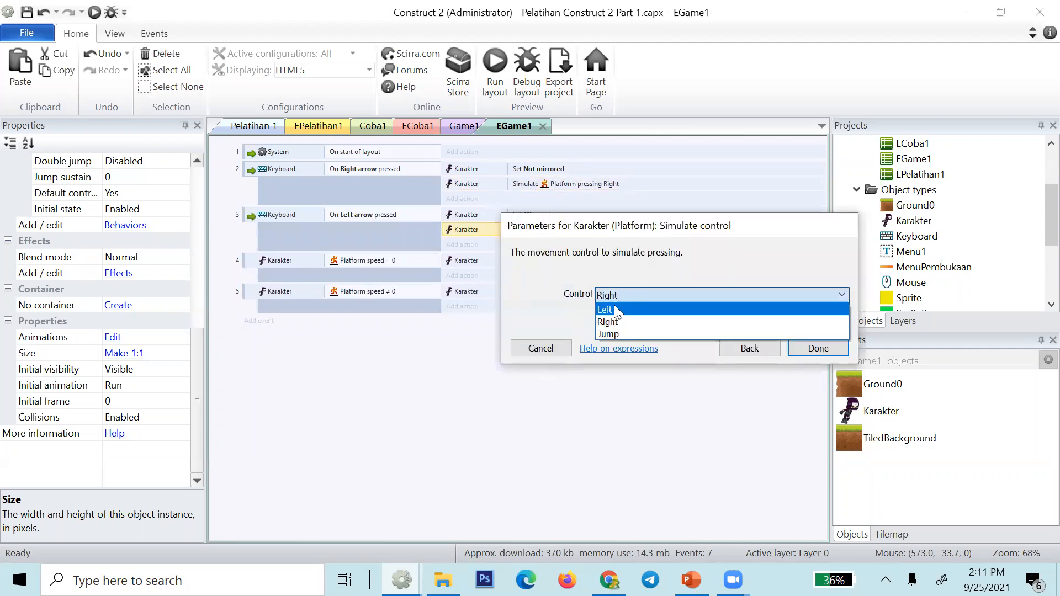
left_click(614, 306)
left_click(840, 348)
left_click(650, 397)
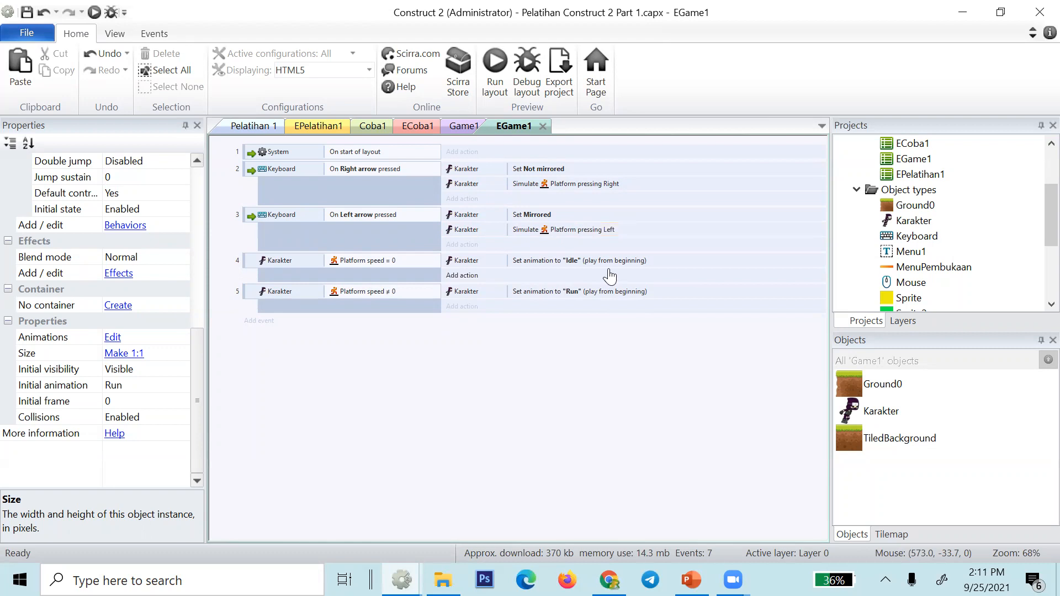
- Copy the "Run" animation action from the "Platform speed ≠ 0" event into the Right arrow and Left arrow pressed events
left_click(580, 295)
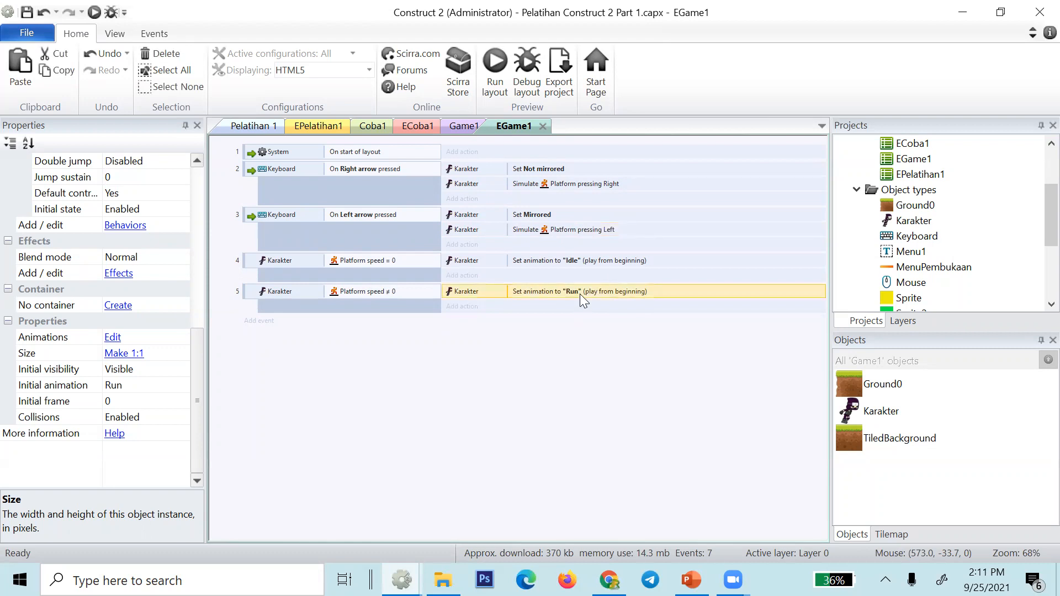
left_click_drag(579, 293, 519, 246, "ctrl")
left_click(514, 371)
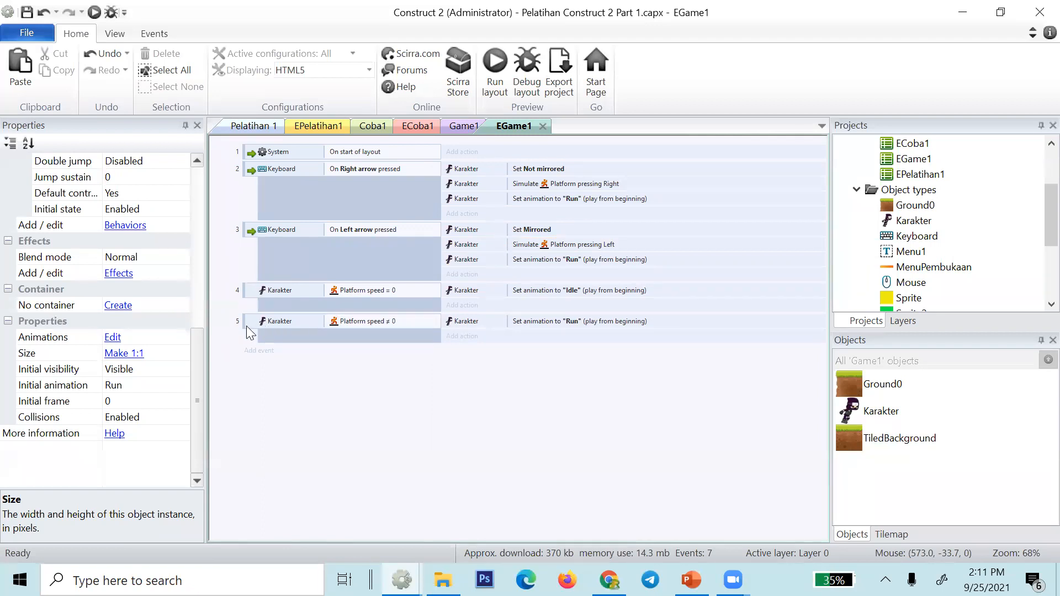
left_click(362, 320)
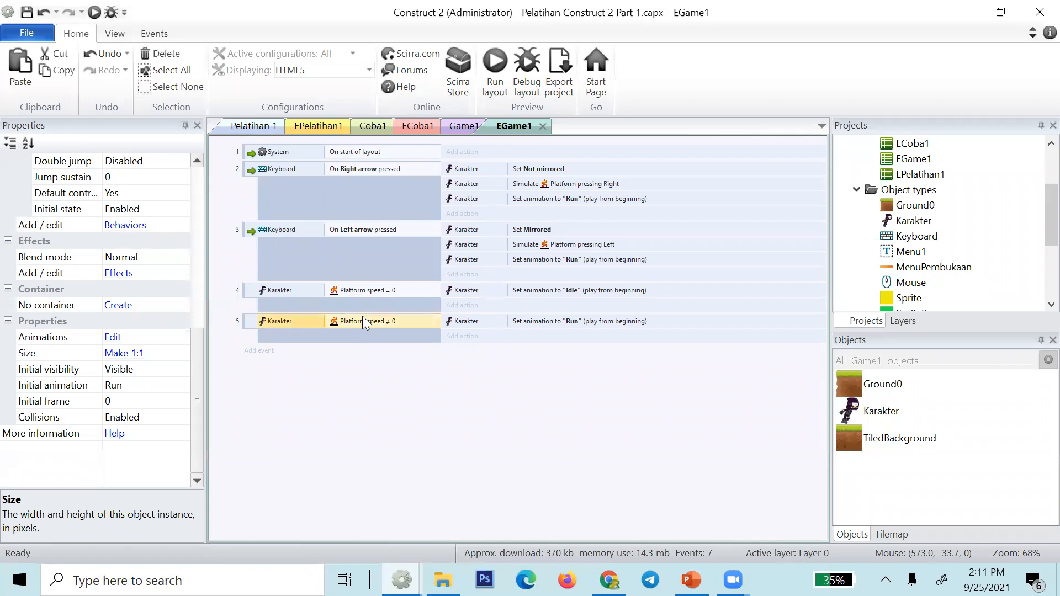
- Remove the copied "Run" animation actions from the Left arrow and Right arrow pressed events
left_click(534, 260)
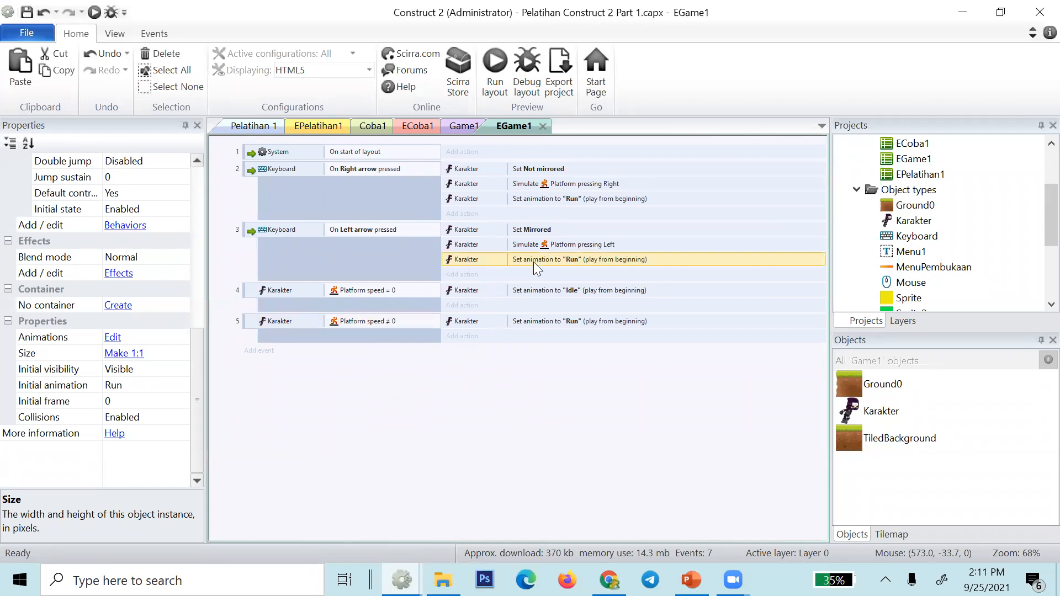
key("Delete")
left_click(552, 198)
key("Delete")
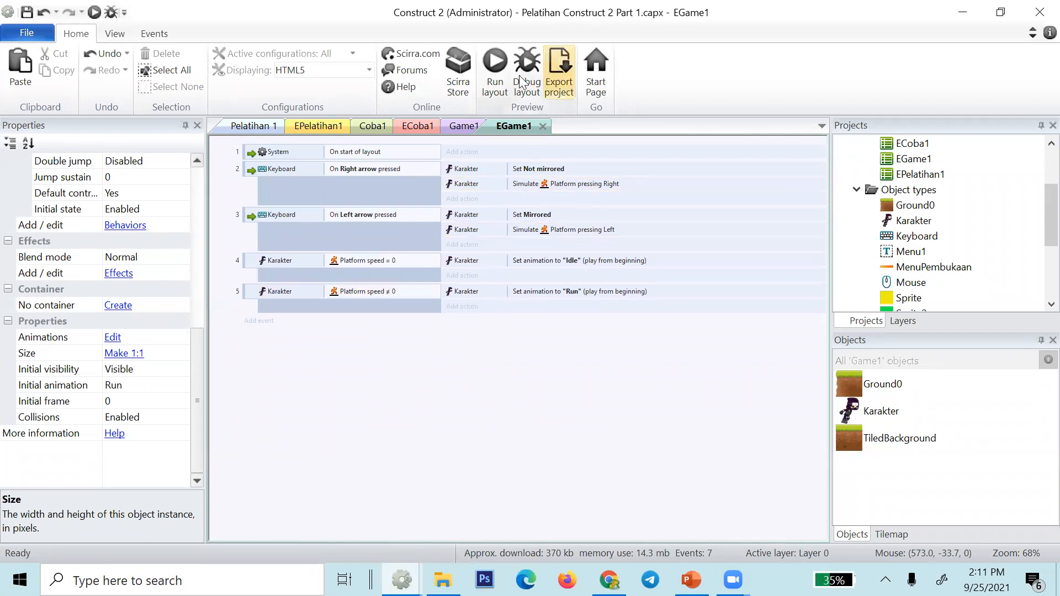
- Preview the Game1 layout in the browser and test the ninja's Run and Idle animations while moving right and left
left_click(487, 79)
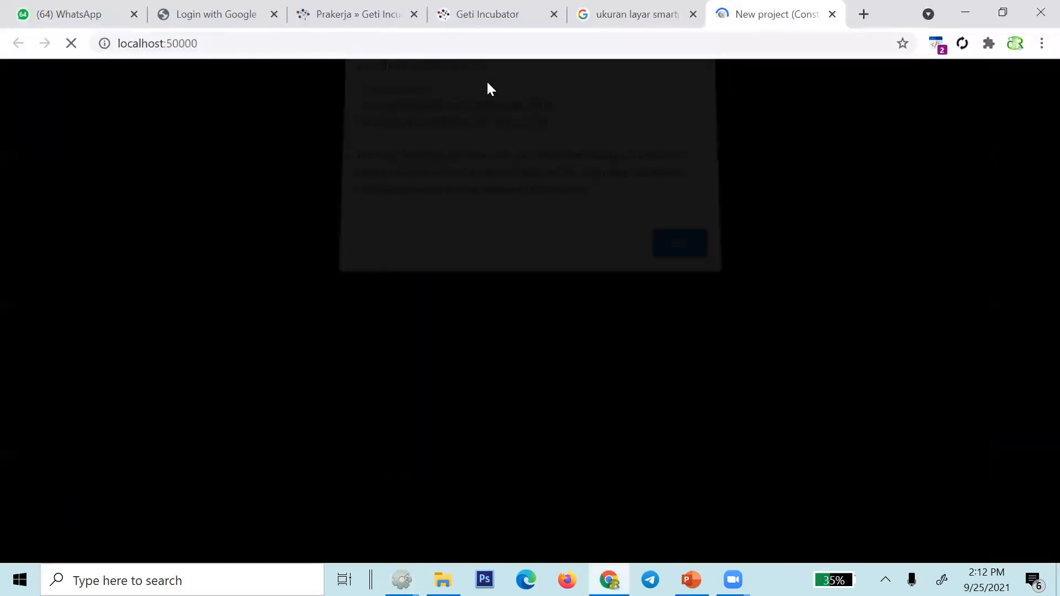
left_click(688, 248)
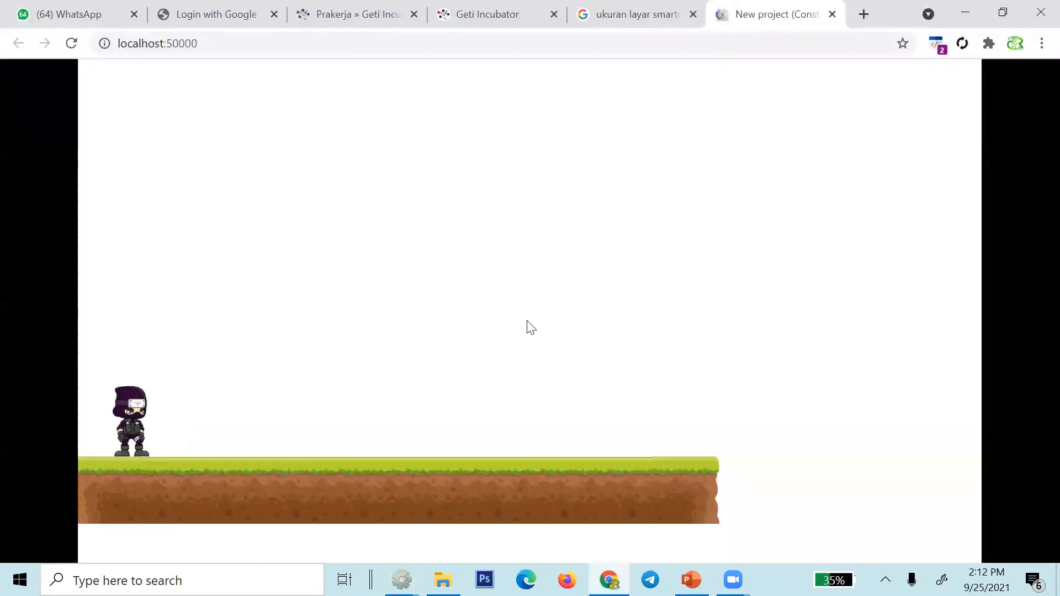
key("Right")
key("Up")
key("Left")
key("Left")
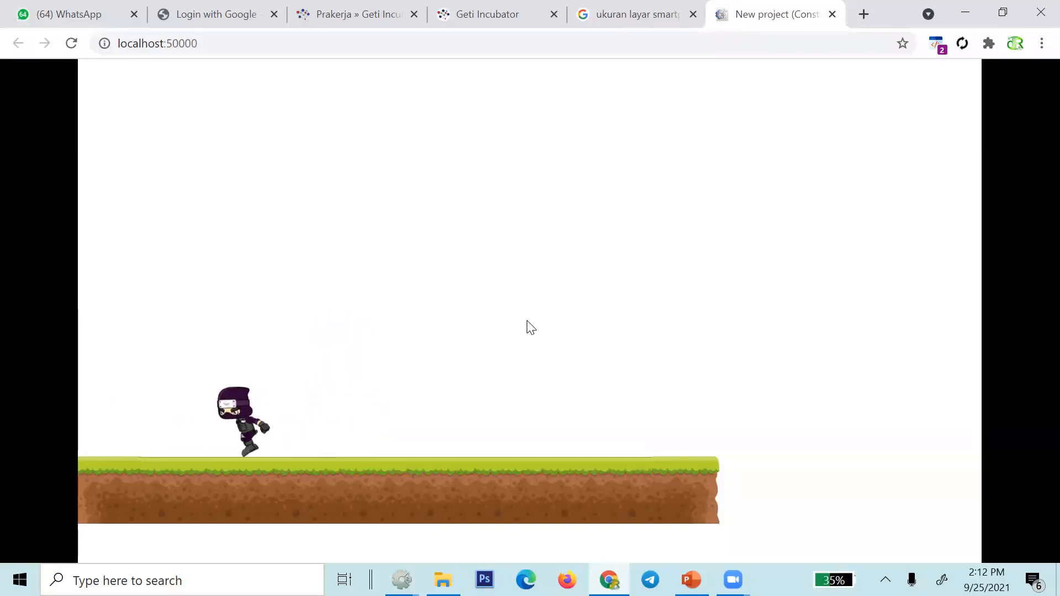
key("Right")
key("Right")
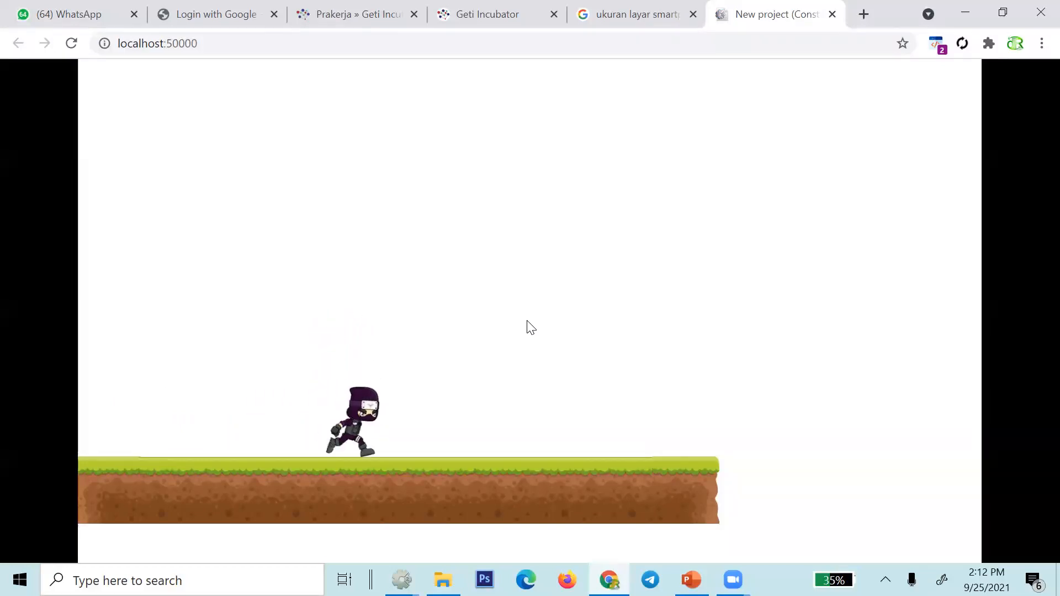
key("Left")
key("Right")
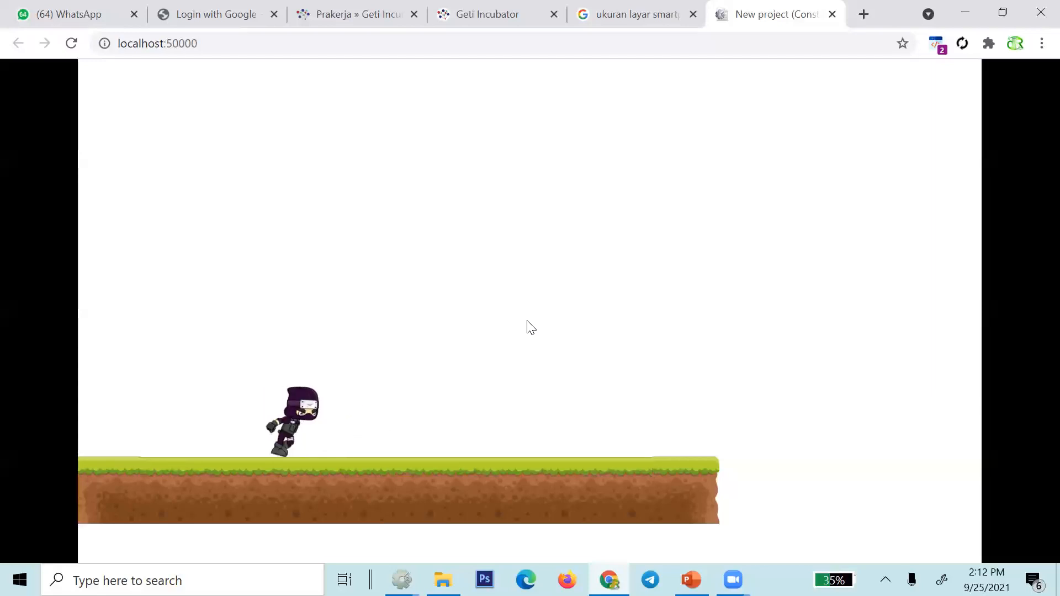
- Test the ninja's jumps in the preview, both while moving and while standing still, to check the animation used in the air
key("Up")
key("Left")
key("Up")
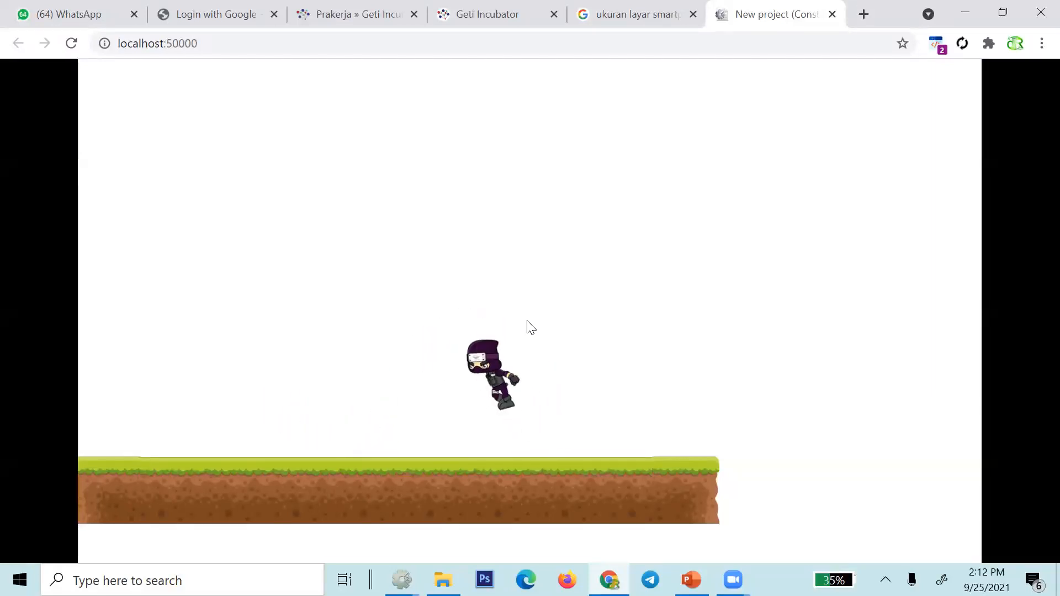
key("Right")
key("Up")
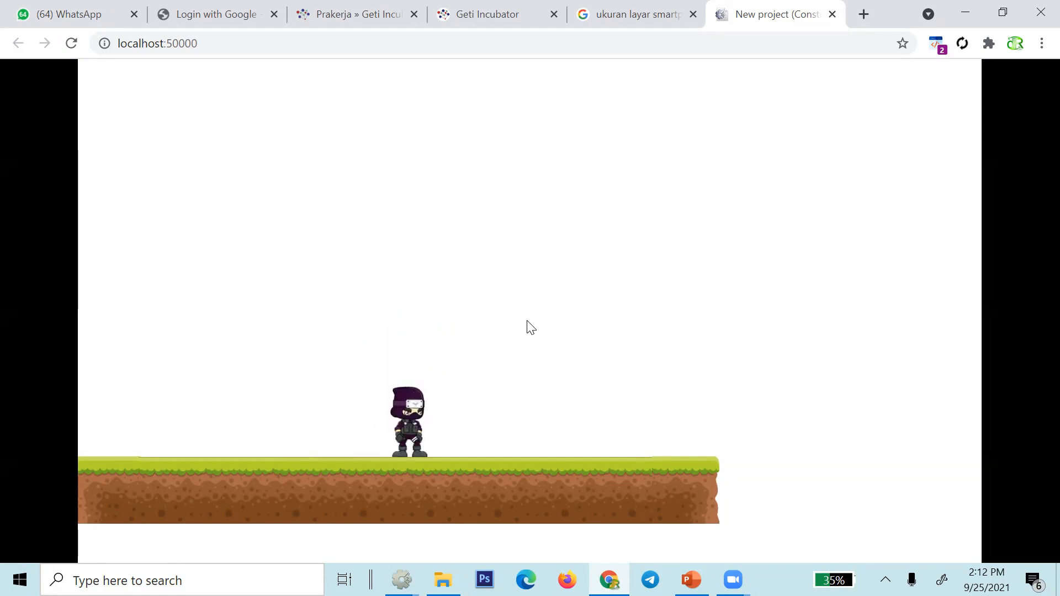
key("Up")
key("Up")
key("Up")
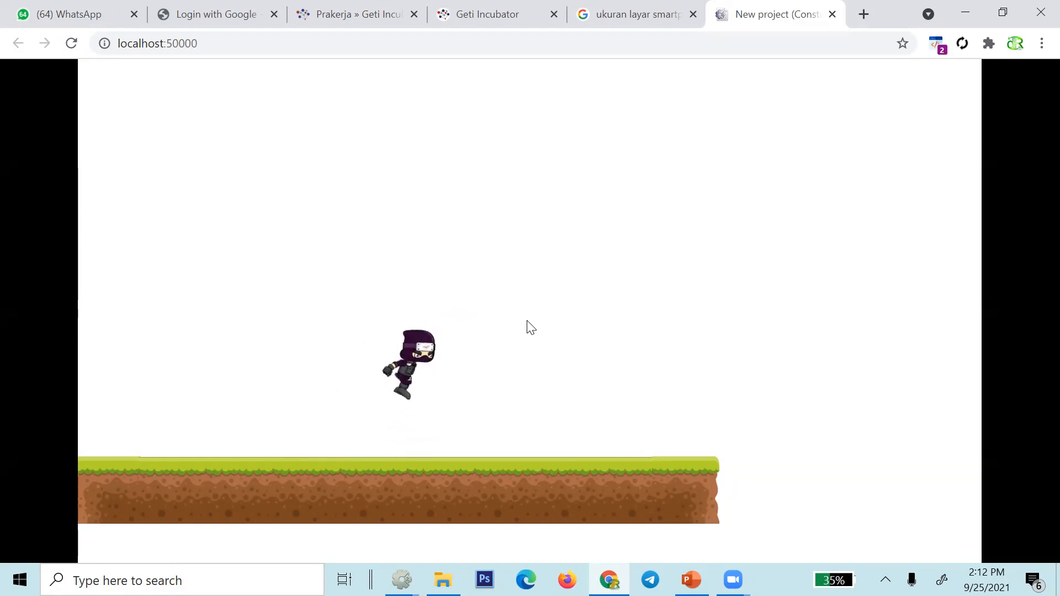
key("Up")
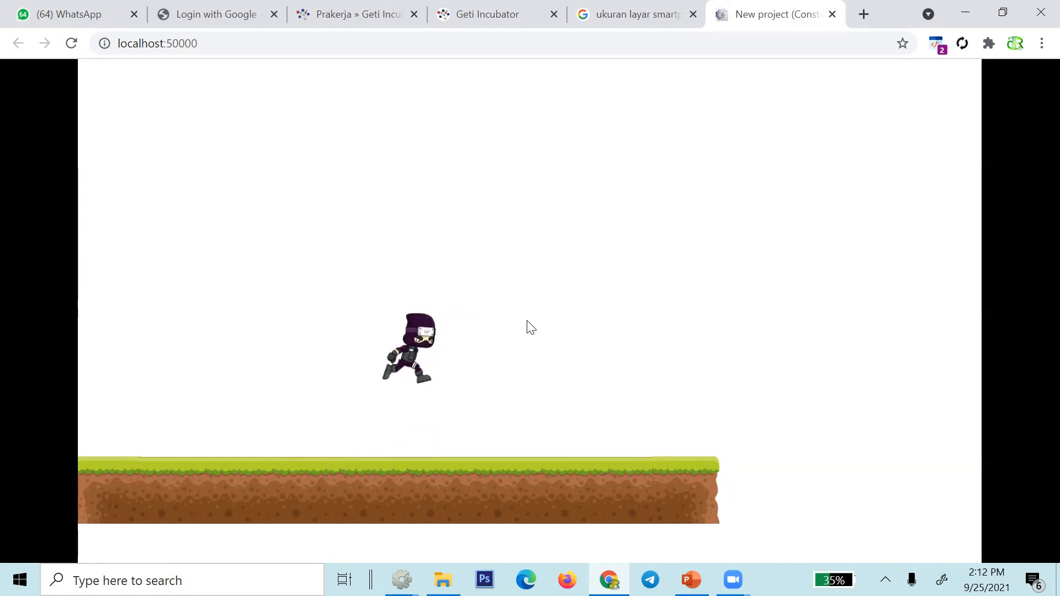
- Switch to the Ninja Aljabar Edu project and examine its jump animation and Player Control events
key("alt+Tab")
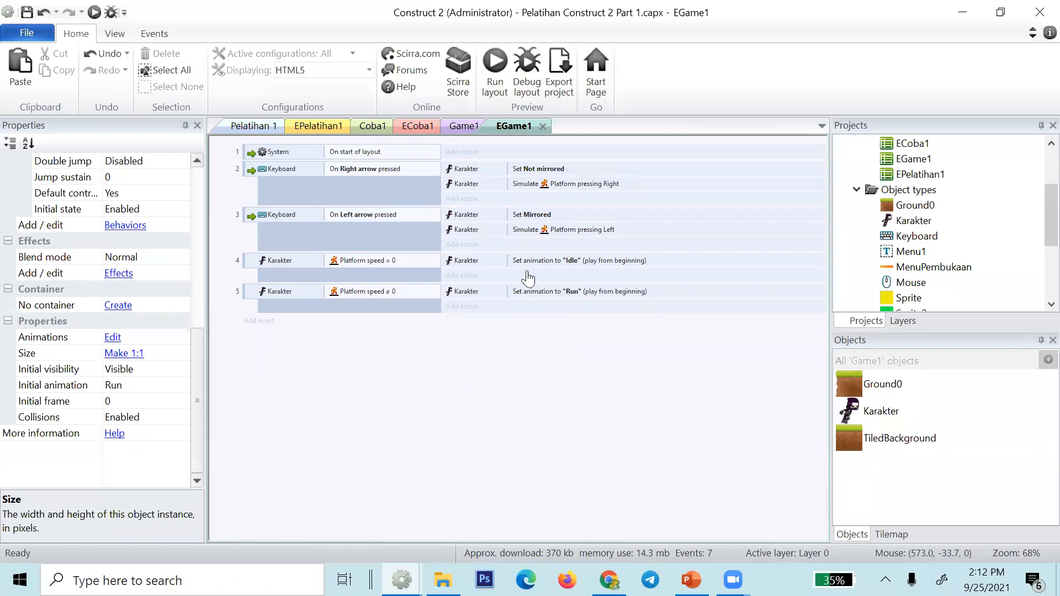
key("alt+Tab")
key("alt+Tab")
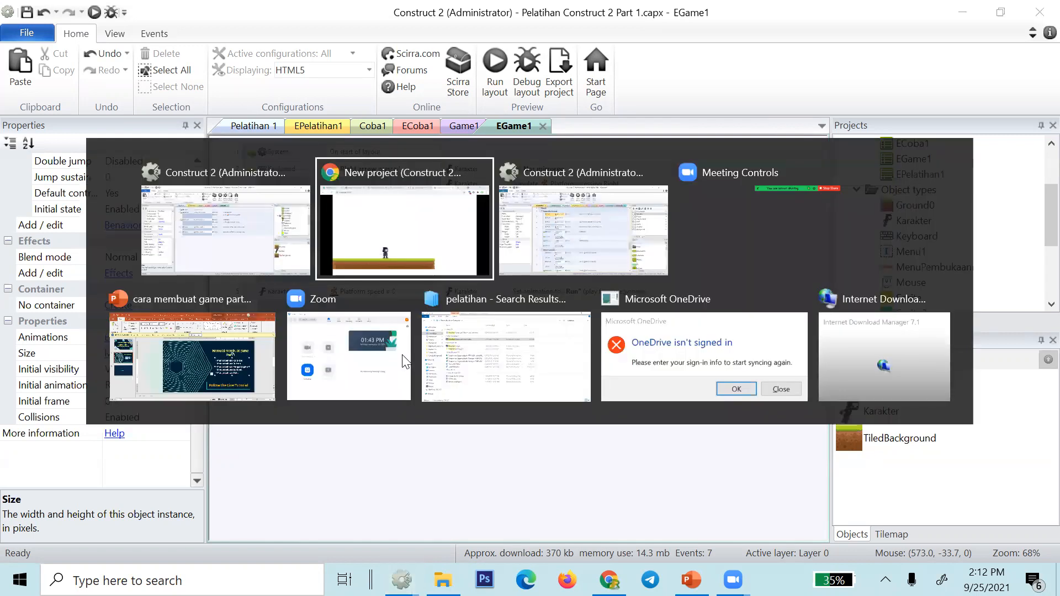
scroll(402, 354, "down", 3)
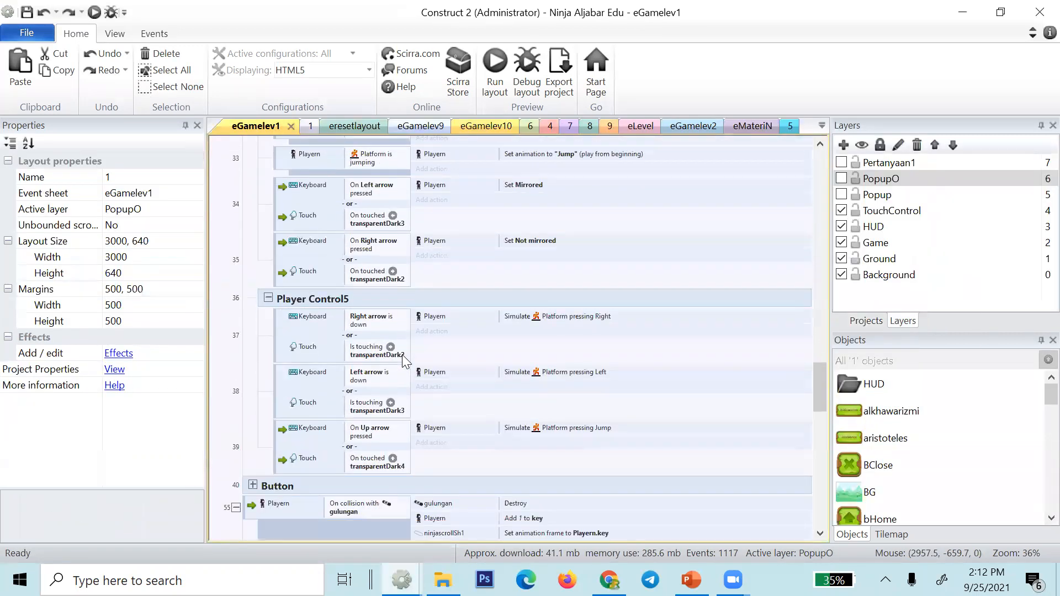
scroll(403, 356, "down", 4)
scroll(402, 356, "up", 4)
scroll(402, 358, "up", 5)
key("alt+Tab")
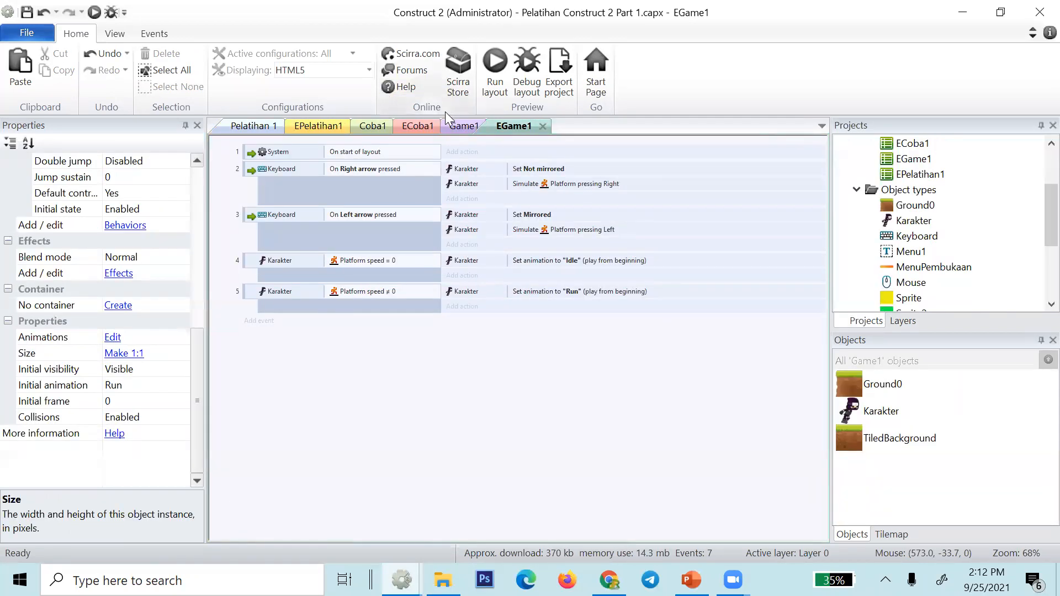
- Add an animation named "Jump" to the Karakter sprite in the Game1 layout
left_click(456, 126)
double_click(288, 409)
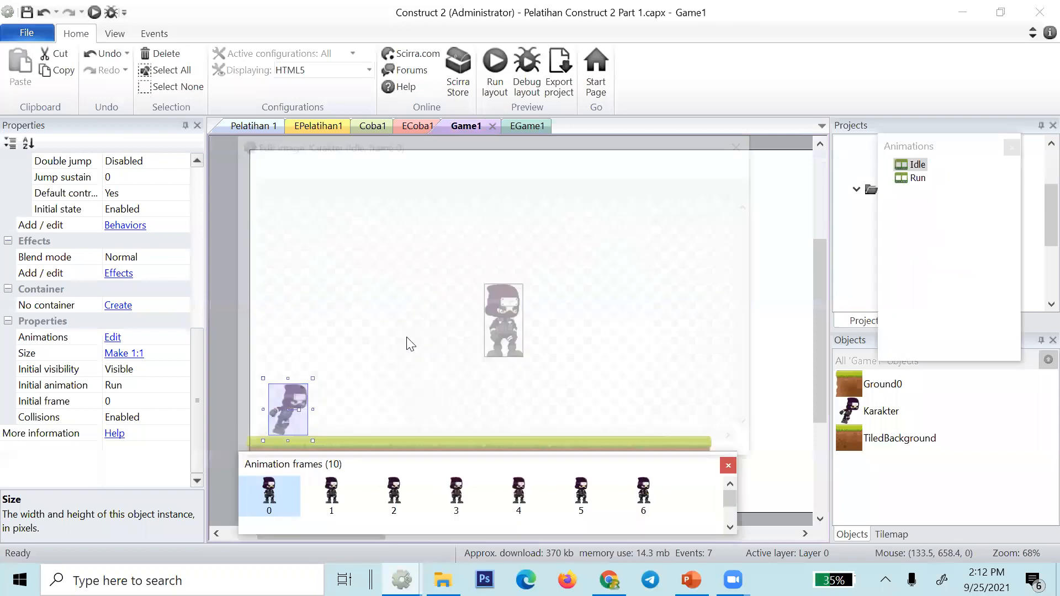
right_click(964, 212)
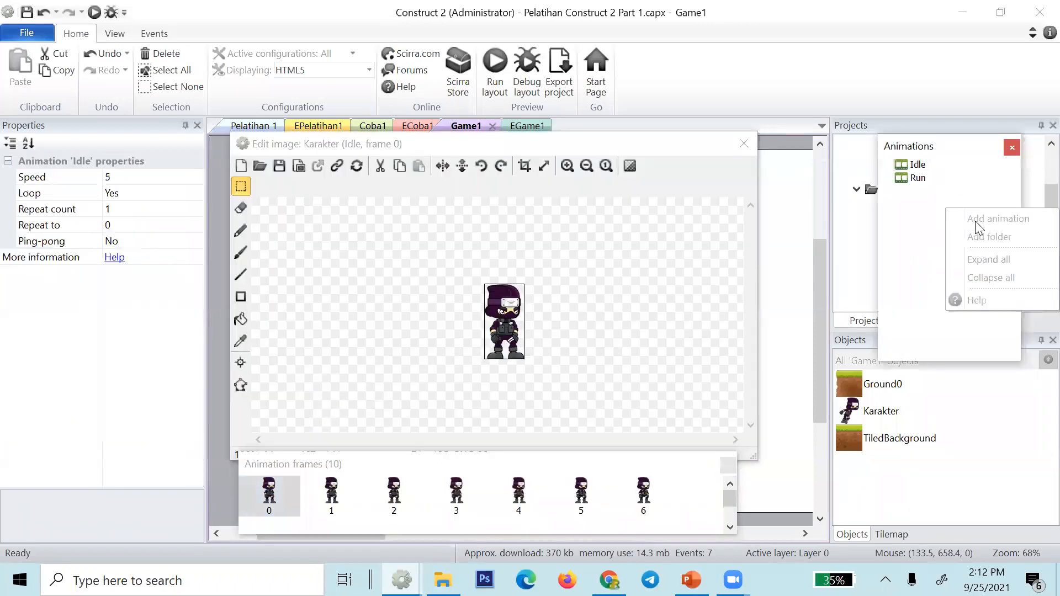
left_click(976, 220)
type("Jump")
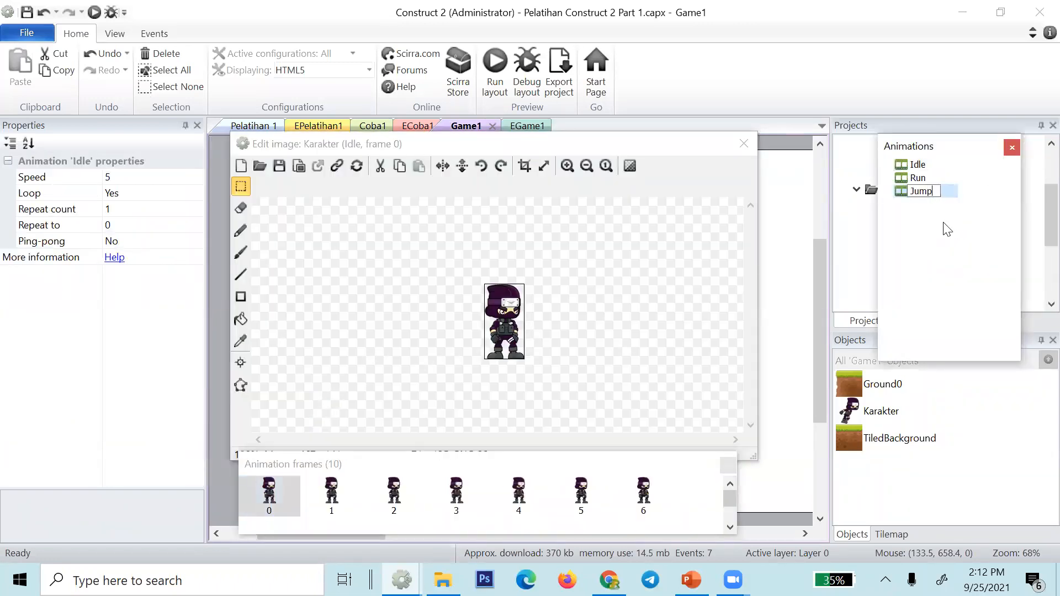
key("Return")
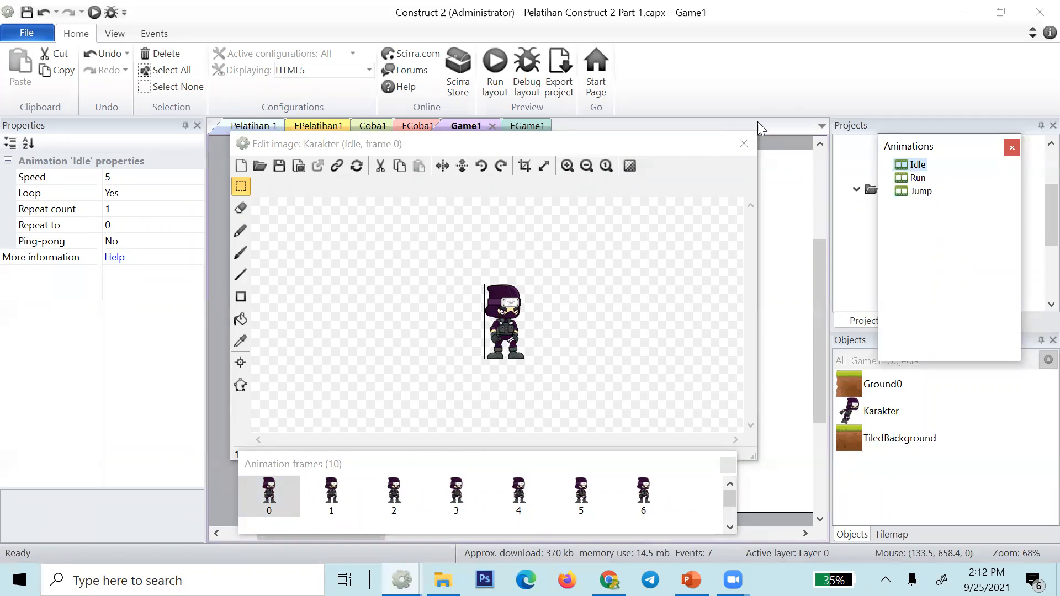
- Import the PNG files 000 to 009 from the Playern Jump folder as frames of the "Jump" animation
left_click(921, 194)
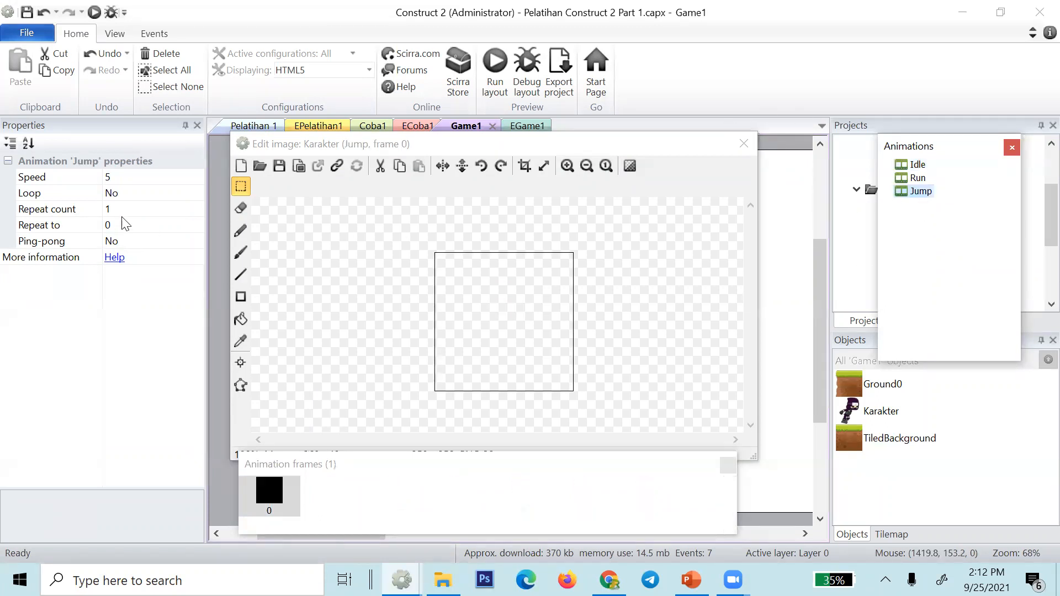
right_click(354, 508)
mouse_move(381, 452)
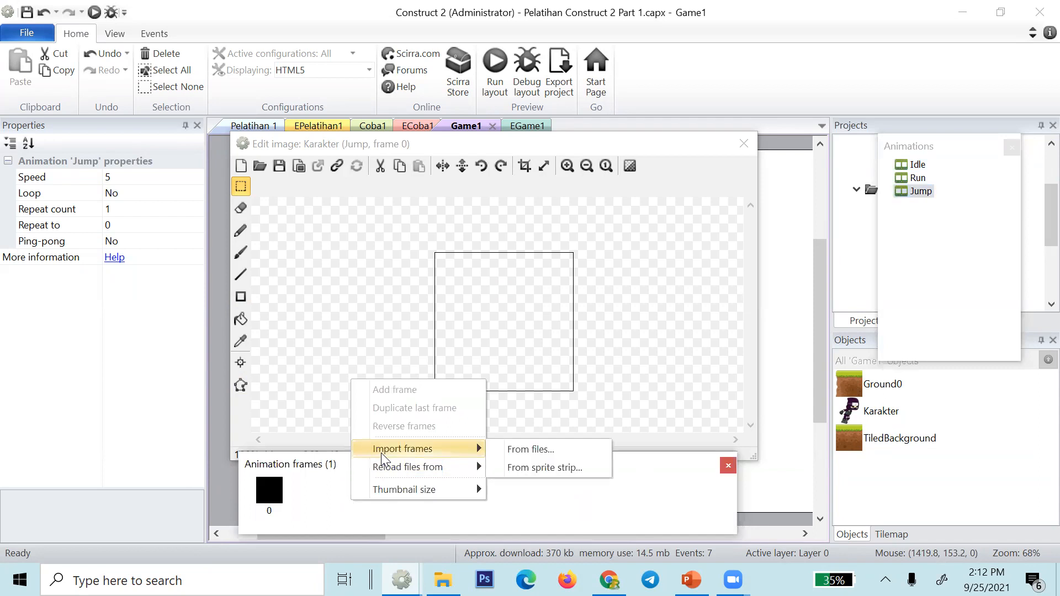
left_click(496, 448)
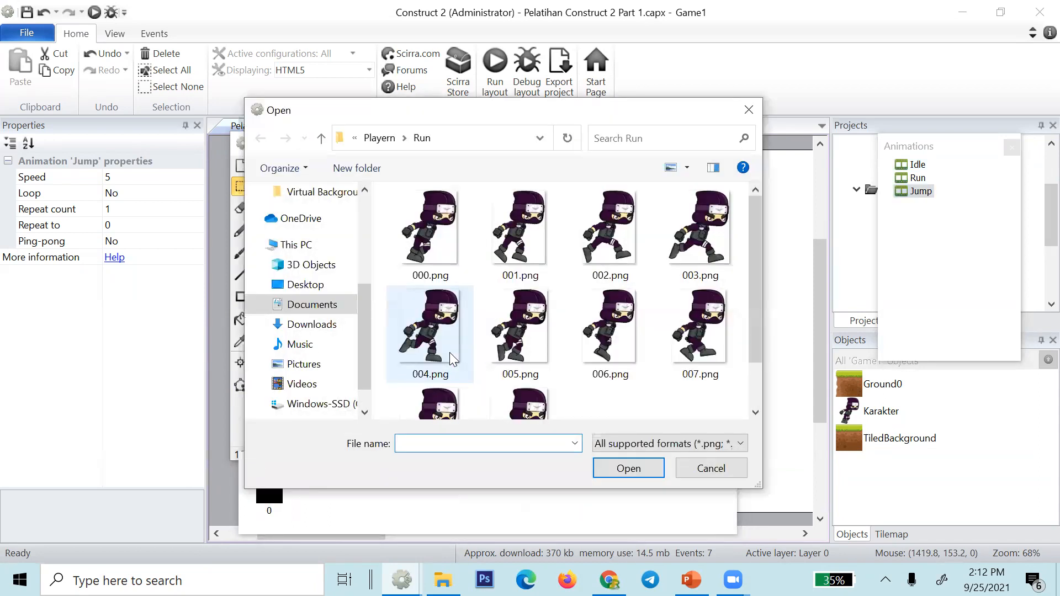
scroll(450, 354, "down", 1)
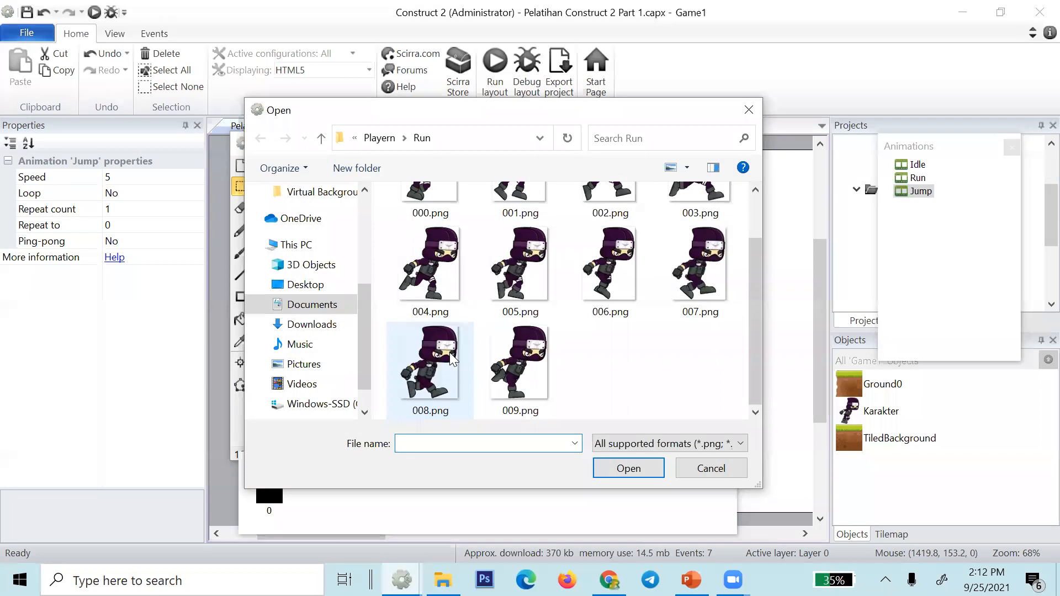
scroll(535, 172, "up", 1)
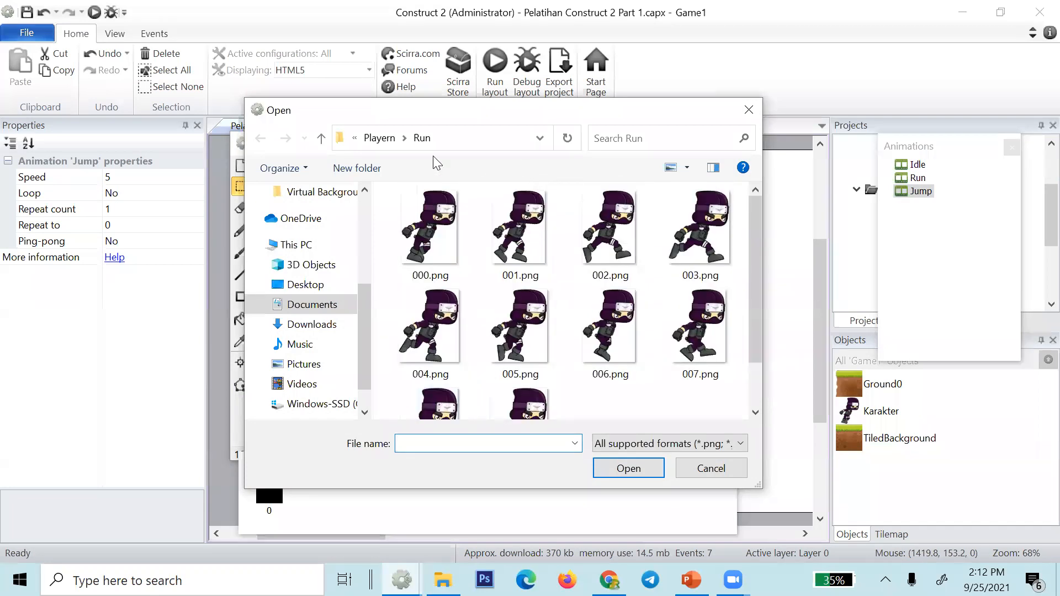
left_click(379, 137)
double_click(406, 255)
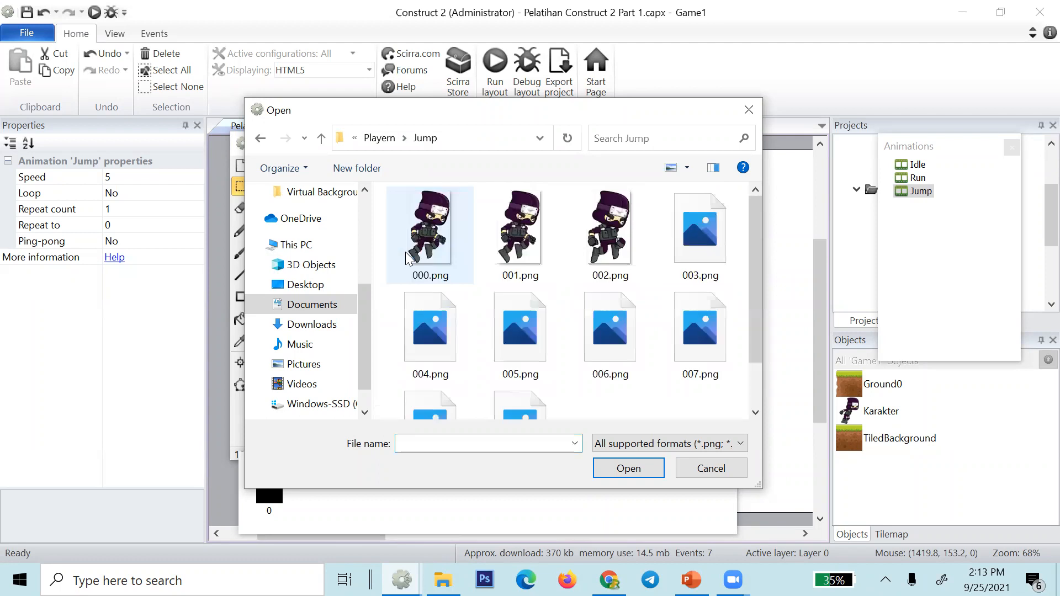
left_click(445, 259)
scroll(445, 259, "down", 1)
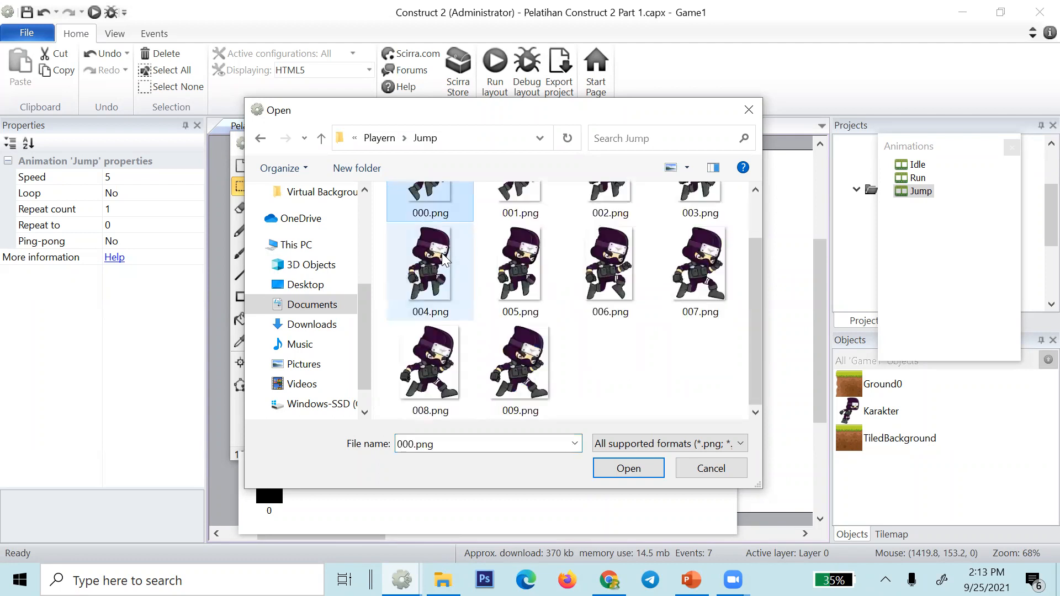
left_click(607, 476)
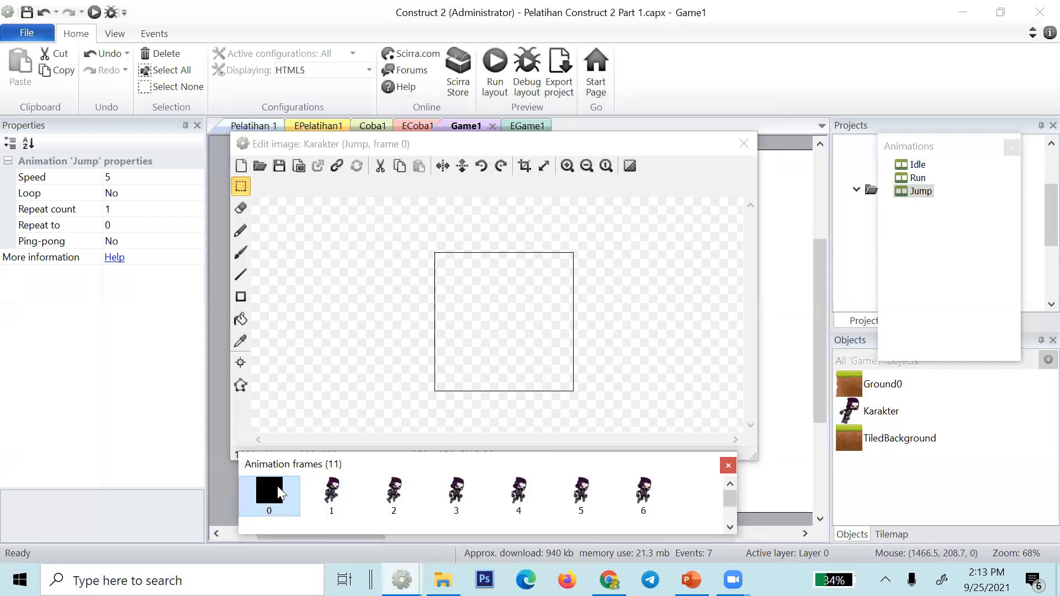
- Delete the empty frame 0 from the "Jump" animation and check the remaining frames
left_click(277, 489)
left_click(337, 488)
left_click(270, 497)
key("Delete")
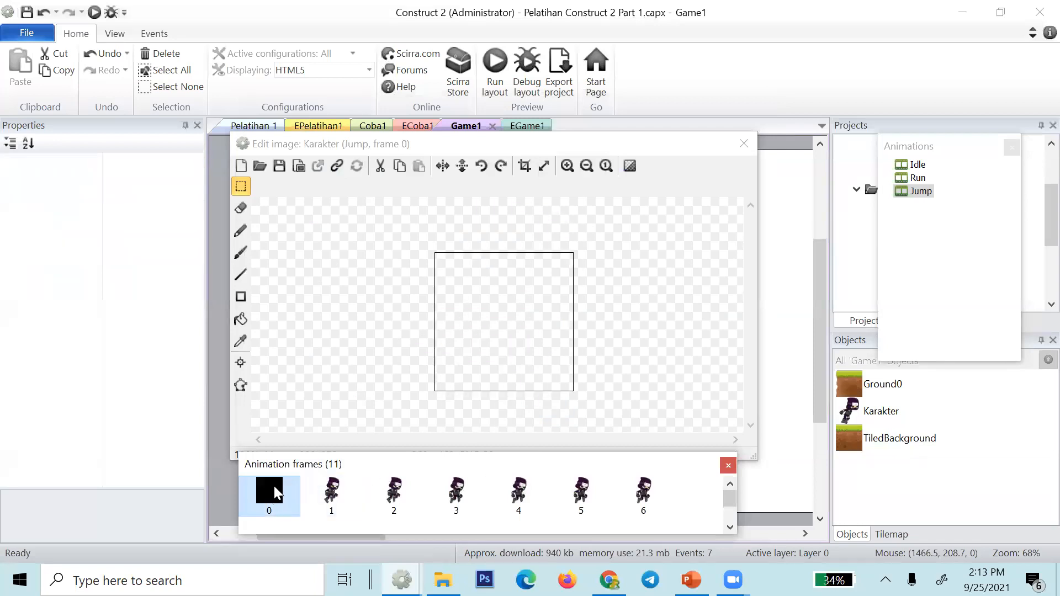
scroll(295, 494, "down", 2)
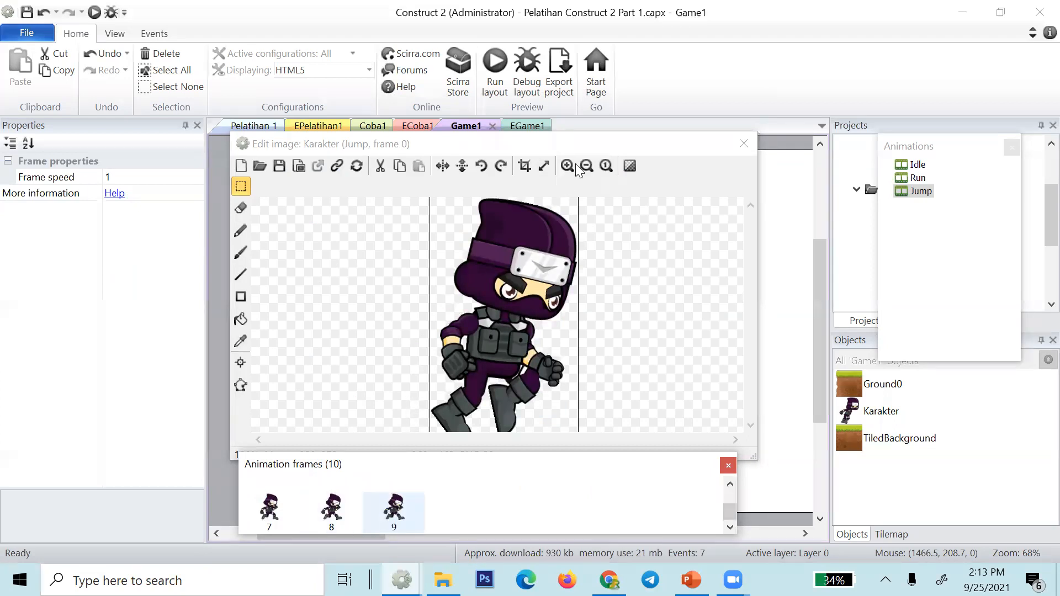
- Review the frames of the Karakter sprite's Jump animation from frame 0 to frame 9, and close the image editor
scroll(272, 519, "up", 2)
left_click(273, 508)
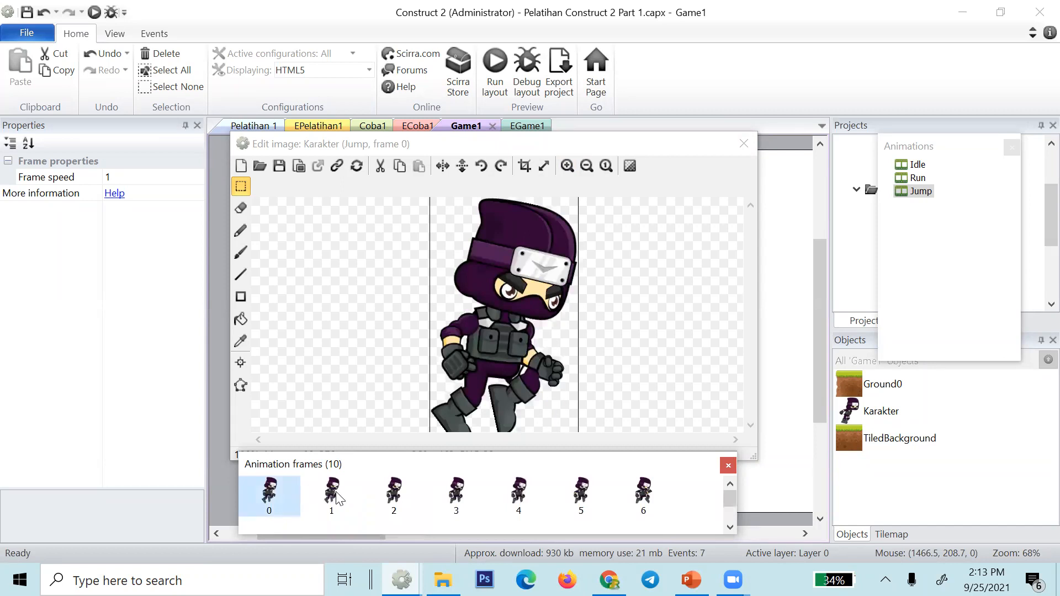
left_click(331, 494)
left_click(381, 493)
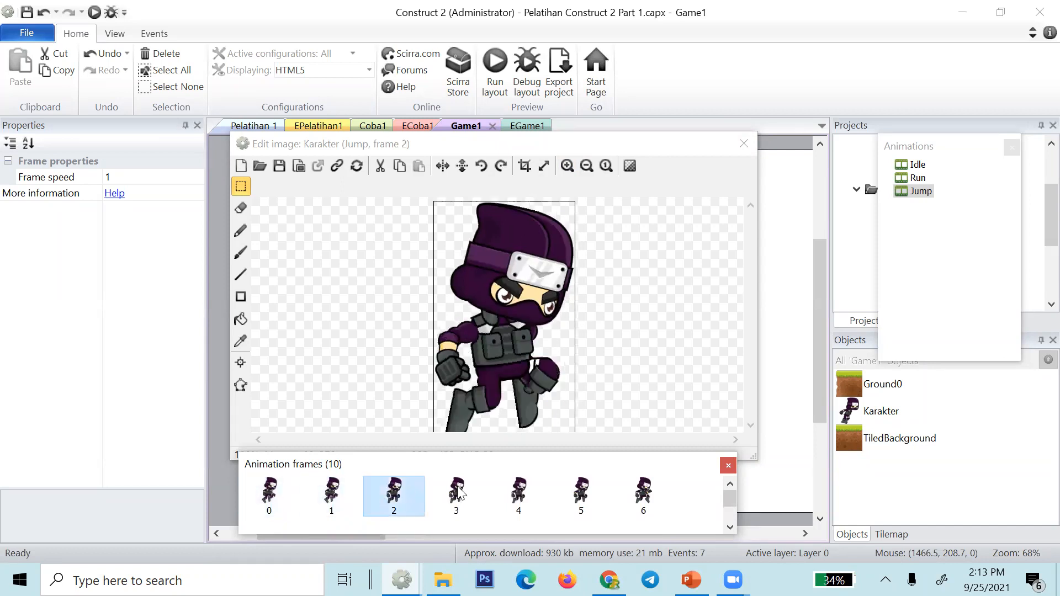
left_click(459, 492)
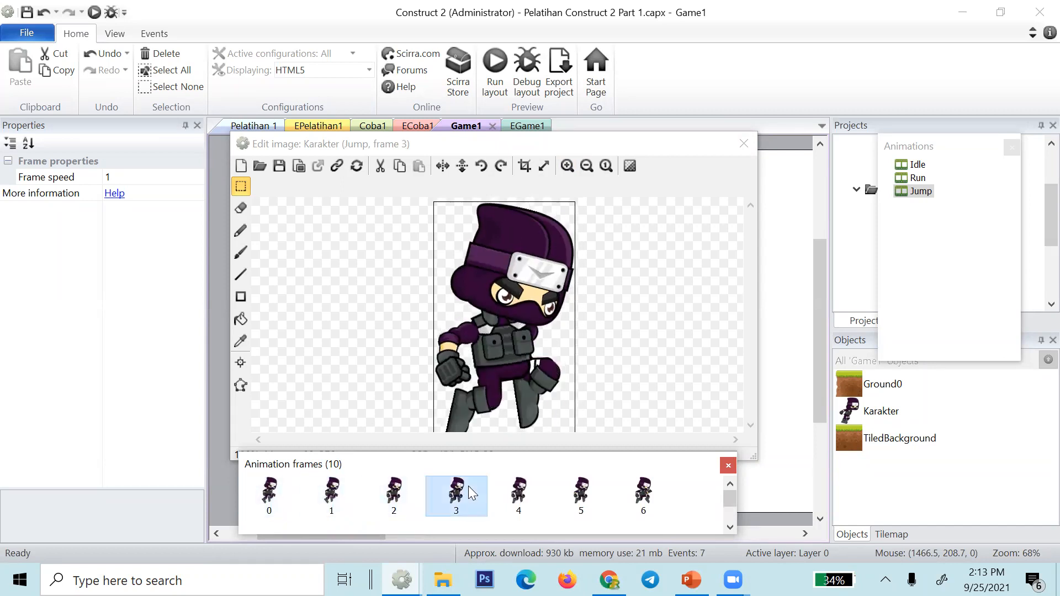
left_click(515, 495)
scroll(402, 503, "down", 2)
left_click(402, 504)
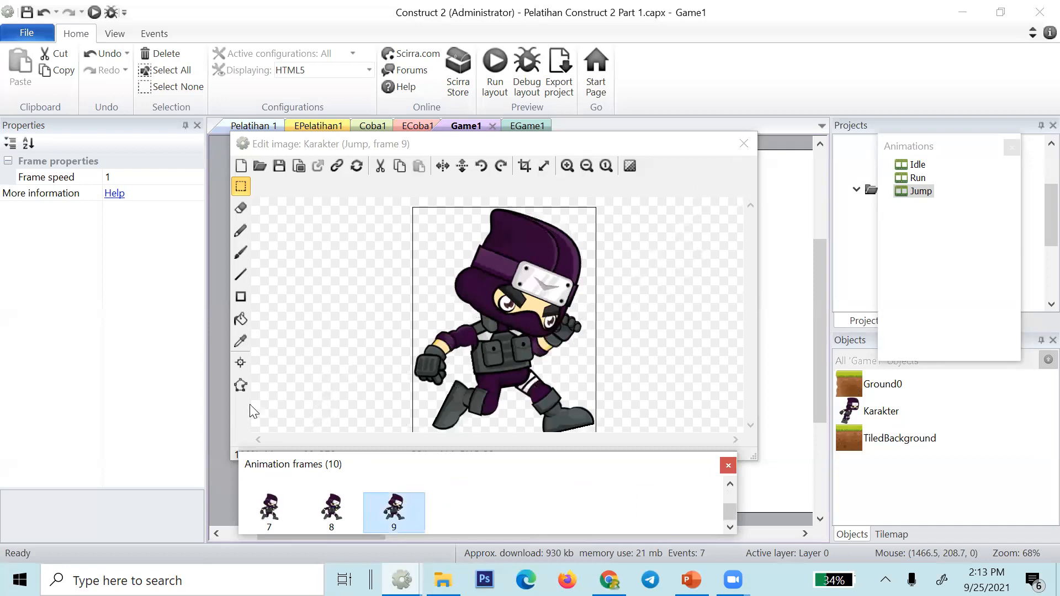
key("Escape")
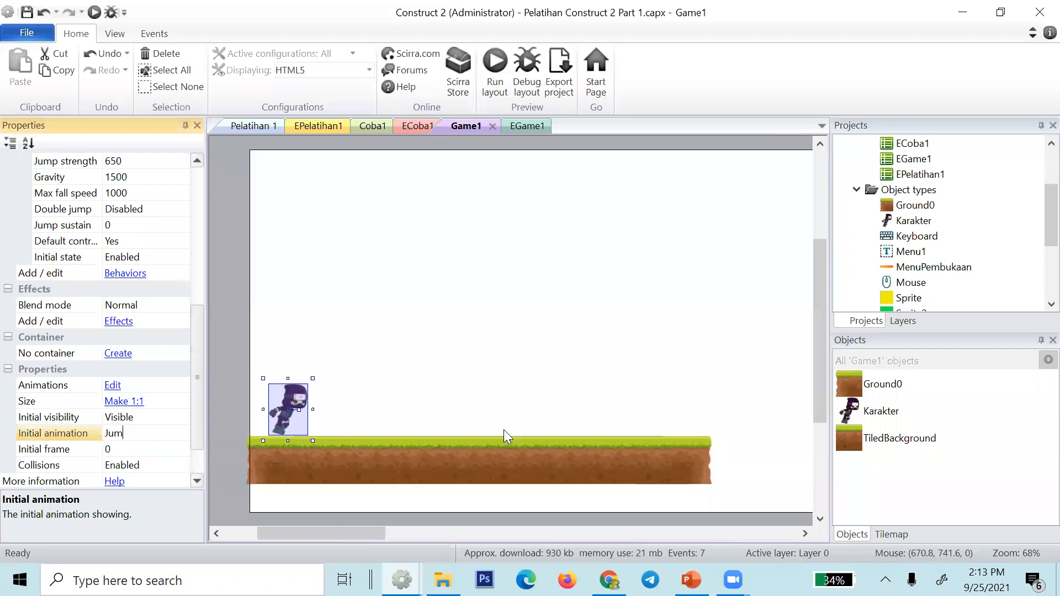
- Set the Karakter sprite's initial animation to Jump and move the sprite to position 403, 541 above the ground
type("p")
key("Return")
left_click_drag(312, 348, 427, 291)
scroll(423, 296, "up", 2)
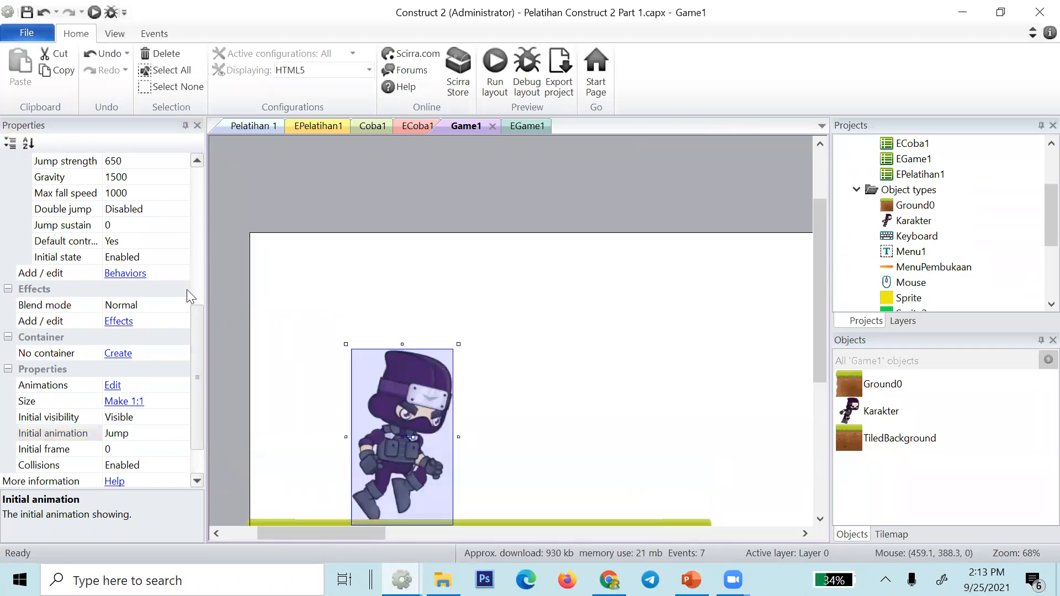
- Scale the Karakter sprite down proportionally and set its size to the whole values 78, 135
scroll(147, 268, "up", 3)
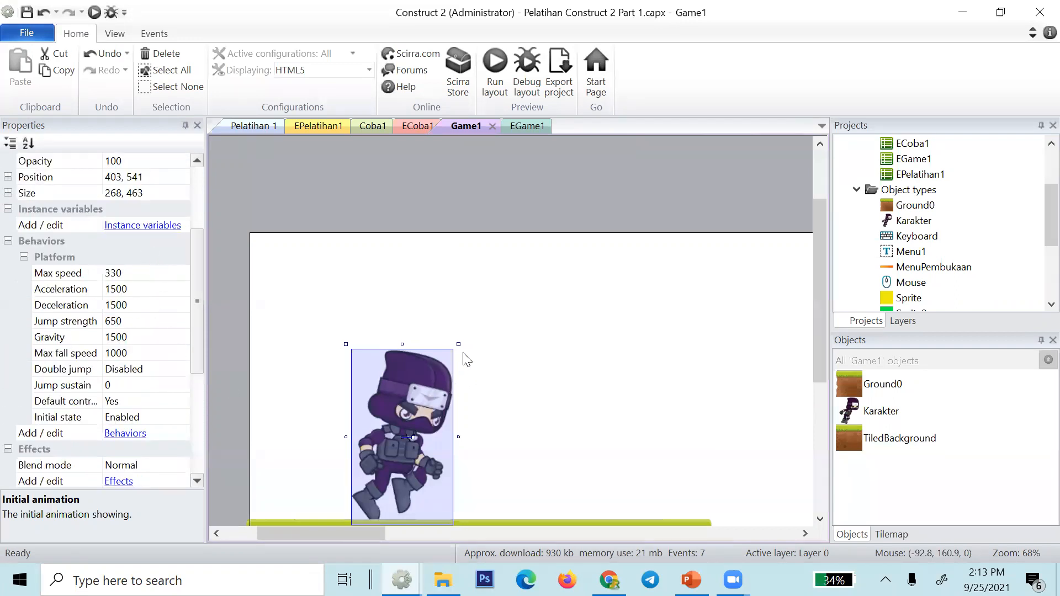
left_click_drag(458, 343, 389, 469, "shift")
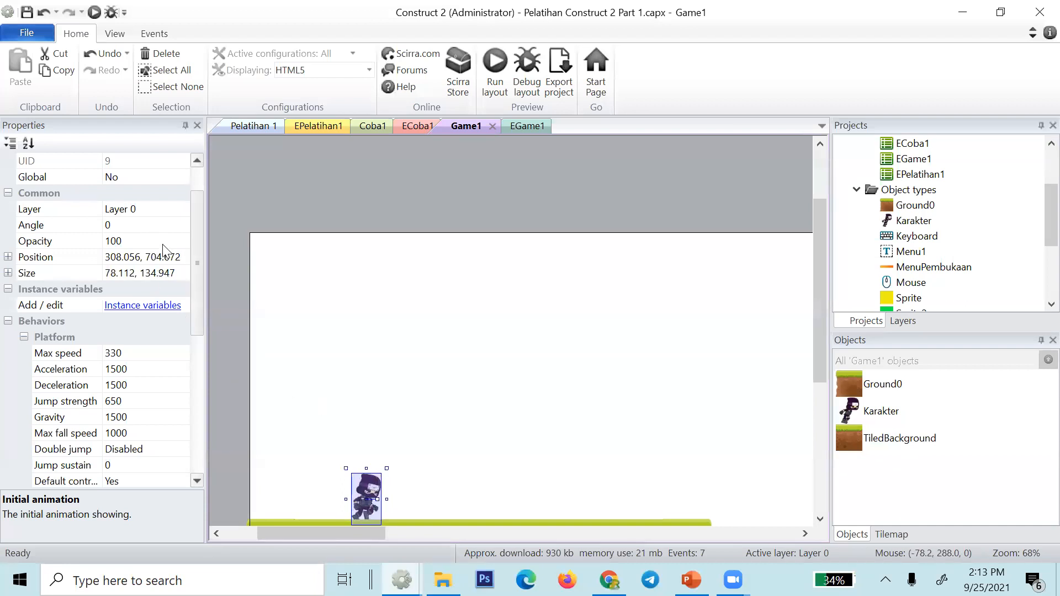
left_click(177, 271)
left_click(177, 270)
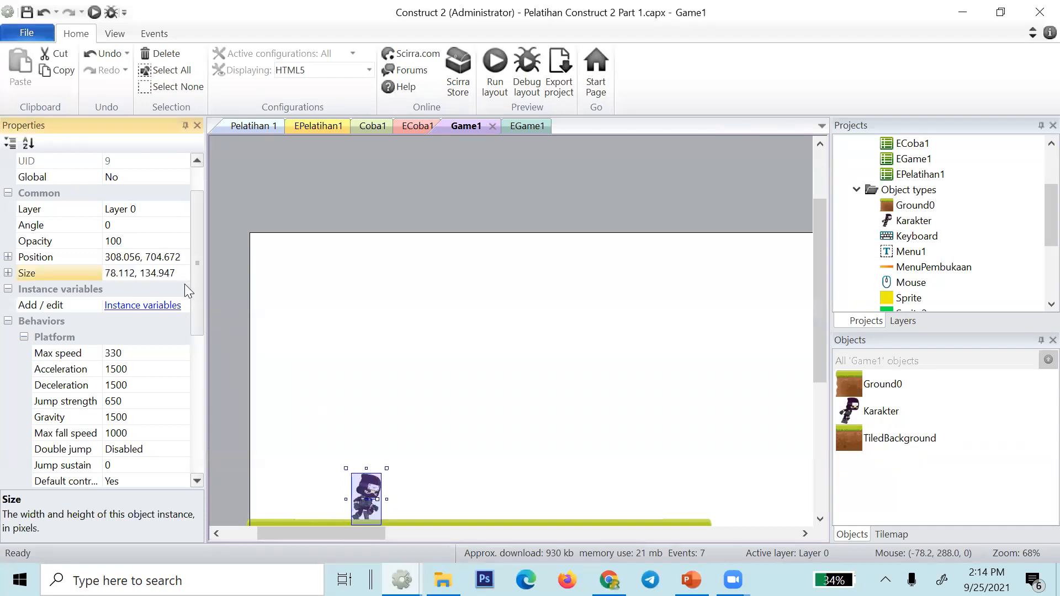
key("BackSpace")
key("BackSpace")
key("BackSpace")
key("BackSpace")
key("BackSpace")
type("5")
key("Return")
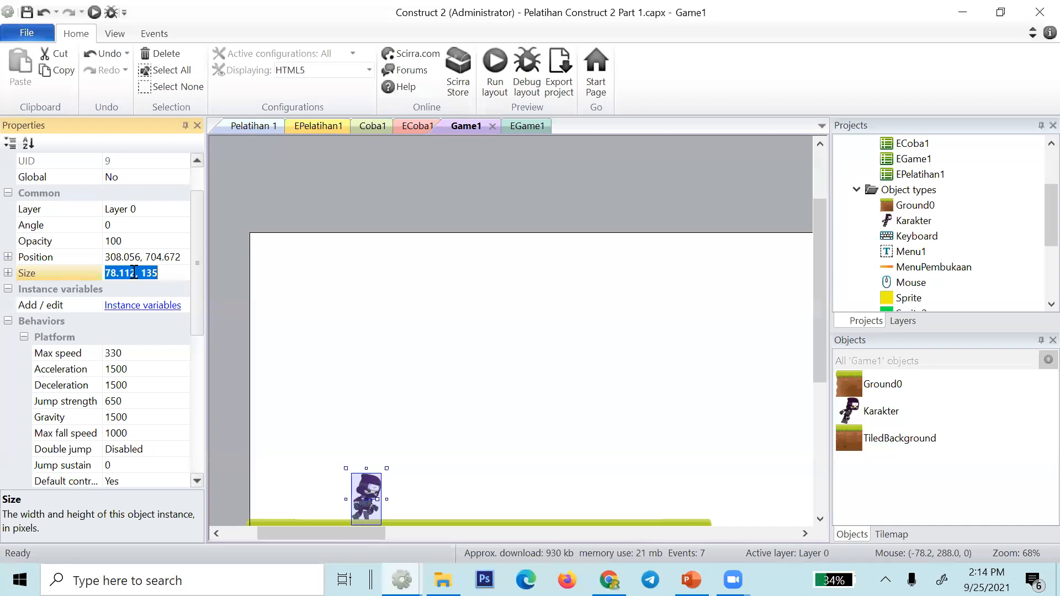
left_click(134, 273)
key("BackSpace")
key("BackSpace")
key("BackSpace")
key("BackSpace")
key("Return")
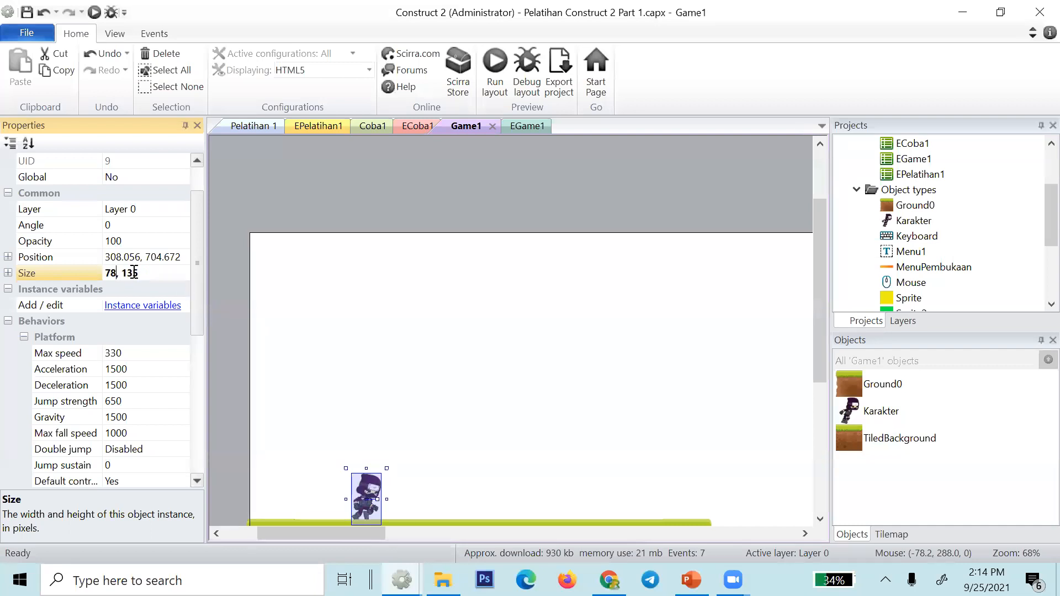
- Move the Karakter sprite to position 302, 636, just above the ground
scroll(311, 375, "down", 1)
scroll(310, 376, "down", 1)
mouse_move(348, 394)
left_mouse_down()
mouse_move(347, 323)
mouse_move(351, 386)
left_mouse_up()
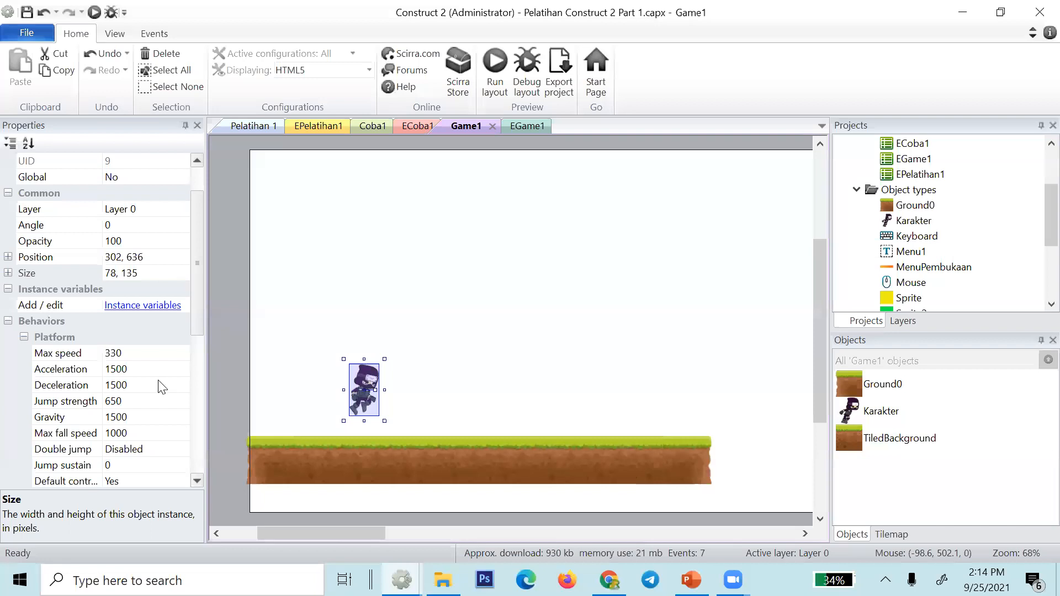
- Set the Karakter sprite's initial frame to 2
scroll(160, 386, "down", 6)
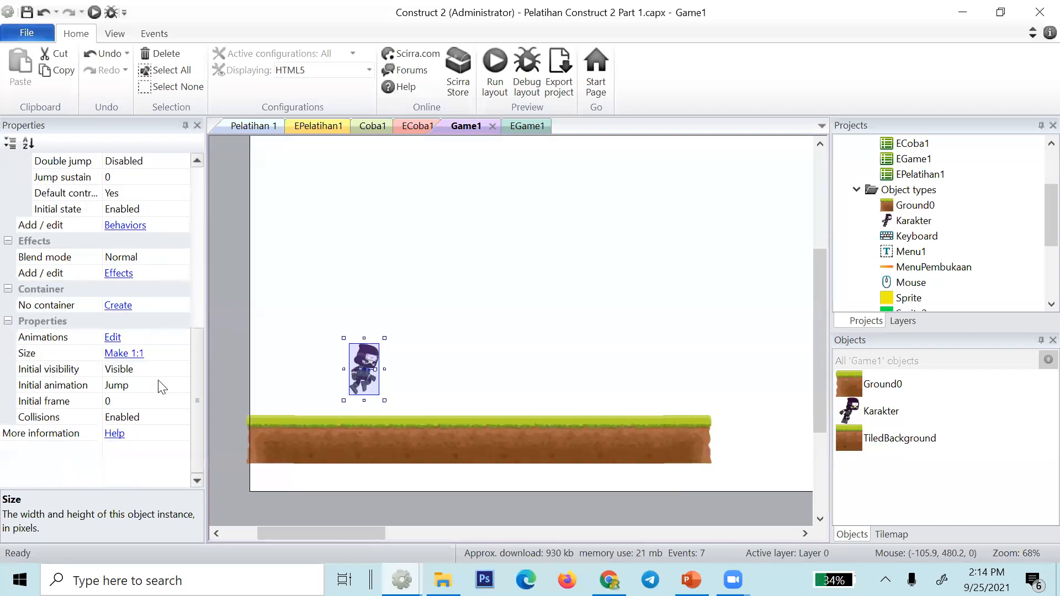
left_click(152, 403)
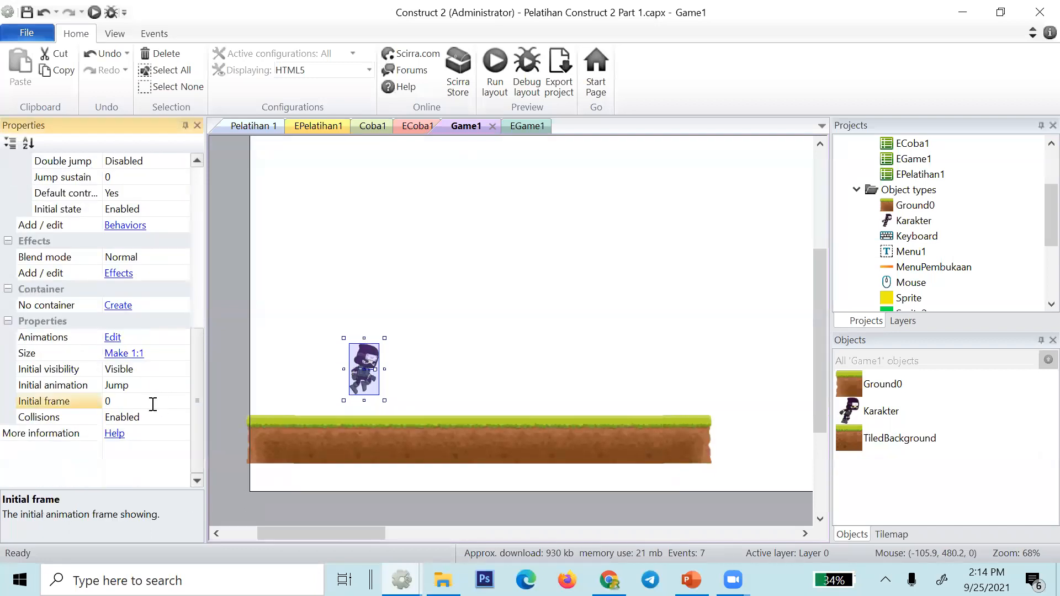
type("1")
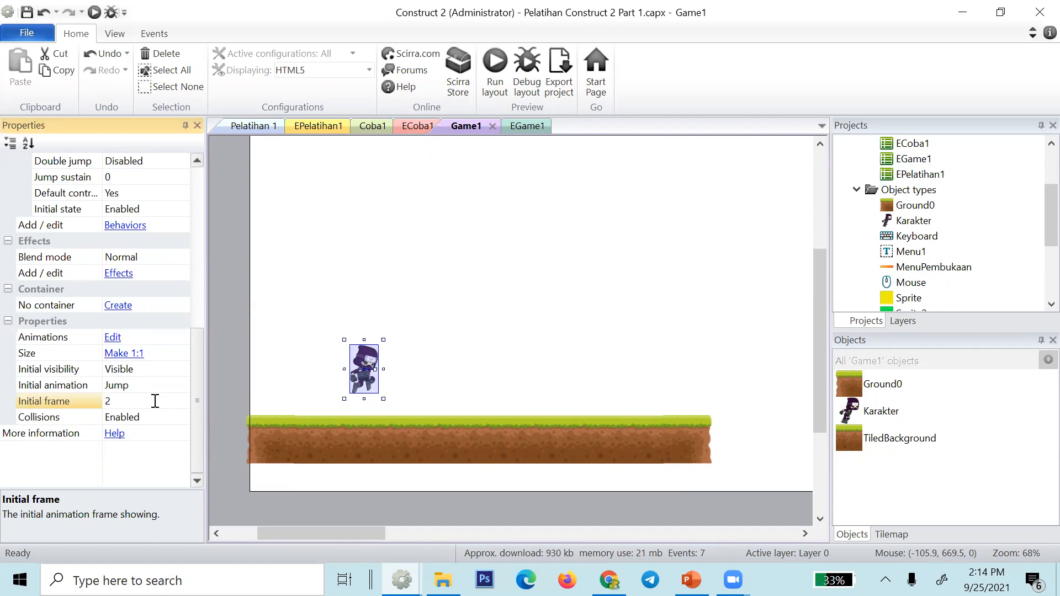
- Round the Karakter sprite's size at frame 2 to 74, 127
scroll(246, 348, "up", 5)
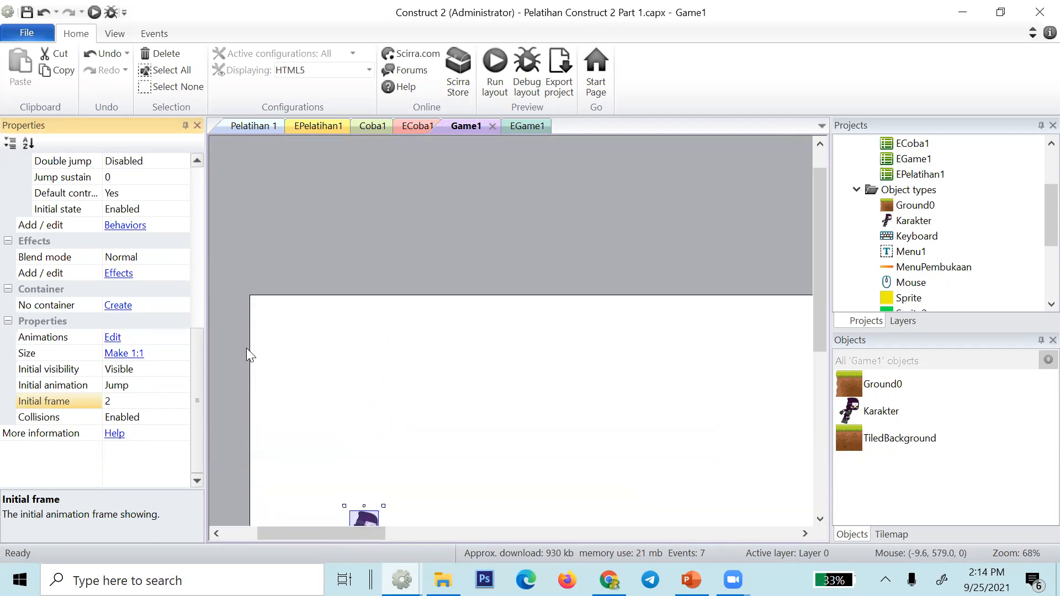
left_click_drag(198, 387, 204, 246)
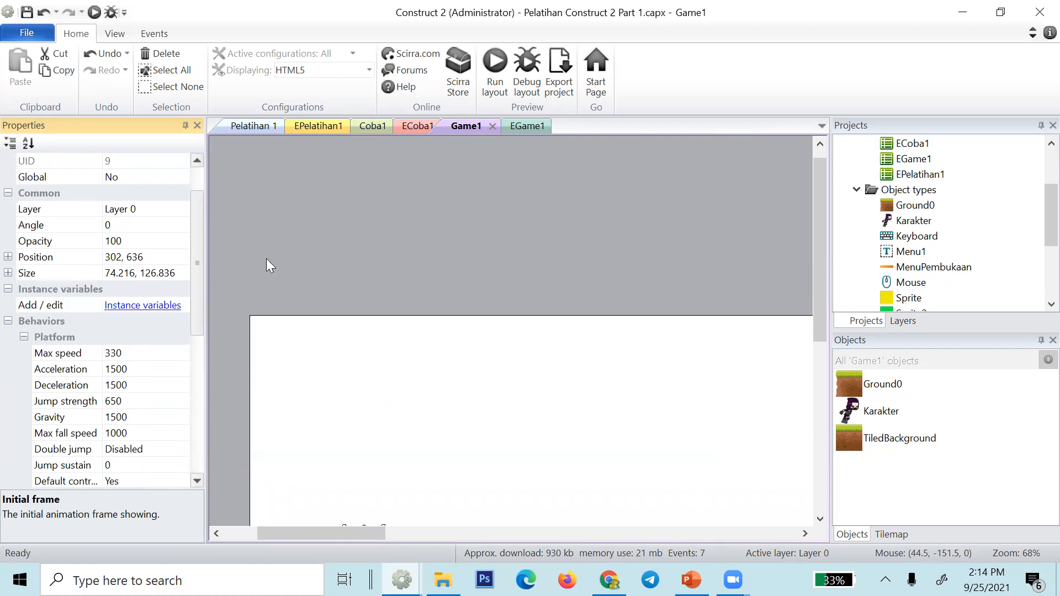
scroll(267, 259, "down", 3)
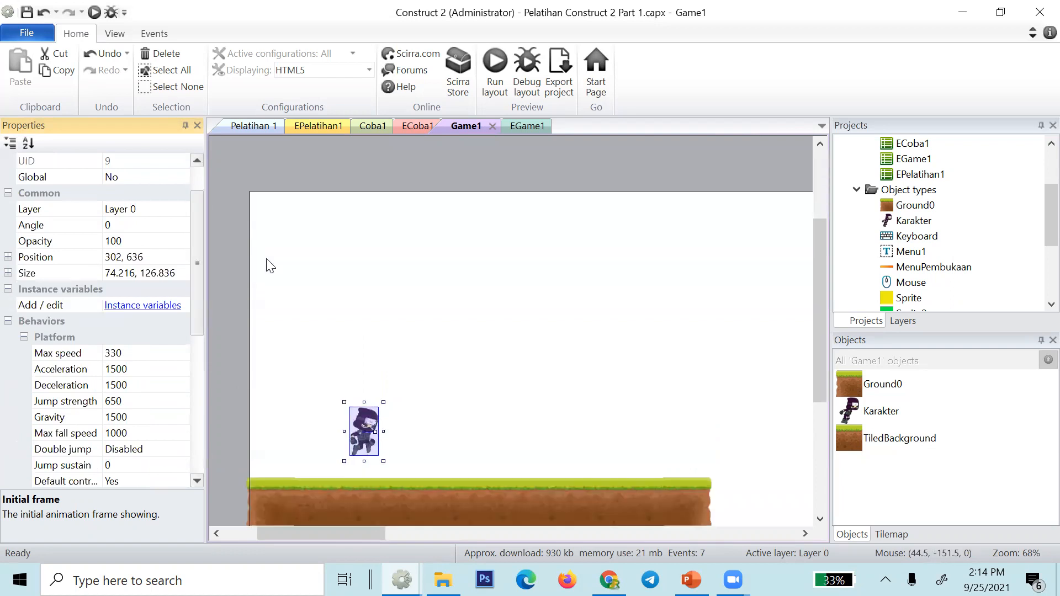
scroll(266, 266, "down", 2)
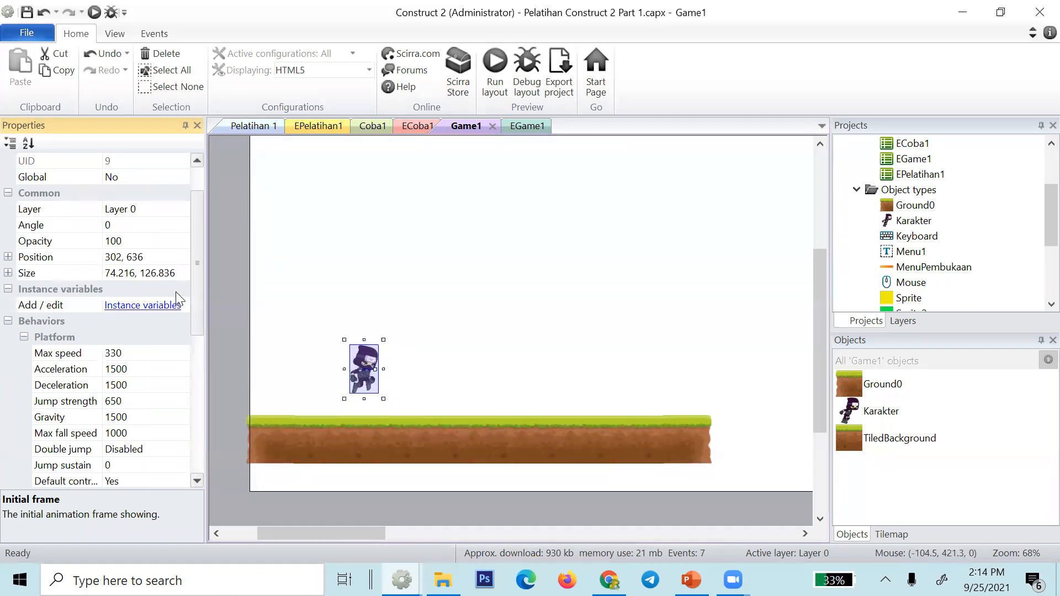
left_click(173, 273)
left_click(181, 273)
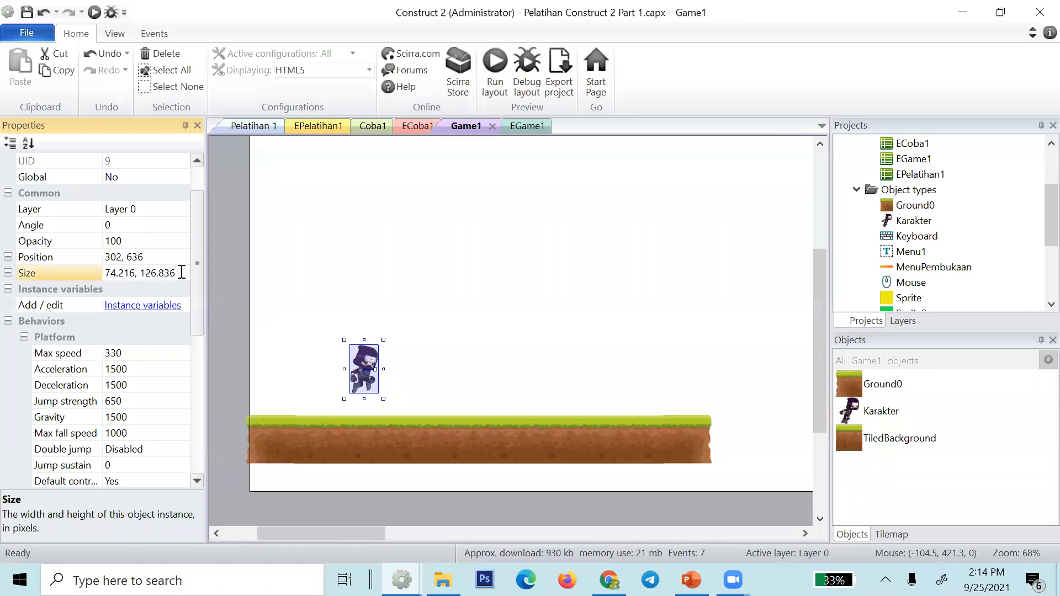
type("7")
left_click(136, 273)
key("BackSpace")
key("BackSpace")
key("BackSpace")
key("BackSpace")
key("Return")
- Step the Karakter sprite's initial frame through 3 and 4 up to 7
scroll(163, 412, "down", 5)
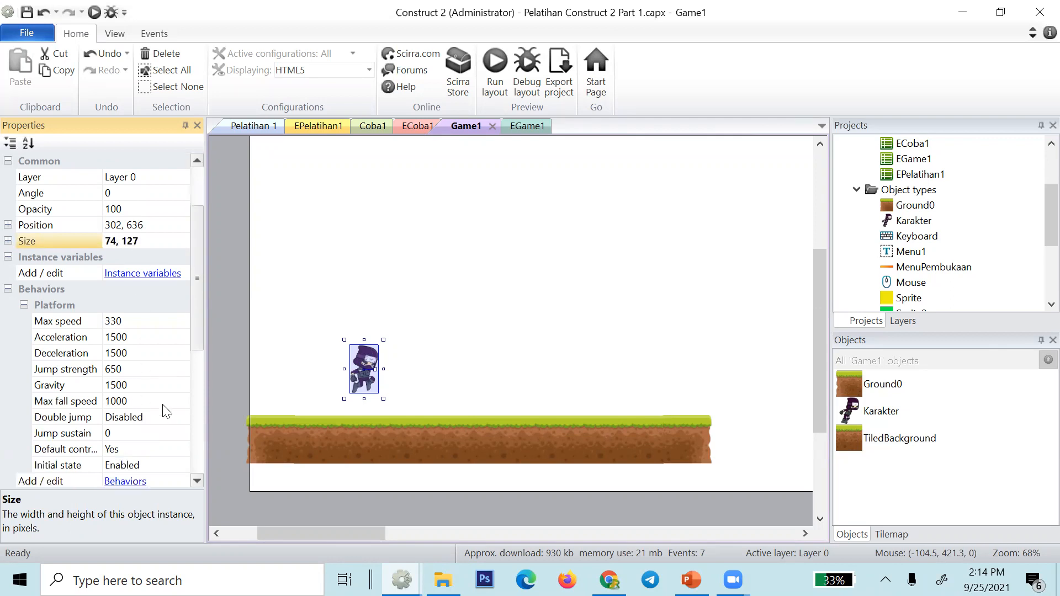
scroll(162, 408, "down", 3)
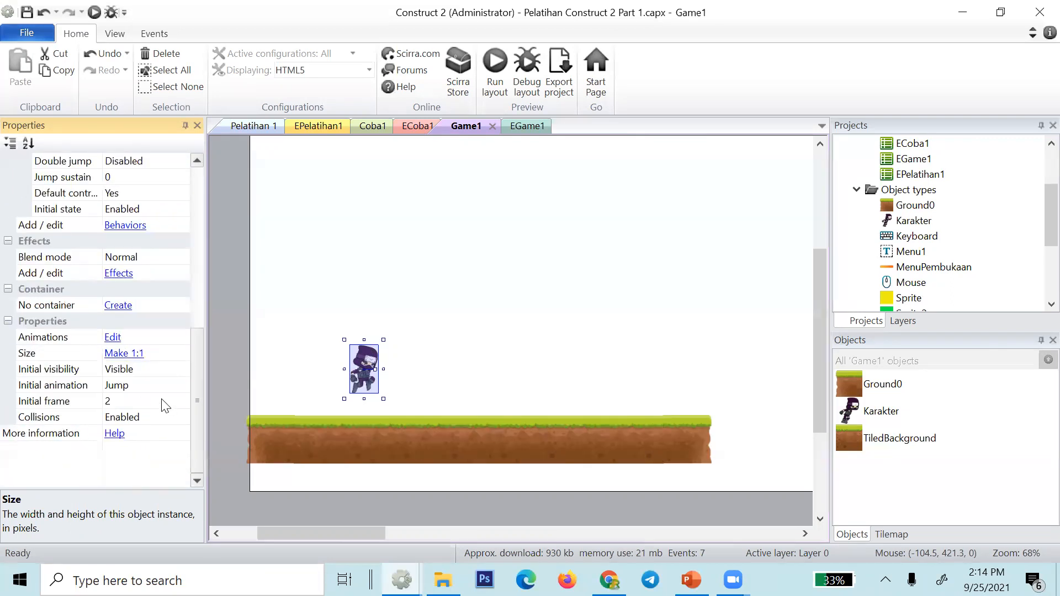
left_click(160, 401)
type("3")
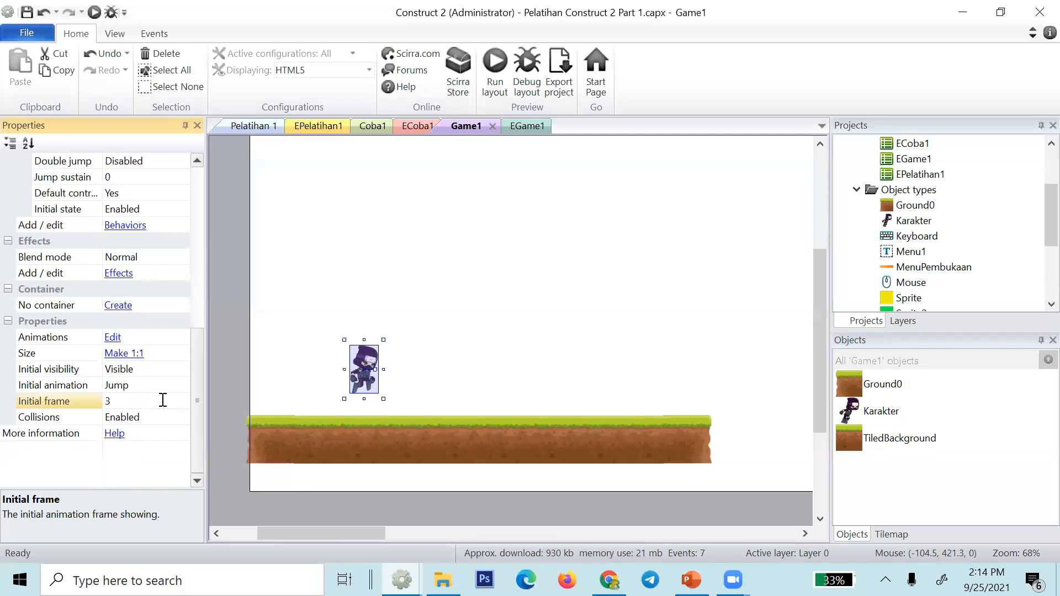
type("4")
key("Return")
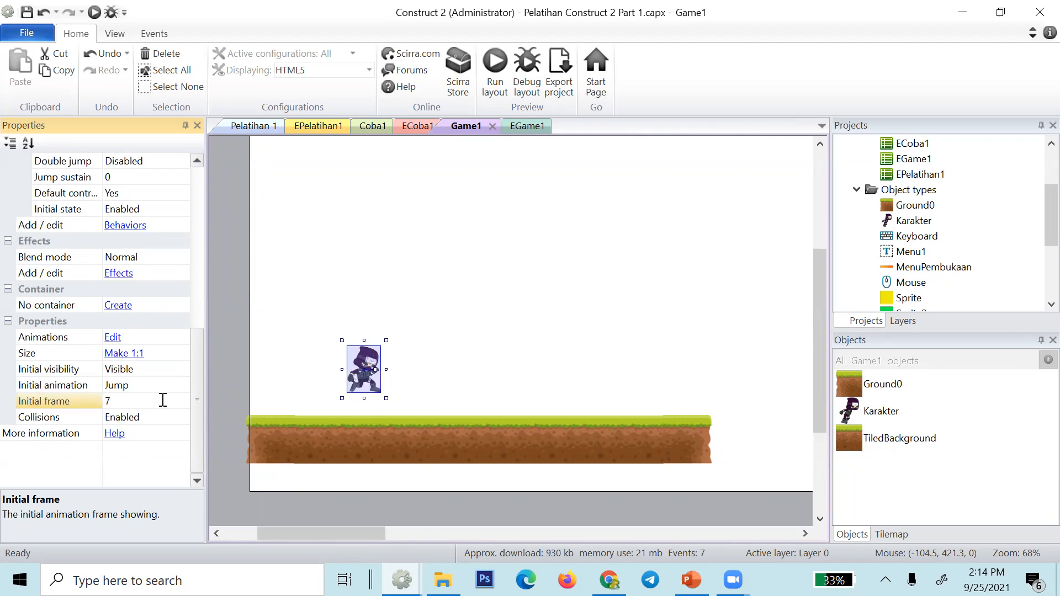
- Round the Karakter sprite's size at frame 7 to 88, 123
scroll(211, 393, "up", 3)
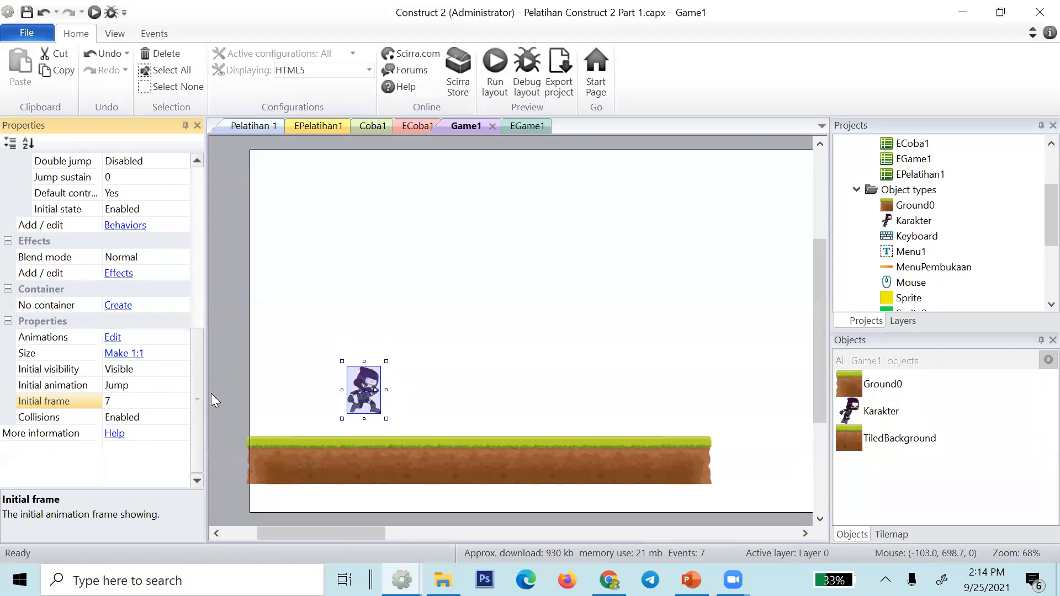
left_click(190, 394)
left_click_drag(193, 392, 181, 271)
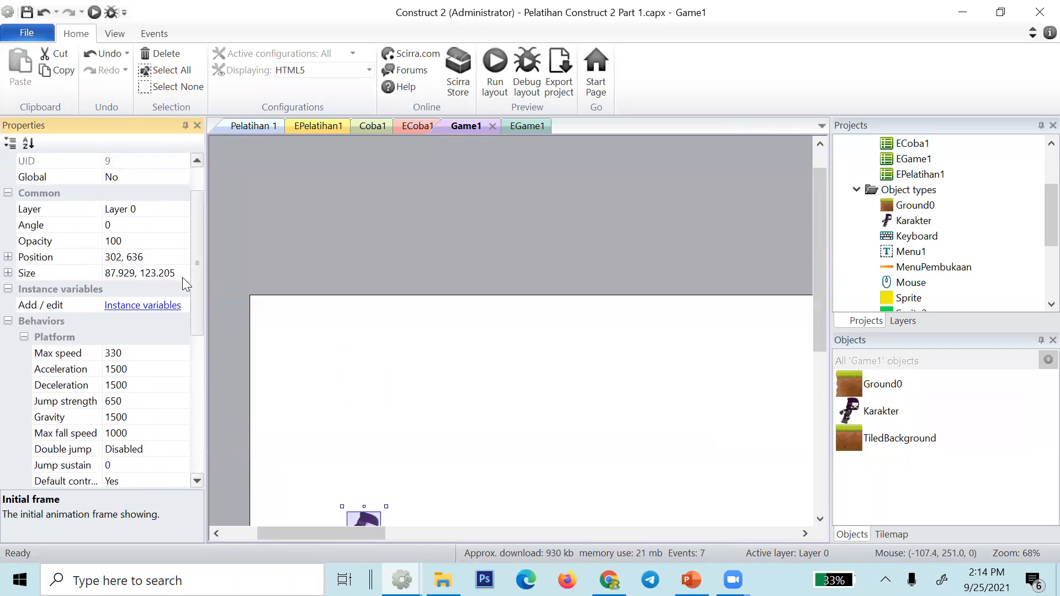
left_click(182, 276)
key("BackSpace")
key("BackSpace")
double_click(144, 277)
left_click(139, 274)
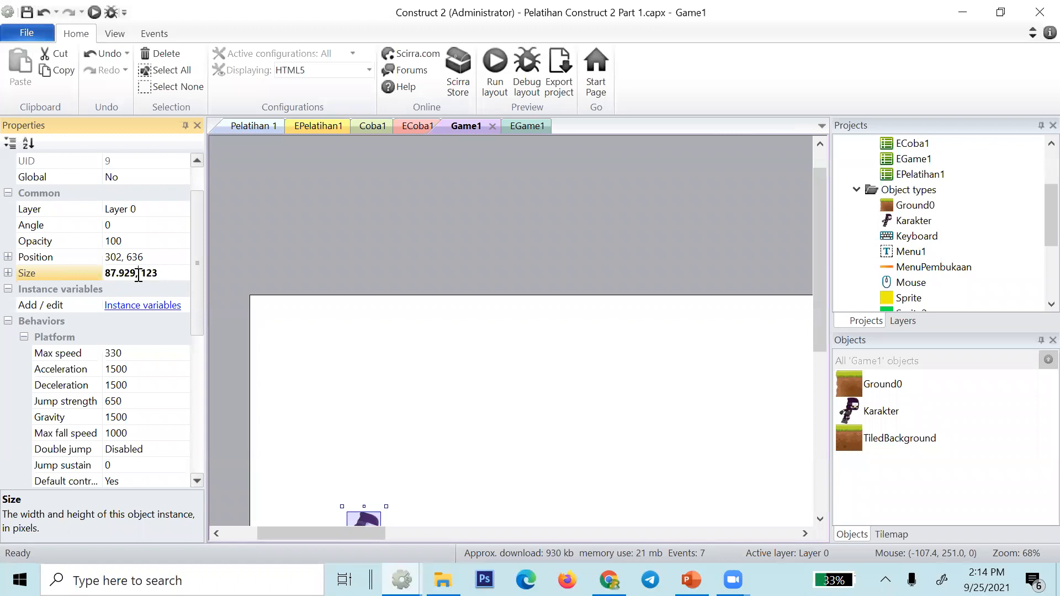
key("BackSpace")
key("BackSpace")
key("BackSpace")
key("BackSpace")
key("BackSpace")
type("8")
scroll(329, 259, "down", 3)
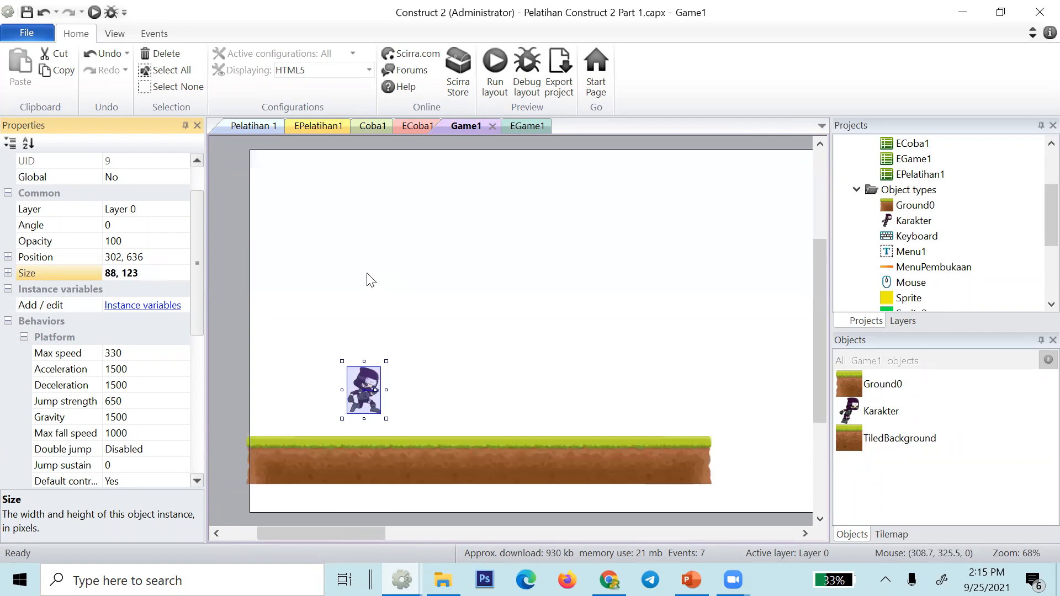
- Open Notepad and paste the Karakter sprite's size, 88, 123, copied from its properties into the blank document
key("super")
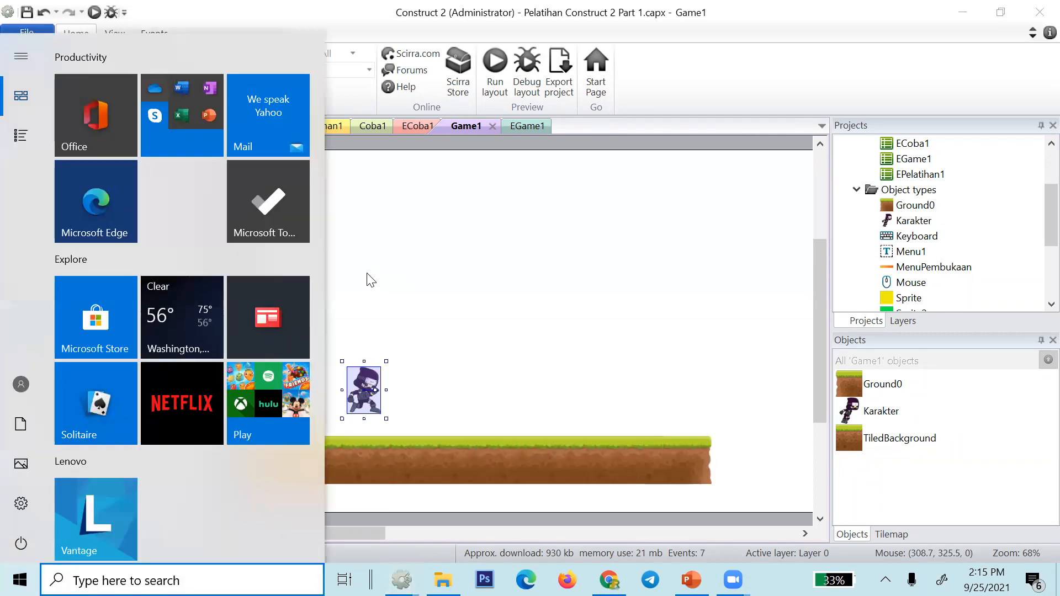
type("notepad")
key("Return")
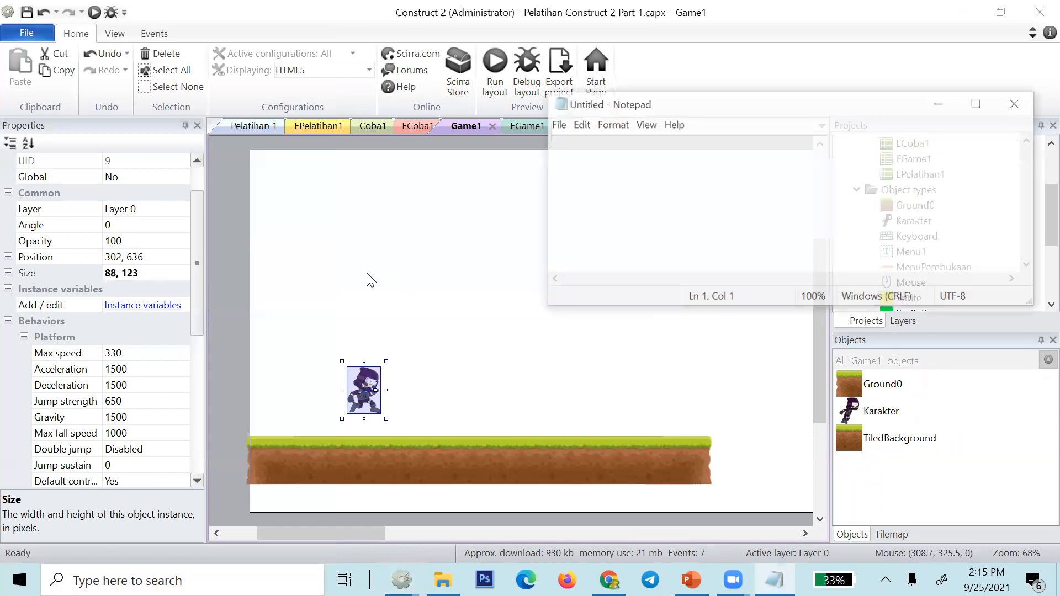
left_click(147, 272)
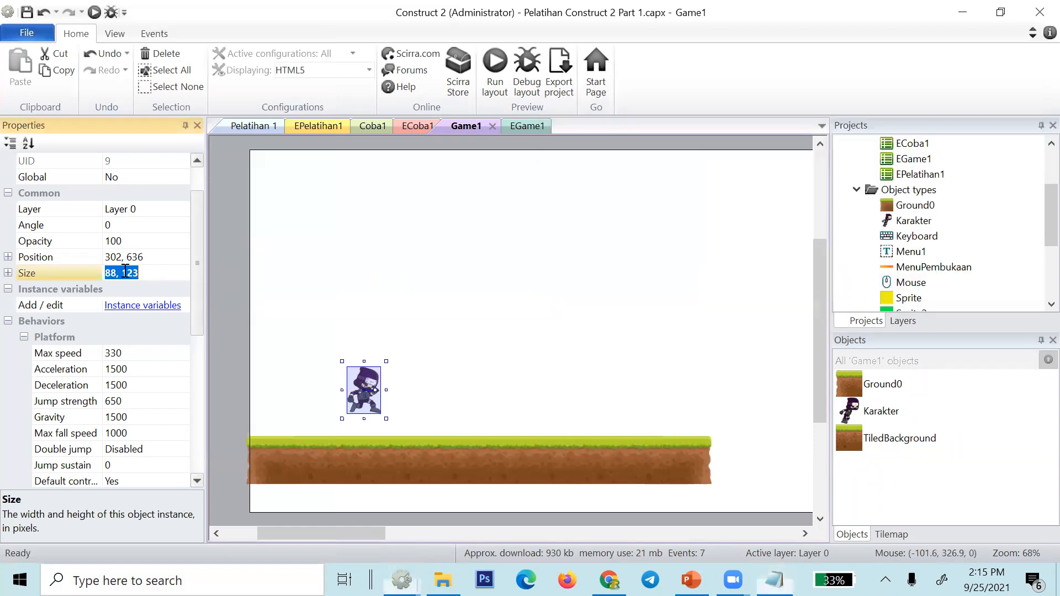
key("ctrl+c")
key("alt+Tab")
key("ctrl+v")
- Return to Construct 2, set the Karakter sprite's initial frame to 9 and check its size and appearance in the layout
left_click(351, 385)
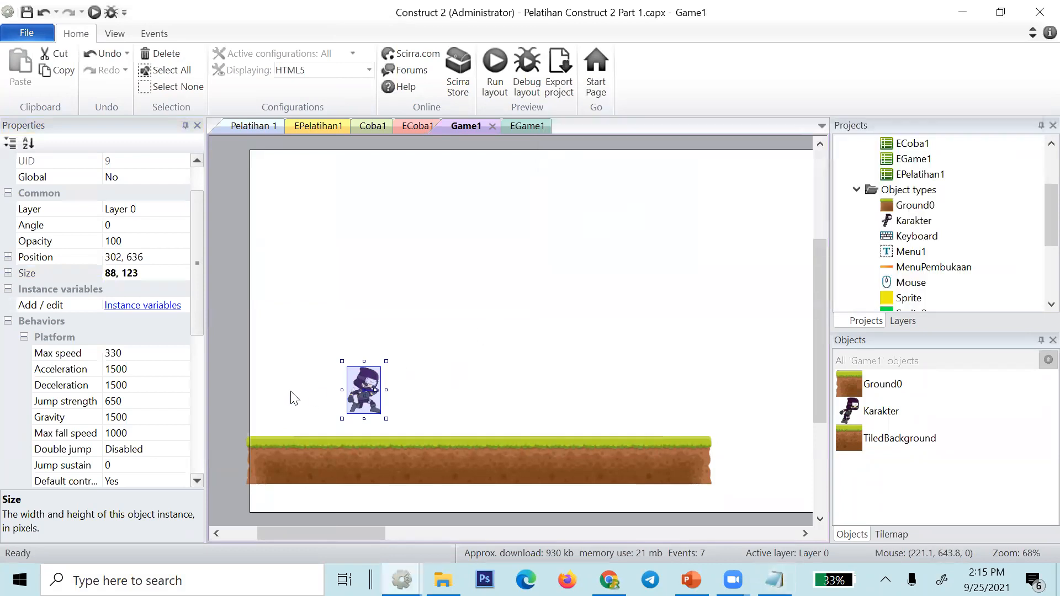
scroll(153, 390, "down", 6)
scroll(153, 391, "down", 1)
left_click(153, 400)
type("9")
key("Return")
scroll(242, 387, "up", 4)
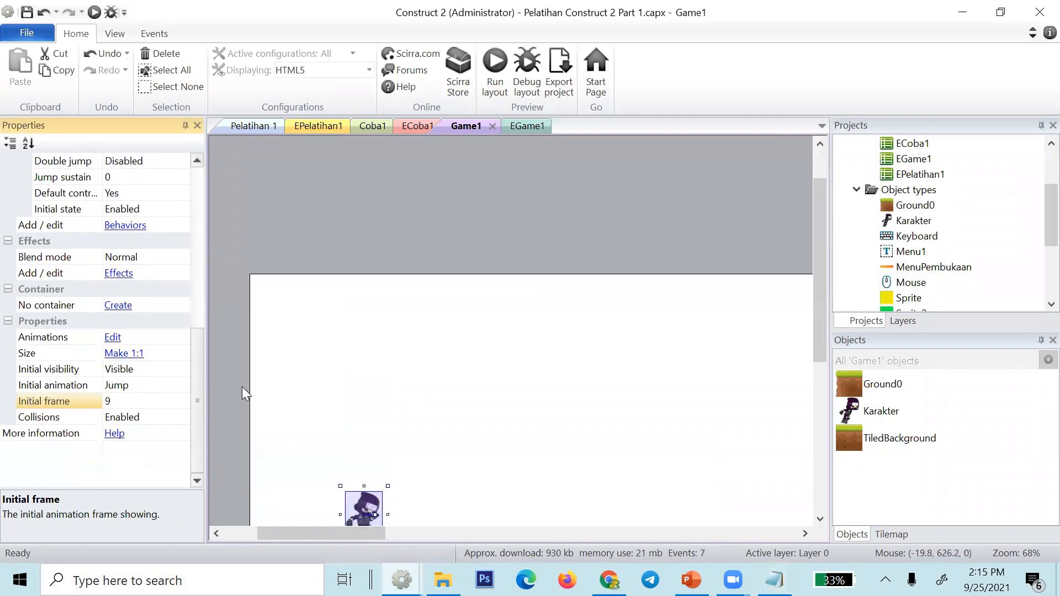
scroll(203, 331, "up", 4)
scroll(205, 330, "up", 5)
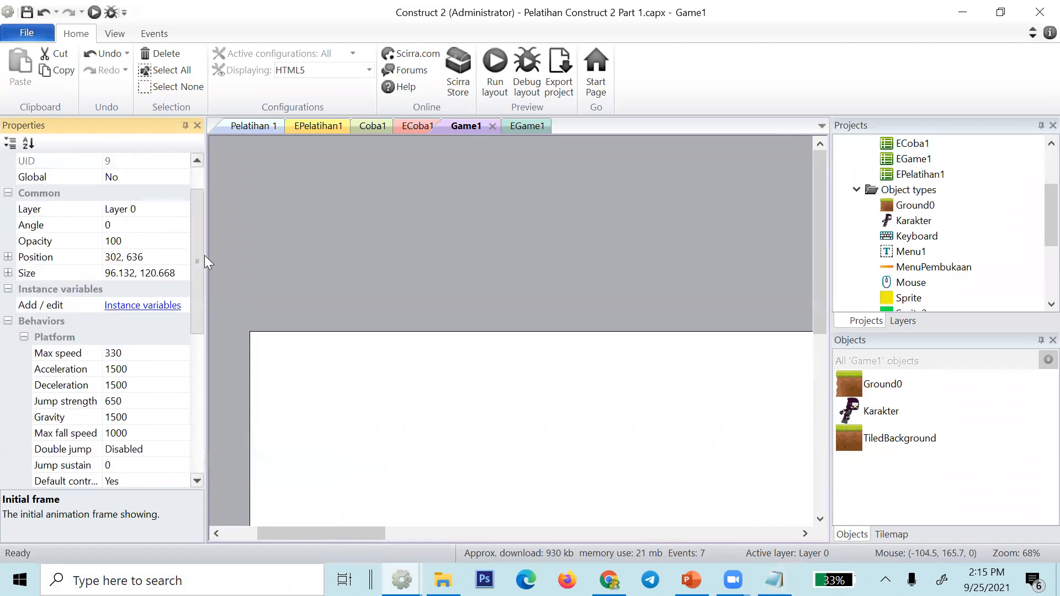
scroll(204, 255, "down", 1)
scroll(230, 278, "down", 4)
scroll(231, 281, "down", 2)
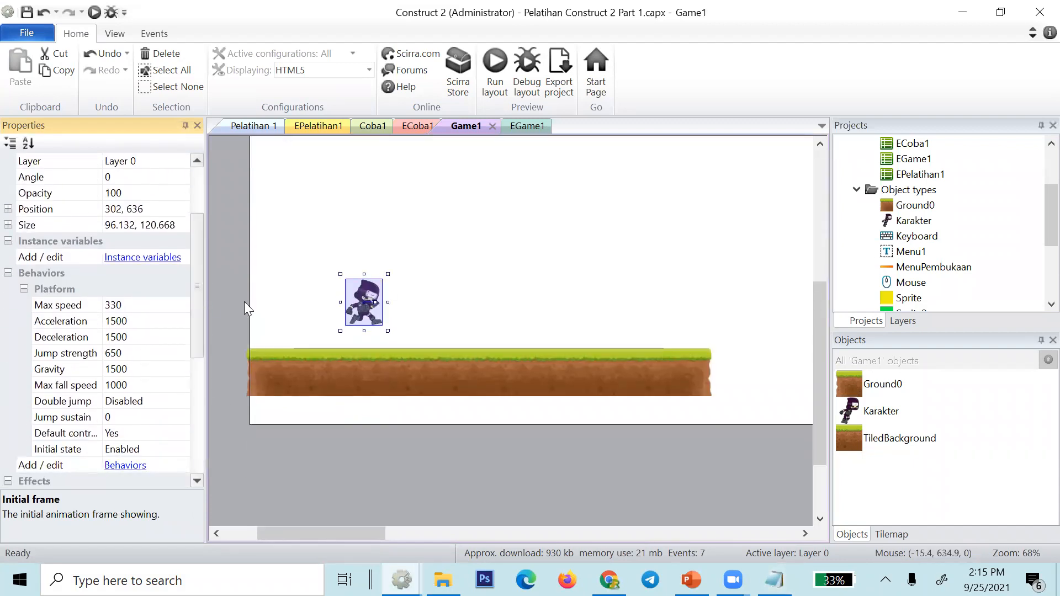
key("alt")
scroll(202, 243, "up", 2)
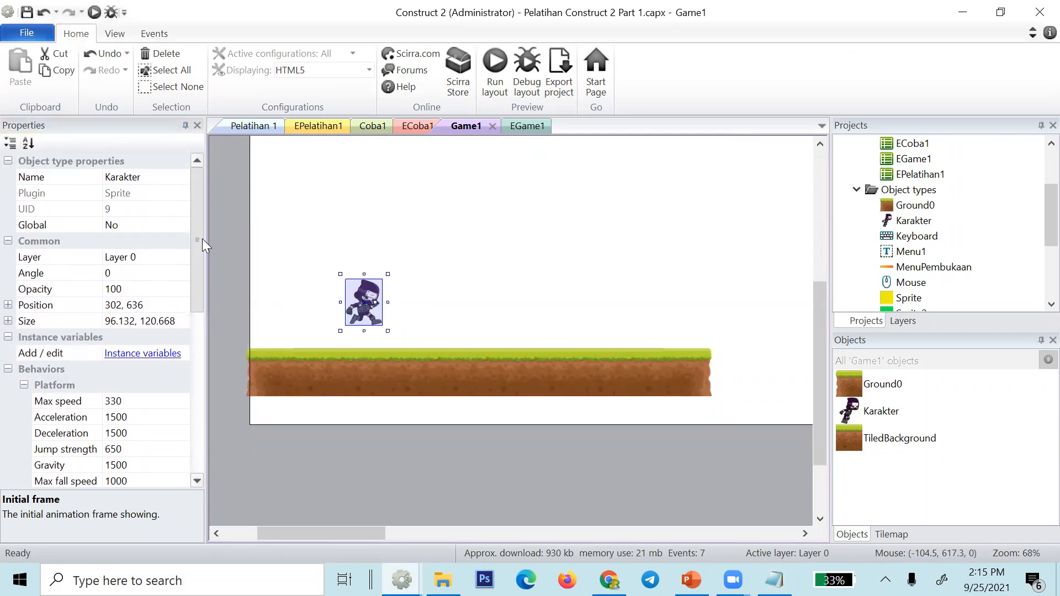
left_click(158, 304)
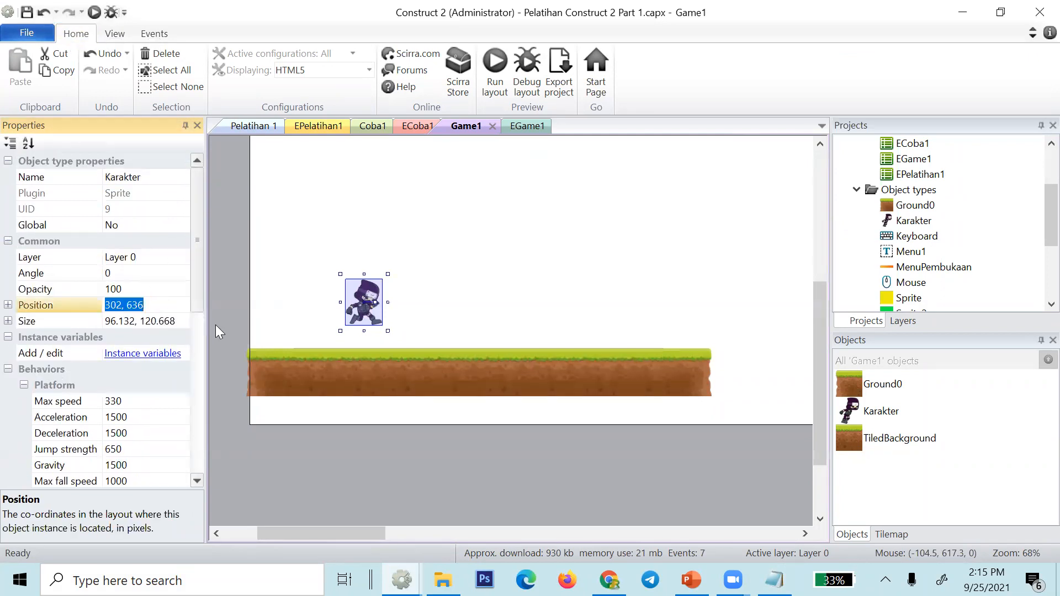
left_click(774, 580)
key("Return")
key("ctrl+v")
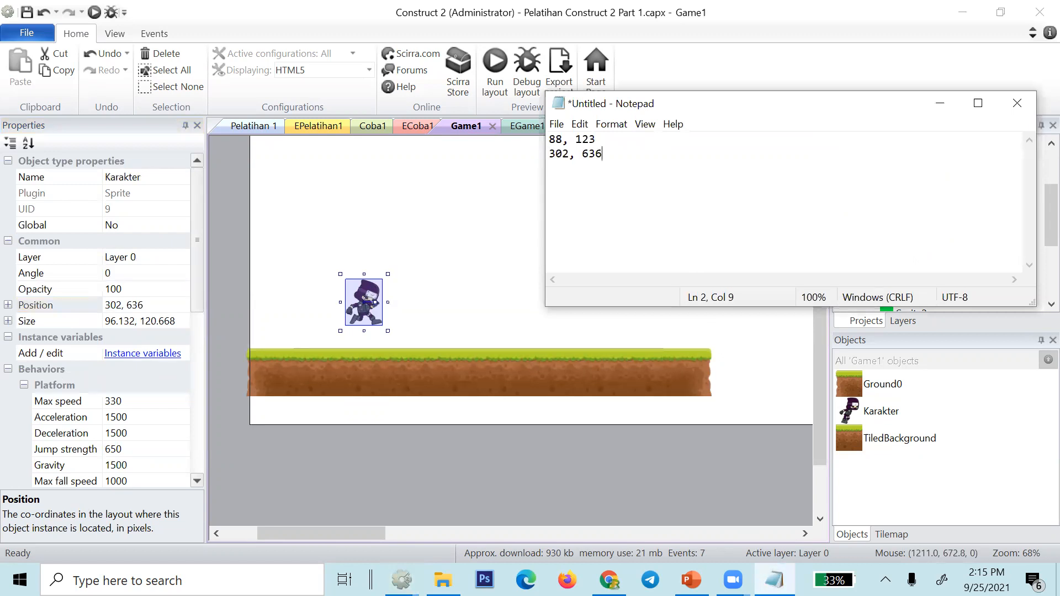
key("BackSpace")
key("BackSpace")
key("BackSpace")
key("BackSpace")
key("BackSpace")
key("BackSpace")
key("BackSpace")
key("BackSpace")
key("BackSpace")
key("BackSpace")
key("BackSpace")
key("BackSpace")
- Round the Karakter sprite's size at initial frame 9 to 96, 120 and reselect the sprite in the layout
left_click(182, 321)
left_click(183, 322)
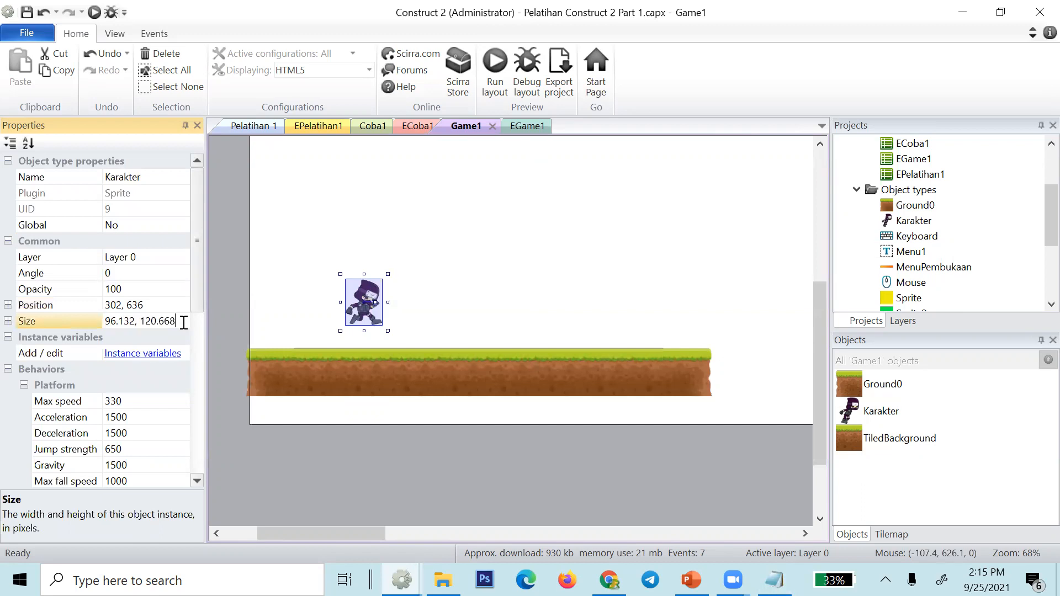
key("BackSpace")
key("BackSpace")
key("BackSpace")
left_click(135, 322)
key("BackSpace")
key("BackSpace")
key("BackSpace")
key("BackSpace")
key("ctrl+a")
left_click(293, 483)
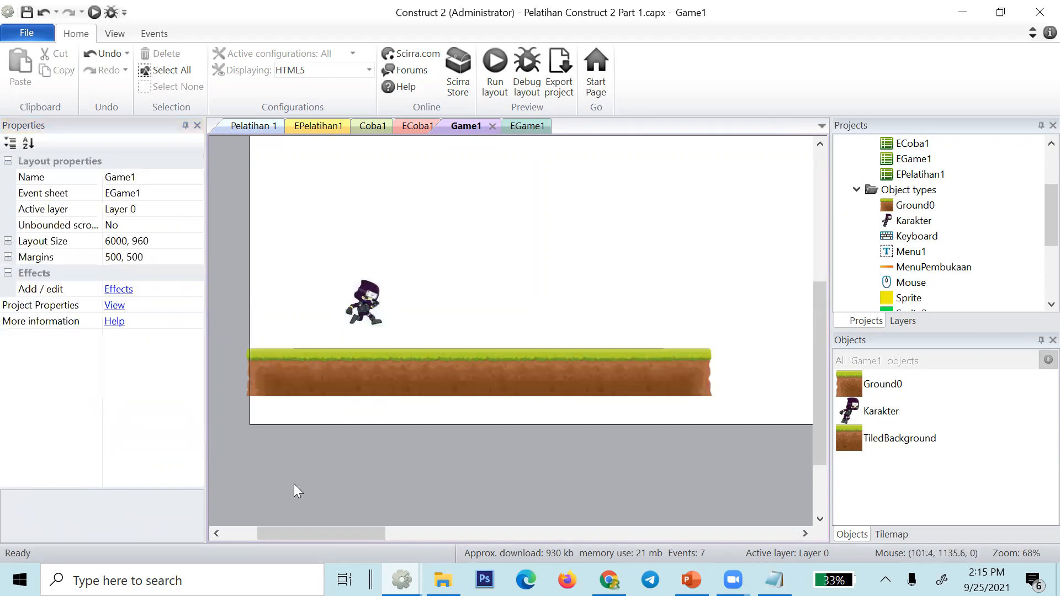
left_click(365, 302)
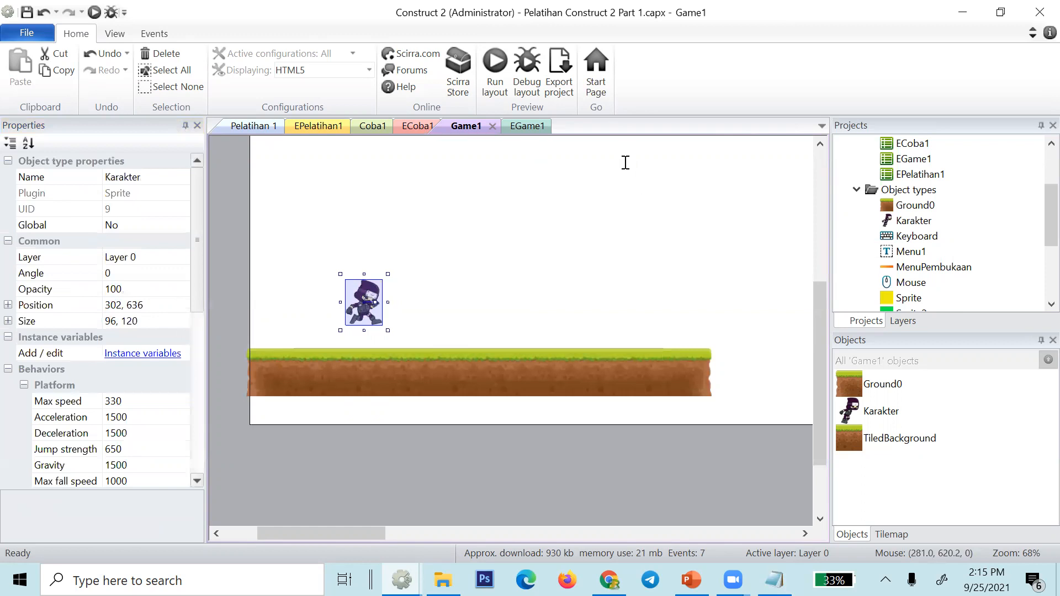
- Switch to Notepad and replace the mistaken second line with the size 96, 120
key("alt+Tab")
key("BackSpace")
key("BackSpace")
key("BackSpace")
key("BackSpace")
key("BackSpace")
key("BackSpace")
key("BackSpace")
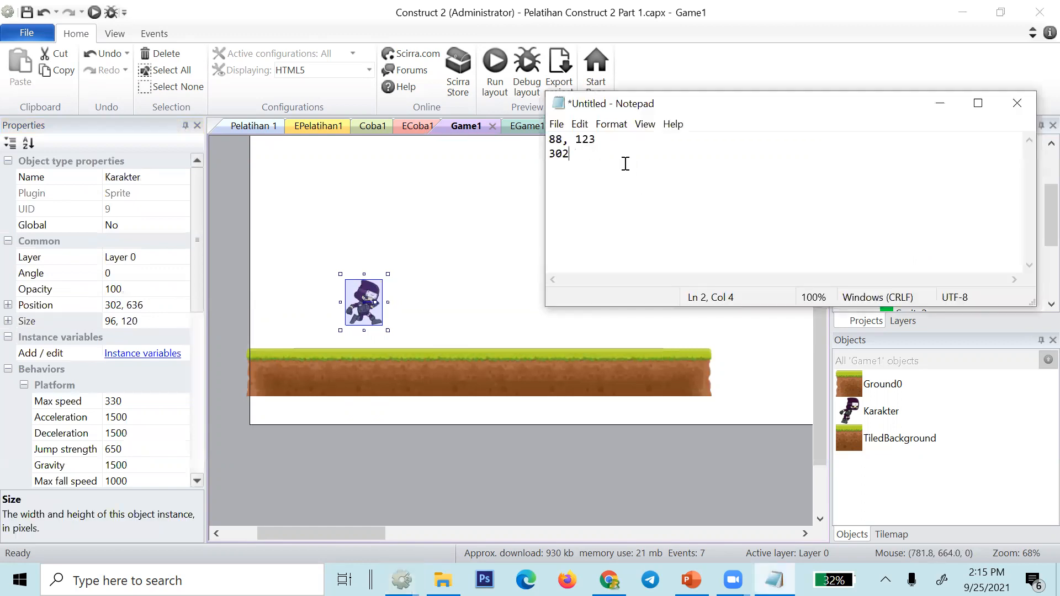
type("96, 120")
- Return to Construct 2 and set the Karakter sprite's initial frame to 1
left_click(358, 308)
scroll(323, 336, "down", 1)
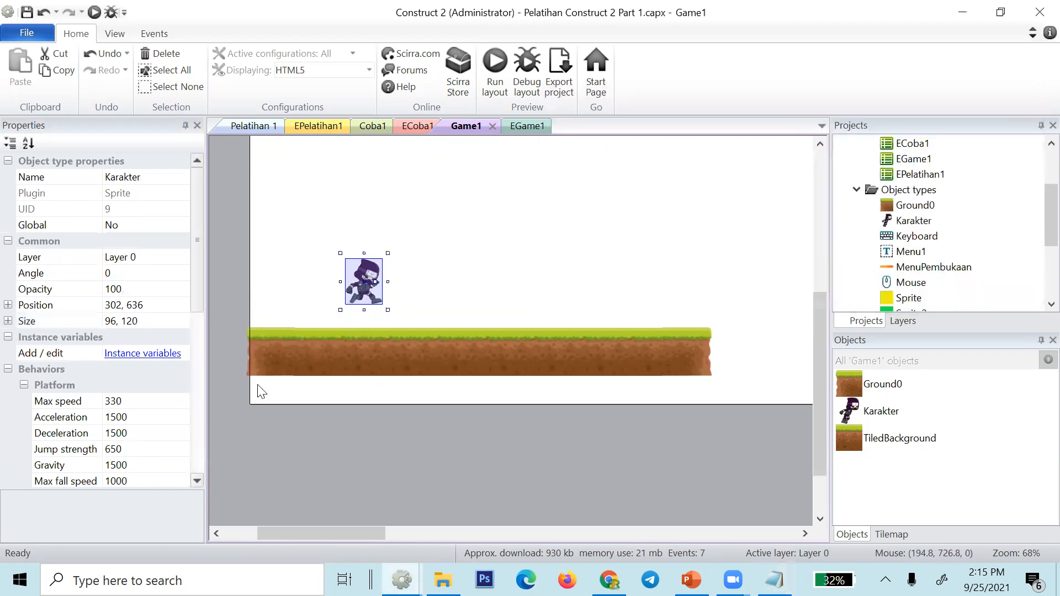
scroll(202, 452, "down", 1)
left_click_drag(200, 296, 200, 449)
left_click(161, 415)
type("1")
key("Return")
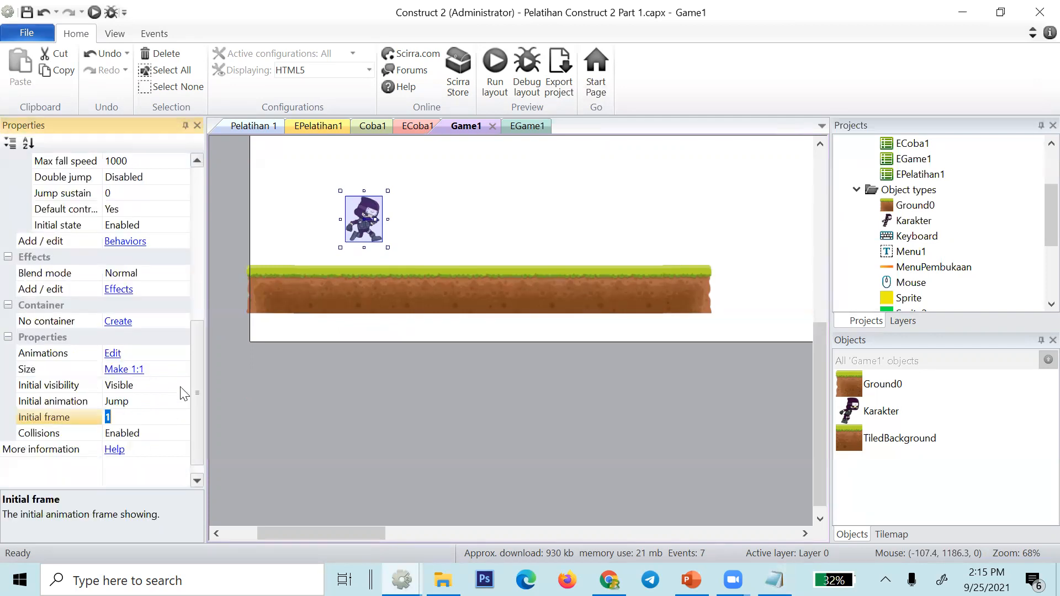
- Round the Karakter sprite's size at initial frame 1 to 78, 134
left_click_drag(192, 386, 205, 242)
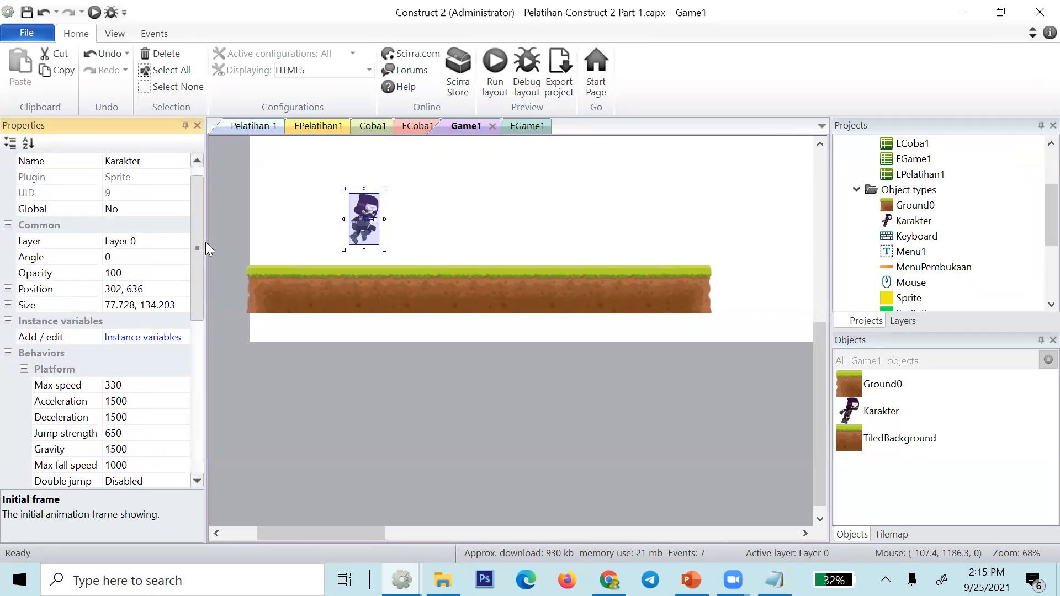
left_click(181, 304)
left_click(182, 305)
key("BackSpace")
key("BackSpace")
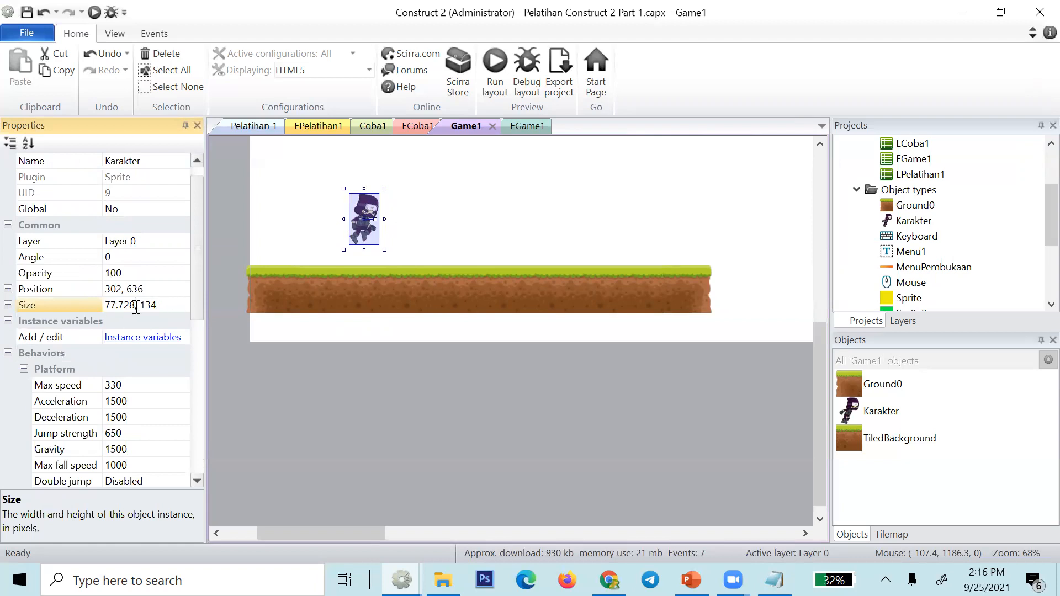
key("BackSpace")
key("BackSpace")
key("BackSpace")
type("8")
key("Return")
- Paste the size 78, 134 as the third line in Notepad and return to Construct 2
key("alt+Tab")
key("ctrl+v")
key("alt+Tab")
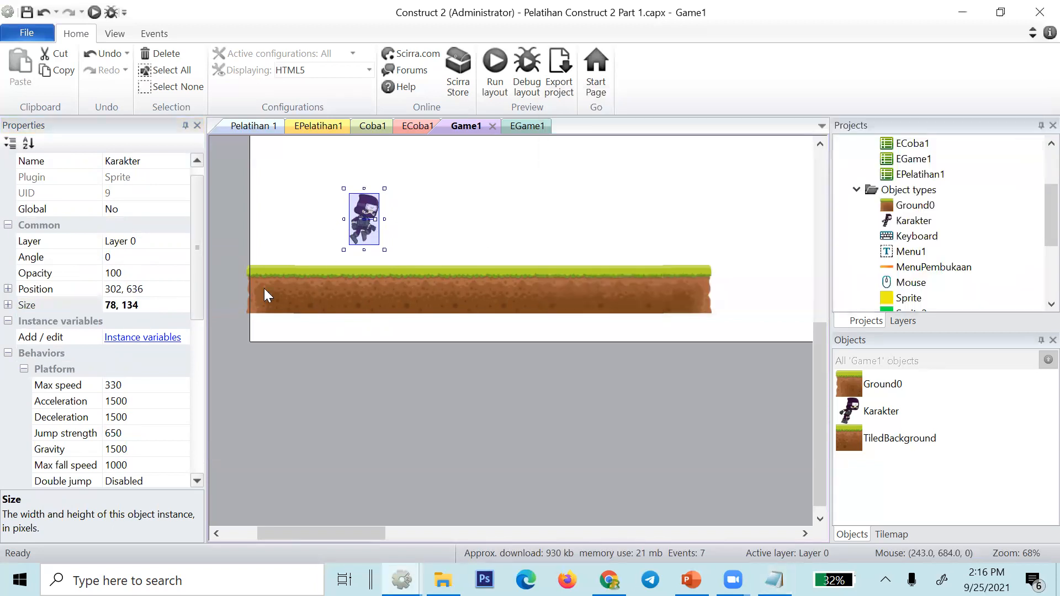
- Set the Karakter sprite's initial frame to 3
scroll(138, 364, "down", 10)
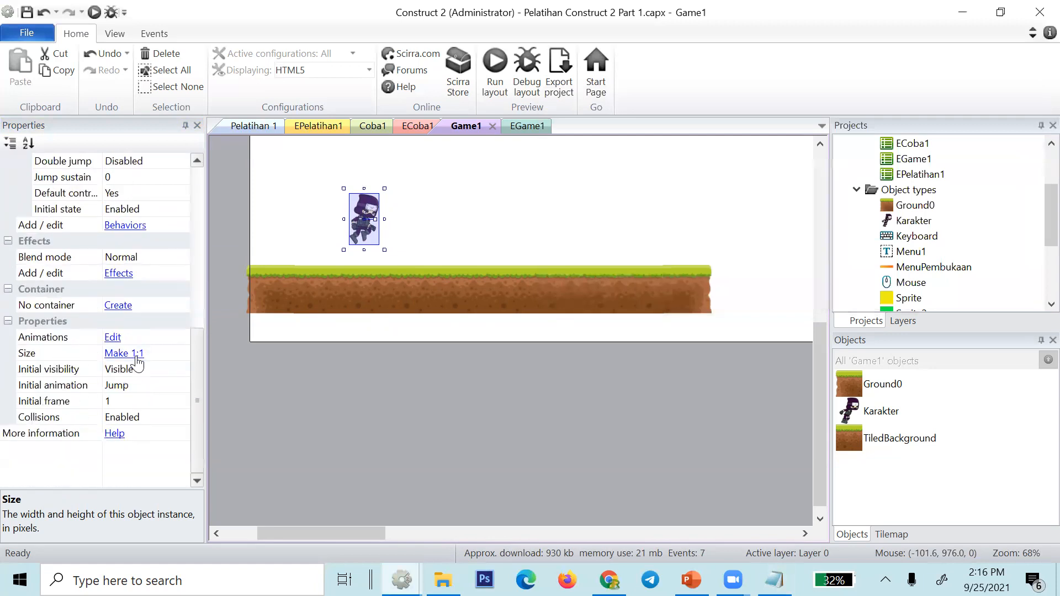
left_click(122, 406)
type("3")
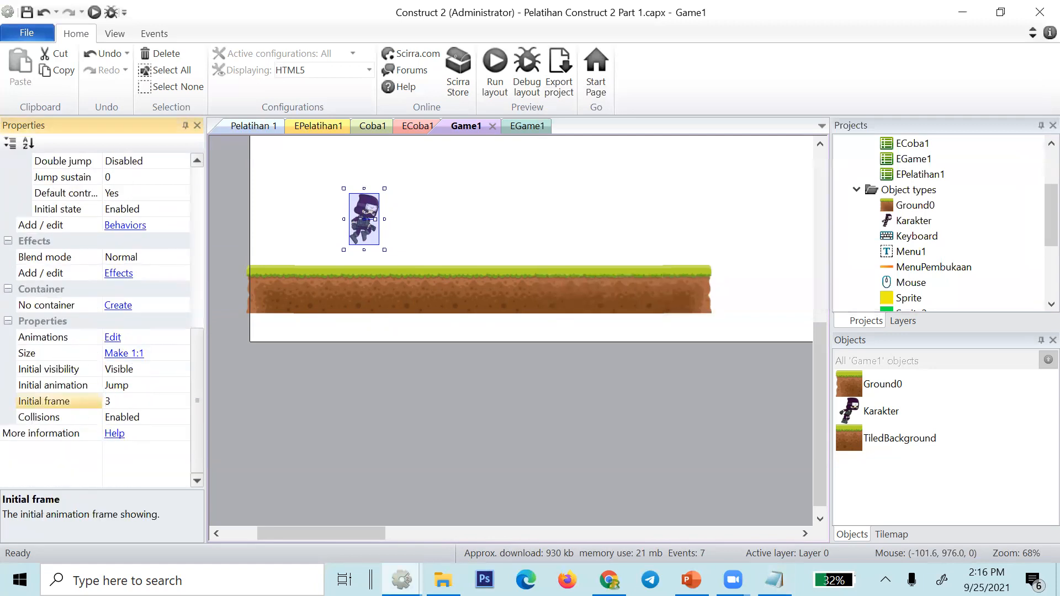
key("Return")
- Round the Karakter sprite's size at initial frame 3 to 74, 125 and paste that size as the fourth line in Notepad
scroll(252, 335, "up", 2)
left_click_drag(200, 351, 195, 213)
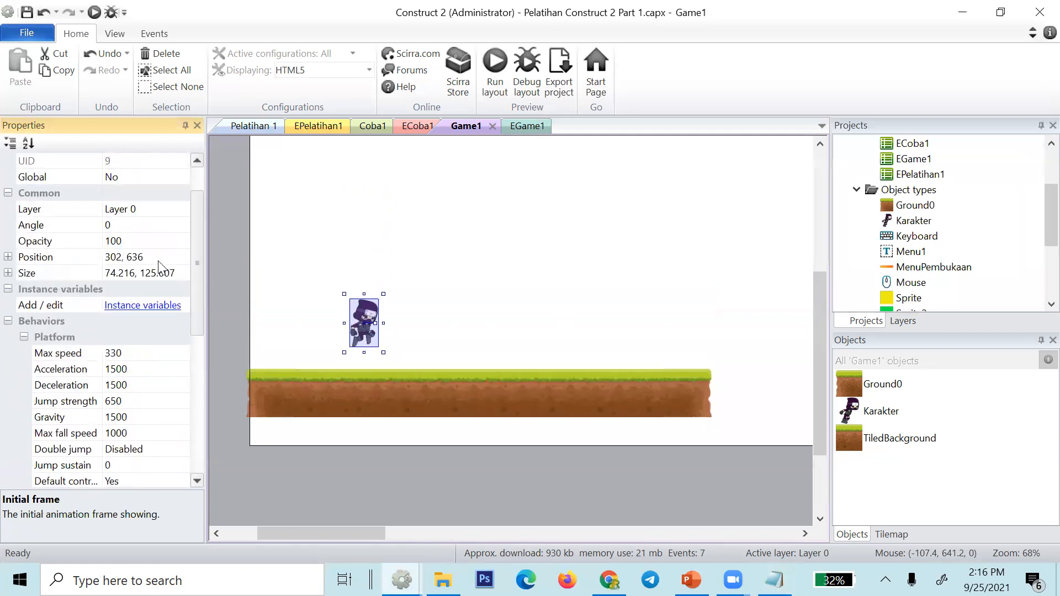
left_click(177, 274)
left_click(136, 273)
key("BackSpace")
key("BackSpace")
key("BackSpace")
key("BackSpace")
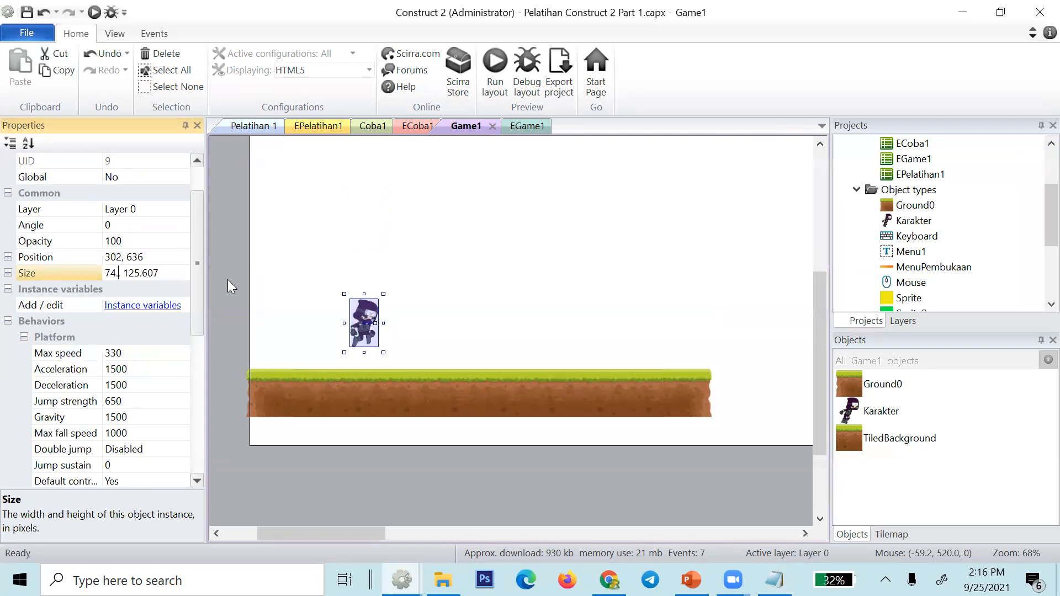
left_click(149, 277)
key("alt+Tab")
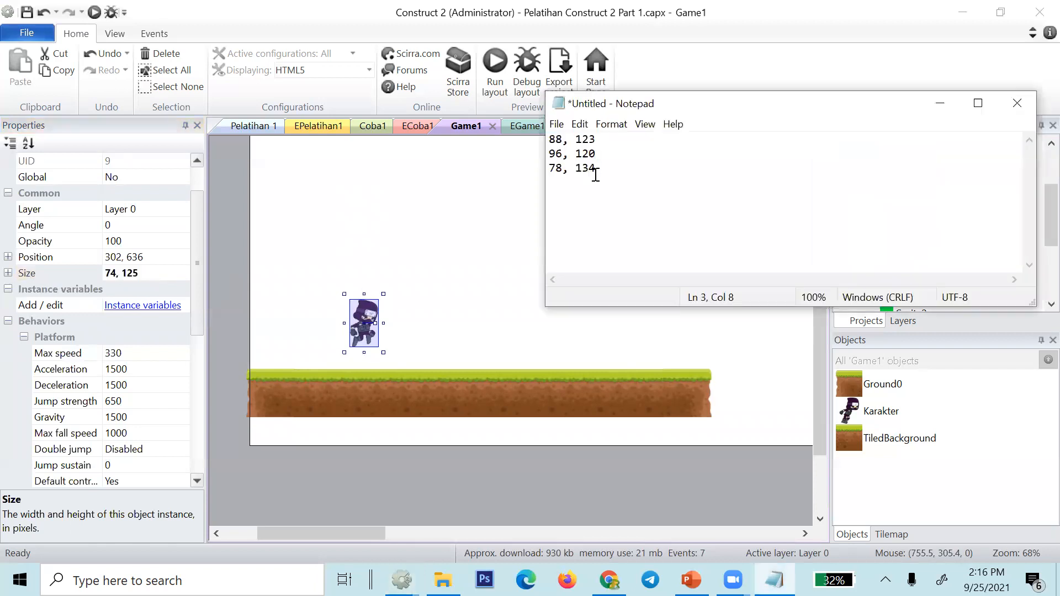
key("ctrl+v")
- Open the Karakter sprite's Jump animation in the image editor and start resizing the canvas of frame 0
double_click(361, 334)
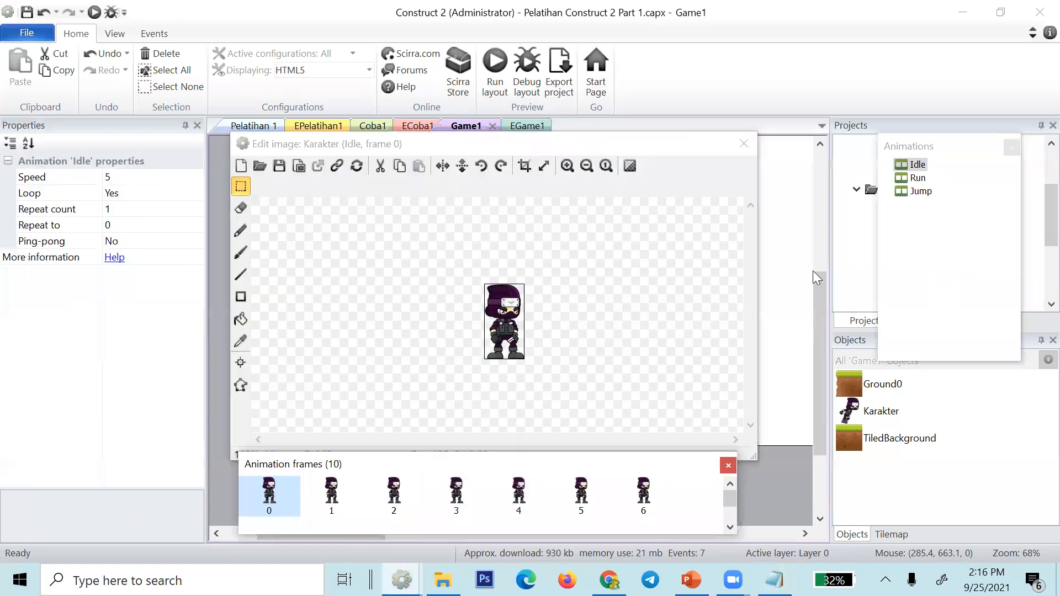
left_click(918, 191)
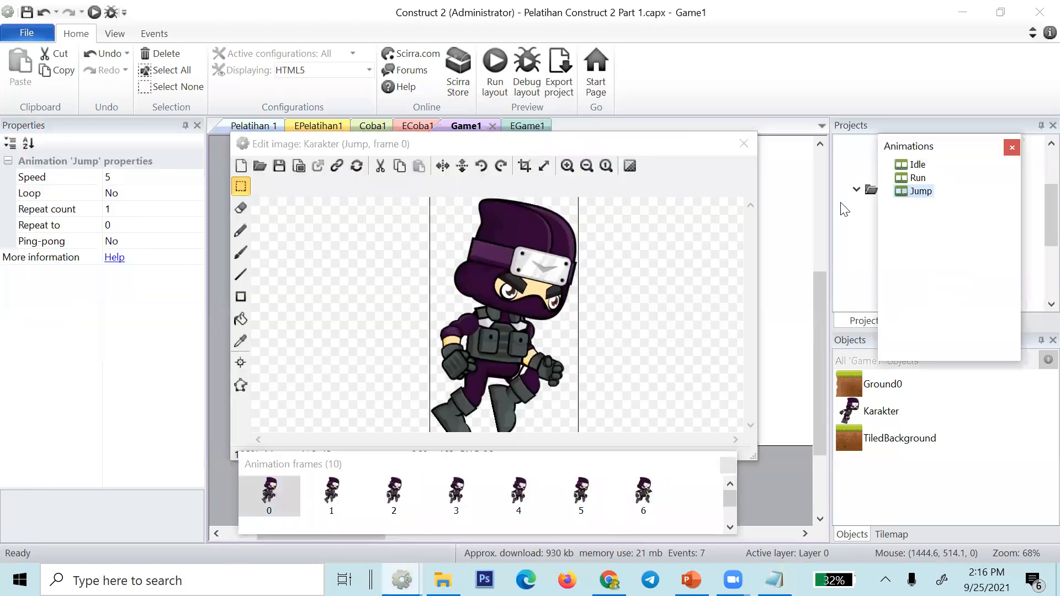
left_click(548, 170)
key("alt+Tab")
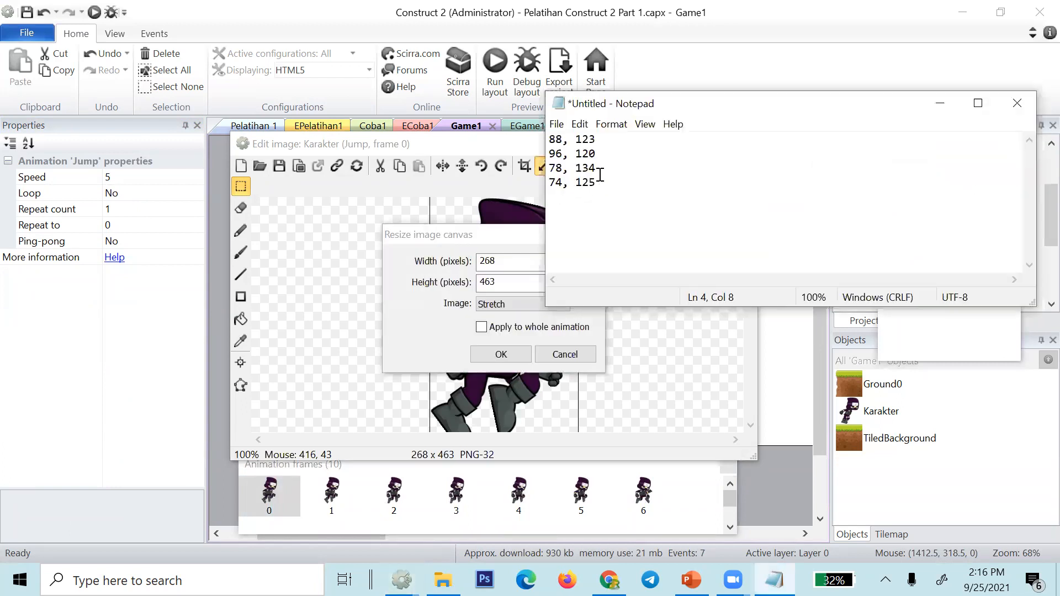
left_click_drag(600, 175, 530, 172)
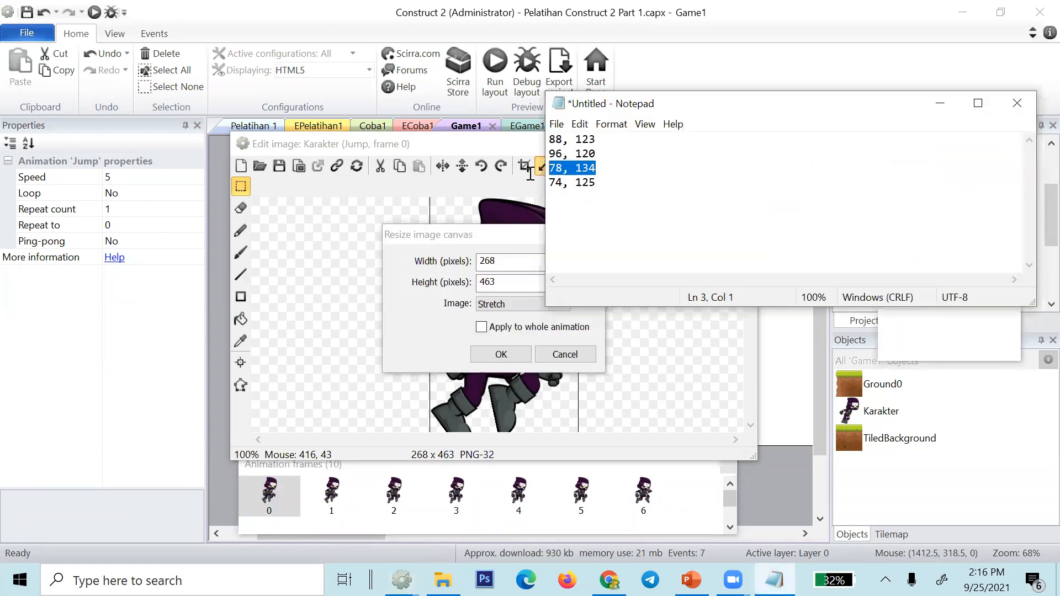
left_click(508, 261)
double_click(508, 261)
key("ctrl+v")
key("alt+Tab")
left_click(556, 168)
double_click(560, 168)
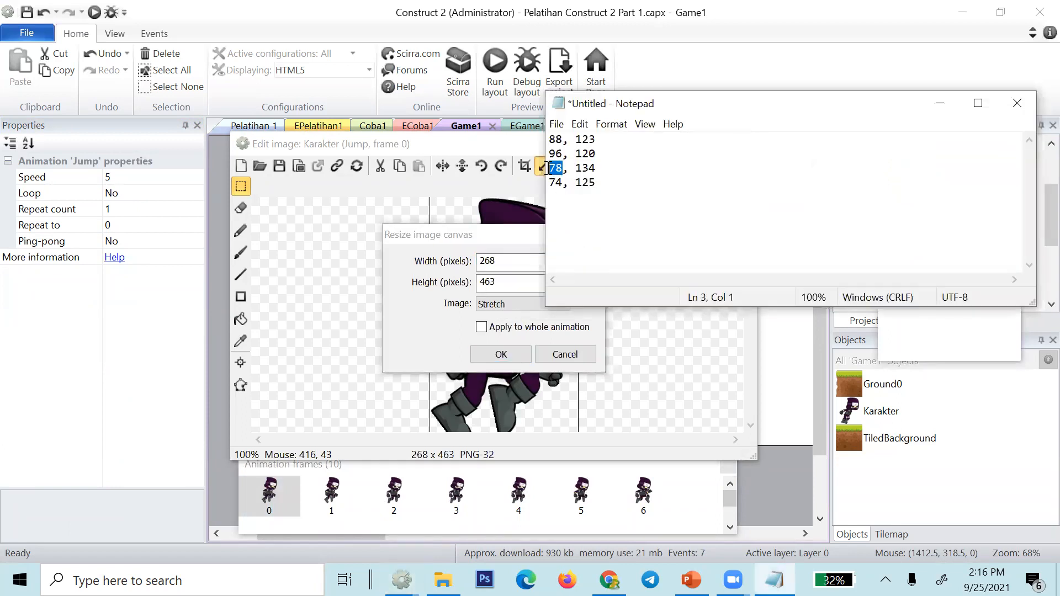
- Resize Jump frame 0 to 78 pixels wide and 134 pixels high, taking the height from the Notepad list
left_click(500, 262)
key("BackSpace")
key("BackSpace")
key("BackSpace")
type("78")
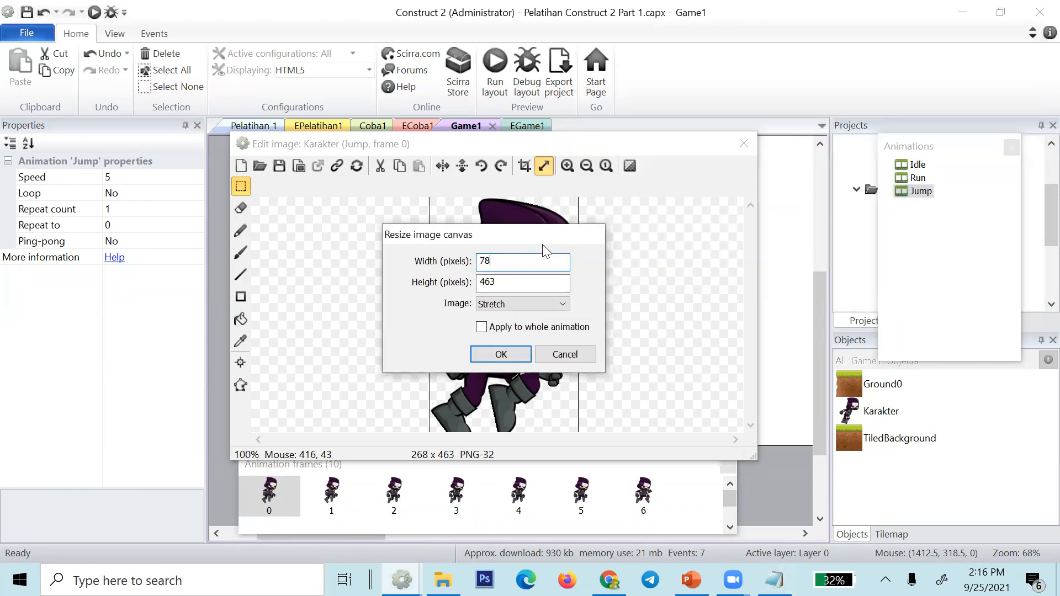
key("alt+Tab")
left_click_drag(599, 172, 576, 172)
key("ctrl+c")
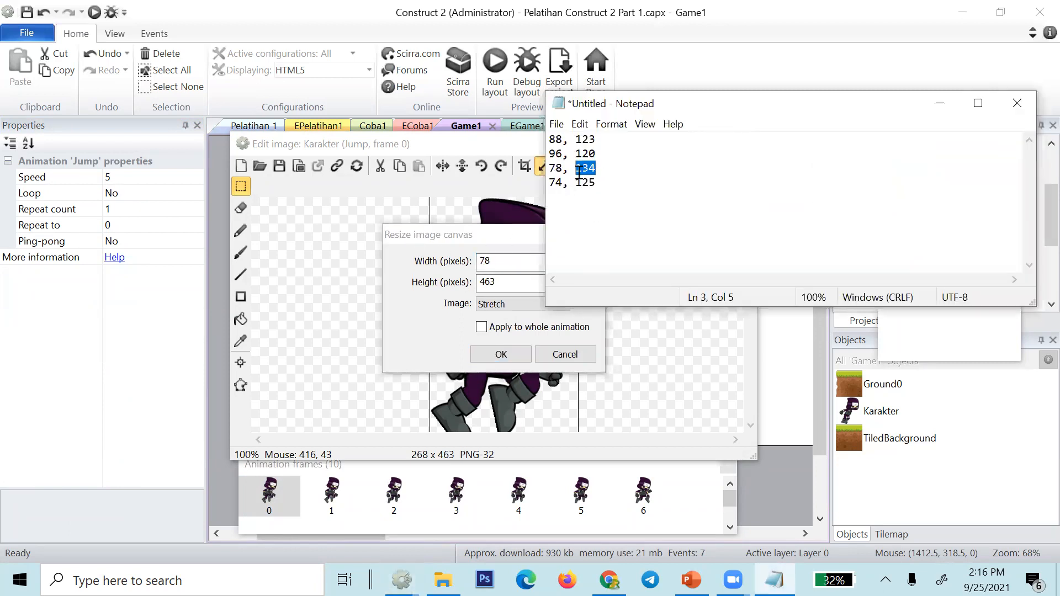
left_click(525, 272)
left_click_drag(518, 281, 456, 277)
key("ctrl+v")
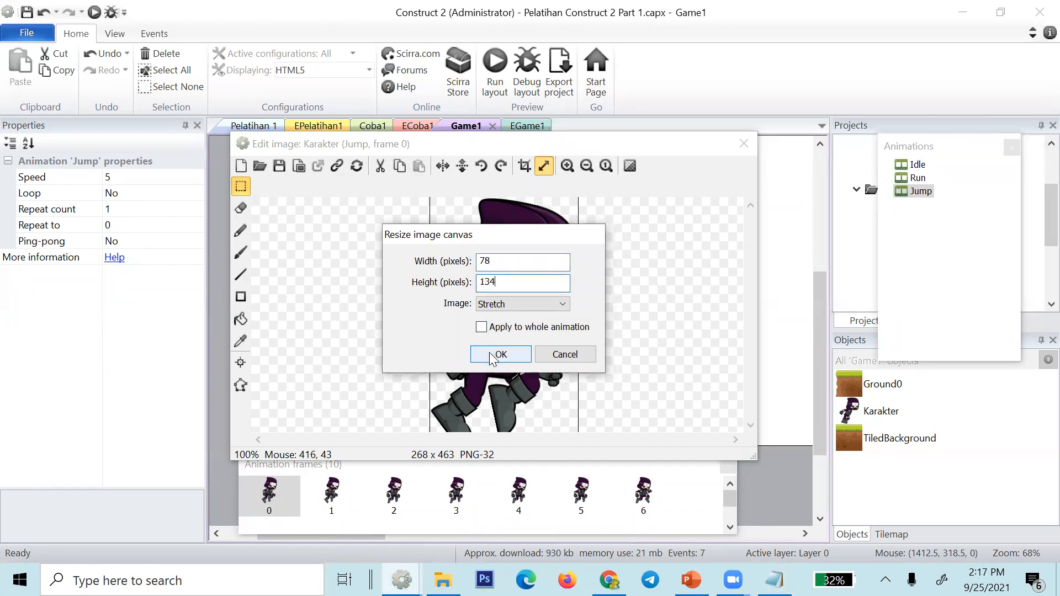
left_click(489, 353)
- Resize the canvas of Jump frame 1 to 78 by 134 pixels, stretching the image
left_click(336, 500)
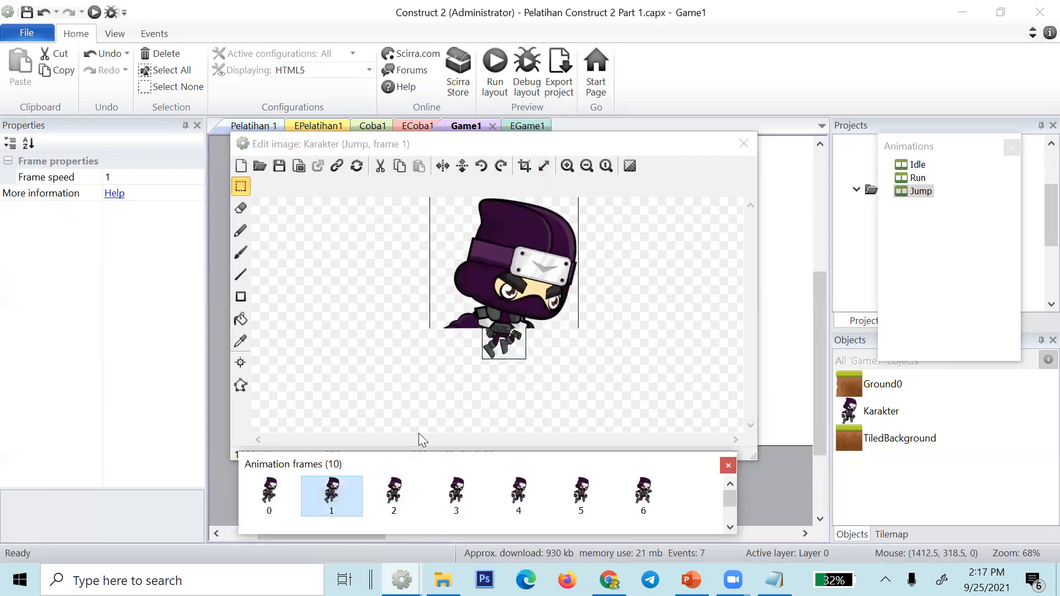
left_click(543, 166)
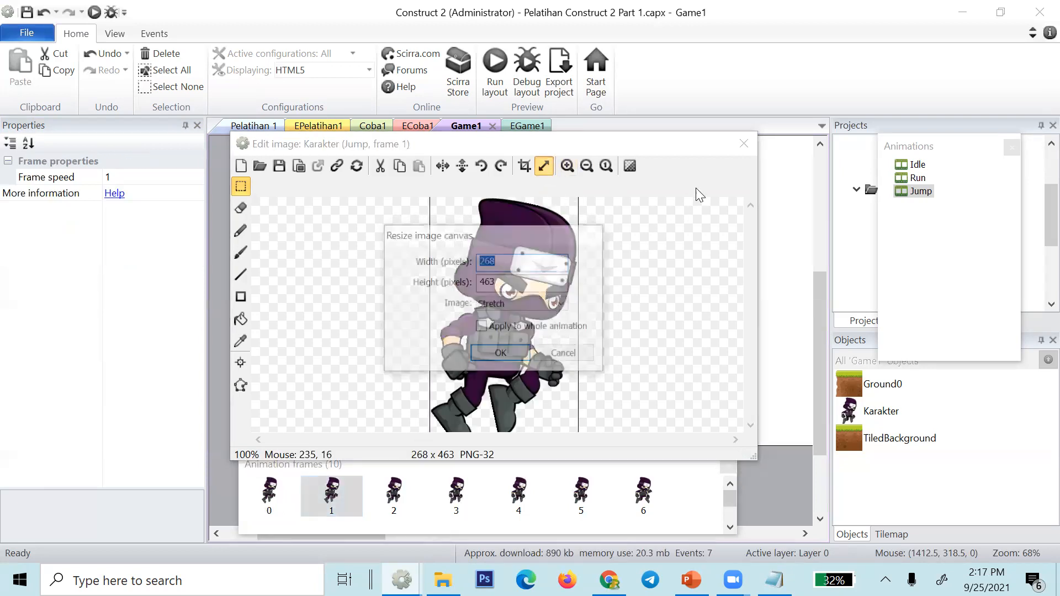
type("78")
key("Tab")
type("134")
key("Return")
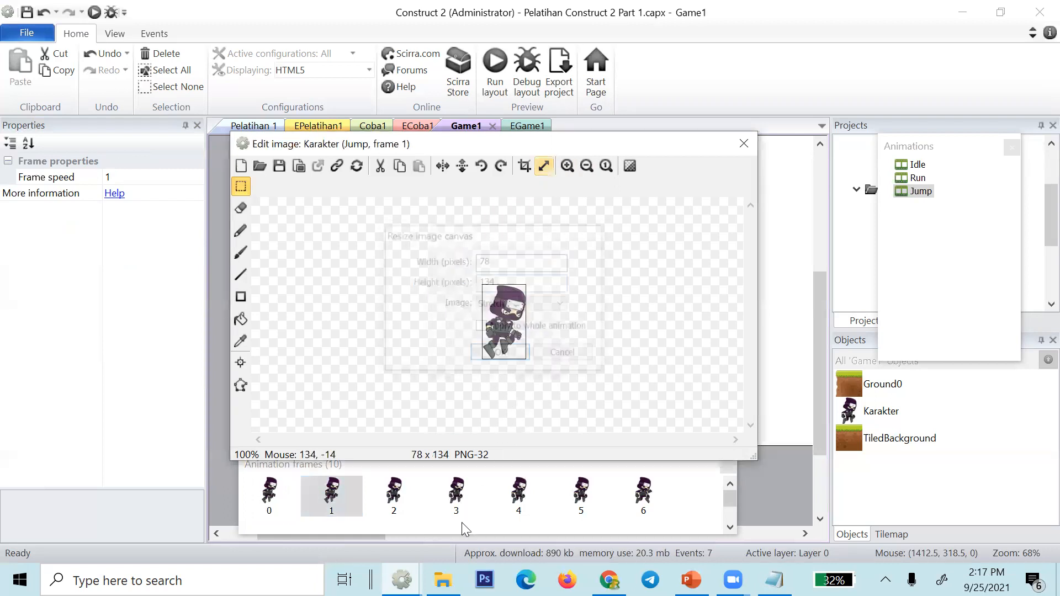
- Check the size list in Notepad and resize the canvas of Jump frame 2 to 74 by 125 pixels
left_click(401, 494)
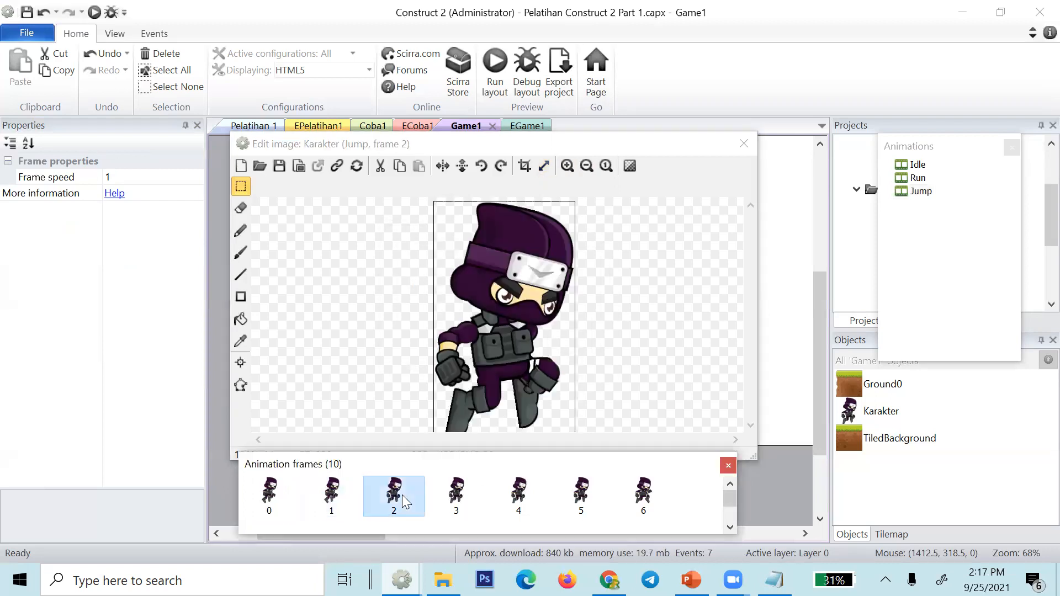
key("alt+Tab")
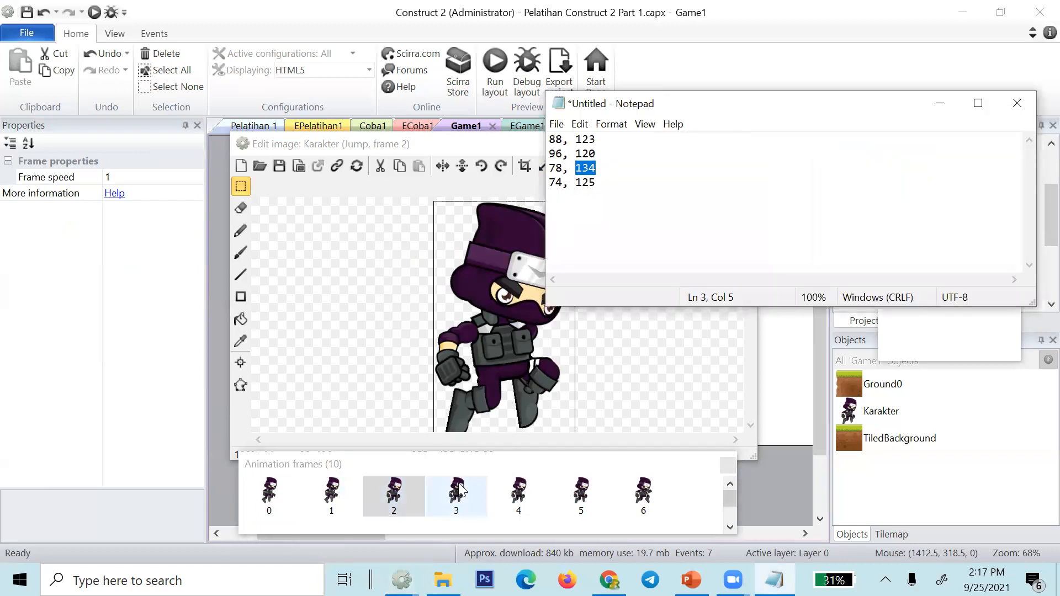
left_click(538, 166)
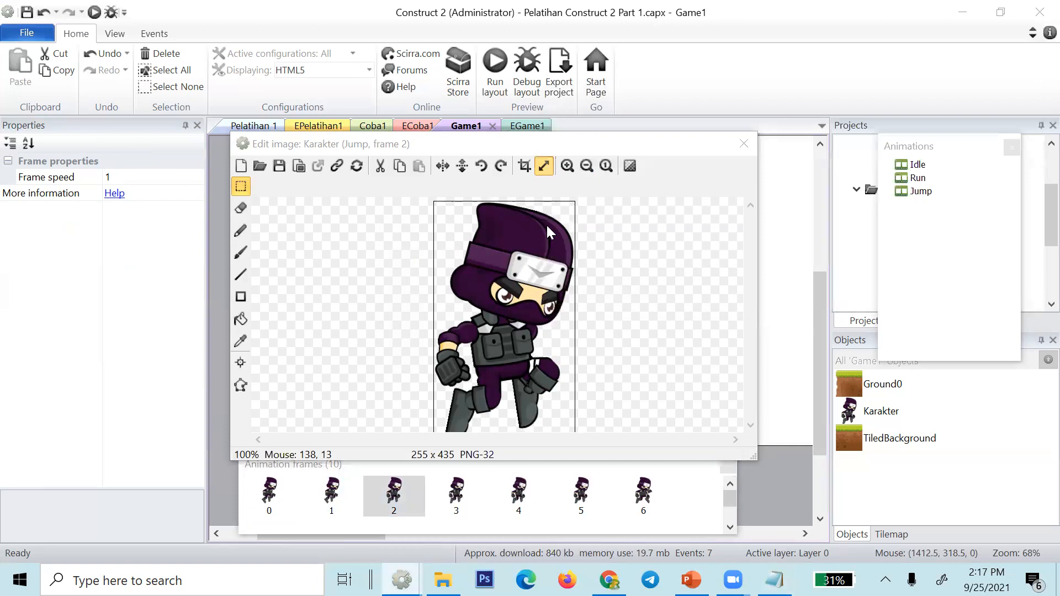
type("74")
key("Tab")
type("1")
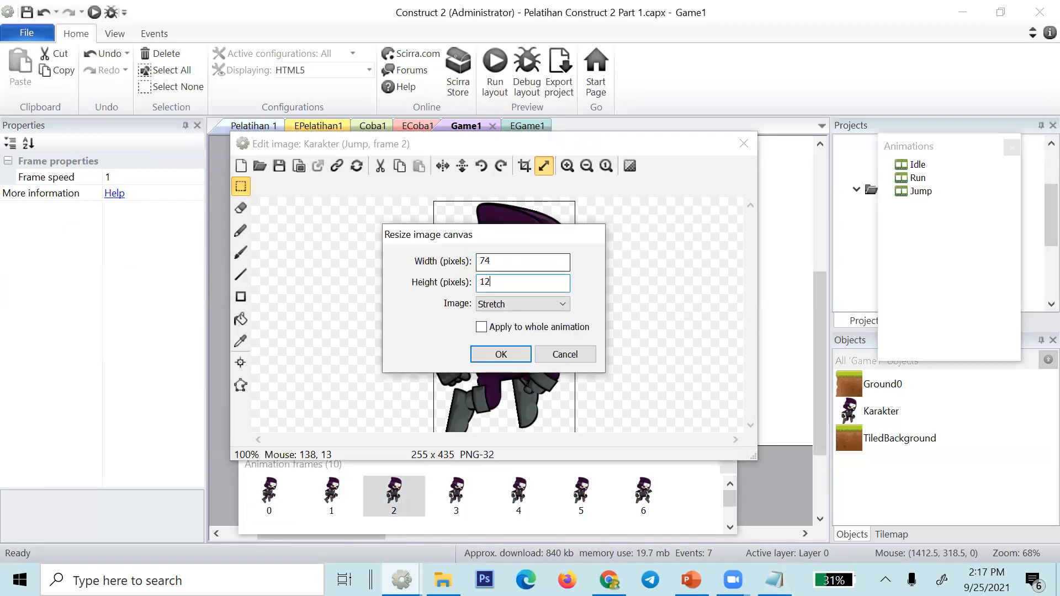
key("Return")
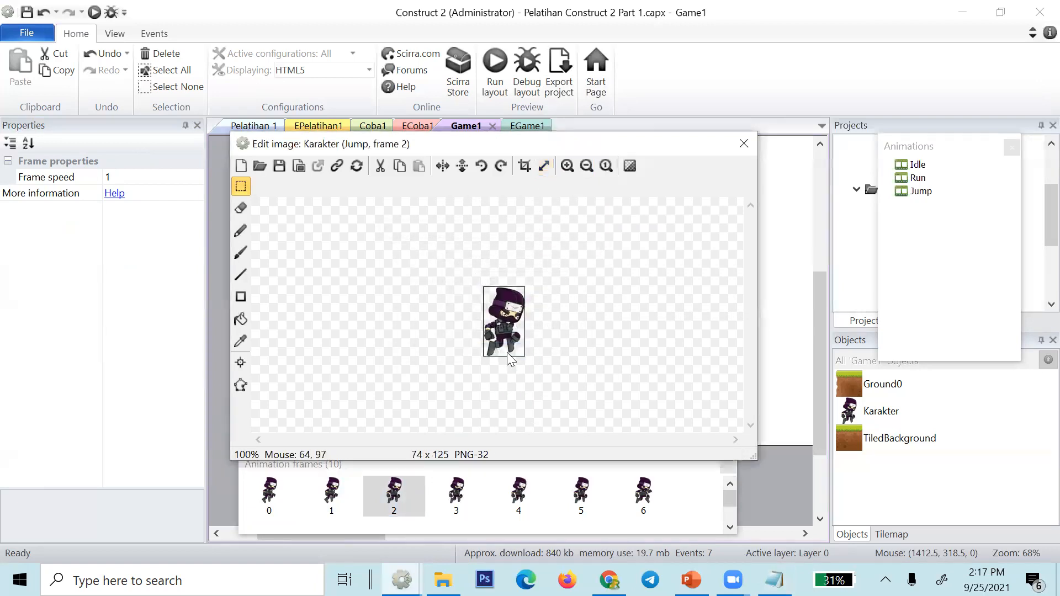
left_click(455, 496)
left_click(406, 495)
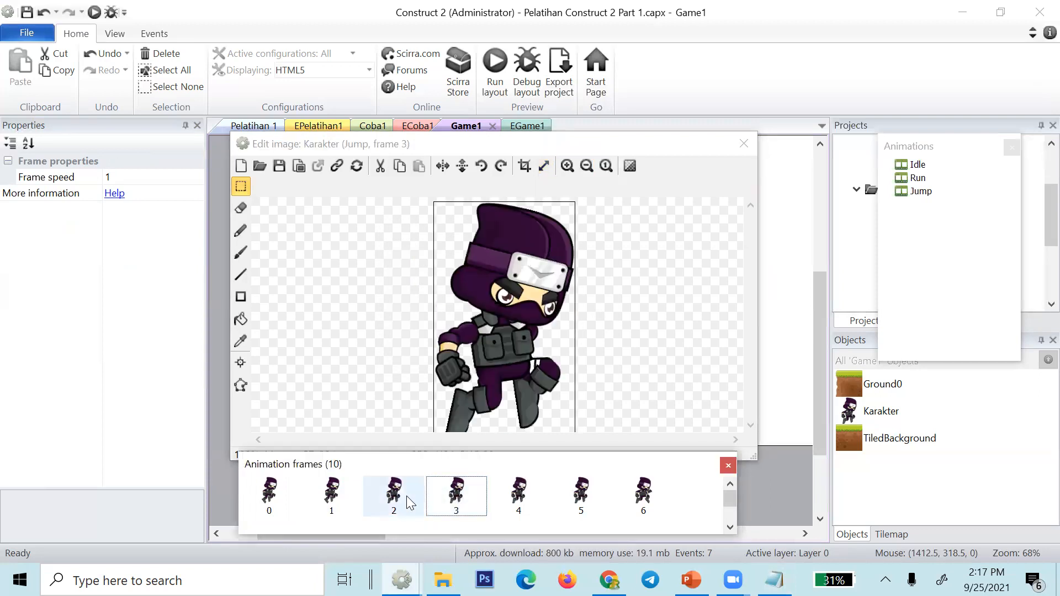
right_click(406, 496)
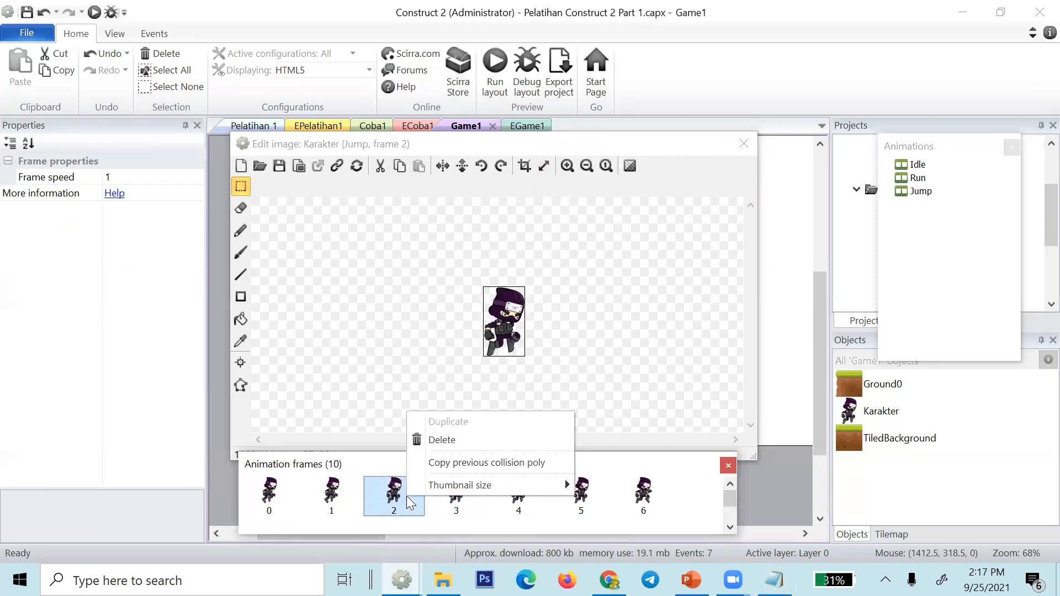
left_click(461, 503)
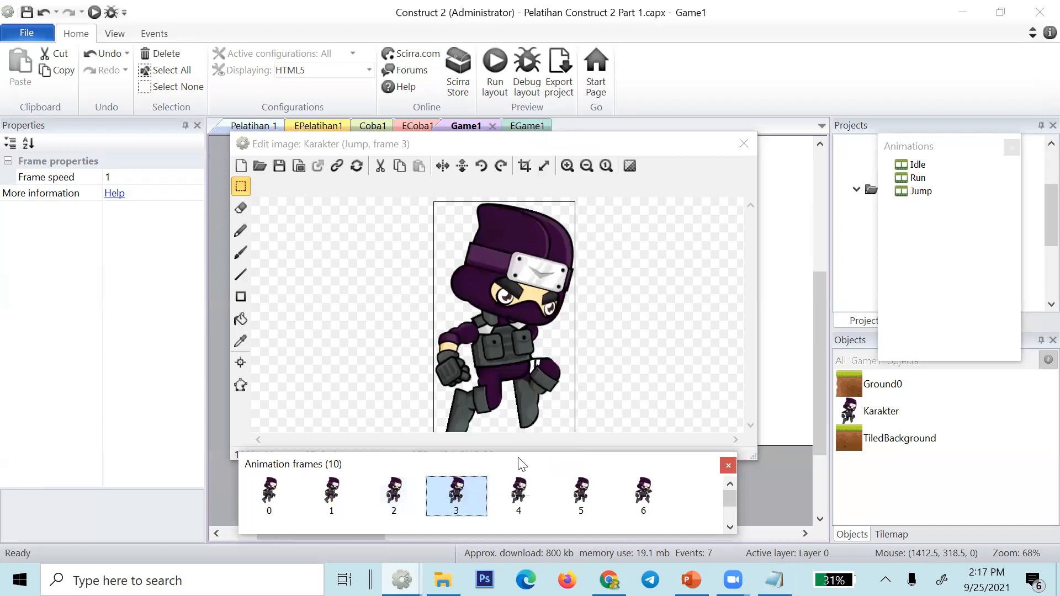
scroll(467, 498, "down", 1)
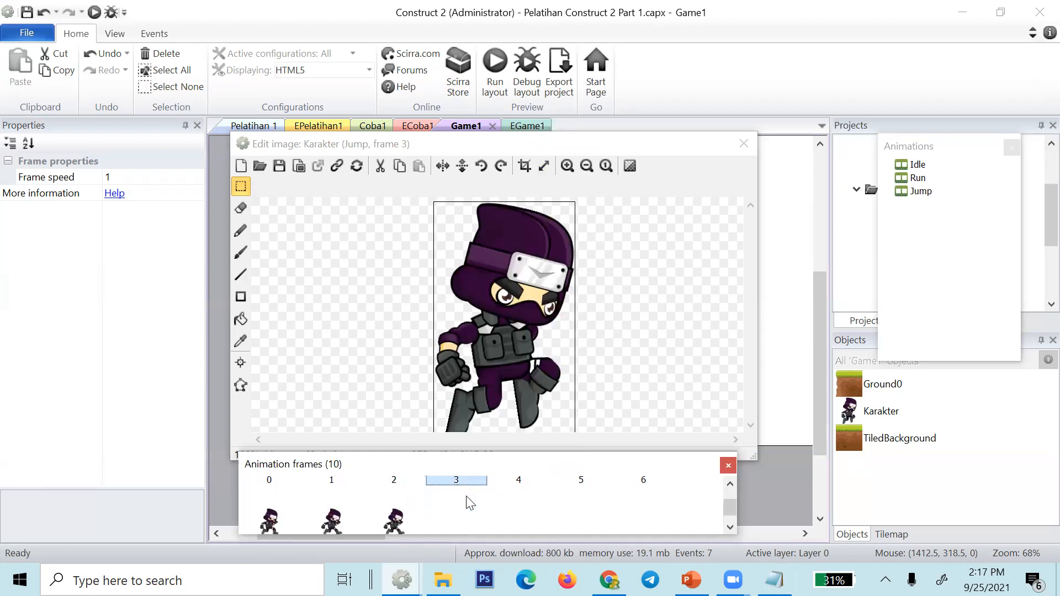
scroll(458, 499, "up", 1)
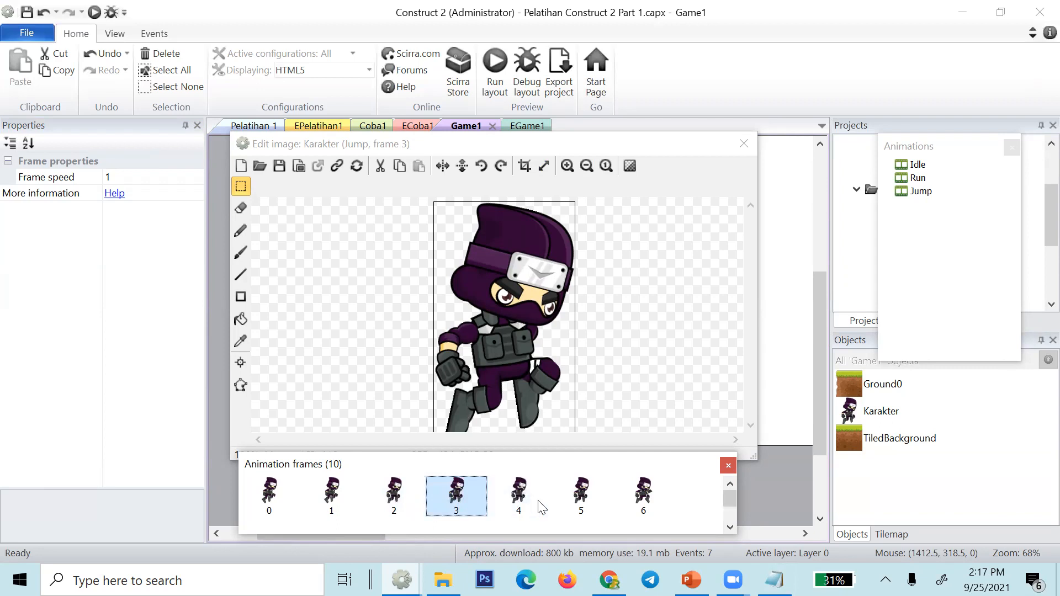
- Delete the three unresized frames 3, 4 and 5 that follow frame 2 in the Jump animation
left_click(516, 500)
key("Delete")
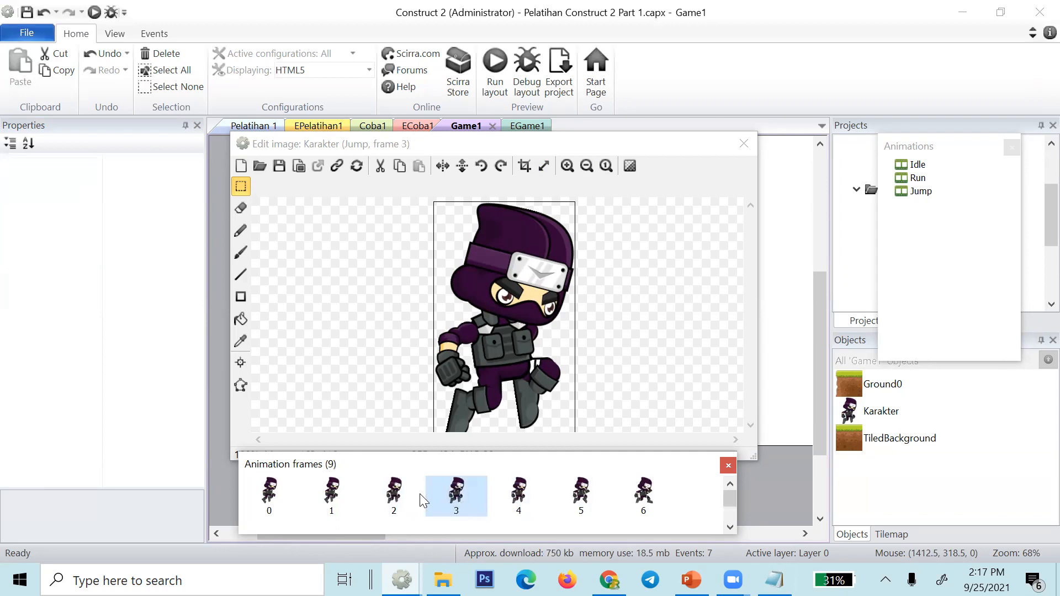
left_click(448, 495)
key("Delete")
left_click(448, 495)
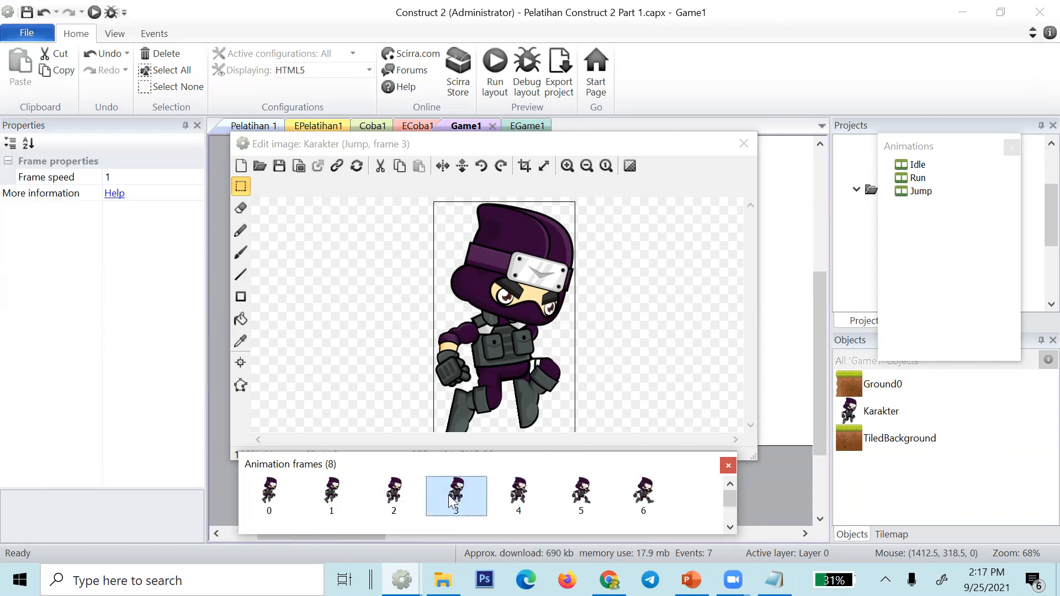
key("Delete")
left_click(391, 494)
right_click(392, 494)
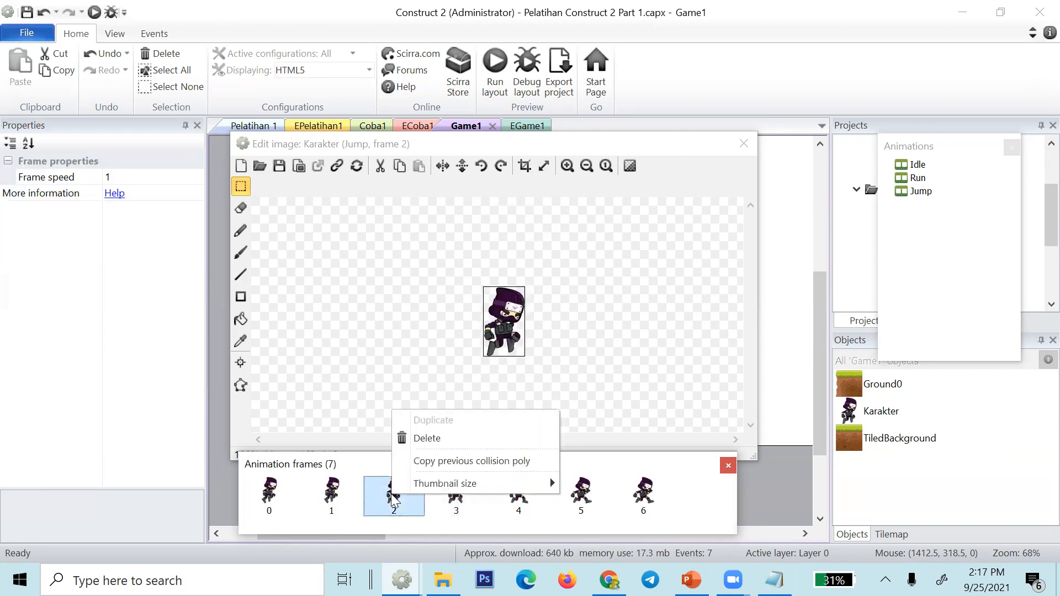
left_click(439, 460)
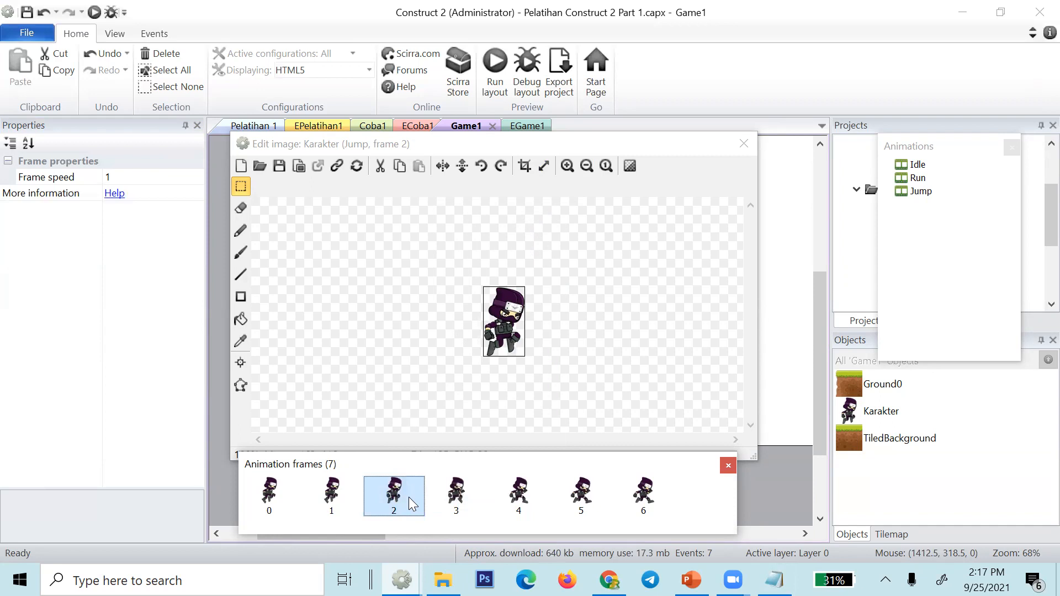
right_click(408, 497)
left_click(439, 468)
right_click(415, 497)
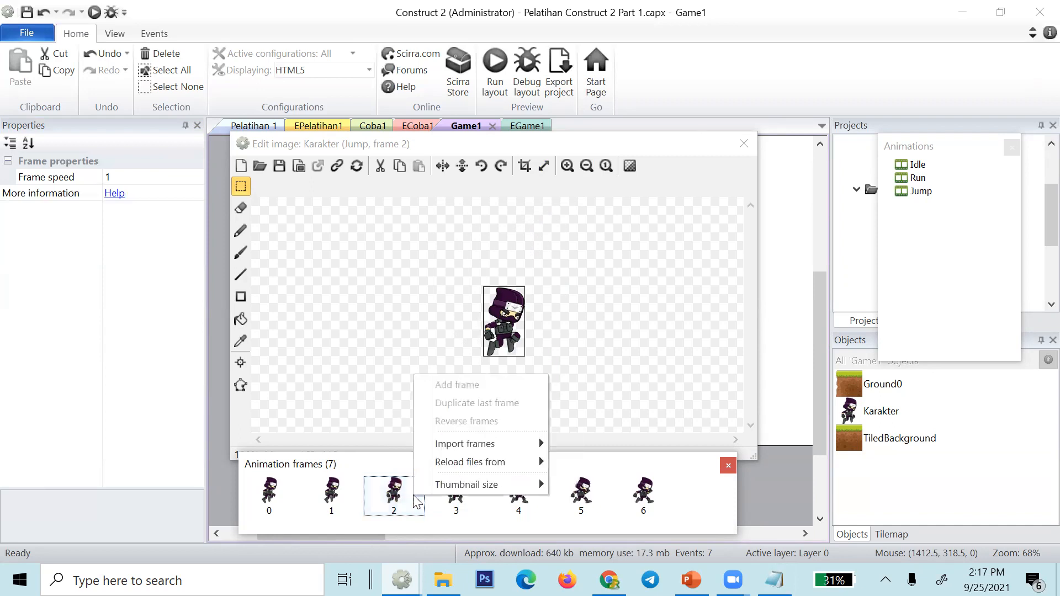
left_click(390, 499)
right_click(390, 499)
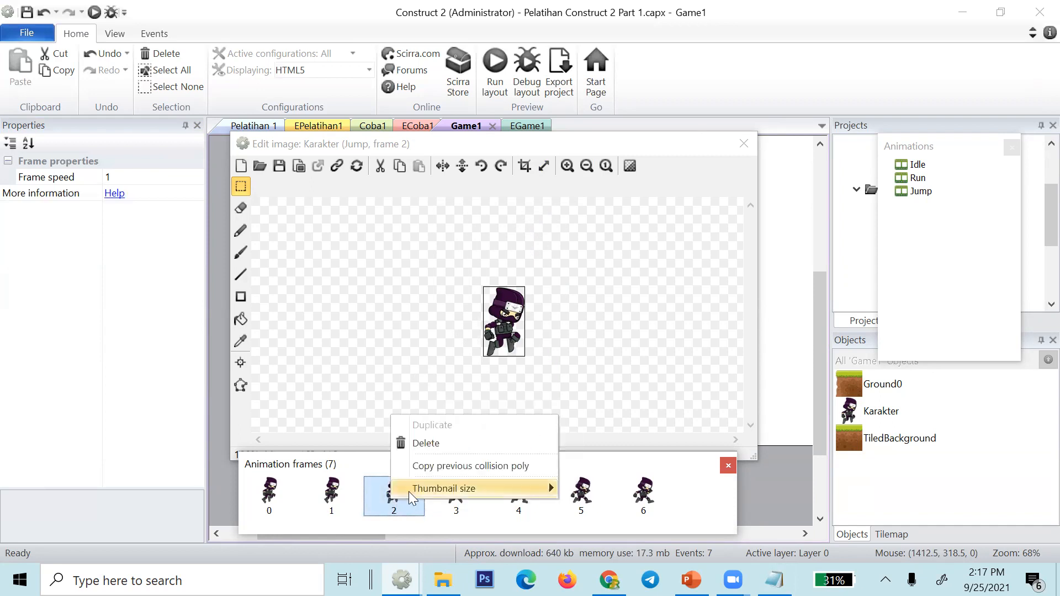
left_click(431, 467)
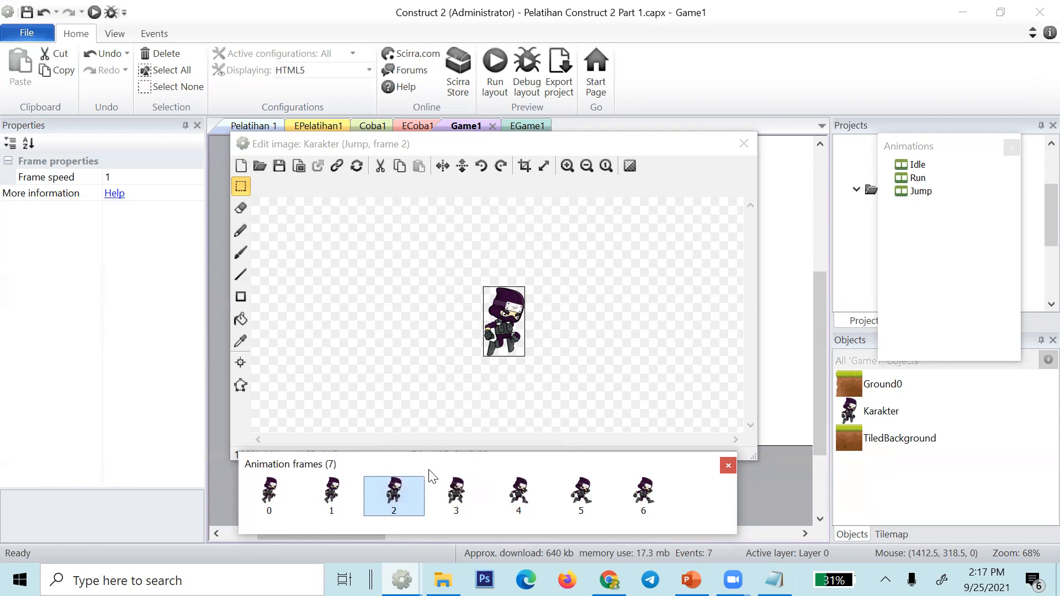
- Duplicate the resized Jump frame 2 three times to fill the places of the deleted frames
right_click(422, 498)
left_click(447, 430)
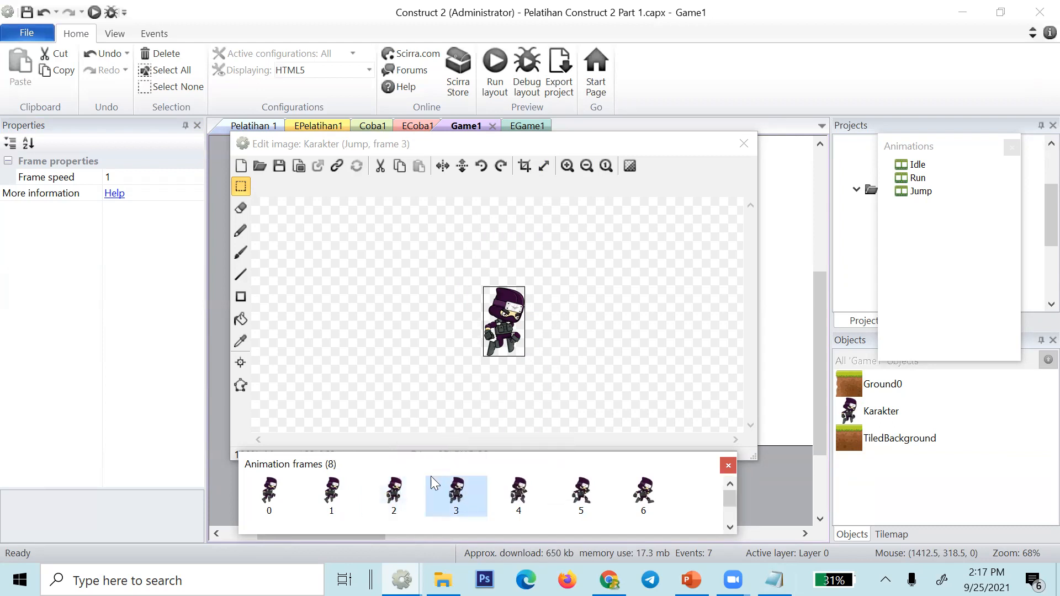
left_click(398, 502)
right_click(397, 502)
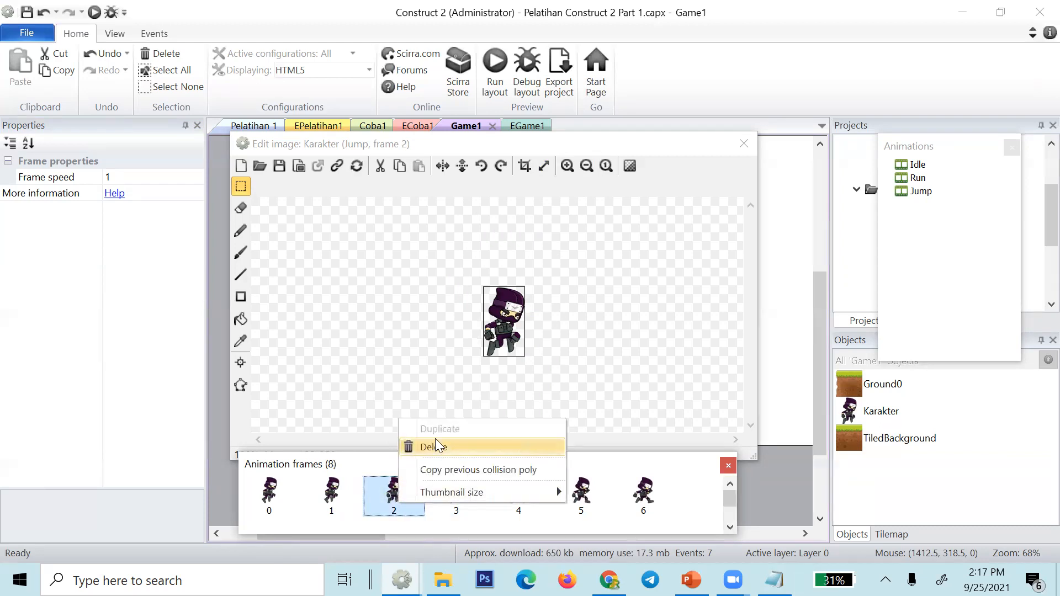
left_click(437, 430)
left_click(404, 495)
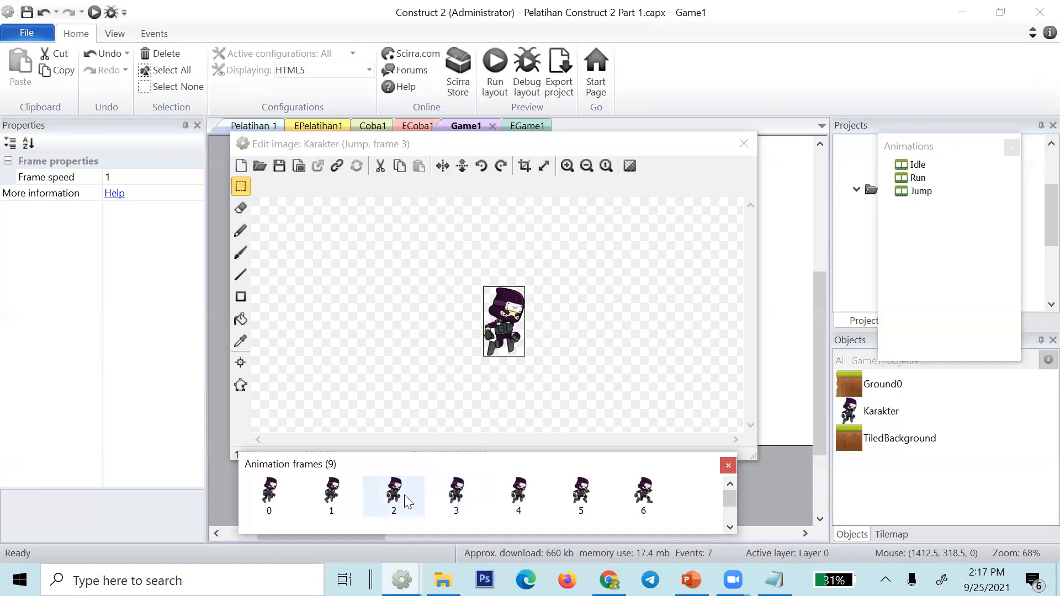
right_click(404, 495)
left_click(438, 432)
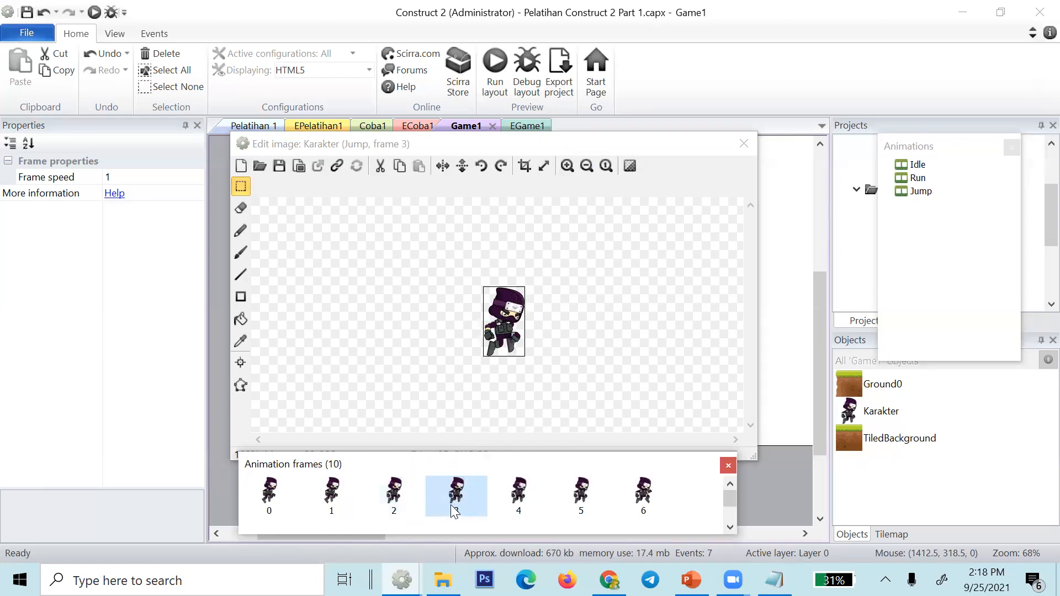
- Try resizing the canvas of Jump frame 6 to 96 by 120 pixels from the Notepad size list, and undo the resize
key("Left")
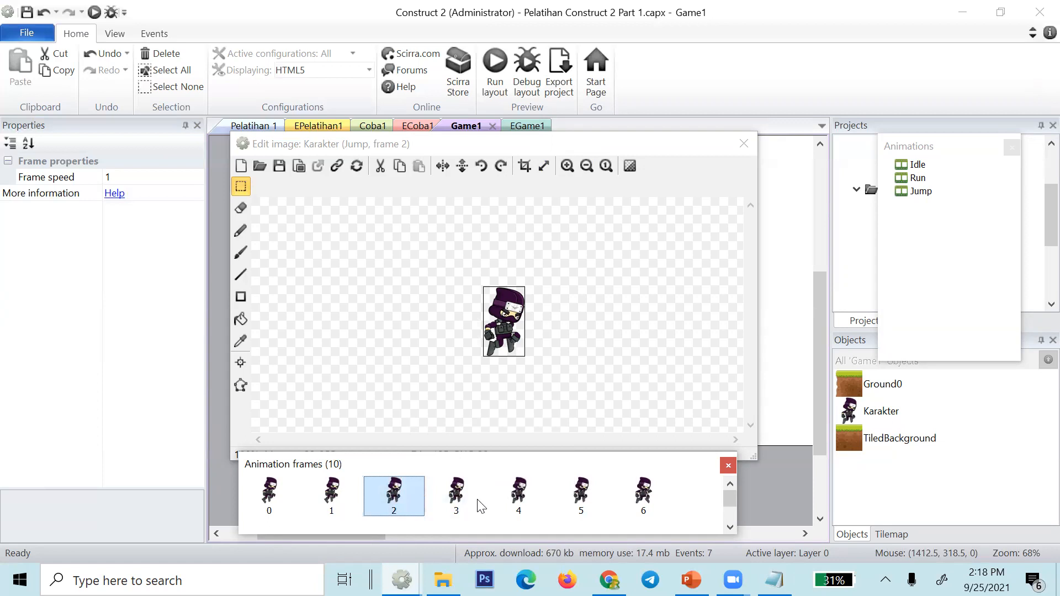
left_click(553, 502)
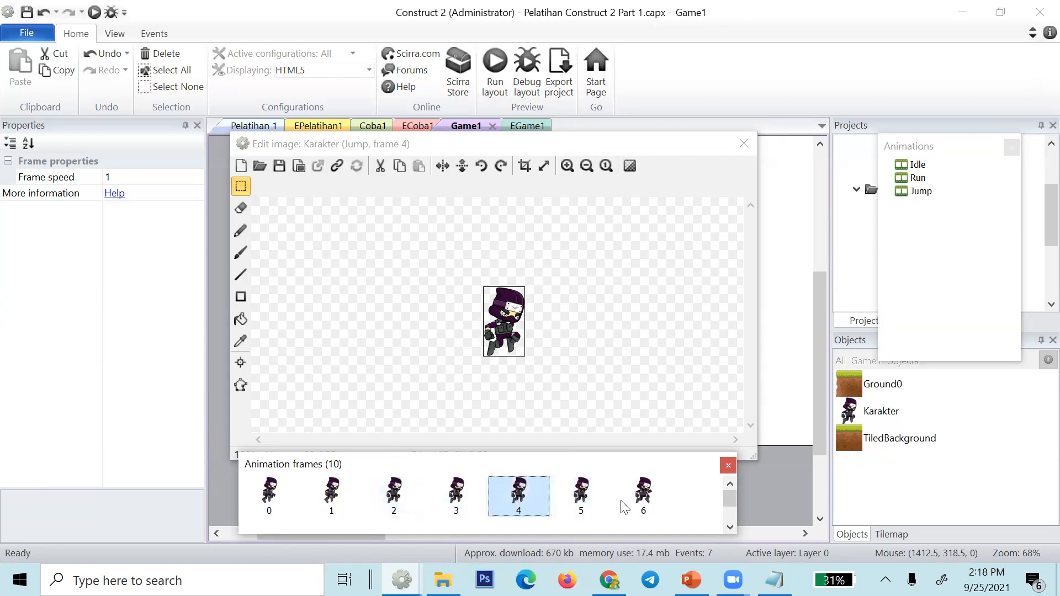
left_click(647, 504)
key("alt+Tab")
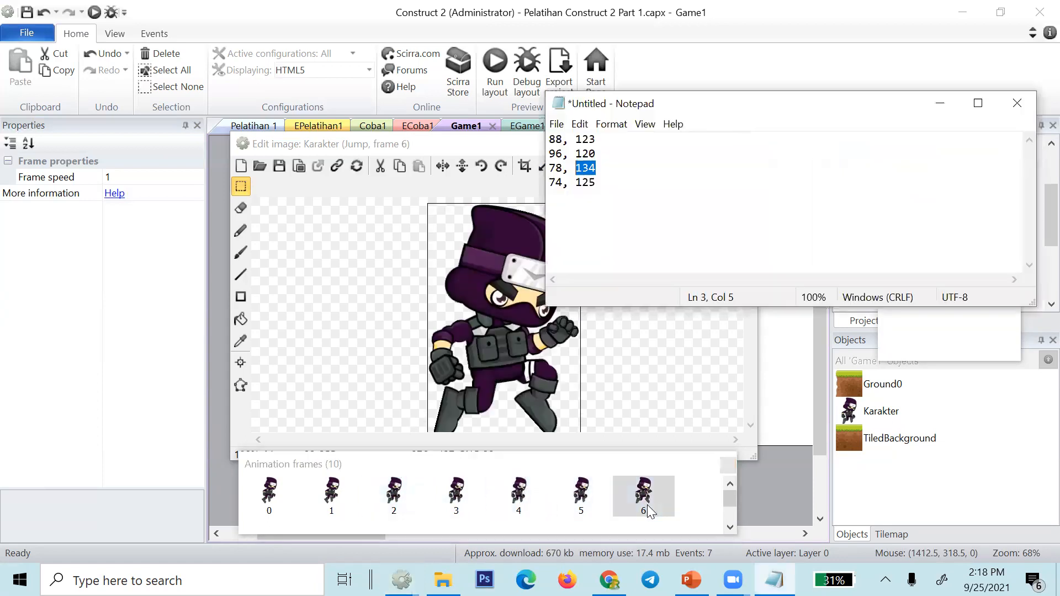
key("alt+Tab")
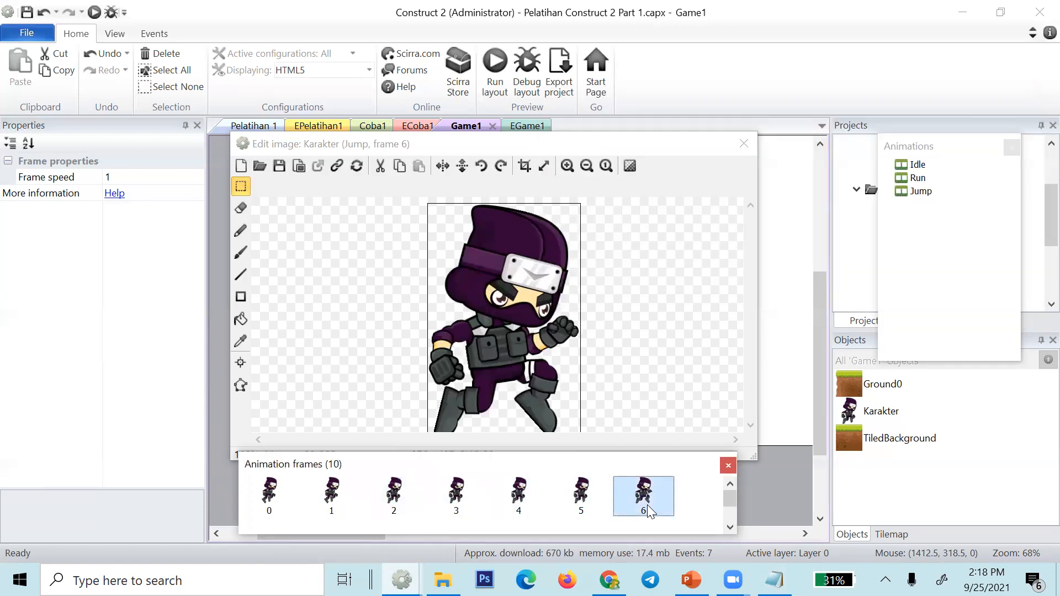
left_click(545, 165)
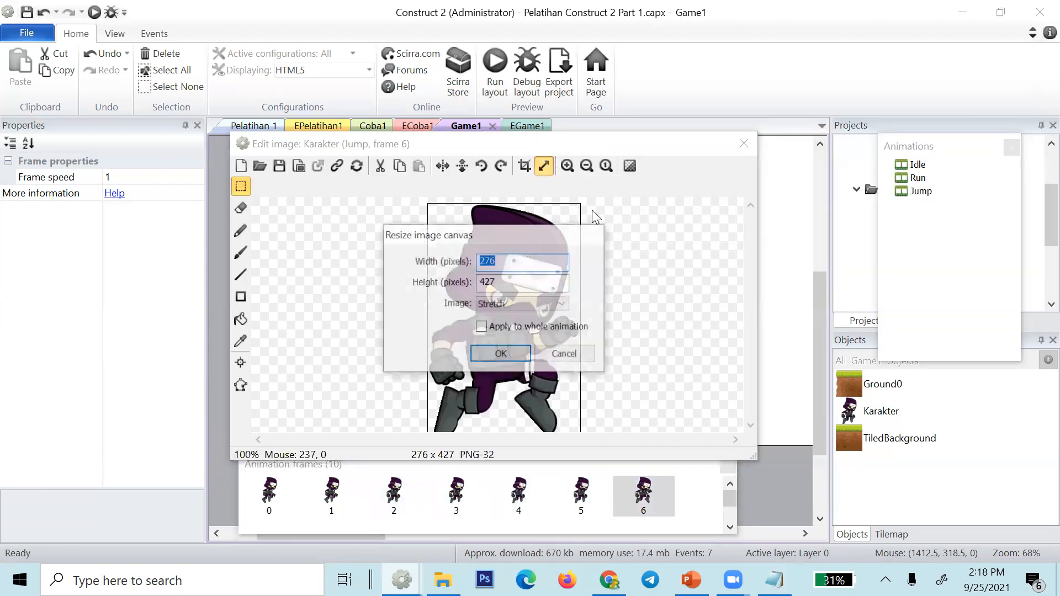
type("96")
double_click(547, 284)
type("12")
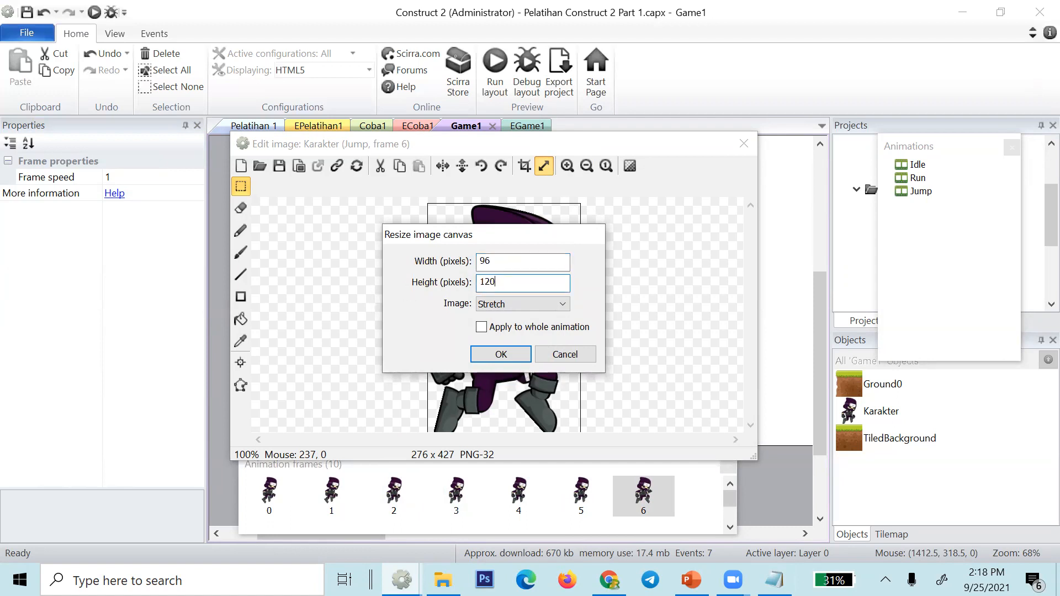
type("0")
key("Return")
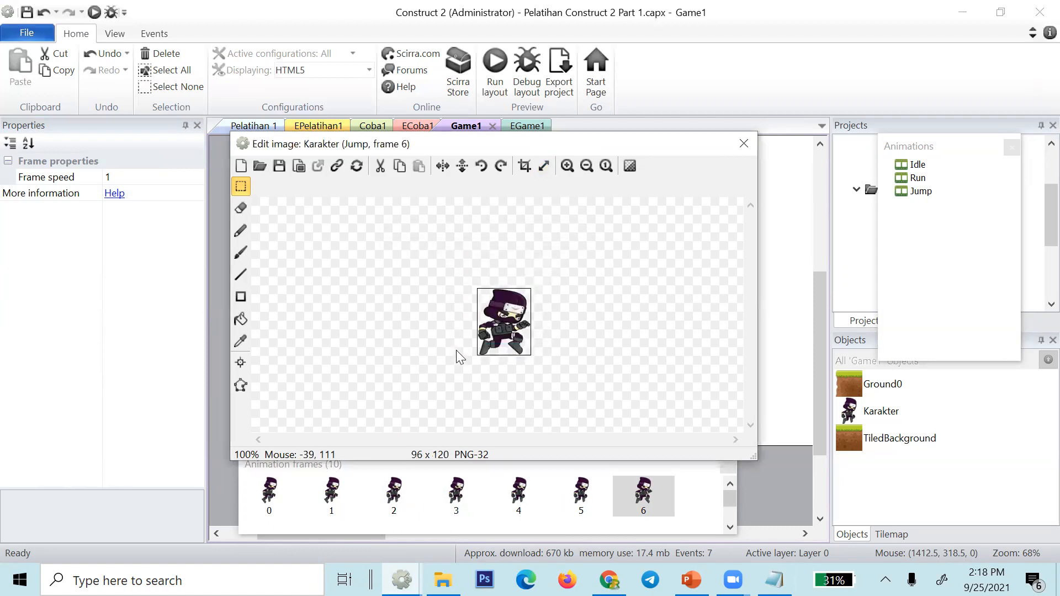
key("ctrl+z")
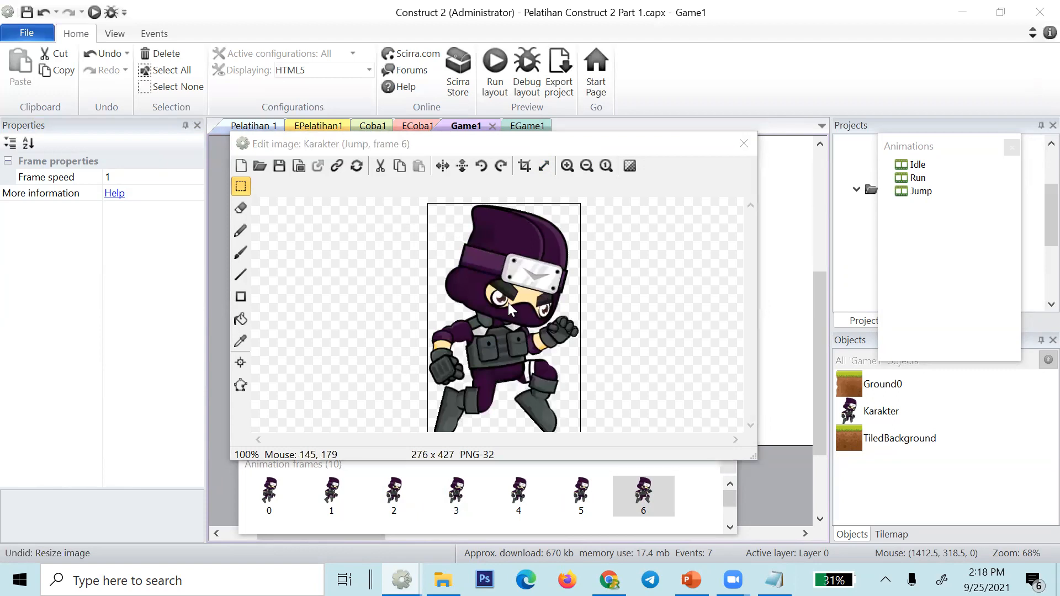
- Resize the canvas of Jump frame 7 to 96 by 120 pixels, stretching the image
key("alt+Tab")
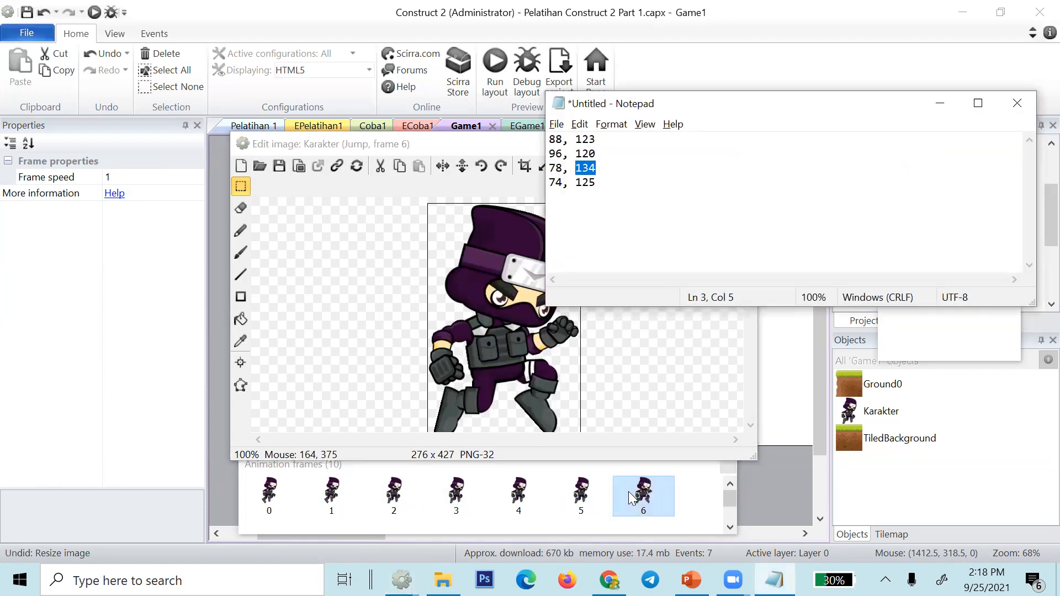
scroll(456, 496, "down", 1)
left_click(271, 520)
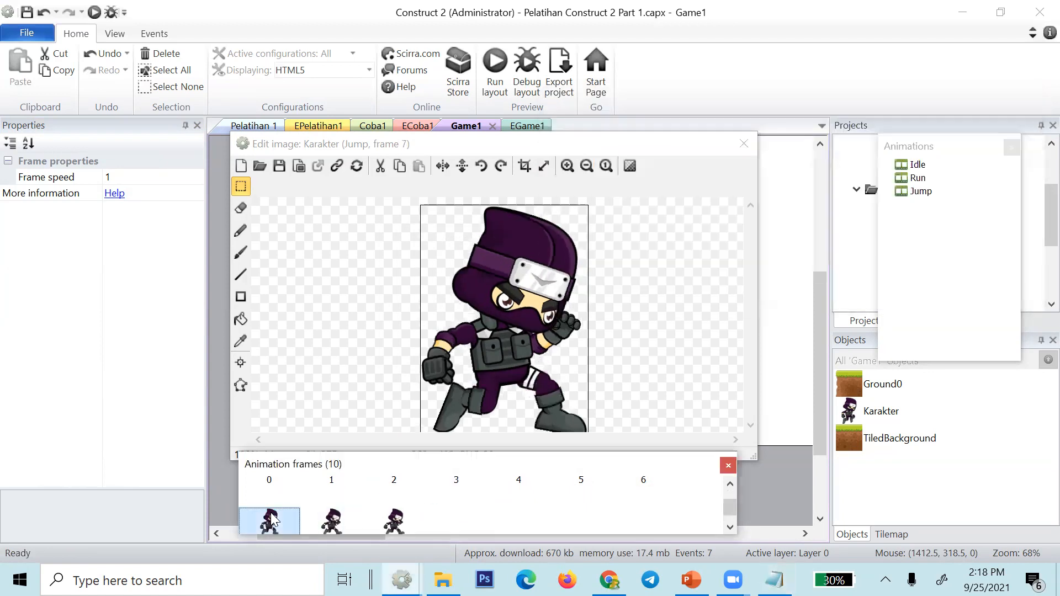
left_click(544, 165)
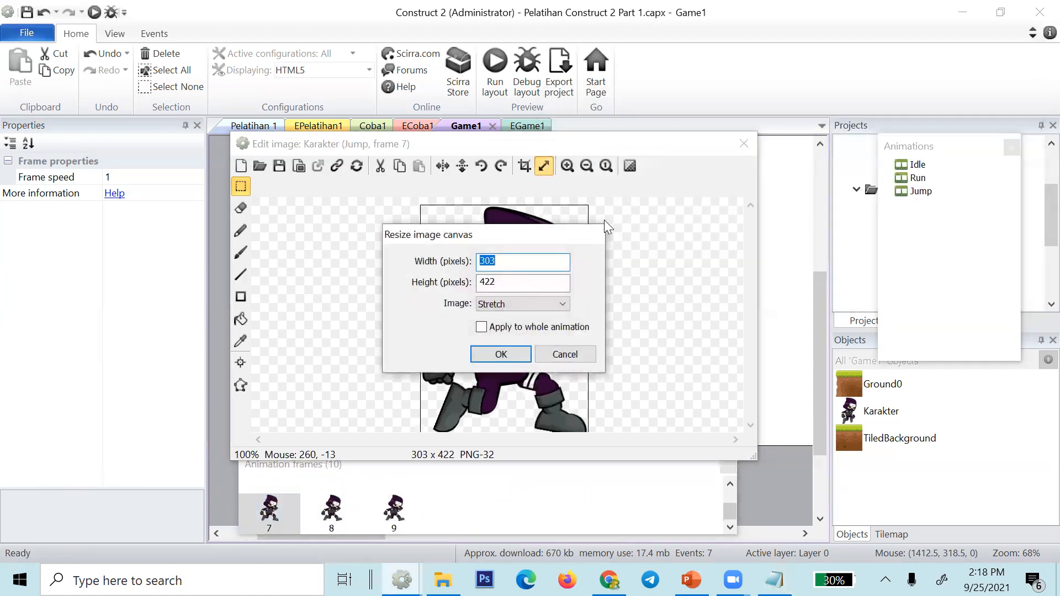
left_click(507, 286)
left_click_drag(507, 286, 431, 286)
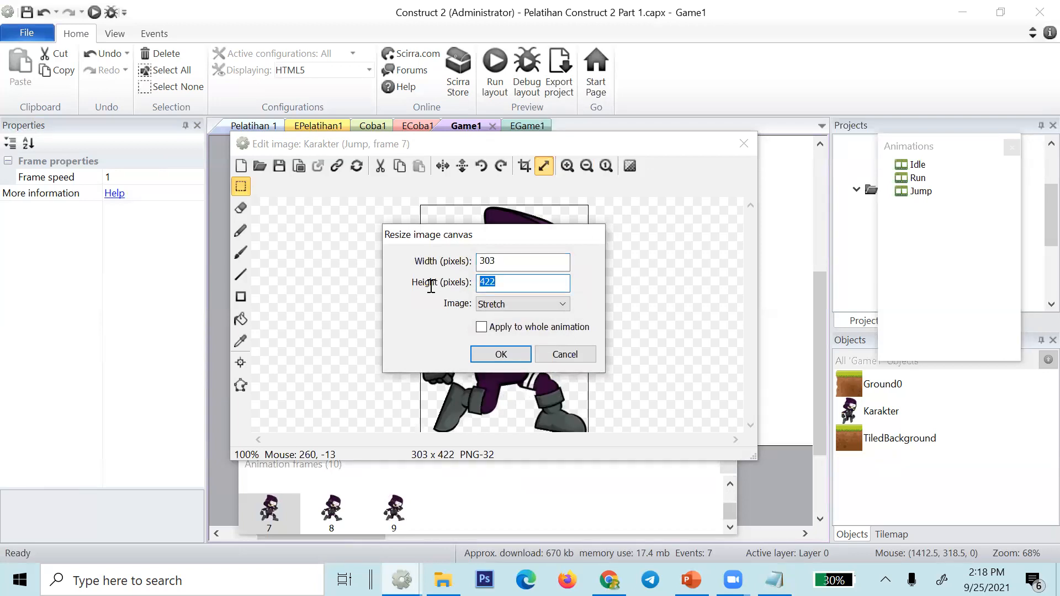
type("120")
left_click_drag(522, 260, 371, 261)
type("96")
key("Return")
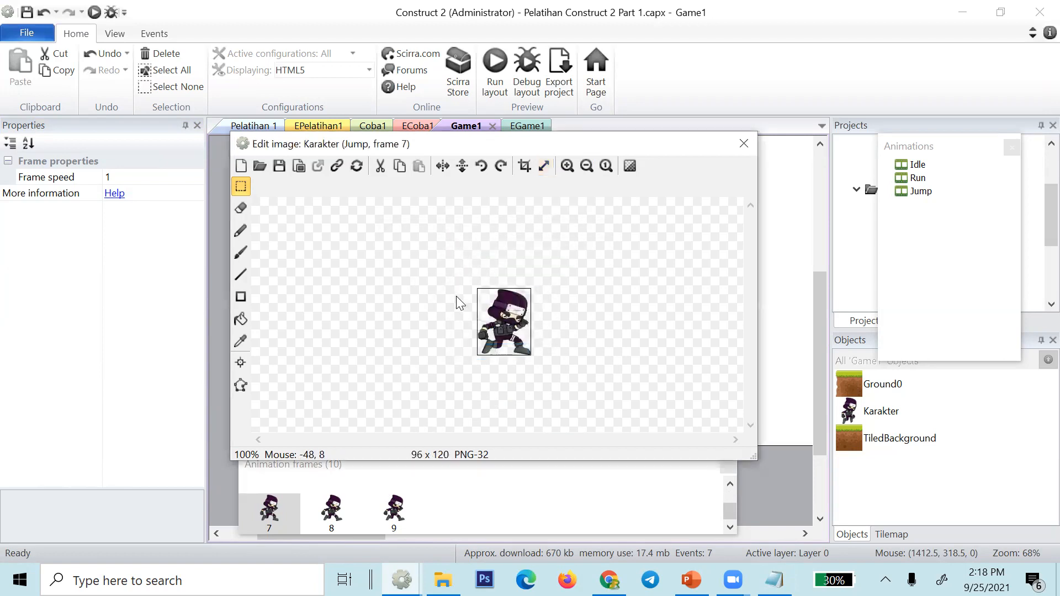
- Check the Notepad size list and compare the ninja's pose and size in Jump frames 5 and 6
key("alt+Tab")
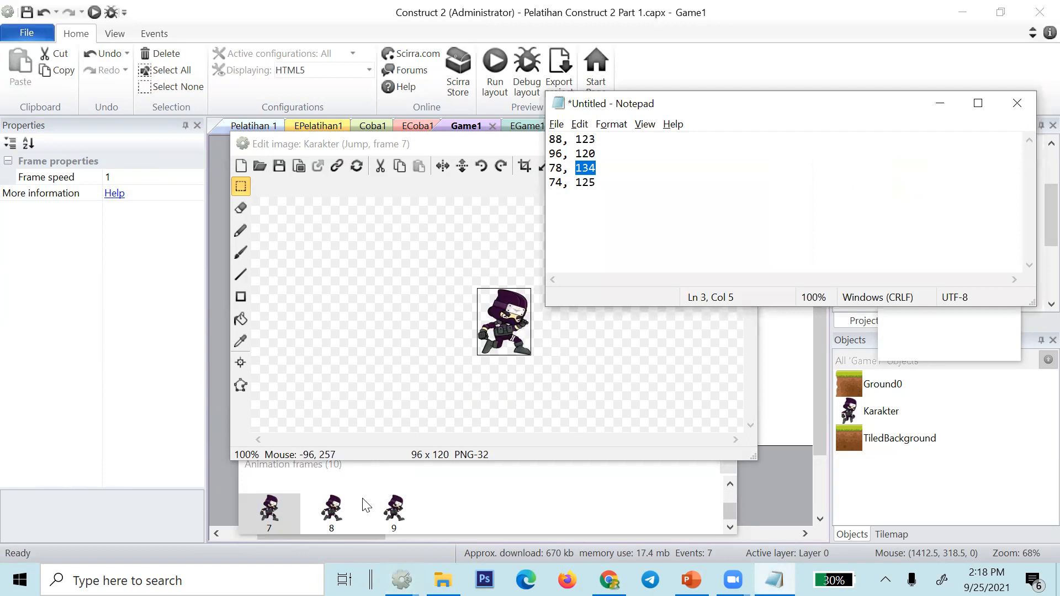
left_click(730, 483)
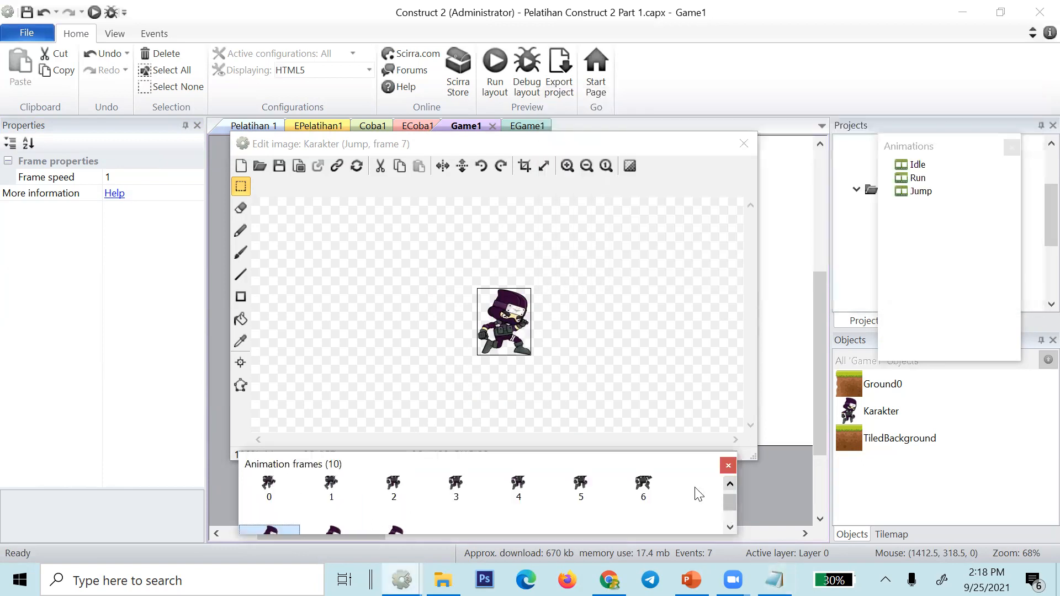
left_click(641, 486)
scroll(581, 495, "up", 1)
left_click(578, 492)
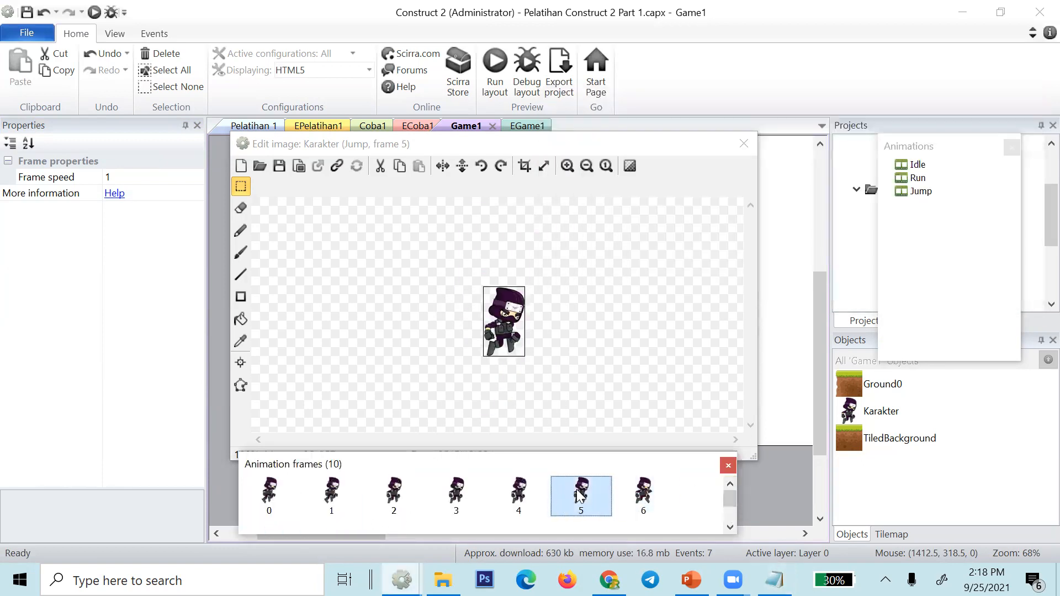
left_click(634, 493)
left_click(579, 496)
left_click(637, 497)
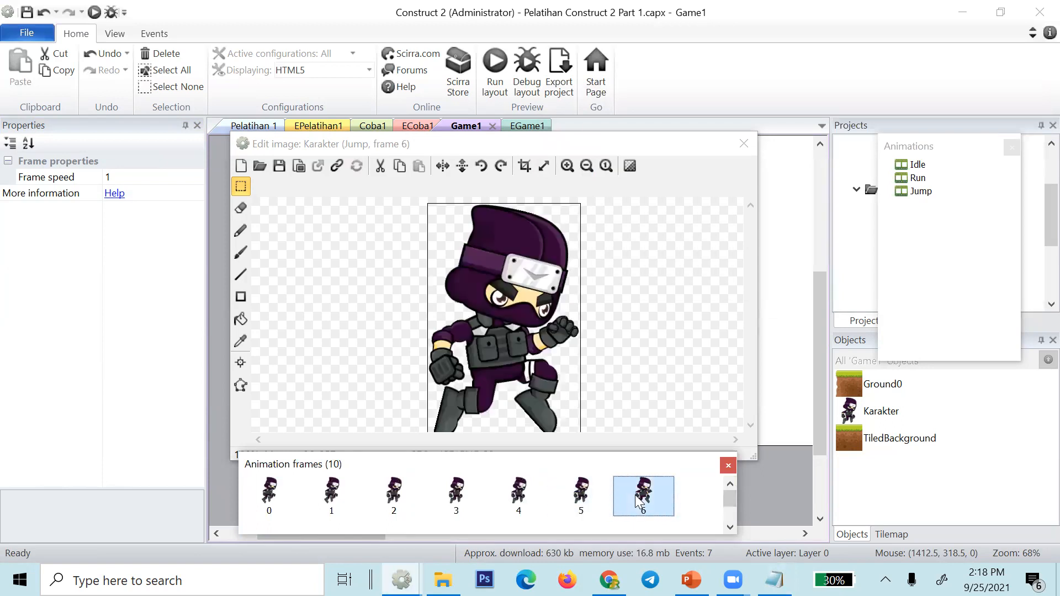
left_click(580, 496)
left_click(632, 496)
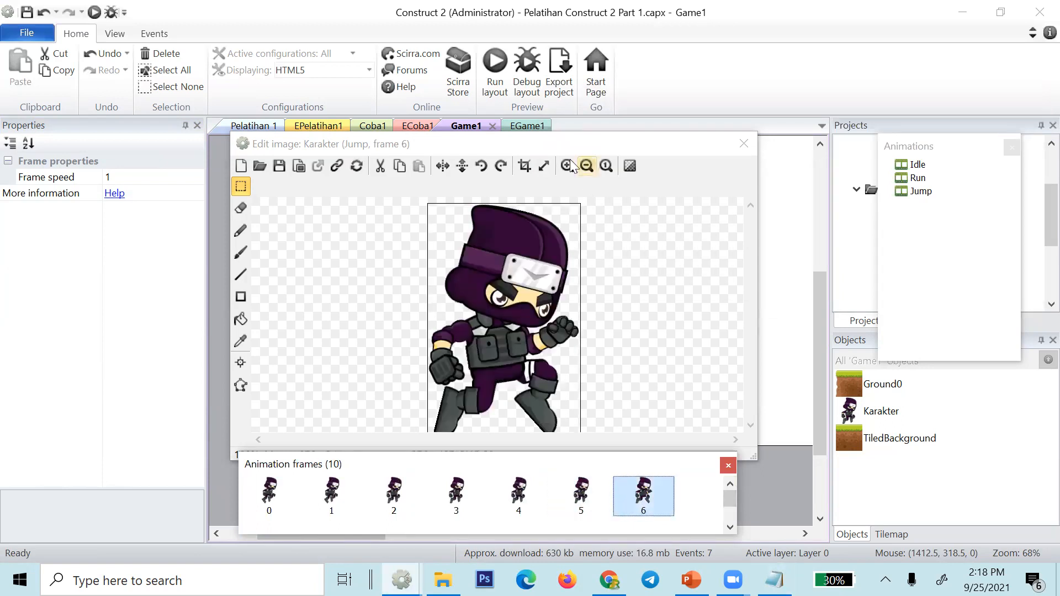
- Resize the canvas of Jump frame 6 to 78 by 134 pixels from the Notepad size list, stretching the image
left_click(544, 166)
key("alt+Tab")
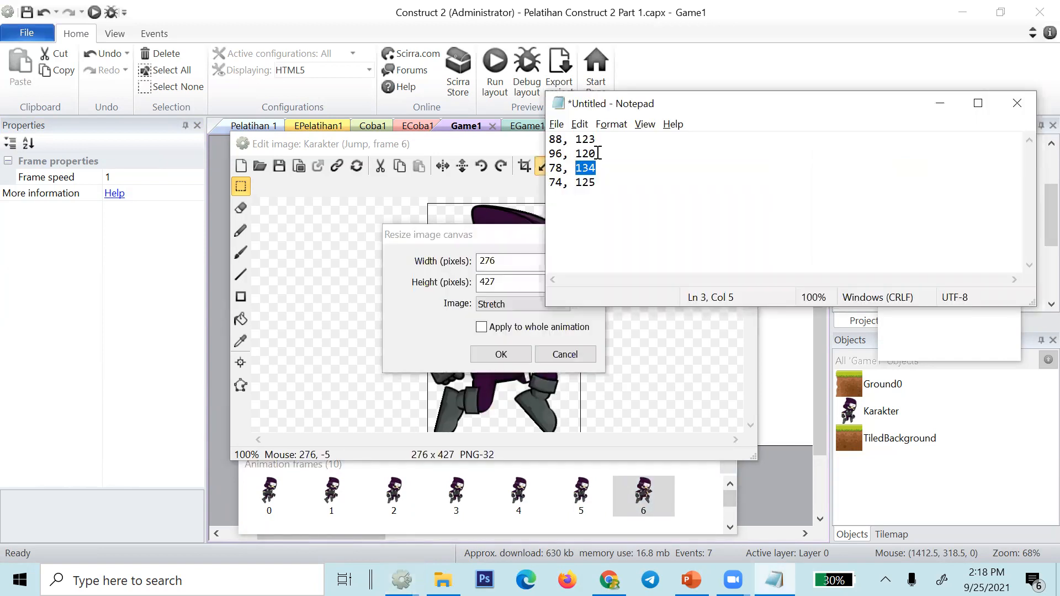
double_click(583, 158)
double_click(587, 168)
double_click(515, 281)
key("ctrl+v")
double_click(515, 260)
type("78")
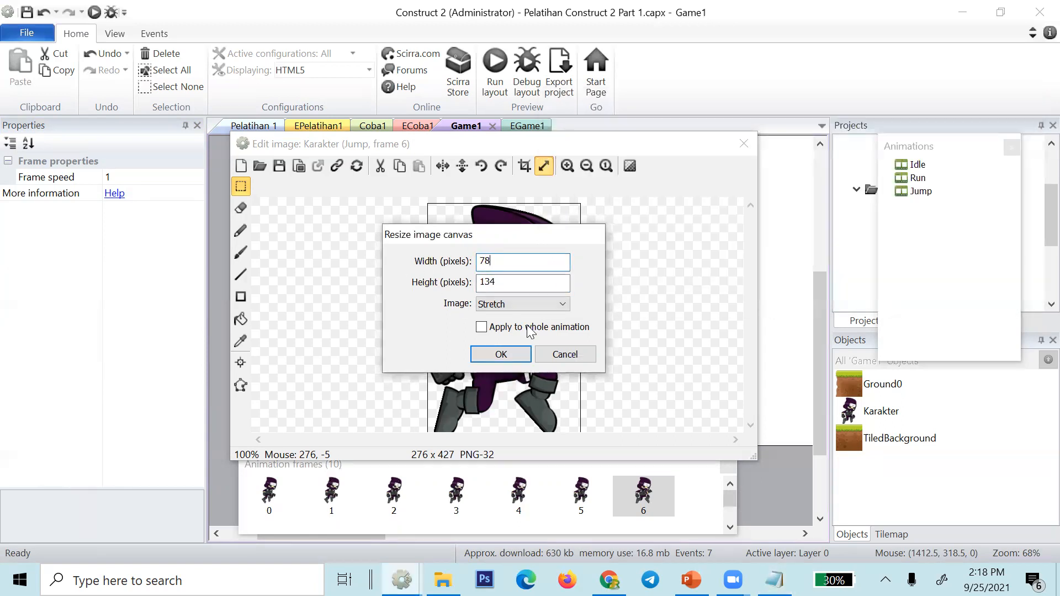
key("Return")
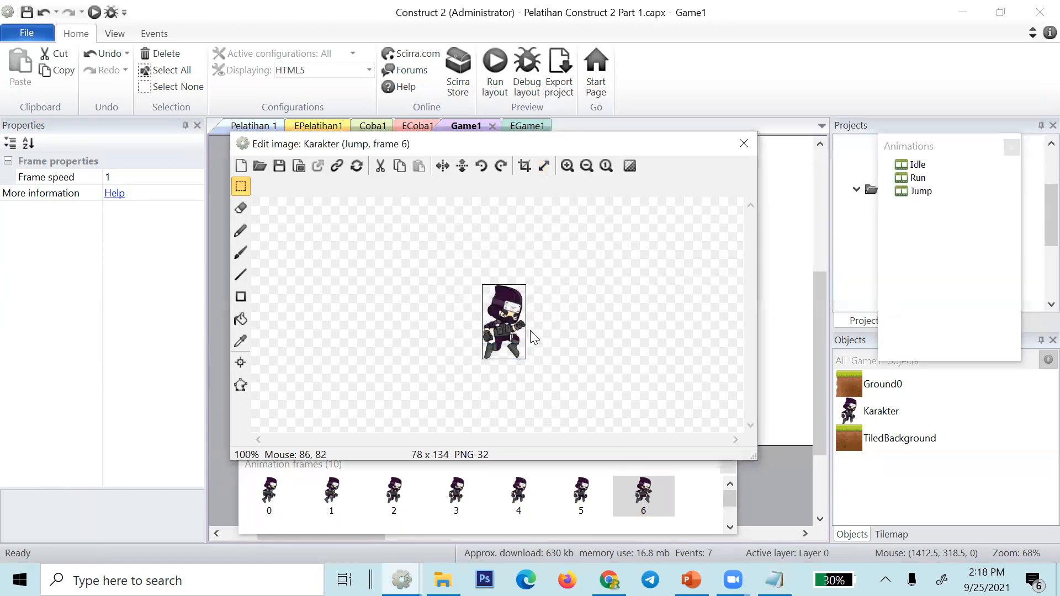
- Check the Notepad size list for Jump frame 8 and compare the frame with Jump frame 9
scroll(480, 493, "down", 1)
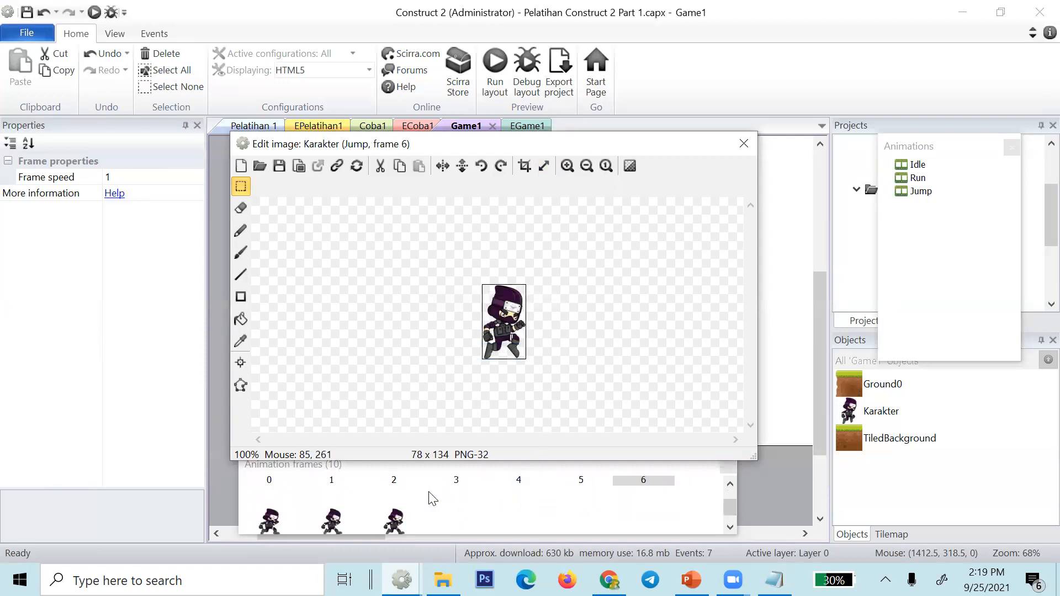
left_click(292, 520)
left_click(333, 509)
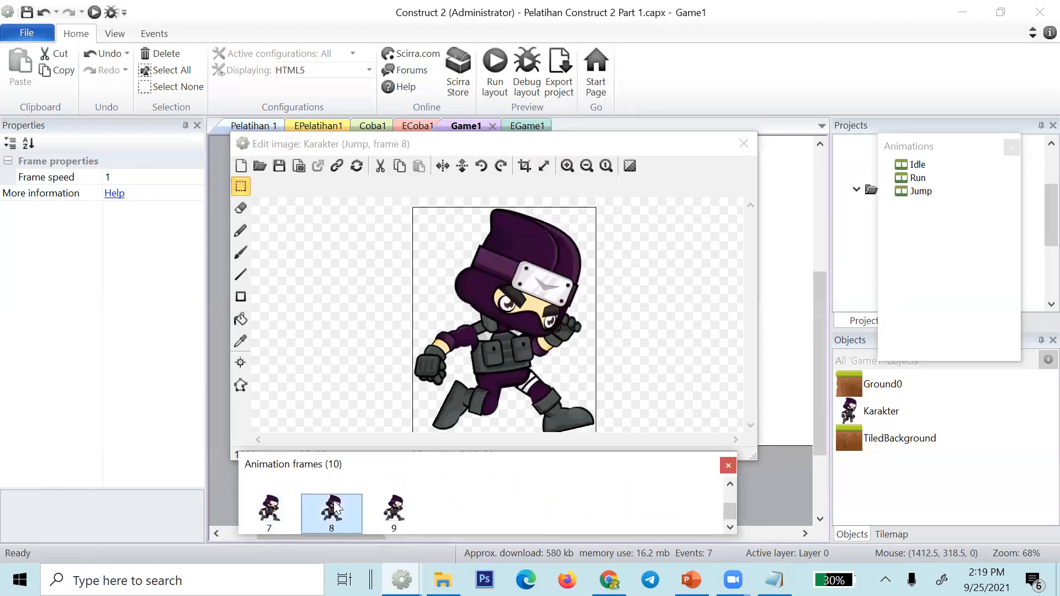
key("alt+Tab")
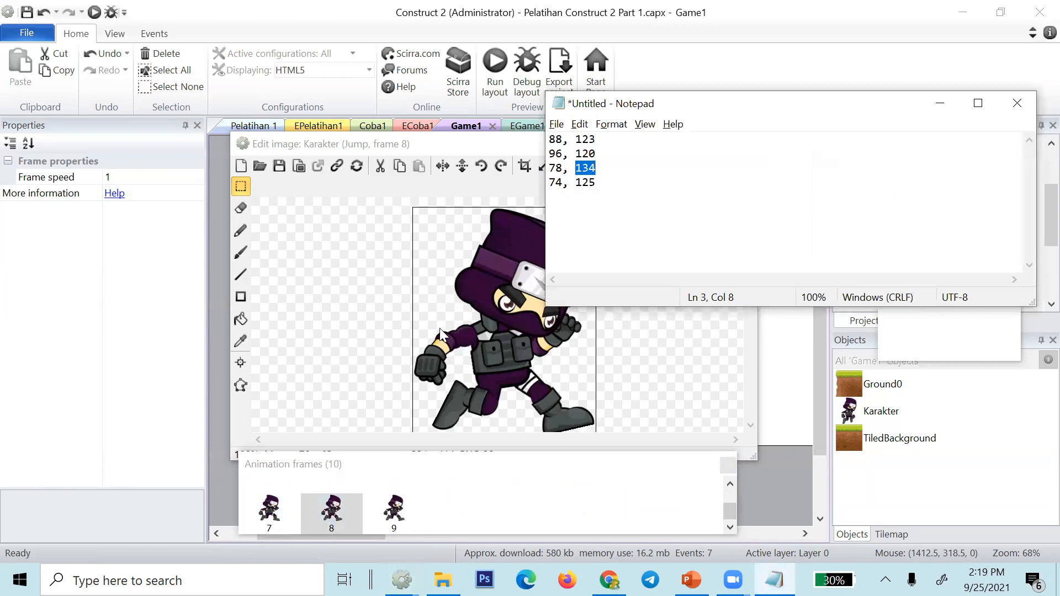
right_click(335, 505)
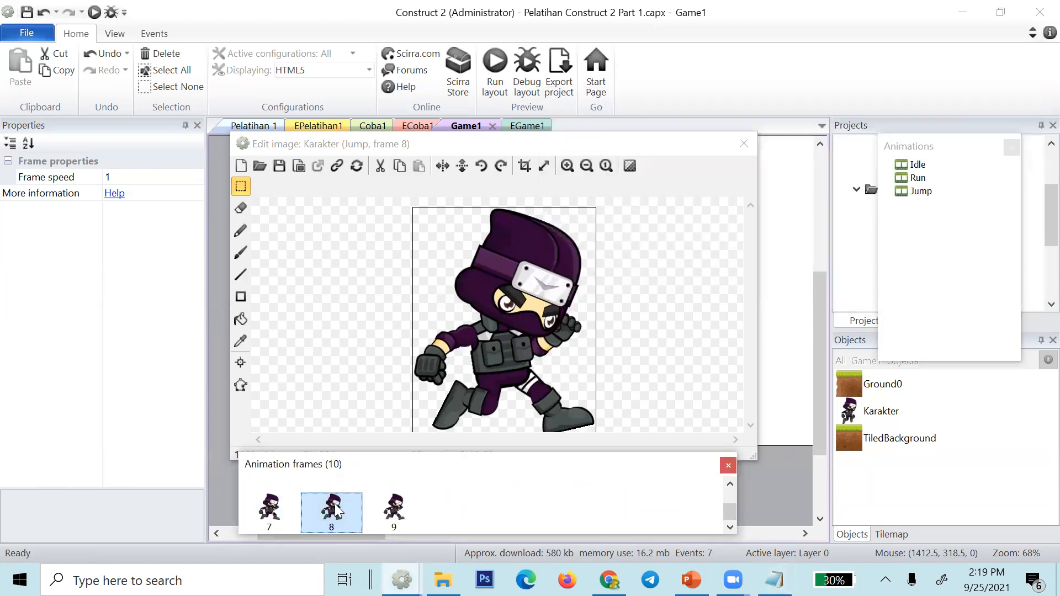
left_click(549, 167)
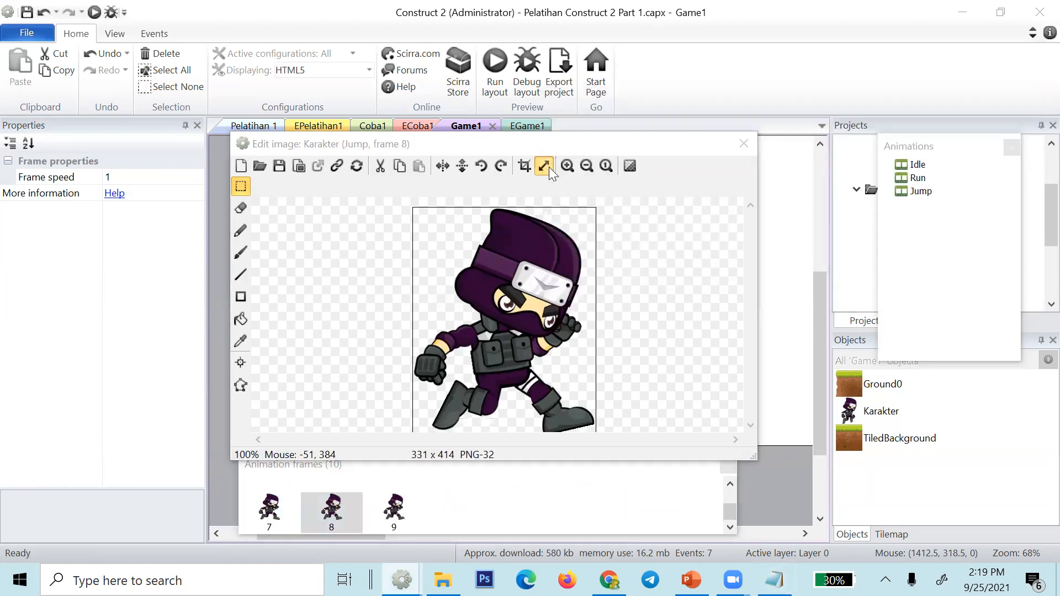
left_click(549, 167)
left_click(576, 353)
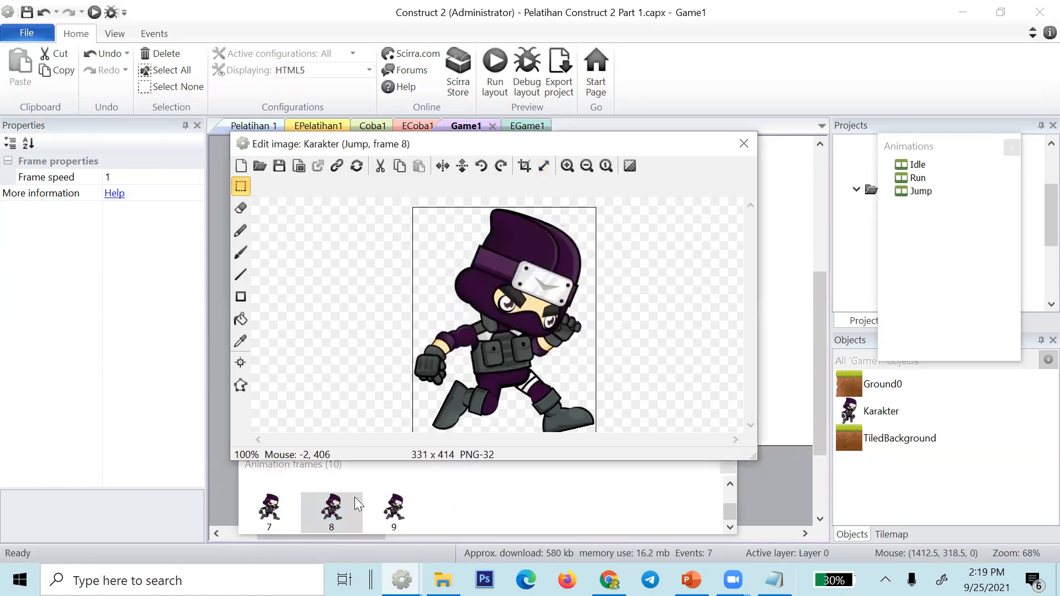
left_click(395, 505)
left_click(336, 508)
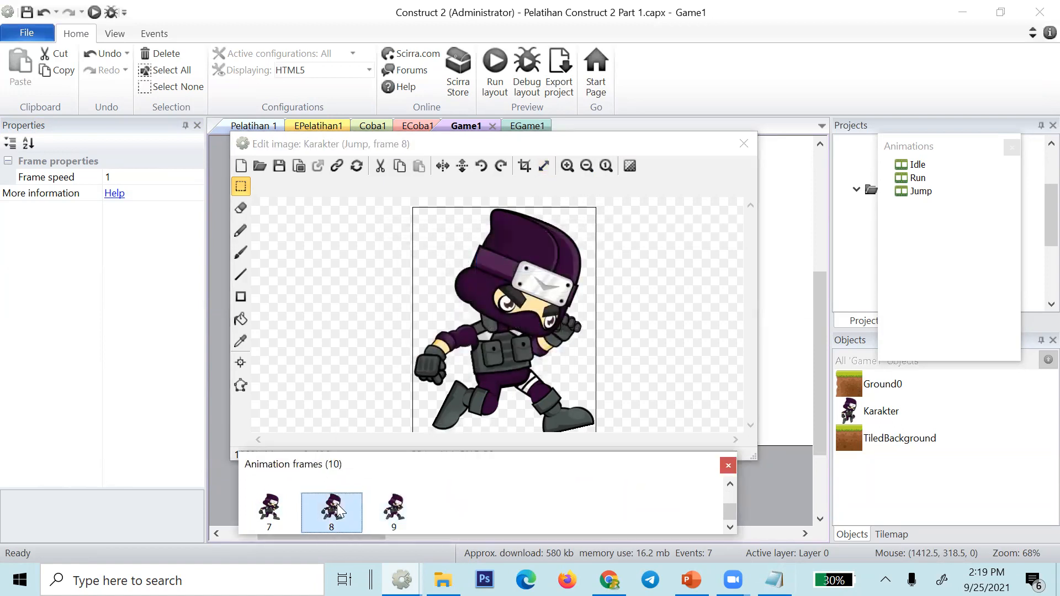
- Resize the canvas of Jump frame 8 to 74 by 125 pixels, stretching the image
left_click(546, 168)
type("74")
key("Tab")
type("125")
left_click(484, 355)
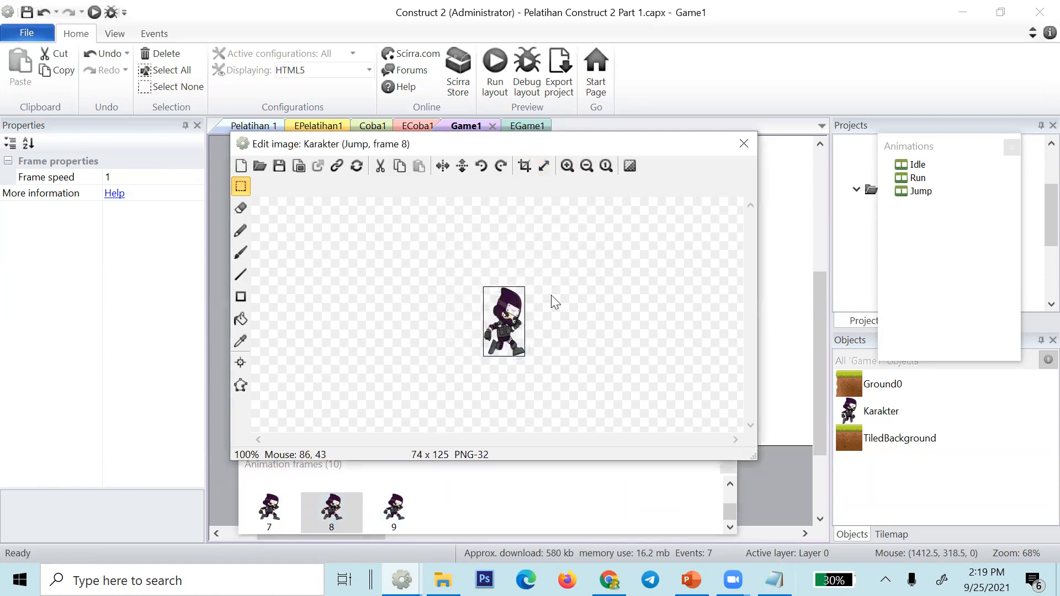
- Compare Jump frames 8 and 9, check frame 8's canvas size against the Notepad list, and close the image editor
left_click(387, 512)
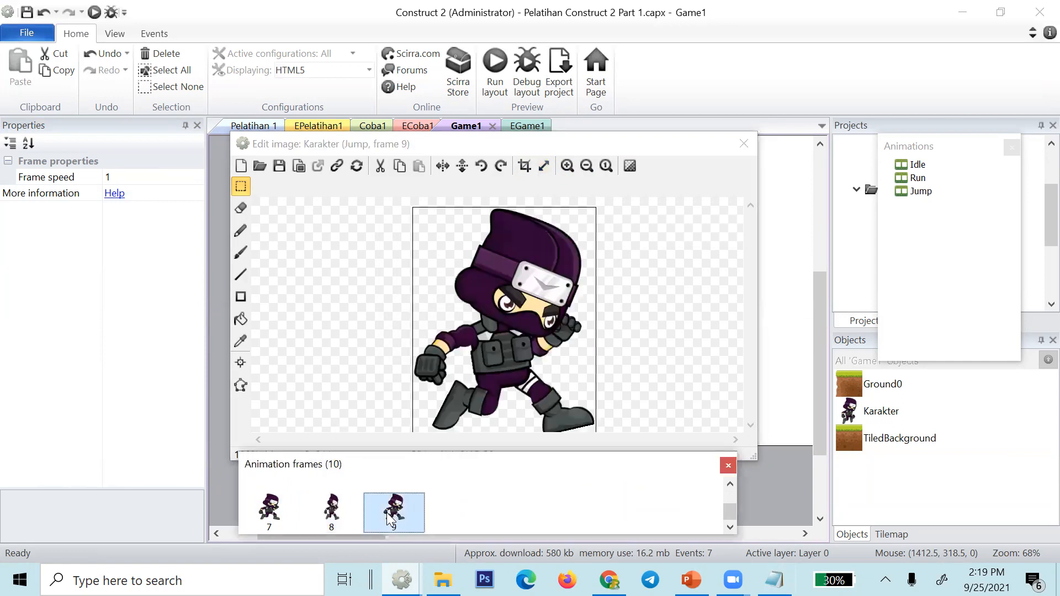
left_click(334, 514)
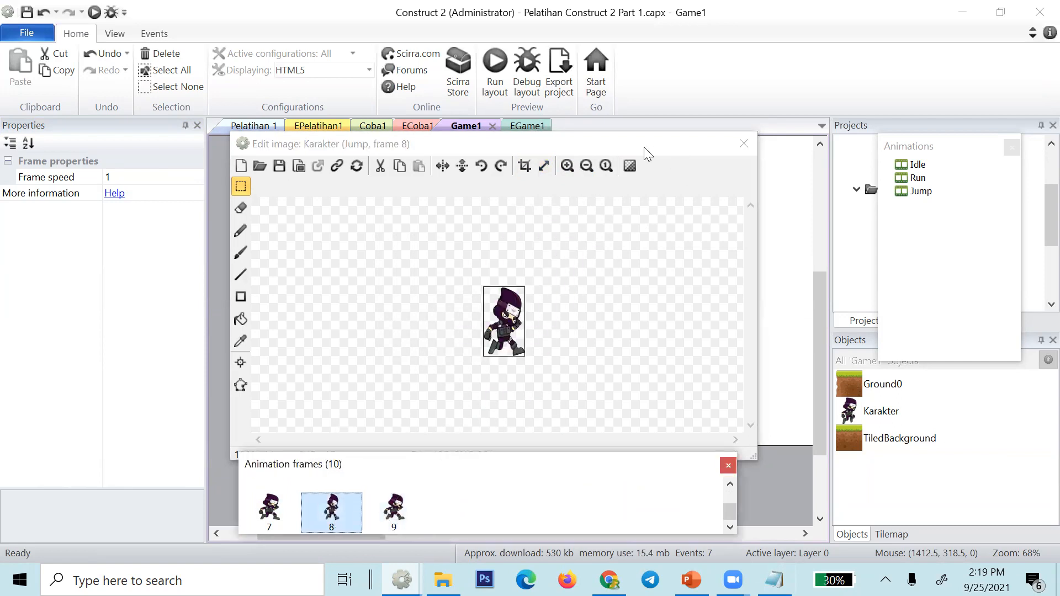
left_click(546, 170)
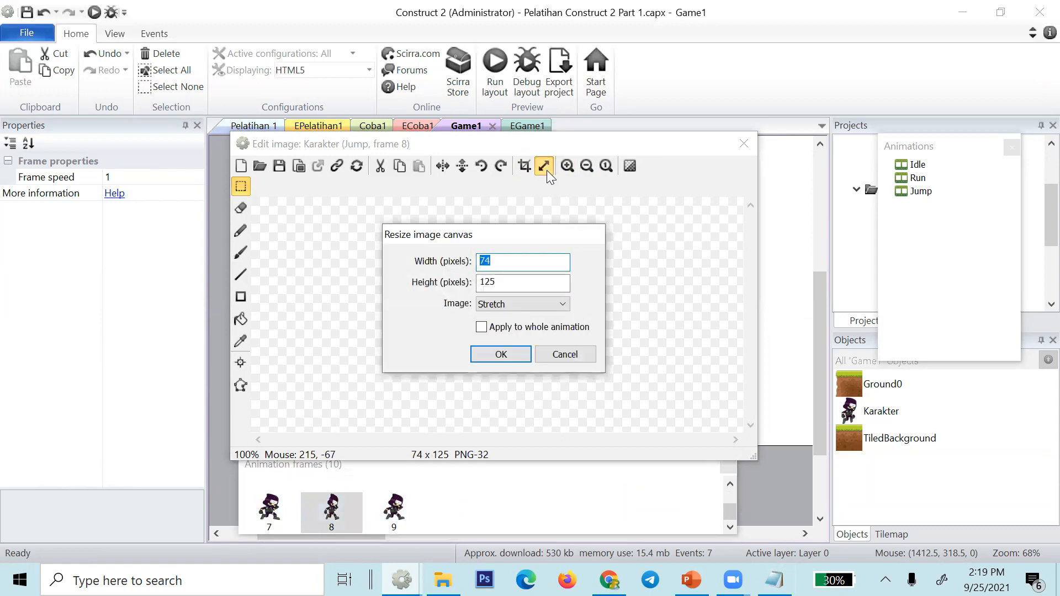
key("alt+Tab")
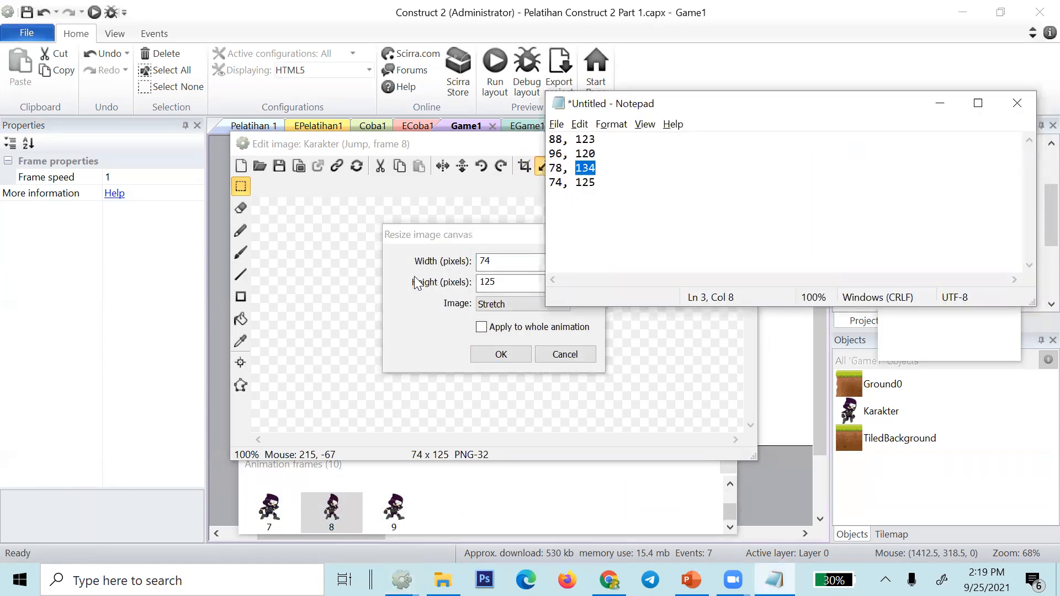
key("alt+Tab")
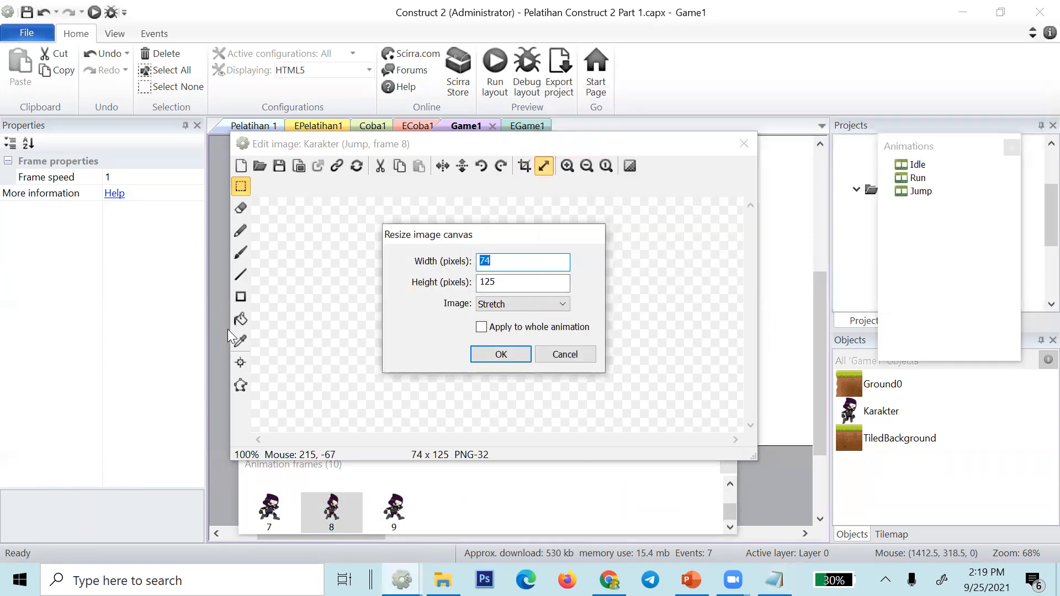
left_click(219, 332)
left_click(545, 355)
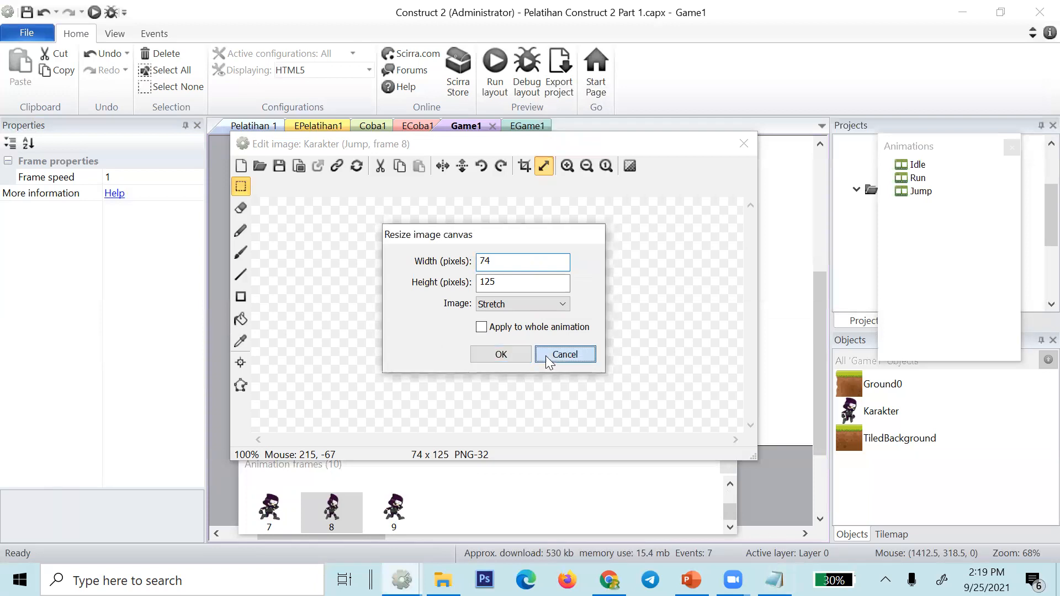
left_click(743, 144)
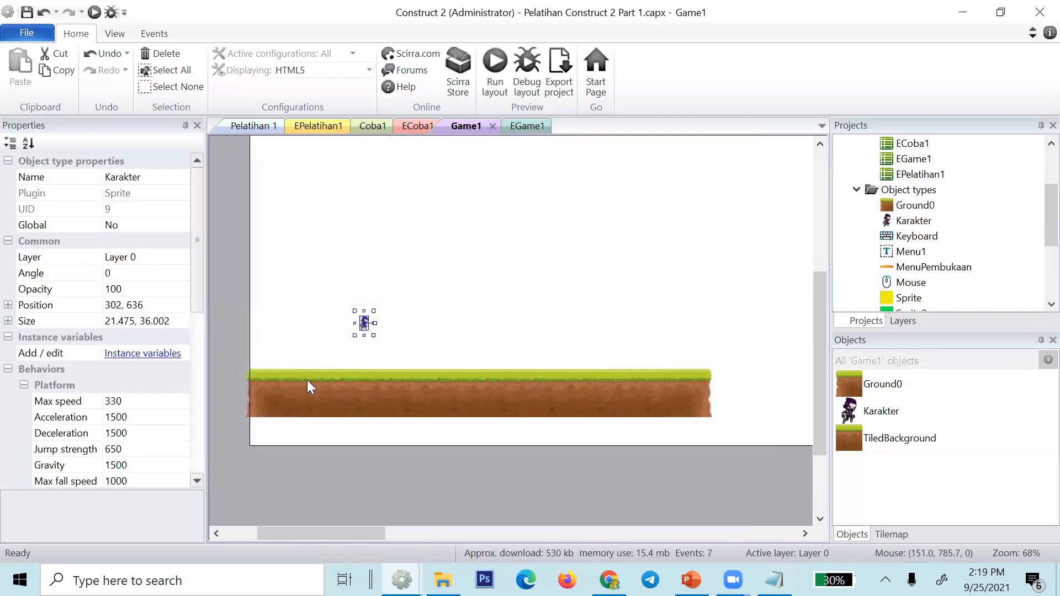
- Set the Karakter sprite's initial animation frame to 9, after previewing frame 8
scroll(253, 369, "down", 2)
scroll(158, 411, "down", 5)
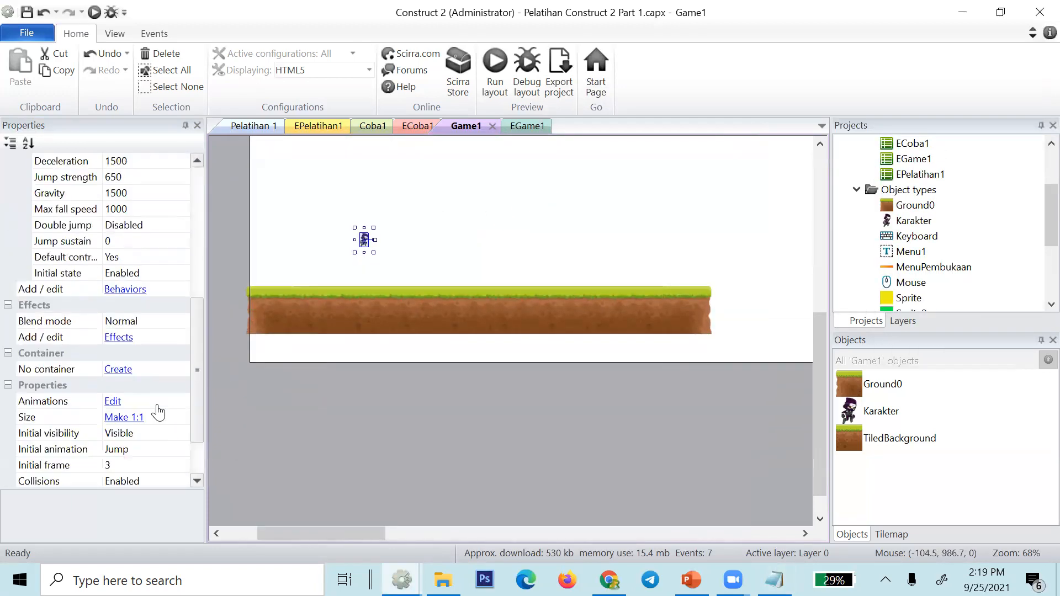
scroll(158, 411, "down", 2)
left_click(159, 399)
type("8")
key("Return")
type("9")
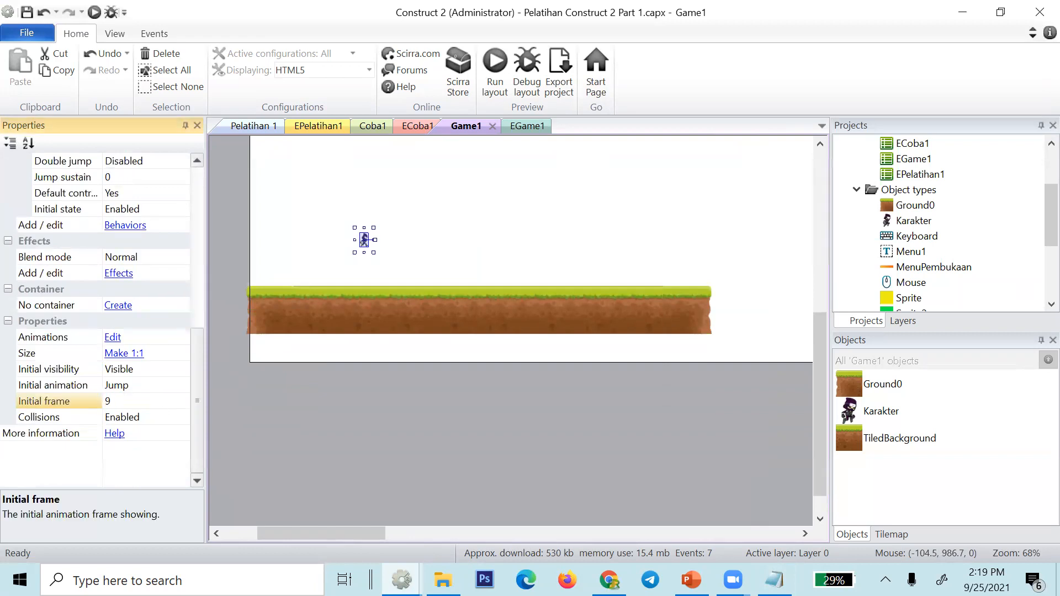
key("Return")
- Round the Karakter sprite's size in the layout to 96 by 119 pixels
scroll(182, 342, "up", 6)
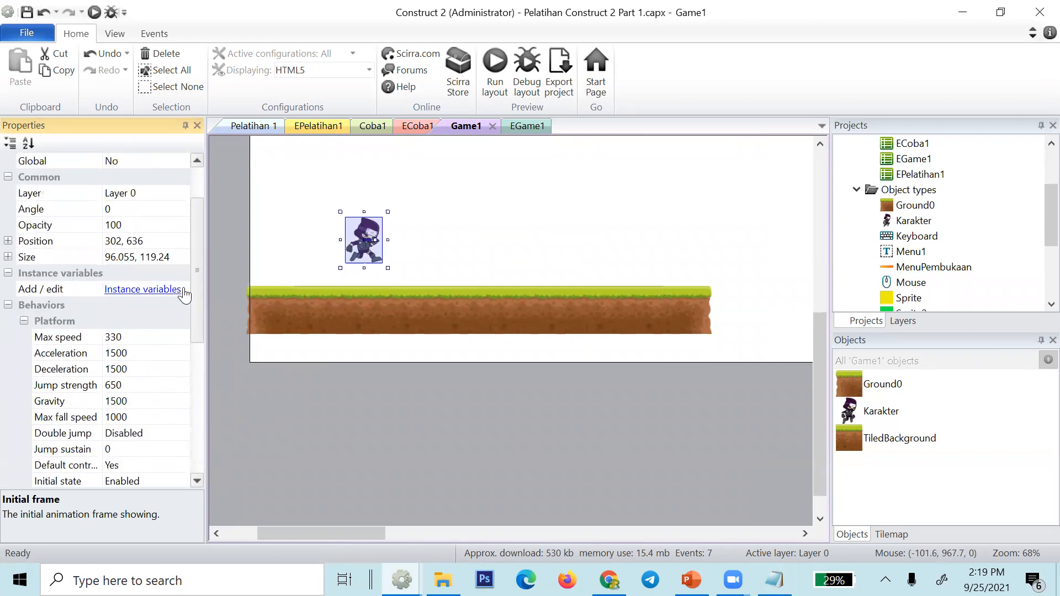
left_click(185, 257)
key("BackSpace")
key("BackSpace")
key("BackSpace")
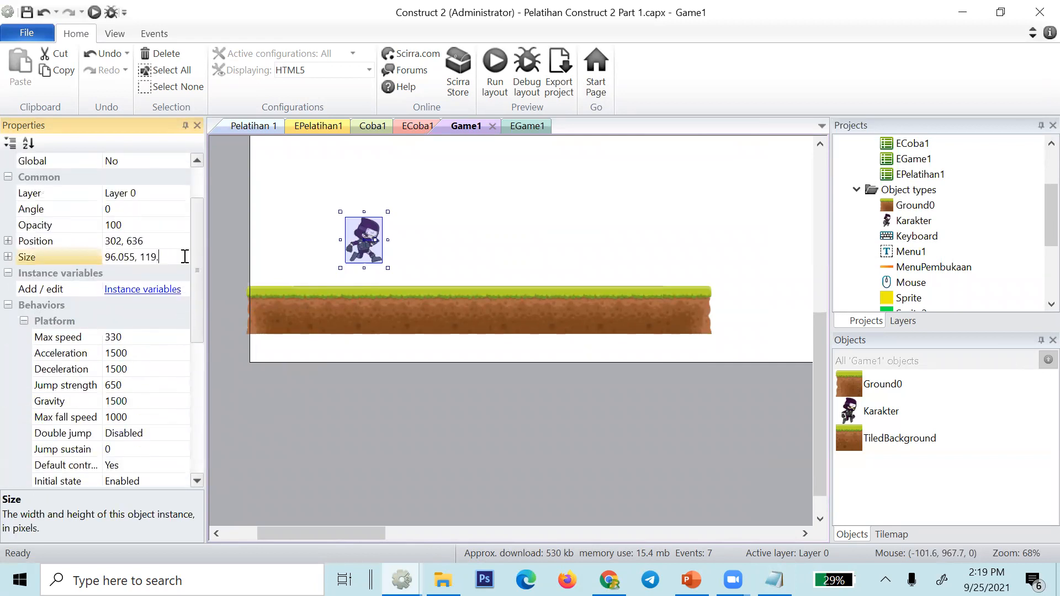
left_click(136, 257)
key("BackSpace")
key("BackSpace")
key("BackSpace")
key("BackSpace")
key("BackSpace")
type("6")
left_click(309, 481)
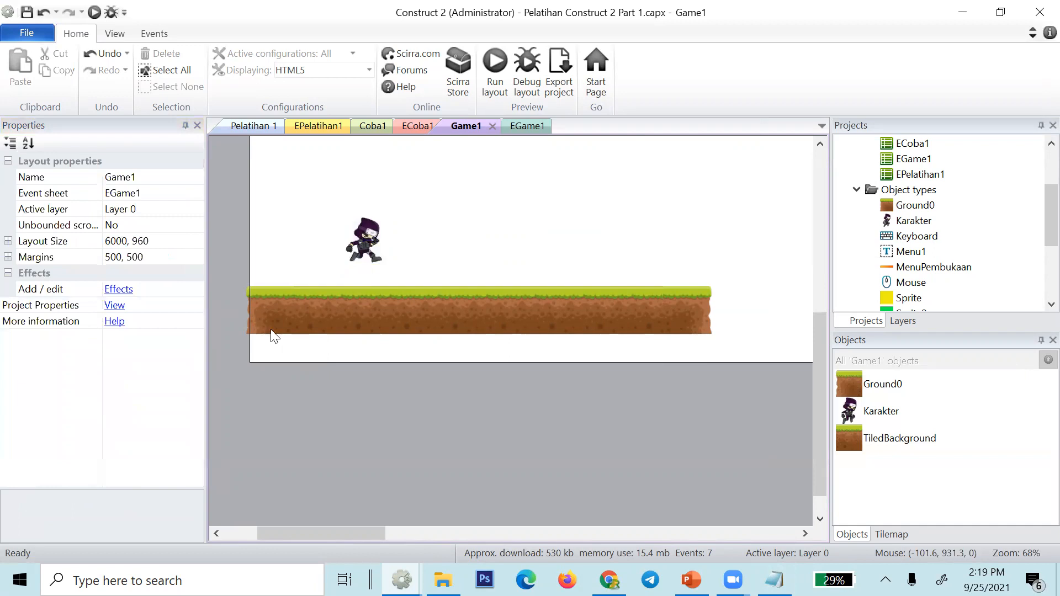
- Reopen the Karakter sprite's Jump animation and delete the wrongly proportioned frame 8
double_click(363, 253)
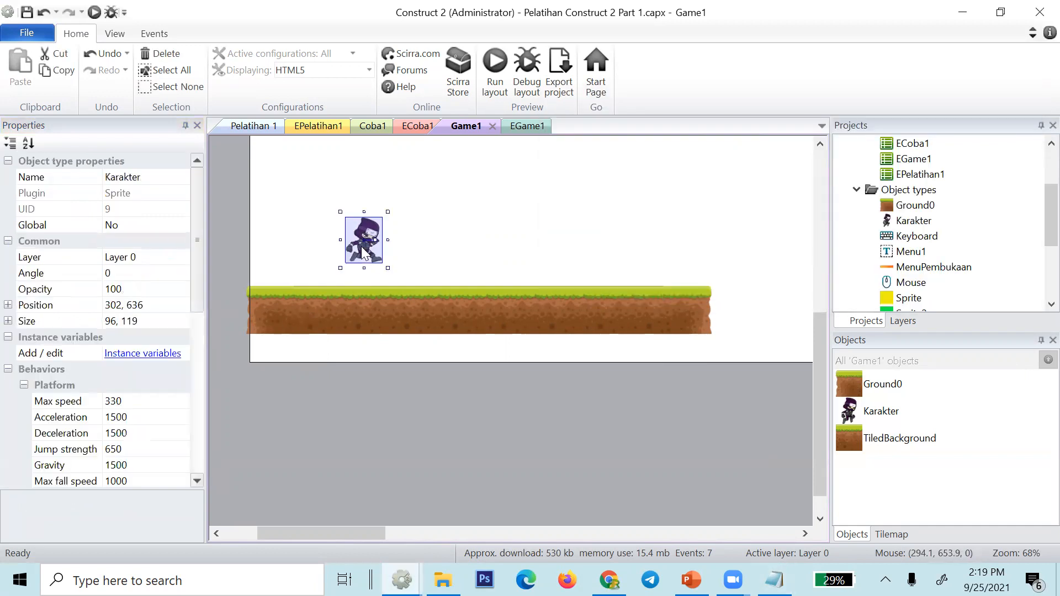
left_click(919, 191)
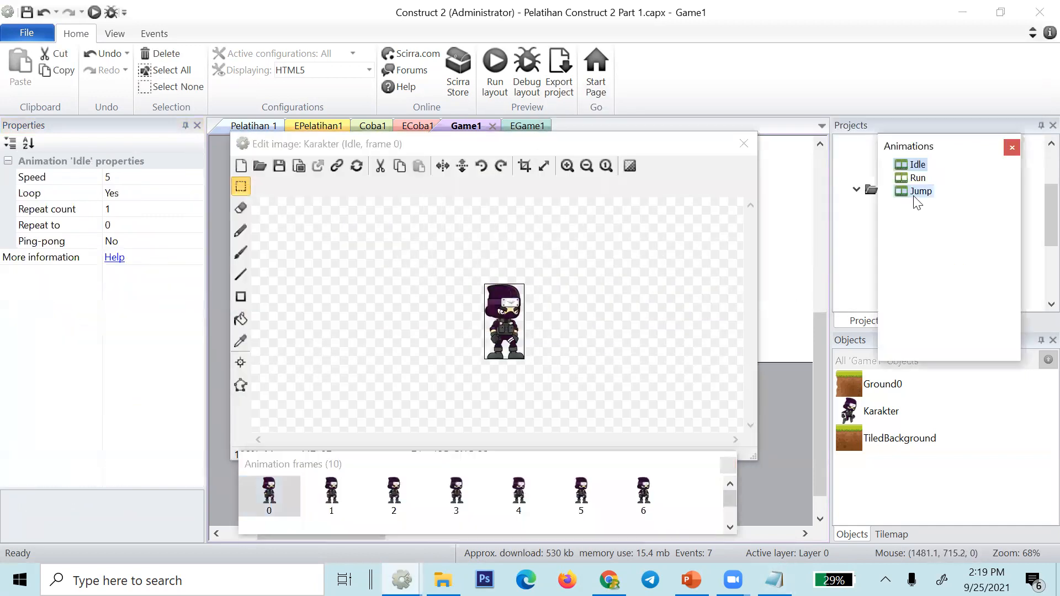
scroll(464, 505, "down", 2)
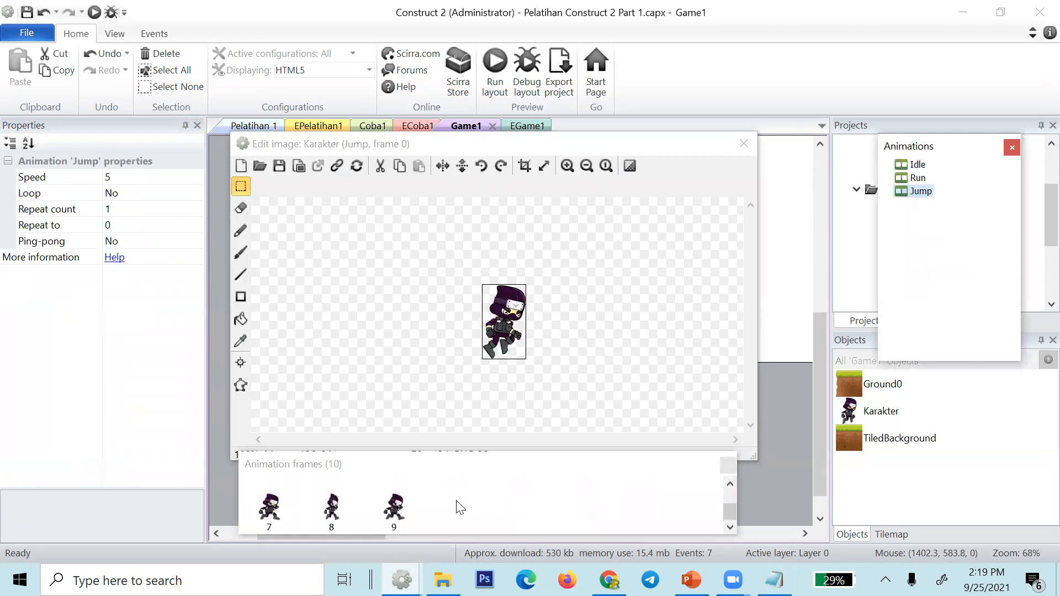
left_click(332, 507)
key("Delete")
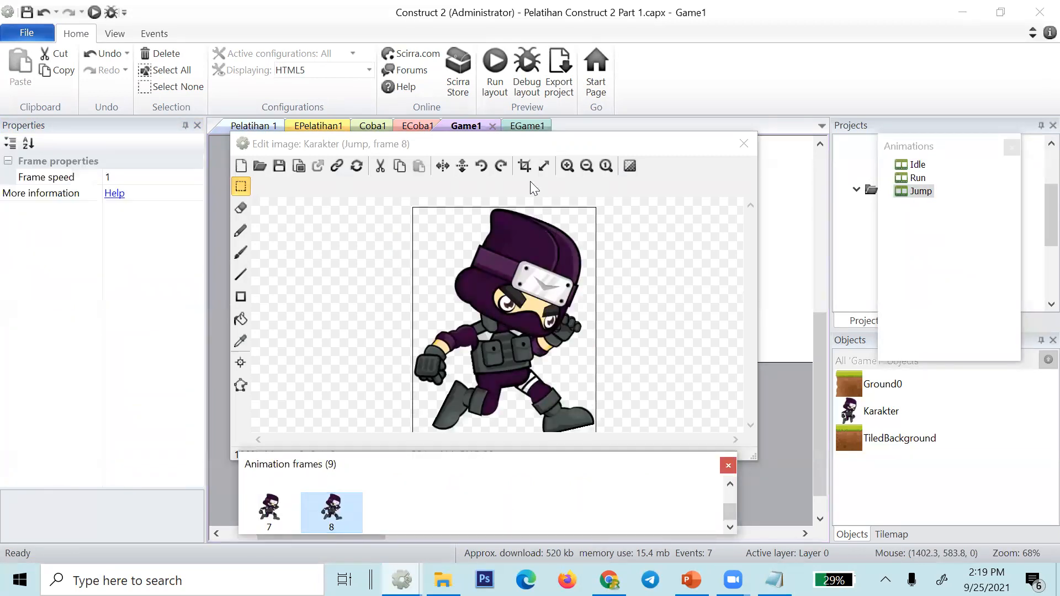
- Resize the canvas of the last remaining Jump frame, frame 8, to 96 by 118 pixels, stretching the image
left_click(537, 168)
type("9")
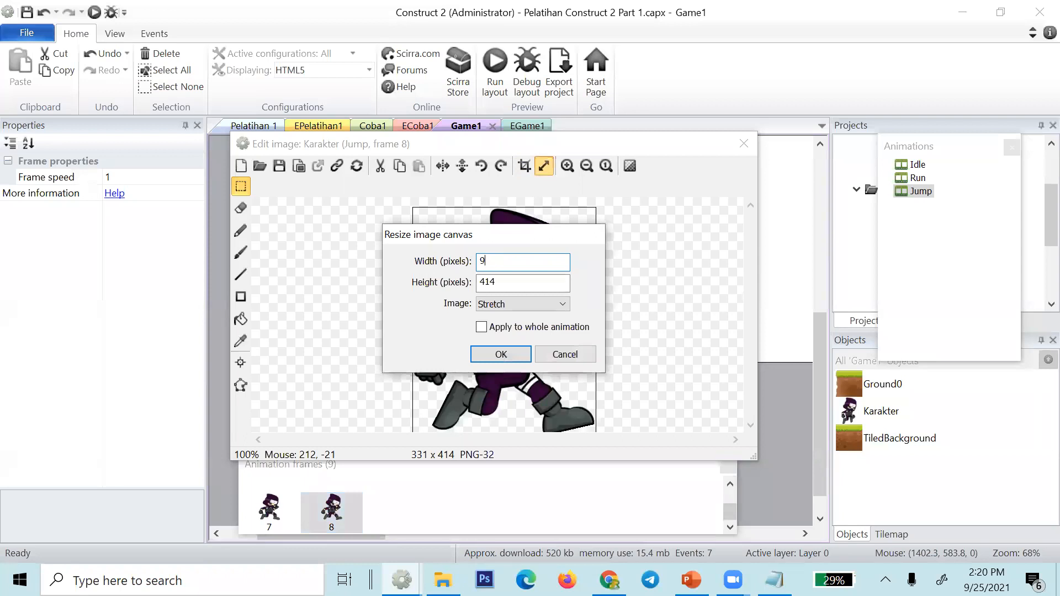
type("6")
double_click(530, 283)
type("118")
key("Return")
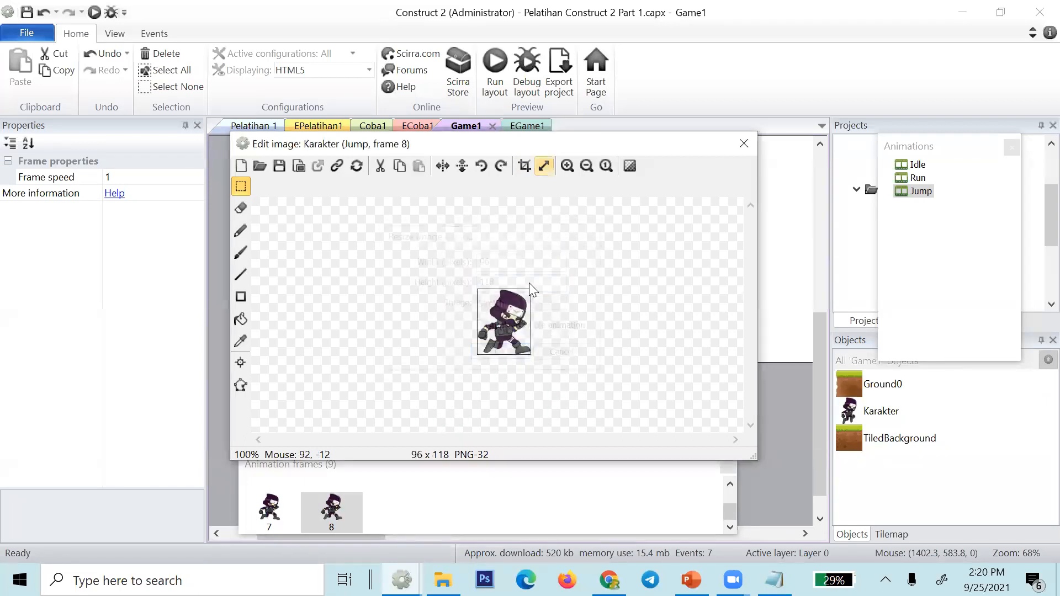
- Duplicate the resized Jump frame 8 to replace the deleted frame and close the image editor
left_click(255, 515)
left_click(325, 505)
right_click(326, 506)
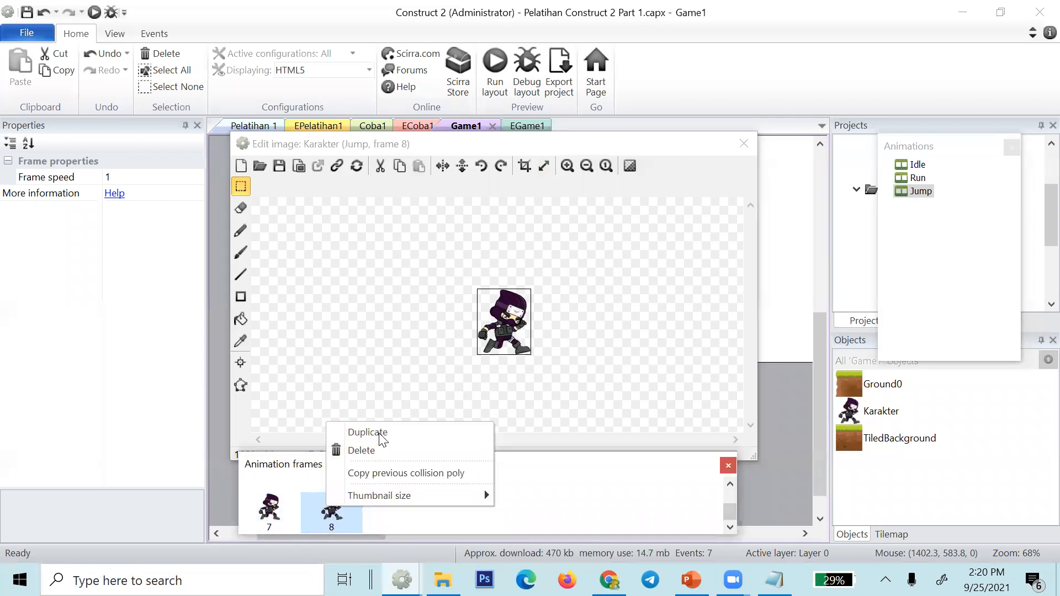
left_click(376, 432)
left_click(743, 144)
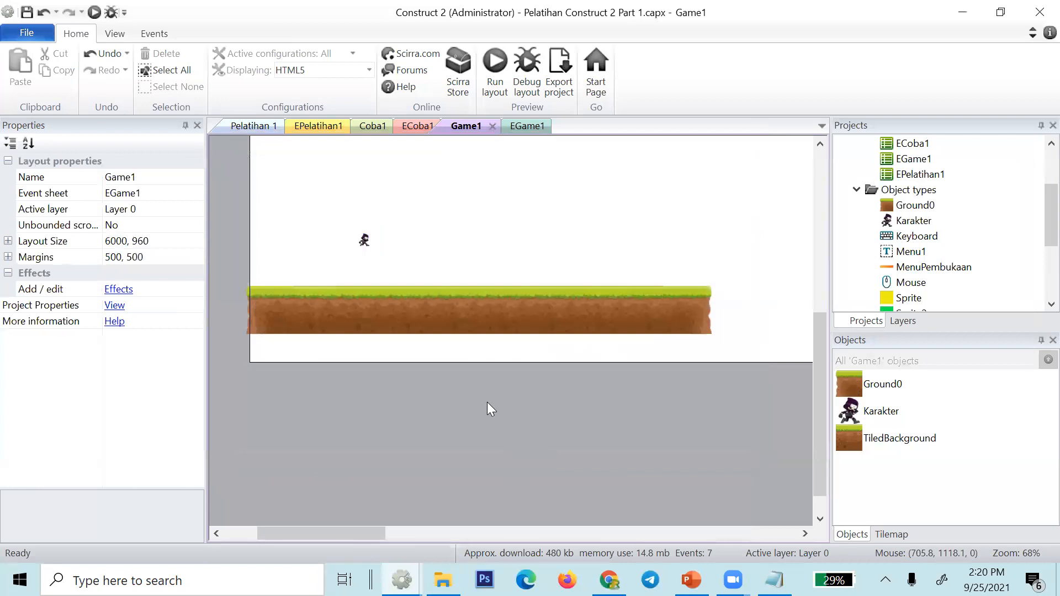
- Reset the Karakter sprite in the layout to its 1:1 size and switch to the EGame1 event sheet
left_click(365, 239)
scroll(148, 441, "down", 3)
scroll(146, 439, "down", 5)
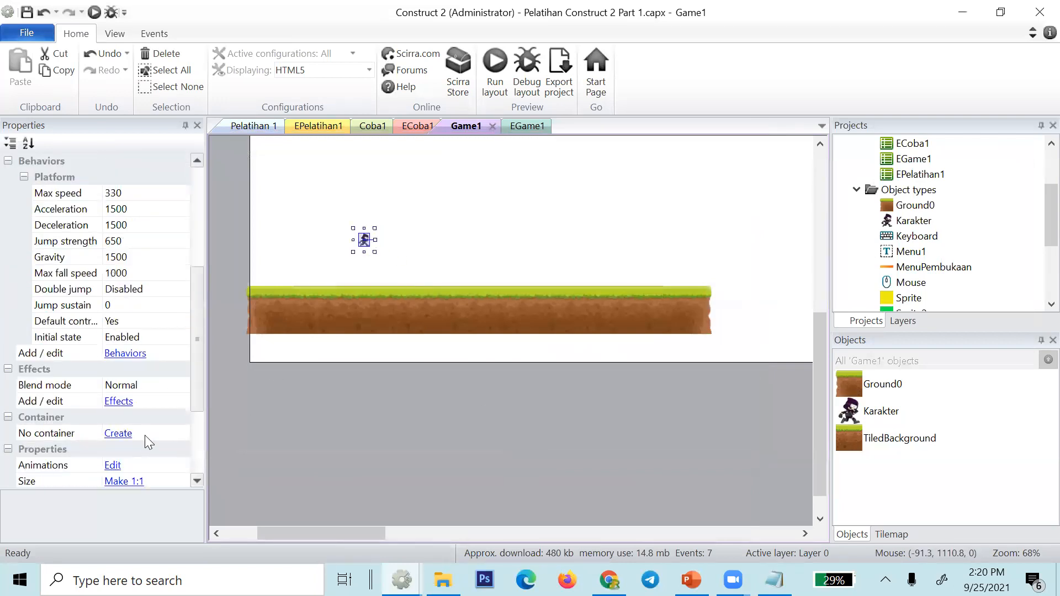
left_click(132, 370)
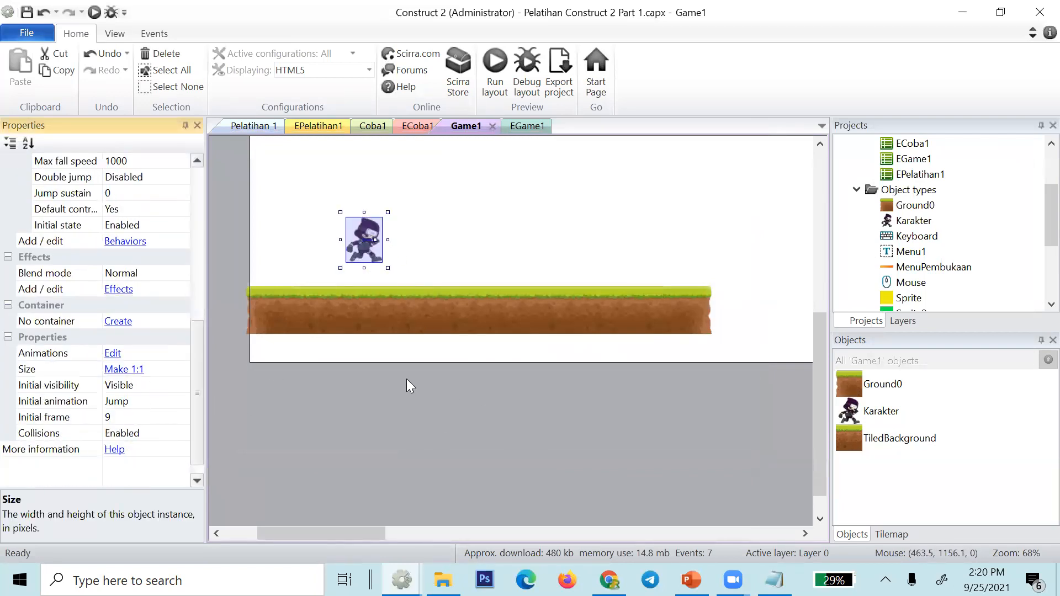
scroll(362, 345, "up", 3)
left_click(361, 339)
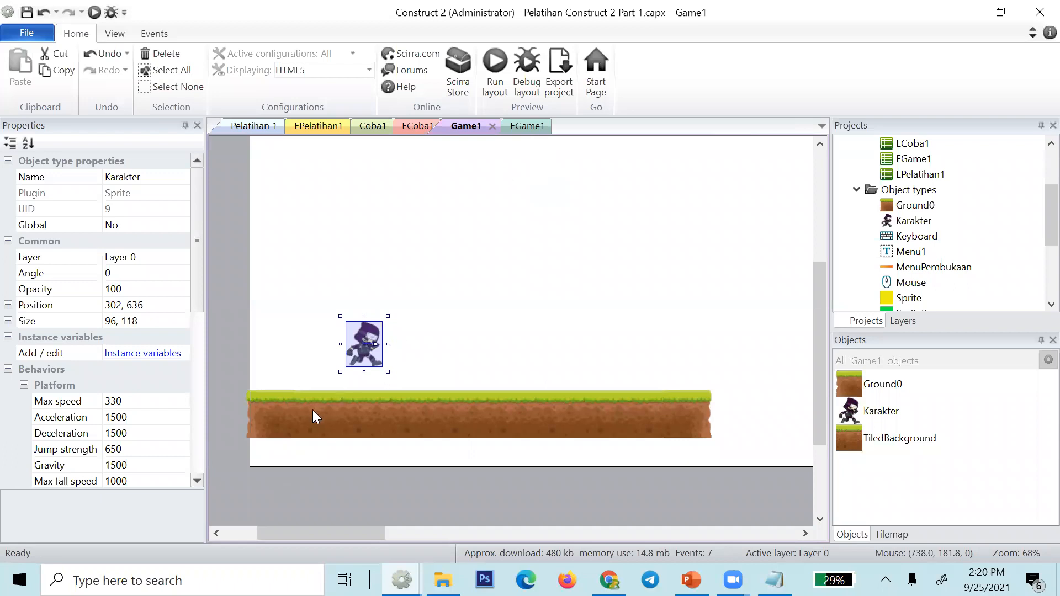
key("ctrl+Tab")
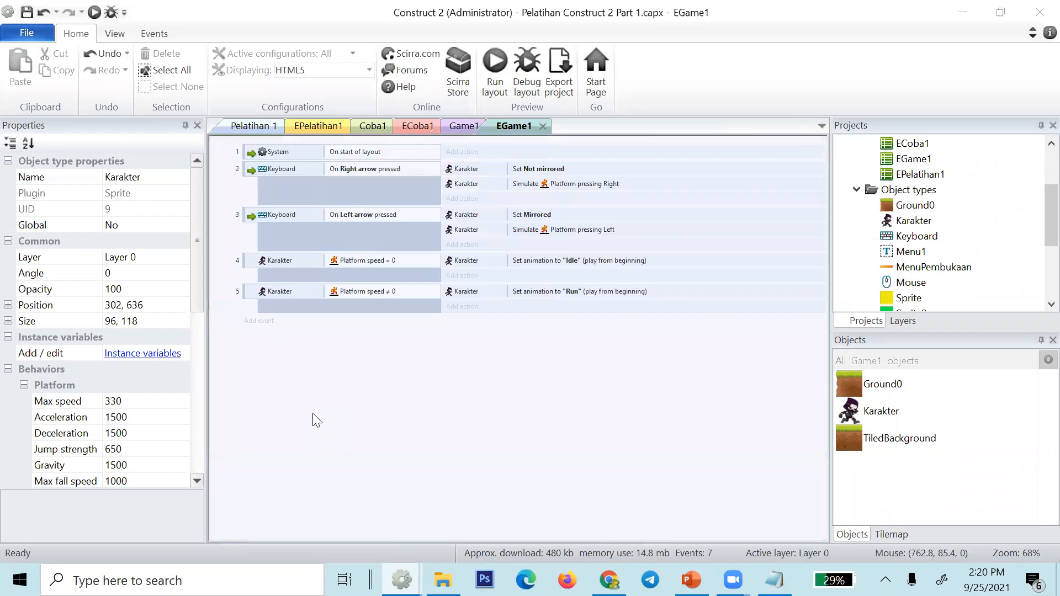
- Examine the Player Movement5 and Player Control5 event groups in the Ninja Aljabar Edu project's eGamelev1 sheet for the jump logic
key("alt+Tab")
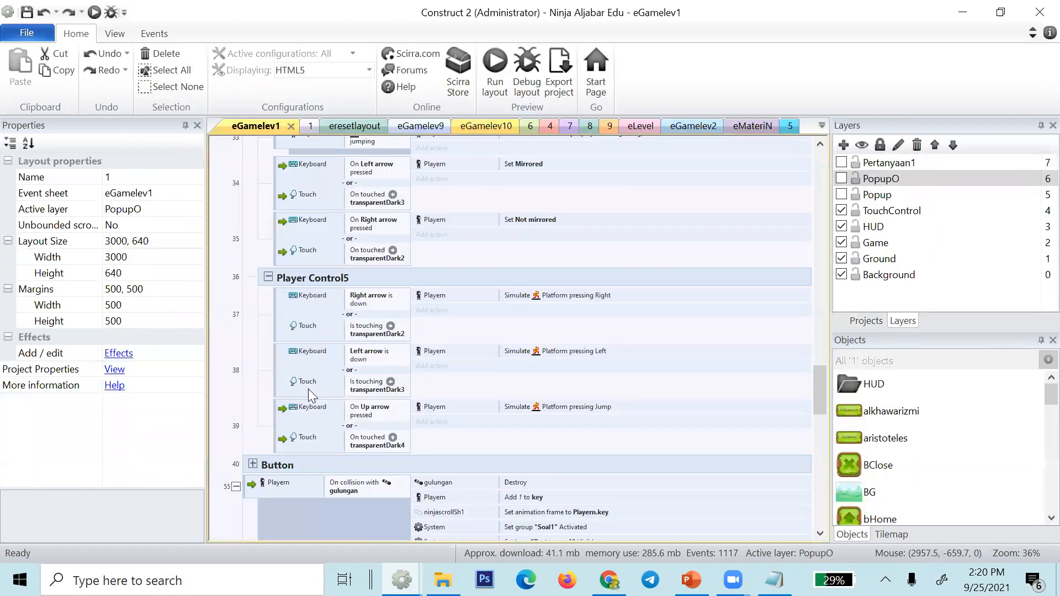
scroll(308, 389, "down", 4)
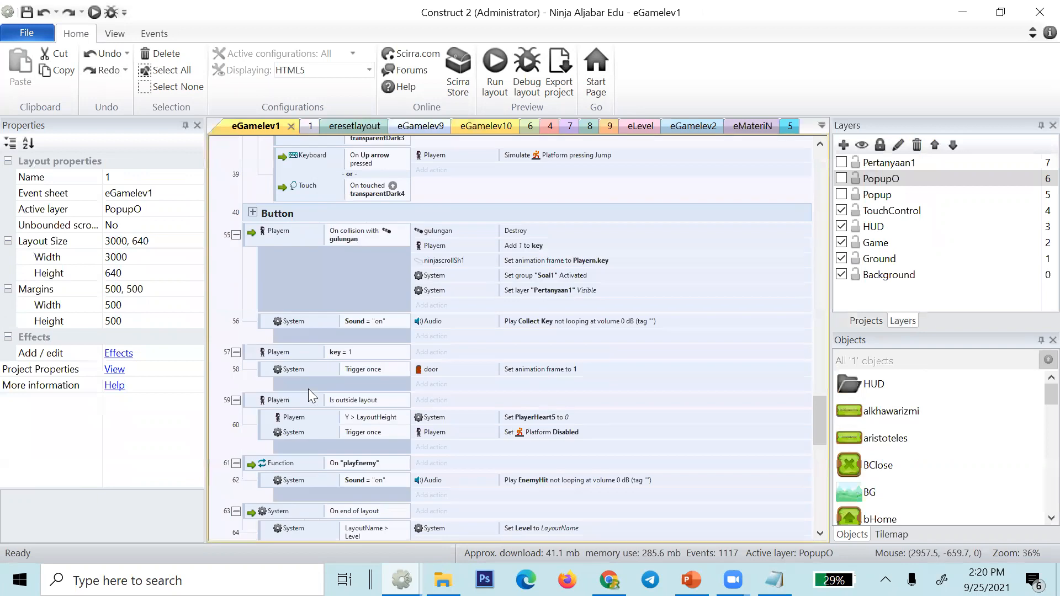
scroll(308, 389, "down", 5)
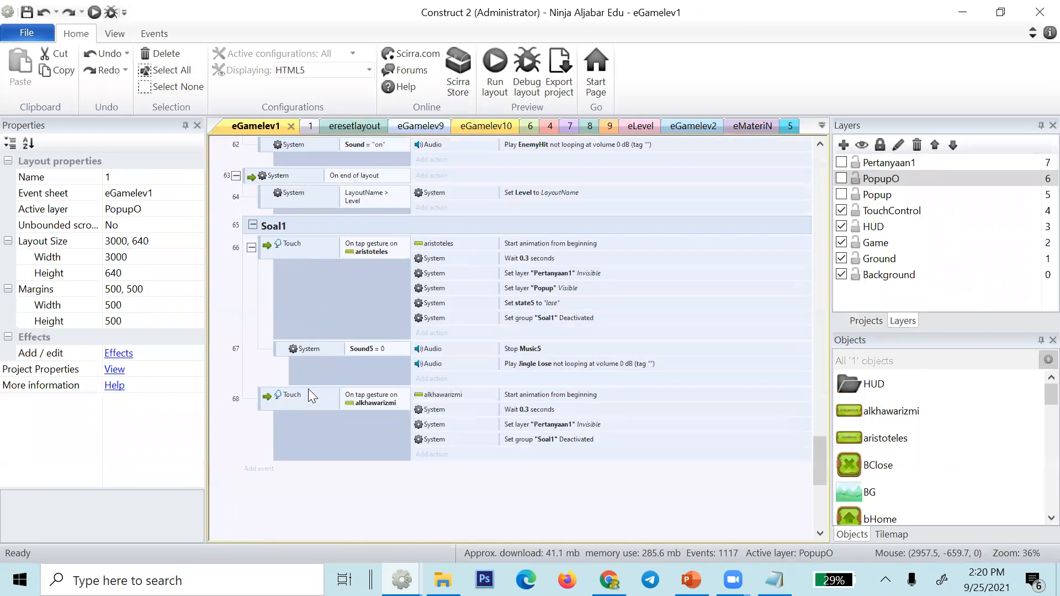
scroll(308, 389, "up", 4)
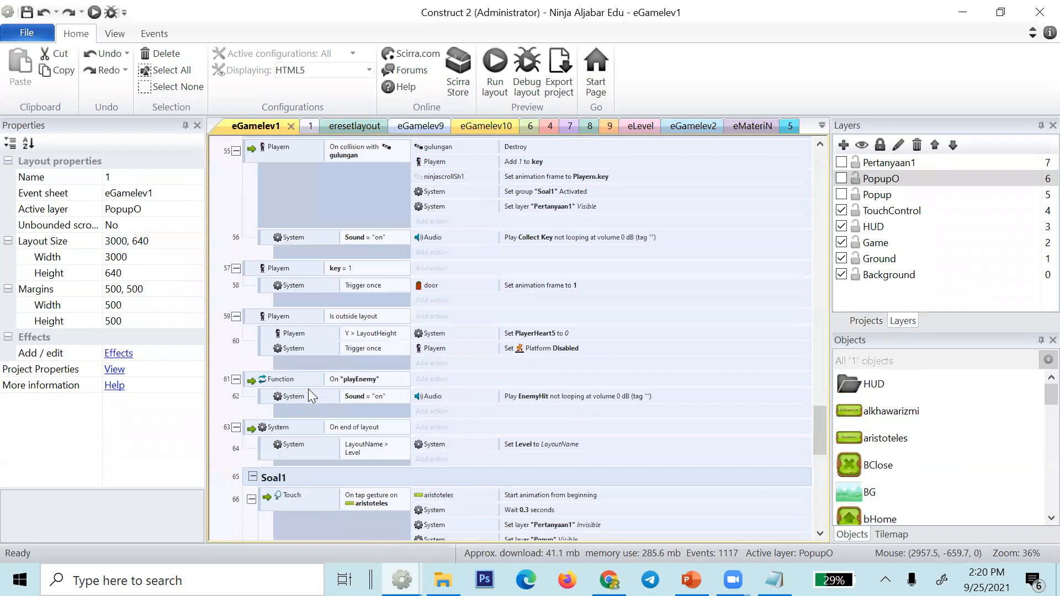
scroll(308, 388, "up", 5)
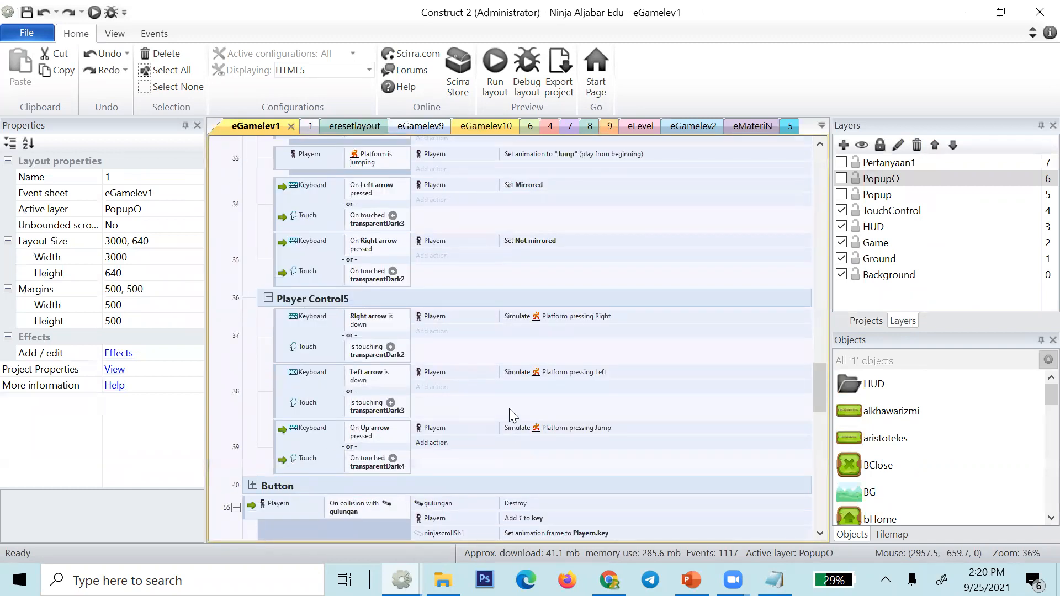
left_click(419, 434)
scroll(419, 433, "up", 1)
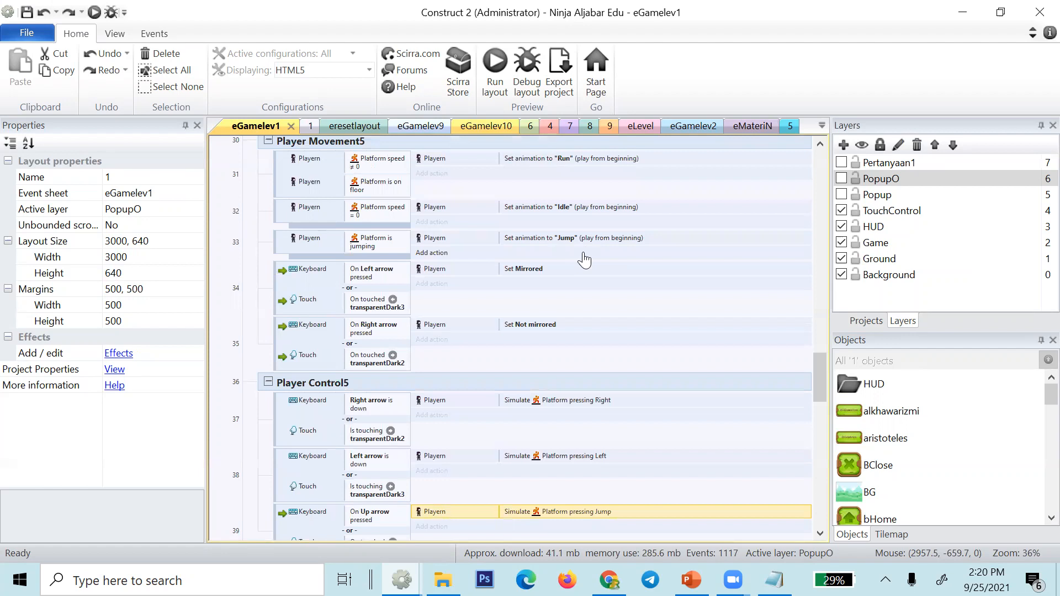
scroll(582, 256, "down", 1)
scroll(458, 259, "up", 1)
key("alt+Tab")
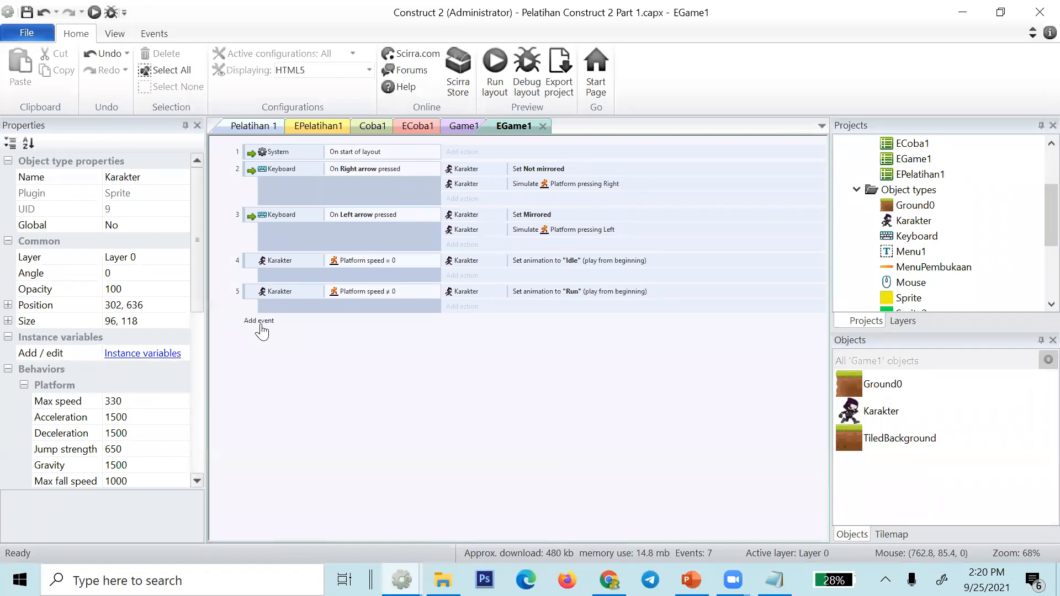
- Add a Keyboard On key pressed event for the Up arrow and place it directly after the Left arrow event in EGame1
double_click(260, 323)
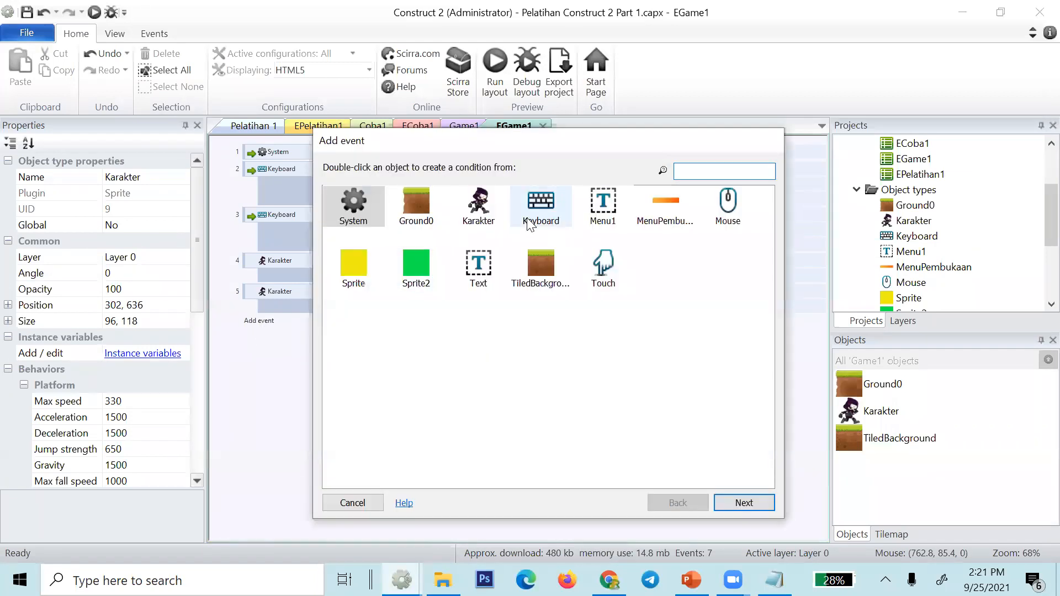
double_click(541, 203)
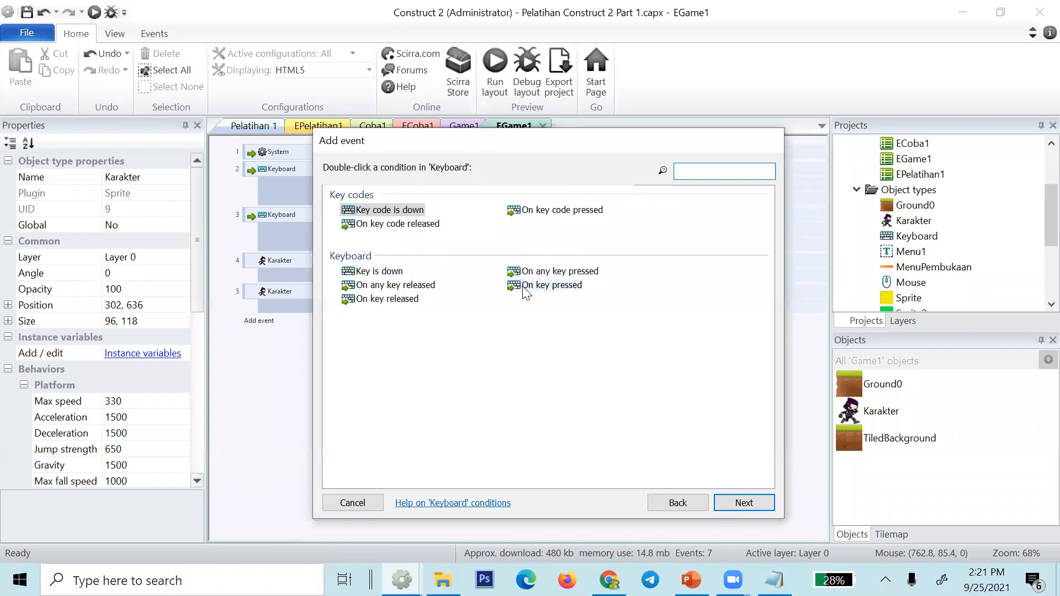
double_click(552, 284)
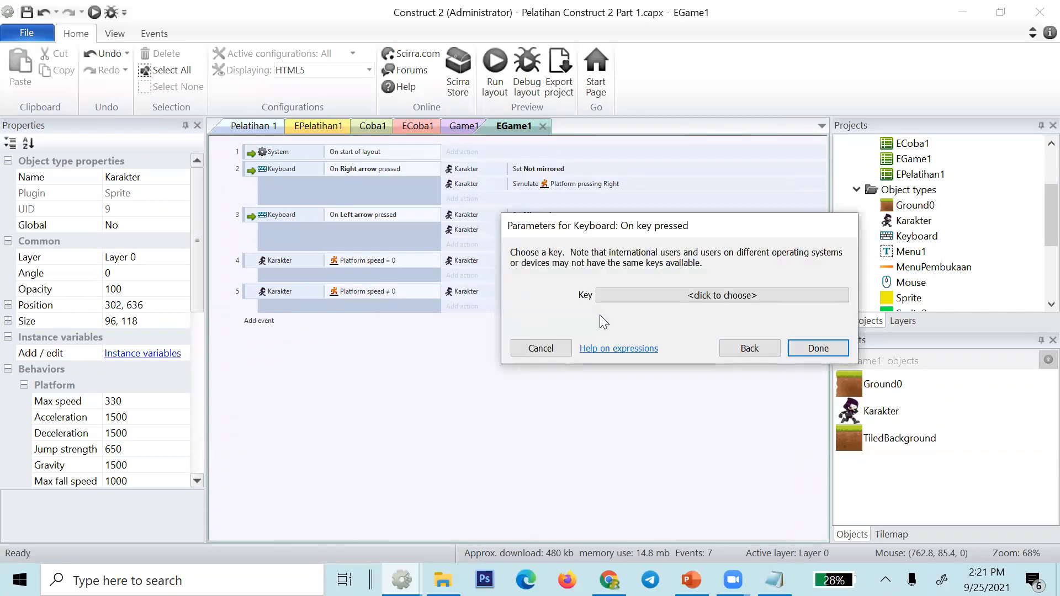
left_click(673, 295)
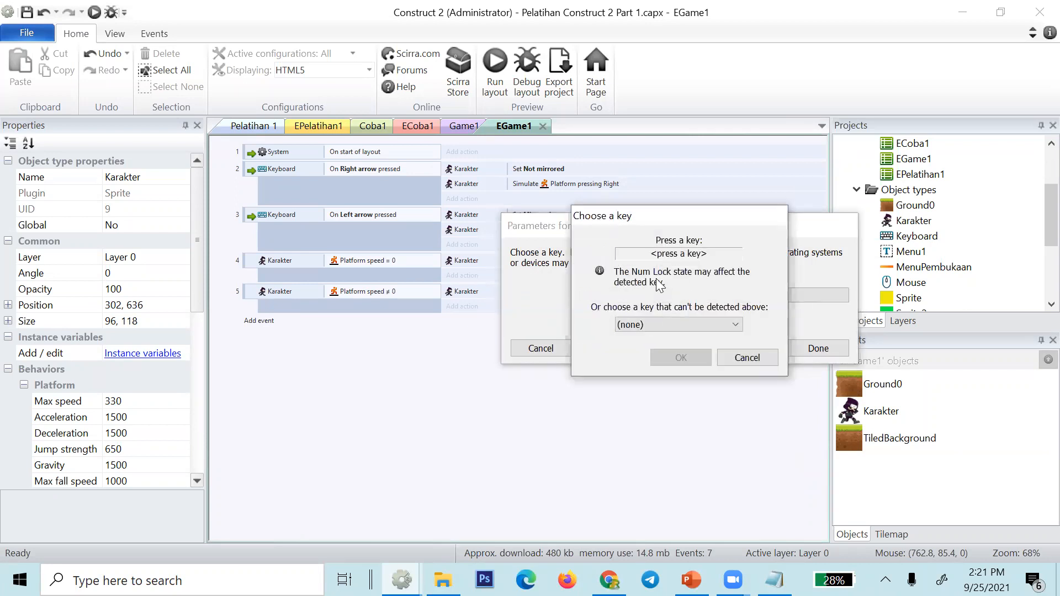
key("Up")
left_click(690, 356)
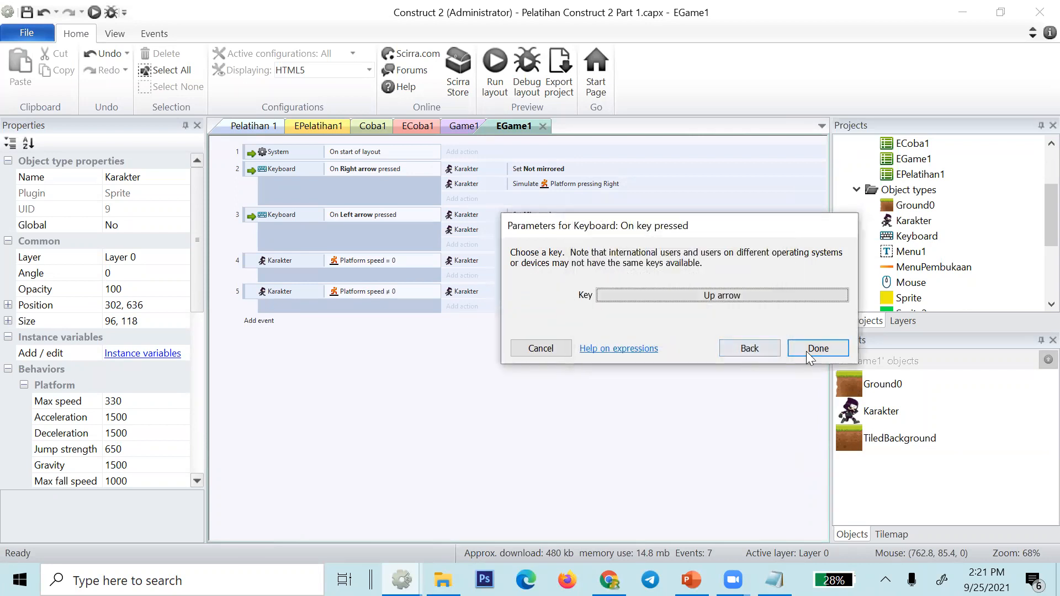
left_click(806, 351)
left_click_drag(254, 324, 250, 249)
- Give the Up arrow event a Karakter action that simulates the Platform control Jump
left_click(453, 261)
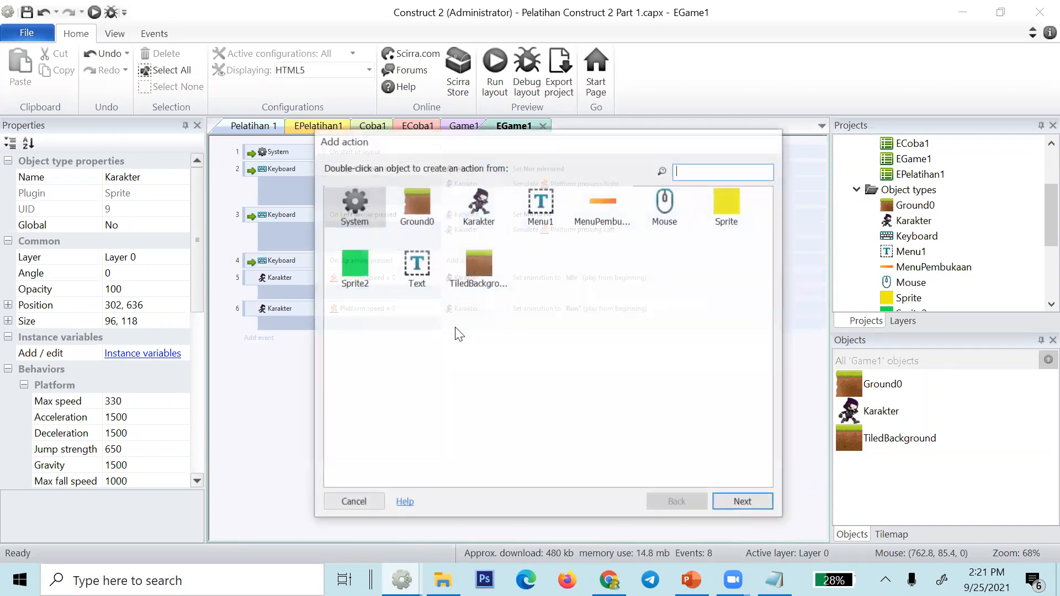
left_click(354, 503)
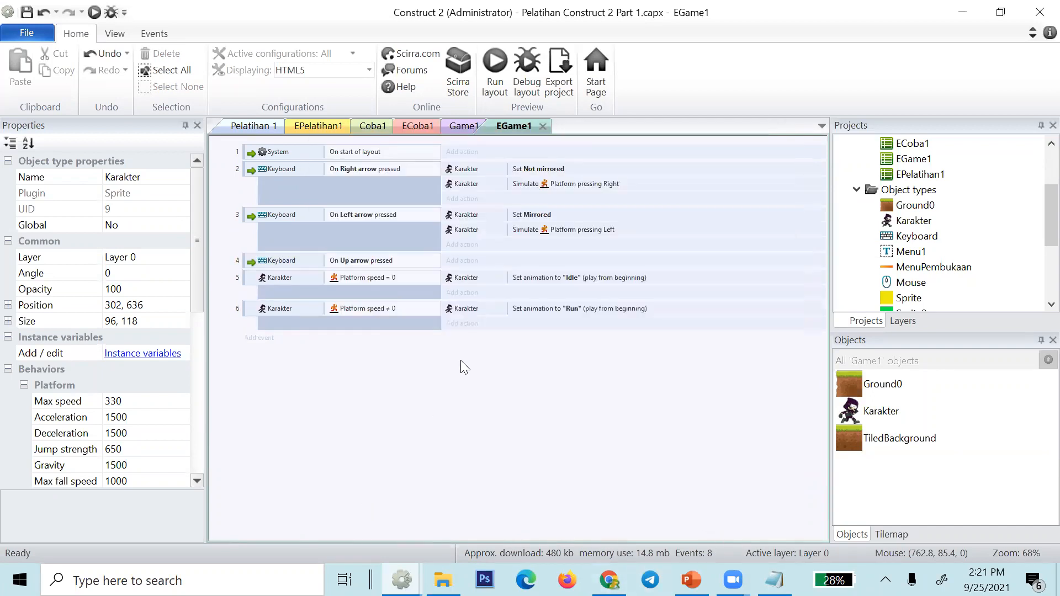
left_click(474, 260)
double_click(478, 206)
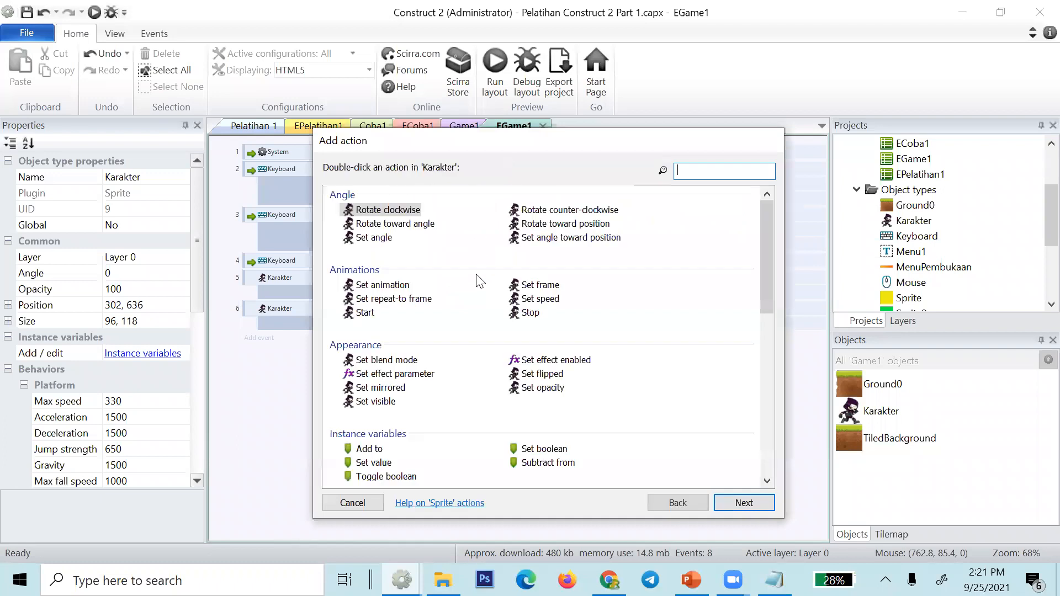
type("s")
scroll(463, 331, "down", 7)
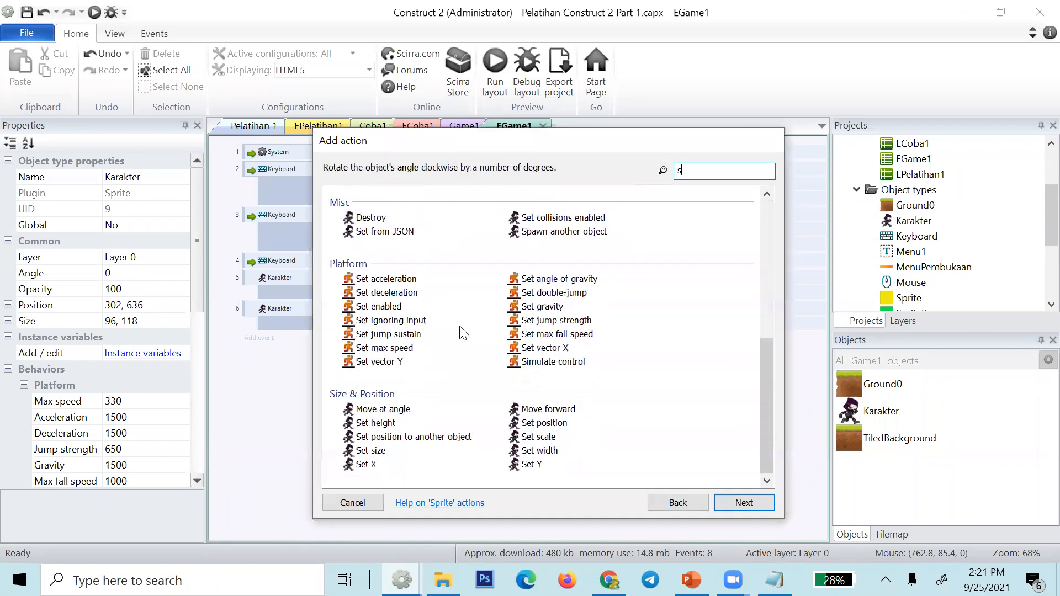
double_click(530, 363)
left_click(617, 298)
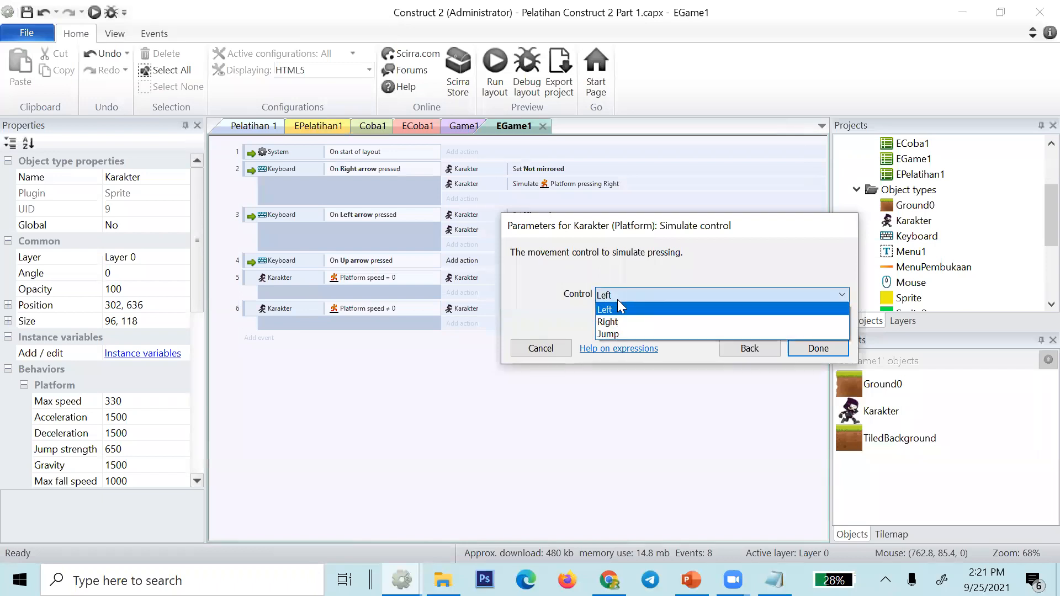
left_click(617, 332)
left_click(795, 348)
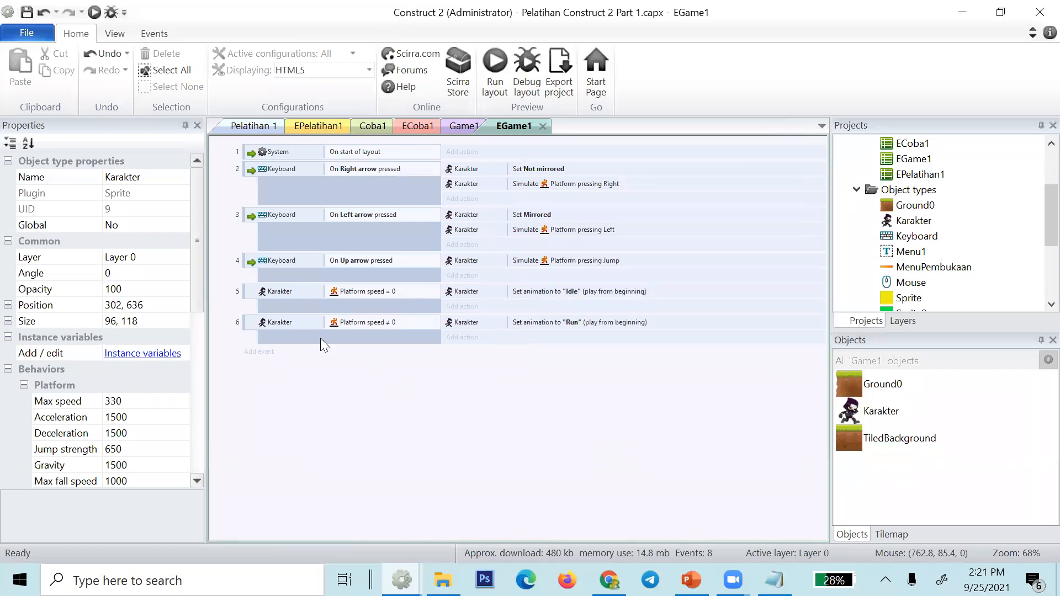
- Add a new event with the Karakter condition Platform is jumping at the end of the EGame1 sheet
left_click(268, 355)
double_click(478, 209)
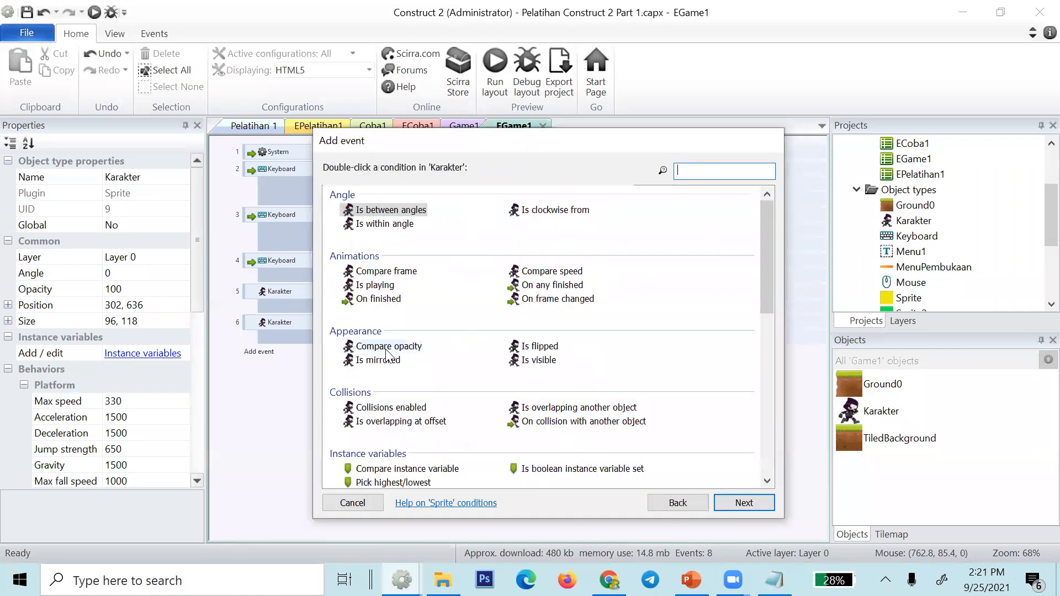
left_click(369, 507)
left_click(263, 354)
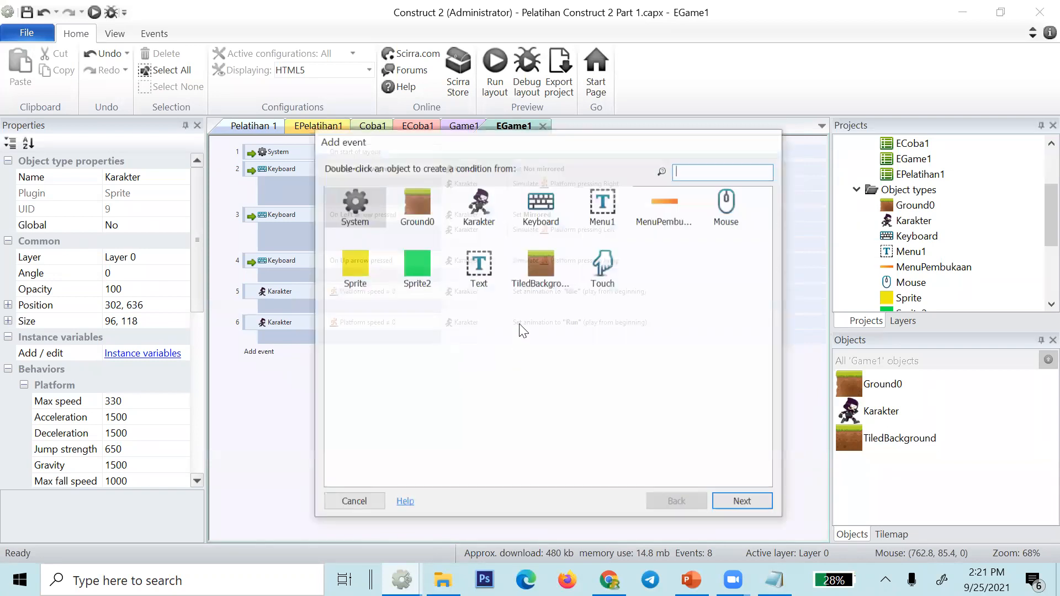
double_click(474, 212)
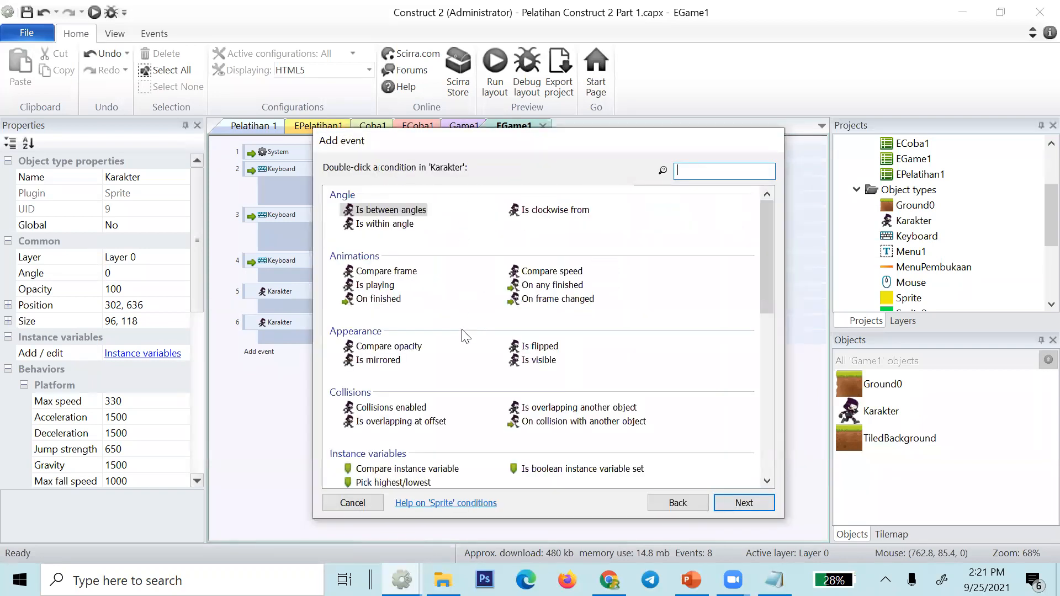
scroll(463, 335, "down", 5)
double_click(376, 329)
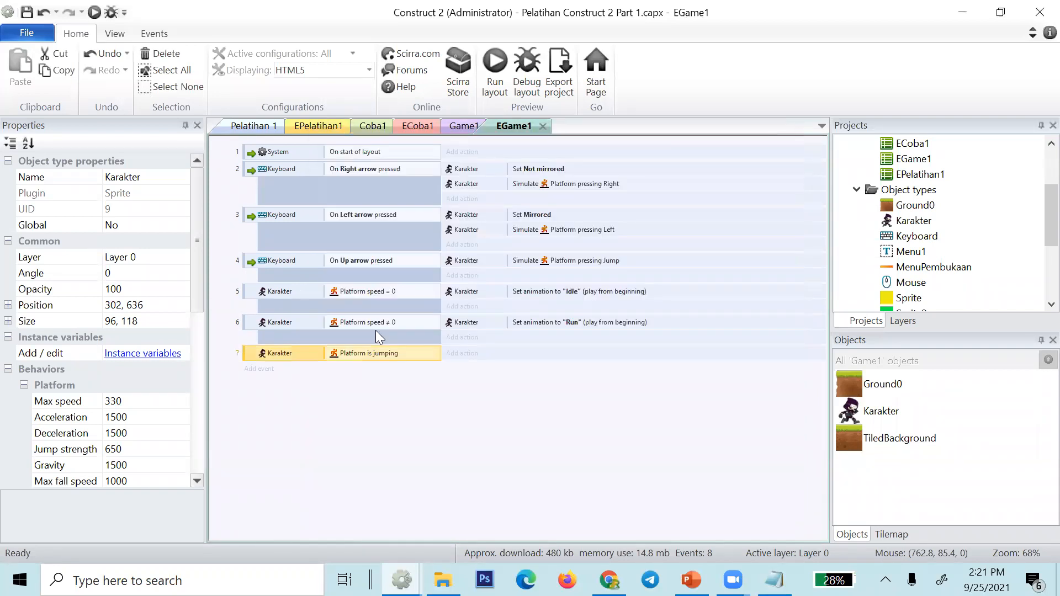
- Copy the "Run" Set animation action into the Platform is jumping event and change its animation to "Jump"
left_click(475, 353)
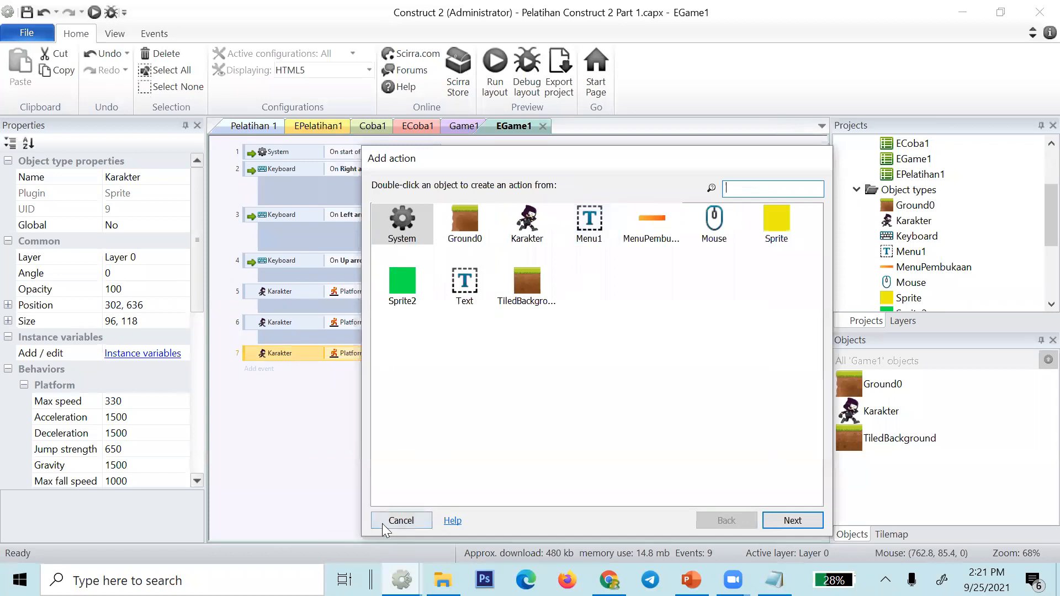
left_click(364, 503)
left_click(471, 323)
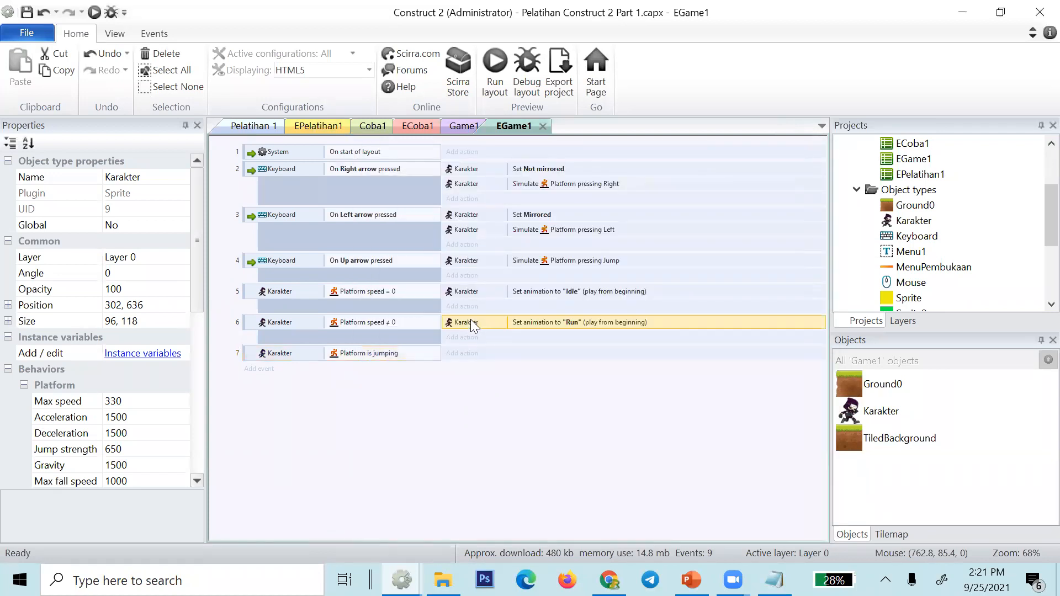
key("ctrl+c")
left_click(426, 355)
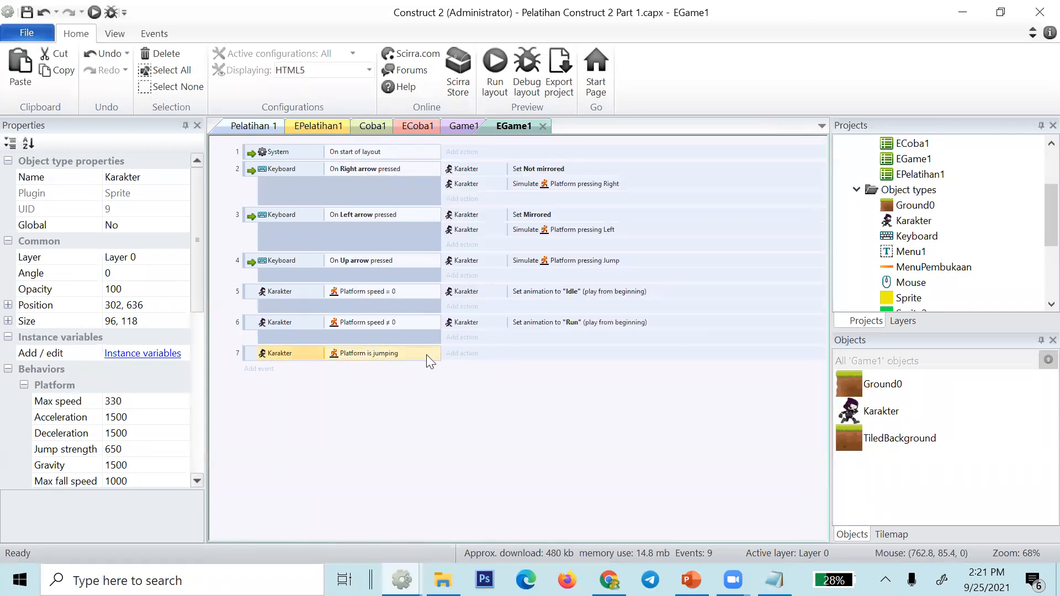
key("ctrl+v")
double_click(583, 354)
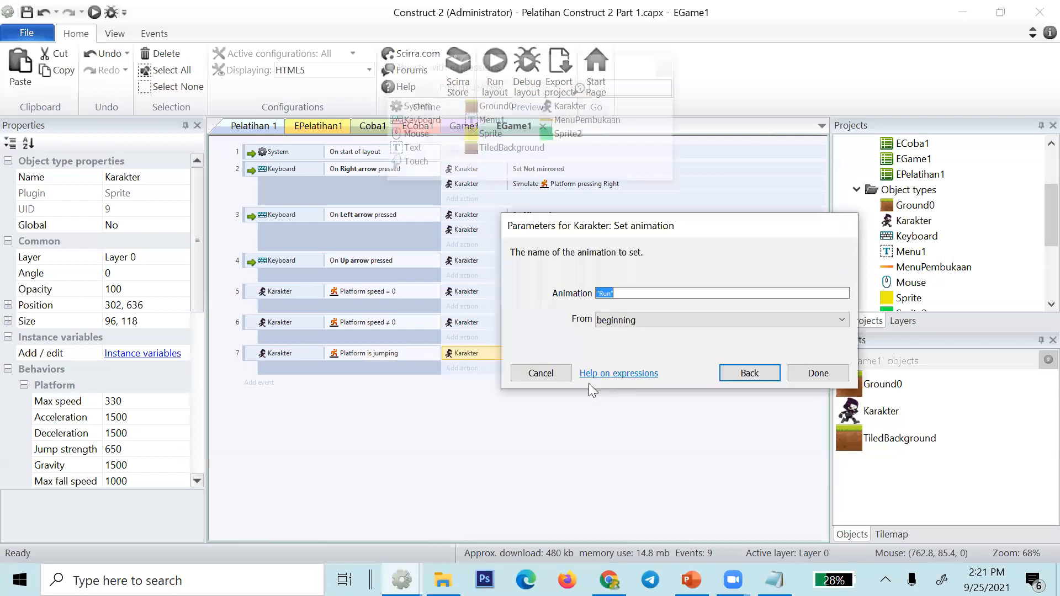
type("\"")
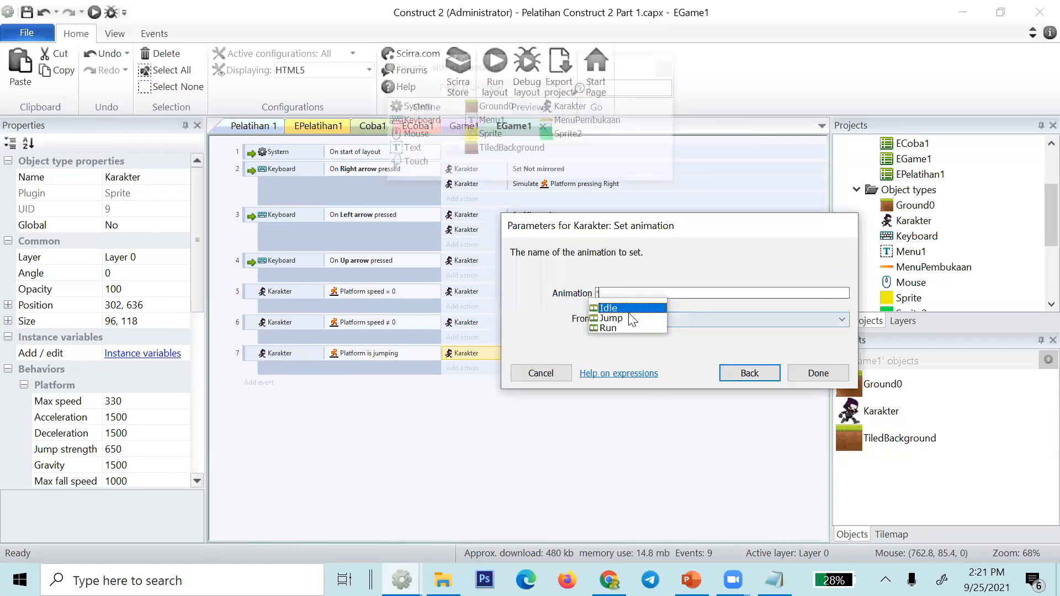
double_click(606, 319)
left_click(804, 375)
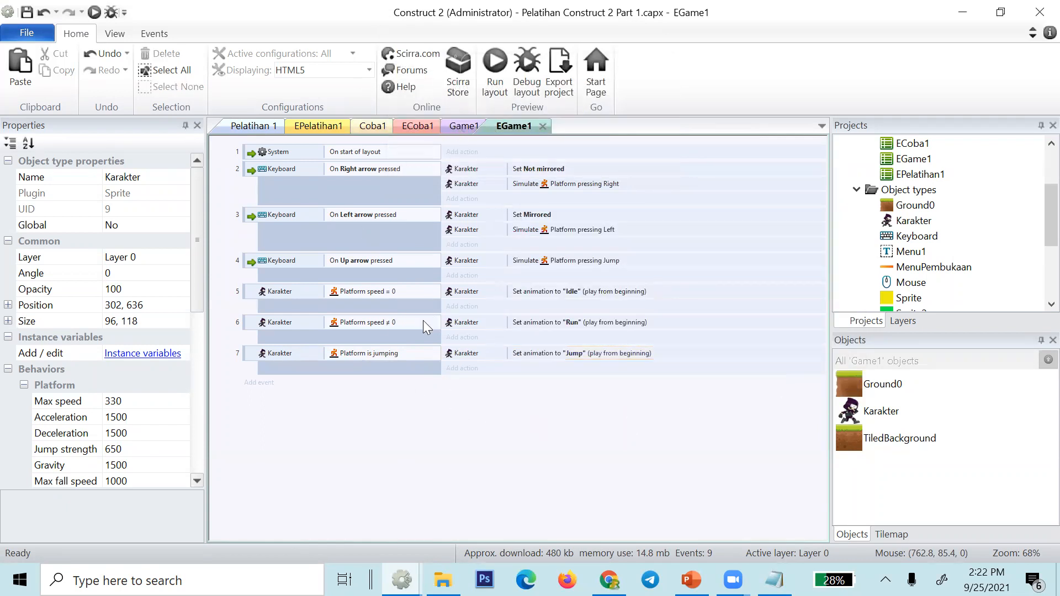
- Preview the layout, dismiss the script error, test the ninja running left and right and jumping, and close the preview
key("F5")
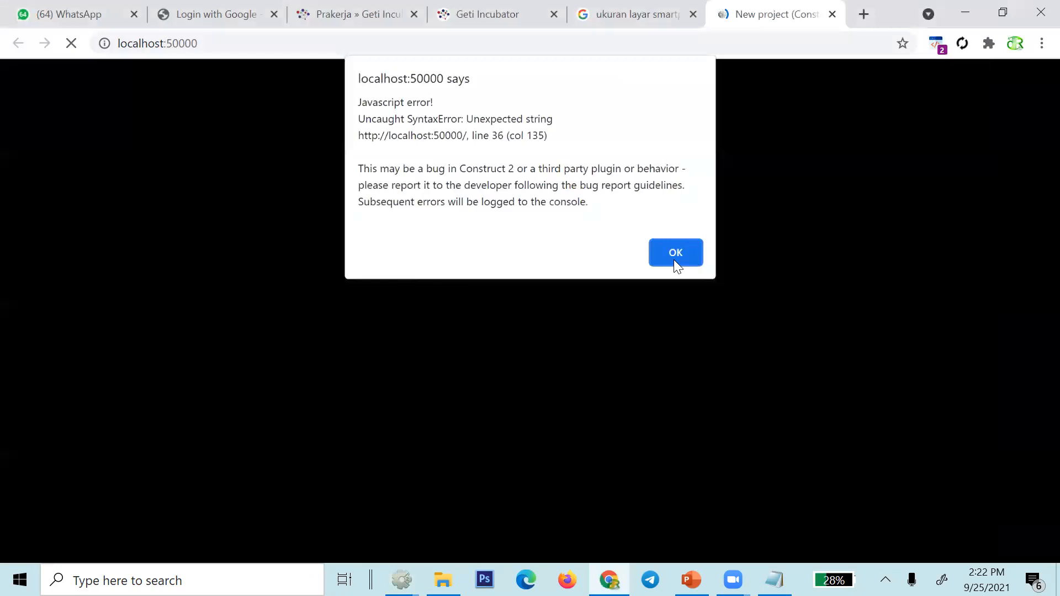
left_click(674, 260)
key("Left")
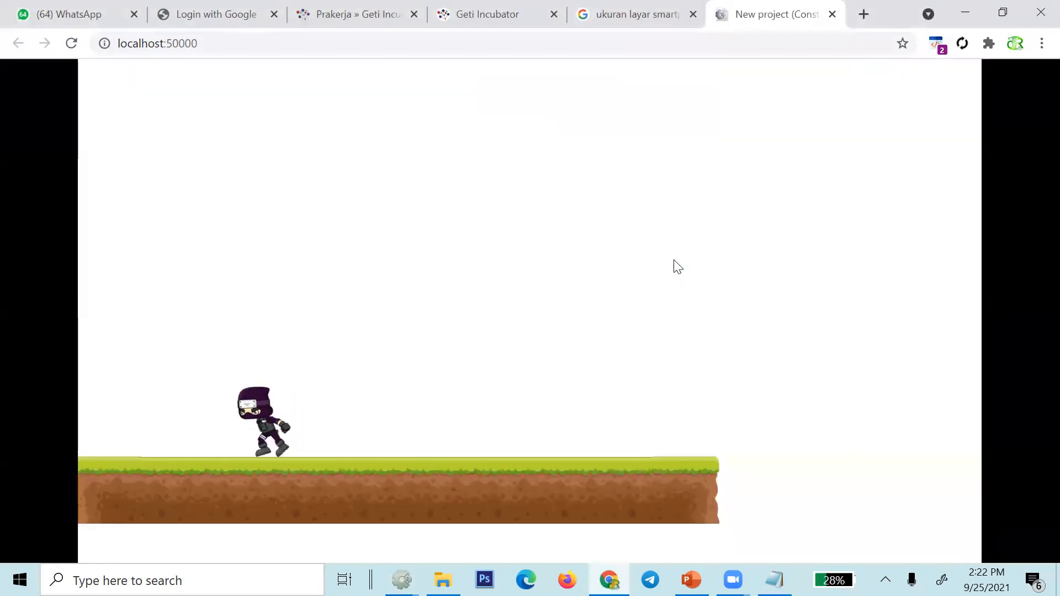
key("Right")
key("Left")
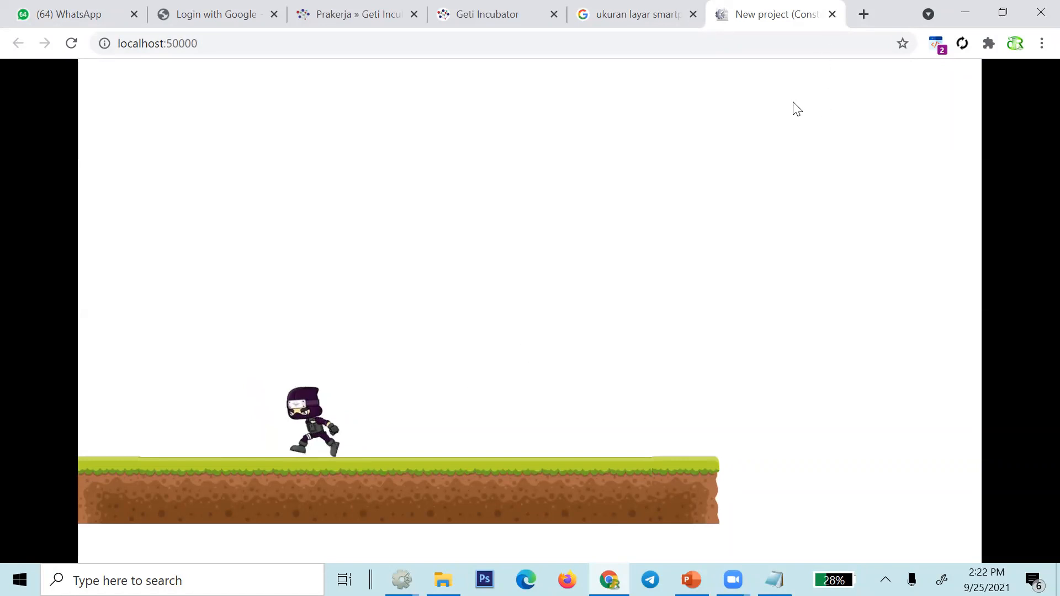
key("Right")
key("Up")
key("Up")
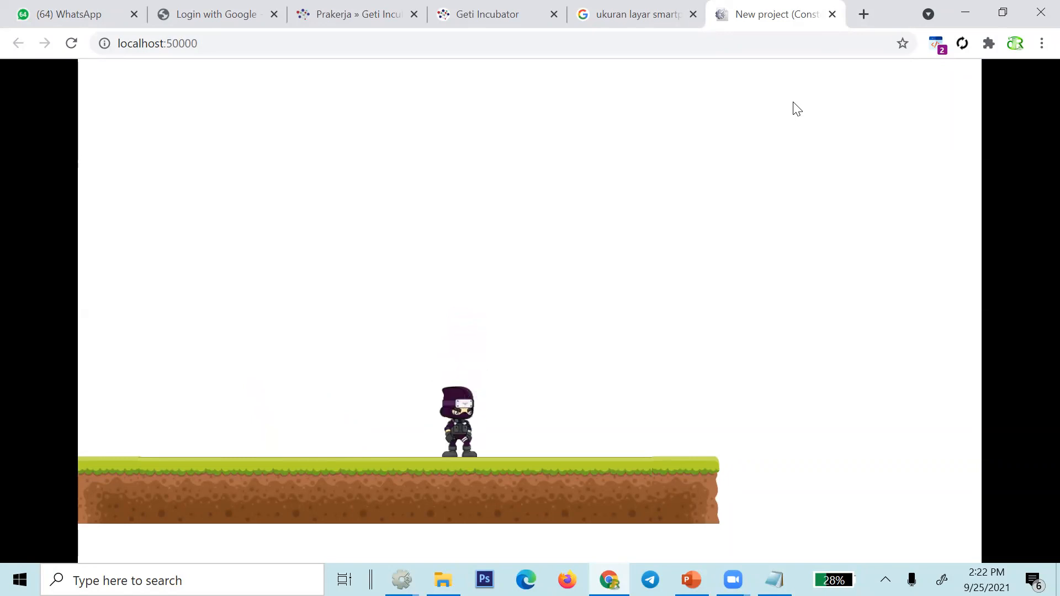
left_click(829, 17)
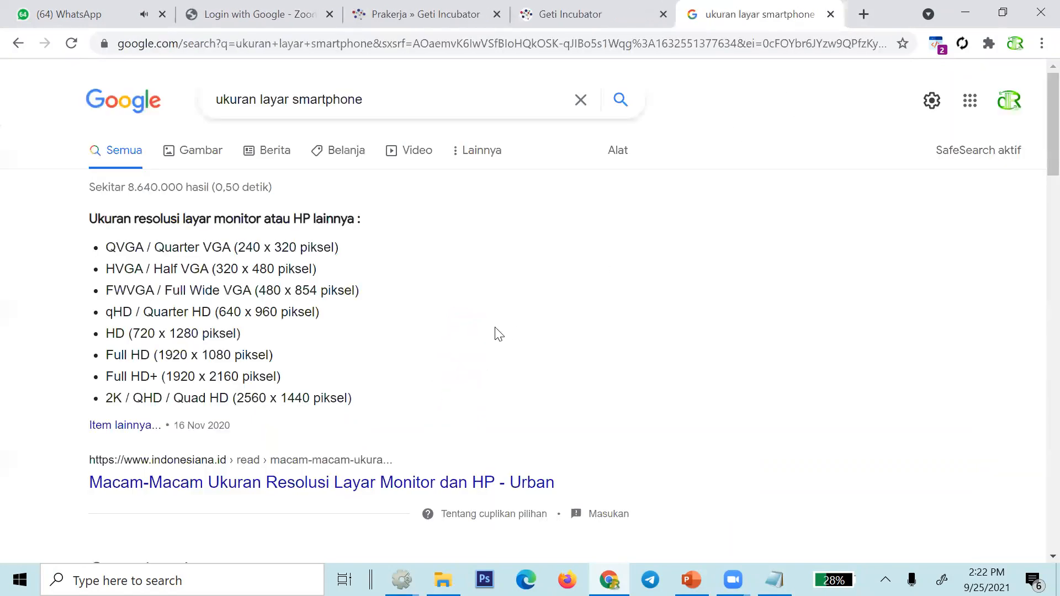
- Switch back to Construct 2 and set the speed of the Karakter sprite's Jump animation to 10
key("alt+Tab")
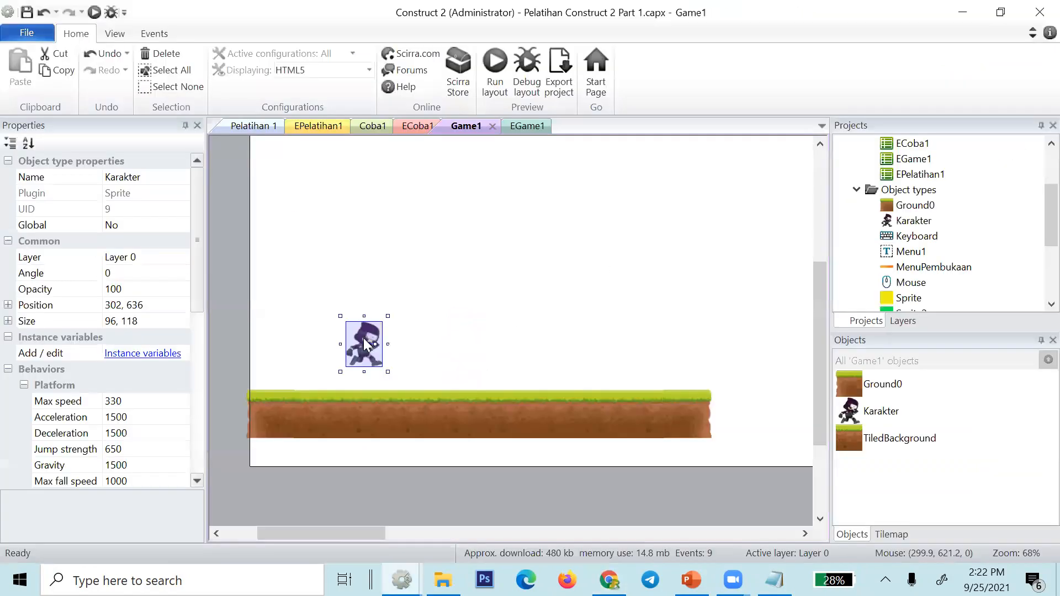
double_click(363, 339)
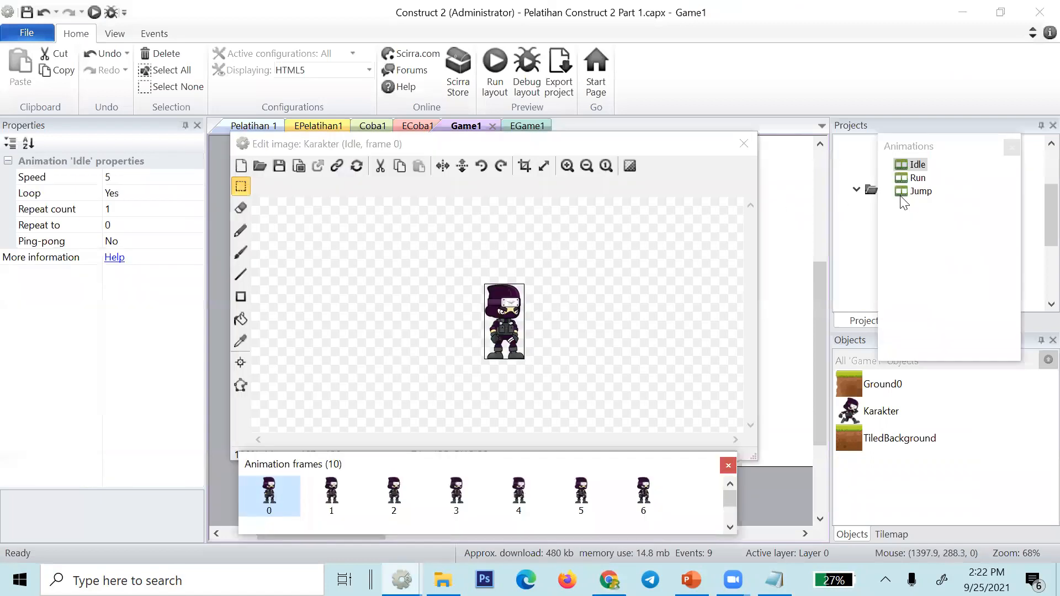
left_click(901, 194)
left_click(156, 178)
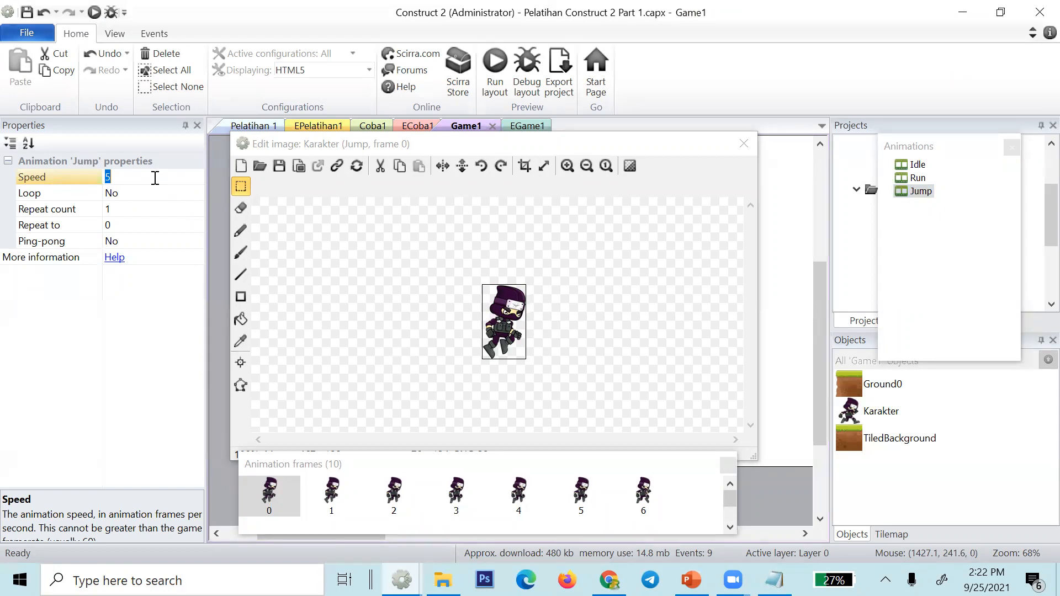
type("10")
key("Return")
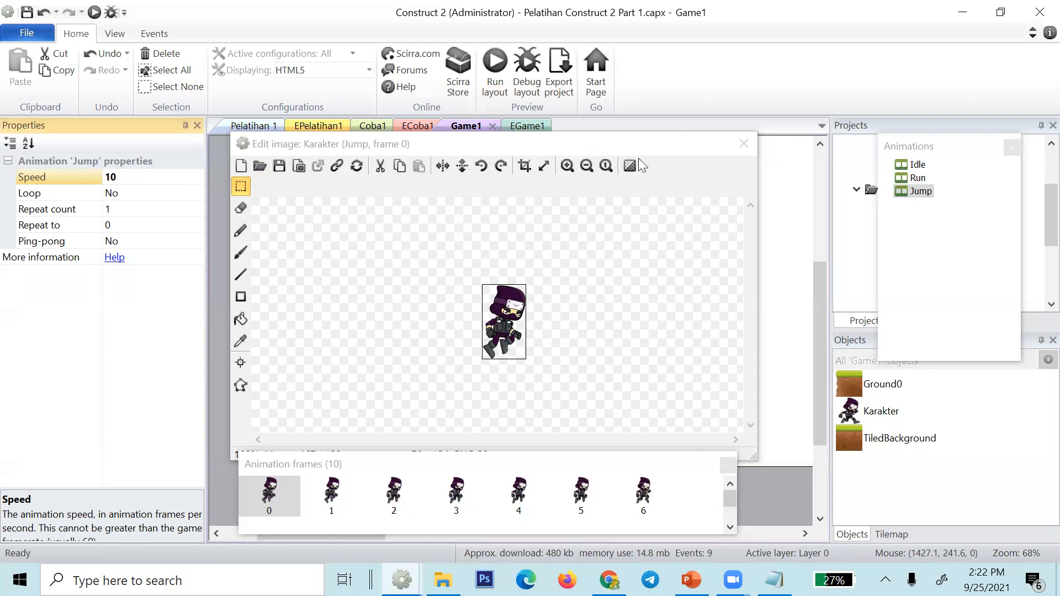
left_click(743, 144)
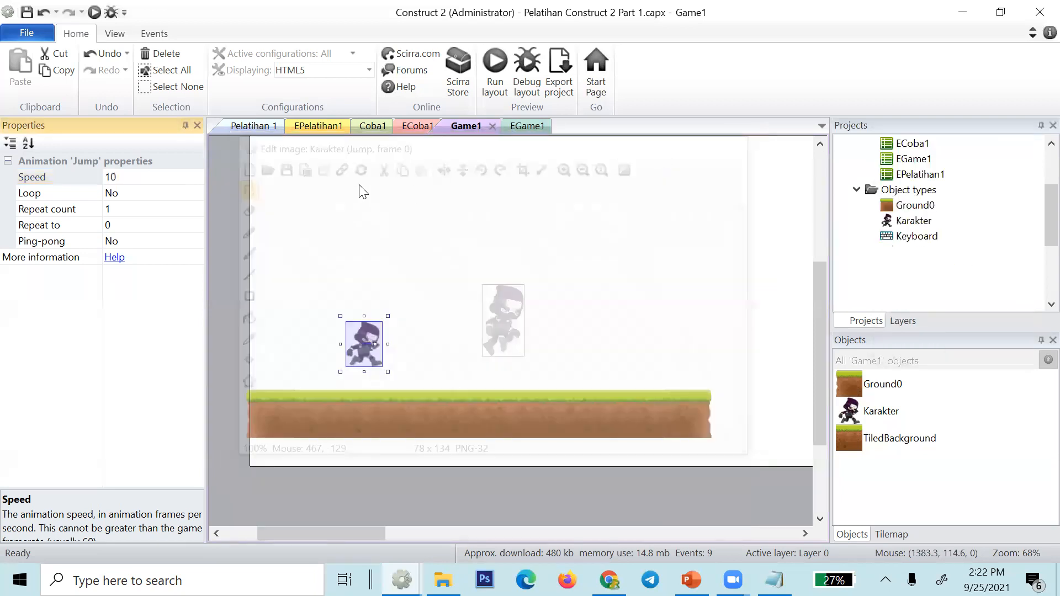
- Preview the layout, test the ninja running right and jumping several times, and close the preview
left_click(487, 76)
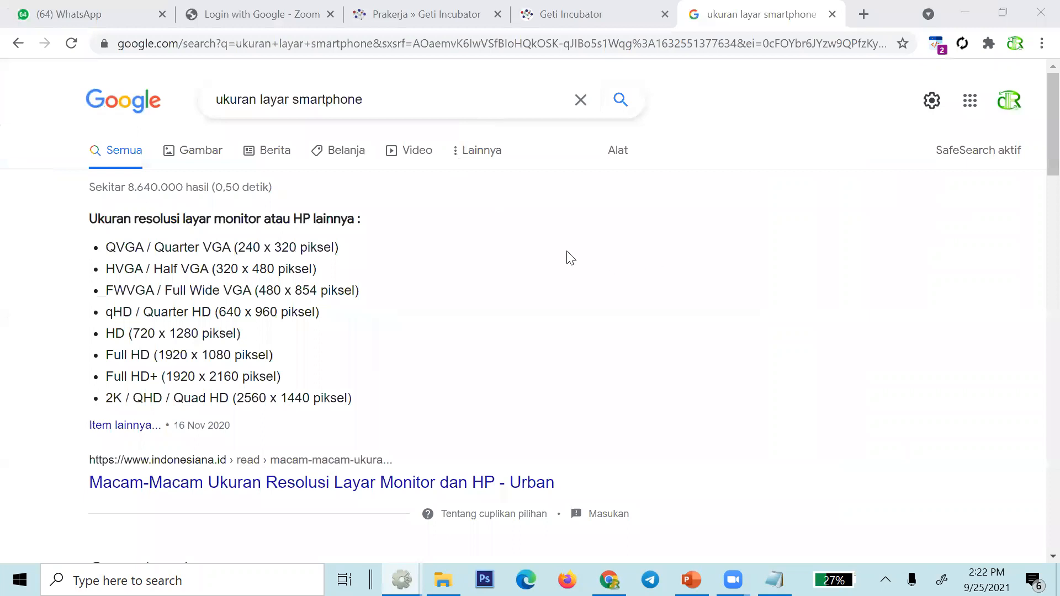
key("Right")
key("Up")
key("Up")
key("Up")
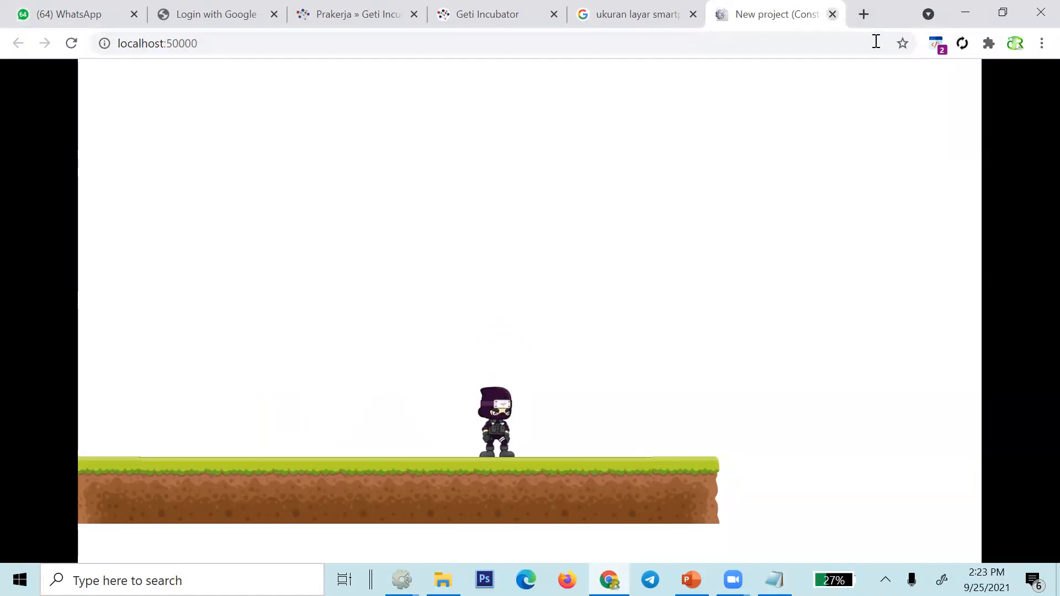
key("ctrl+w")
key("alt+Tab")
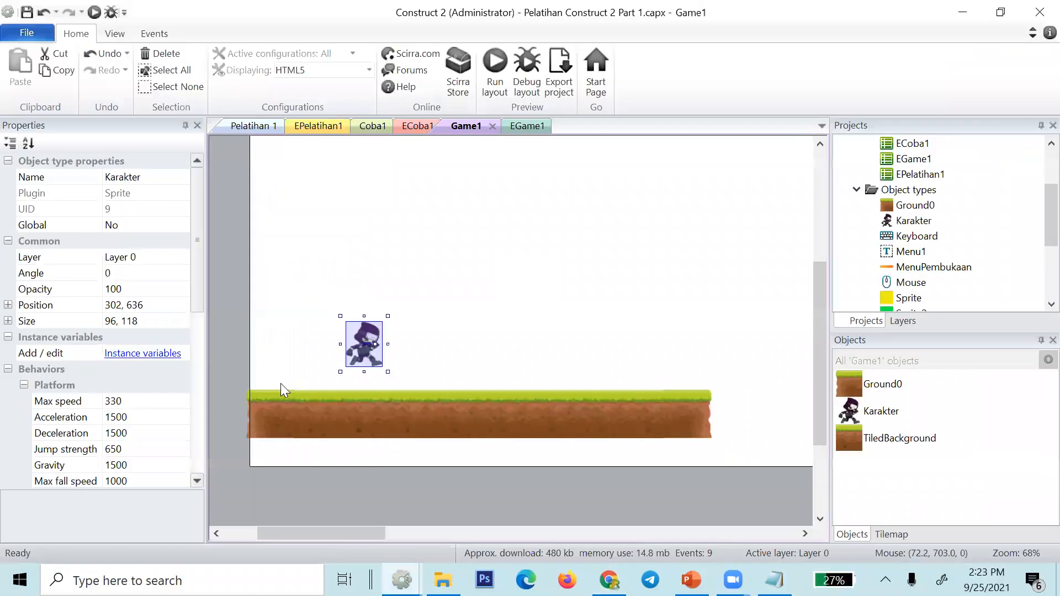
- Examine frames 0 to 9 of the Karakter sprite's Jump animation one by one, and close the image editor
double_click(361, 338)
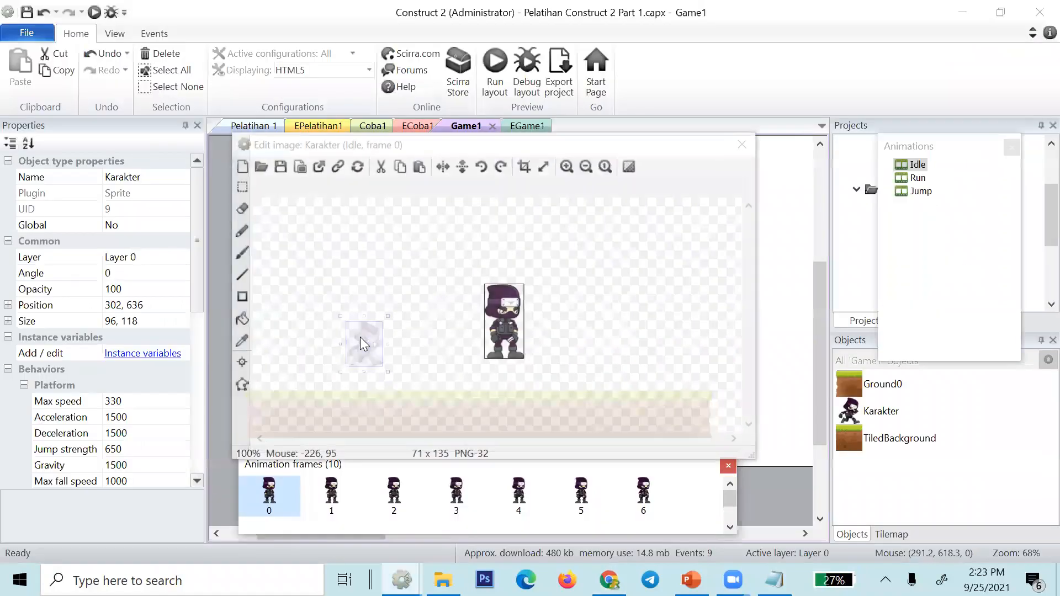
left_click(921, 191)
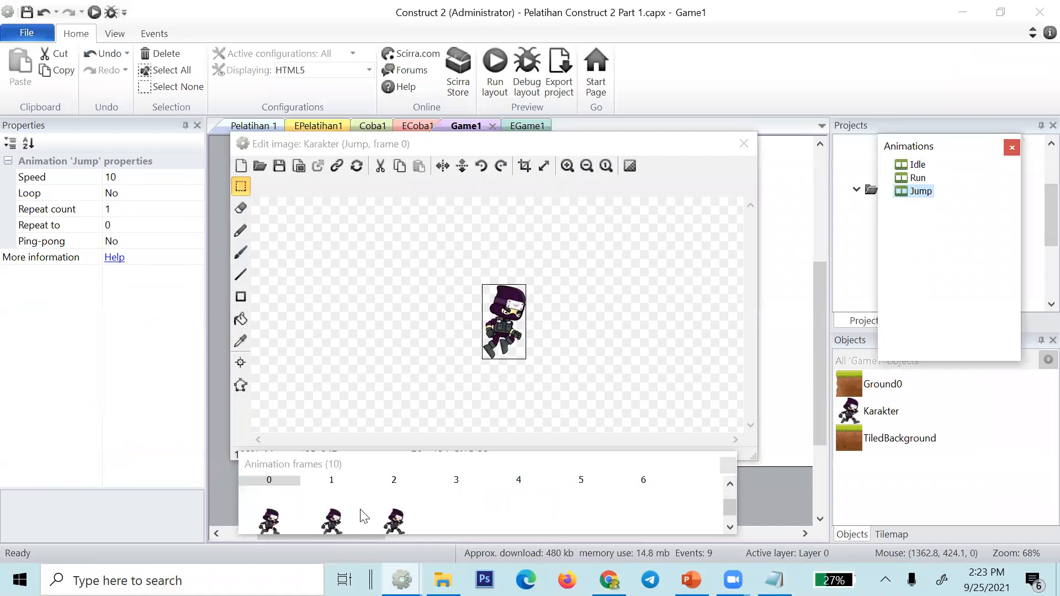
left_click(335, 494)
left_click(393, 493)
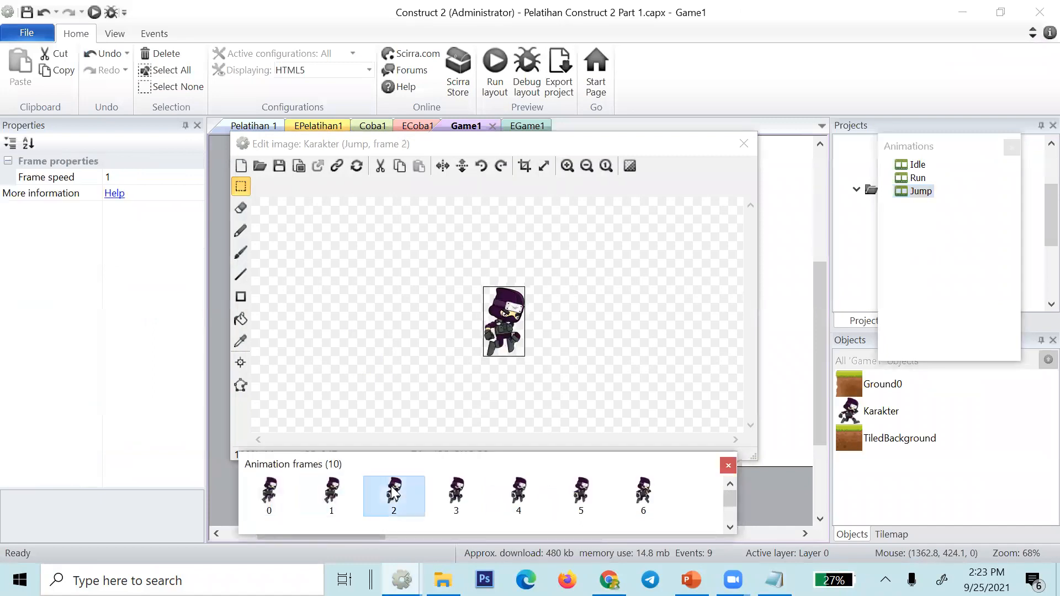
left_click(456, 491)
left_click(519, 493)
left_click(580, 493)
left_click(645, 497)
scroll(497, 497, "down", 1)
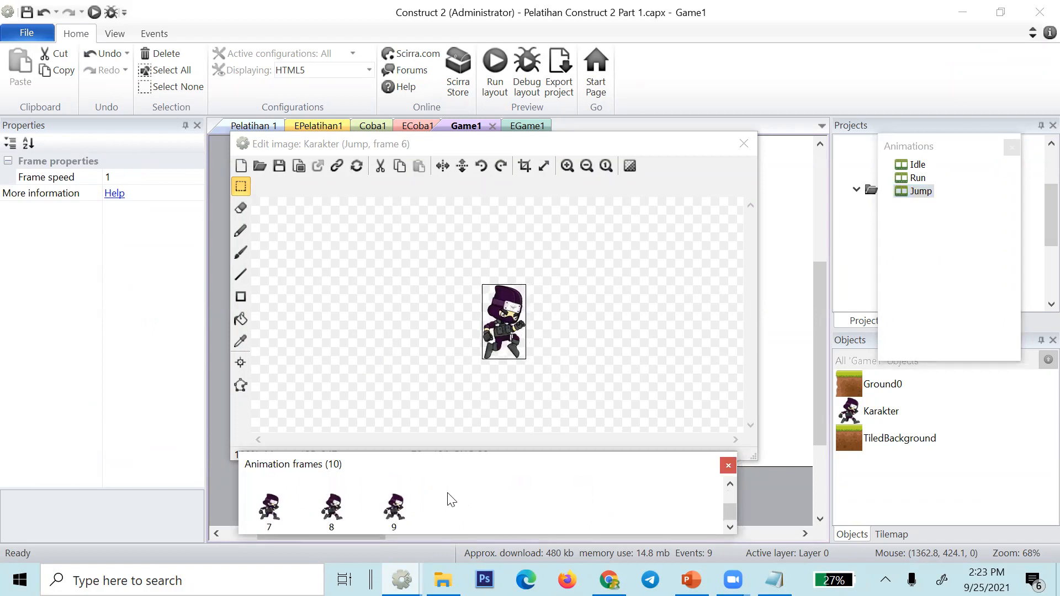
left_click(287, 523)
left_click(331, 511)
left_click(393, 511)
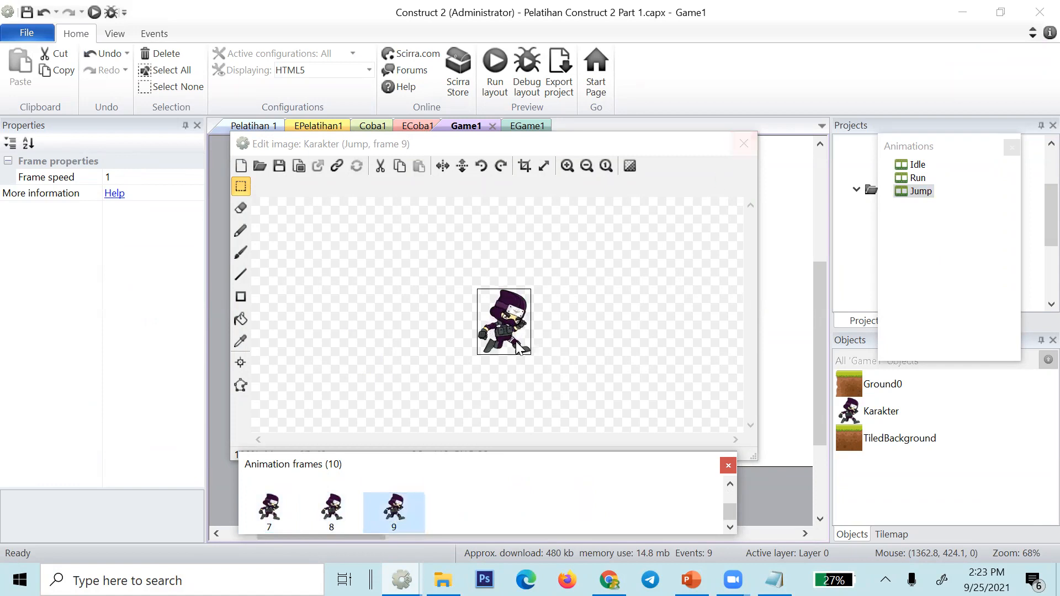
left_click(336, 513)
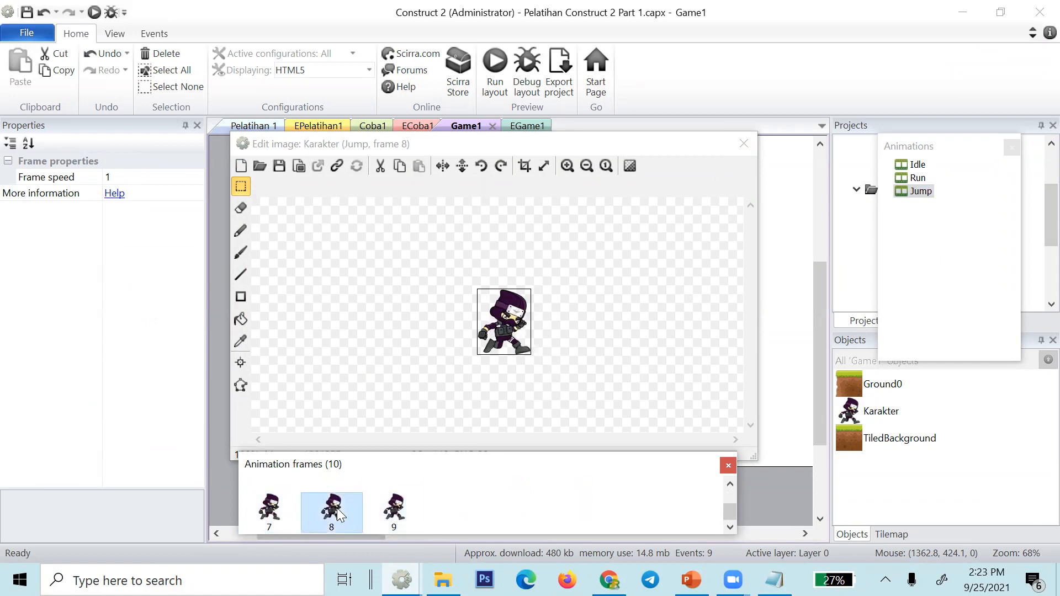
left_click(270, 510)
left_click(394, 511)
left_click(743, 144)
- Compare the EGame1 events with the Player Movement5 and Player Control5 groups in the Ninja Aljabar Edu project's eGamelev1 sheet
key("alt+Tab")
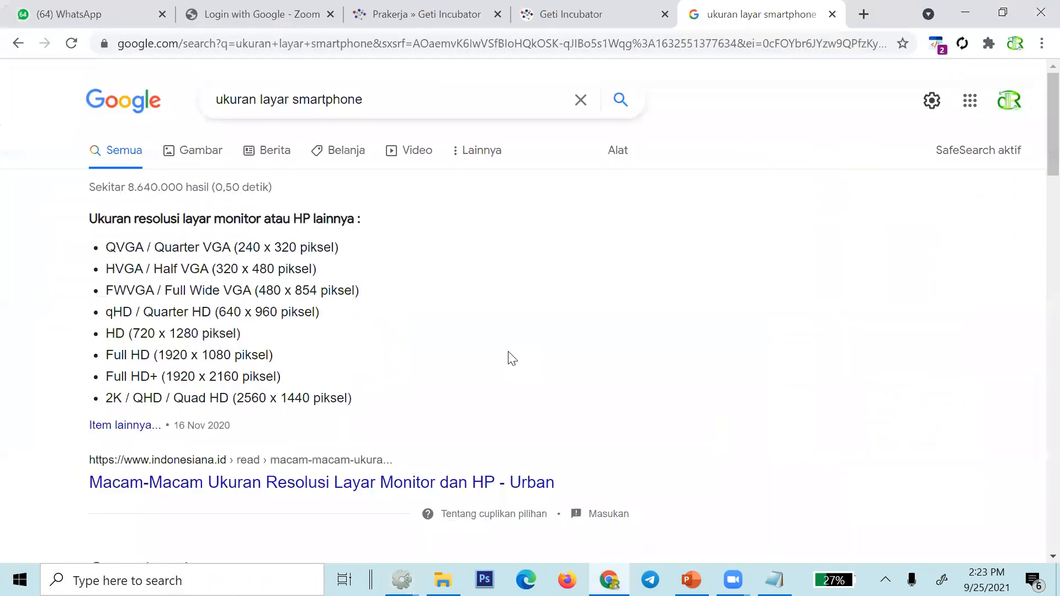
key("alt+Tab")
left_click(527, 128)
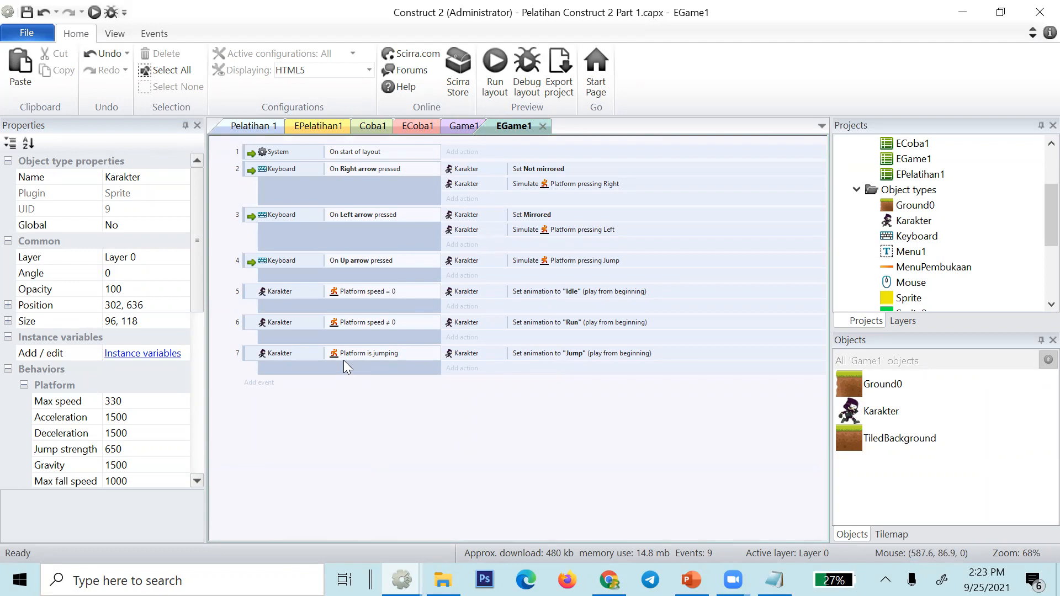
key("alt+Tab")
key("alt+Tab")
key("alt+Tab")
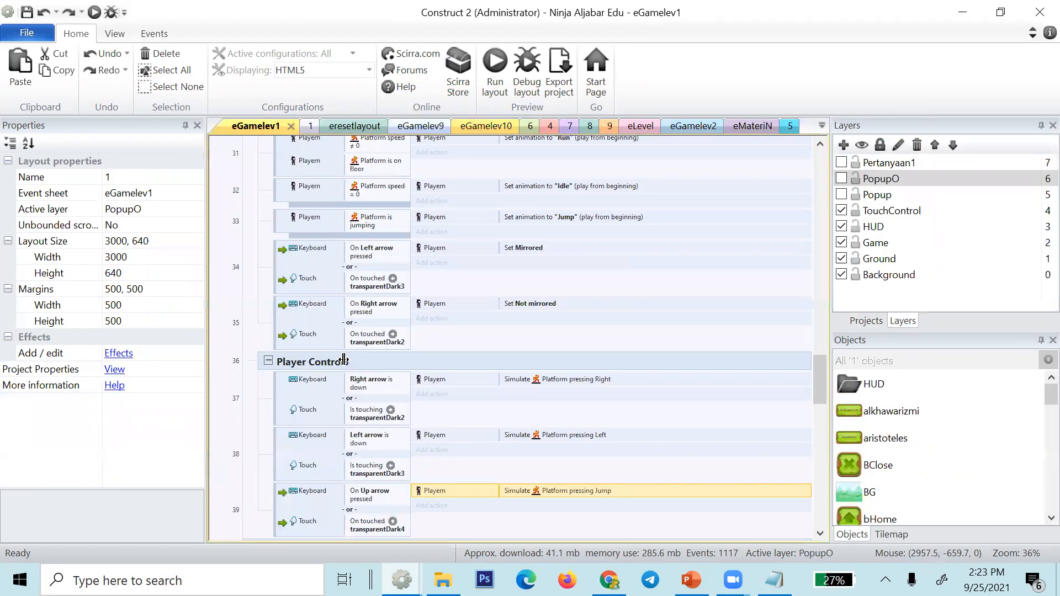
scroll(343, 359, "down", 1)
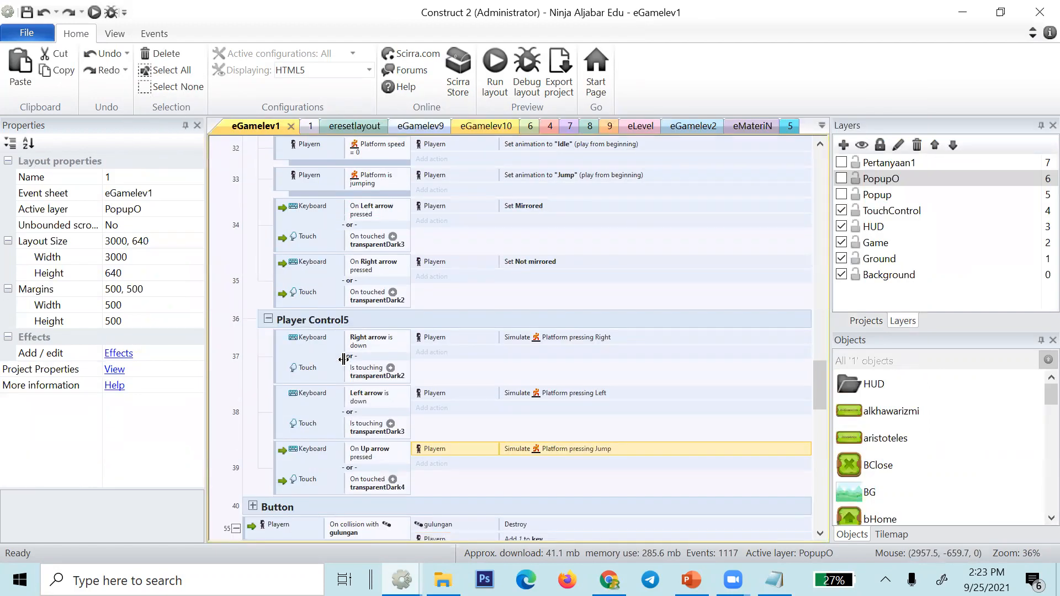
scroll(343, 359, "up", 2)
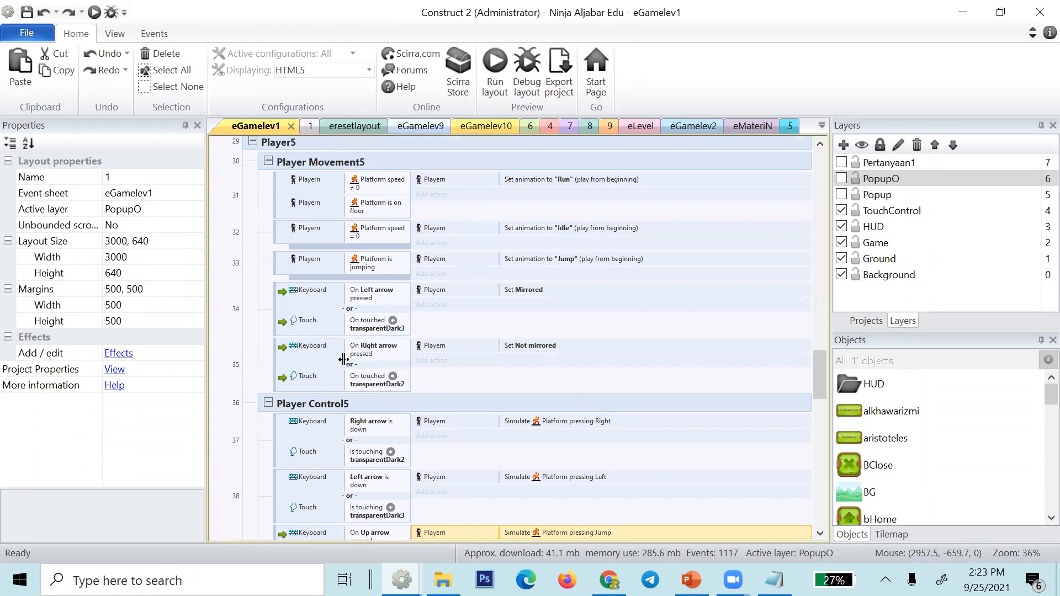
scroll(344, 359, "up", 4)
scroll(344, 359, "down", 4)
scroll(343, 360, "down", 3)
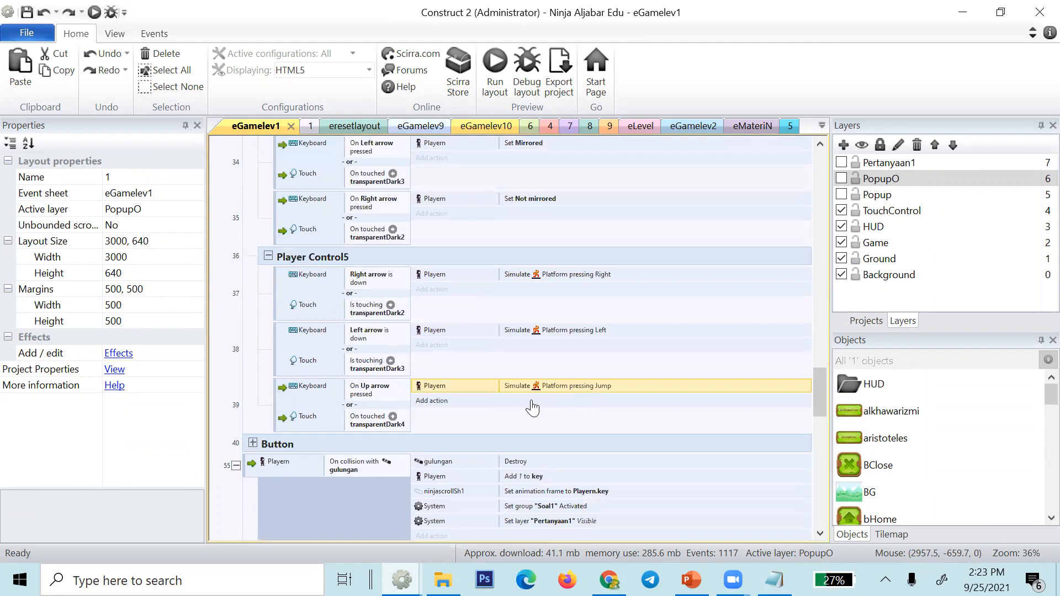
scroll(427, 379, "up", 1)
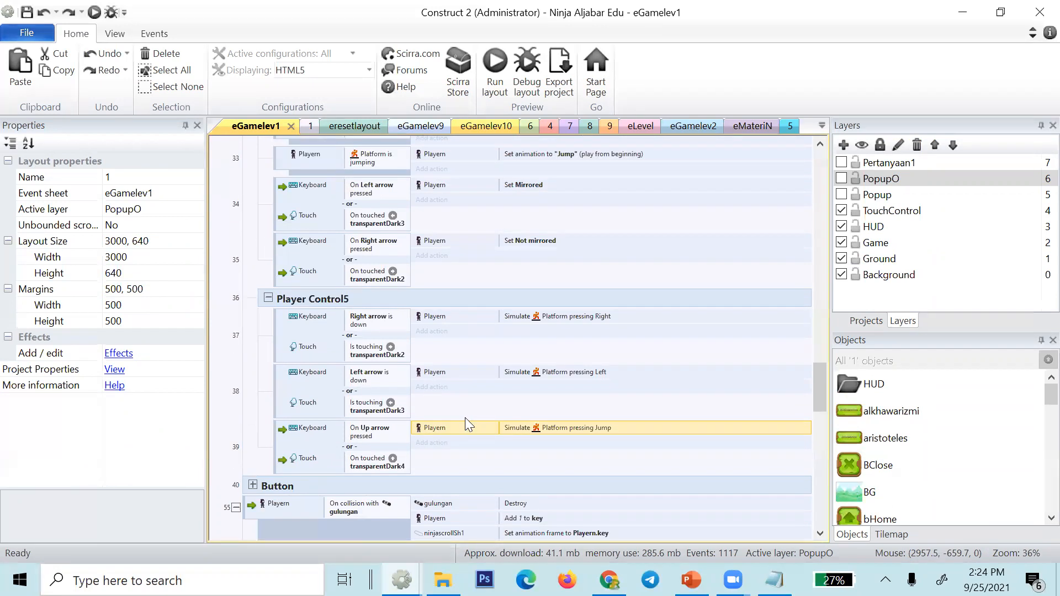
scroll(464, 419, "up", 2)
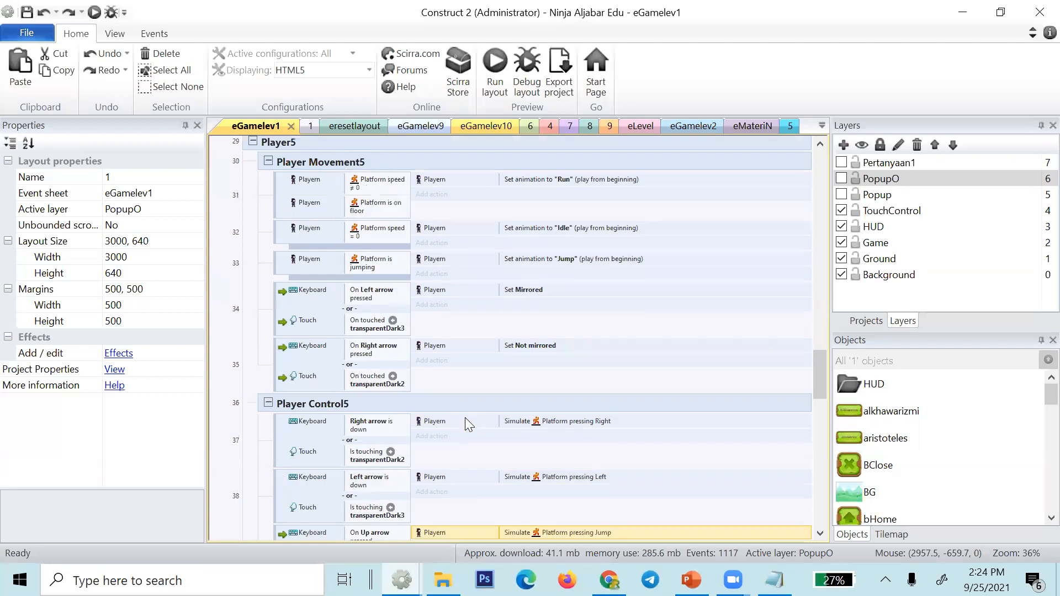
scroll(465, 424, "up", 1)
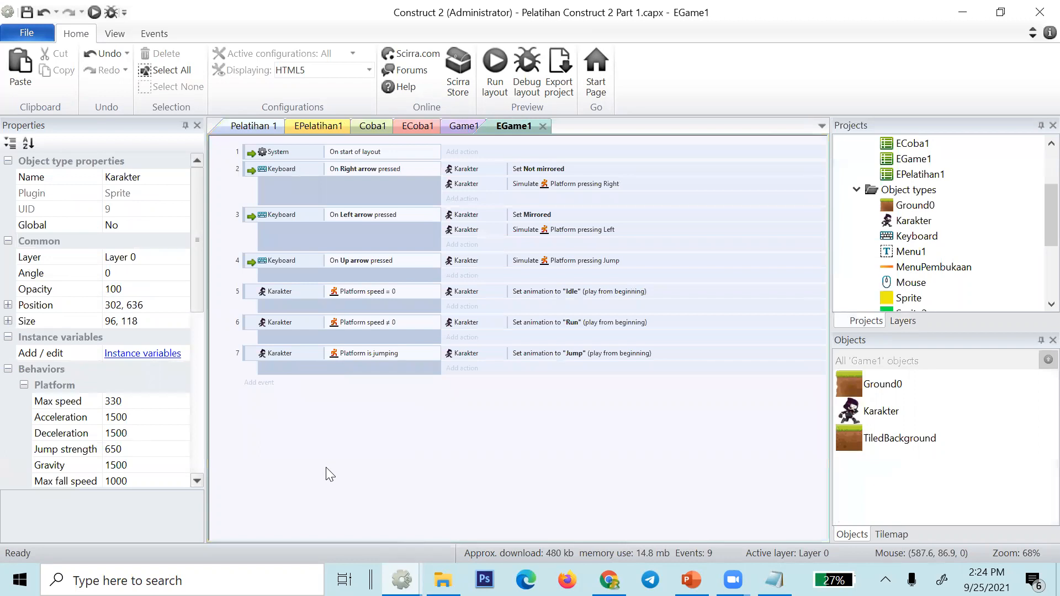
- Set the "Jump" Set animation action in the Platform is jumping event to play from the current frame
double_click(579, 356)
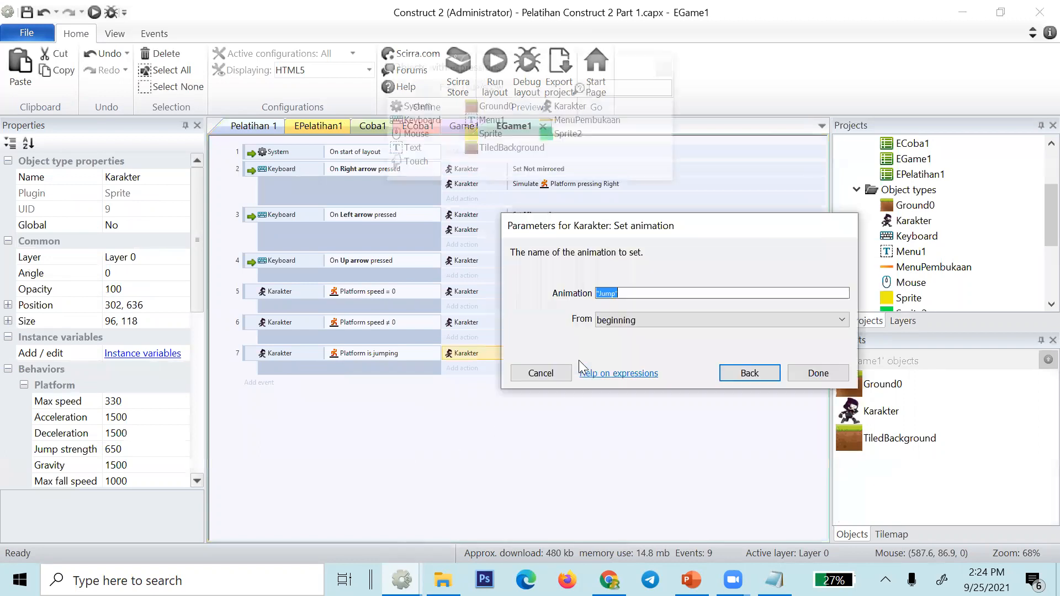
left_click(657, 319)
left_click(657, 330)
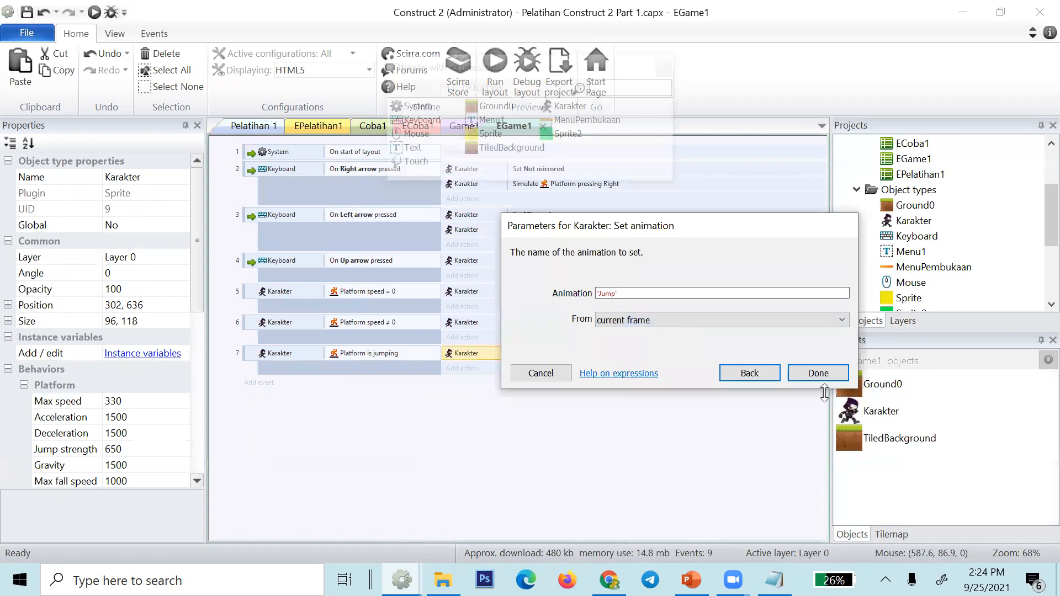
left_click(819, 374)
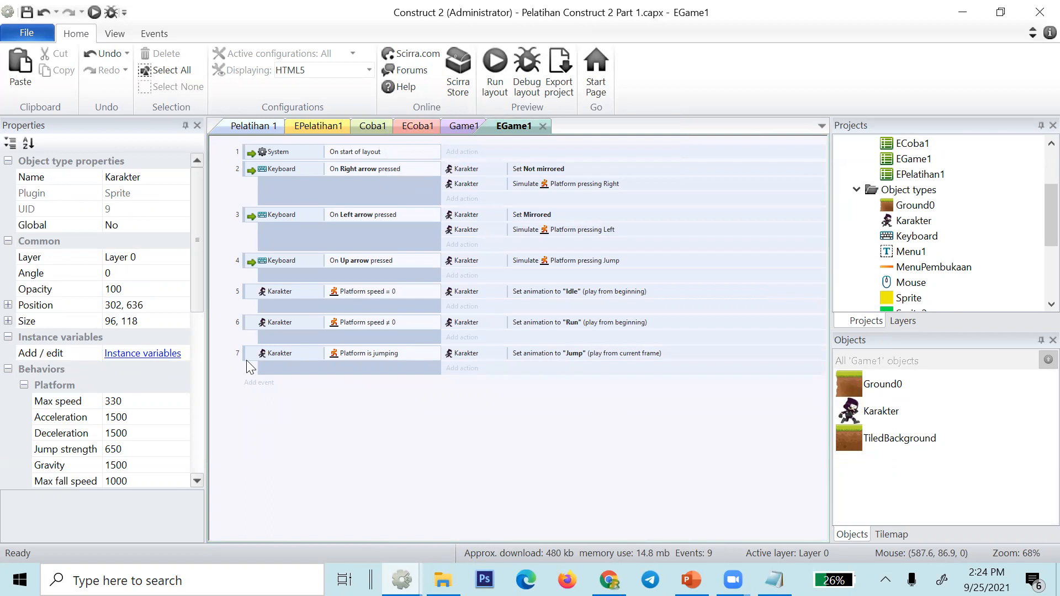
- Check EGame1's Platform speed conditions and animation actions against the Run, Idle and Jump events in Ninja Aljabar Edu
left_click(376, 327)
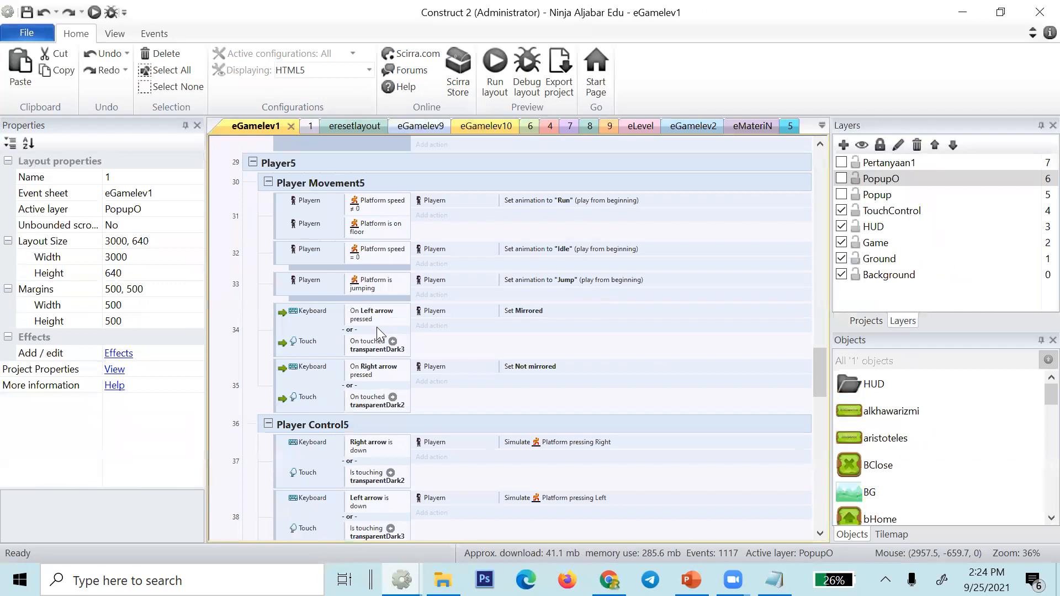
scroll(376, 328, "down", 3)
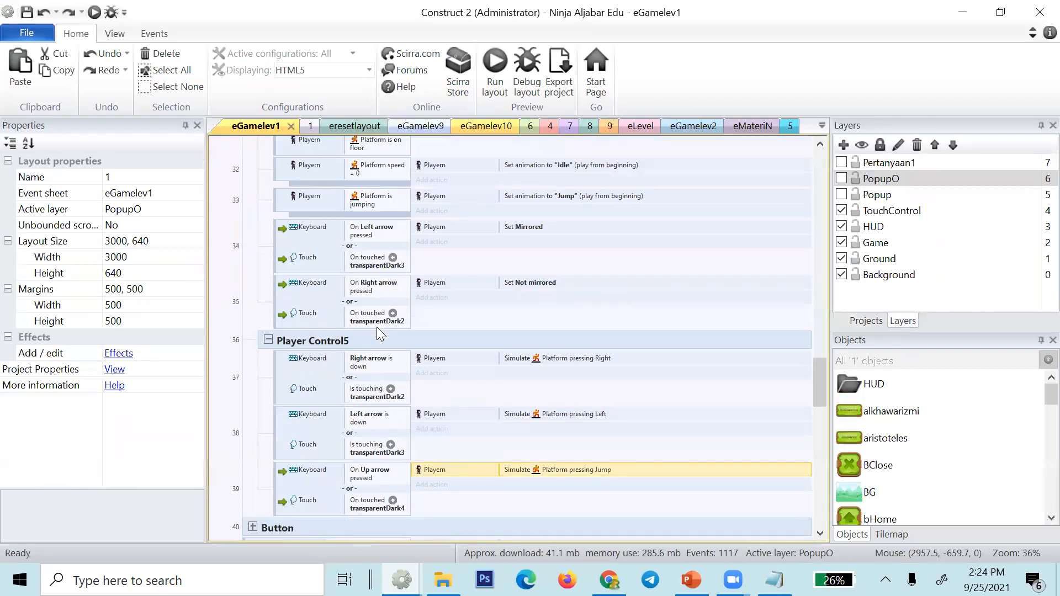
scroll(377, 327, "up", 1)
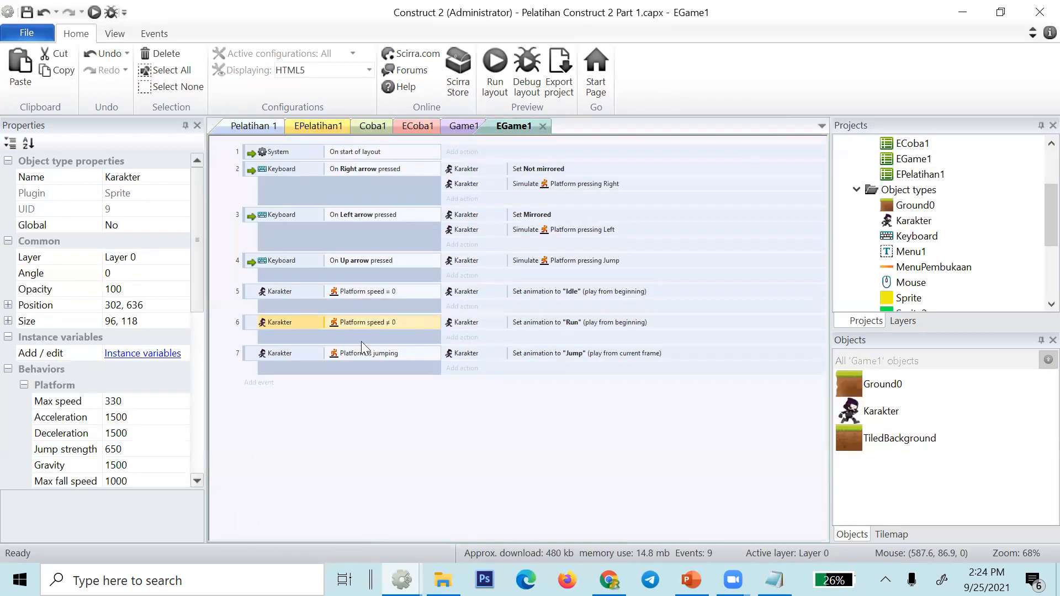
left_click(369, 431)
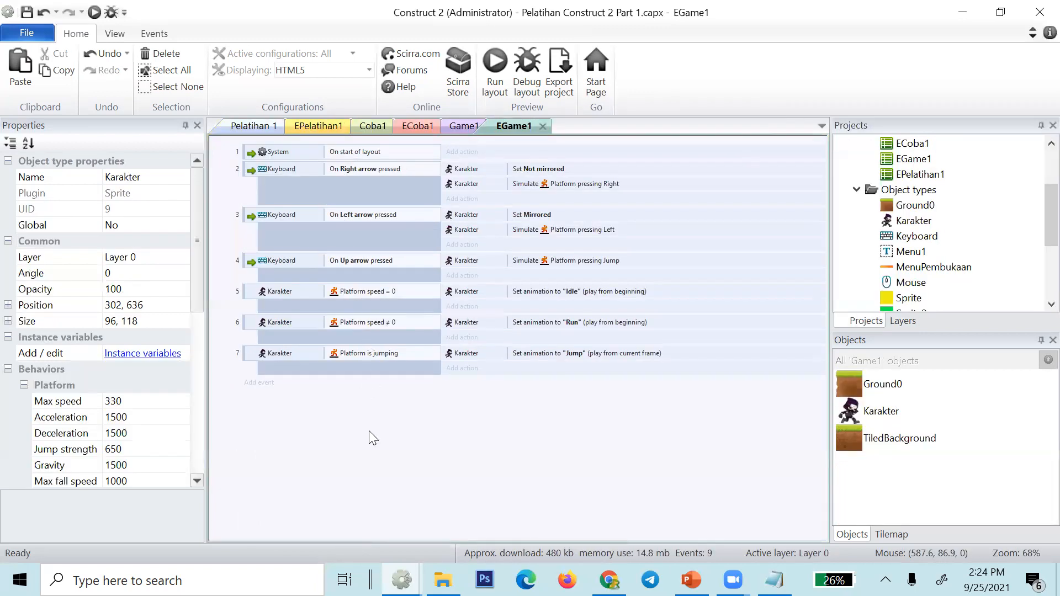
left_click(374, 302)
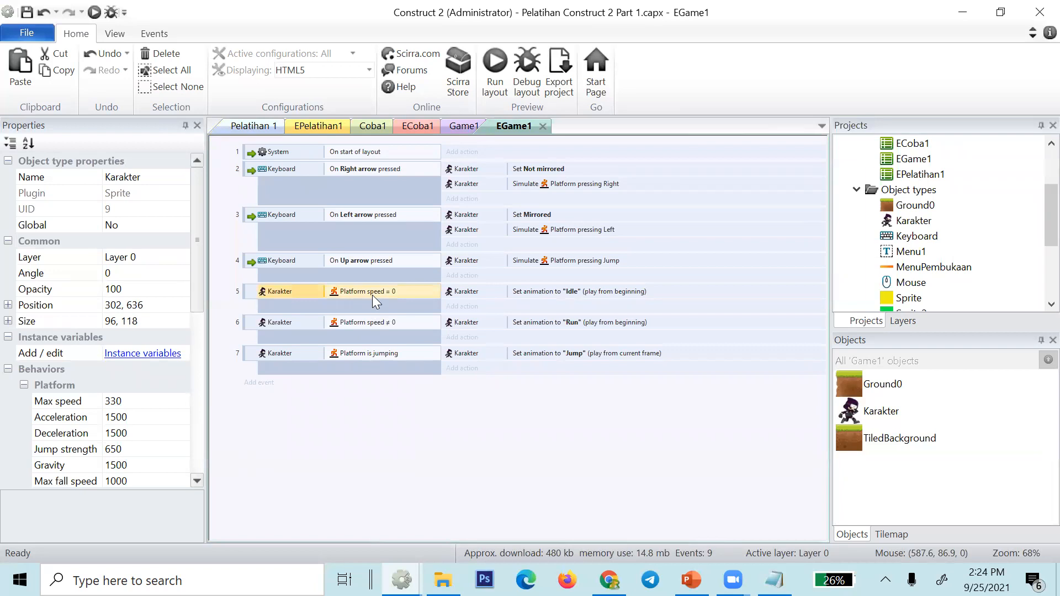
left_click(315, 329)
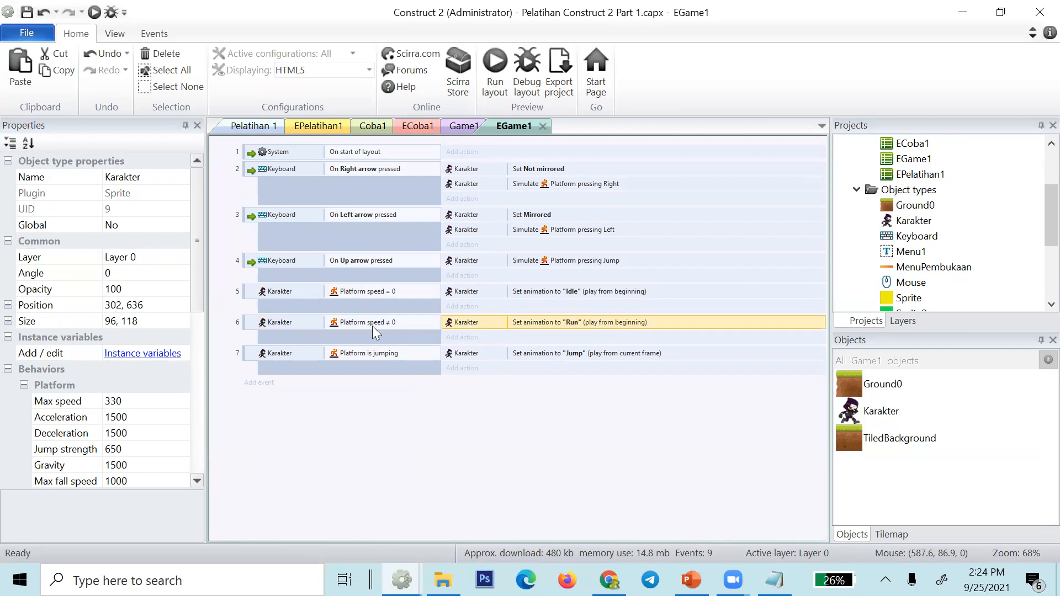
left_click(346, 425)
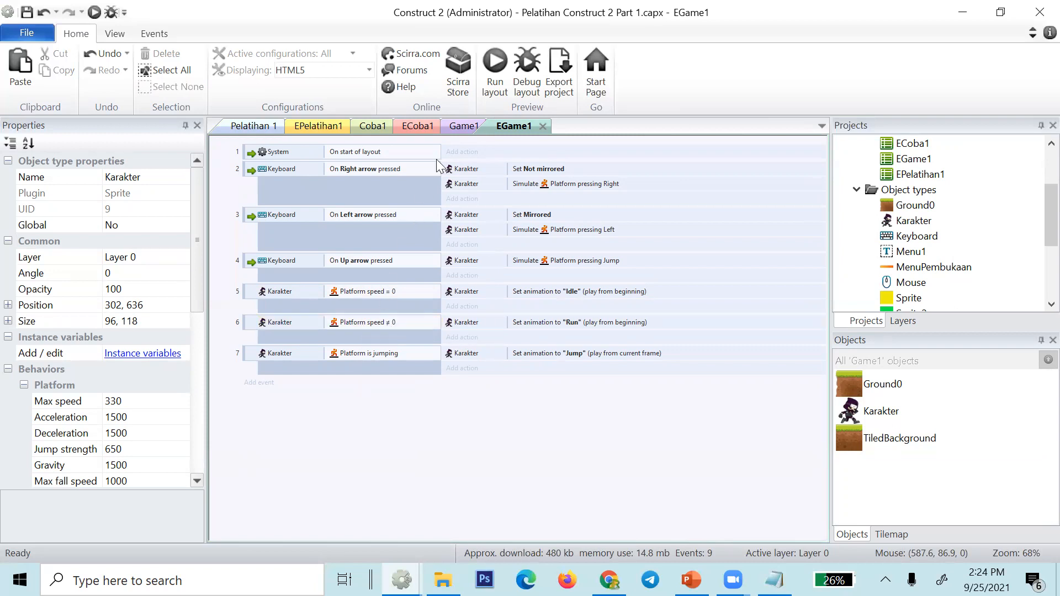
- Preview the Game1 layout, dismiss the script error, test the ninja's jump several times, and close the preview
left_click(464, 126)
left_click(486, 88)
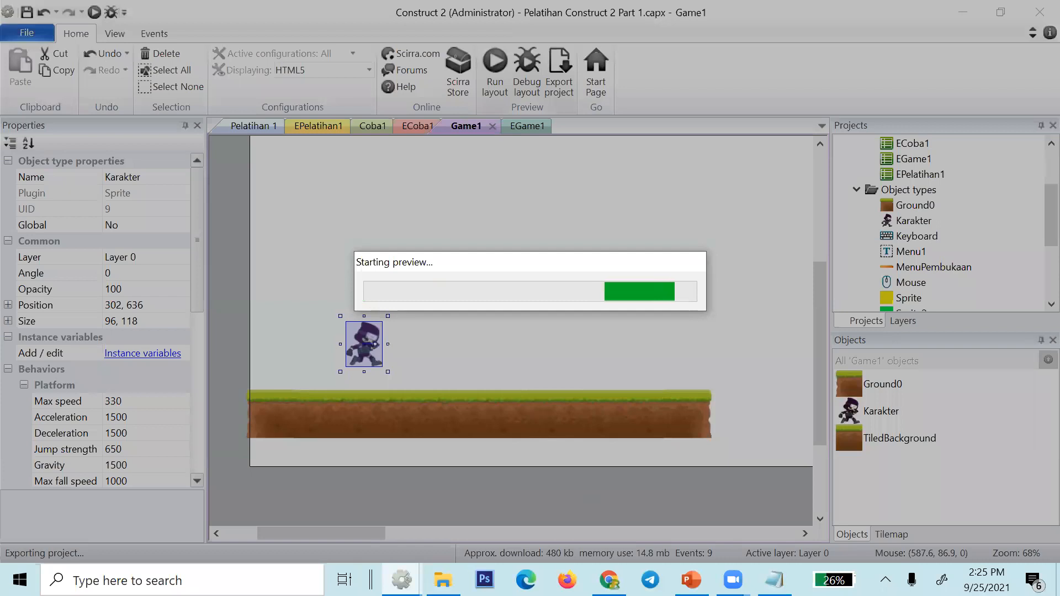
mouse_move(732, 579)
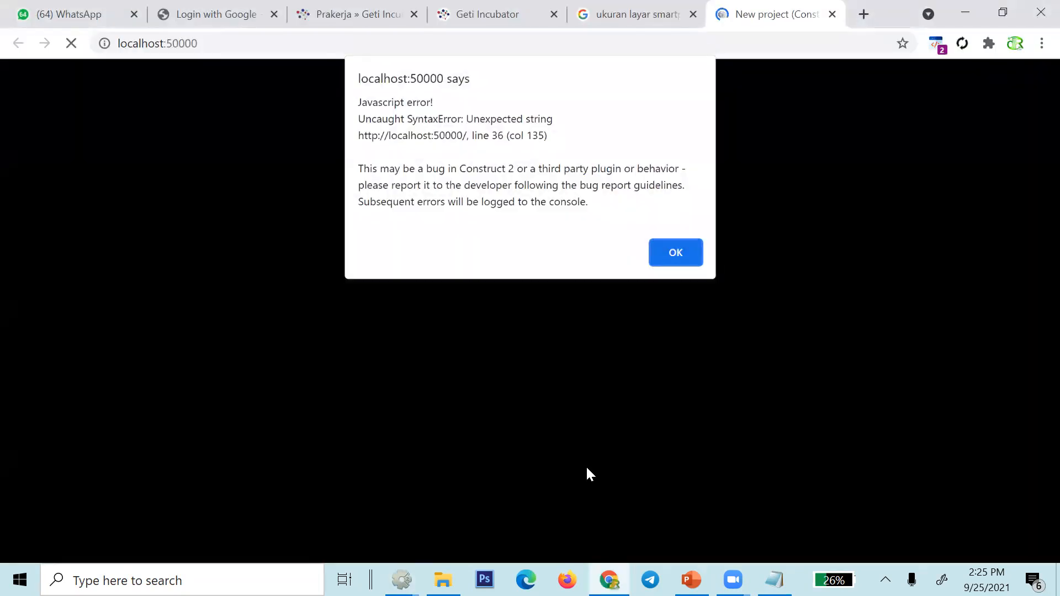
left_click(692, 254)
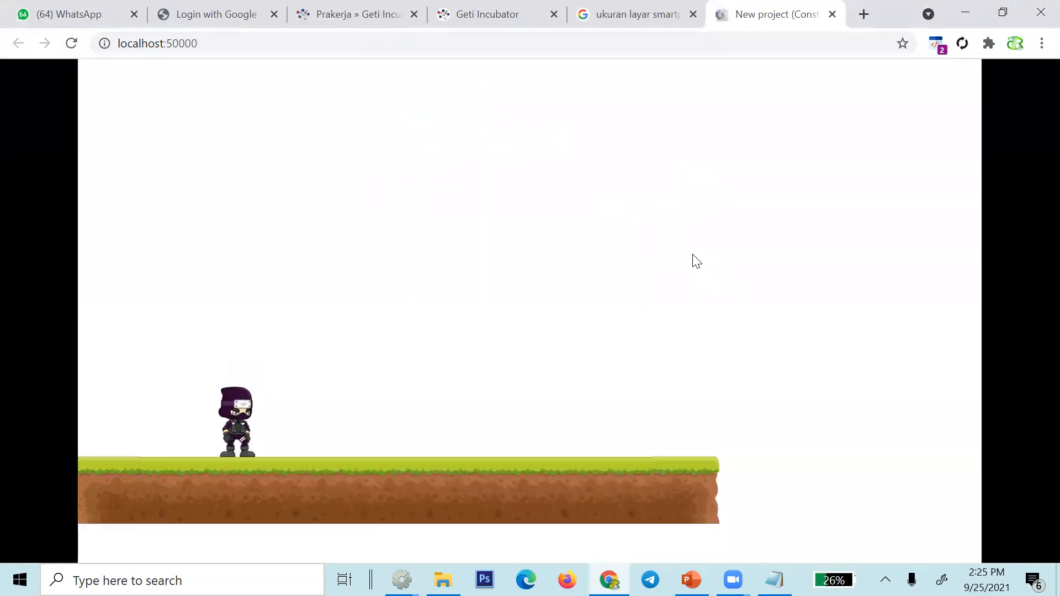
key("Up")
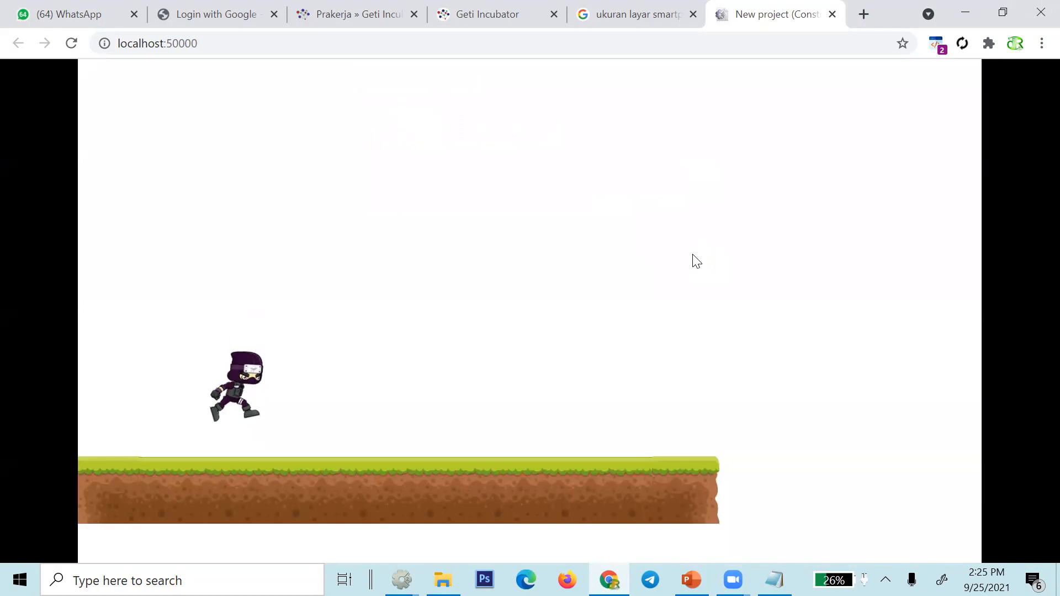
key("Up")
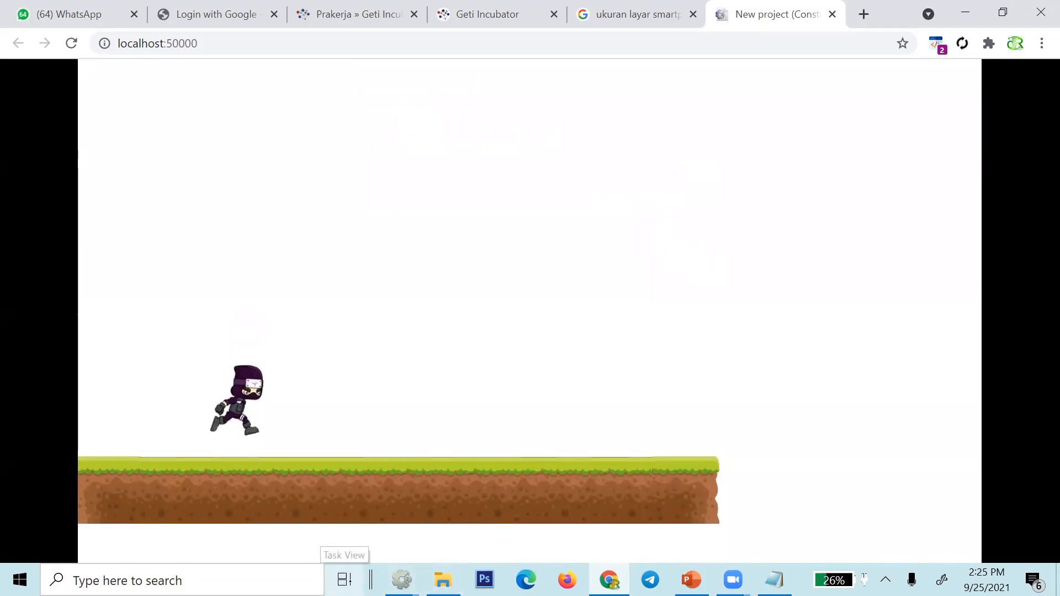
key("Up")
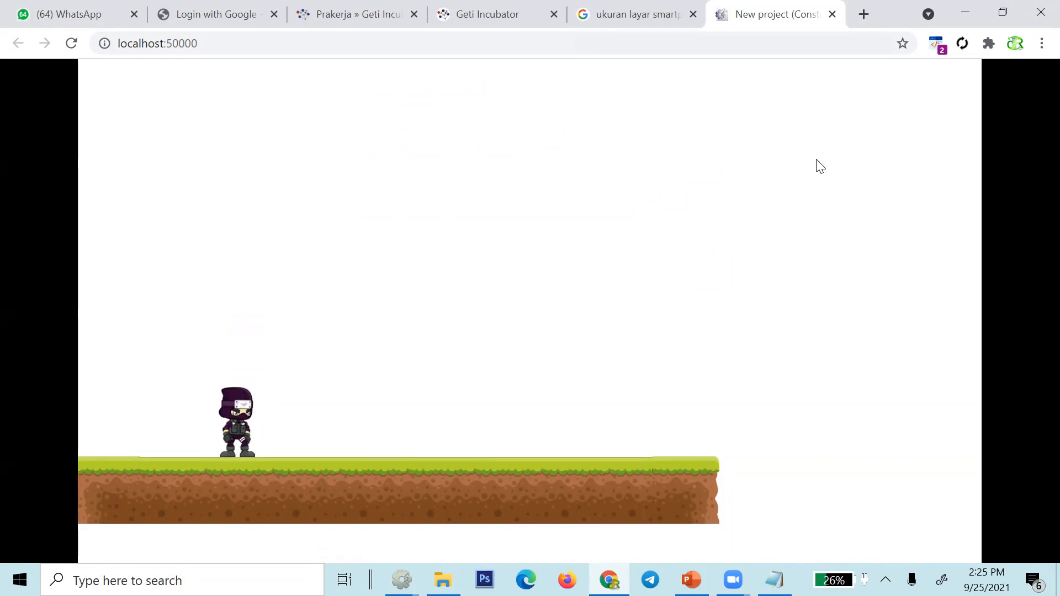
key("Up")
key("Up")
key("ctrl+shift+Tab")
left_click(832, 14)
key("alt+Tab")
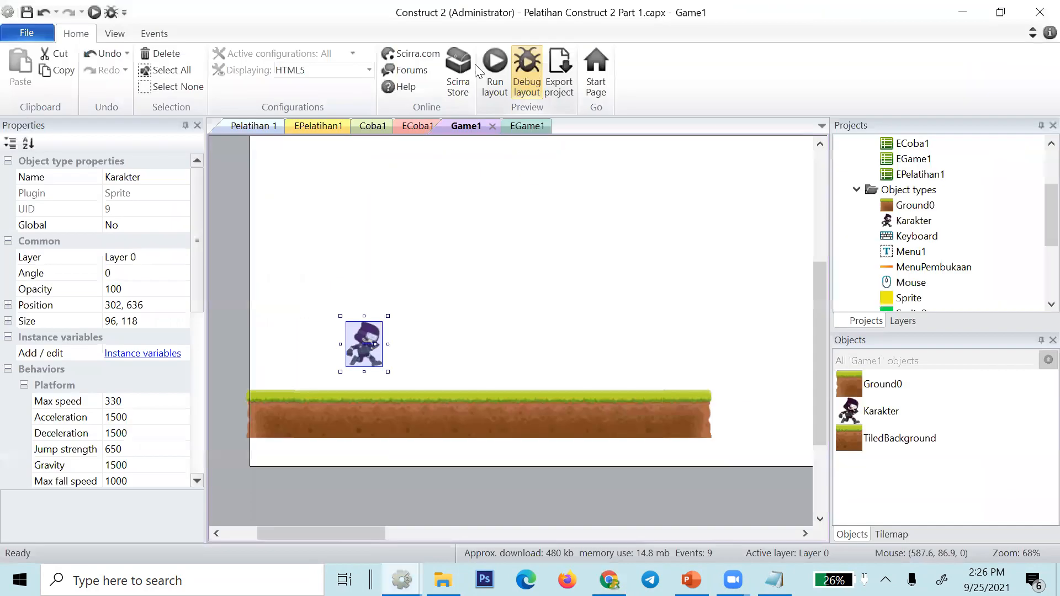
- Review the Platform speed and jumping conditions of the Idle, Run and Jump events in EGame1
left_click(513, 128)
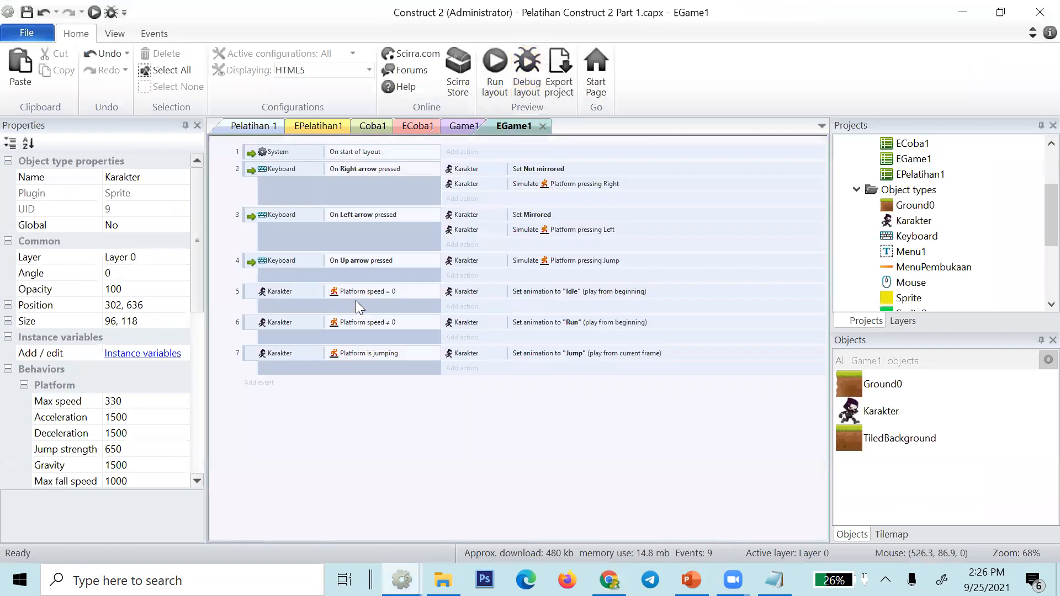
left_click(358, 295)
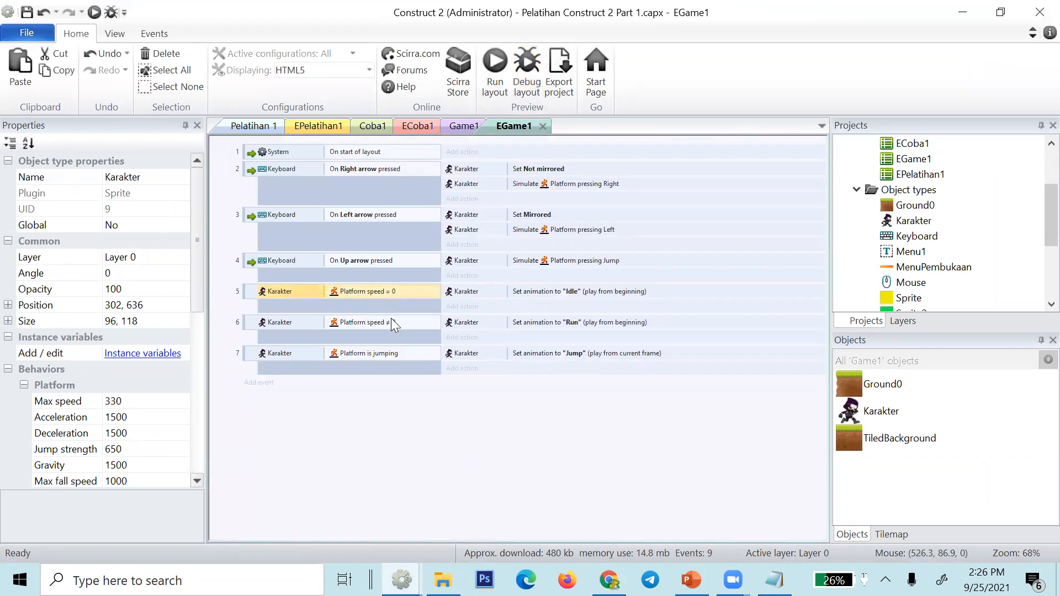
left_click(354, 324)
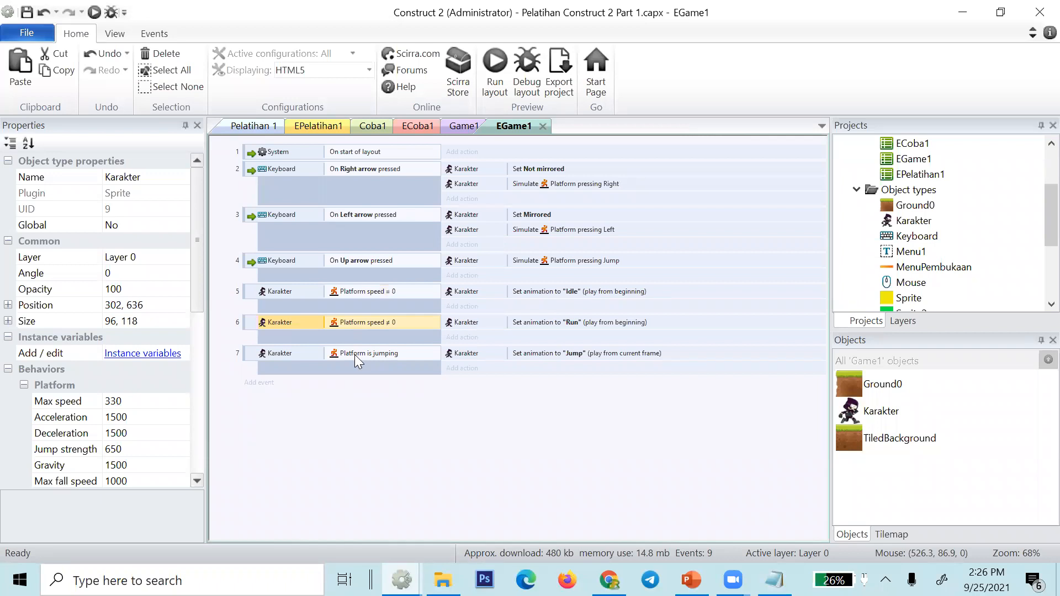
left_click(364, 412)
left_click(283, 326)
left_click(253, 328)
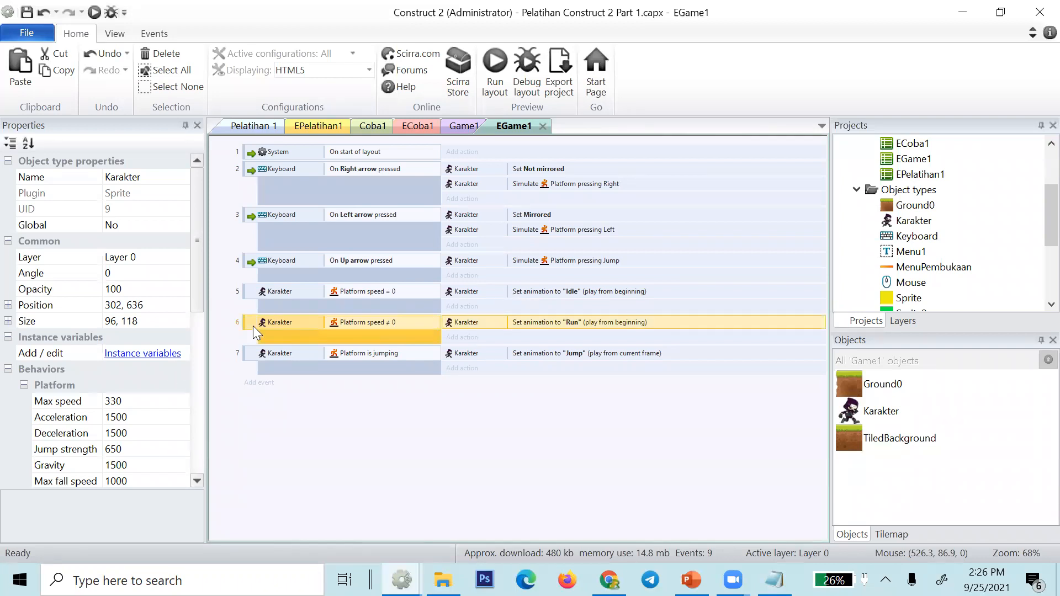
right_click(253, 326)
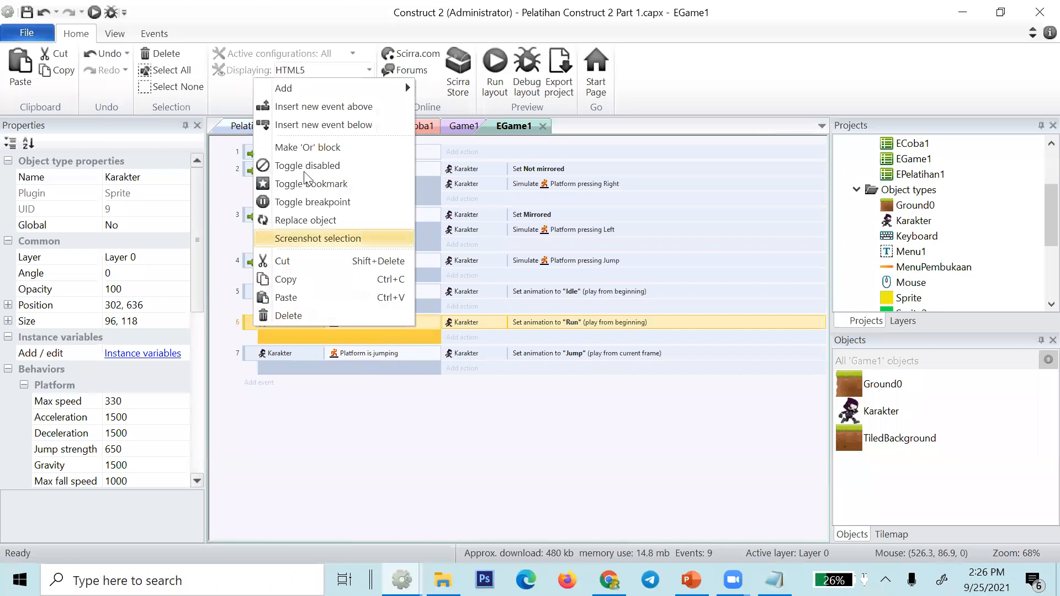
mouse_move(319, 87)
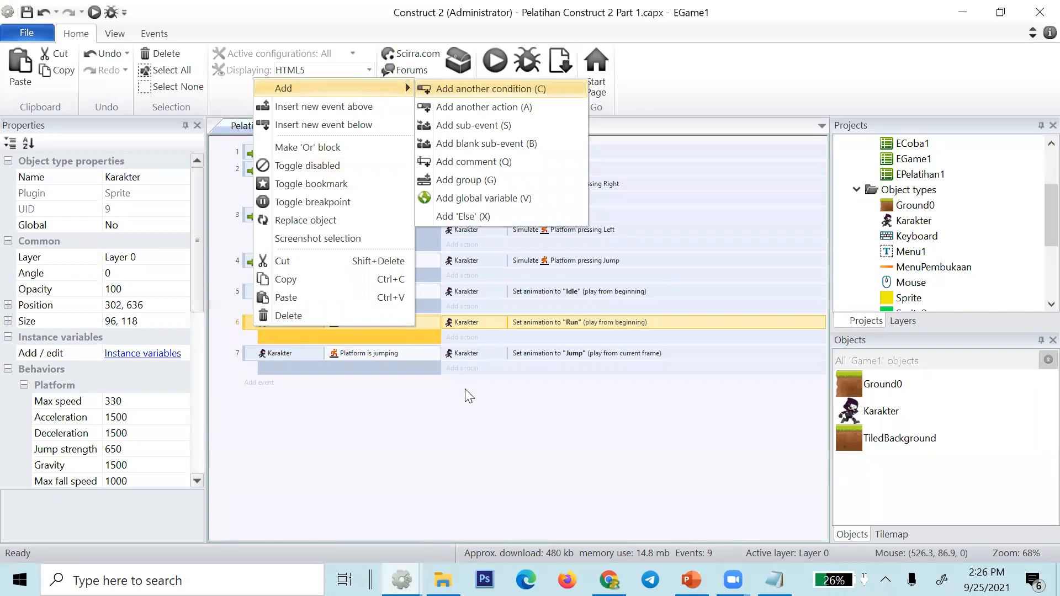
left_click(468, 463)
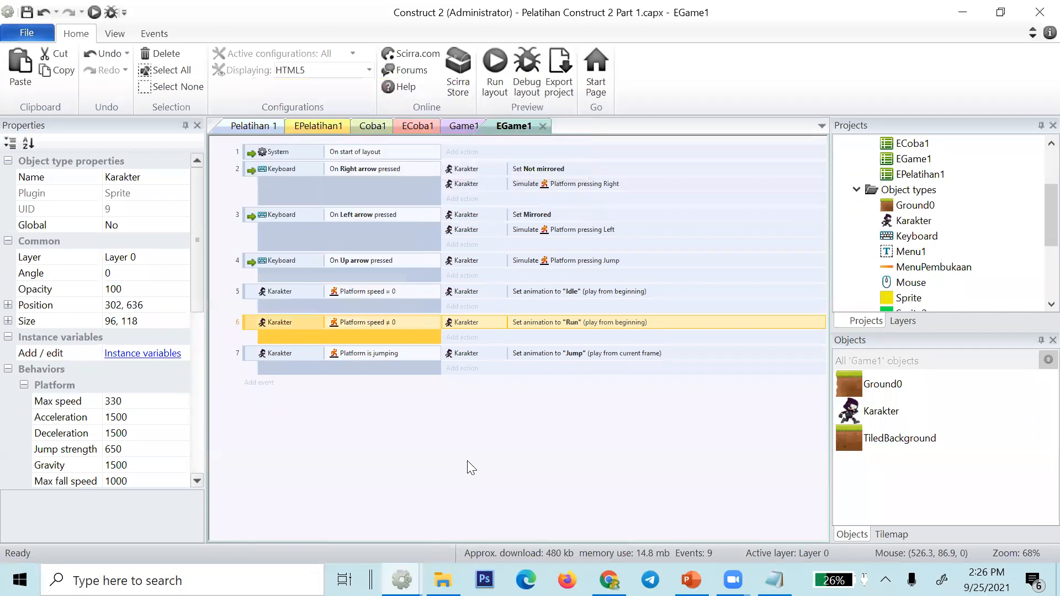
- Add Karakter's Platform "Is on floor" condition to the Platform speed ≠ 0 event that sets the Run animation
left_click(251, 326)
right_click(250, 326)
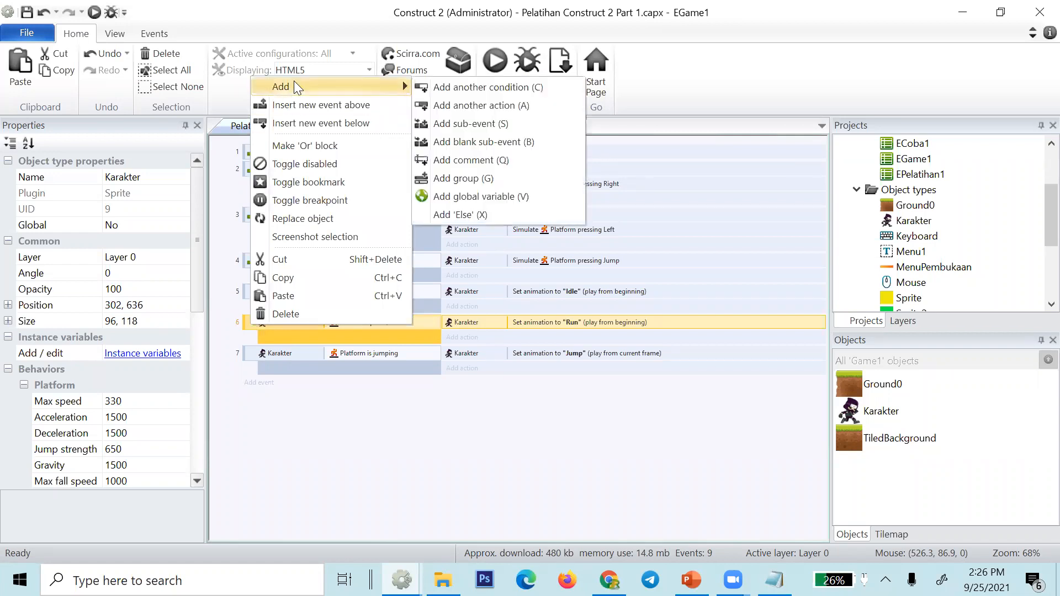
left_click(453, 91)
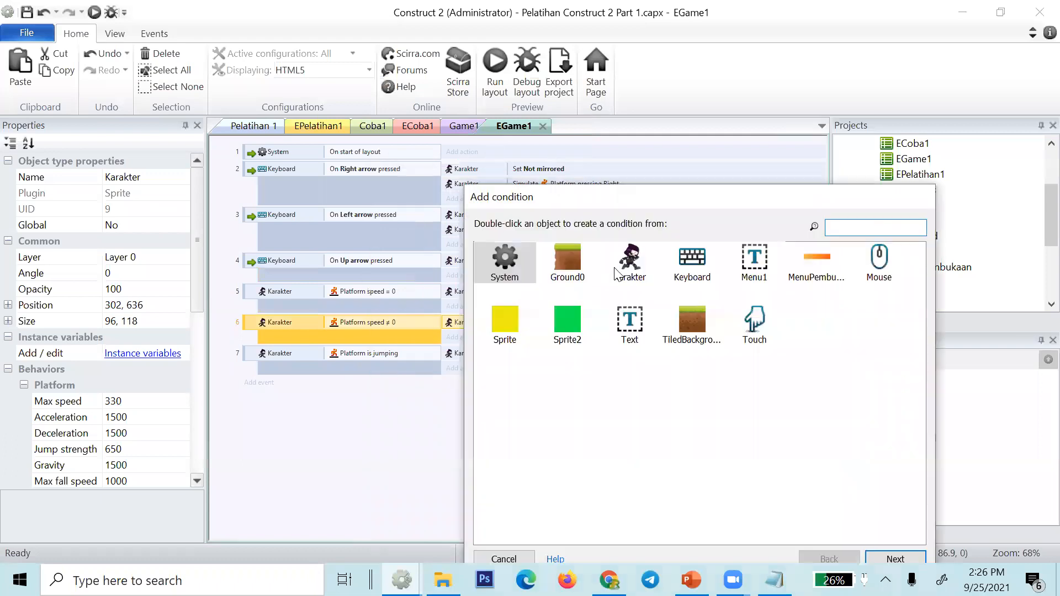
double_click(616, 274)
scroll(546, 409, "down", 5)
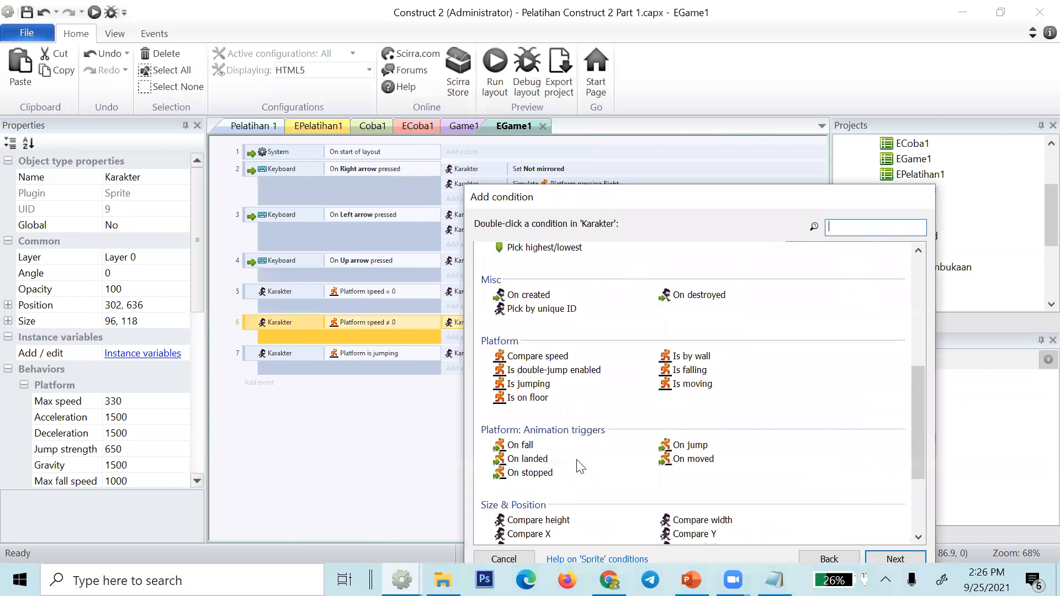
double_click(530, 399)
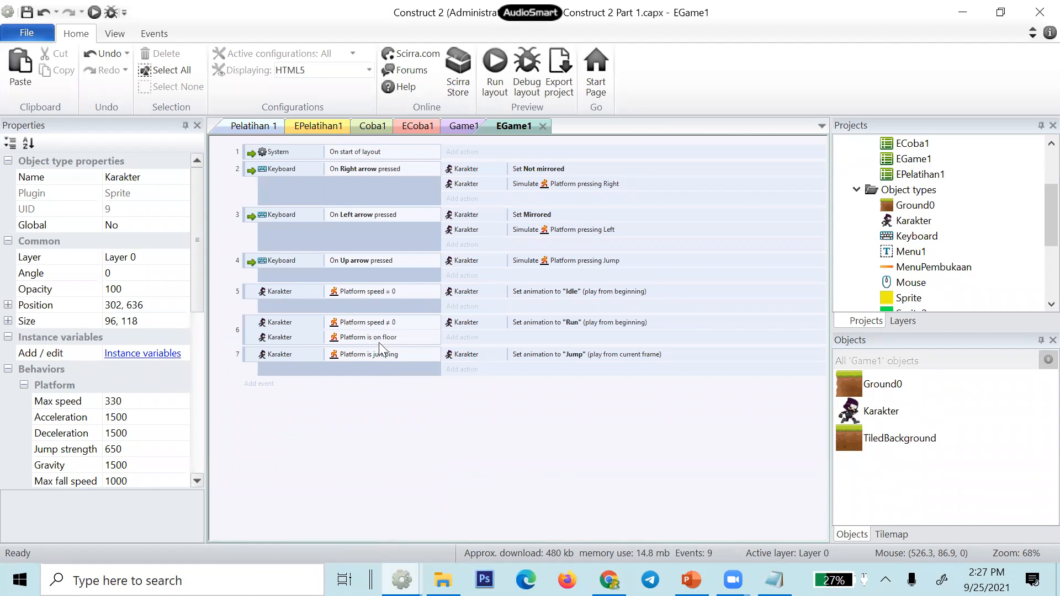
- Move the Karakter sprite in the Game1 layout down onto the ground, to about position 314, 694
left_click(463, 126)
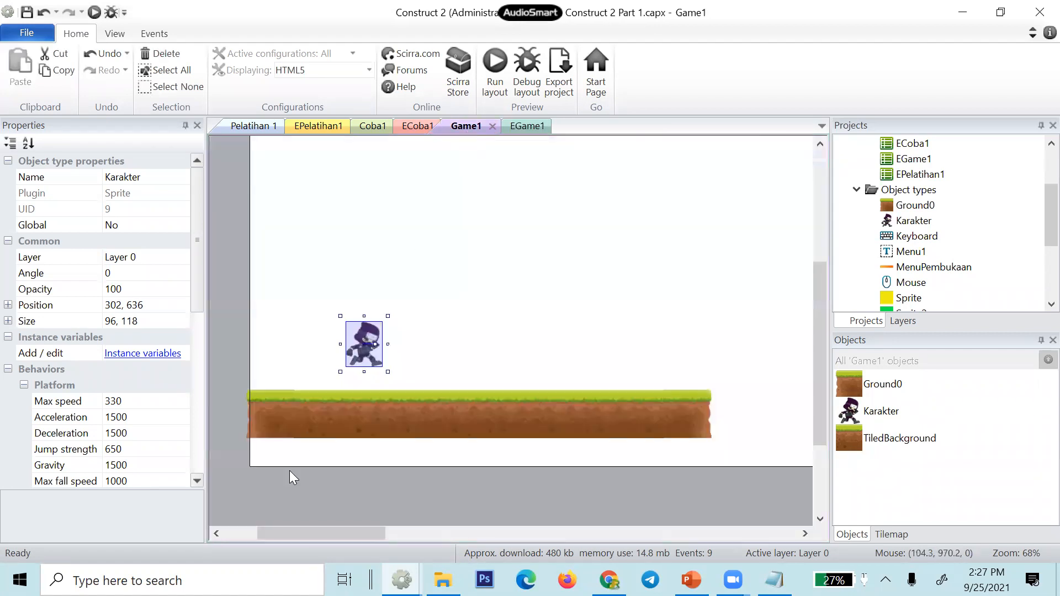
left_click(344, 411)
left_click_drag(356, 342, 361, 362)
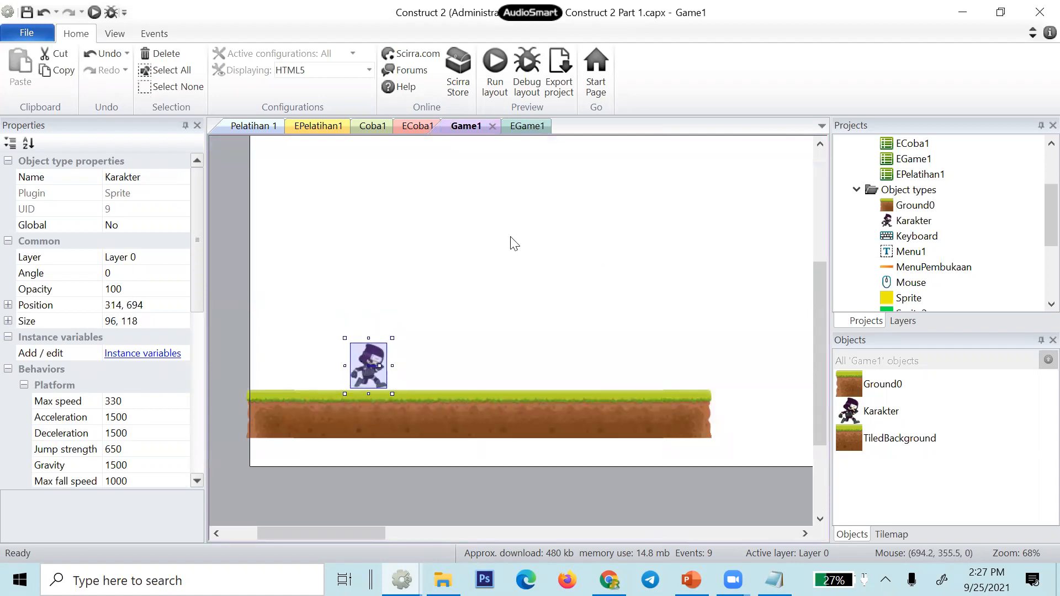
- Check EGame1's Idle, Jump and Up arrow events against the character's placement in the Game1 layout
left_click(531, 126)
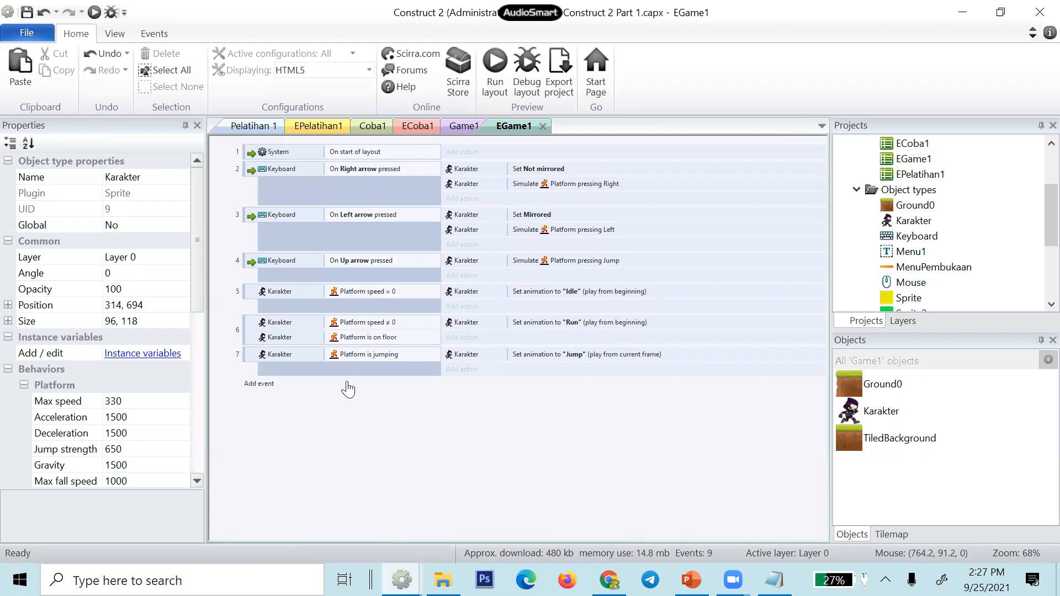
left_click(363, 291)
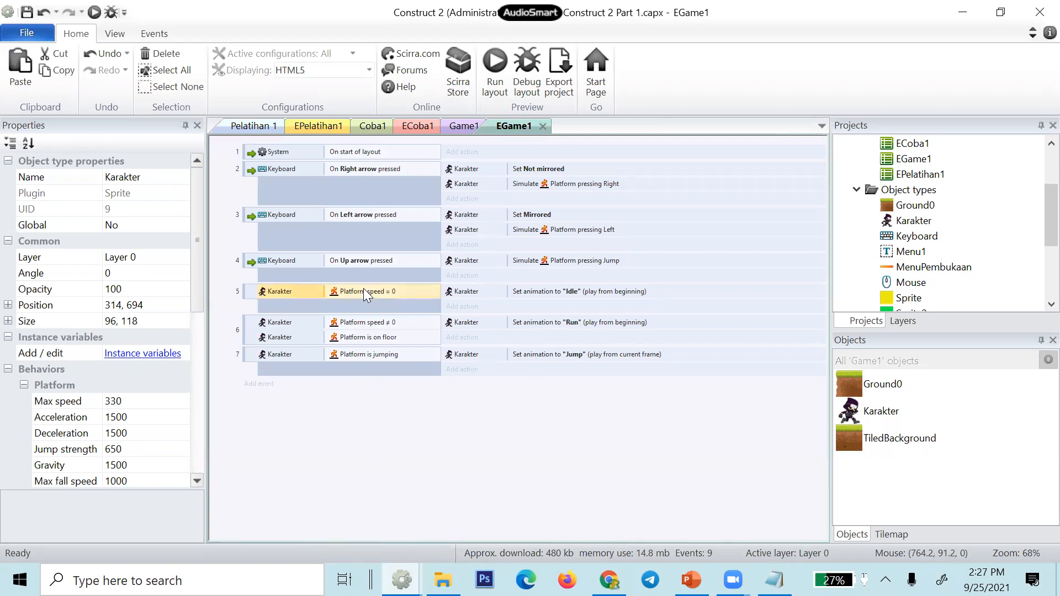
left_click(445, 130)
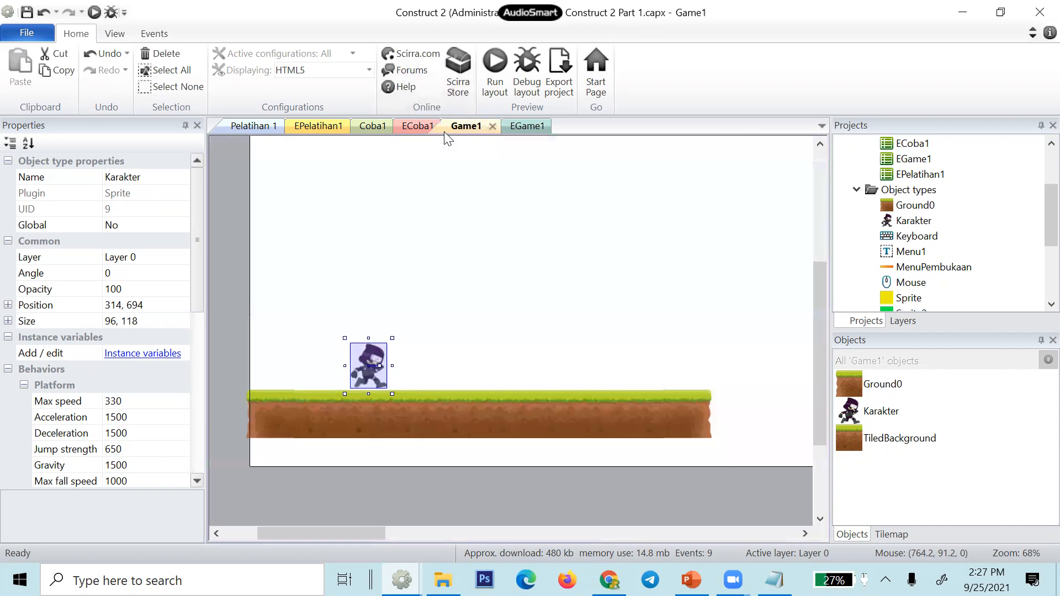
left_click(529, 127)
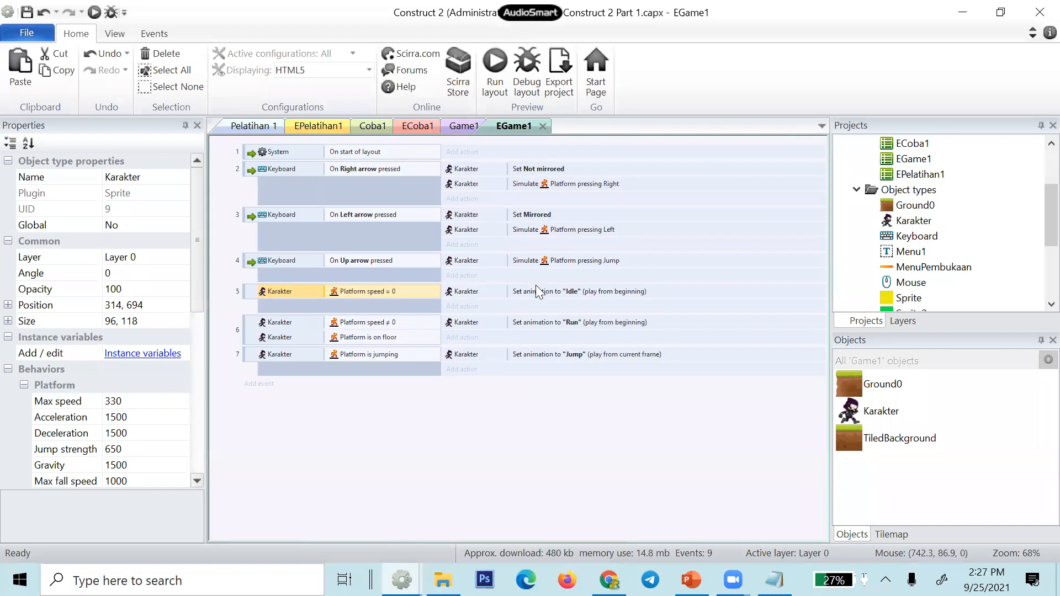
left_click(270, 358)
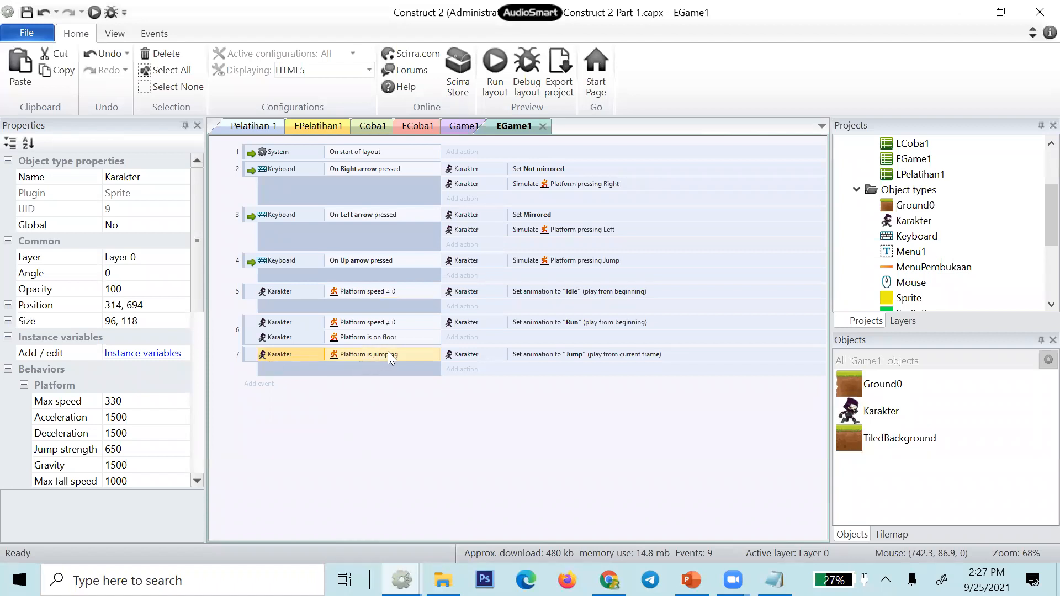
left_click(280, 261)
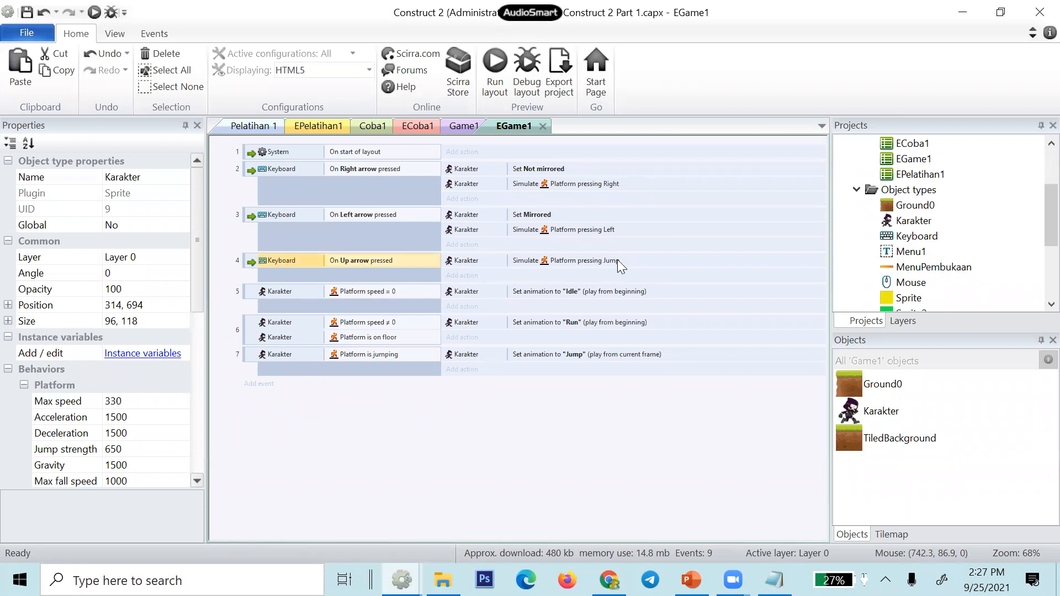
left_click(534, 427)
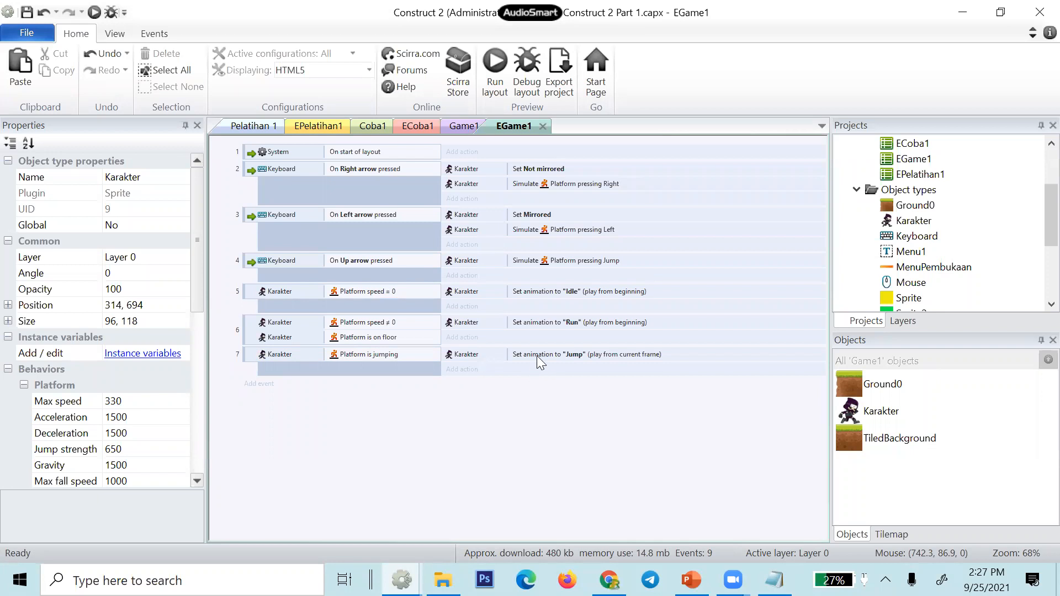
- Preview the Game1 layout, dismiss the script error, and test the ninja running both ways and jumping repeatedly
left_click(458, 128)
left_click(496, 83)
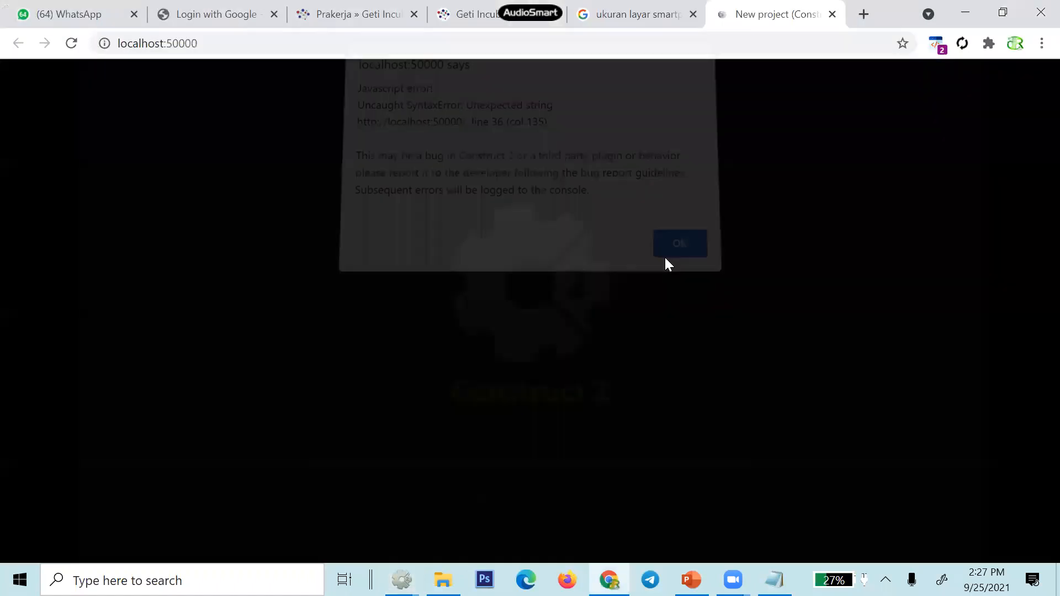
left_click(666, 256)
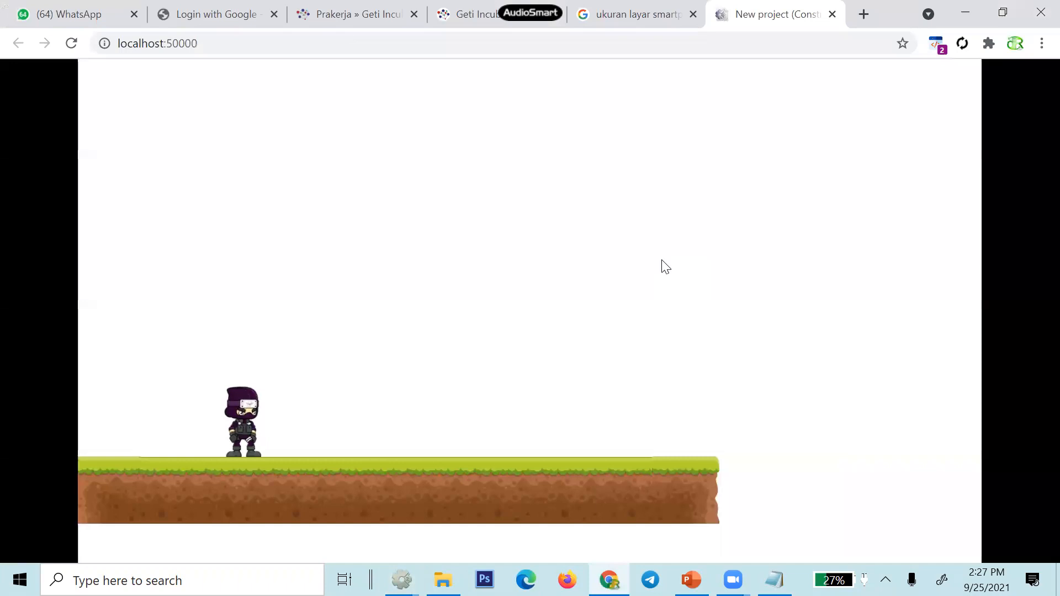
key("Right")
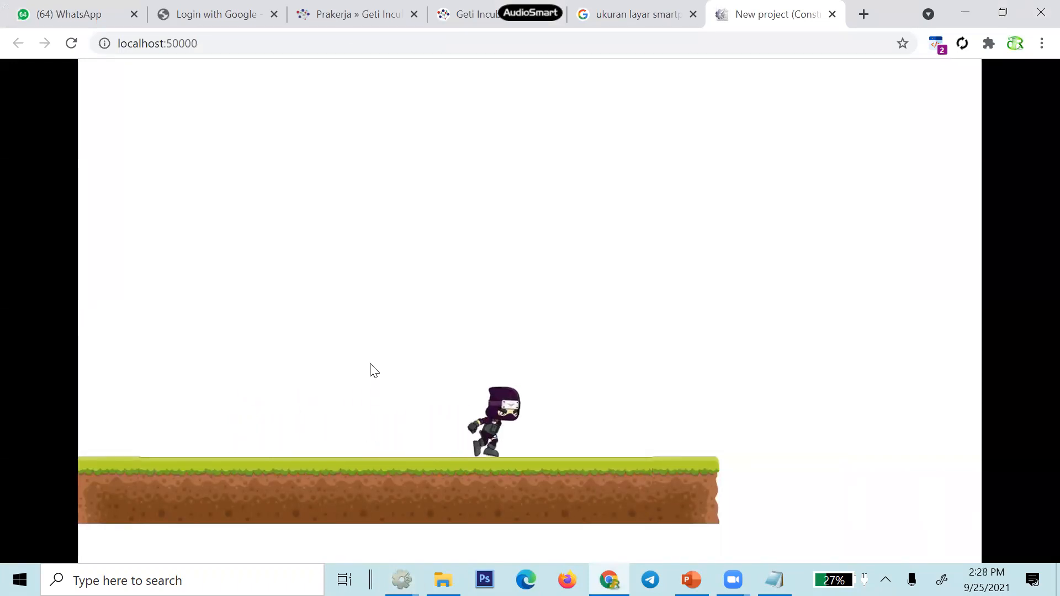
key("Left")
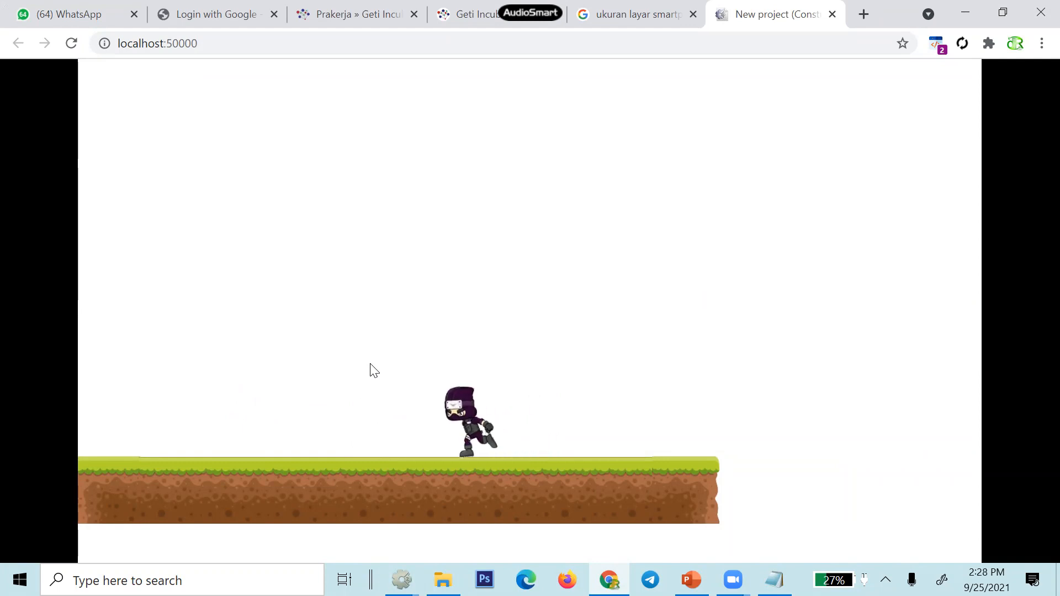
key("Right")
key("Up")
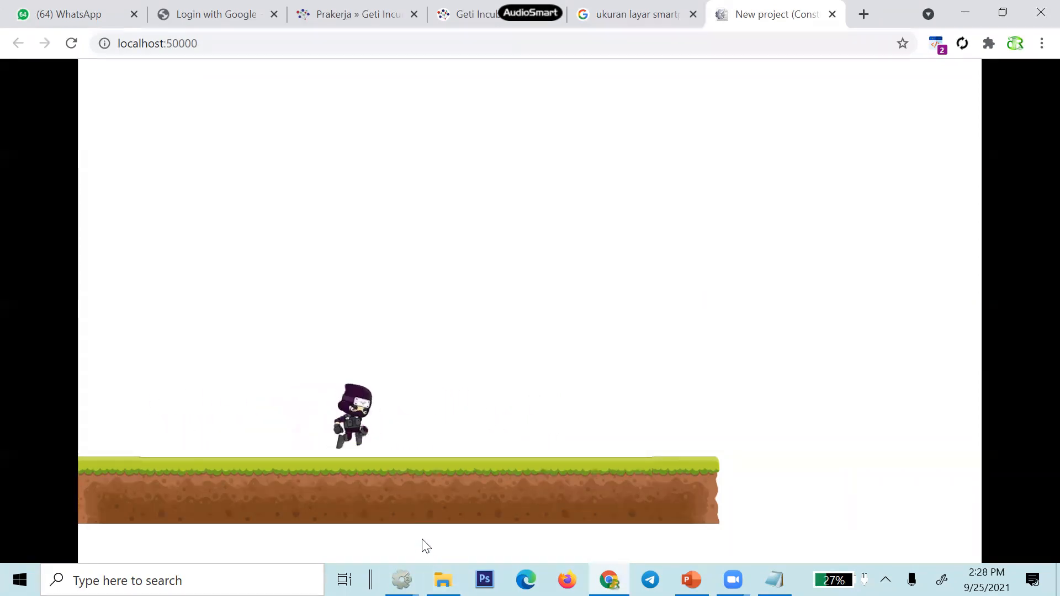
key("Up")
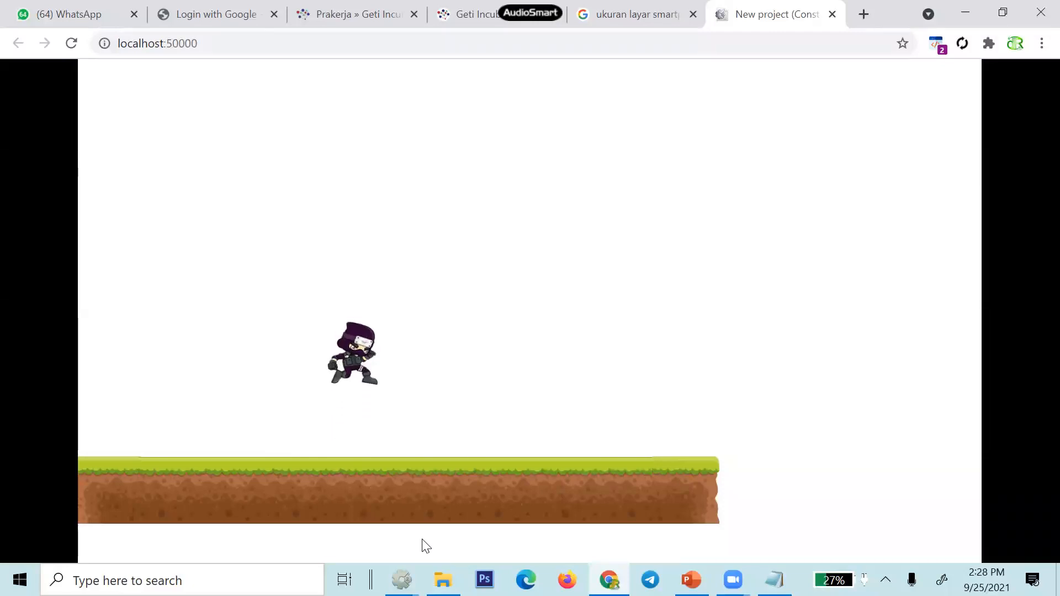
key("Up")
key("Up")
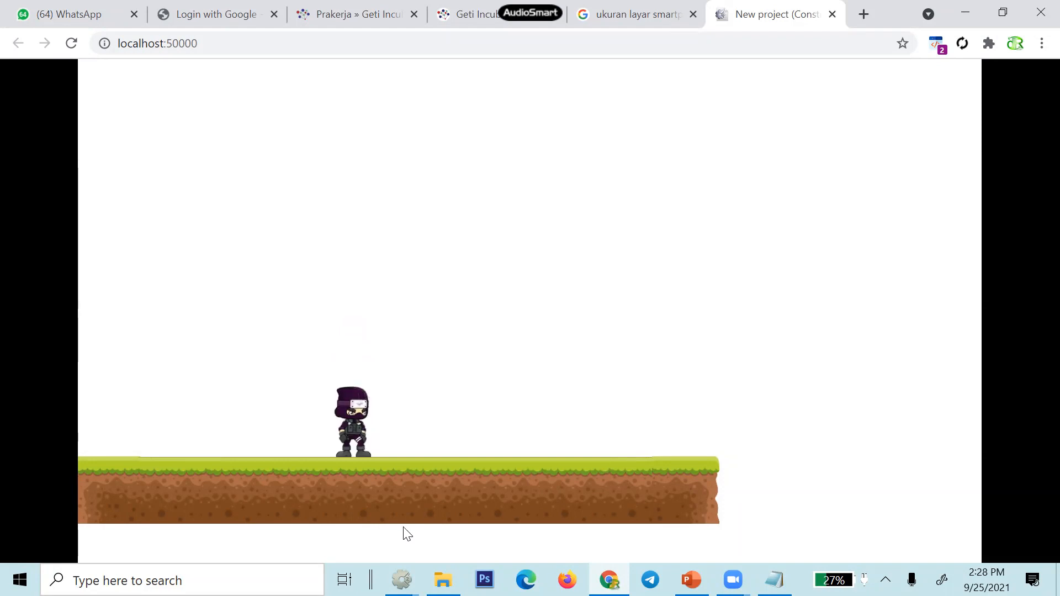
key("Up")
key("Up")
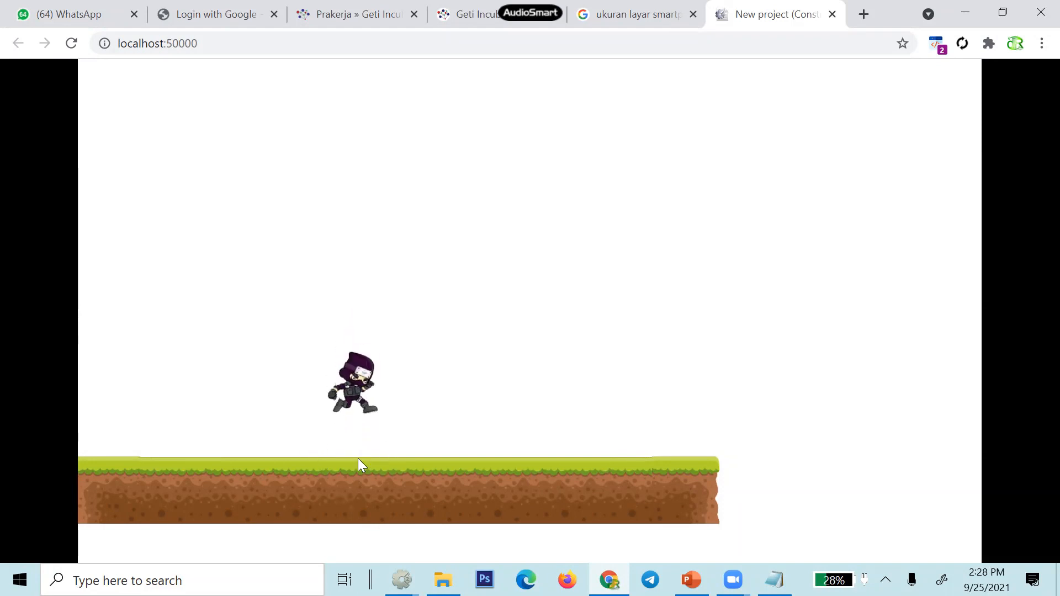
- Make the ninja jump in place several times in the running preview to check its jump animation
key("Up")
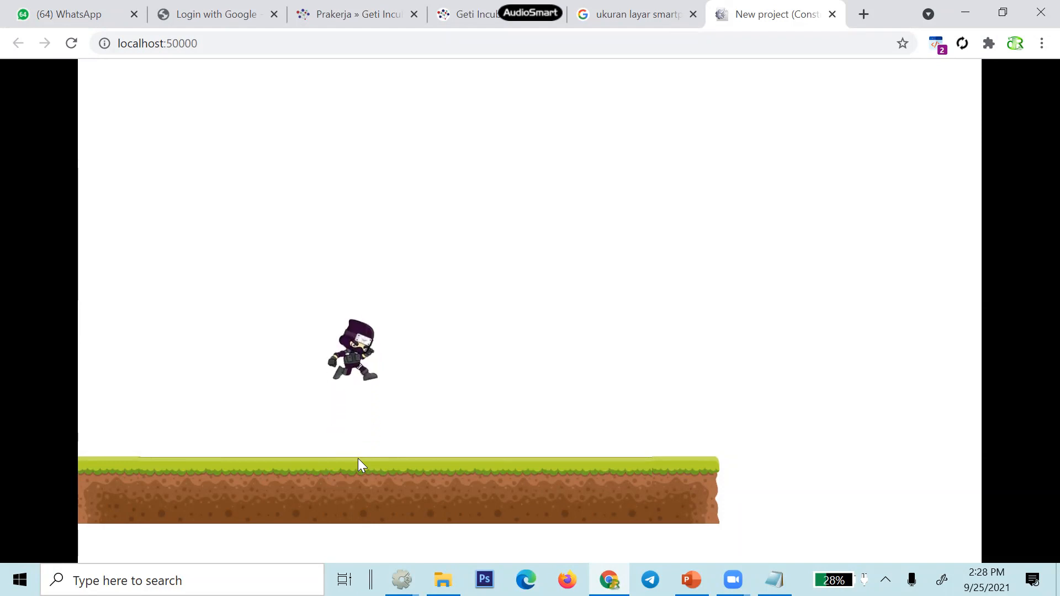
key("Up")
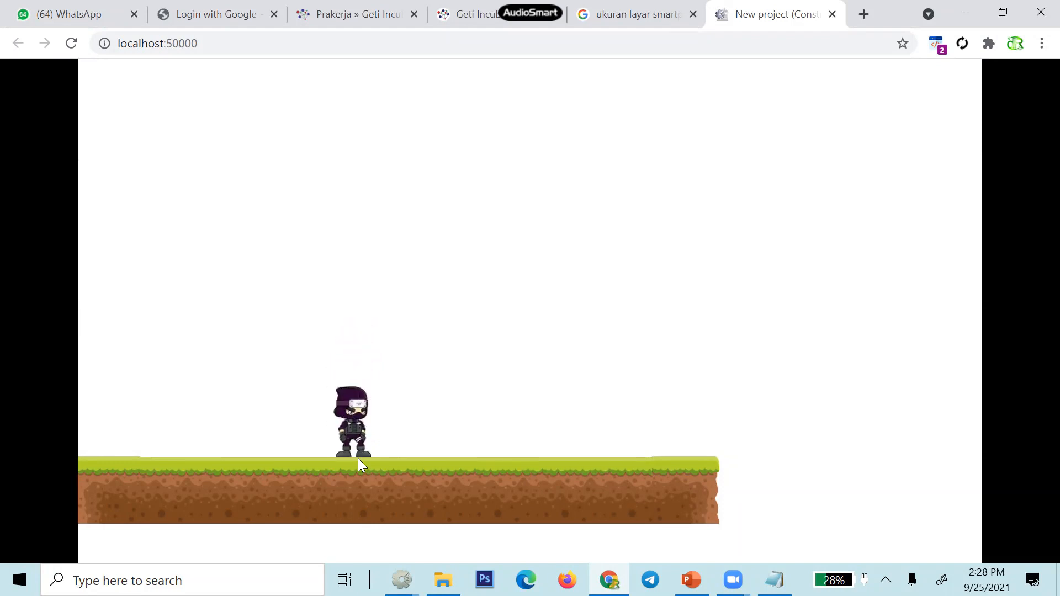
key("Up")
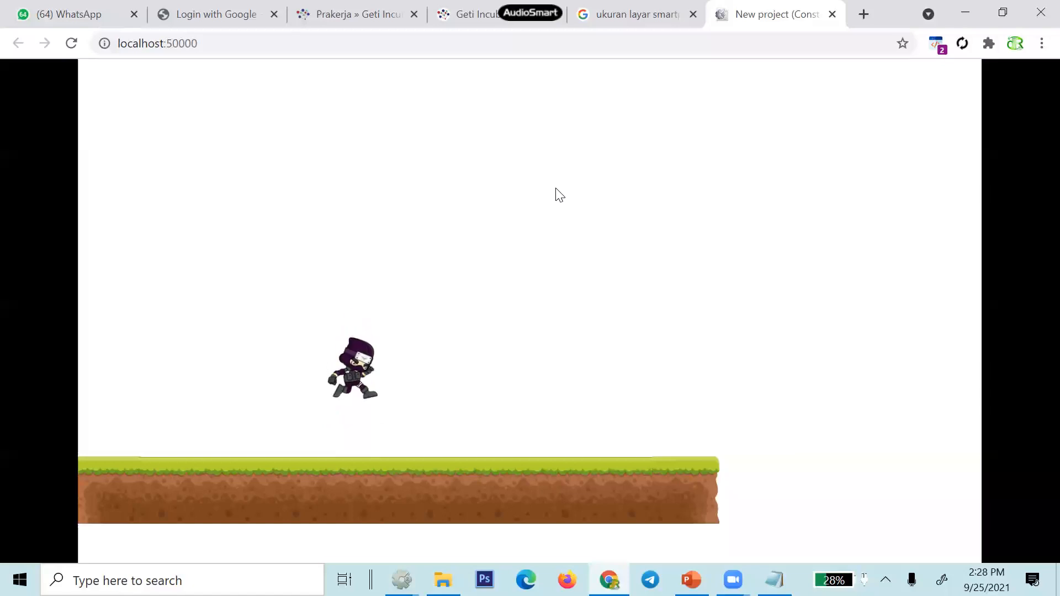
key("Up")
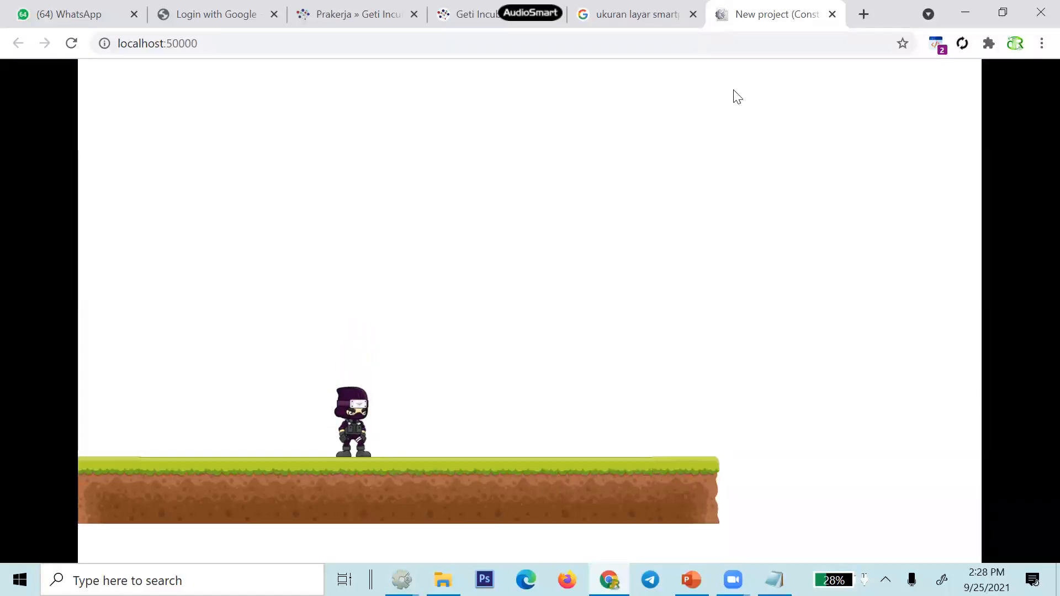
- Switch back to Construct 2 and set the "Jump" animation action in EGame1's "Platform is jumping" event to play from beginning
key("alt+Tab")
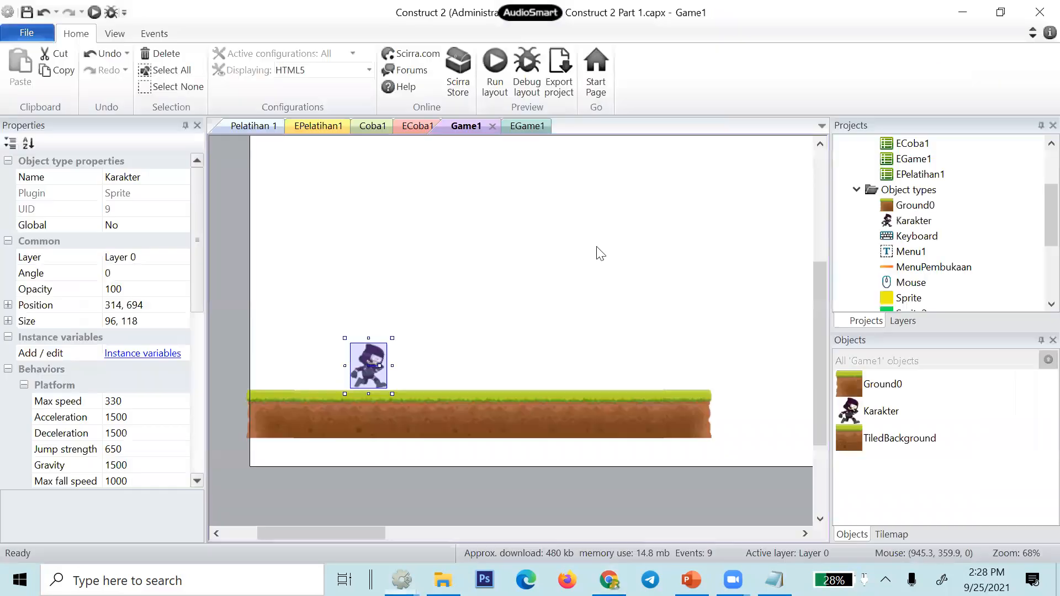
left_click(513, 126)
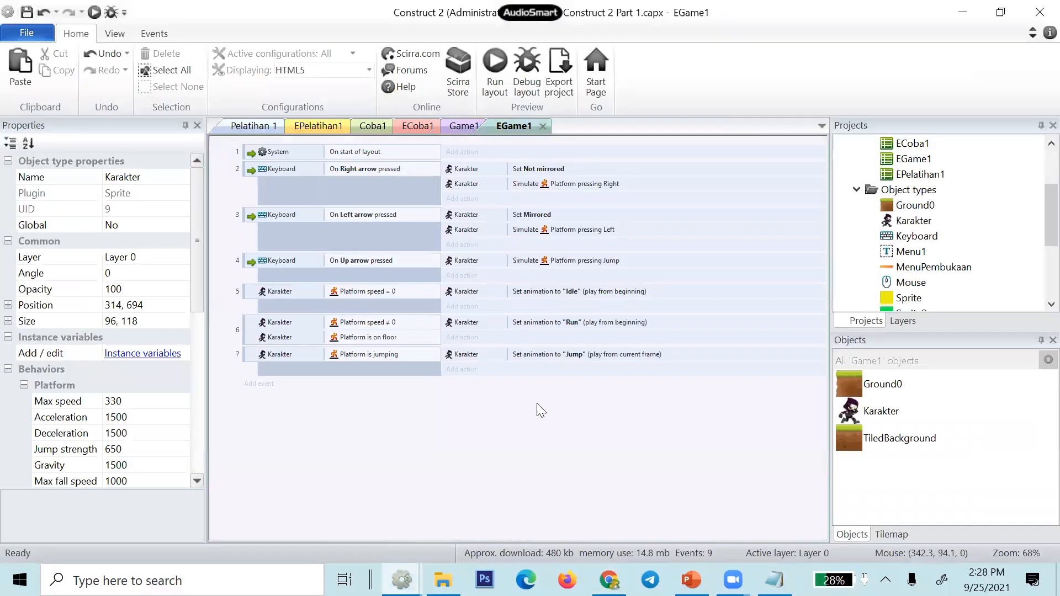
double_click(621, 352)
left_click(626, 320)
left_click(626, 345)
left_click(817, 373)
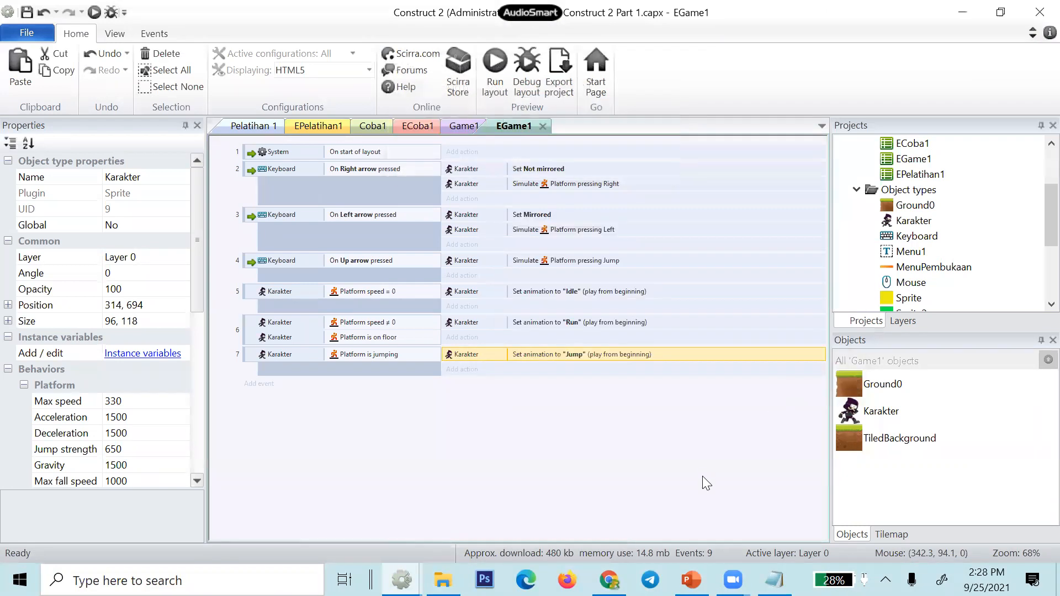
- Return to the Game1 layout and save the project
left_click(473, 130)
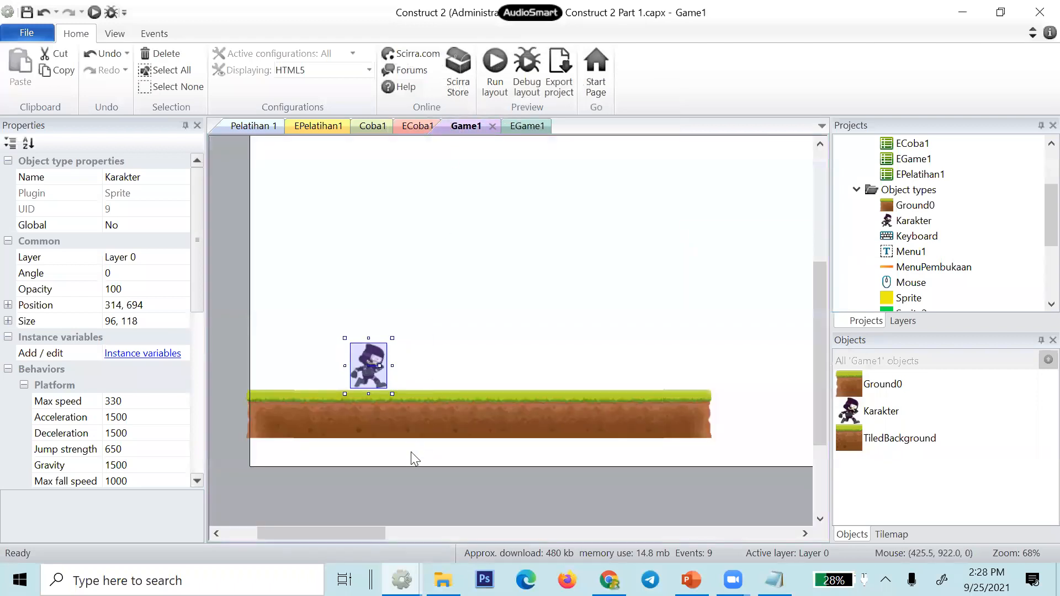
key("ctrl+s")
mouse_move(774, 579)
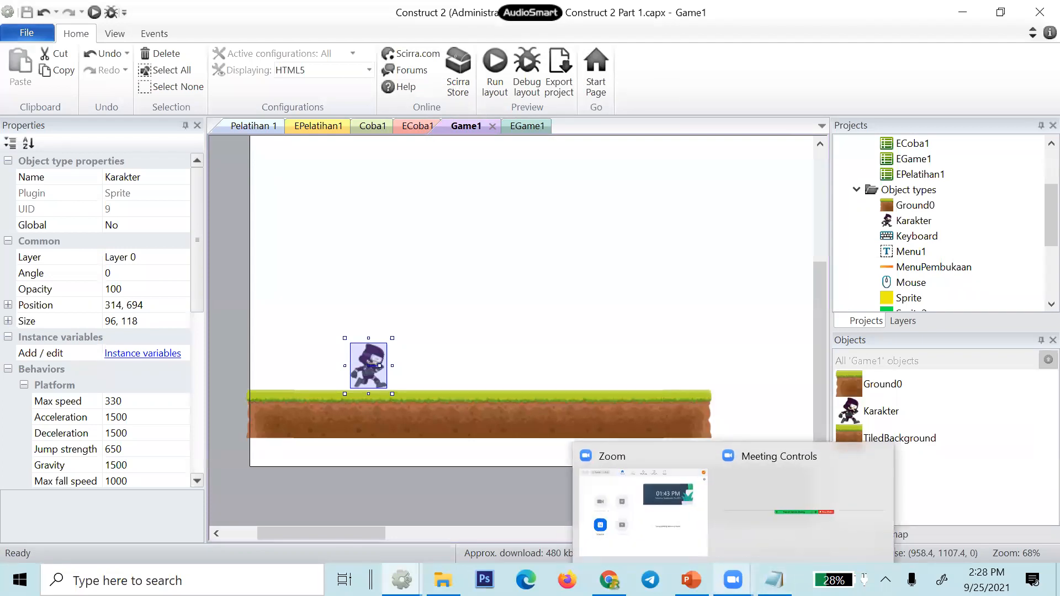